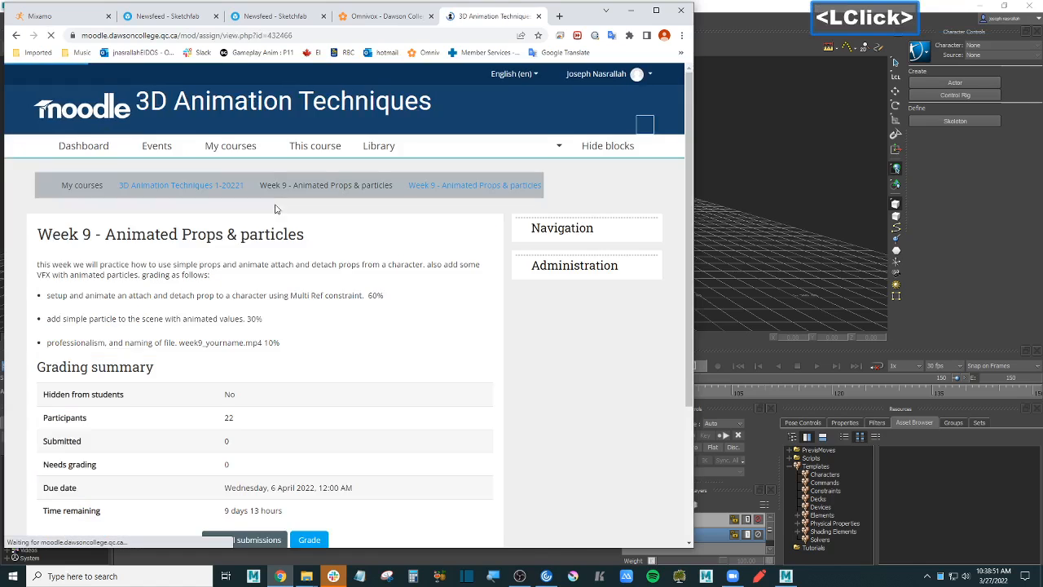
# - Highlight 'Prop' and the 30% and 60% grading weights in the assignment brief
pyautogui.scroll(-3, 277, 204)
pyautogui.scroll(1, 277, 204)
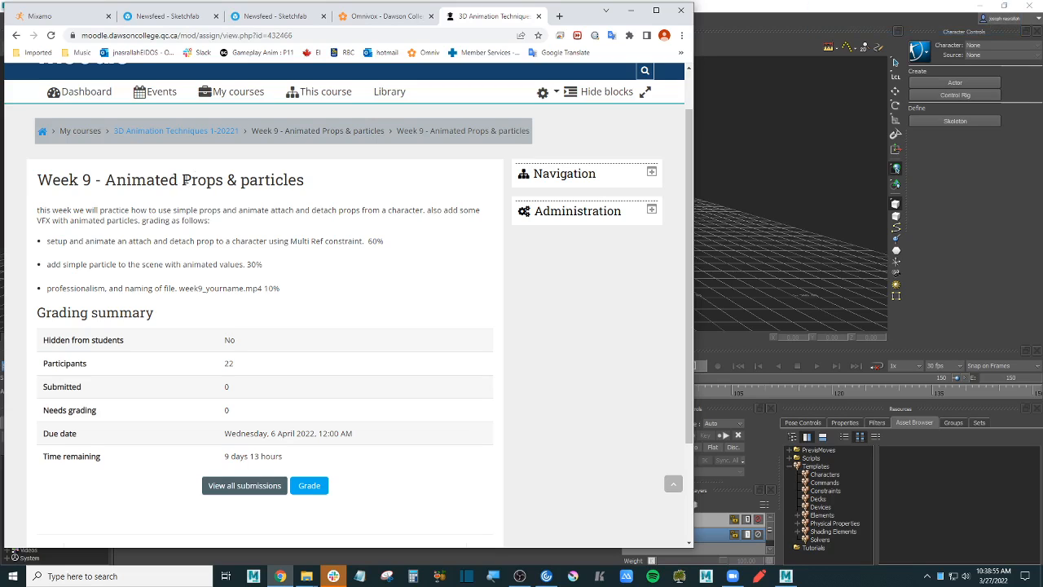
pyautogui.moveTo(177, 179); pyautogui.dragTo(211, 180)
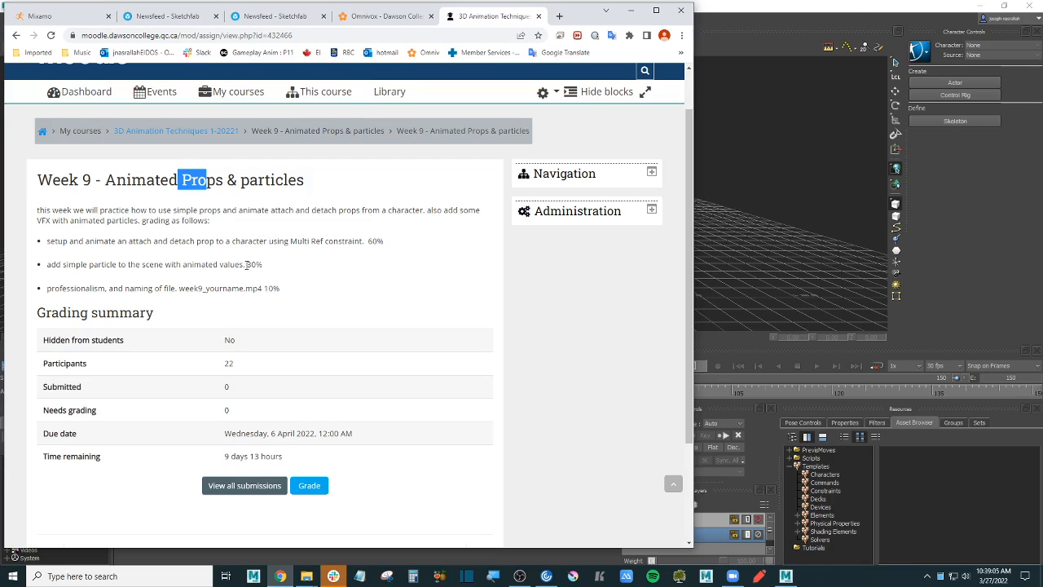
pyautogui.moveTo(246, 264)
pyautogui.mouseDown()
pyautogui.moveTo(257, 265)
pyautogui.moveTo(241, 264)
pyautogui.mouseUp()
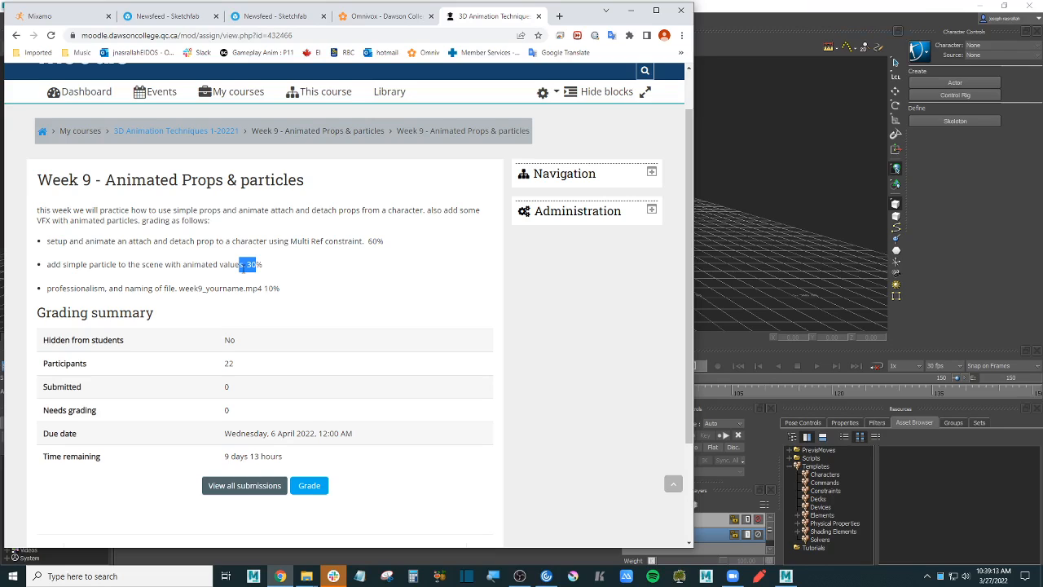
pyautogui.click(257, 264)
pyautogui.moveTo(264, 266)
pyautogui.mouseDown()
pyautogui.moveTo(235, 264)
pyautogui.moveTo(250, 264)
pyautogui.mouseUp()
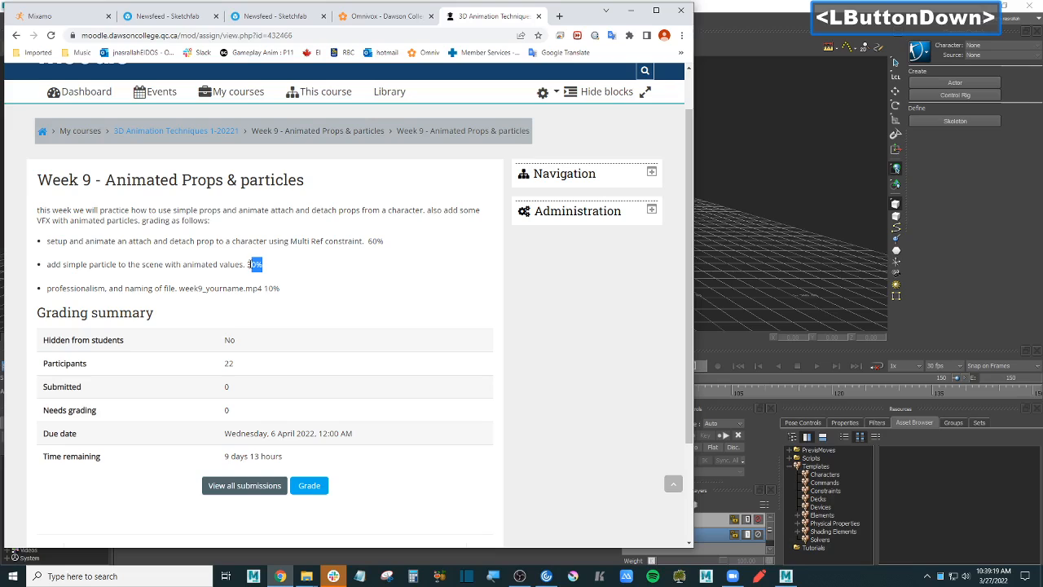
pyautogui.doubleClick(264, 268)
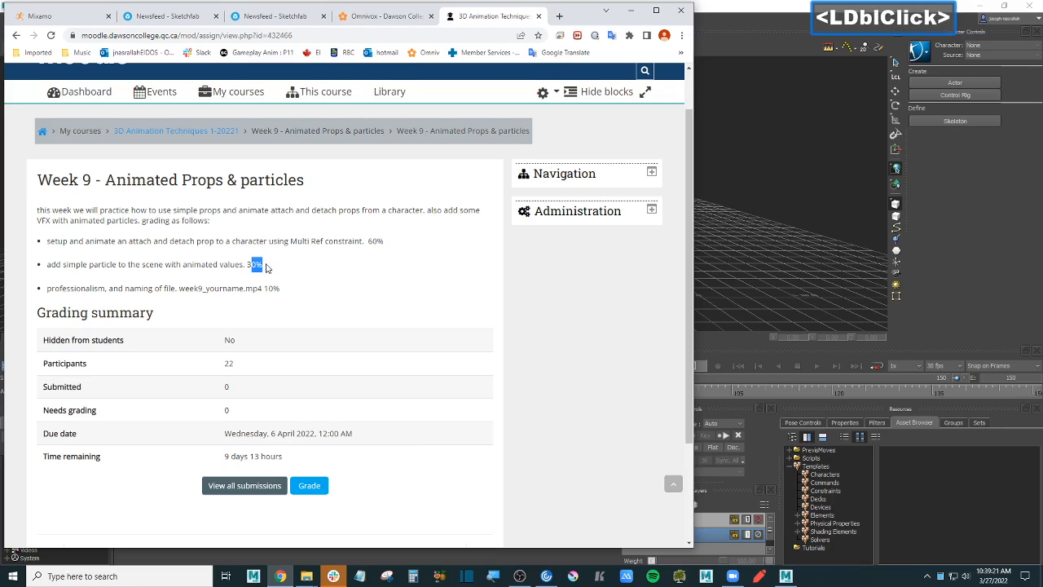
pyautogui.click(257, 265)
pyautogui.moveTo(263, 265); pyautogui.dragTo(247, 265)
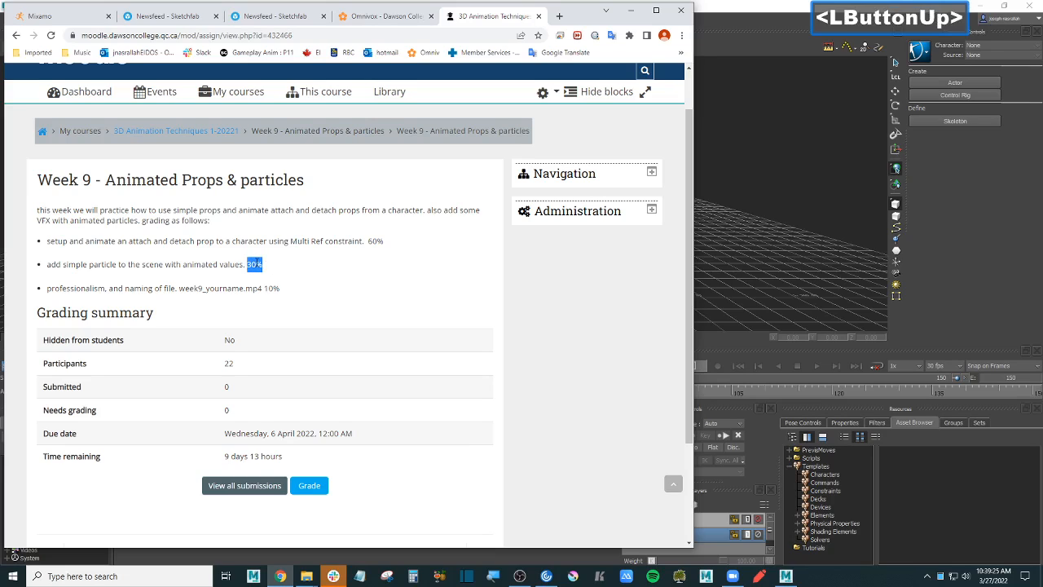
pyautogui.moveTo(310, 240); pyautogui.dragTo(334, 241)
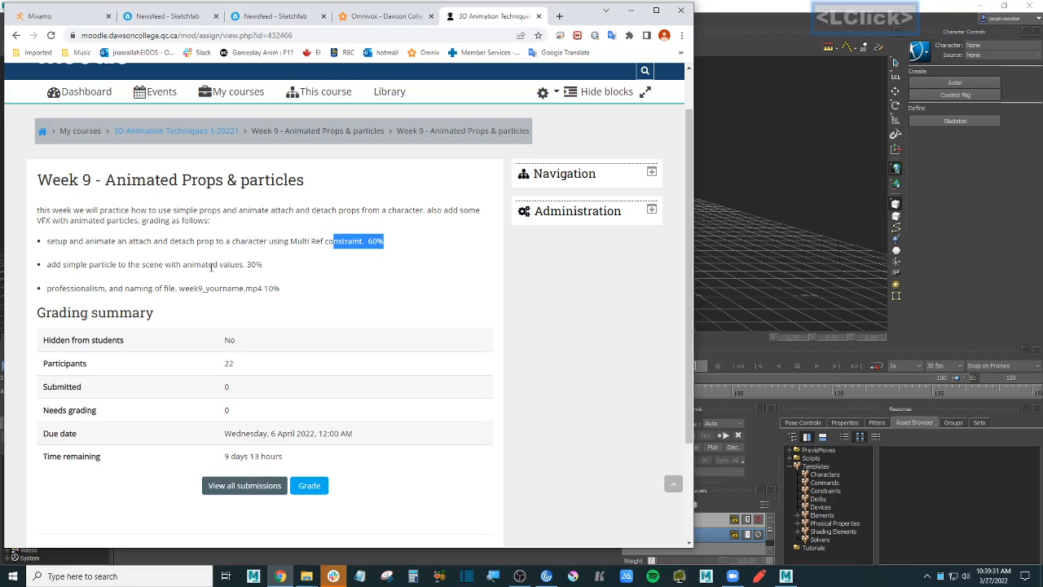
pyautogui.moveTo(229, 265); pyautogui.dragTo(268, 269)
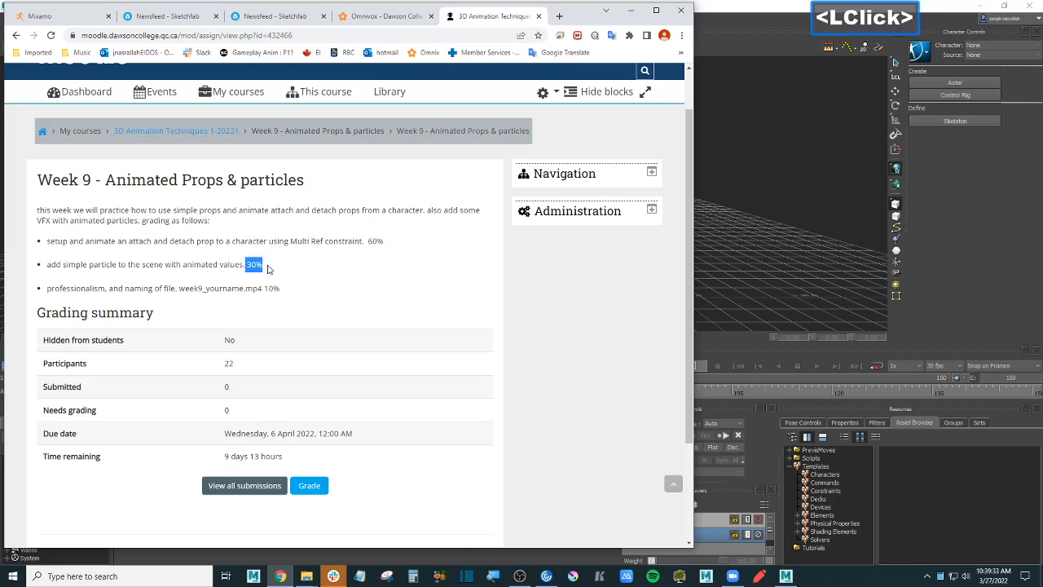
pyautogui.click(268, 269)
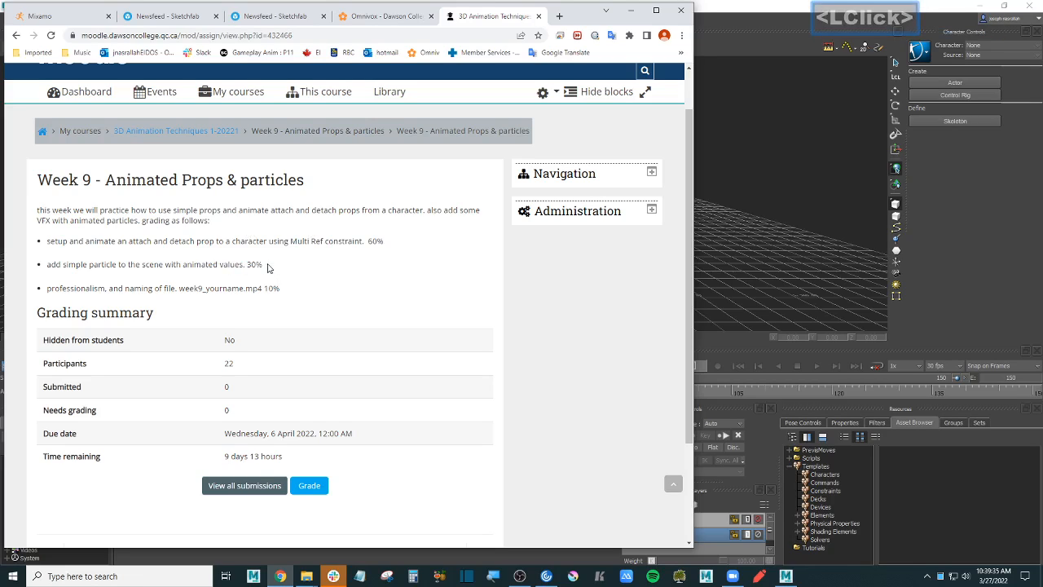
pyautogui.click(283, 269)
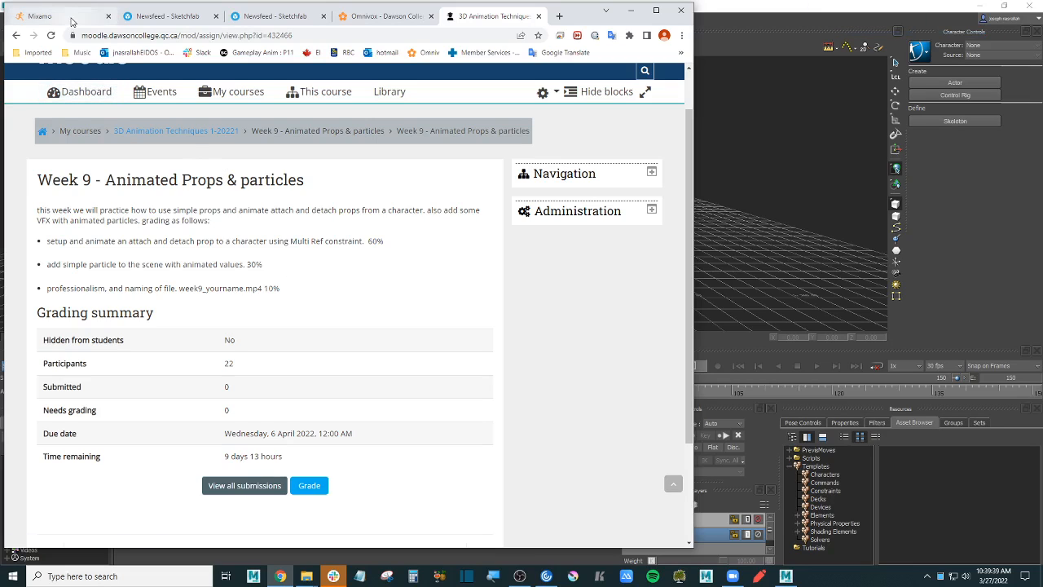
# - Inspect the Ninja character preview in Mixamo from a couple of angles
pyautogui.click(72, 18)
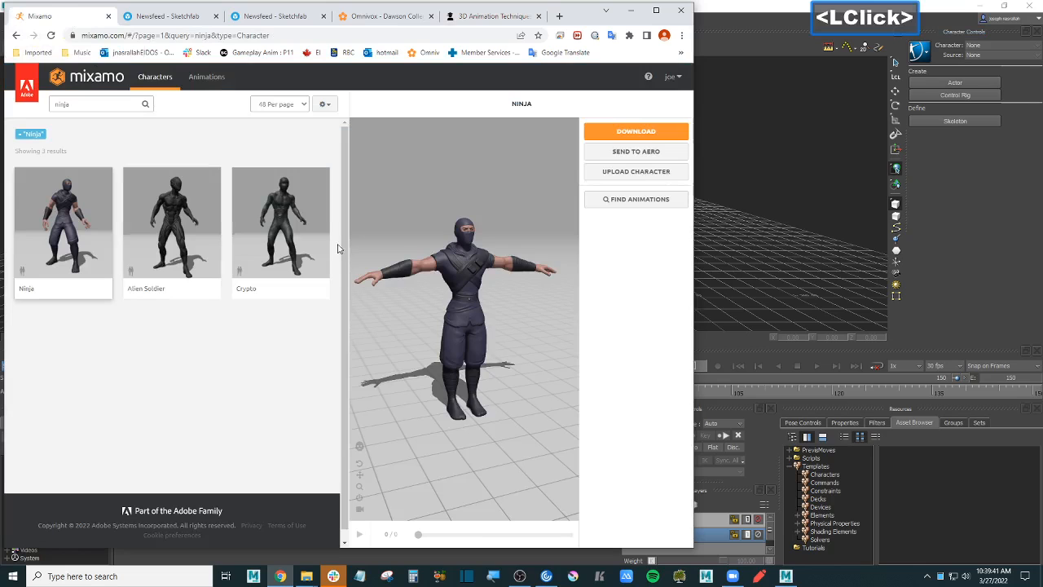
pyautogui.moveTo(462, 266); pyautogui.dragTo(455, 262)
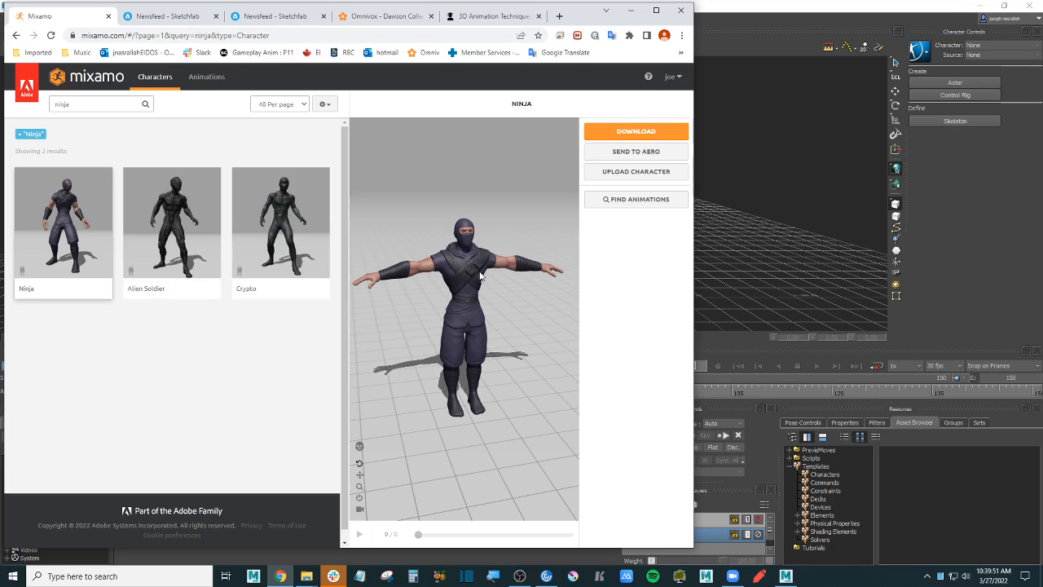
pyautogui.moveTo(480, 277); pyautogui.dragTo(499, 258)
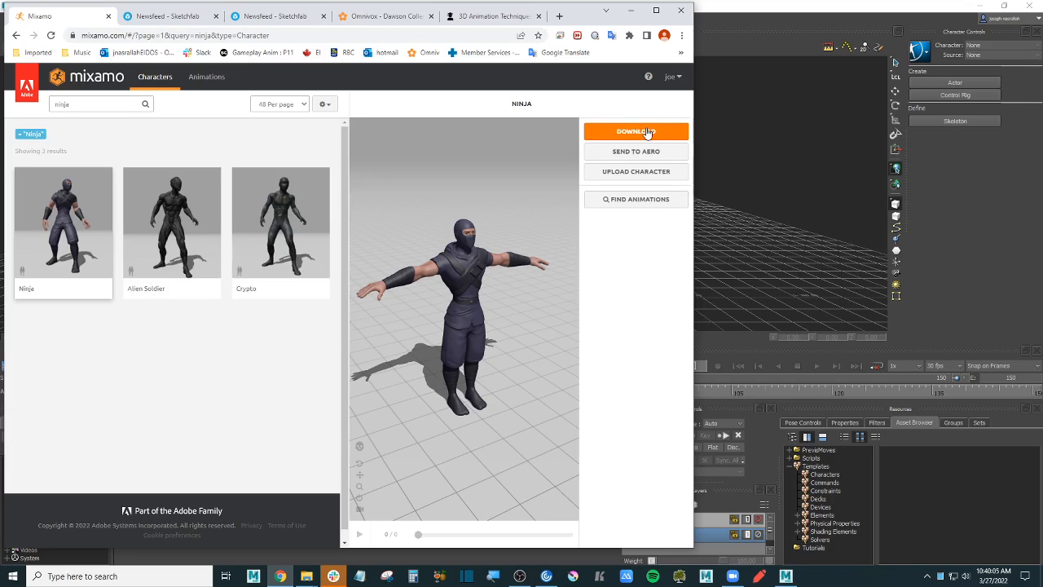
pyautogui.click(519, 577)
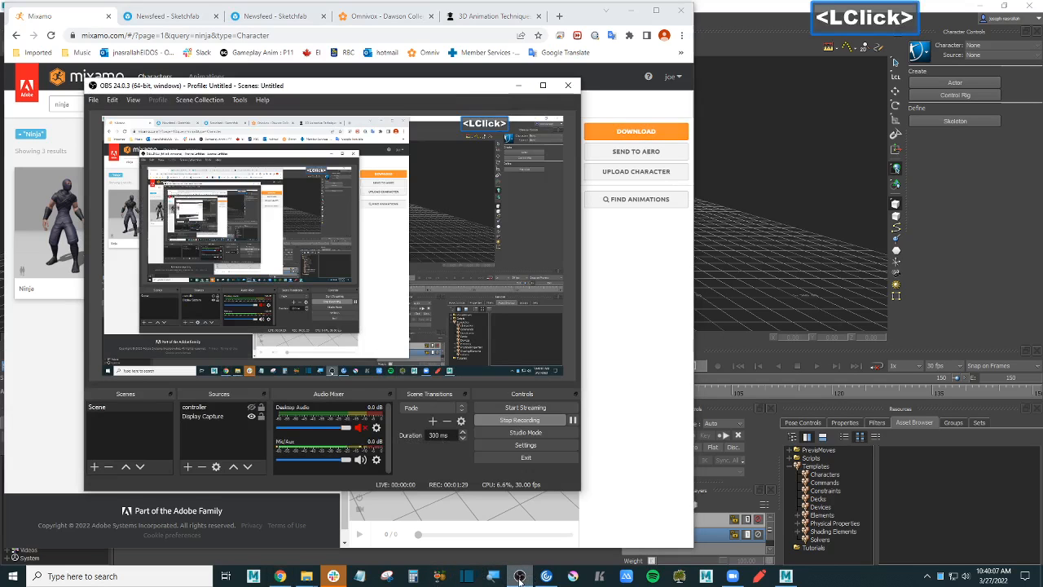
pyautogui.click(519, 576)
# - Download the Ninja as FBX Binary in T-pose, then minimize Chrome
pyautogui.click(667, 132)
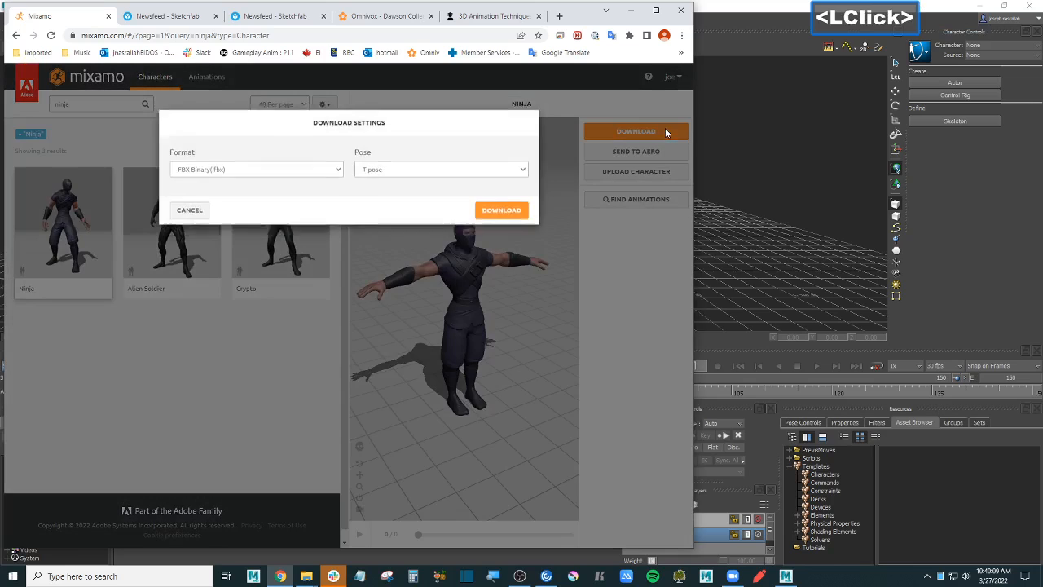
pyautogui.click(501, 218)
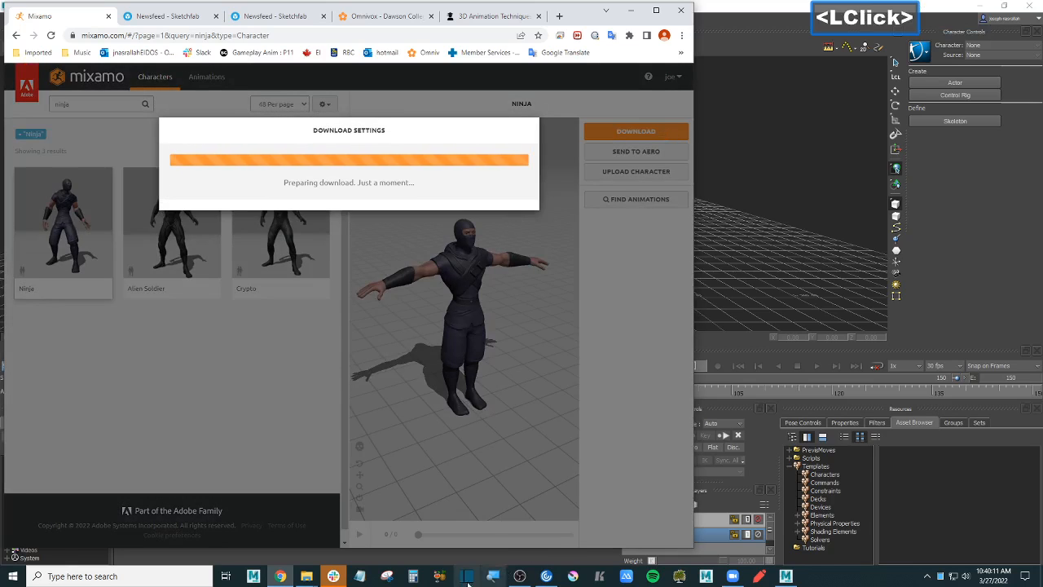
pyautogui.click(521, 578)
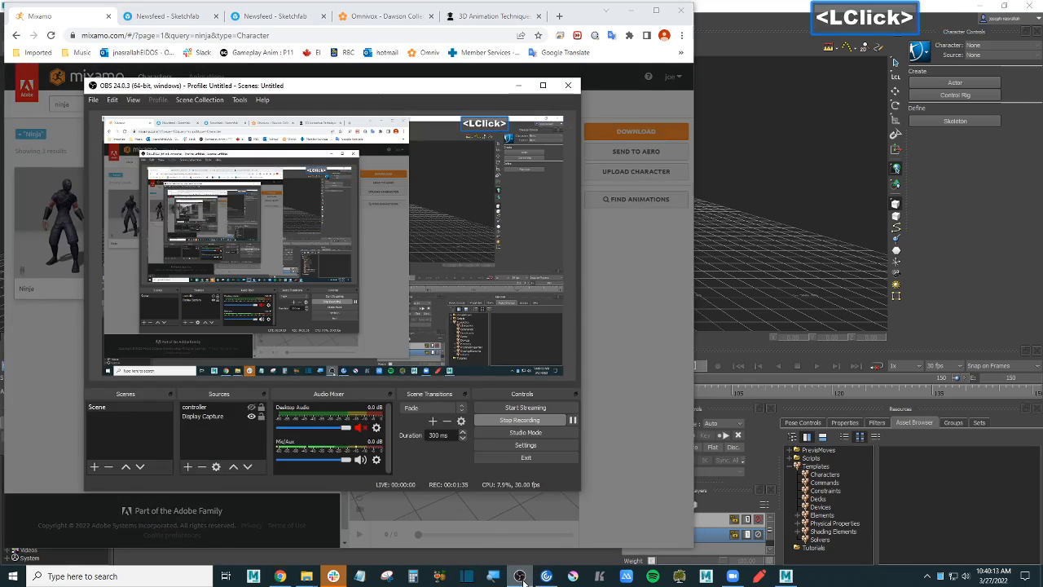
pyautogui.click(521, 577)
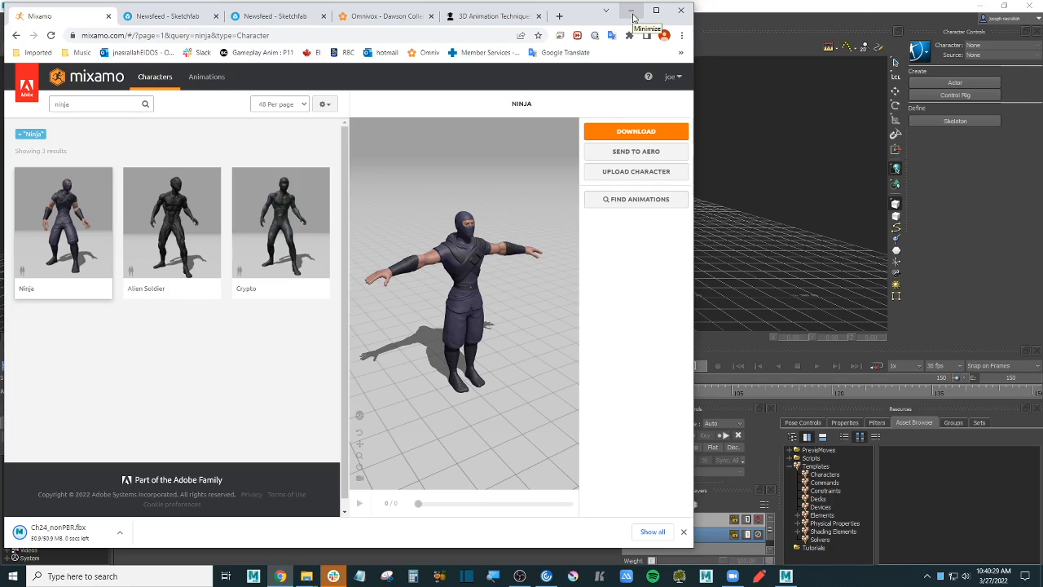
pyautogui.click(632, 12)
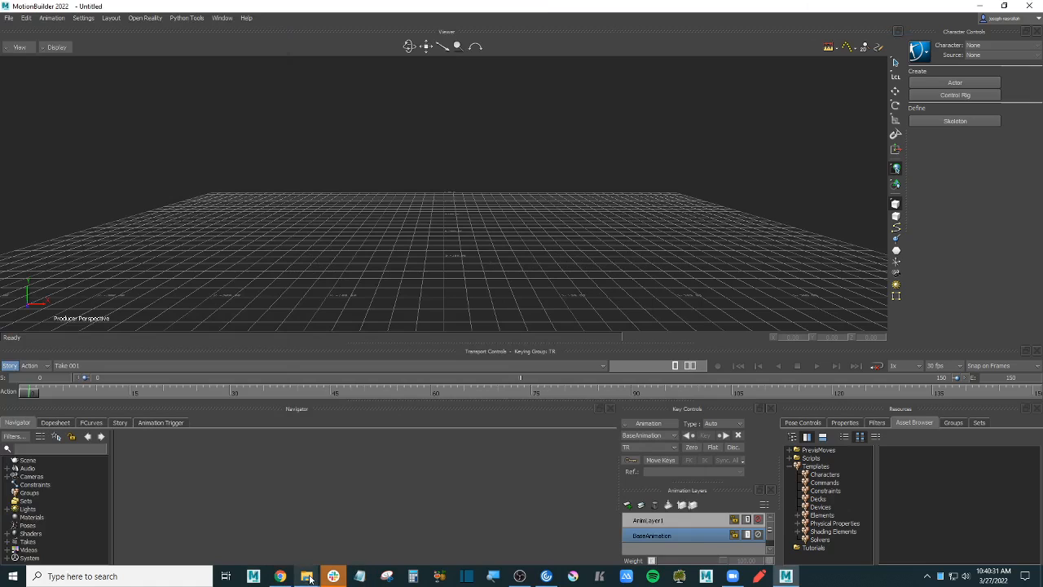
# - Rename the downloaded Ch24_nonPBR.fbx in Downloads to ninja.fbx
pyautogui.moveTo(307, 576)
pyautogui.click(305, 537)
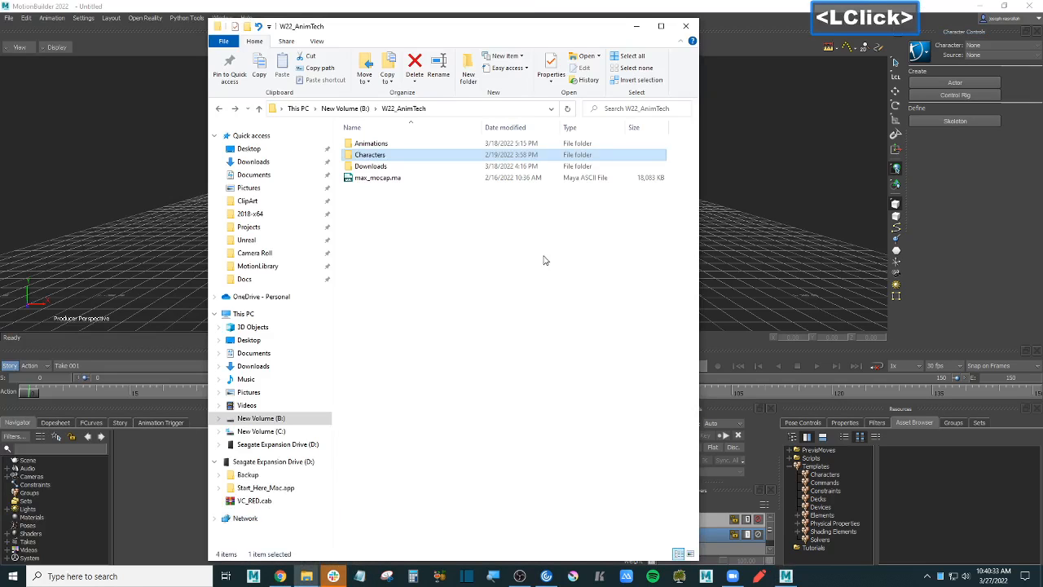
pyautogui.click(268, 162)
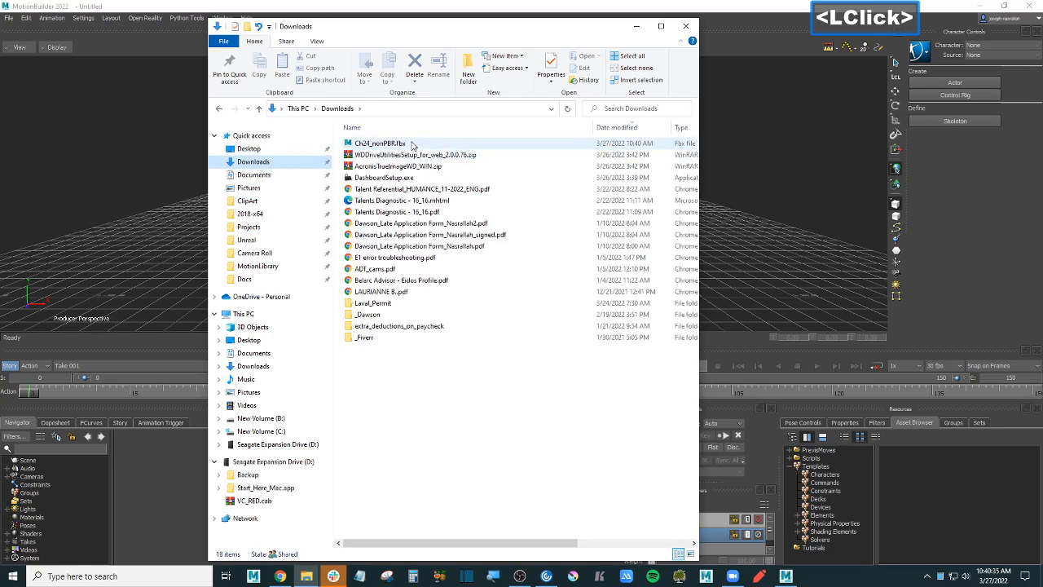
pyautogui.click(412, 145)
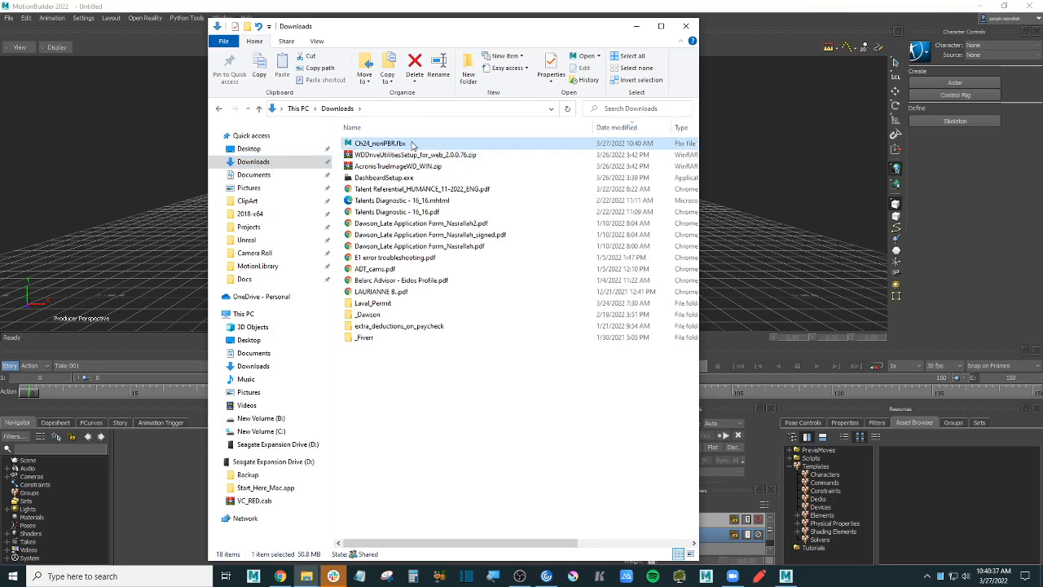
pyautogui.press('ctrl')
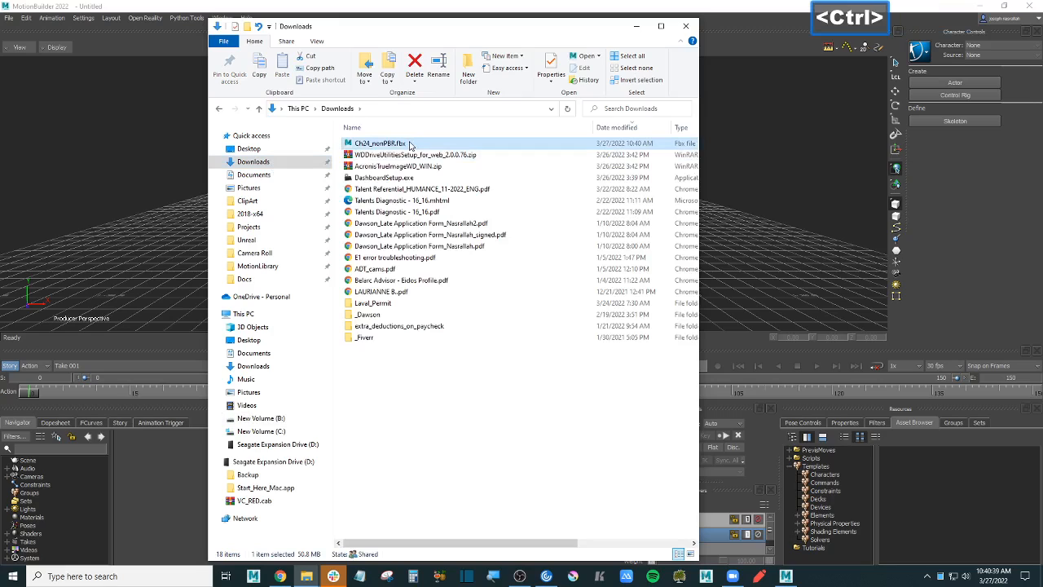
pyautogui.click(389, 144)
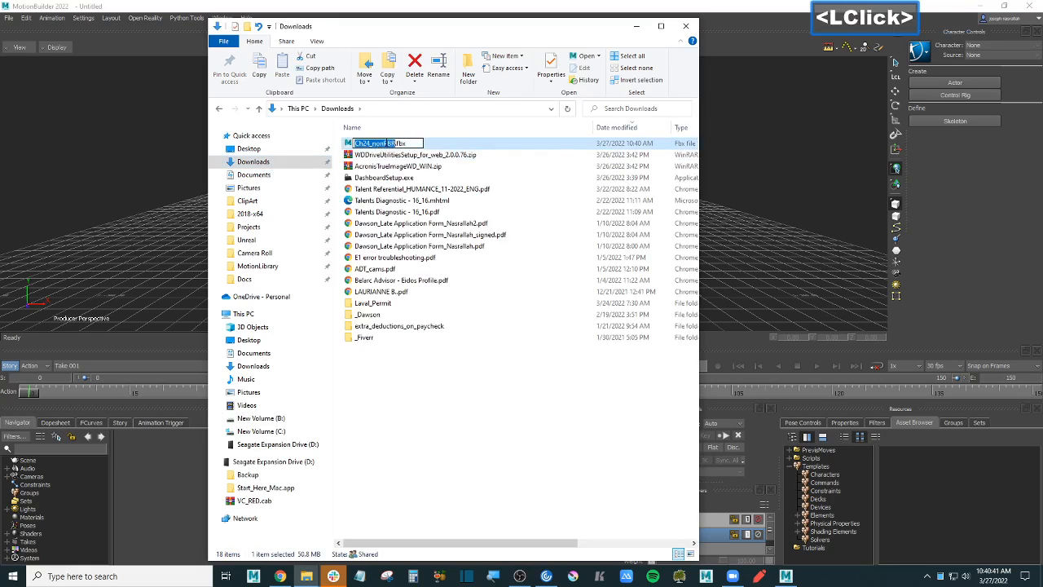
pyautogui.write('ninja')
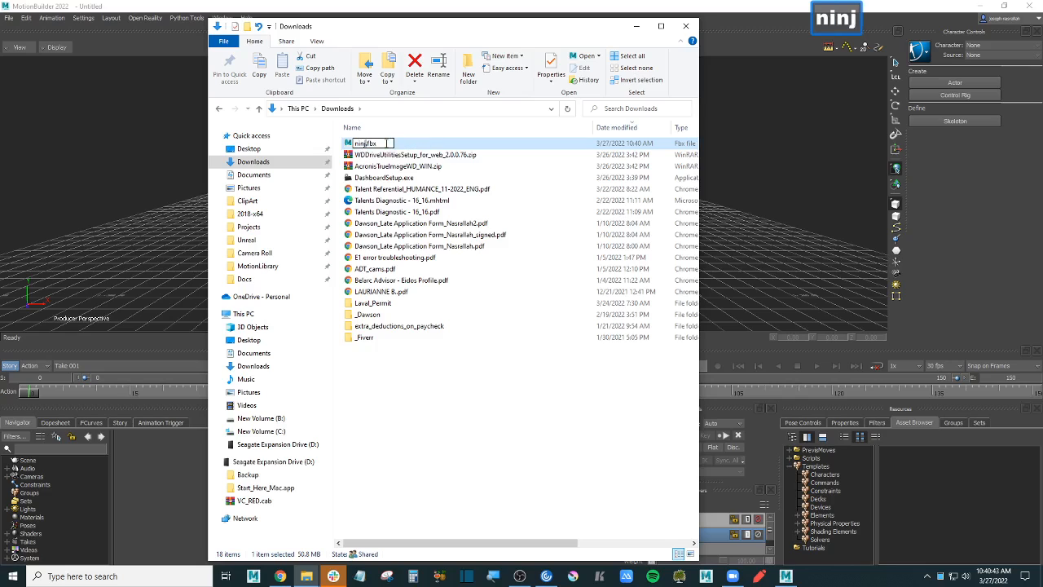
pyautogui.press('Return')
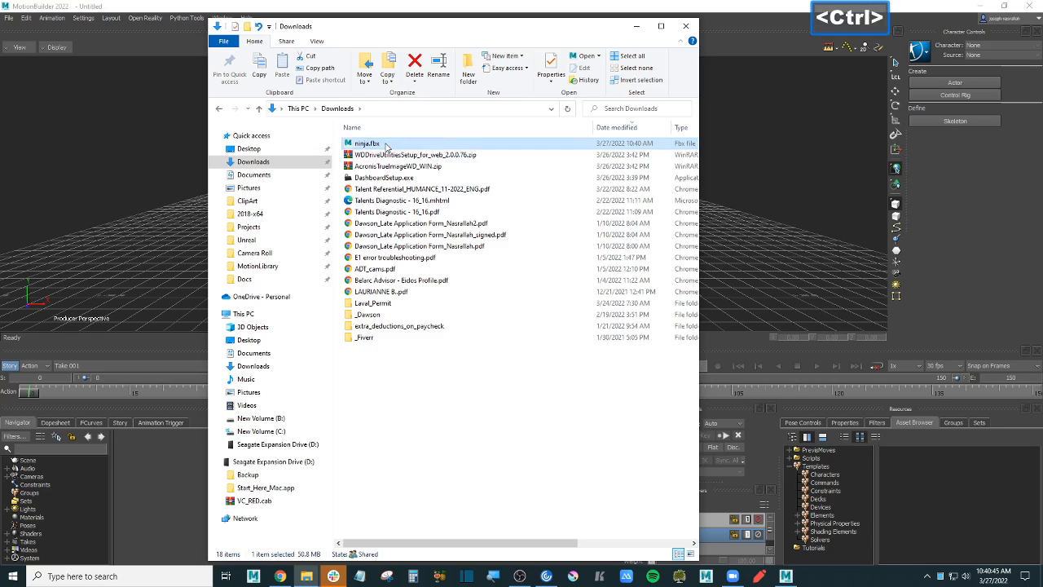
# - Move ninja.fbx into B:\W22_AnimTech\Downloads and return to MotionBuilder
pyautogui.hotkey('ctrl', 'x')
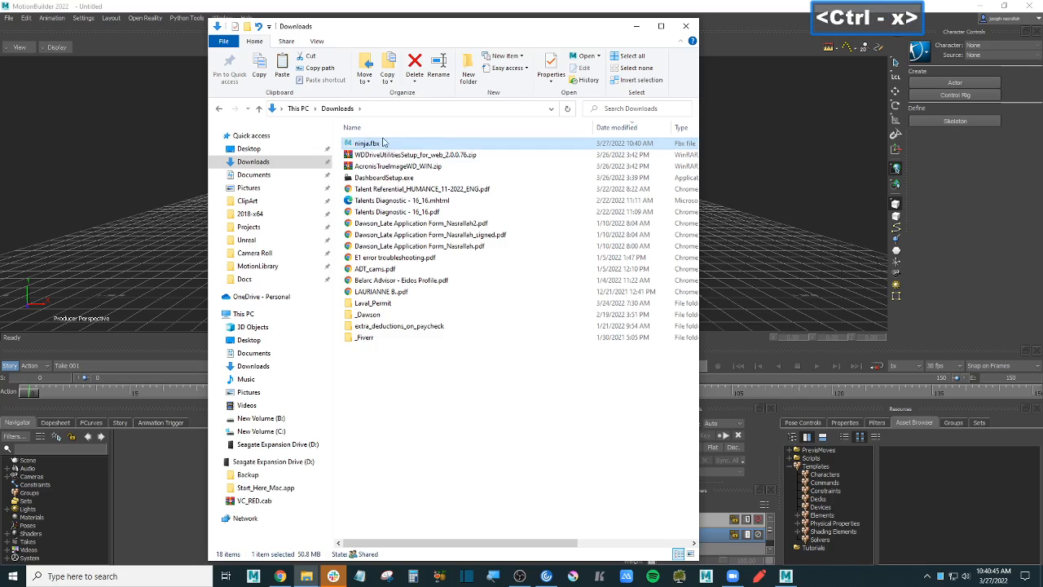
pyautogui.click(268, 316)
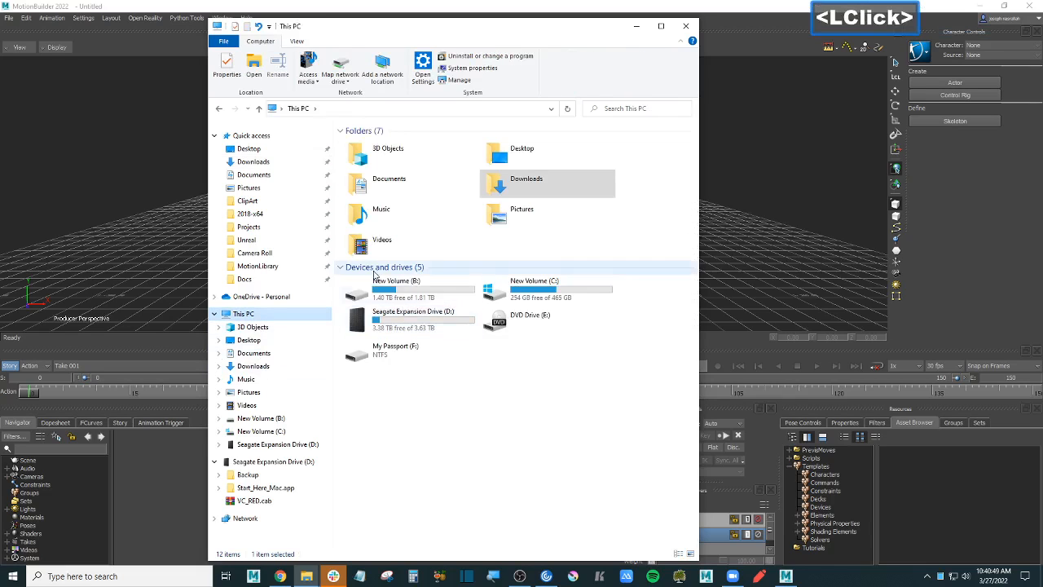
pyautogui.click(440, 289)
pyautogui.doubleClick(440, 288)
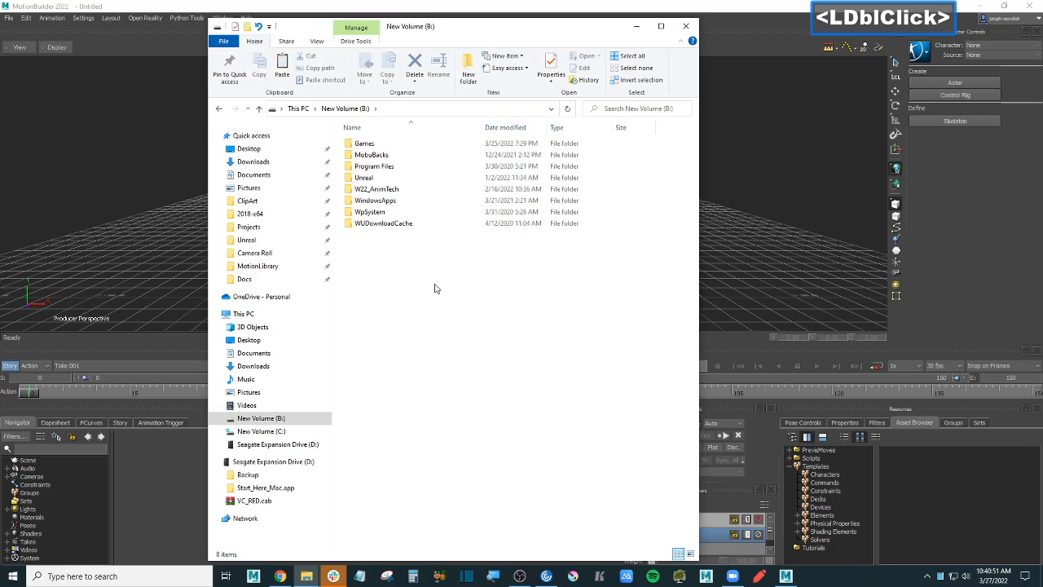
pyautogui.click(395, 191)
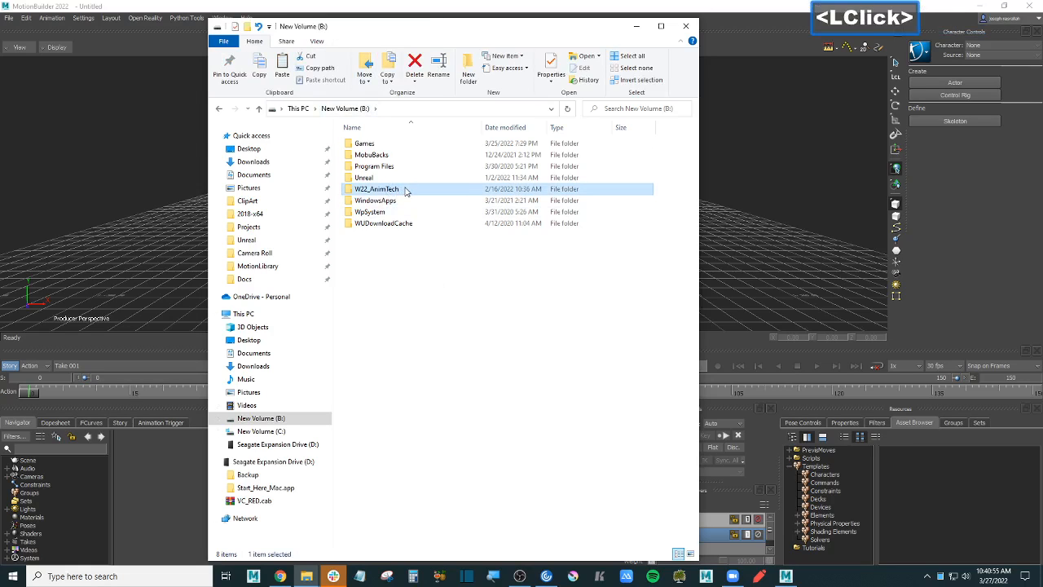
pyautogui.doubleClick(398, 190)
pyautogui.click(389, 167)
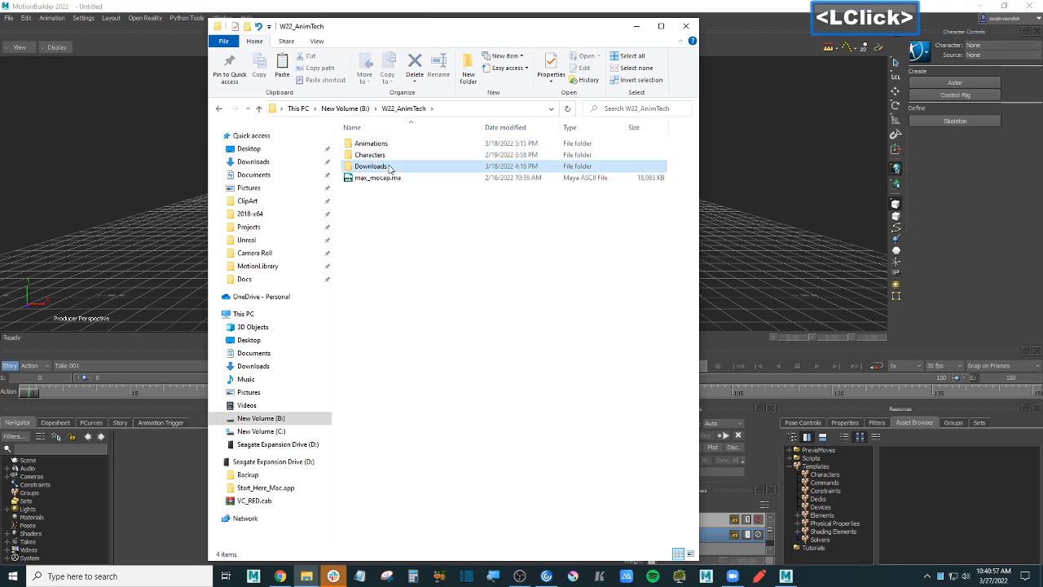
pyautogui.doubleClick(389, 167)
pyautogui.hotkey('ctrl', 'v')
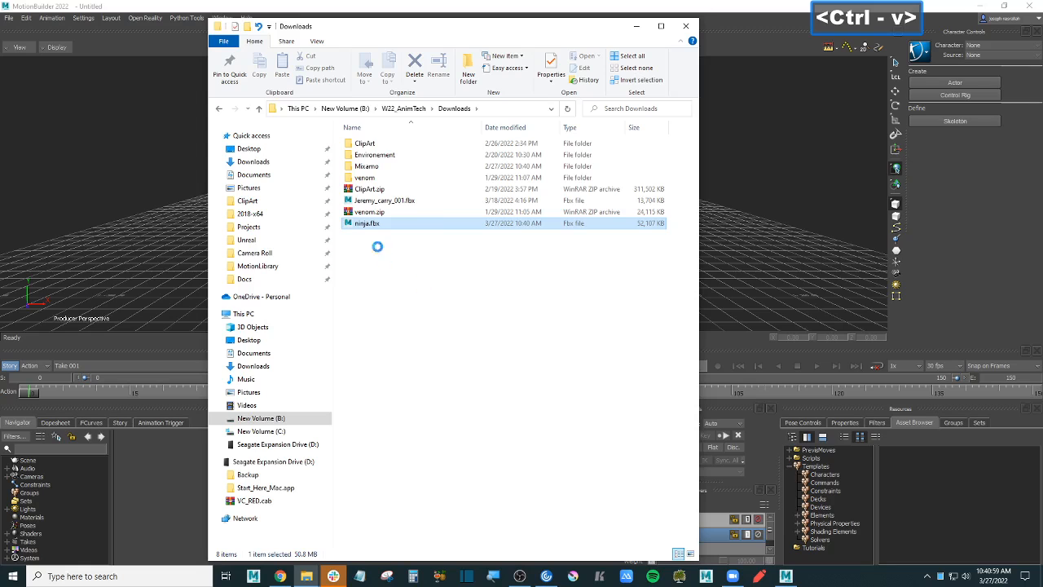
pyautogui.moveTo(507, 223); pyautogui.dragTo(817, 203)
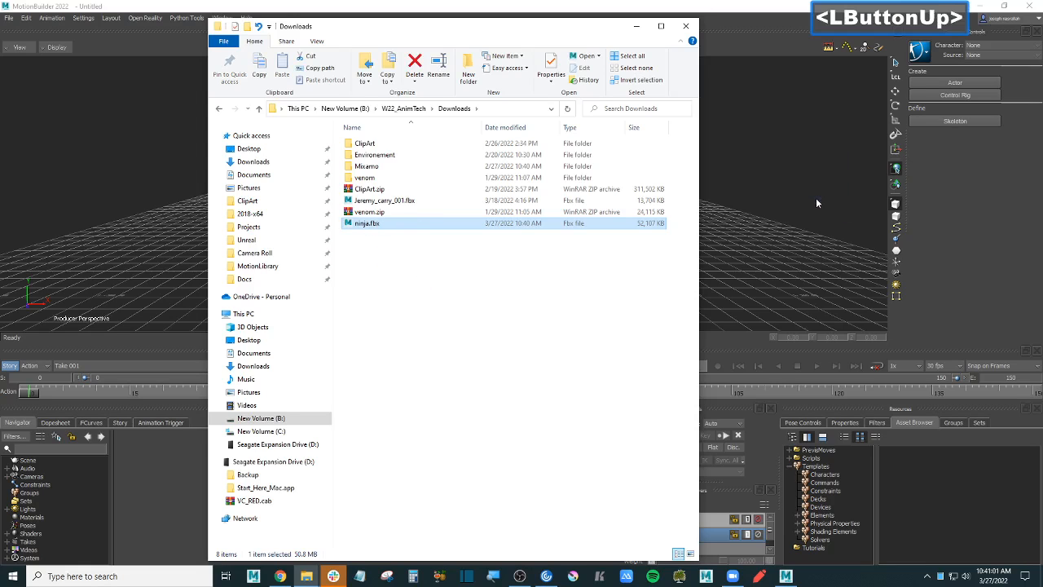
pyautogui.click(803, 204)
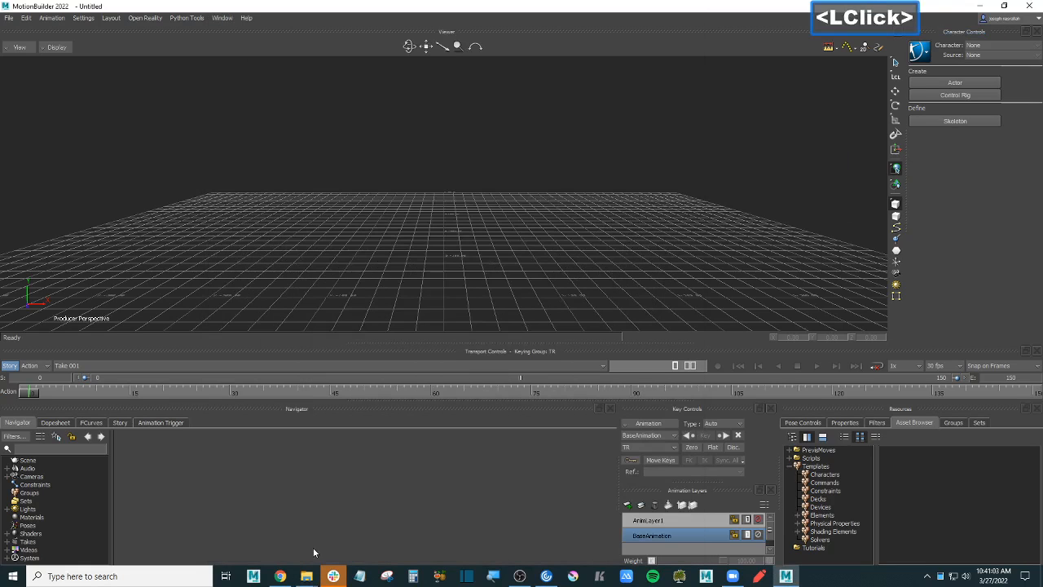
# - Open ninja.fbx with All Takes, discarding the empty scene, and switch to X-Ray view
pyautogui.click(270, 530)
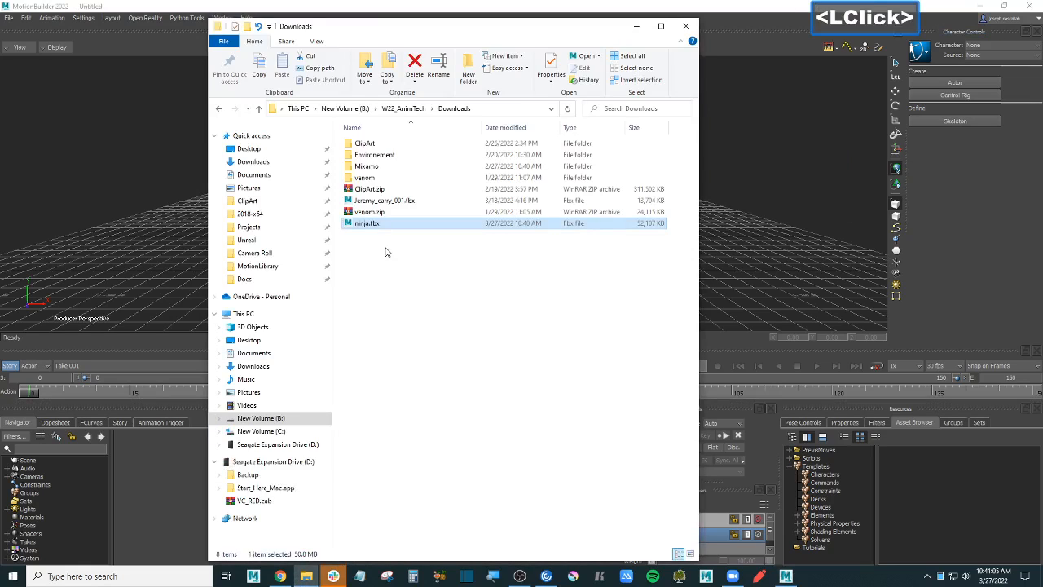
pyautogui.moveTo(376, 223); pyautogui.dragTo(725, 202)
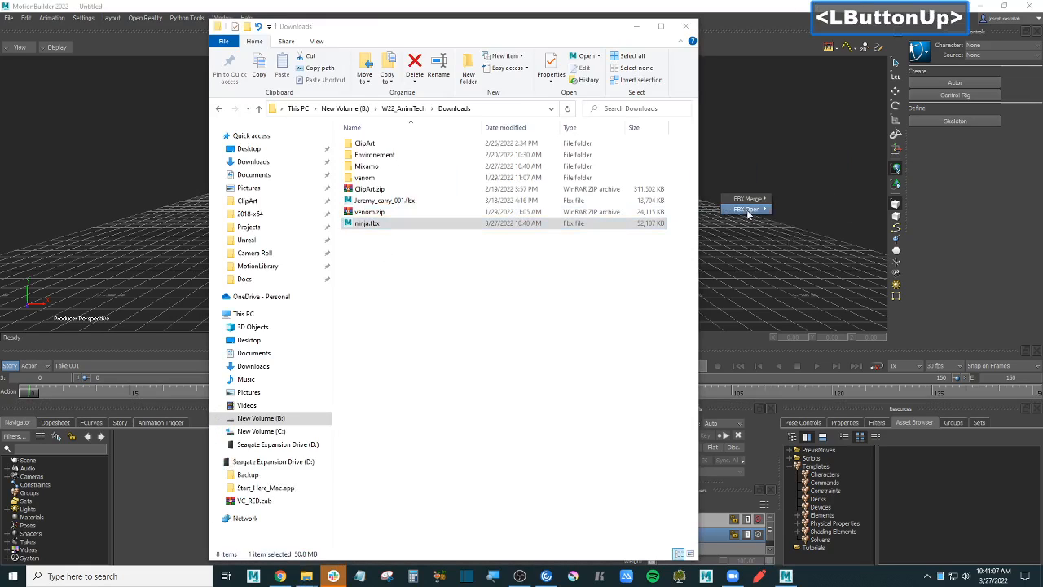
pyautogui.moveTo(748, 210)
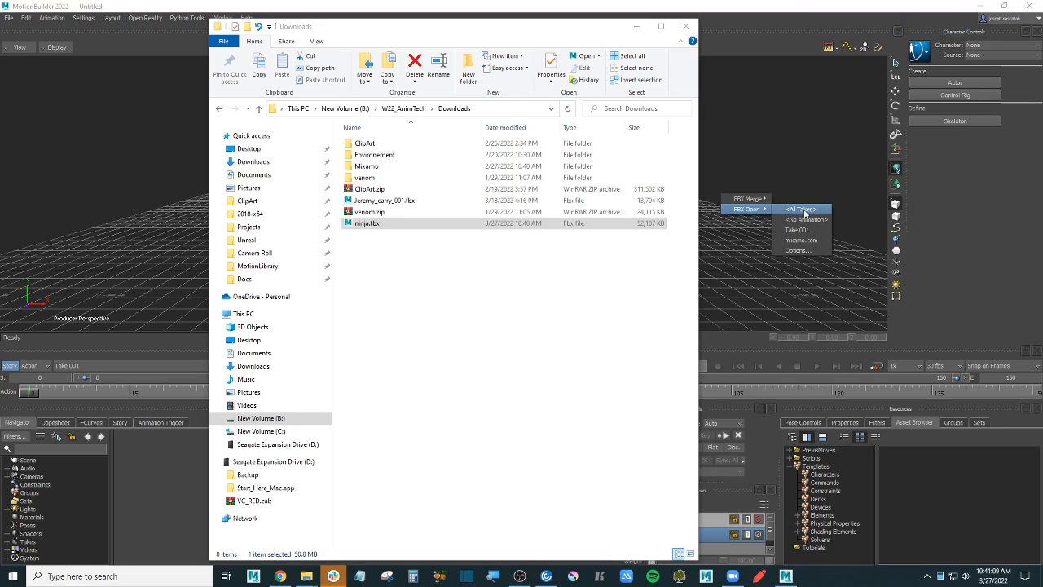
pyautogui.click(803, 211)
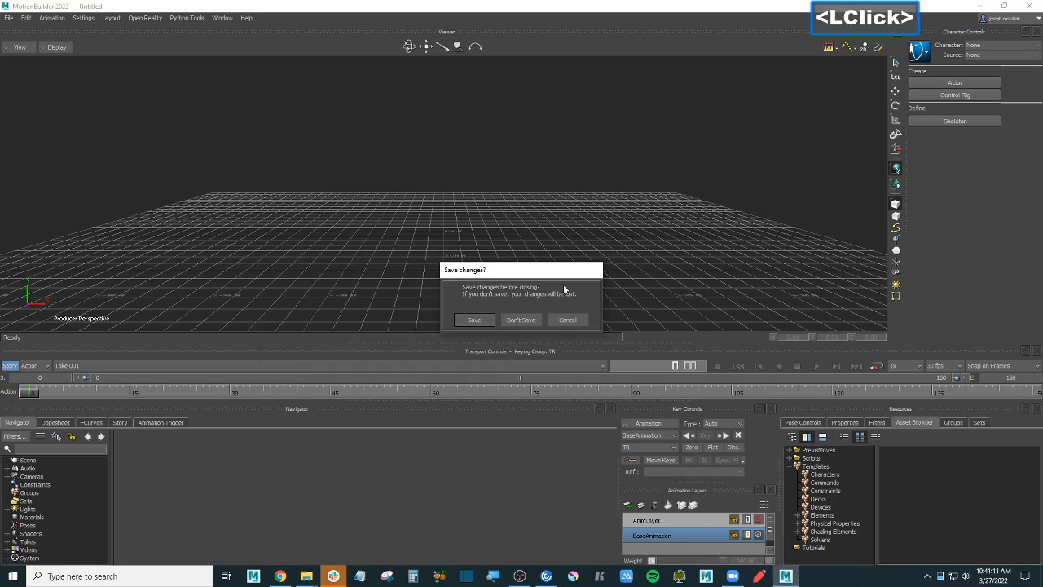
pyautogui.click(528, 320)
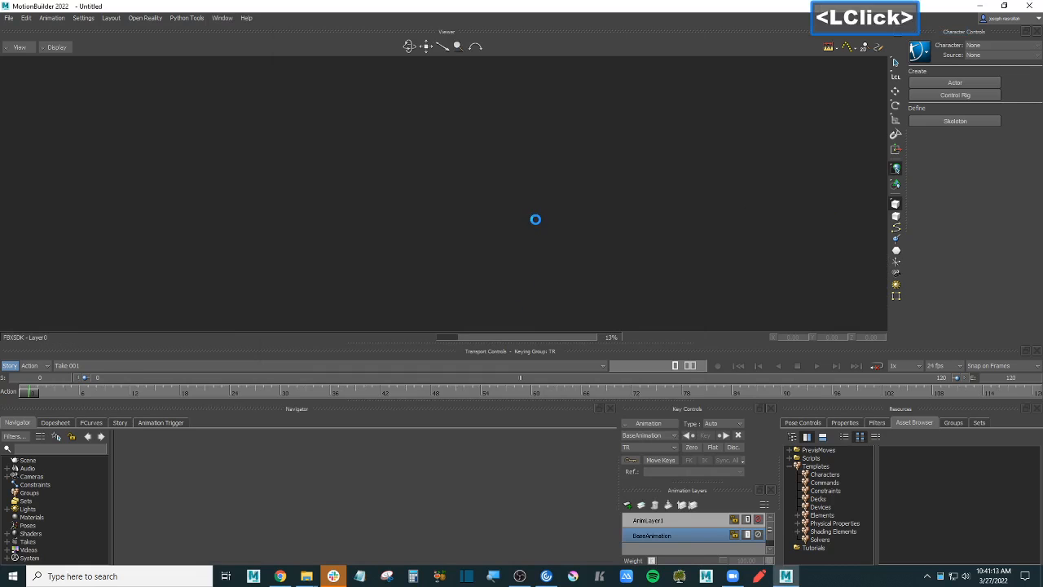
pyautogui.click(526, 195)
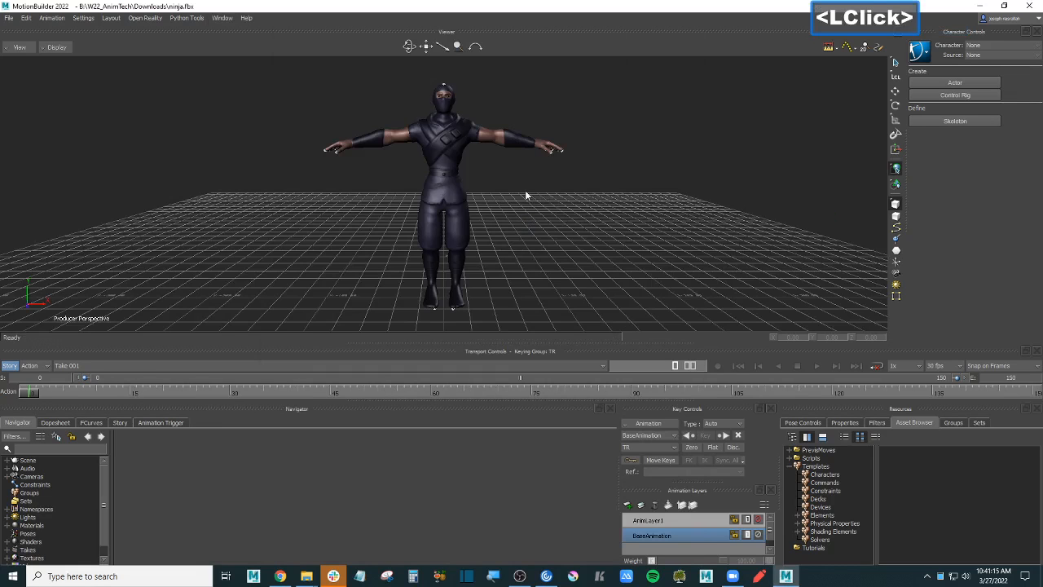
pyautogui.moveTo(526, 193)
pyautogui.keyDown('ctrl'); pyautogui.mouseDown()
pyautogui.moveTo(546, 211)
pyautogui.moveTo(526, 248)
pyautogui.moveTo(526, 193)
pyautogui.mouseUp(); pyautogui.keyUp('ctrl')
pyautogui.hotkey('ctrl', 'a')
# - Put the ninja's mesh in a group named 'mesh' with Pick and Trs turned off
pyautogui.click(461, 136)
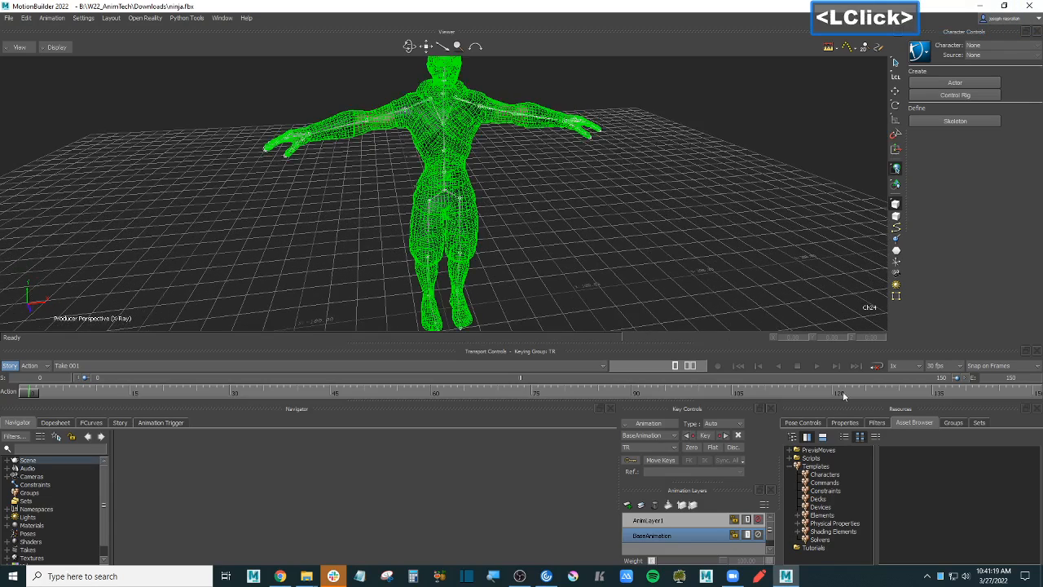
pyautogui.click(958, 422)
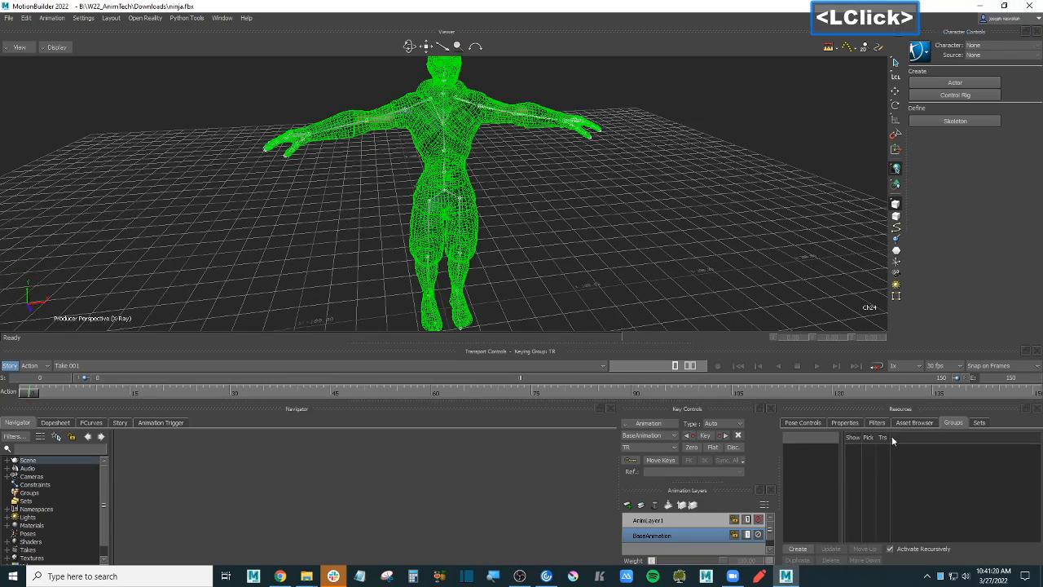
pyautogui.click(798, 548)
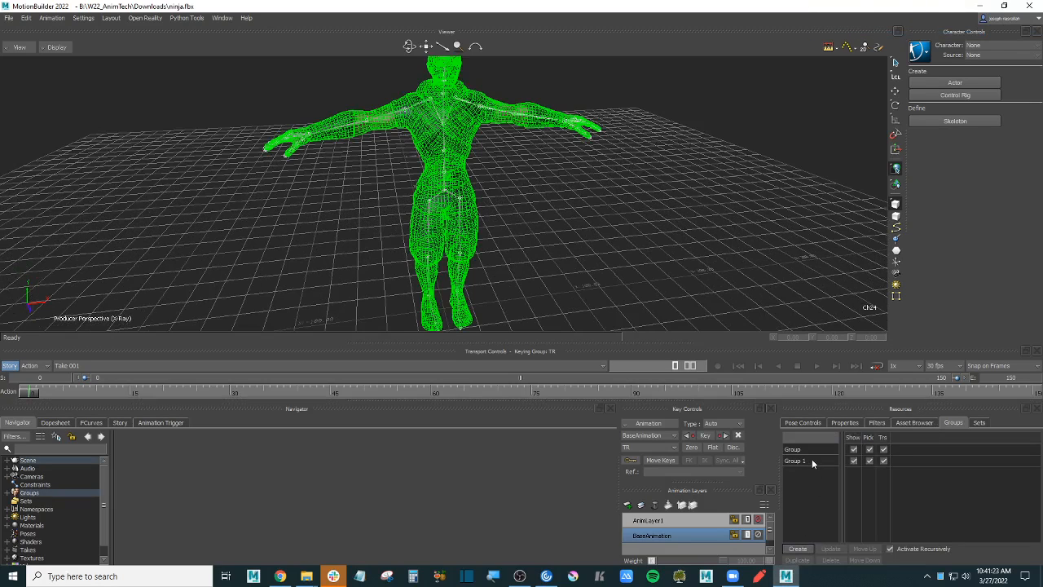
pyautogui.click(809, 460)
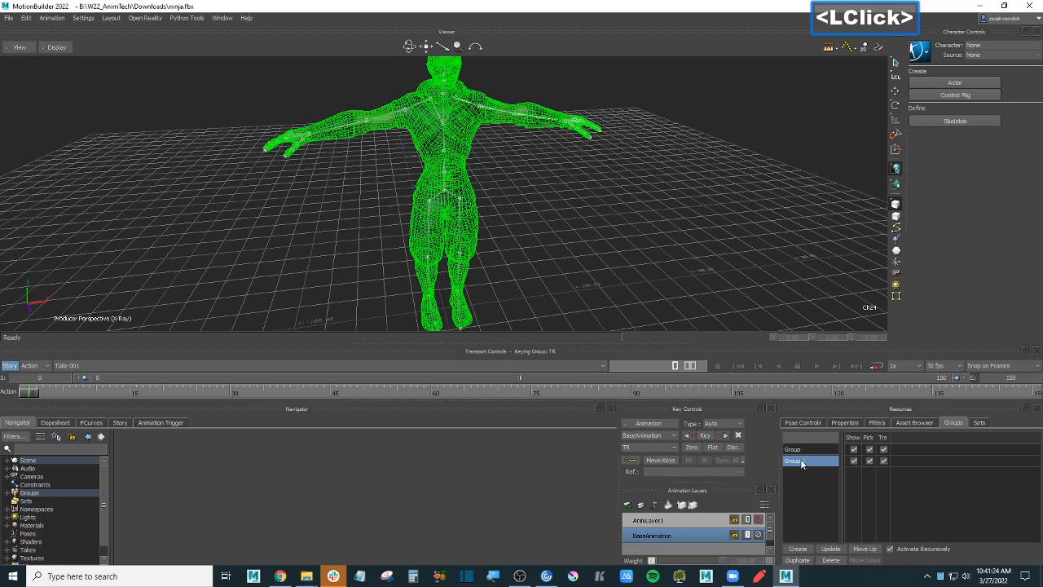
pyautogui.click(830, 560)
pyautogui.click(807, 451)
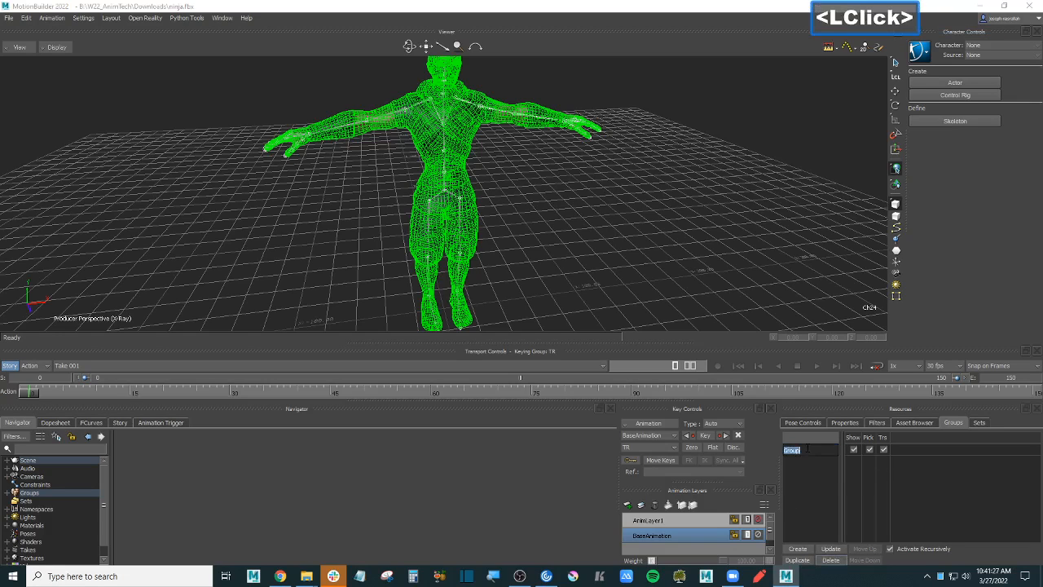
pyautogui.write('mes')
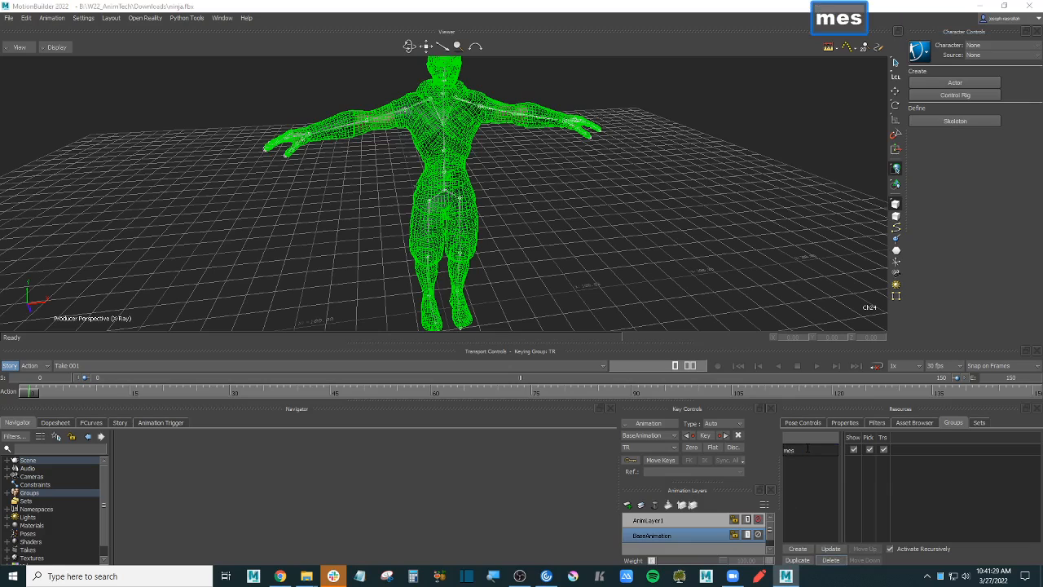
pyautogui.write('h')
pyautogui.press('Return')
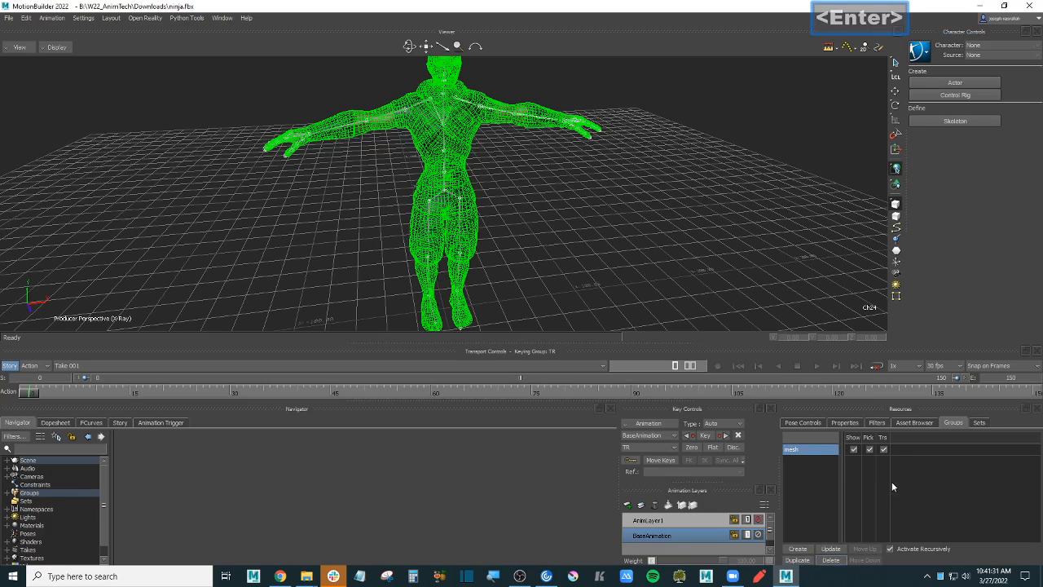
pyautogui.click(868, 449)
pyautogui.click(883, 449)
# - Confirm the spine joints can be box-selected without grabbing the mesh
pyautogui.click(639, 255)
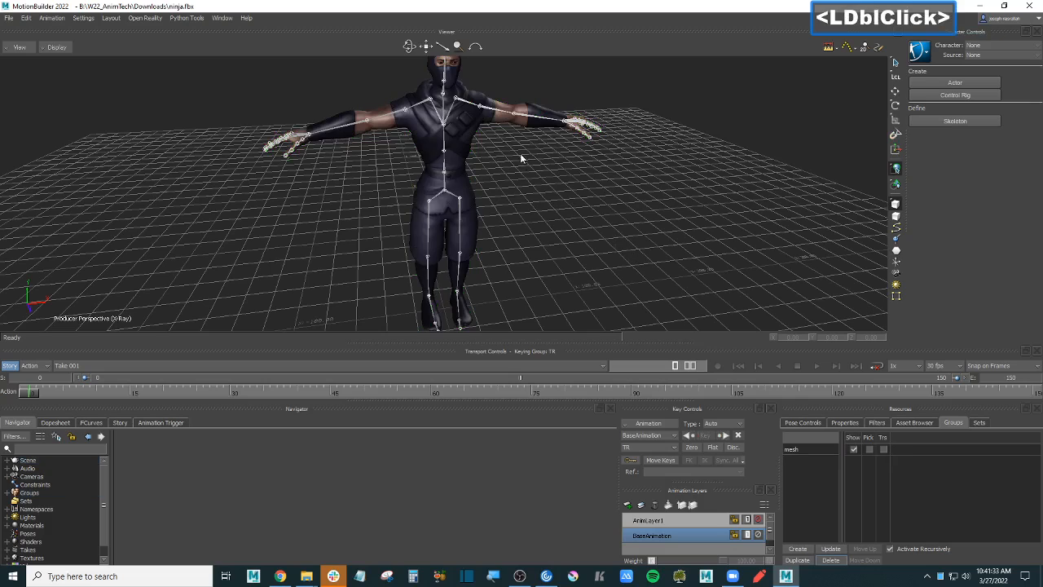
pyautogui.moveTo(520, 154); pyautogui.dragTo(388, 196)
pyautogui.click(819, 255)
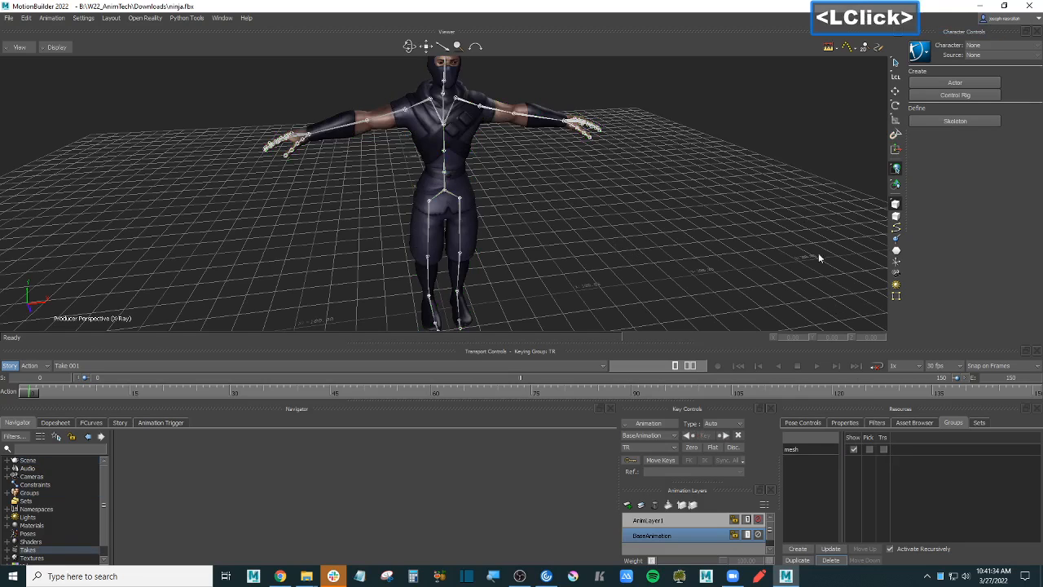
pyautogui.click(845, 422)
# - Drop a Character asset onto the ninja's hips and characterize it as a Biped
pyautogui.click(801, 422)
pyautogui.click(914, 422)
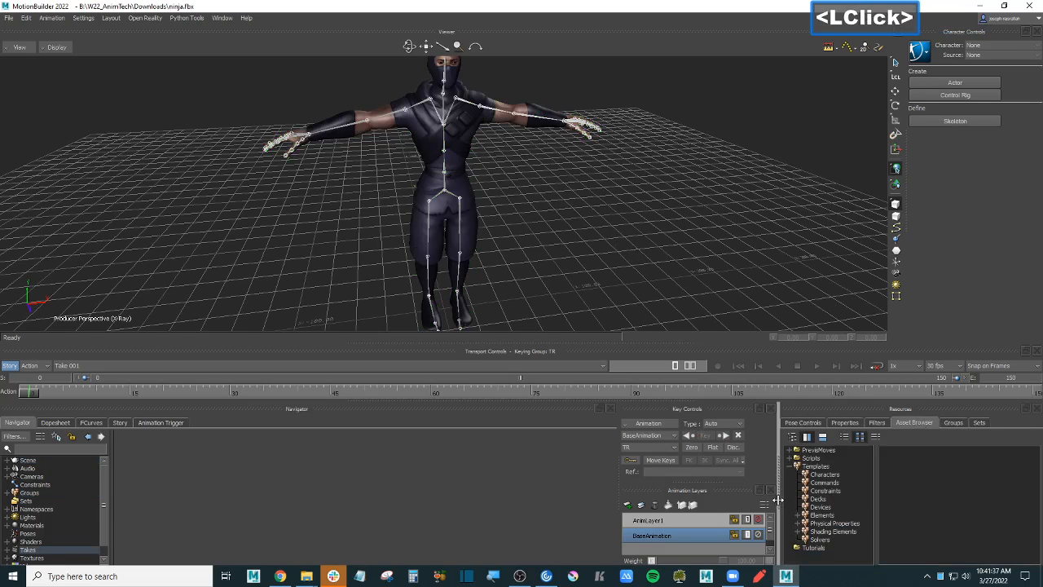
pyautogui.click(825, 474)
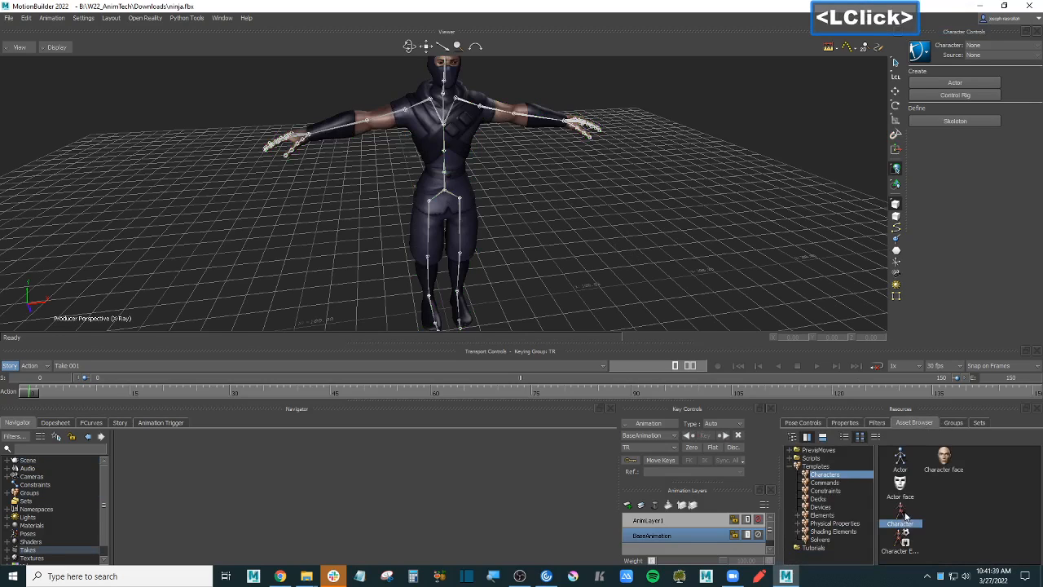
pyautogui.moveTo(902, 517); pyautogui.dragTo(445, 192)
pyautogui.click(469, 191)
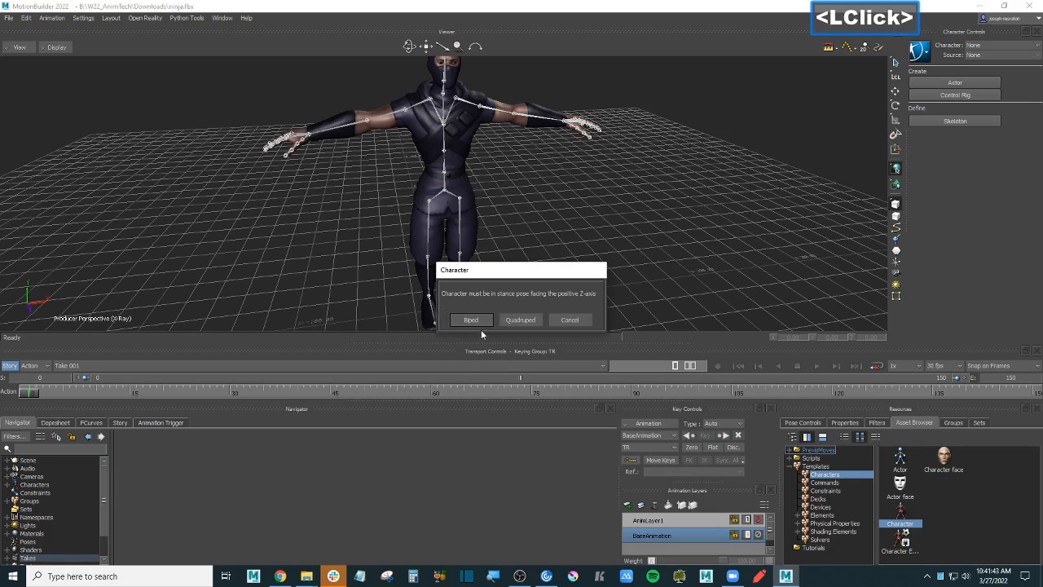
pyautogui.click(473, 319)
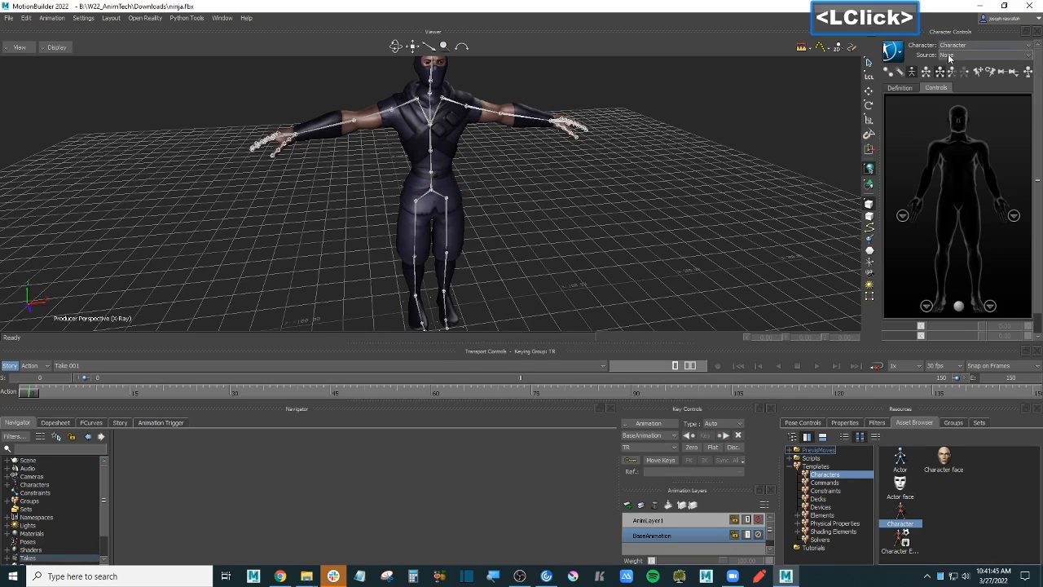
# - Rename the new Character node in the scene list to 'ninja'
pyautogui.doubleClick(47, 487)
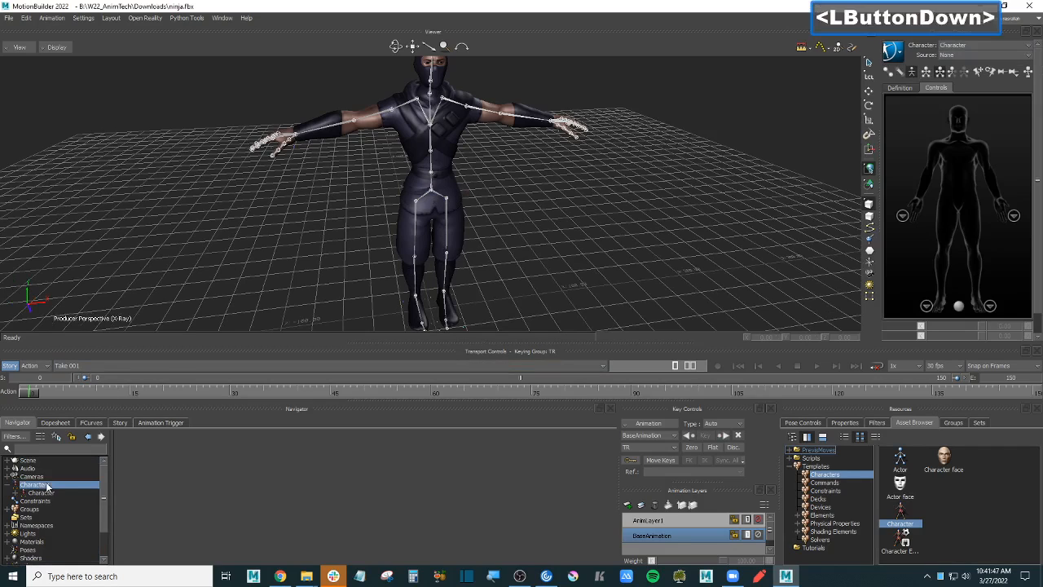
pyautogui.rightClick(56, 494)
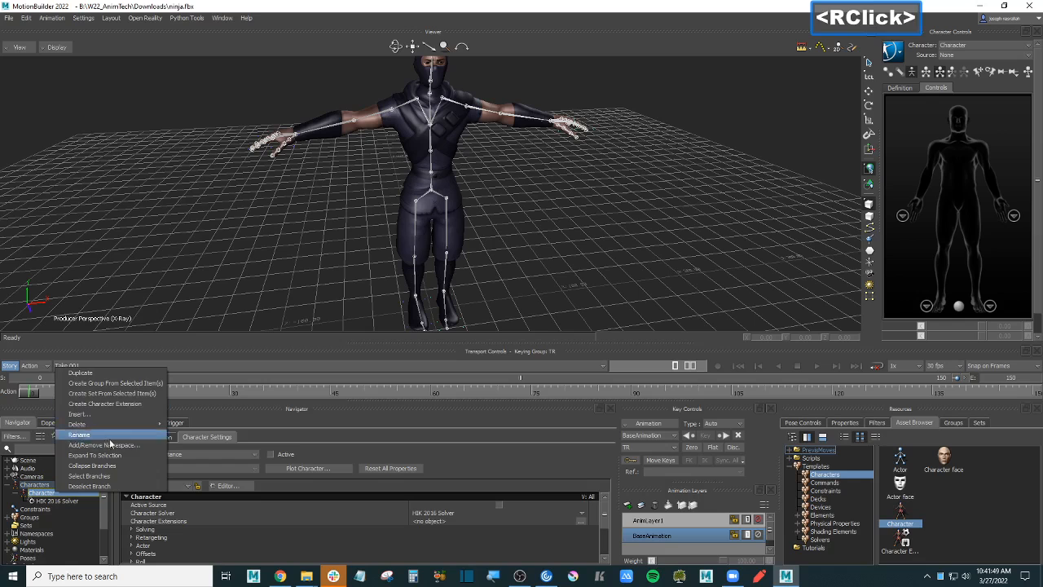
pyautogui.click(79, 434)
pyautogui.write('ninja')
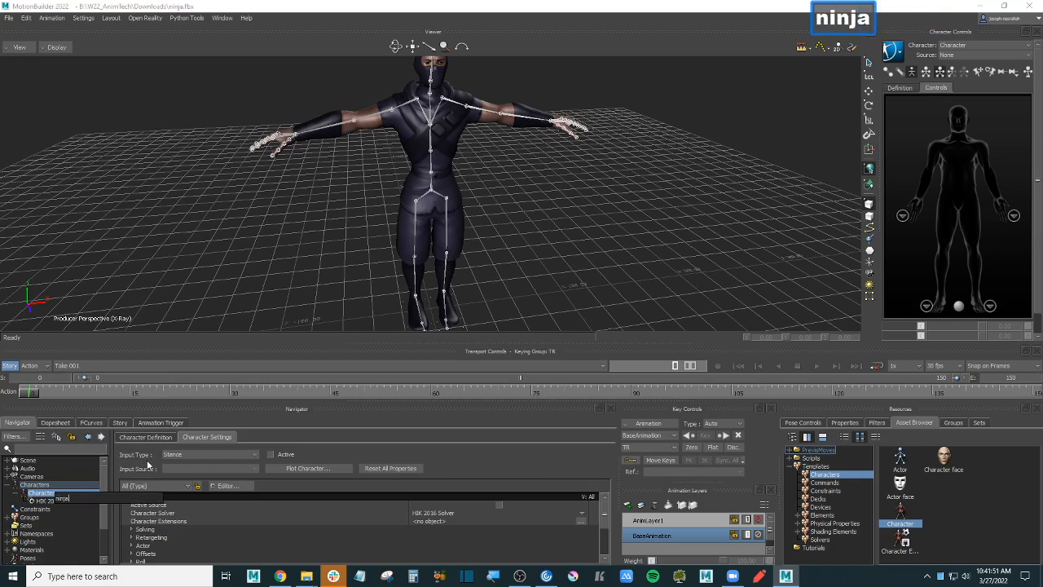
pyautogui.press('Return')
pyautogui.click(441, 225)
pyautogui.scroll(-3, 441, 213)
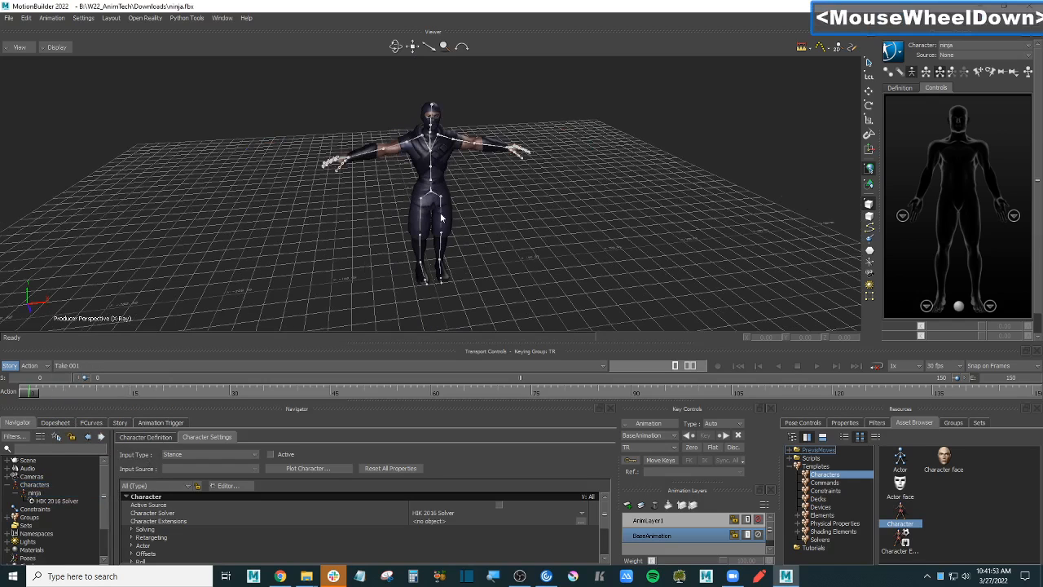
pyautogui.keyDown('ctrl'); pyautogui.keyDown('shift'); pyautogui.moveTo(441, 214); pyautogui.dragTo(518, 224); pyautogui.keyUp('shift'); pyautogui.keyUp('ctrl')
pyautogui.keyDown('ctrl'); pyautogui.click(518, 226); pyautogui.keyUp('ctrl')
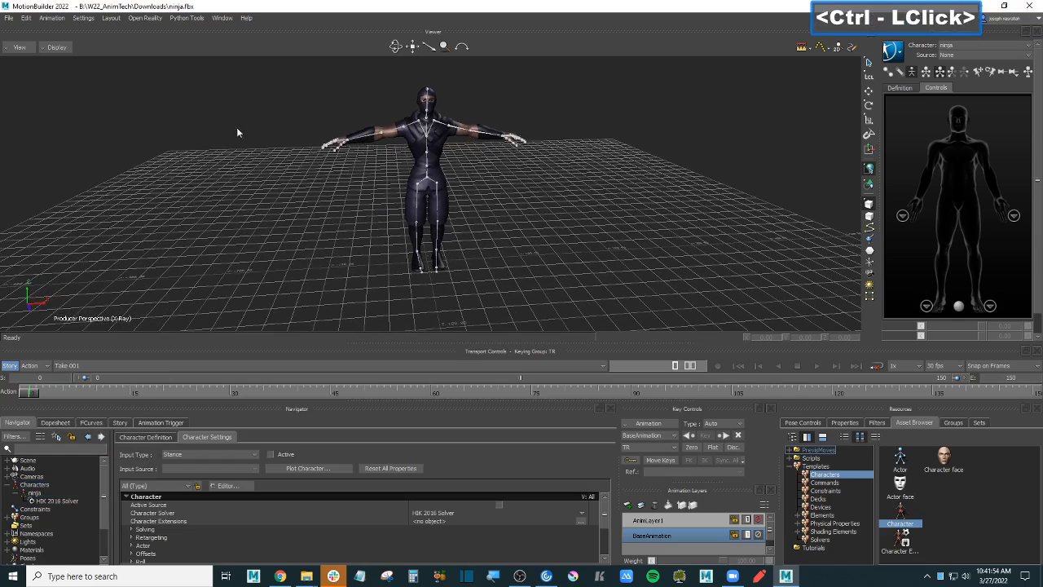
# - Save the scene as ninja.fbx in W22_AnimTech\Characters, accepting the default Save Options
pyautogui.click(8, 17)
pyautogui.click(66, 73)
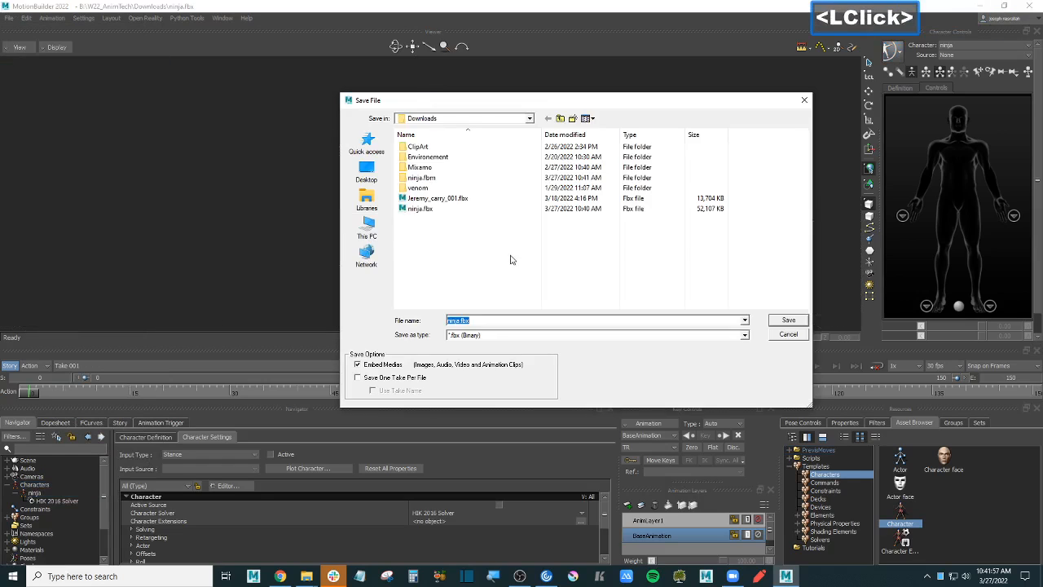
pyautogui.press('BackSpace')
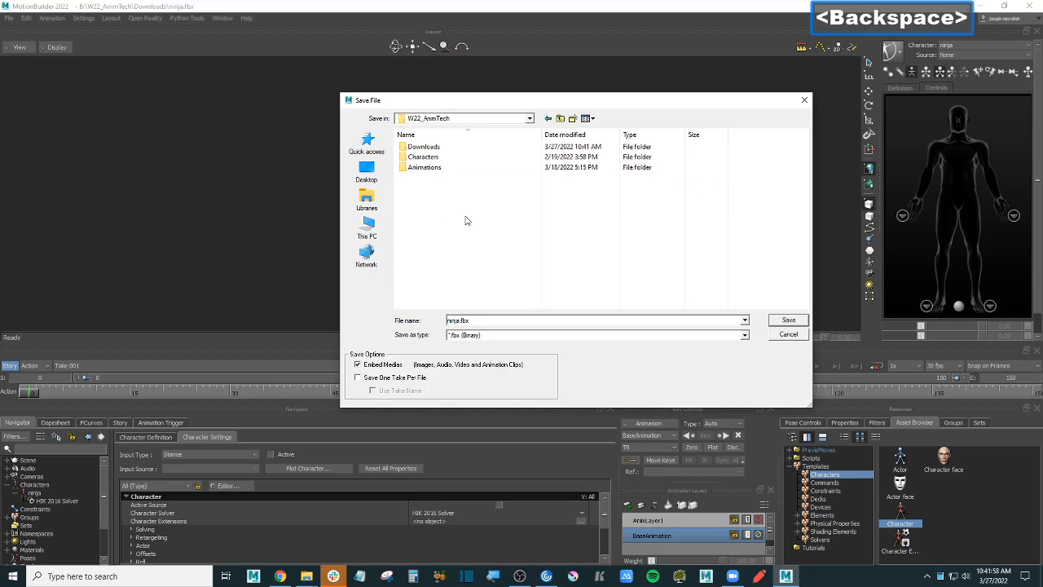
pyautogui.doubleClick(433, 156)
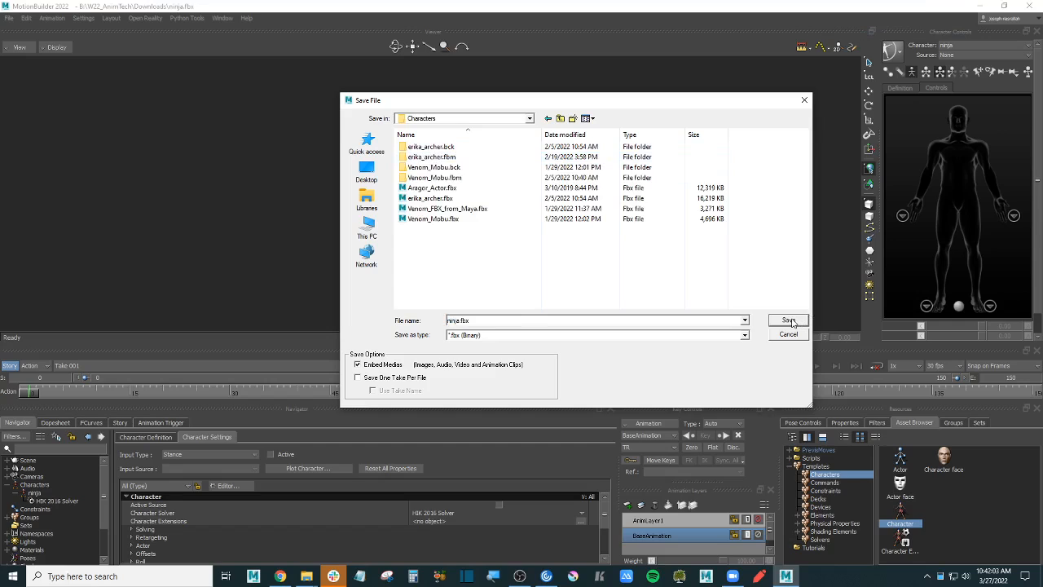
pyautogui.click(503, 119)
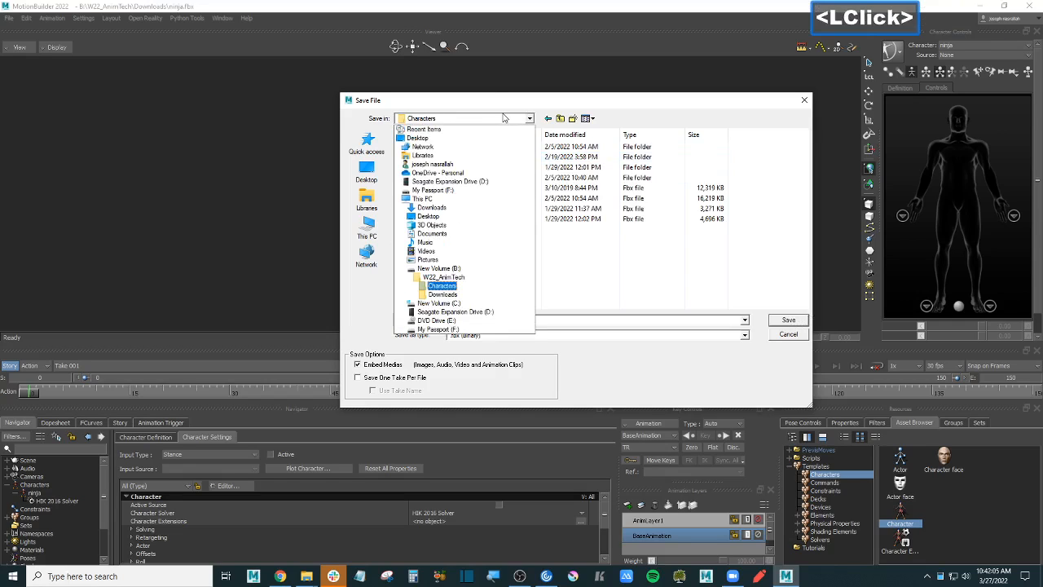
pyautogui.click(442, 285)
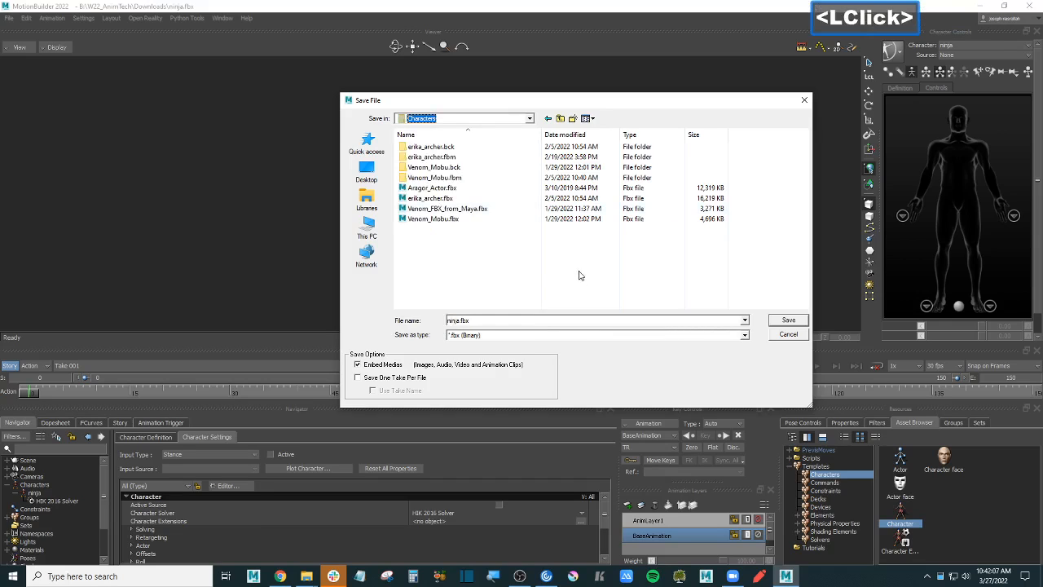
pyautogui.click(789, 320)
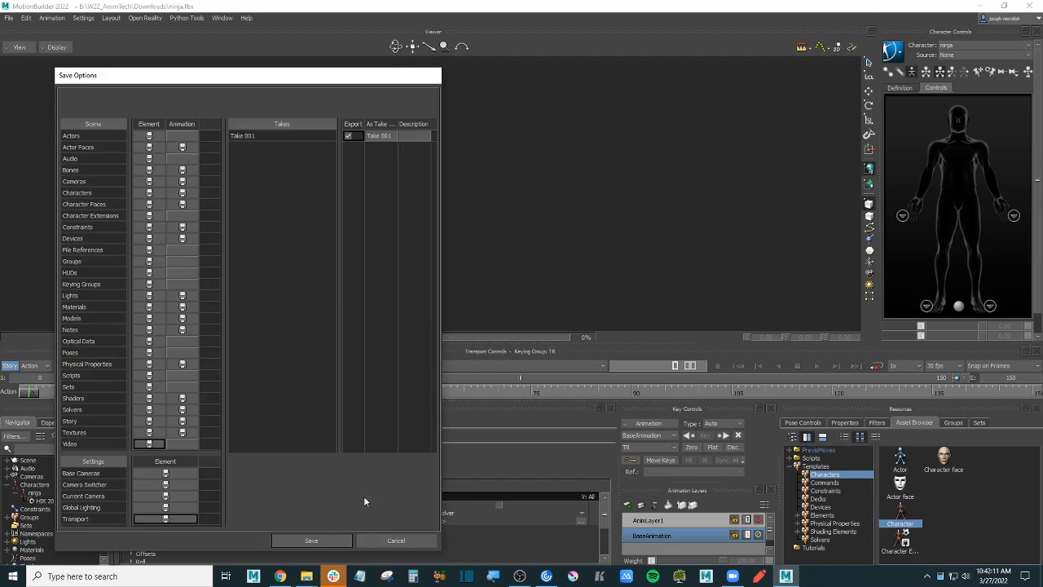
pyautogui.click(311, 541)
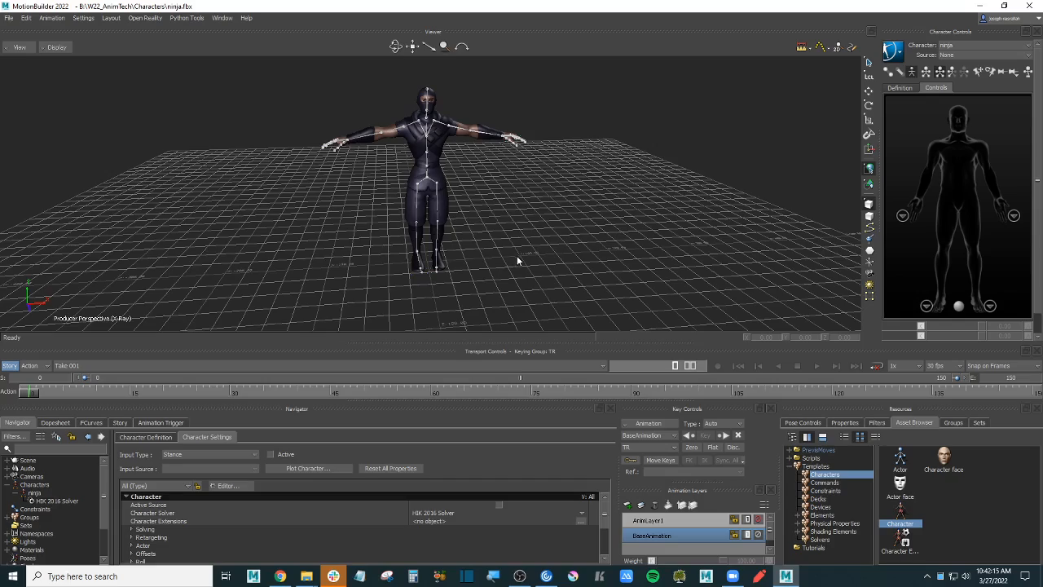
pyautogui.moveTo(518, 261)
pyautogui.keyDown('ctrl'); pyautogui.mouseDown()
pyautogui.moveTo(517, 234)
pyautogui.moveTo(525, 263)
pyautogui.moveTo(494, 244)
pyautogui.moveTo(511, 242)
pyautogui.mouseUp(); pyautogui.keyUp('ctrl')
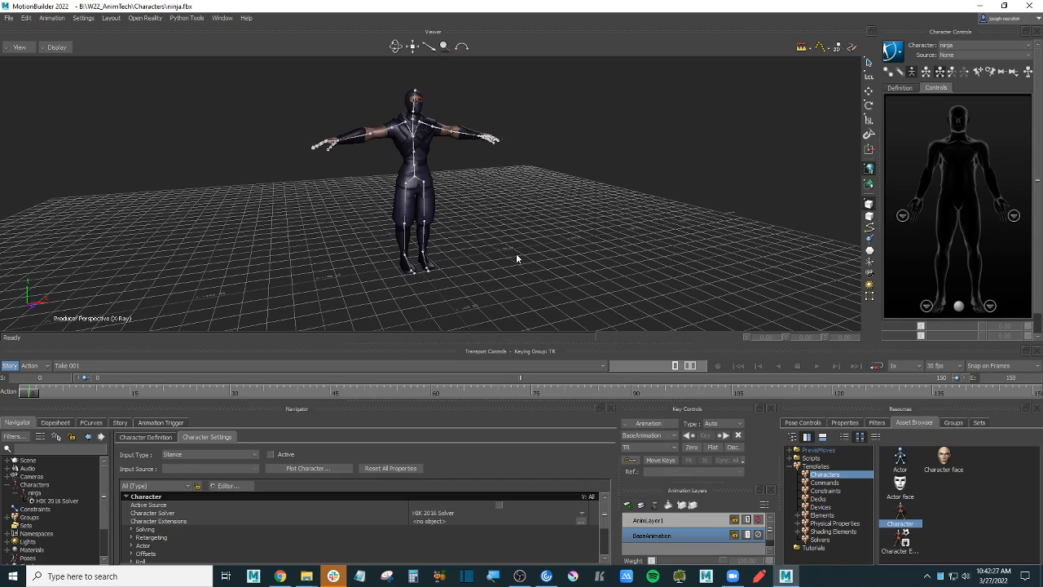
# - Search Mixamo's animations for 'walk stop'
pyautogui.click(279, 576)
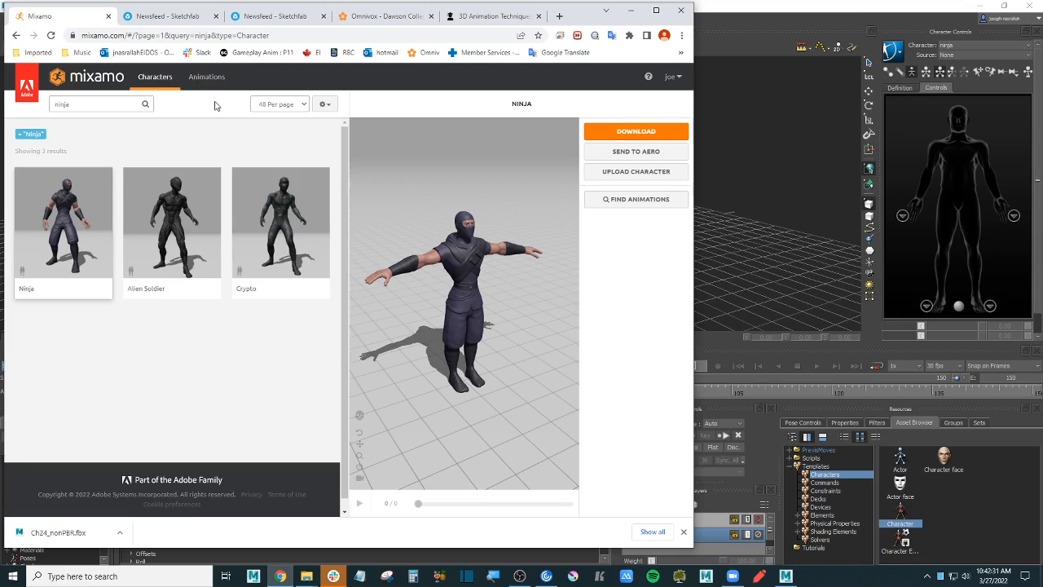
pyautogui.click(209, 79)
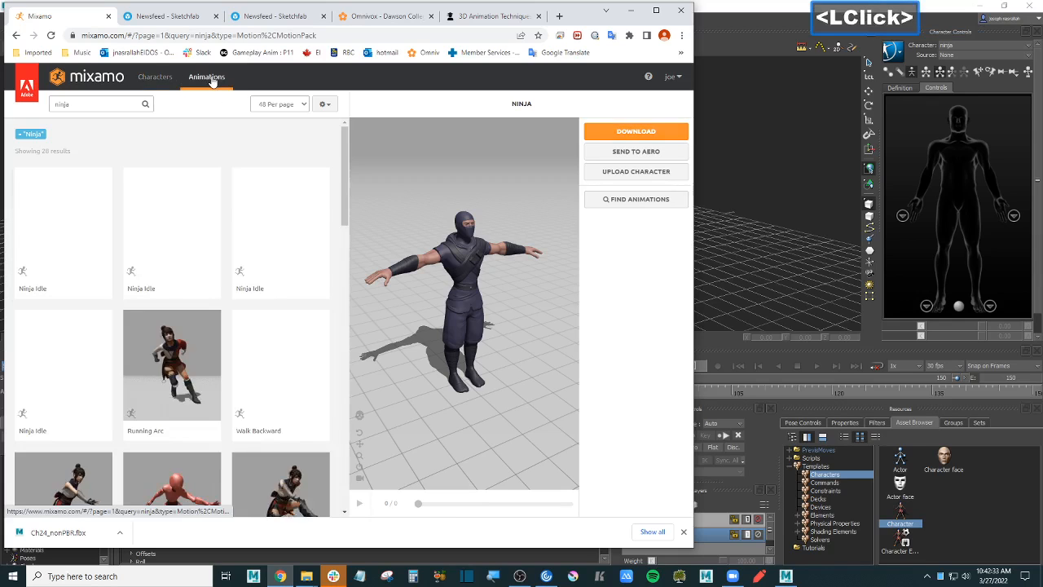
pyautogui.click(97, 103)
pyautogui.doubleClick(96, 104)
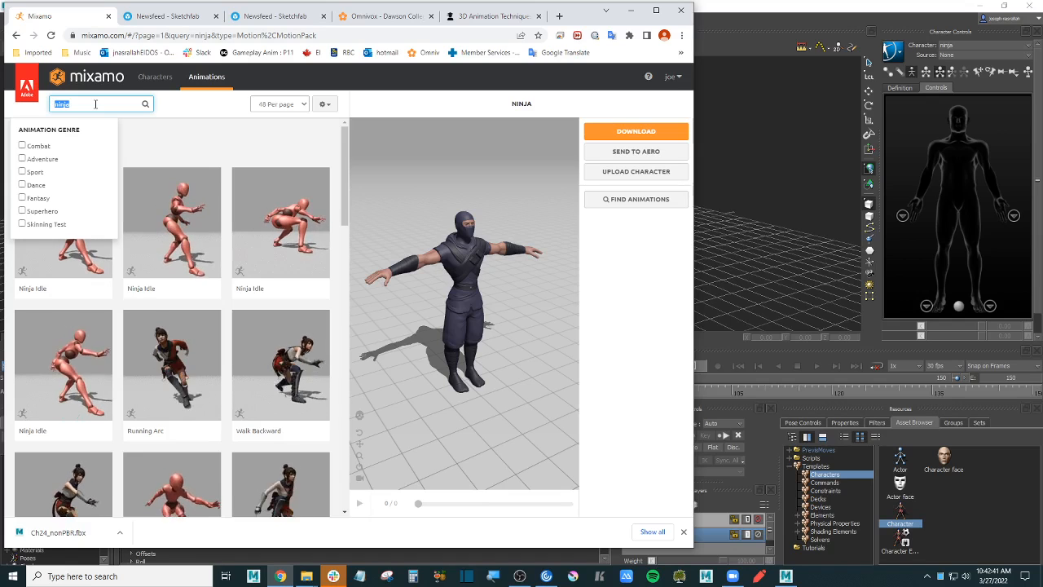
pyautogui.write('walk st')
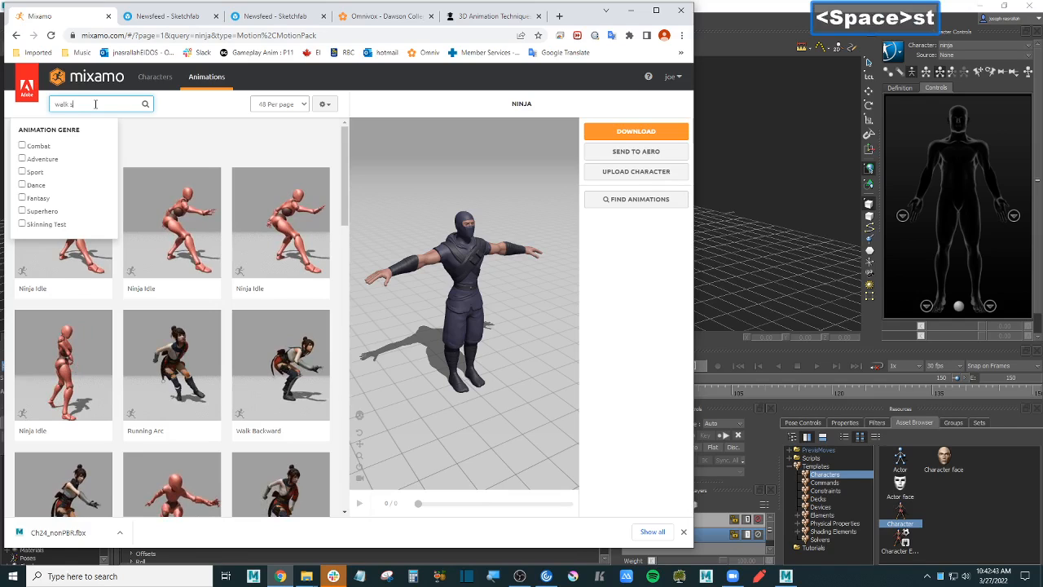
pyautogui.write('op')
pyautogui.press('Return')
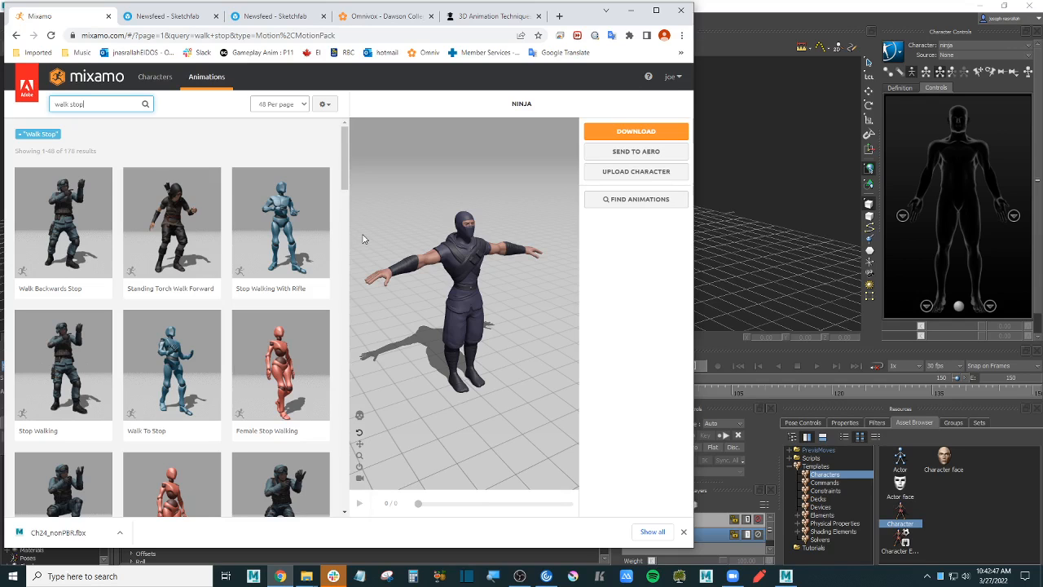
# - Preview Stop Walking on the ninja and download it as Stop Walking.fbx
pyautogui.scroll(-3, 298, 171)
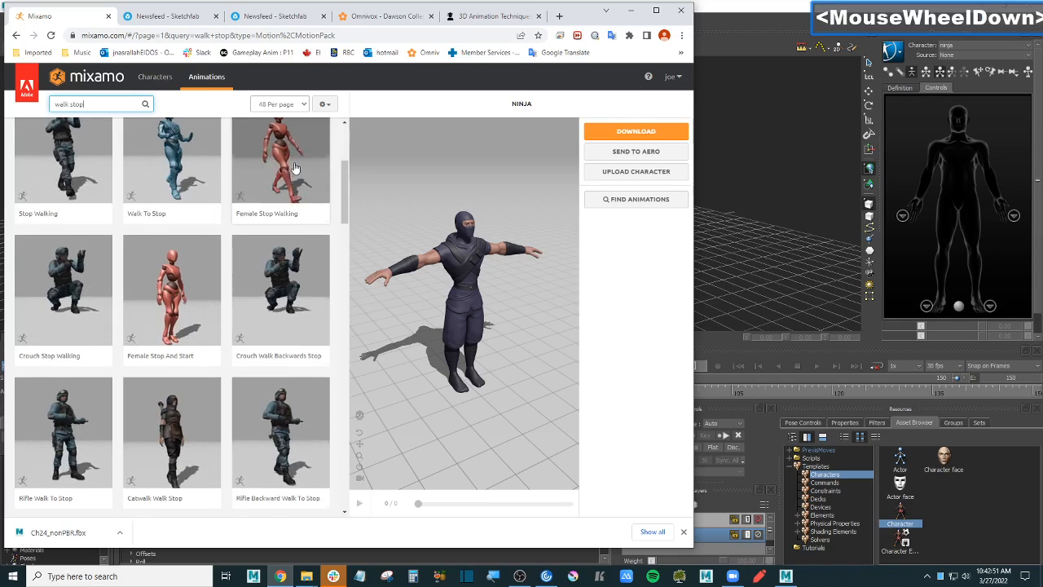
pyautogui.scroll(-5, 295, 168)
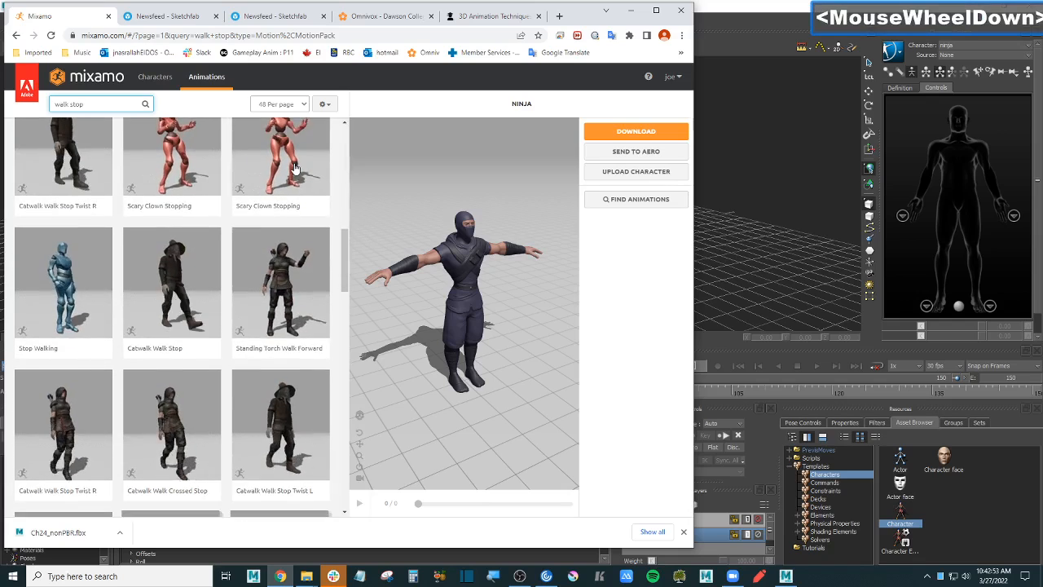
pyautogui.scroll(-2, 296, 169)
pyautogui.scroll(2, 107, 269)
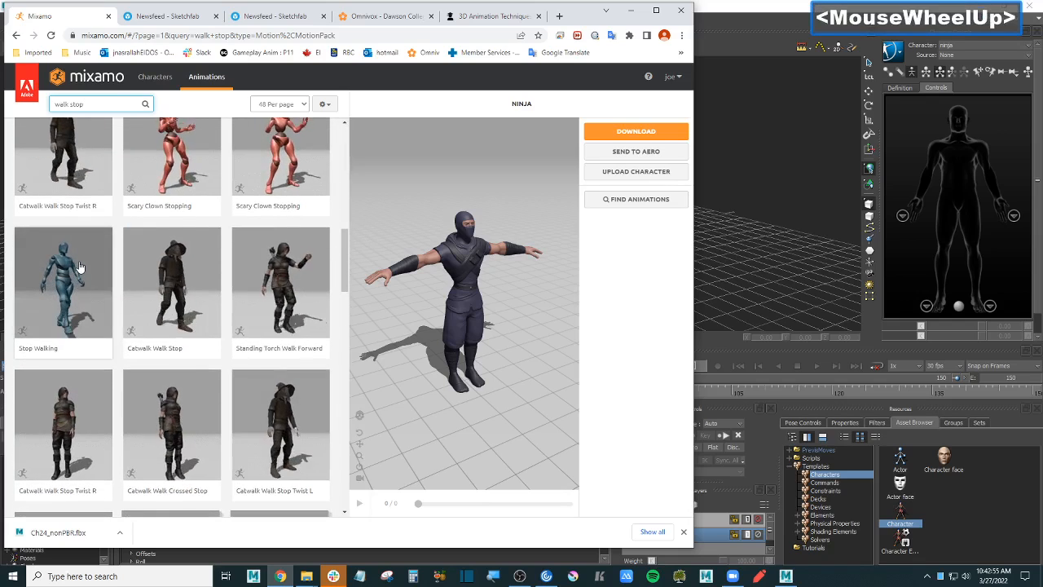
pyautogui.click(80, 267)
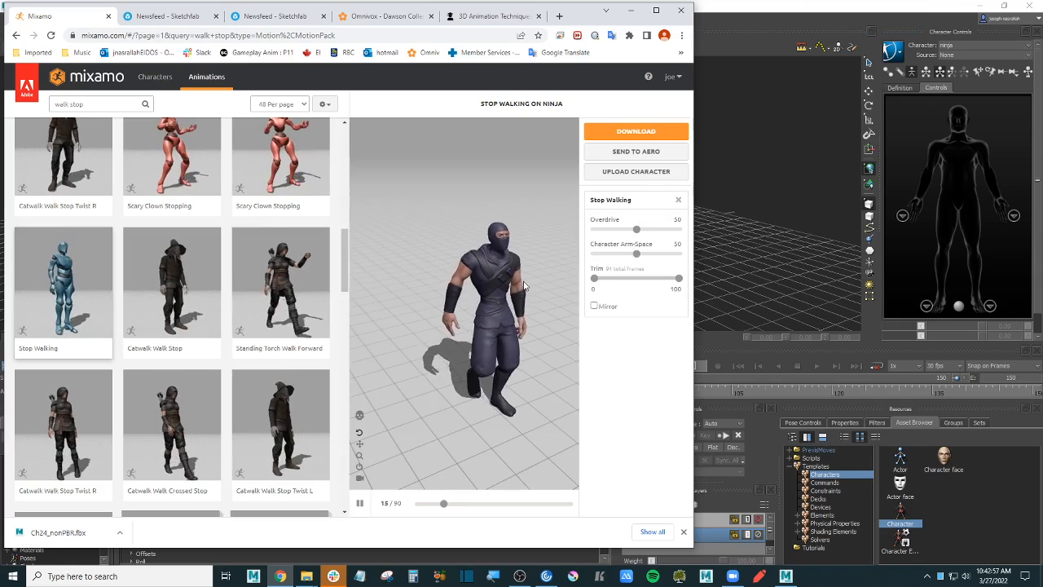
pyautogui.click(515, 271)
pyautogui.scroll(-3, 516, 272)
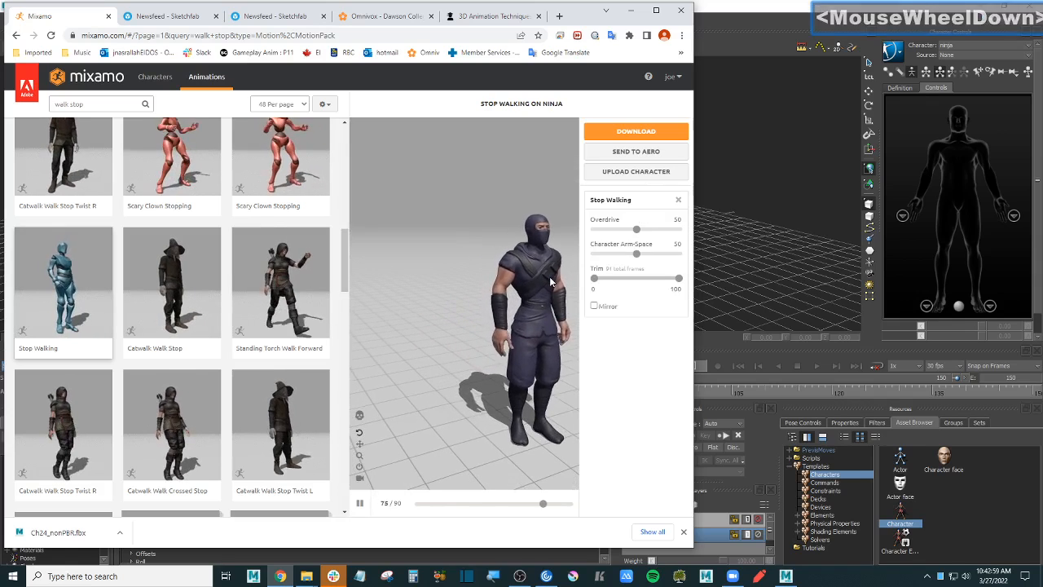
pyautogui.click(359, 503)
pyautogui.click(660, 134)
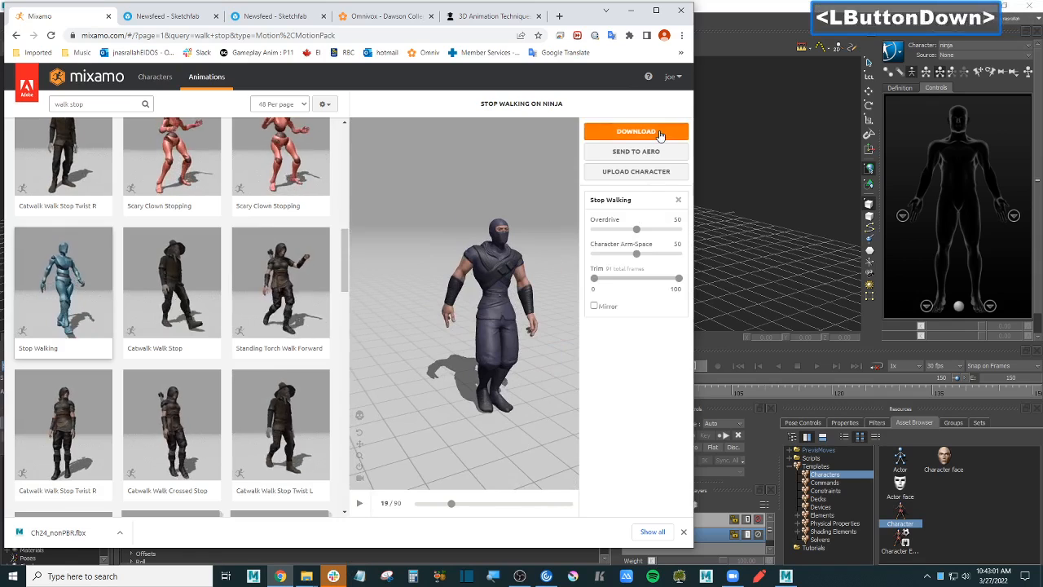
pyautogui.click(502, 258)
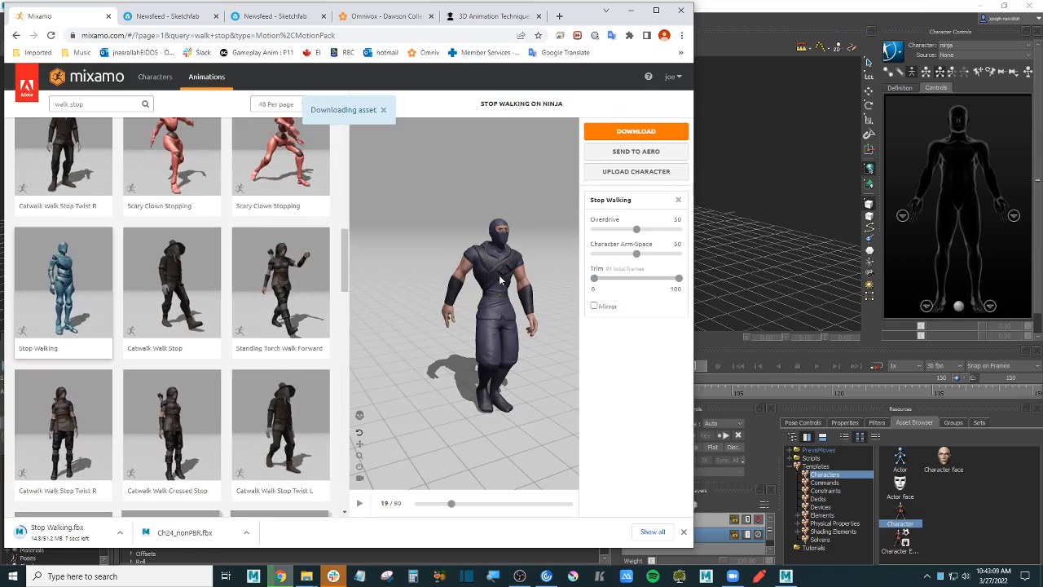
pyautogui.scroll(2, 230, 186)
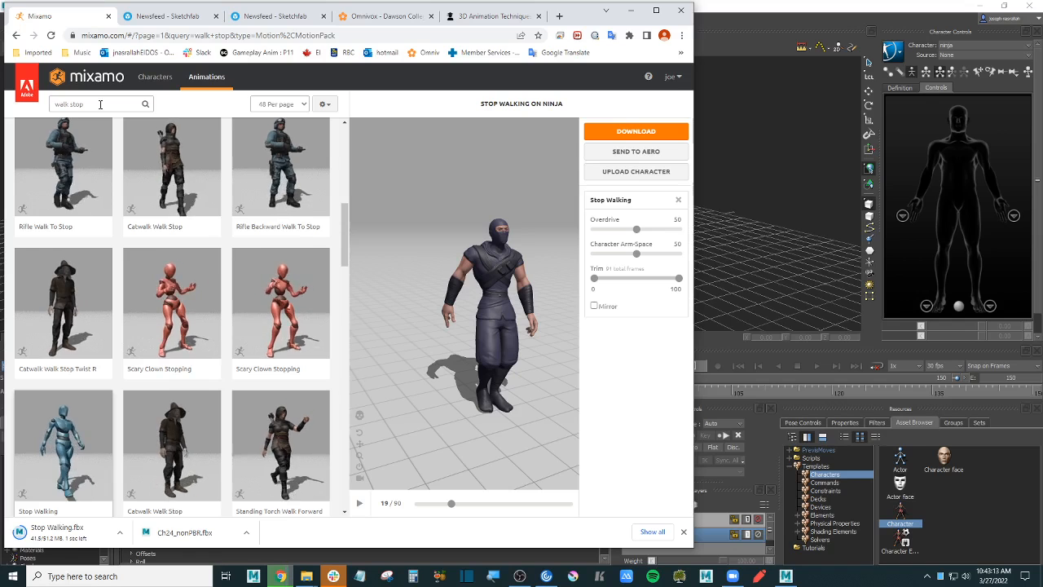
# - Search Mixamo's animations for 'draw sword'
pyautogui.click(97, 103)
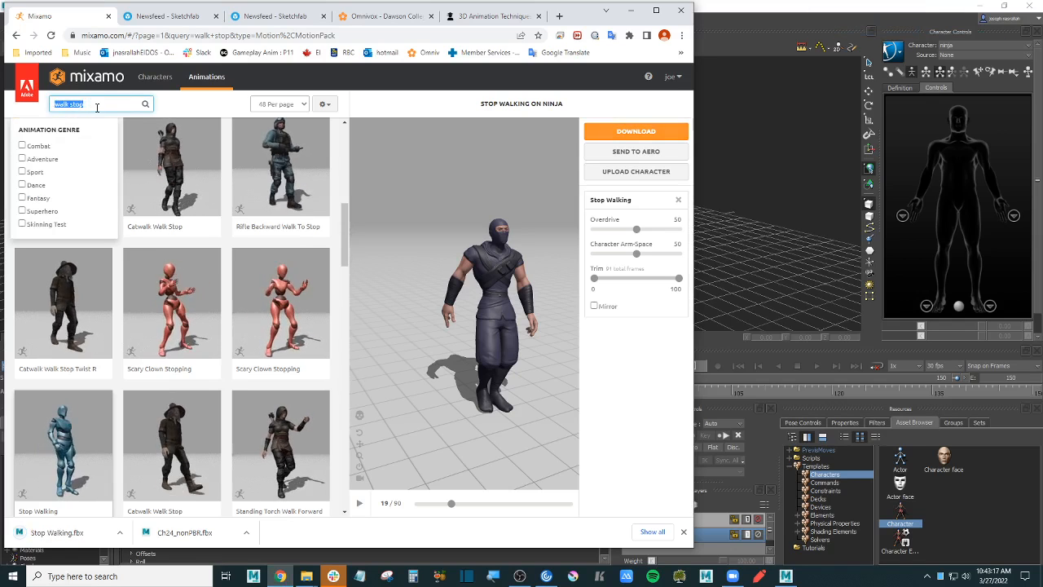
pyautogui.write('daraw')
pyautogui.press('BackSpace')
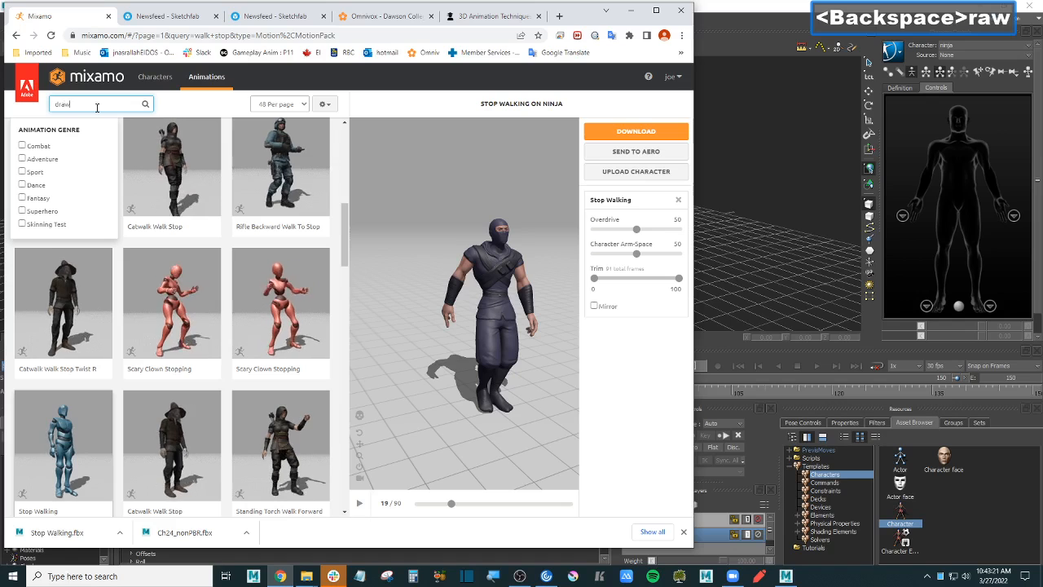
pyautogui.write('sword')
pyautogui.press('Return')
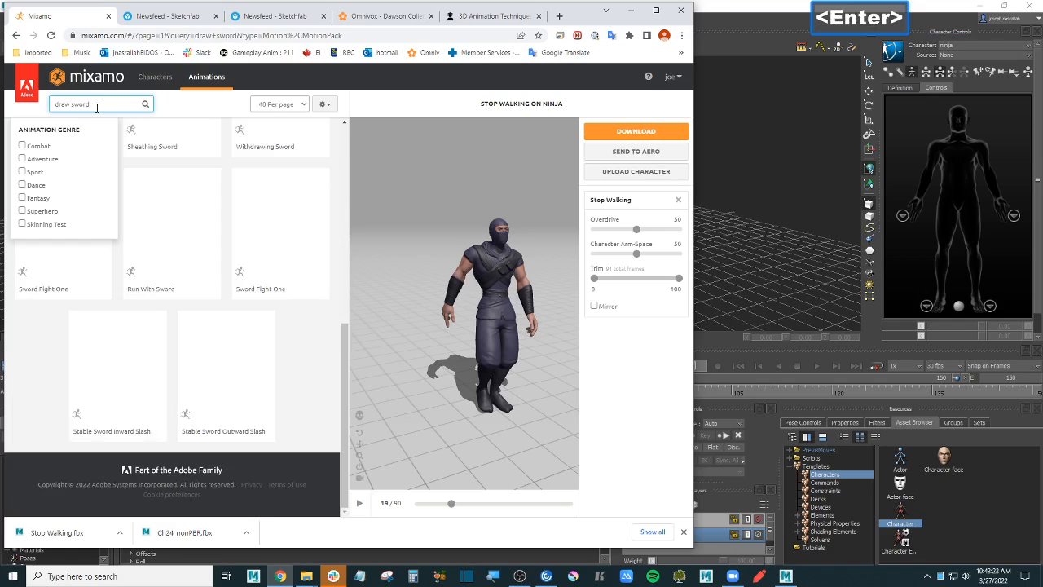
# - Preview Draw A Great Sword 2 on the ninja, pausing and rewinding it
pyautogui.click(343, 142)
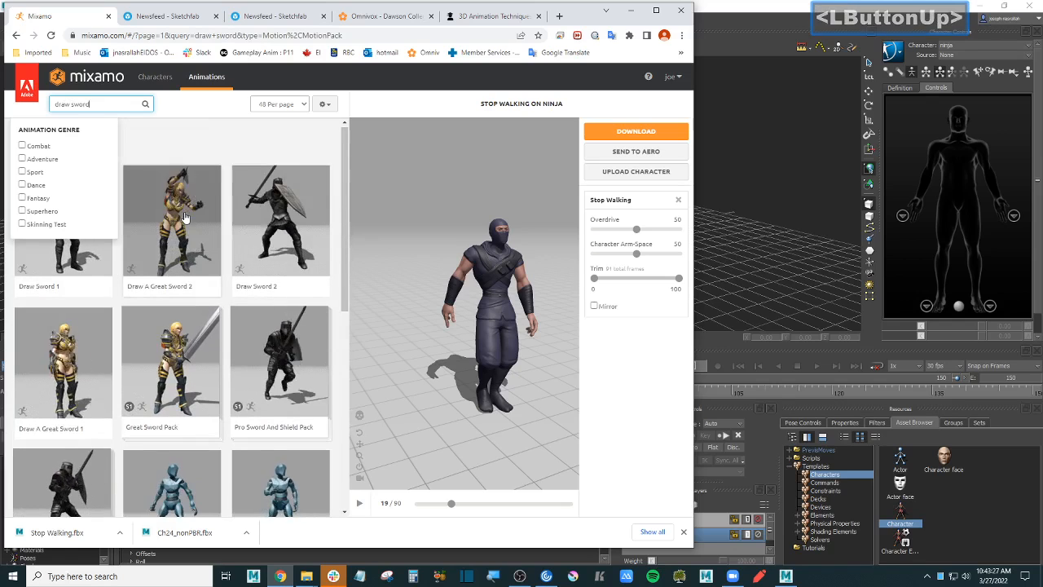
pyautogui.click(186, 223)
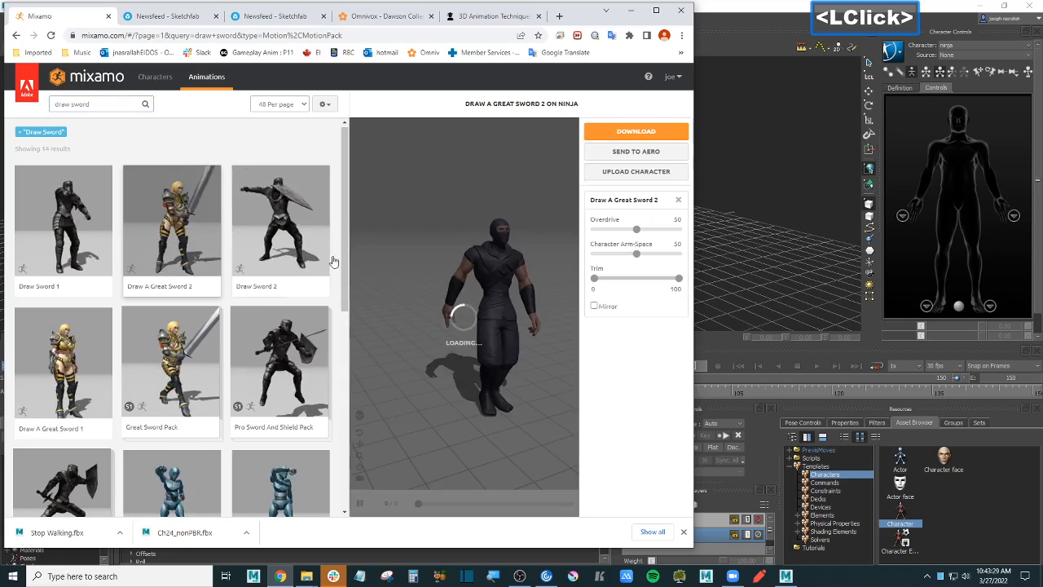
pyautogui.press('space')
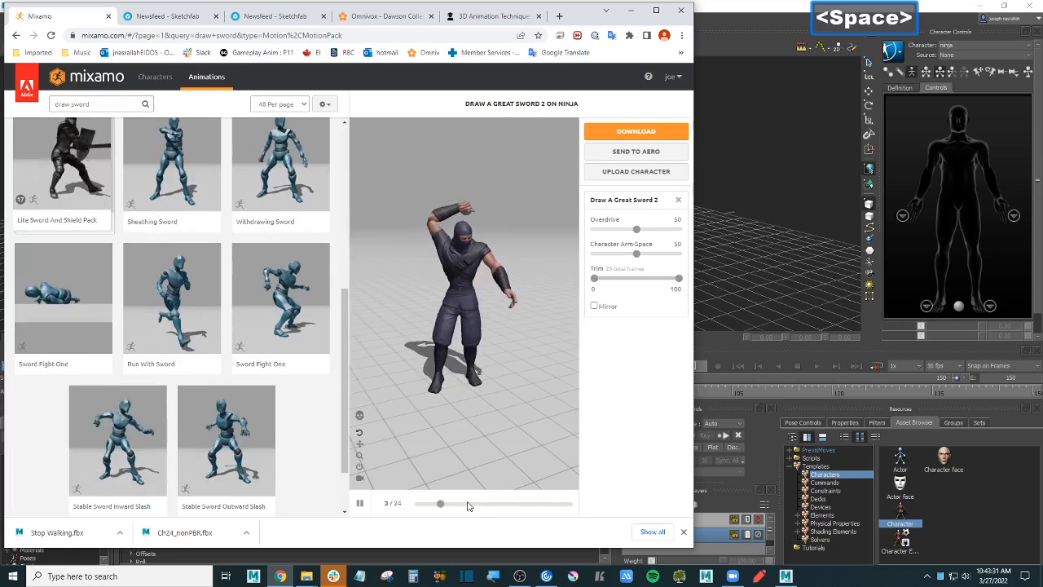
pyautogui.click(418, 504)
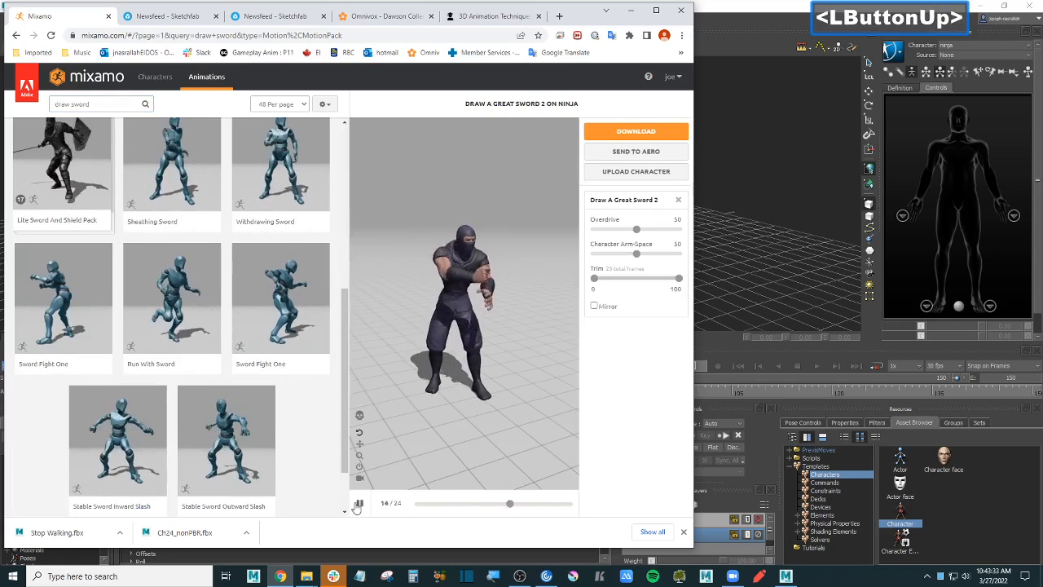
pyautogui.click(359, 504)
pyautogui.click(419, 505)
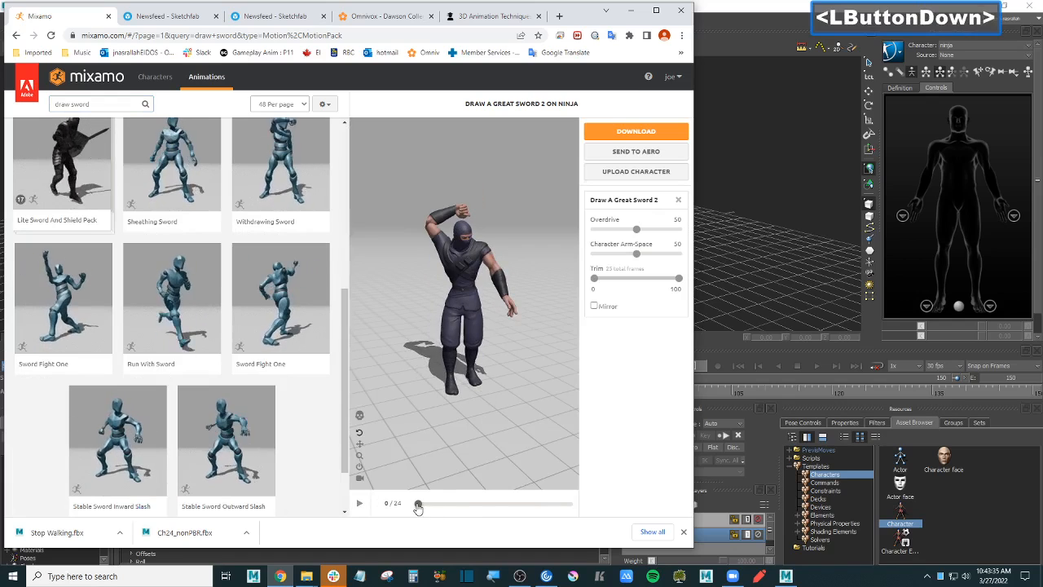
pyautogui.scroll(1, 227, 309)
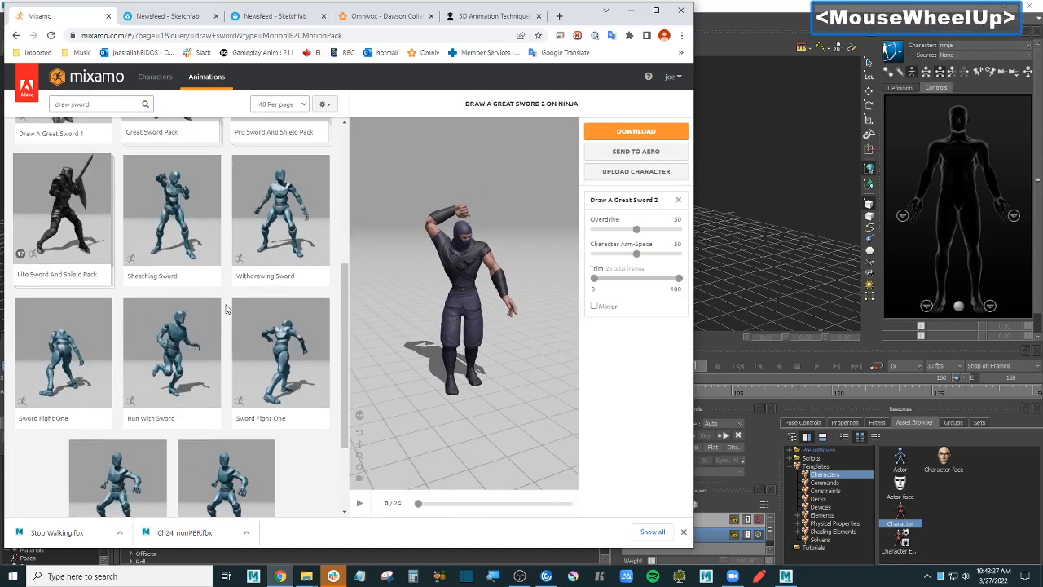
pyautogui.scroll(6, 228, 308)
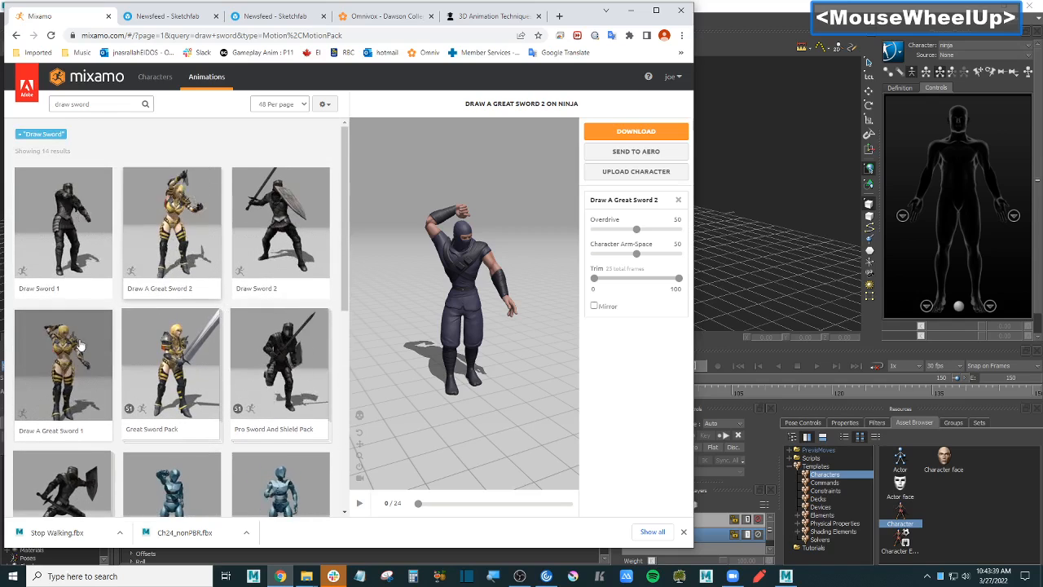
# - Compare Draw A Great Sword 1 and 2, scrubbing partway into the draw
pyautogui.click(81, 347)
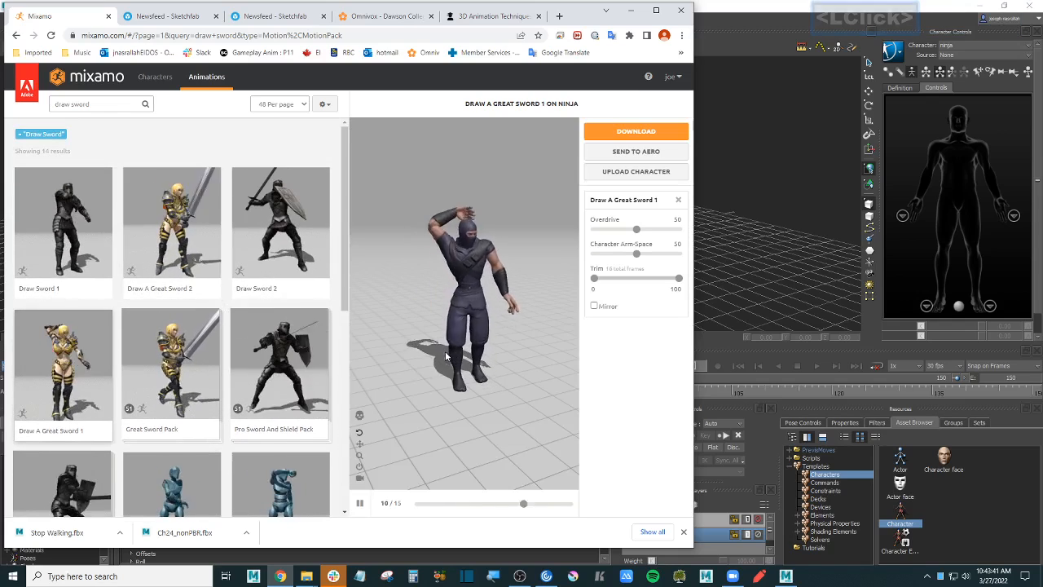
pyautogui.click(360, 503)
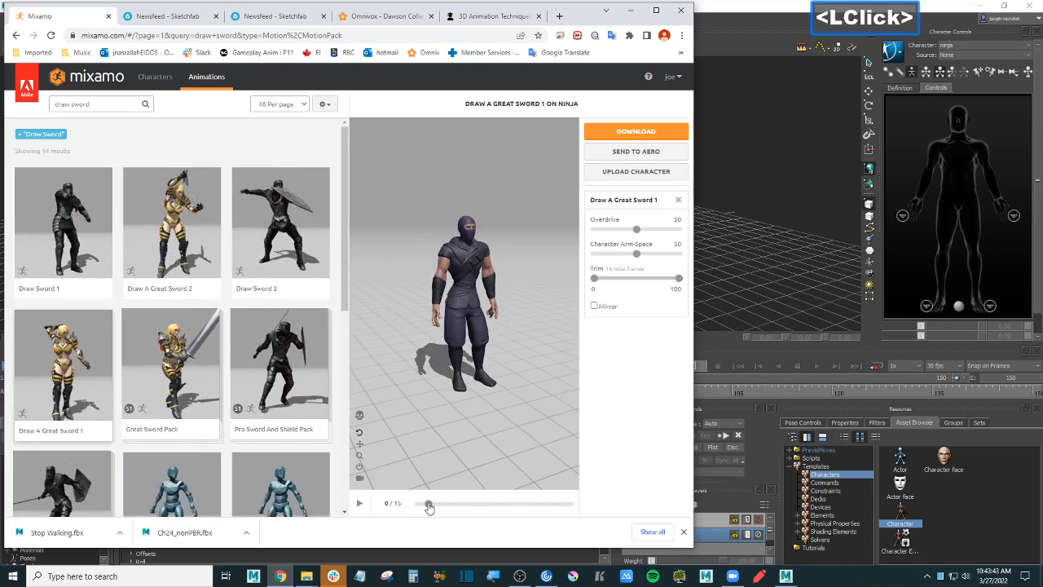
pyautogui.moveTo(429, 506); pyautogui.dragTo(577, 507)
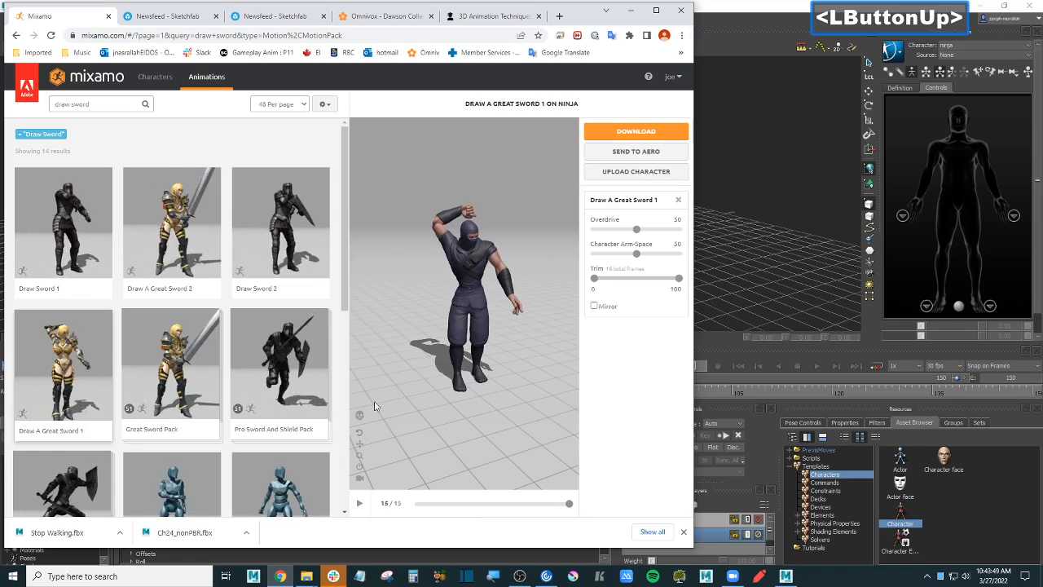
pyautogui.click(176, 259)
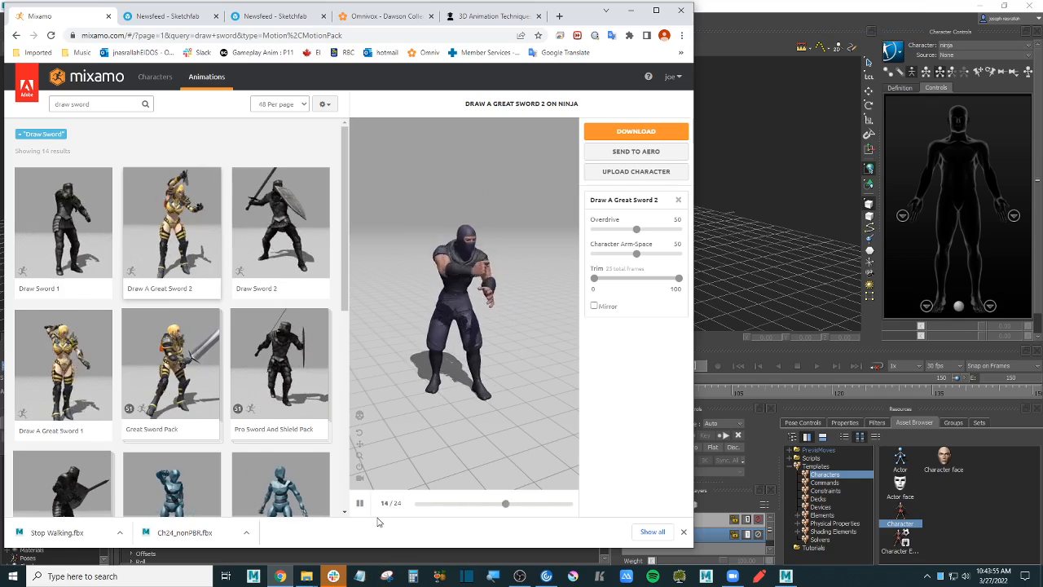
pyautogui.click(359, 503)
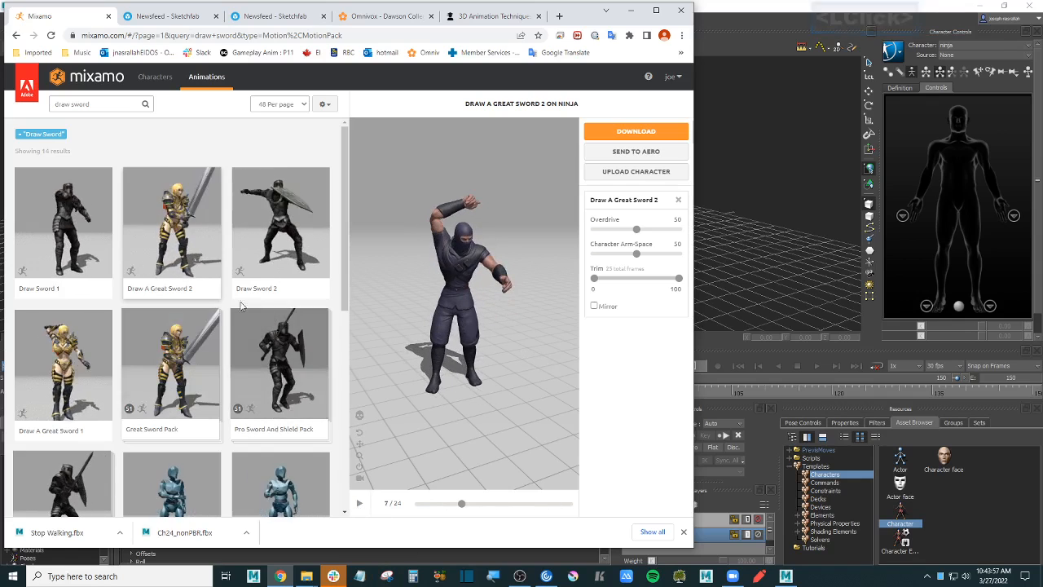
pyautogui.click(75, 357)
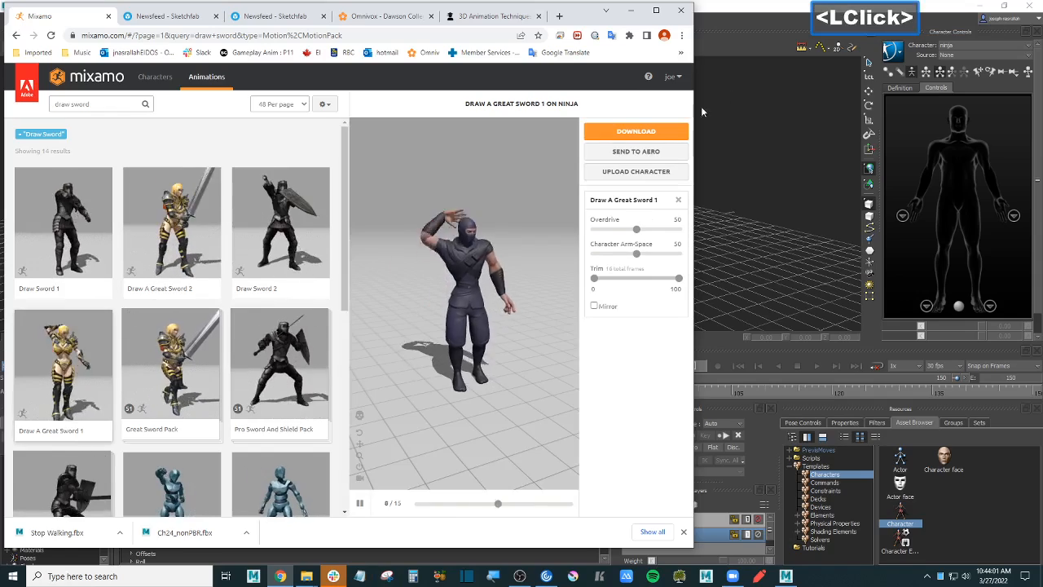
# - Download Draw A Great Sword 1 with Skin set to Without Skin
pyautogui.click(654, 133)
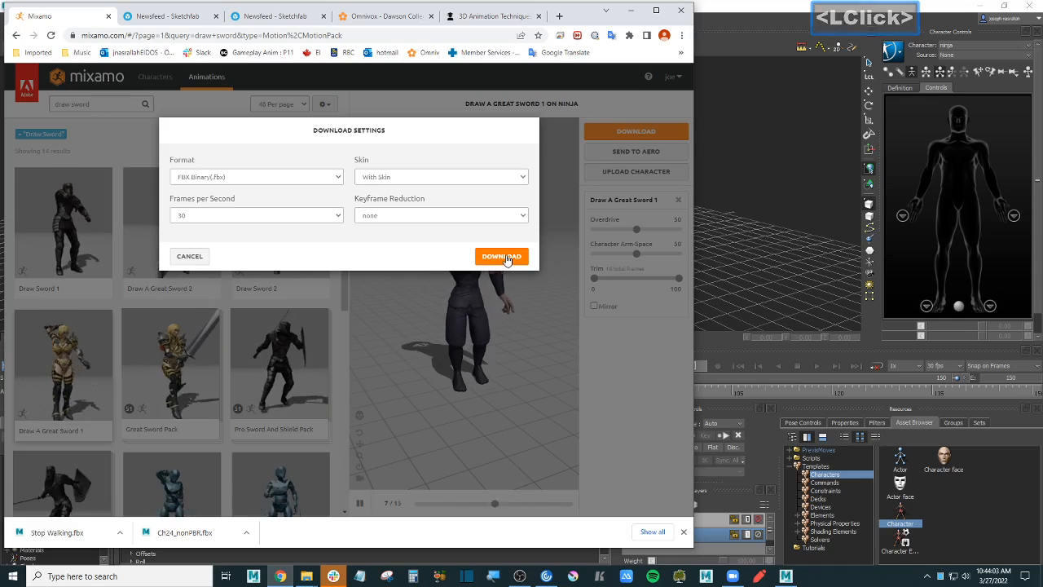
pyautogui.click(432, 176)
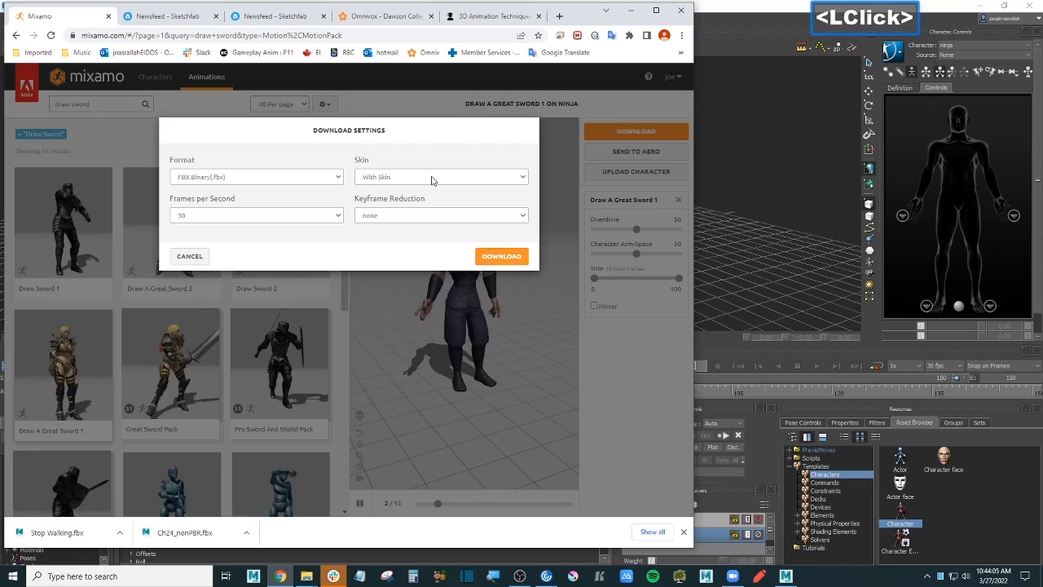
pyautogui.click(411, 198)
pyautogui.click(501, 255)
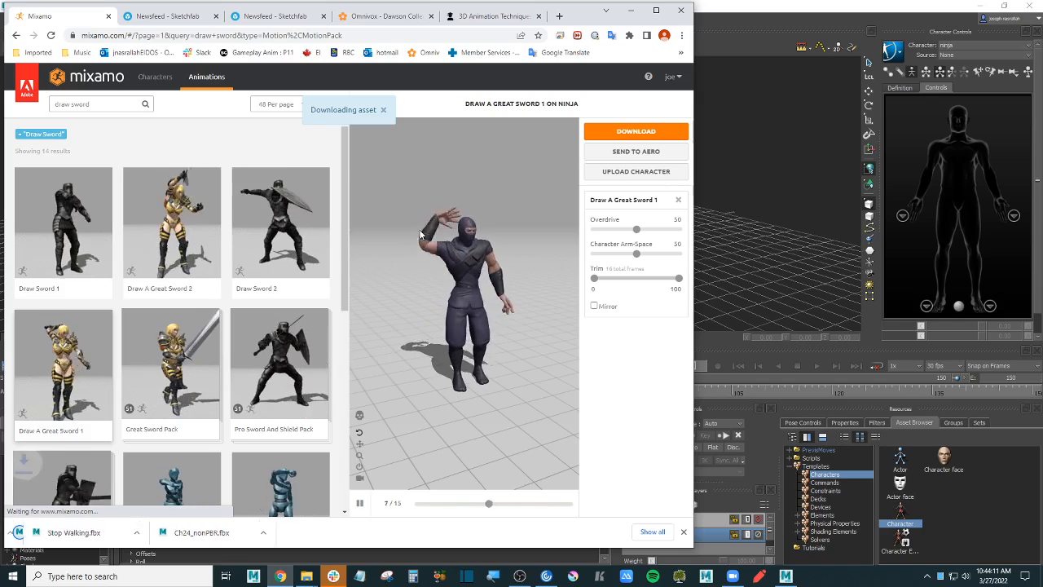
# - Download Draw A Great Sword 2 without skin as well
pyautogui.click(191, 265)
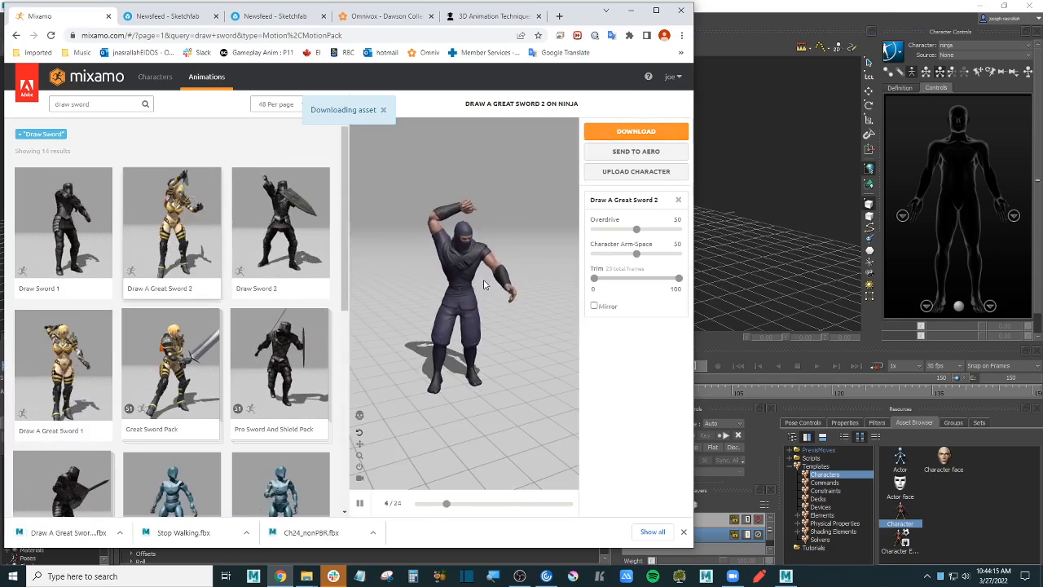
pyautogui.click(361, 504)
pyautogui.click(635, 132)
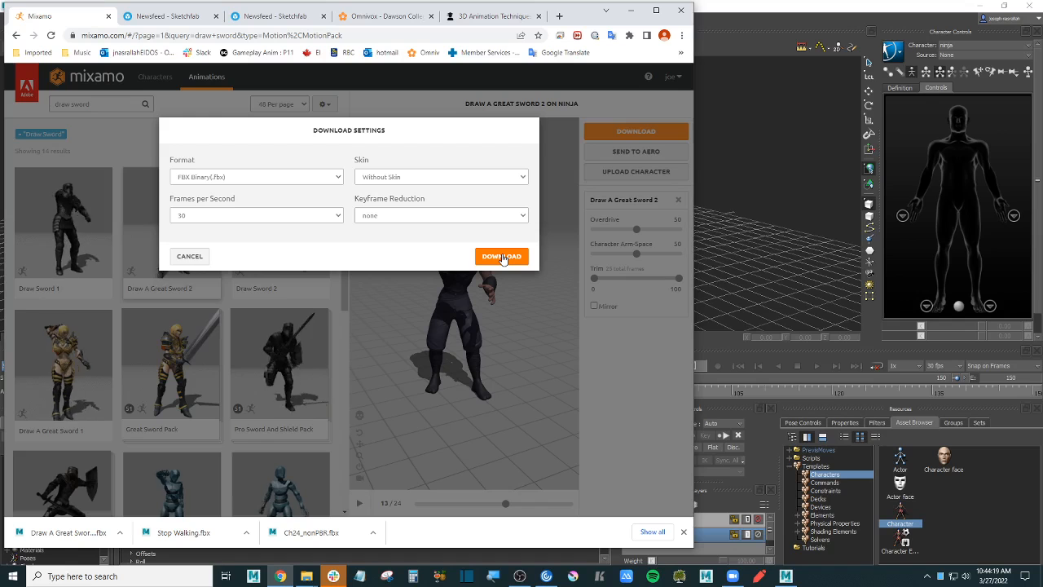
pyautogui.click(505, 256)
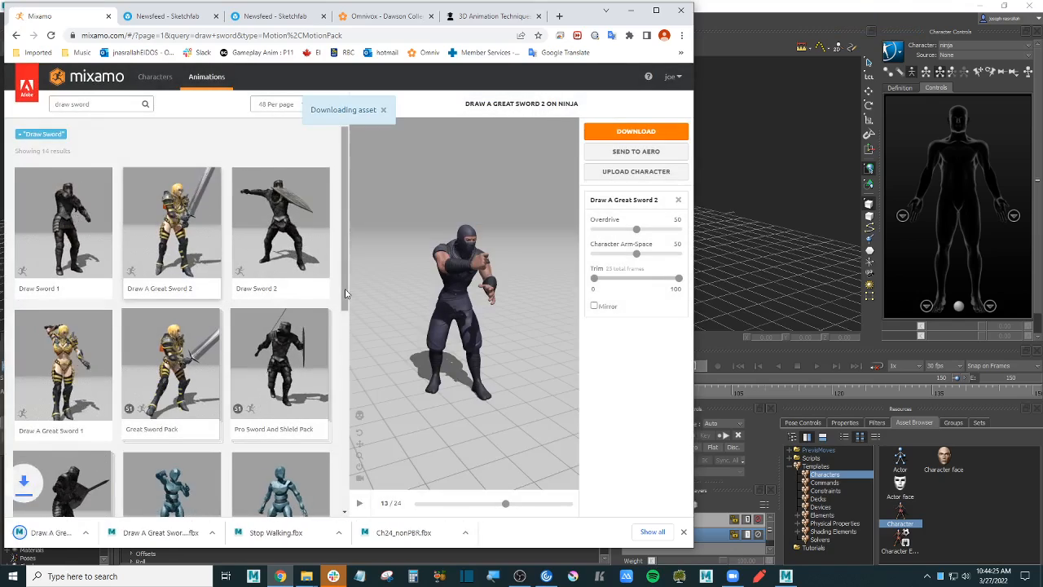
# - Check the clip's final pose and select 'draw' in the search box
pyautogui.moveTo(346, 293); pyautogui.dragTo(342, 482)
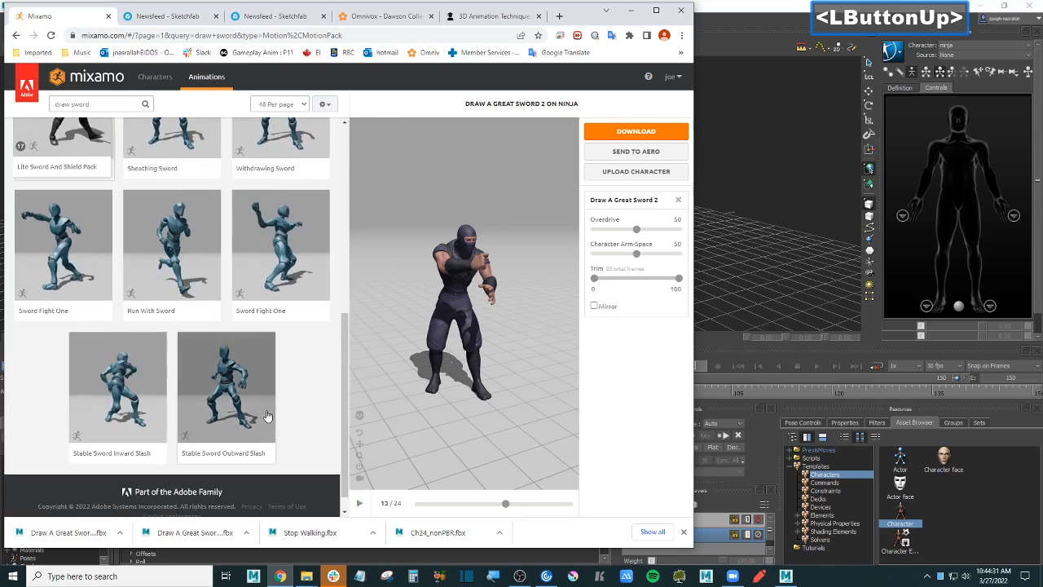
pyautogui.moveTo(543, 505); pyautogui.dragTo(578, 507)
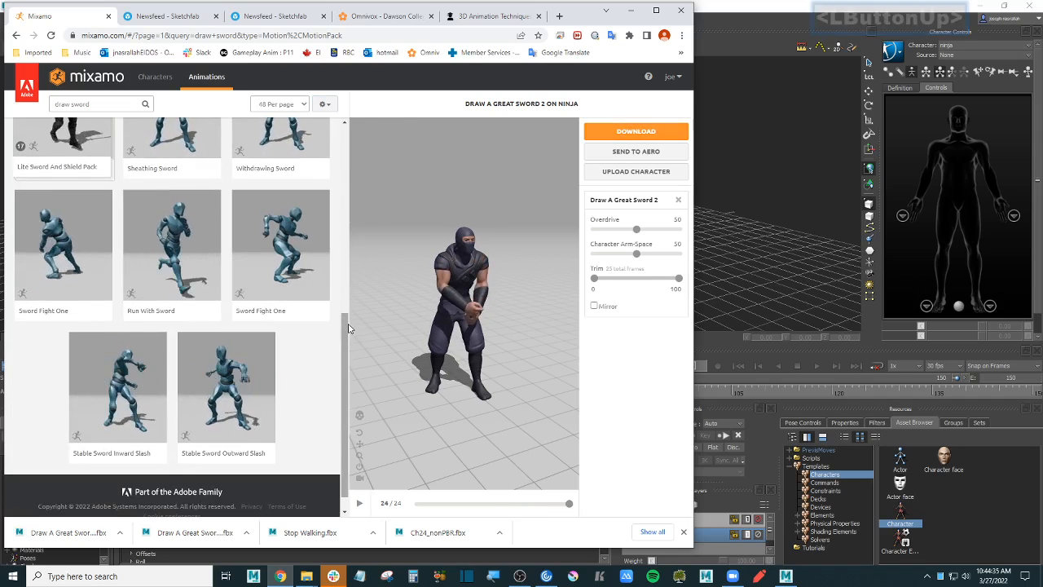
pyautogui.click(352, 153)
pyautogui.moveTo(354, 151); pyautogui.dragTo(352, 130)
pyautogui.moveTo(72, 105); pyautogui.dragTo(49, 104)
# - Refine the Mixamo search to 'sword attack', briefly trying 'attack 2 handed'
pyautogui.press('BackSpace')
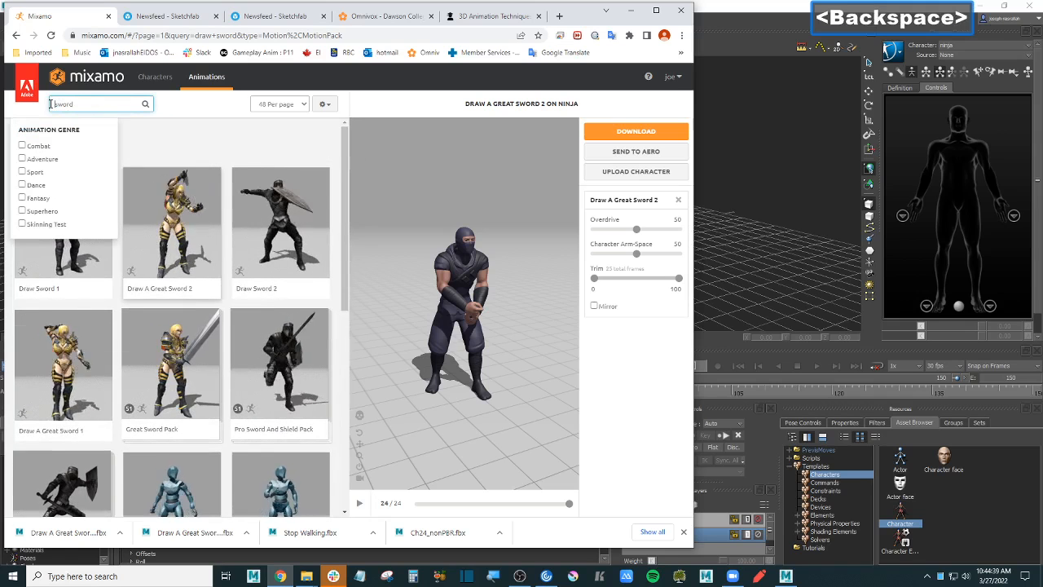
pyautogui.press('End')
pyautogui.write('atta')
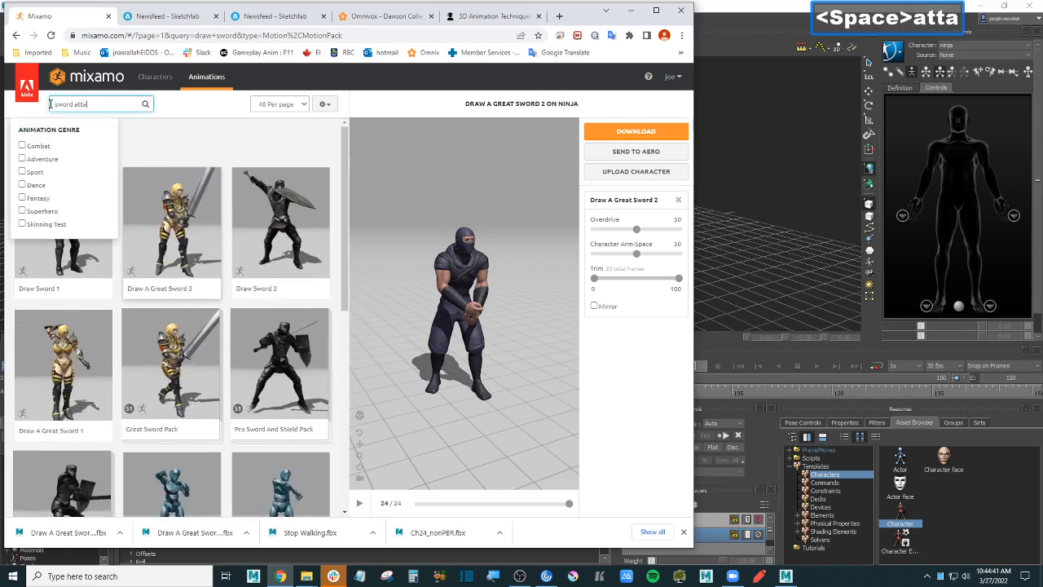
pyautogui.write('ck 2 ')
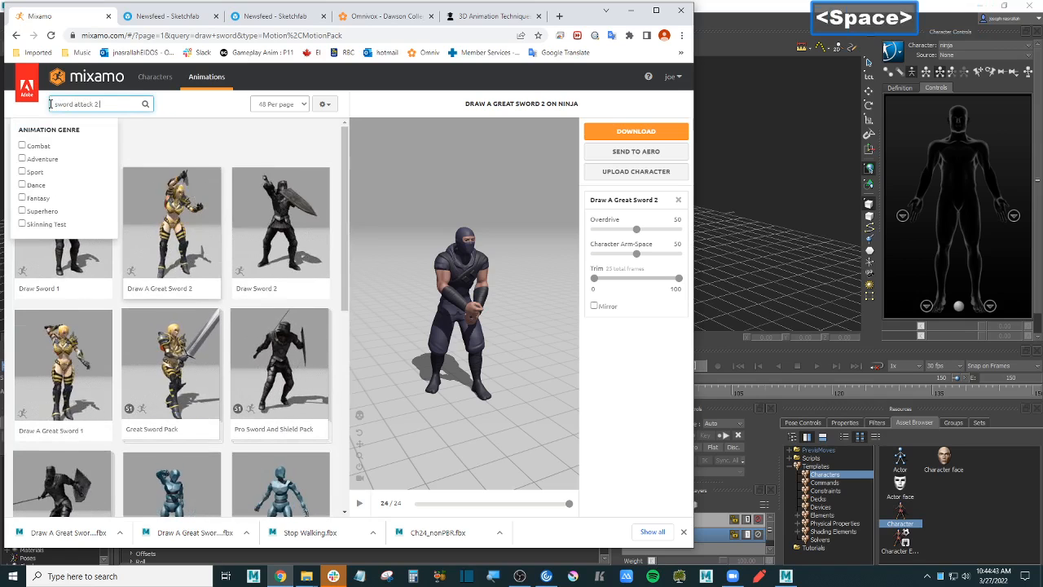
pyautogui.write('hand')
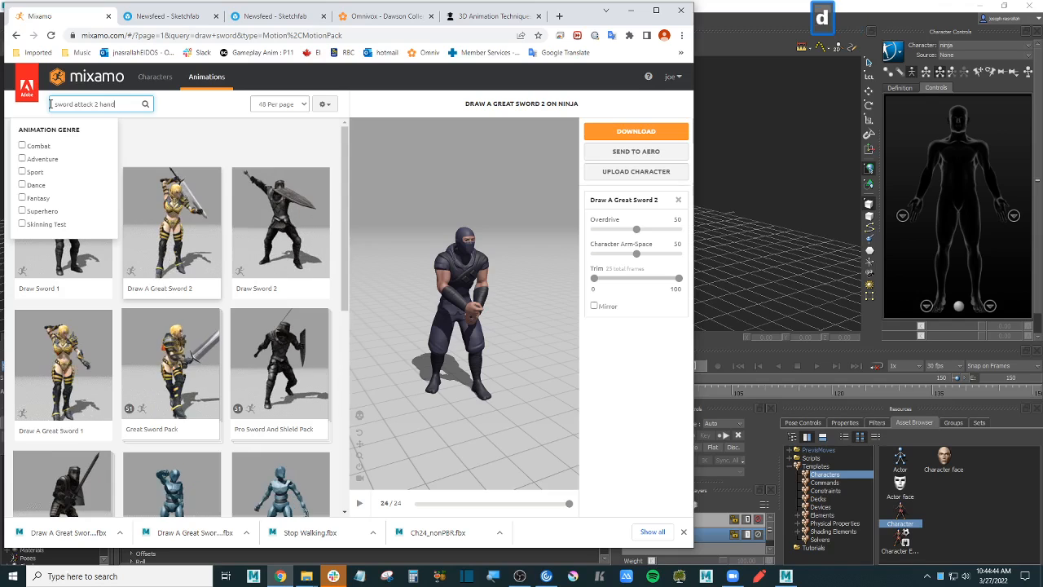
pyautogui.write('ed')
pyautogui.press('Return')
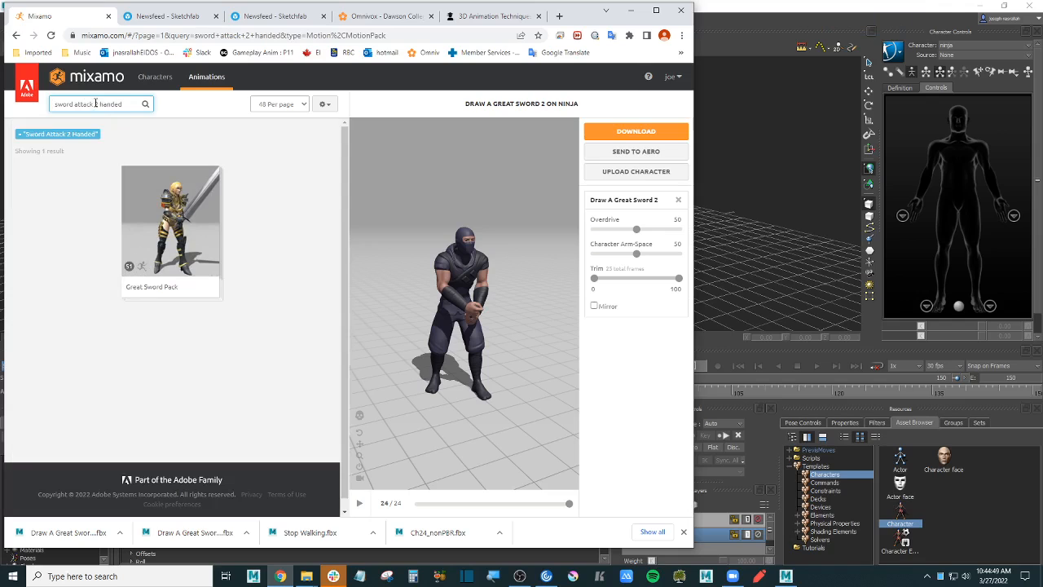
pyautogui.moveTo(95, 103); pyautogui.dragTo(162, 112)
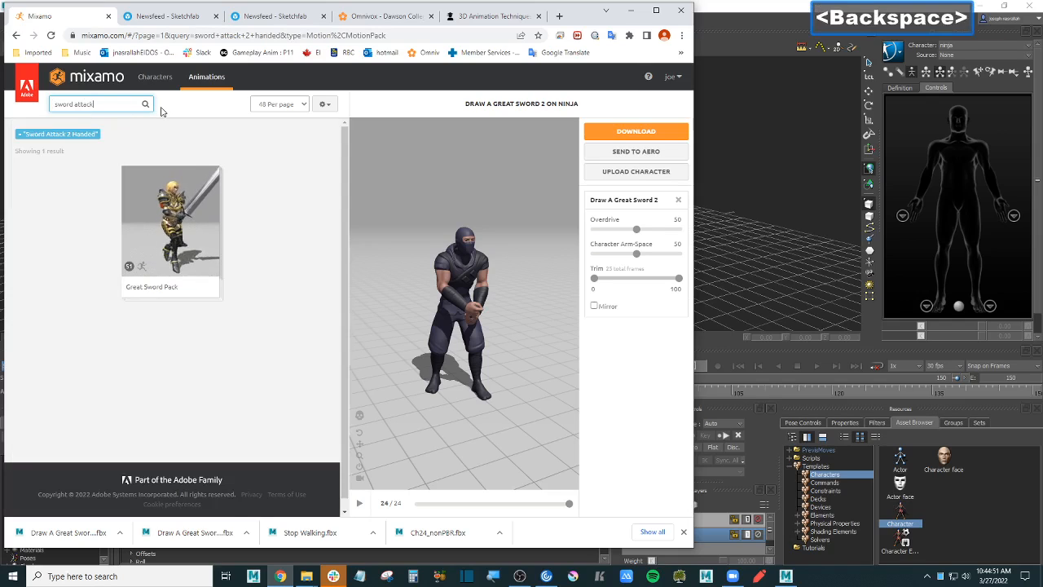
pyautogui.press('Return')
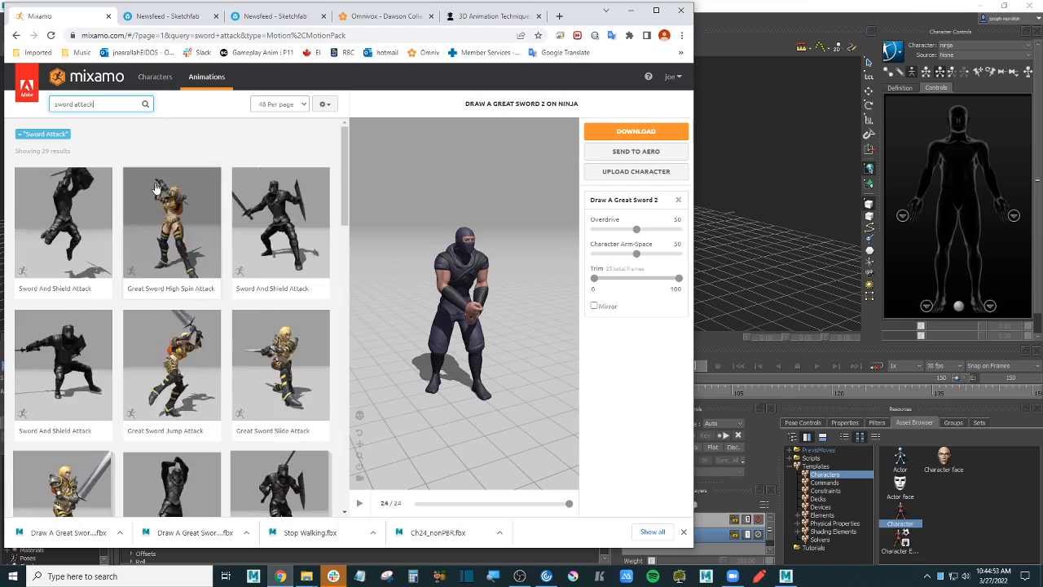
# - Preview Great Sword High Spin Attack, Two Hand Sword Combo and Great Sword Attack on the ninja
pyautogui.click(171, 232)
pyautogui.scroll(-5, 489, 306)
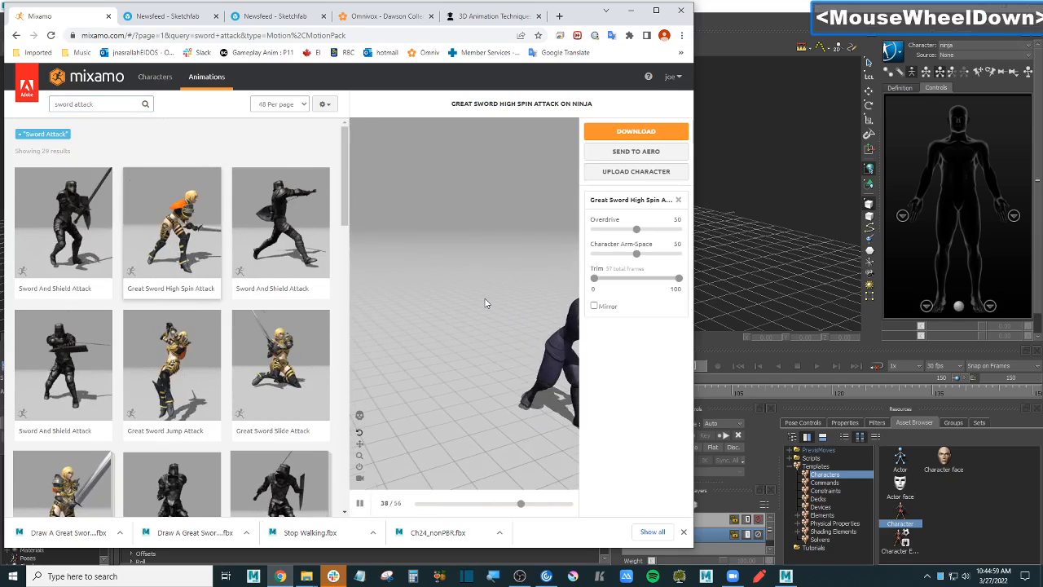
pyautogui.click(361, 505)
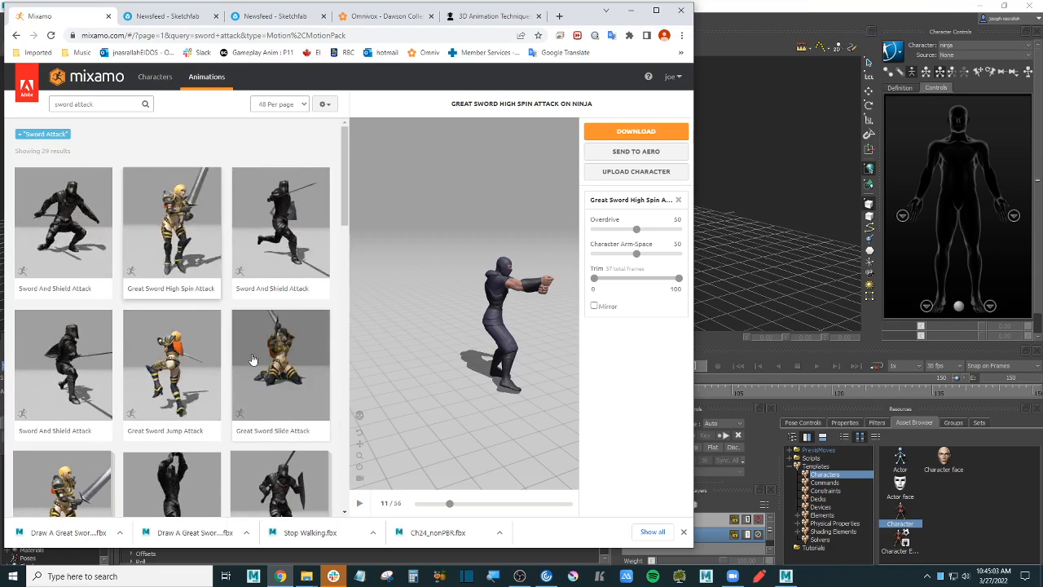
pyautogui.scroll(-2, 253, 359)
pyautogui.click(185, 346)
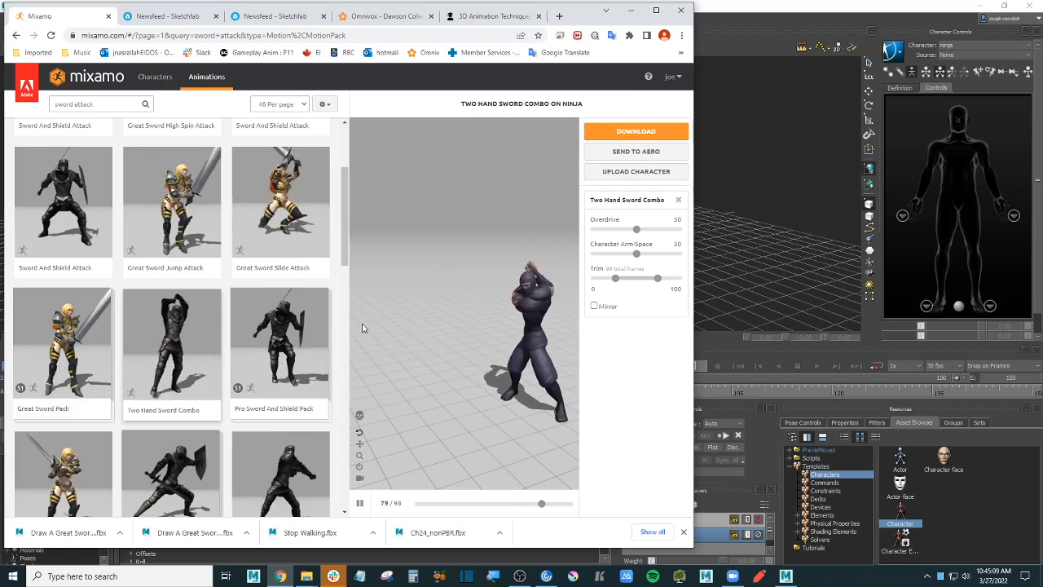
pyautogui.scroll(-1, 54, 412)
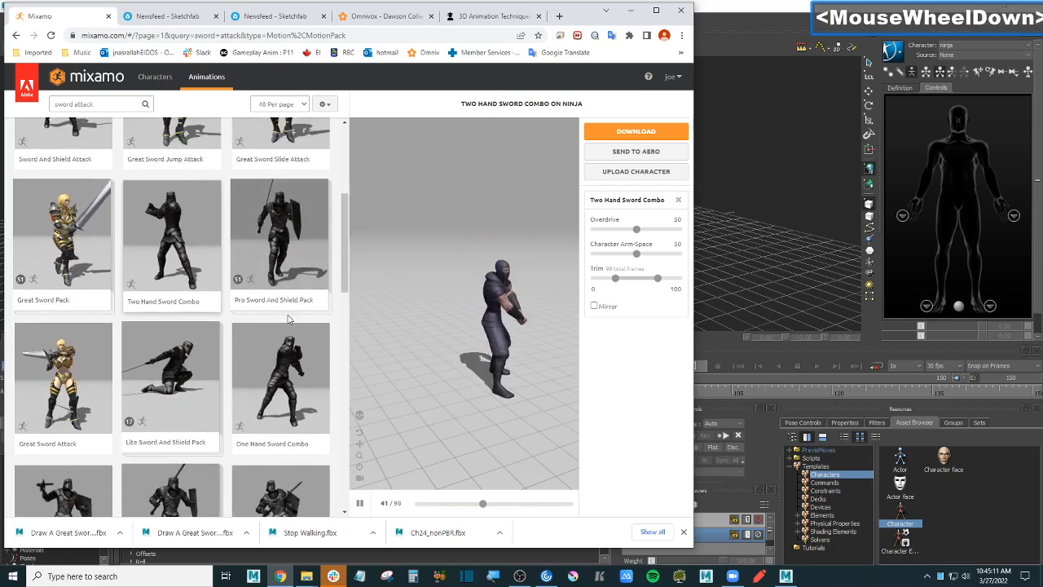
pyautogui.click(54, 411)
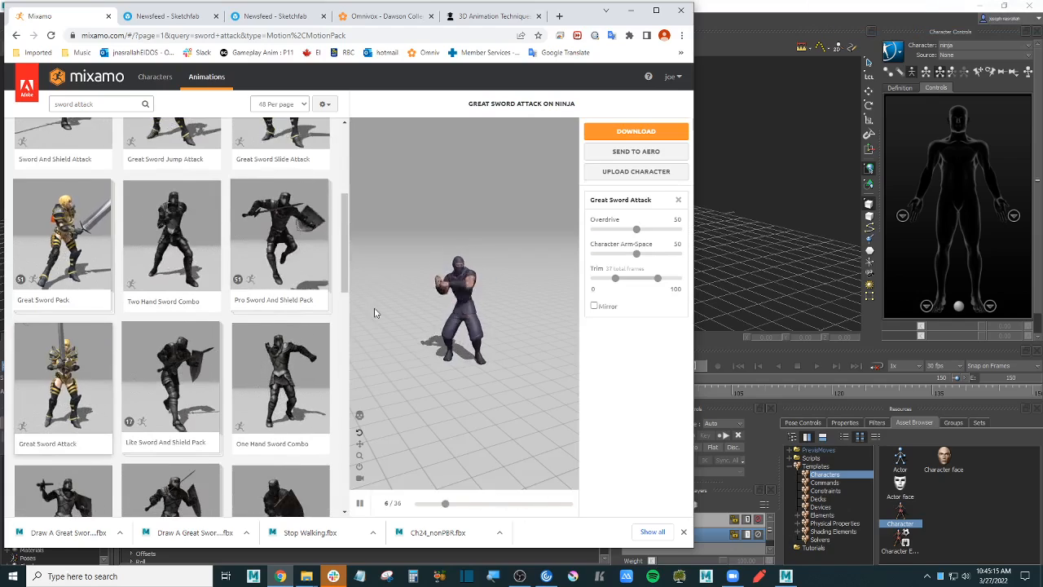
pyautogui.scroll(-3, 229, 293)
pyautogui.scroll(-2, 228, 294)
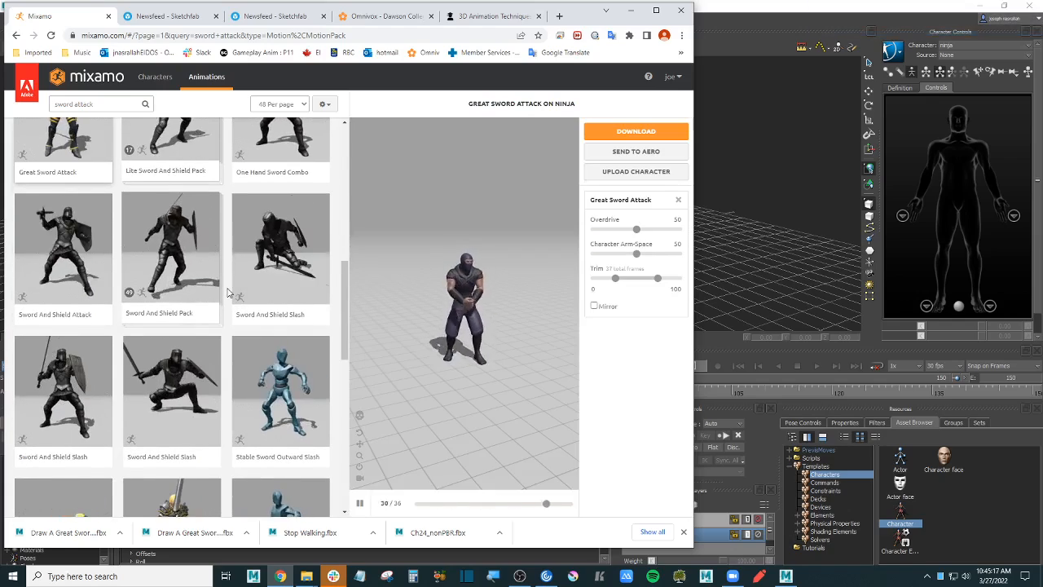
pyautogui.scroll(-2, 228, 293)
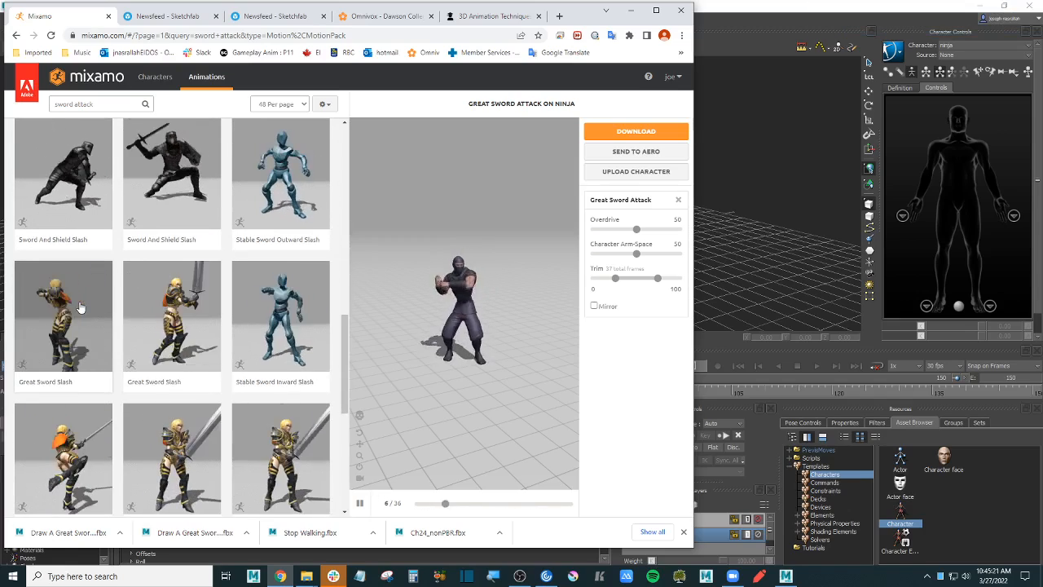
# - Preview Great Sword Slash on the ninja and download it
pyautogui.click(184, 315)
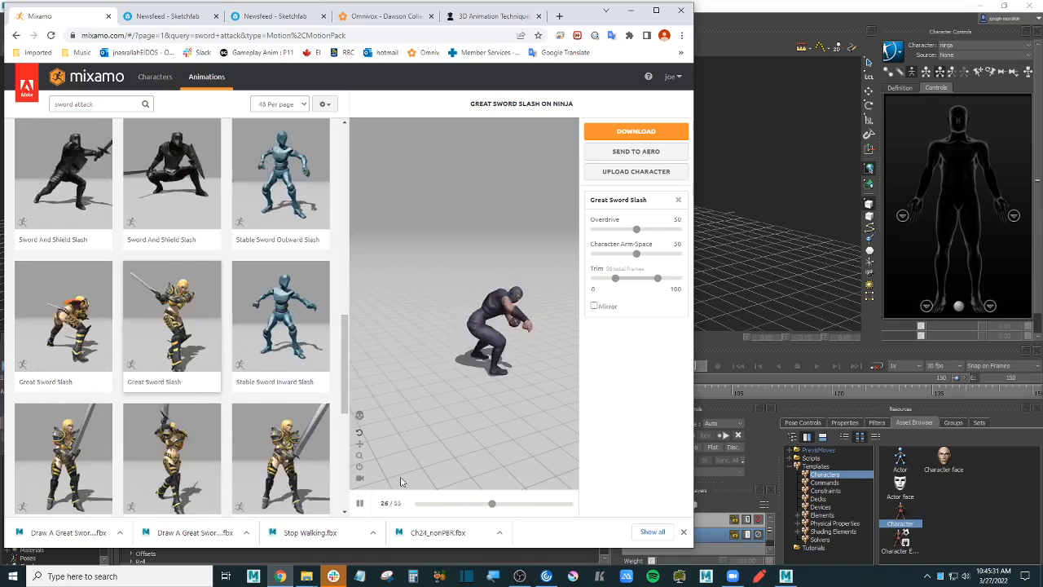
pyautogui.click(359, 503)
pyautogui.click(417, 505)
pyautogui.moveTo(416, 505); pyautogui.dragTo(572, 504)
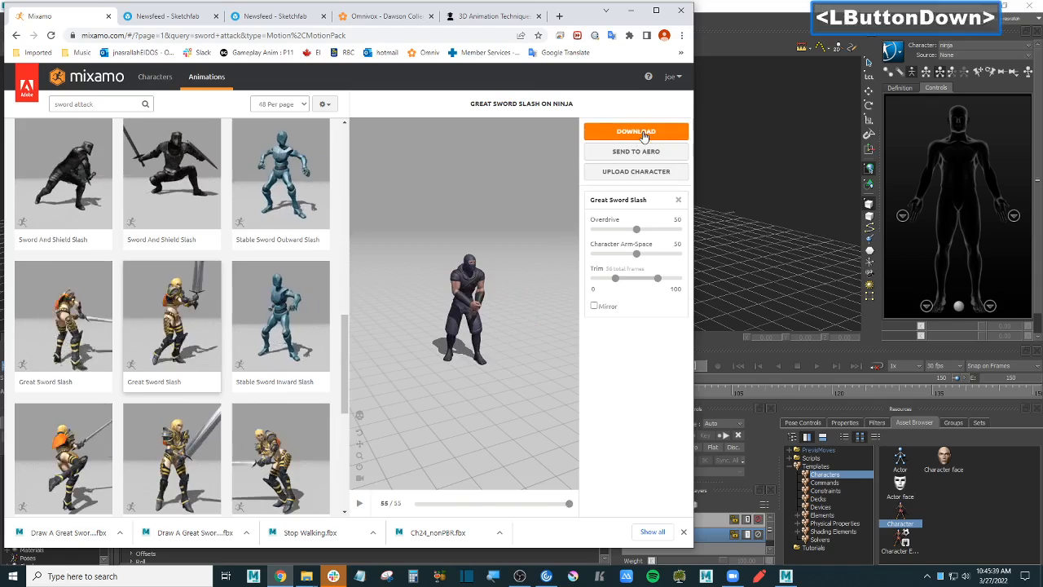
pyautogui.click(641, 133)
pyautogui.click(502, 256)
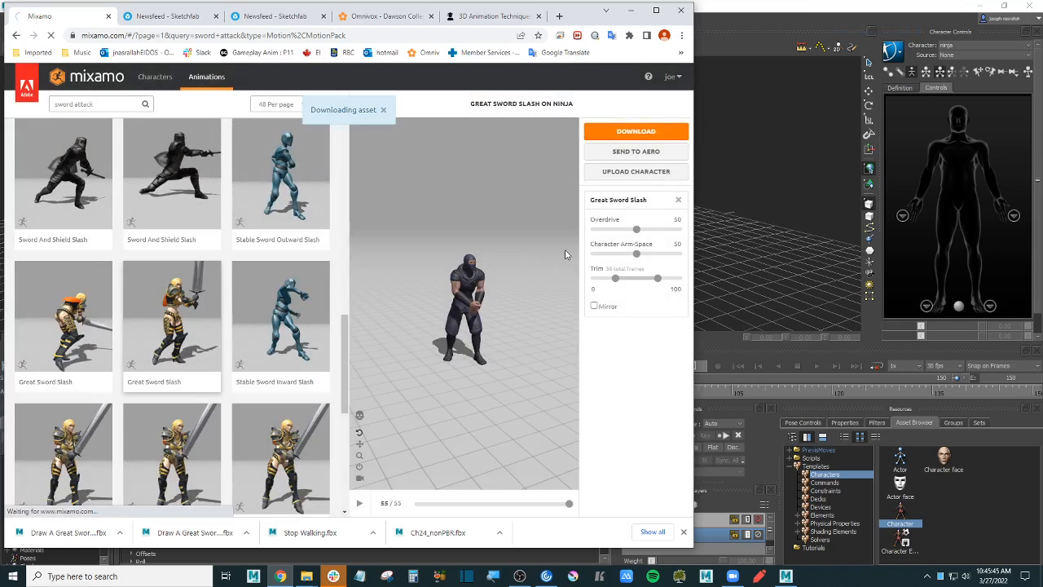
# - Cut the four FBX clips, Great Sword Slash through Stop Walking, from Downloads and return to Mixamo
pyautogui.click(308, 580)
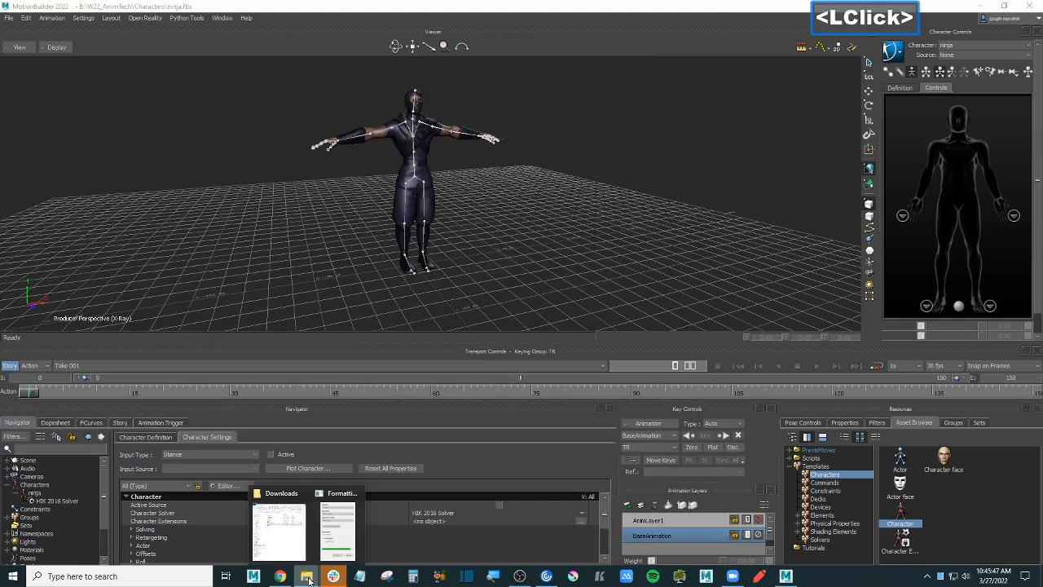
pyautogui.click(278, 529)
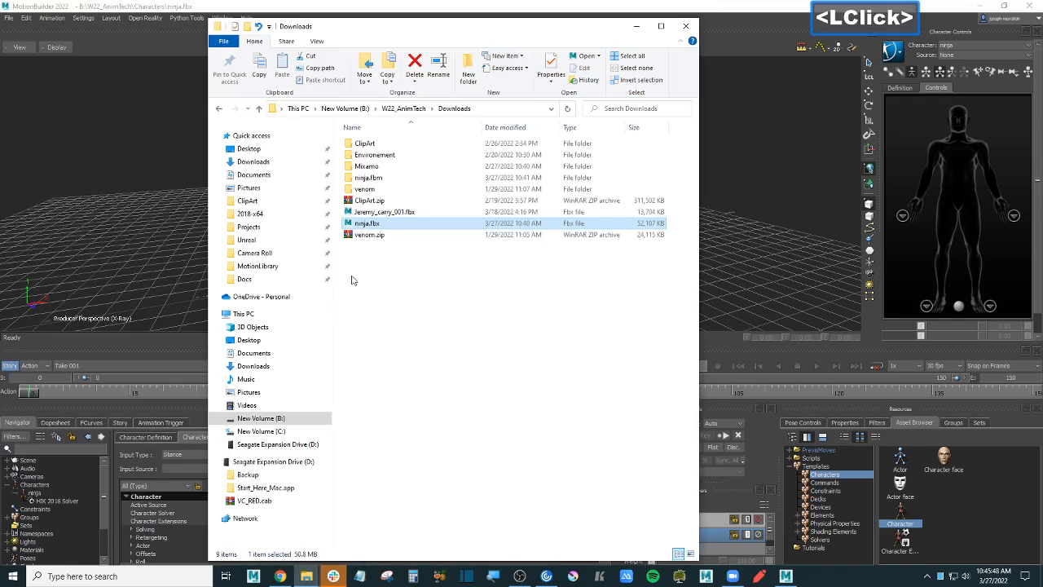
pyautogui.click(268, 162)
pyautogui.click(398, 144)
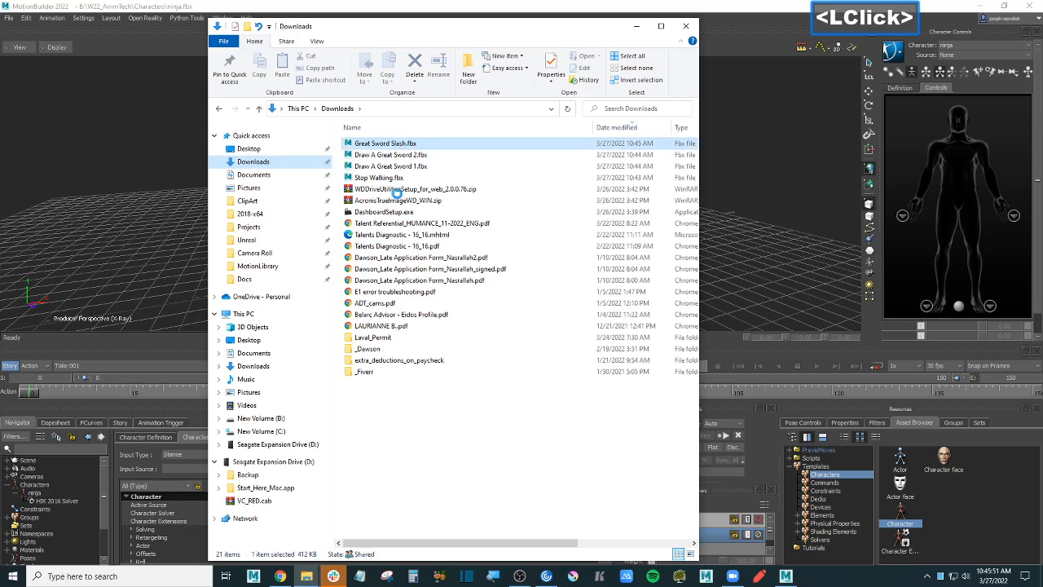
pyautogui.keyDown('shift'); pyautogui.click(402, 178); pyautogui.keyUp('shift')
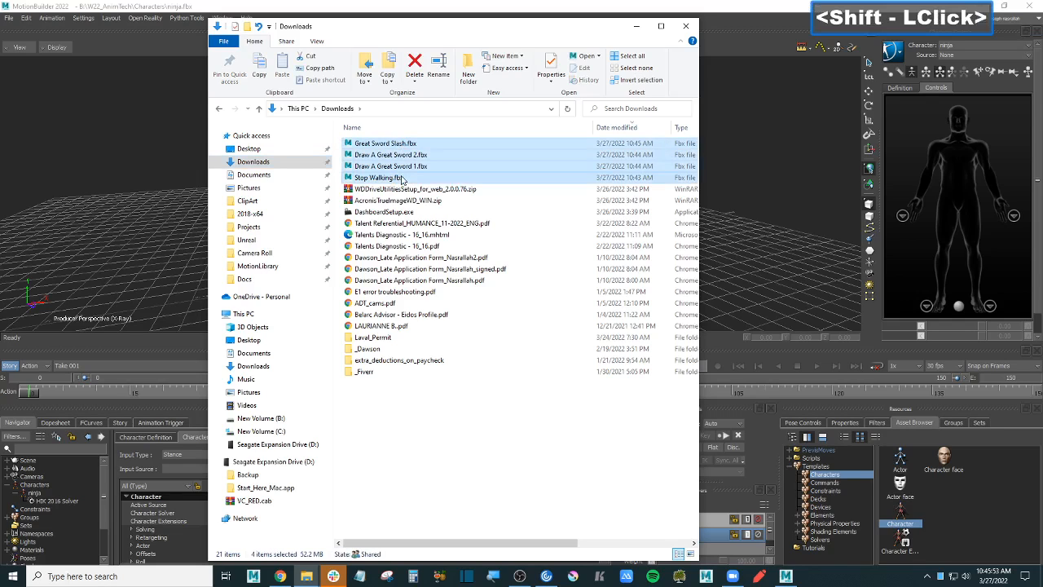
pyautogui.press('ctrl')
pyautogui.hotkey('ctrl', 'x')
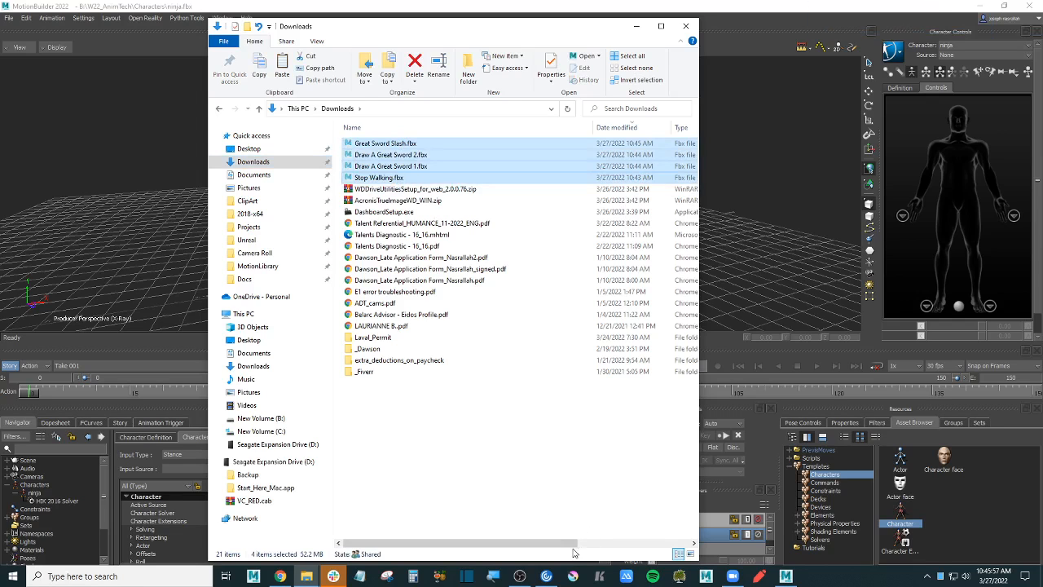
pyautogui.moveTo(573, 544); pyautogui.dragTo(515, 542)
pyautogui.click(280, 577)
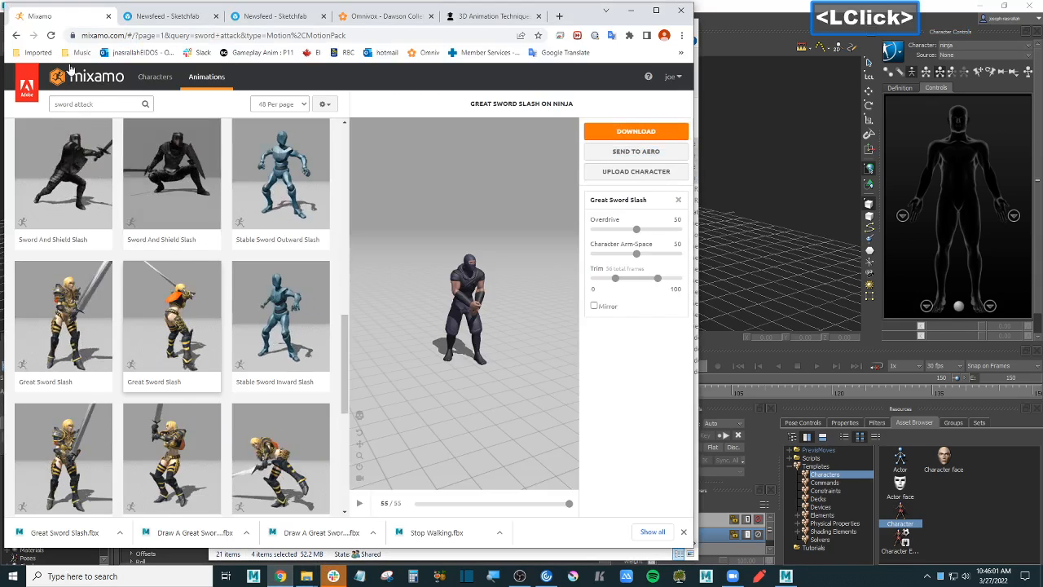
# - Search Mixamo for 'stop walking', then shorten the query to 'stop walk'
pyautogui.moveTo(108, 105); pyautogui.dragTo(45, 116)
pyautogui.write('stop wal')
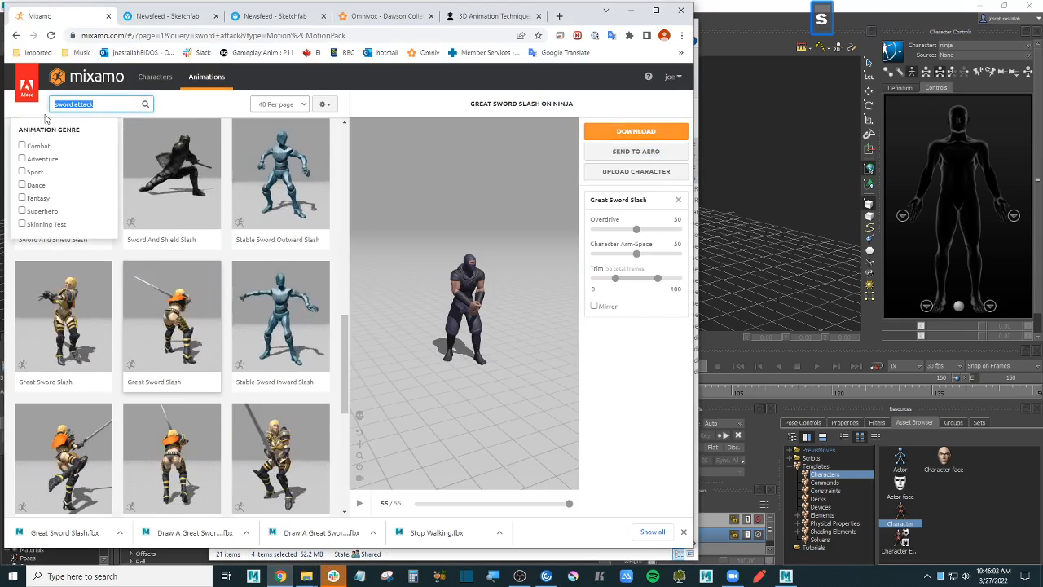
pyautogui.write('king')
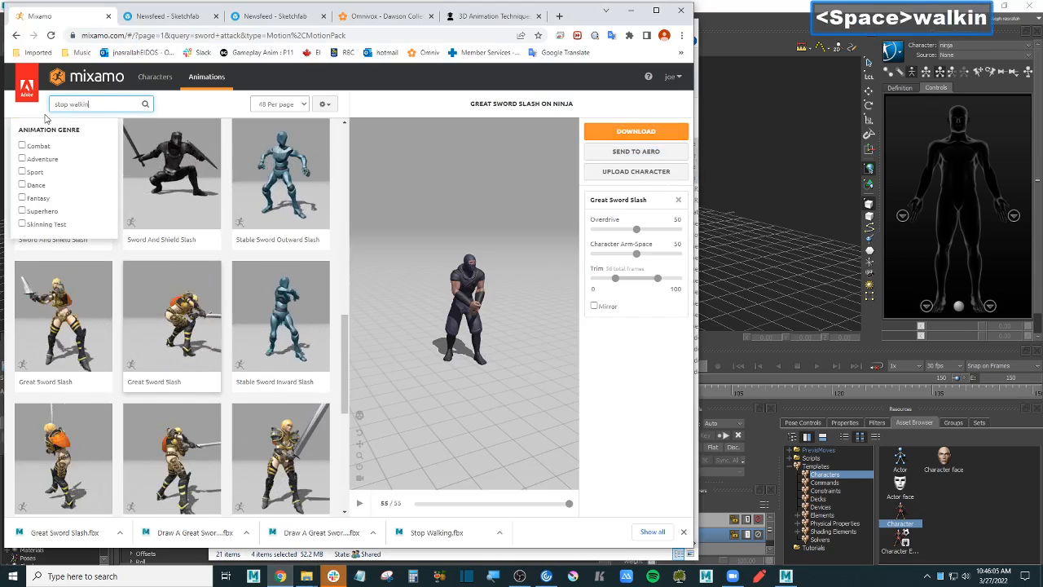
pyautogui.press('Return')
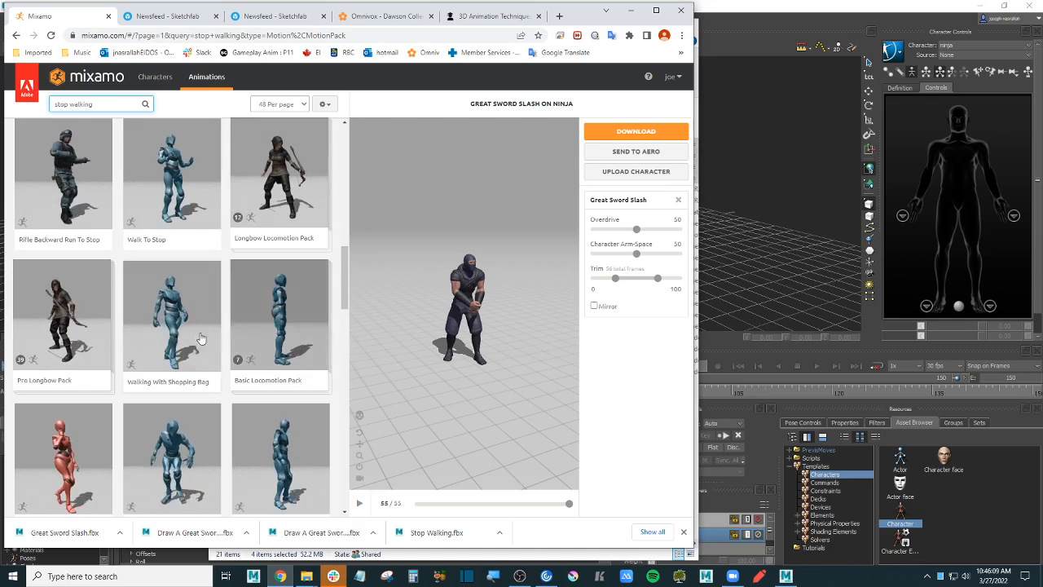
pyautogui.scroll(-4, 196, 314)
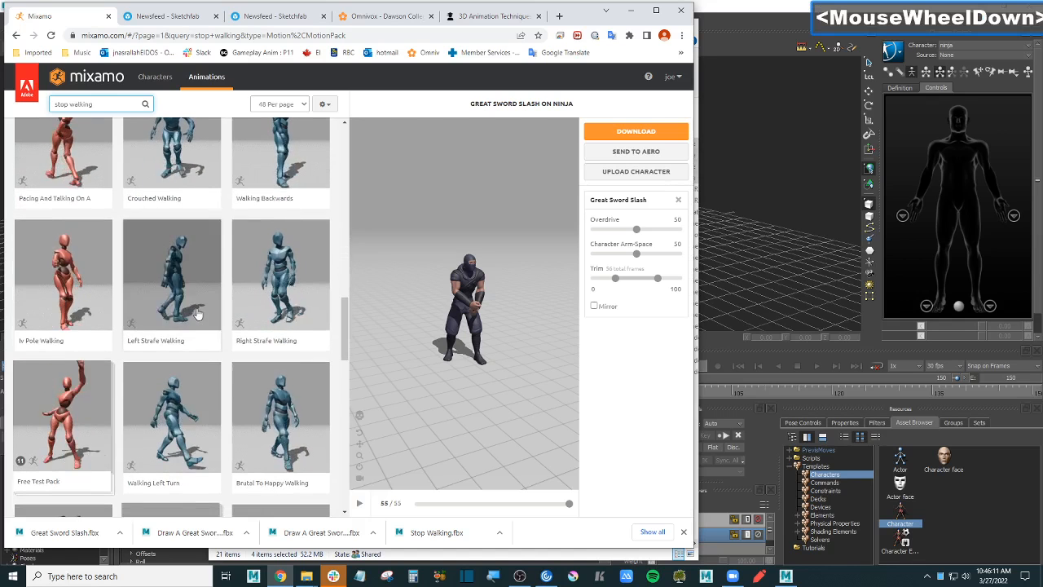
pyautogui.scroll(-1, 284, 326)
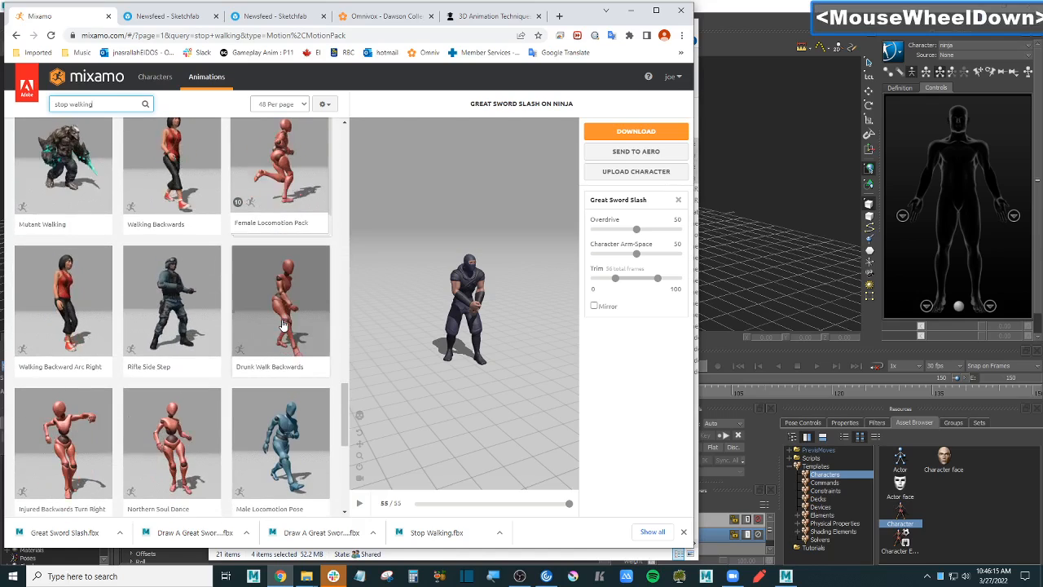
pyautogui.scroll(-3, 282, 325)
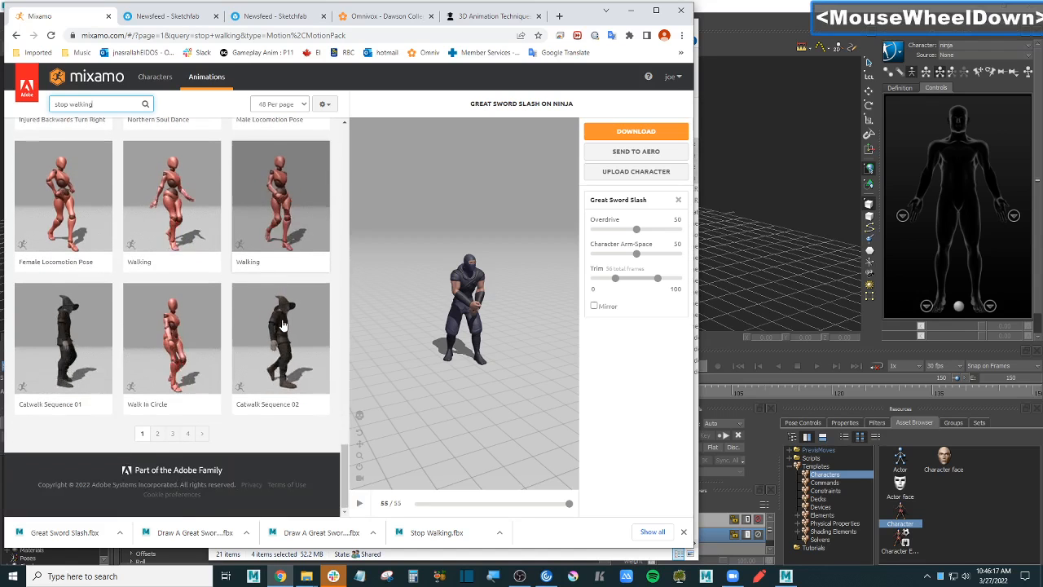
pyautogui.scroll(2, 283, 324)
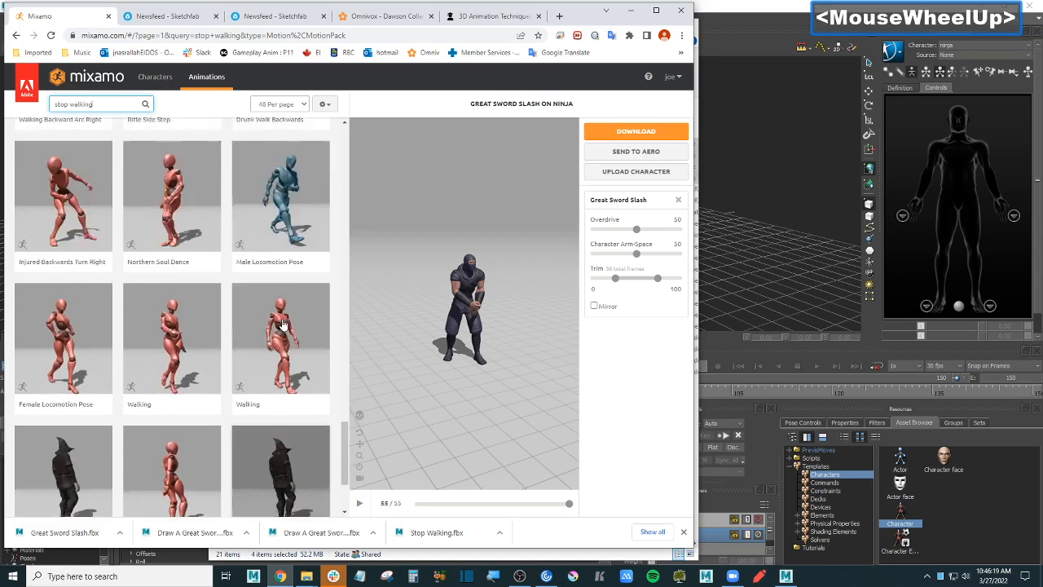
pyautogui.click(111, 104)
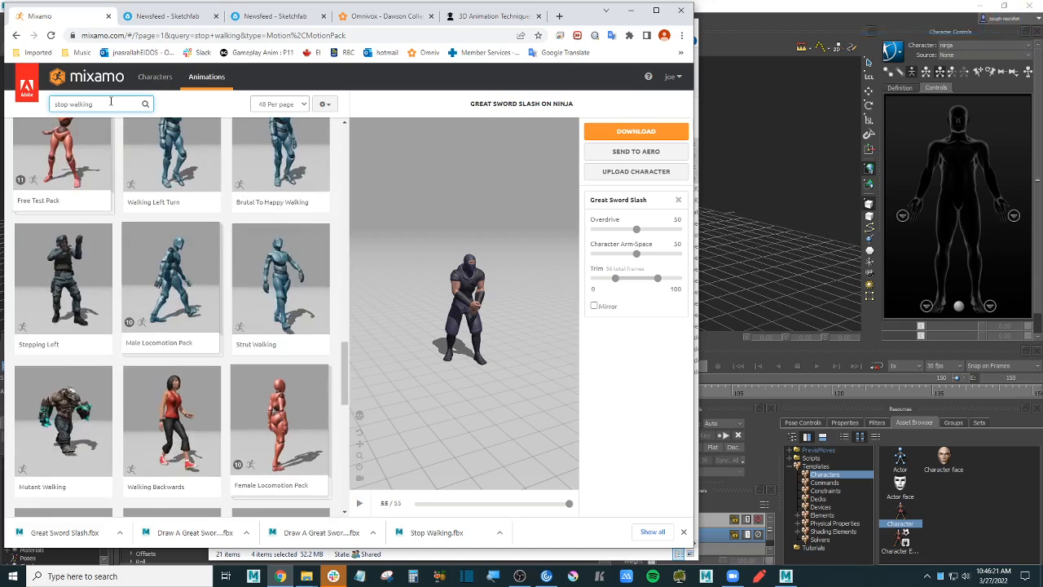
pyautogui.press('BackSpace')
pyautogui.press('Return')
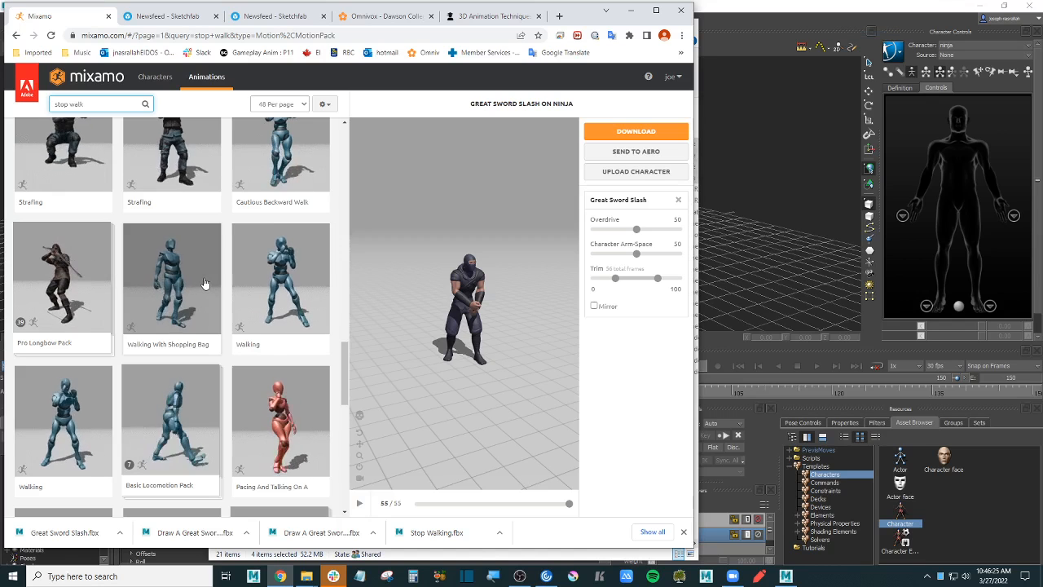
# - Preview Stop Walking on the ninja and download it as an FBX file
pyautogui.scroll(-1, 205, 283)
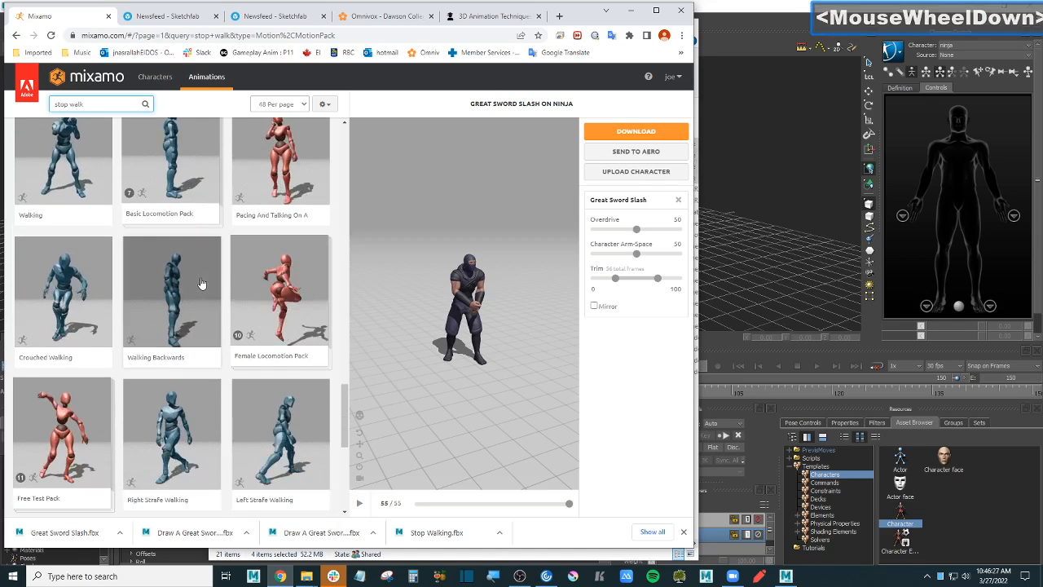
pyautogui.scroll(-3, 201, 283)
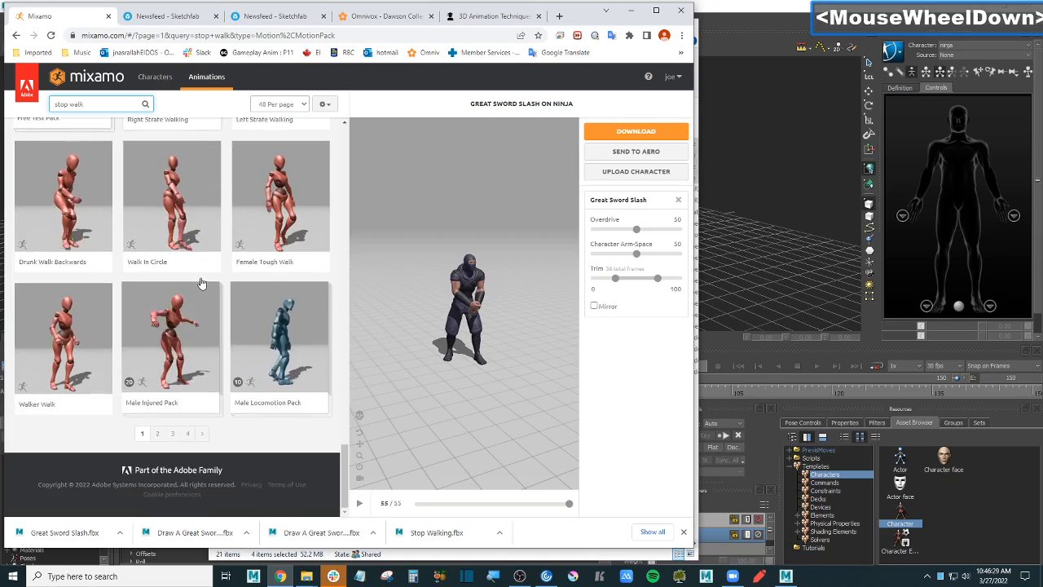
pyautogui.scroll(5, 202, 283)
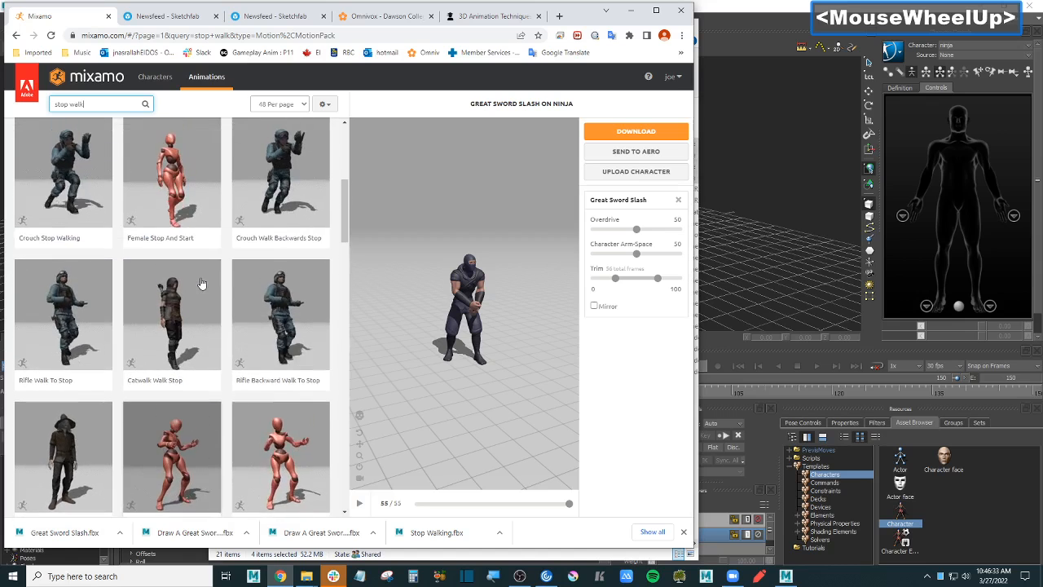
pyautogui.scroll(1, 202, 283)
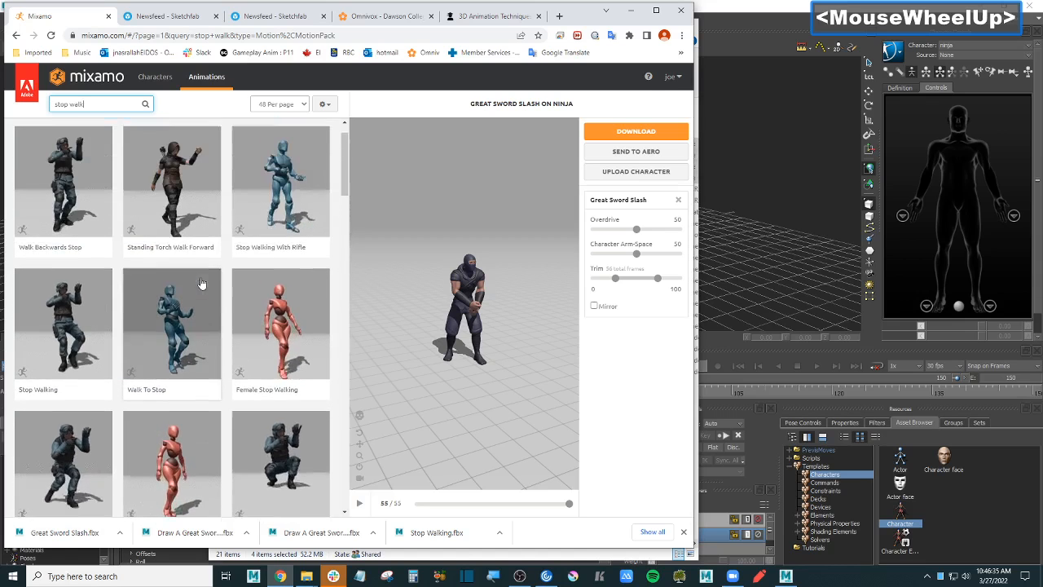
pyautogui.scroll(1, 201, 283)
pyautogui.scroll(-1, 201, 282)
pyautogui.scroll(-4, 202, 282)
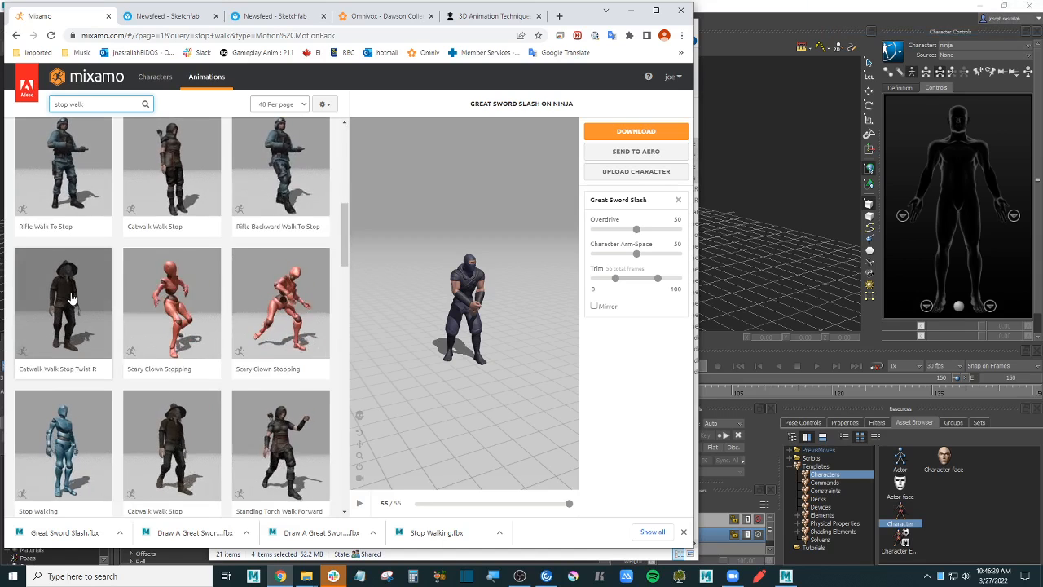
pyautogui.scroll(-2, 69, 298)
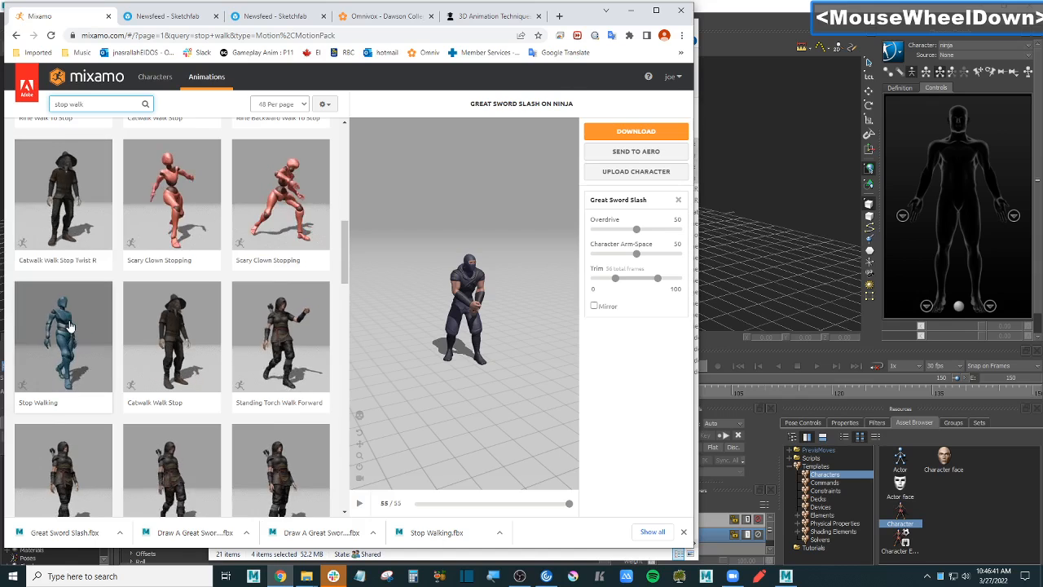
pyautogui.click(69, 326)
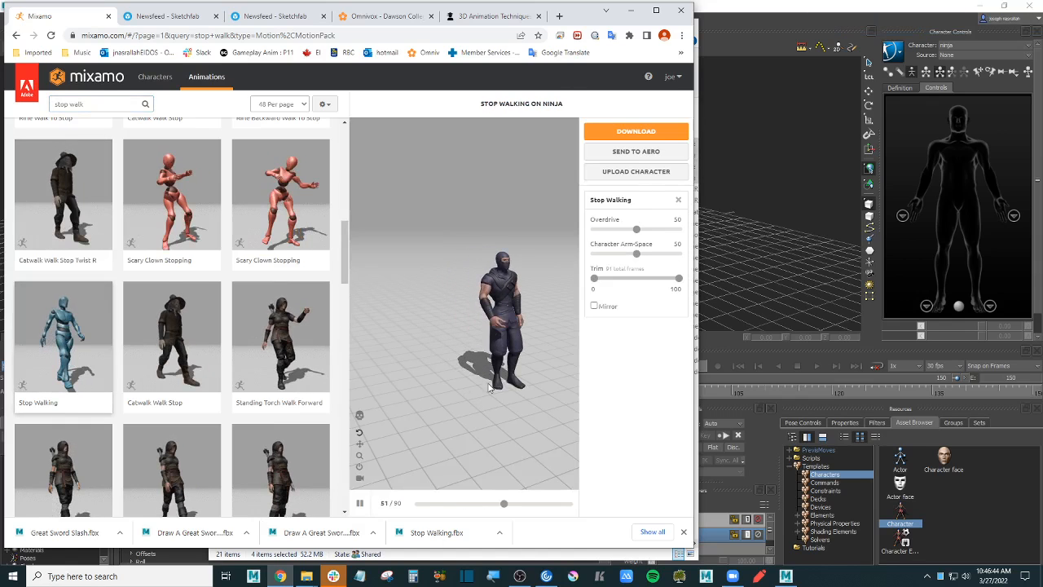
pyautogui.click(657, 132)
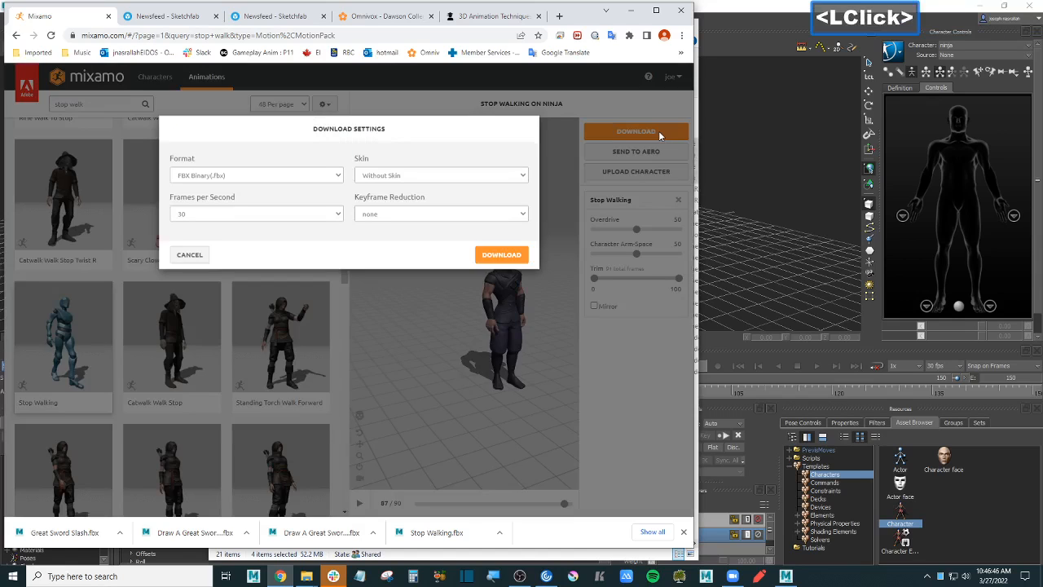
pyautogui.click(508, 255)
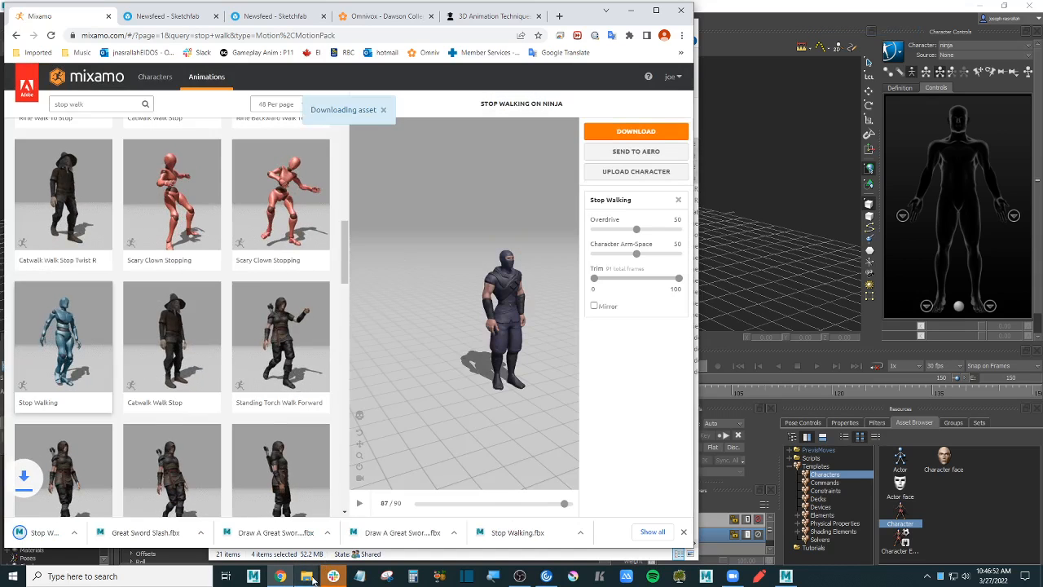
pyautogui.click(308, 577)
# - Cut the four clips, Draw A Great Sword 1 through Stop Walking (1).fbx, from Downloads
pyautogui.click(340, 523)
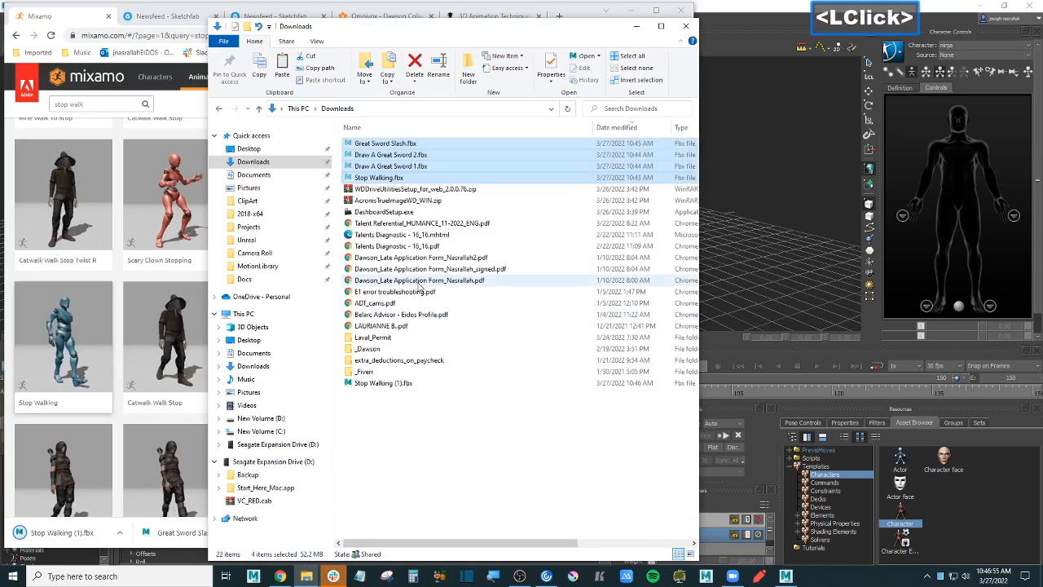
pyautogui.press('F5')
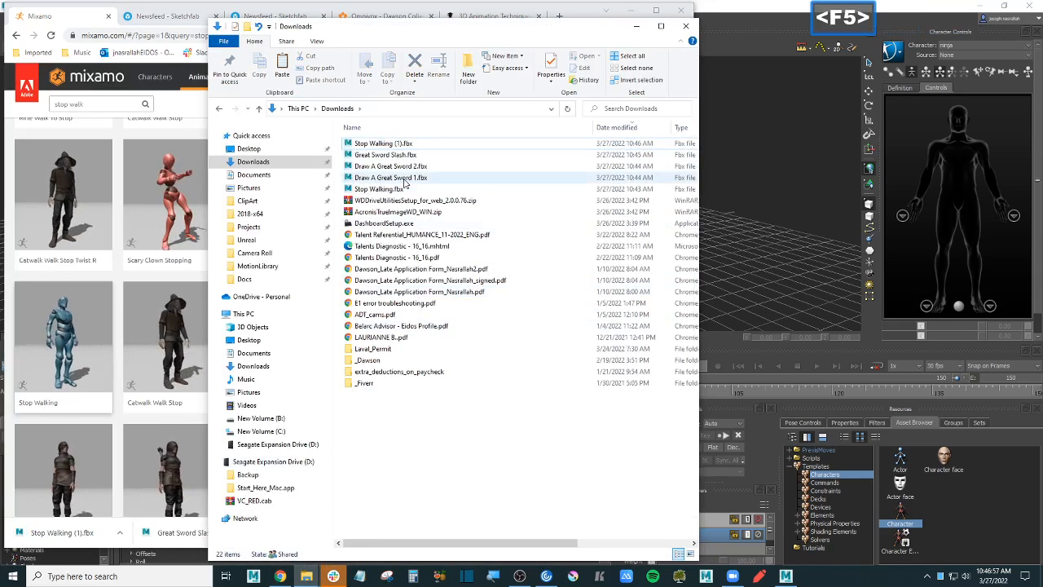
pyautogui.click(405, 177)
pyautogui.keyDown('shift'); pyautogui.click(405, 143); pyautogui.keyUp('shift')
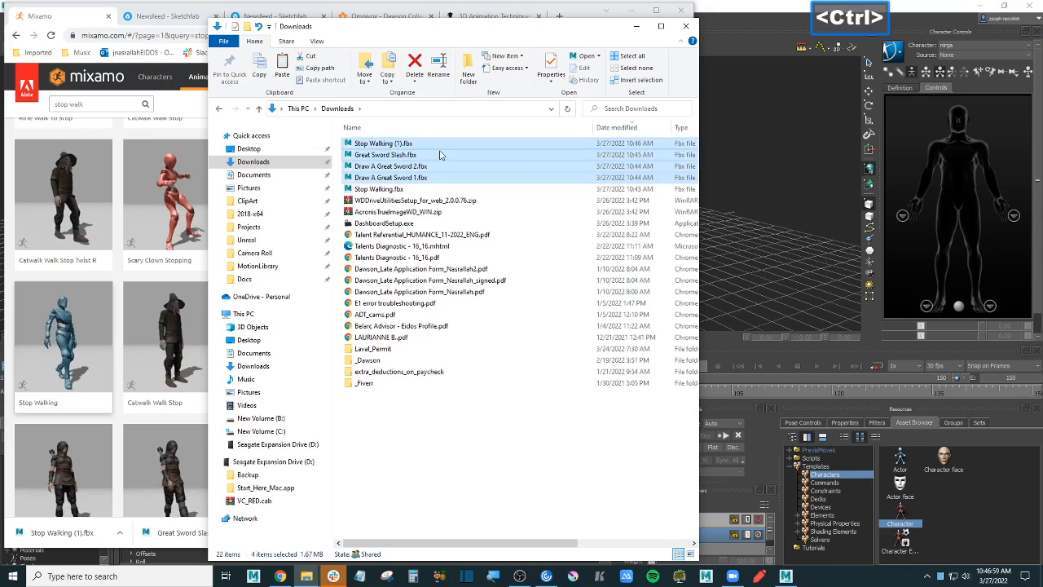
pyautogui.hotkey('ctrl', 'x')
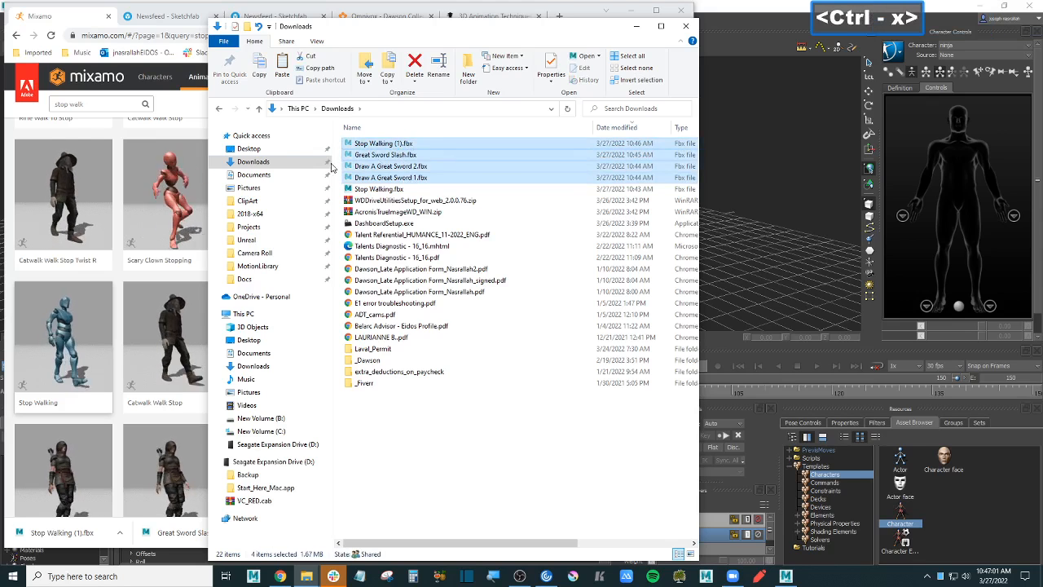
# - Create a new folder named week9 inside Mixamo\Animations
pyautogui.click(221, 110)
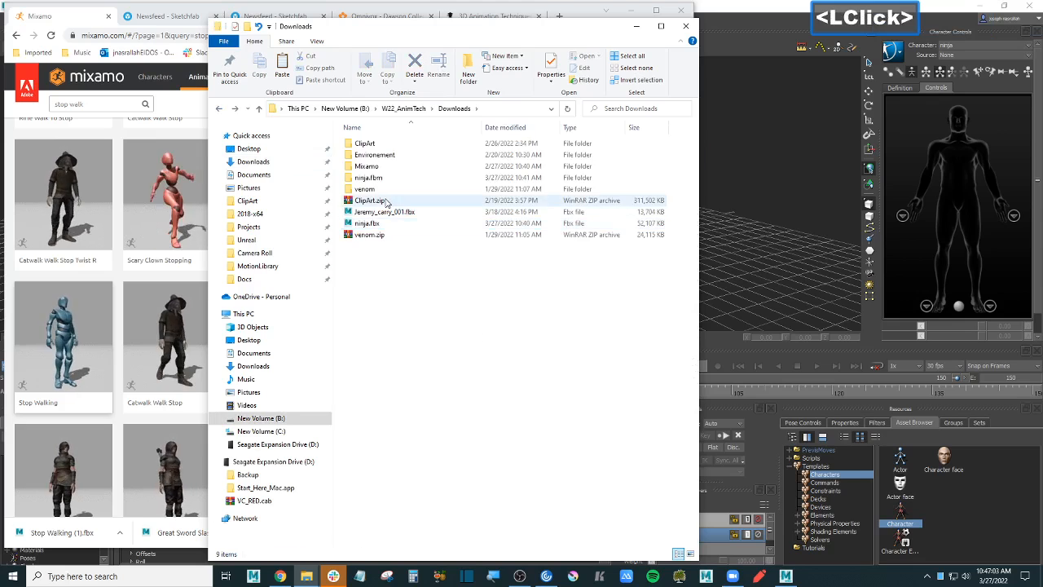
pyautogui.click(408, 386)
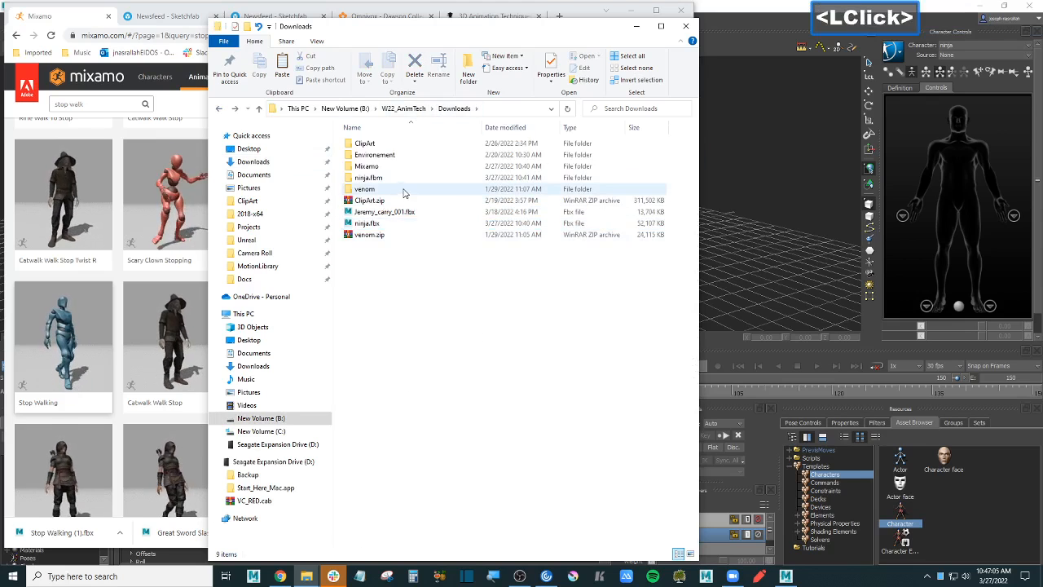
pyautogui.doubleClick(391, 168)
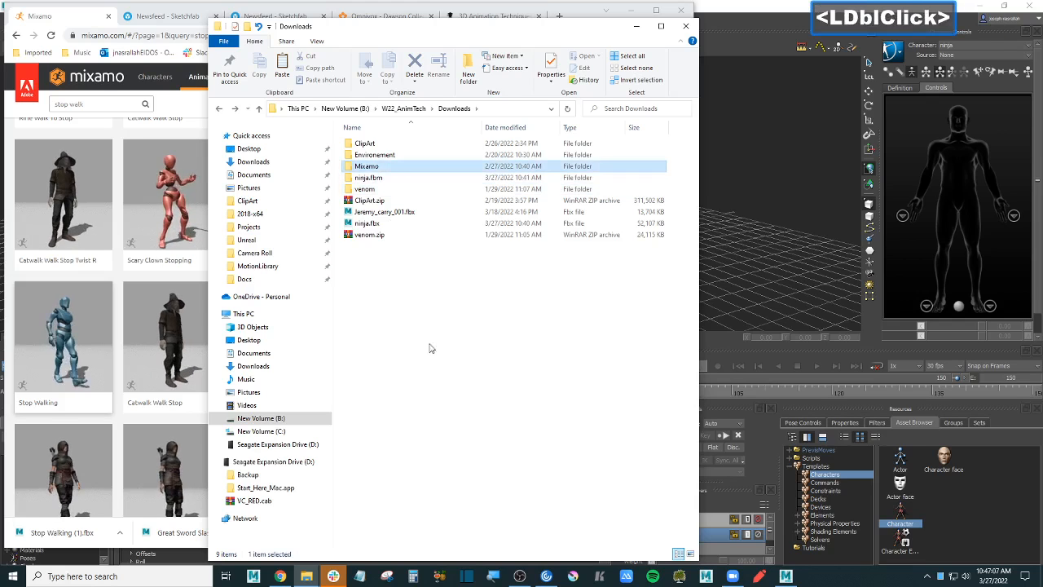
pyautogui.doubleClick(408, 147)
pyautogui.click(466, 353)
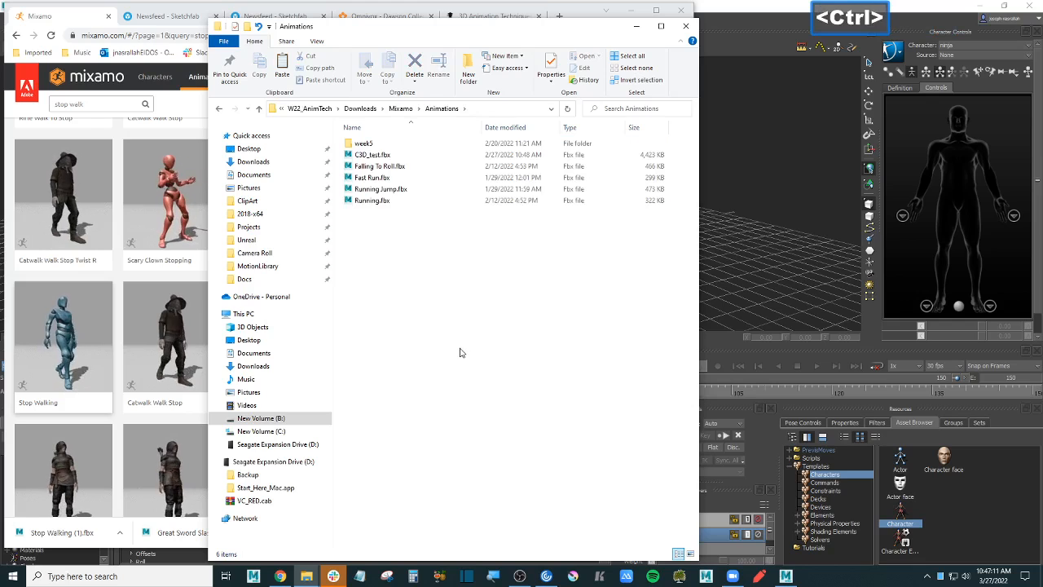
pyautogui.click(469, 73)
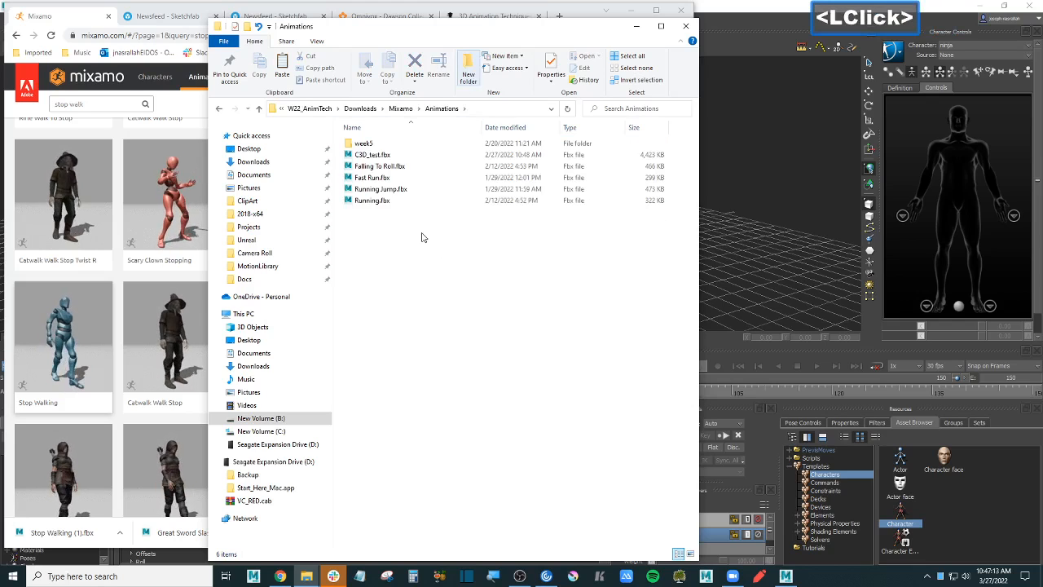
pyautogui.write('w')
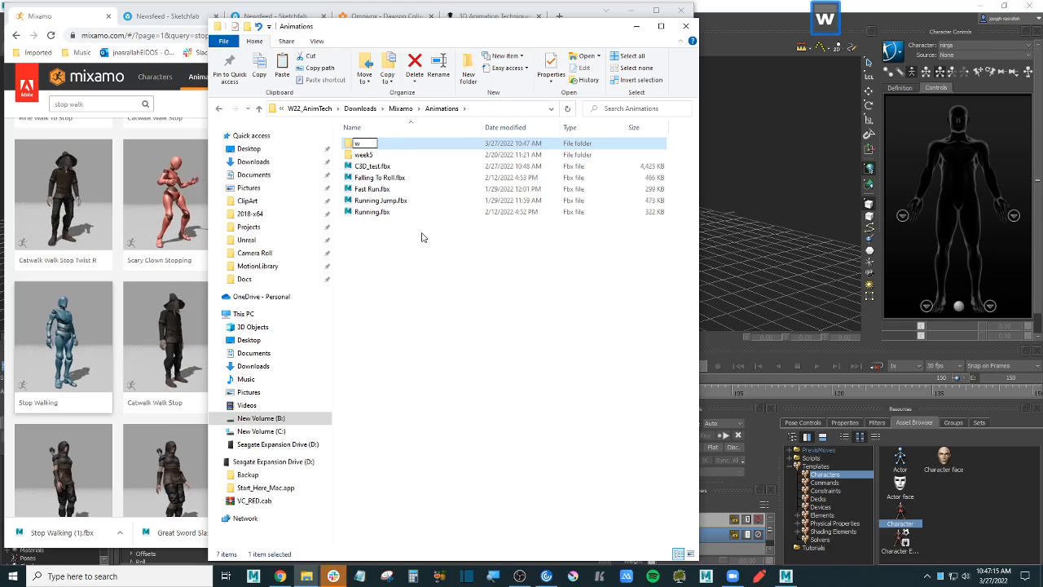
pyautogui.write('eek9')
pyautogui.press('Return')
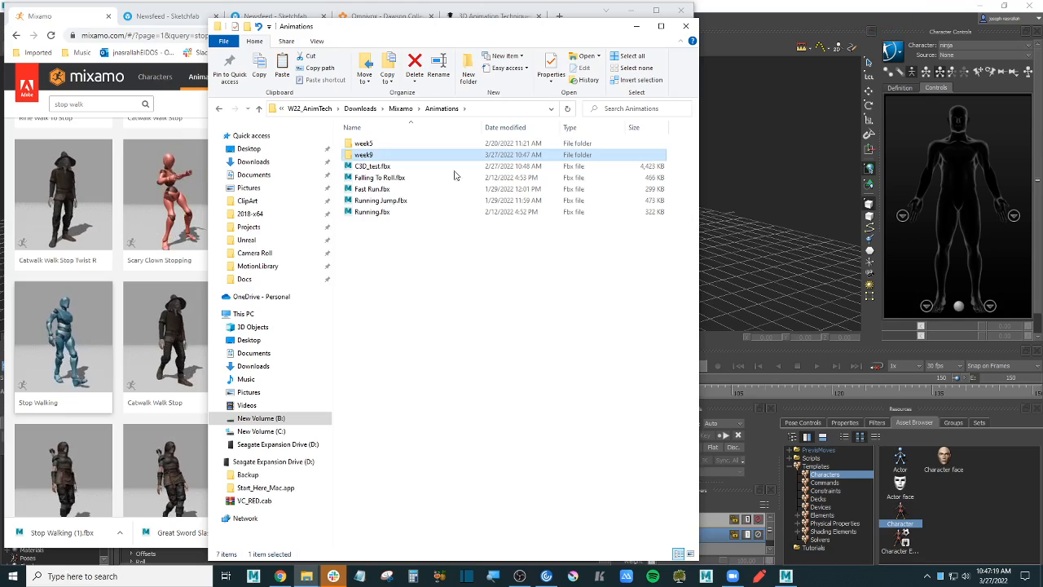
# - Paste the four FBX clips into the week9 folder and return to MotionBuilder
pyautogui.click(474, 17)
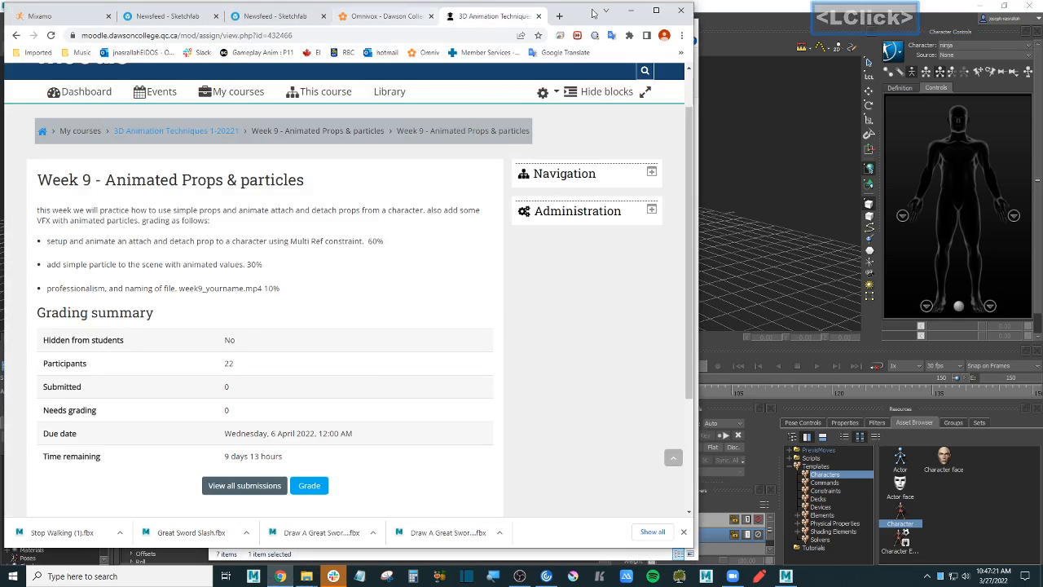
pyautogui.click(631, 9)
pyautogui.doubleClick(391, 154)
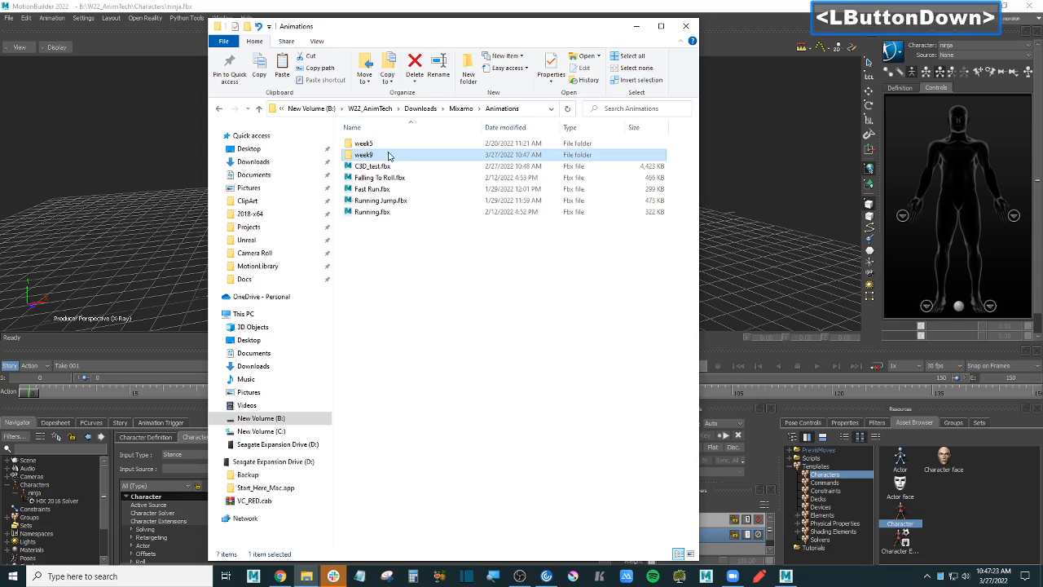
pyautogui.hotkey('ctrl', 'v')
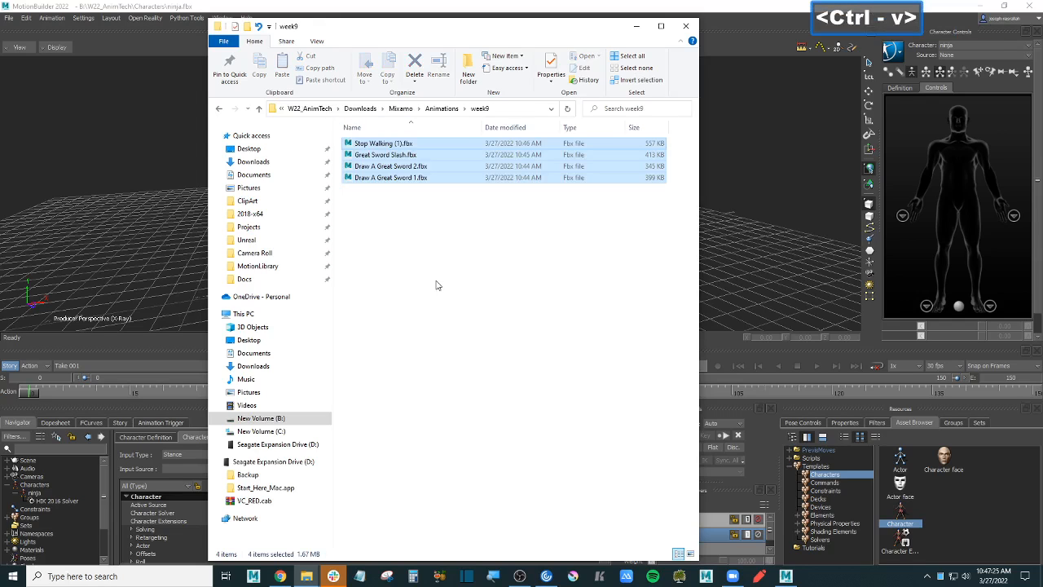
pyautogui.click(434, 278)
pyautogui.click(86, 306)
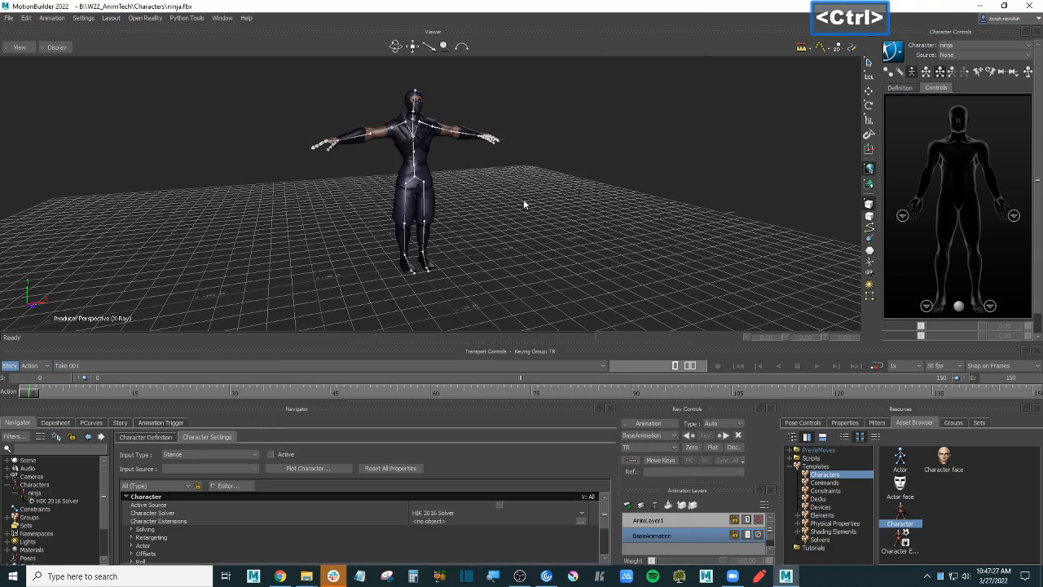
# - Show the Story editor in the lower panel with an enlarged track area
pyautogui.keyDown('ctrl'); pyautogui.moveTo(523, 198); pyautogui.dragTo(127, 441); pyautogui.keyUp('ctrl')
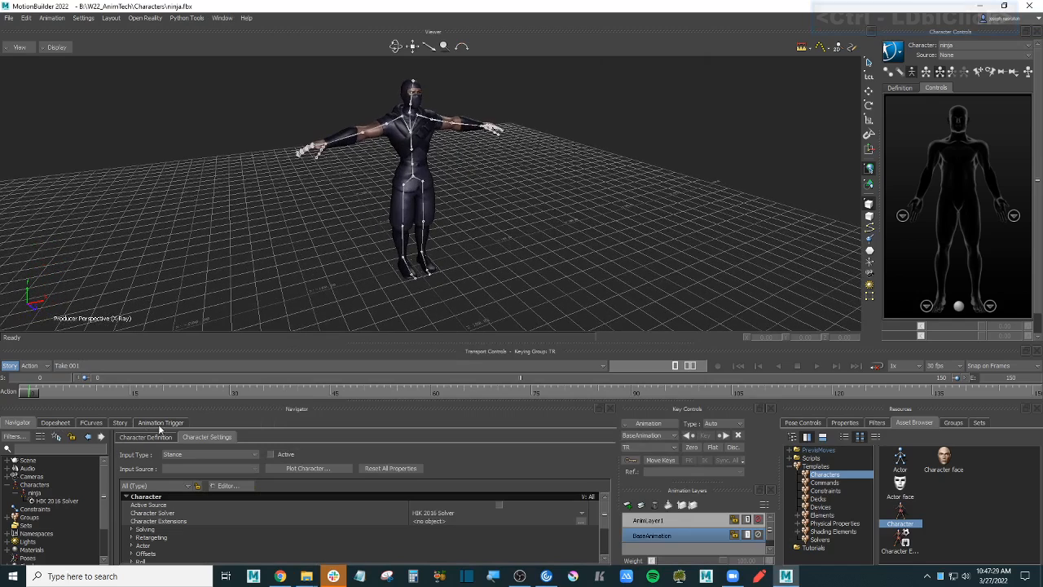
pyautogui.click(124, 424)
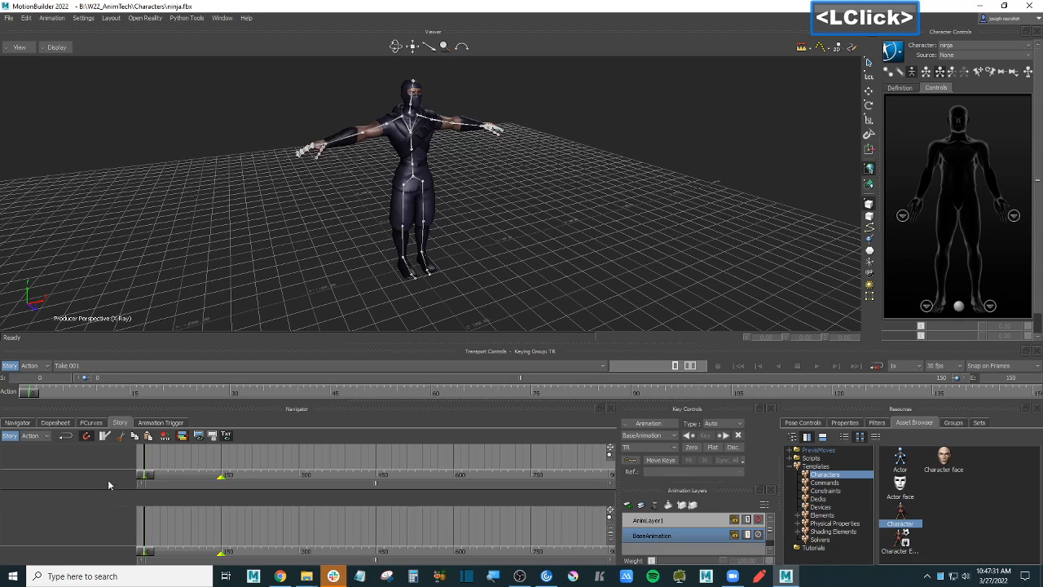
pyautogui.moveTo(104, 490); pyautogui.dragTo(109, 387)
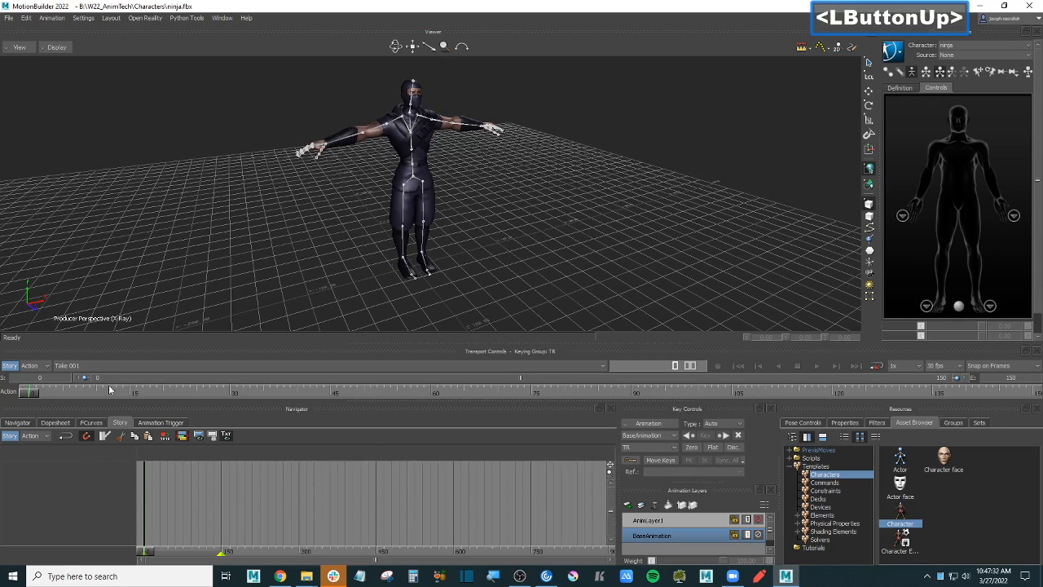
# - Start Save As and browse to the W22_AnimTech\Animations folder
pyautogui.click(8, 18)
pyautogui.click(79, 70)
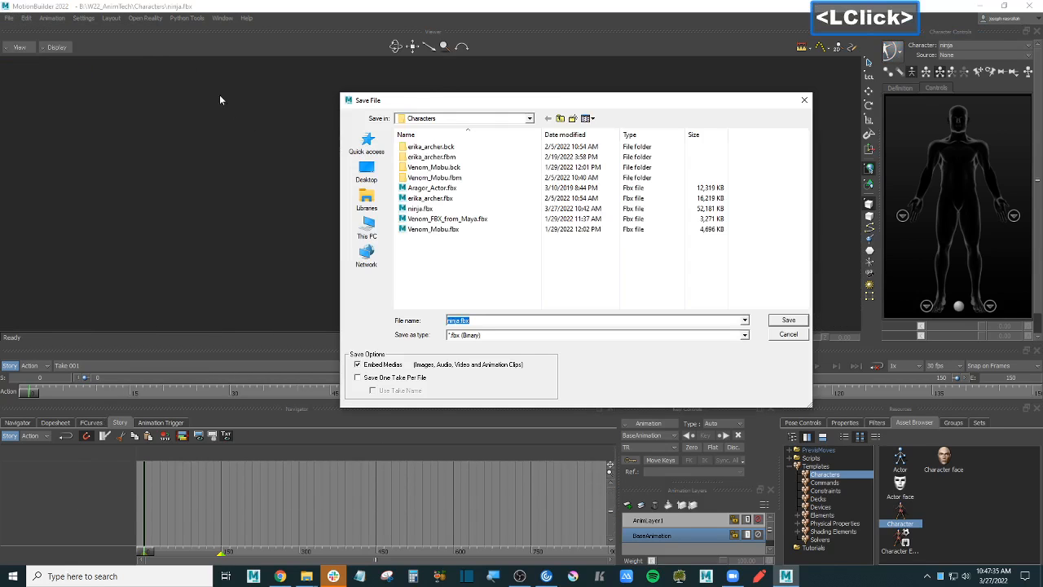
pyautogui.click(483, 286)
pyautogui.press('BackSpace')
pyautogui.click(465, 219)
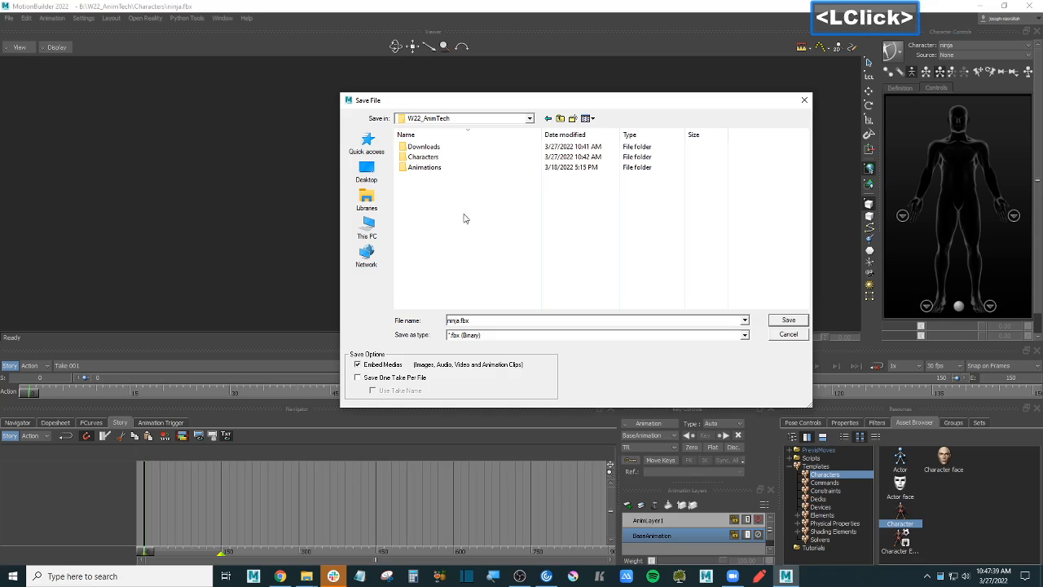
pyautogui.doubleClick(432, 168)
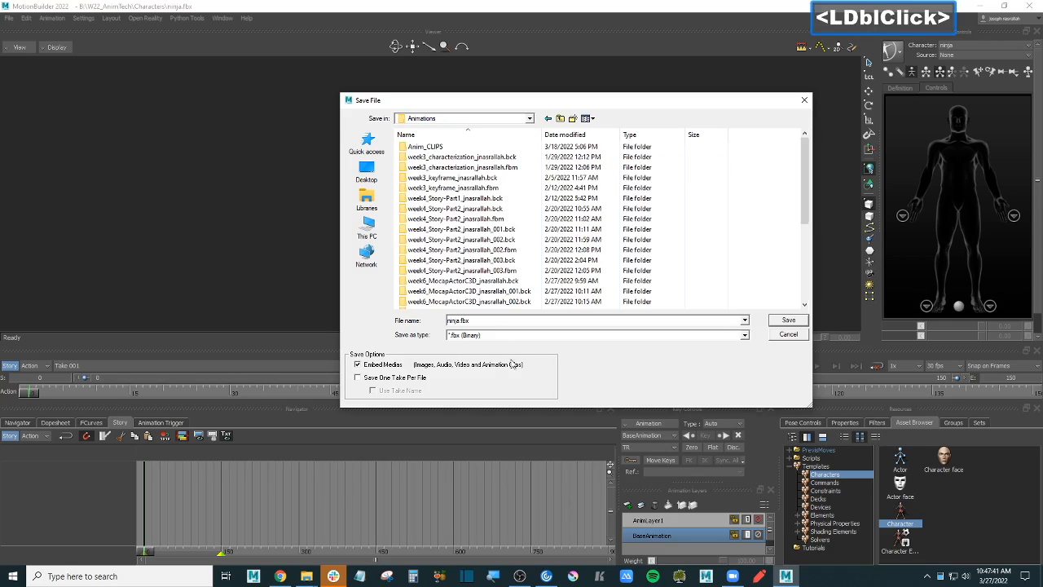
pyautogui.scroll(-5, 528, 278)
# - Save as week9_props&particles_<name>_001.fbx, adapted from the earlier week6 file name
pyautogui.click(465, 302)
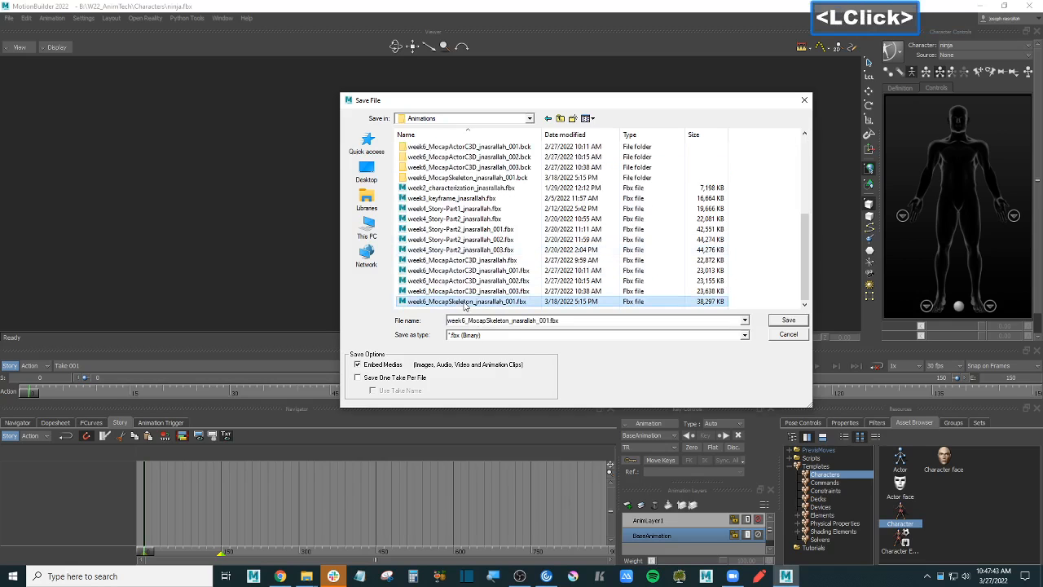
pyautogui.click(467, 320)
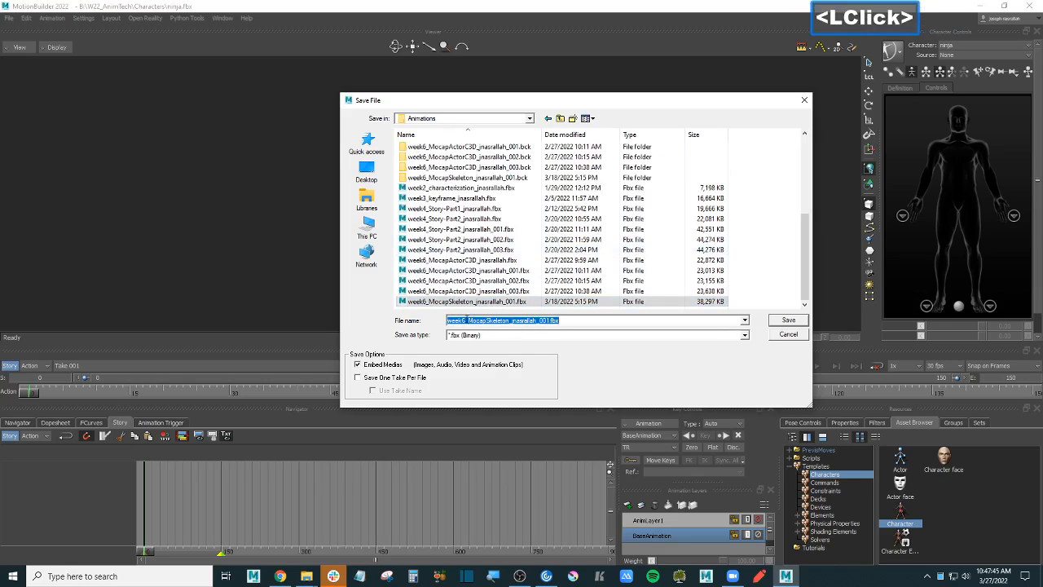
pyautogui.click(496, 321)
pyautogui.press('BackSpace')
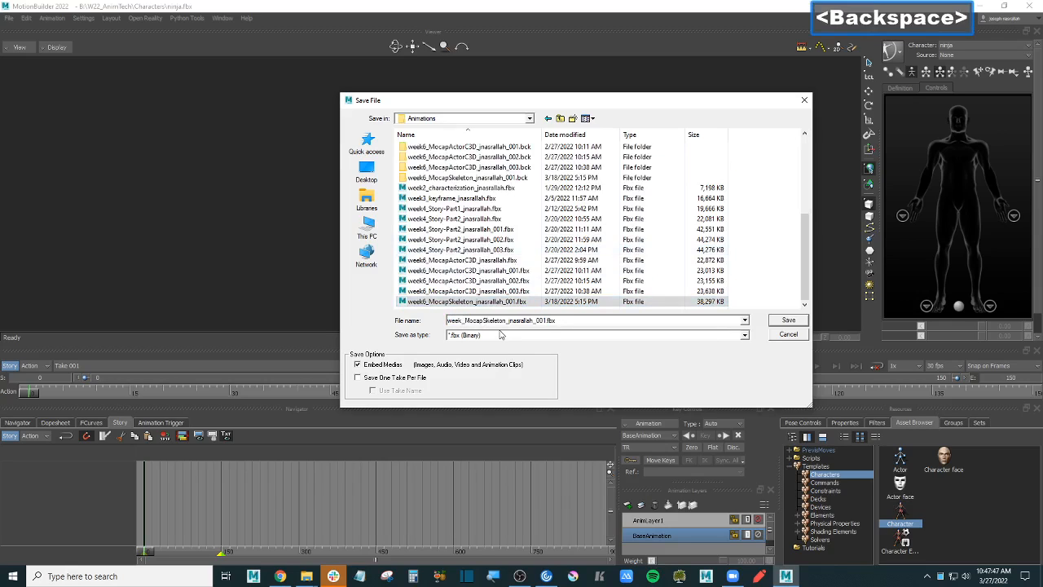
pyautogui.write('9')
pyautogui.press('Right')
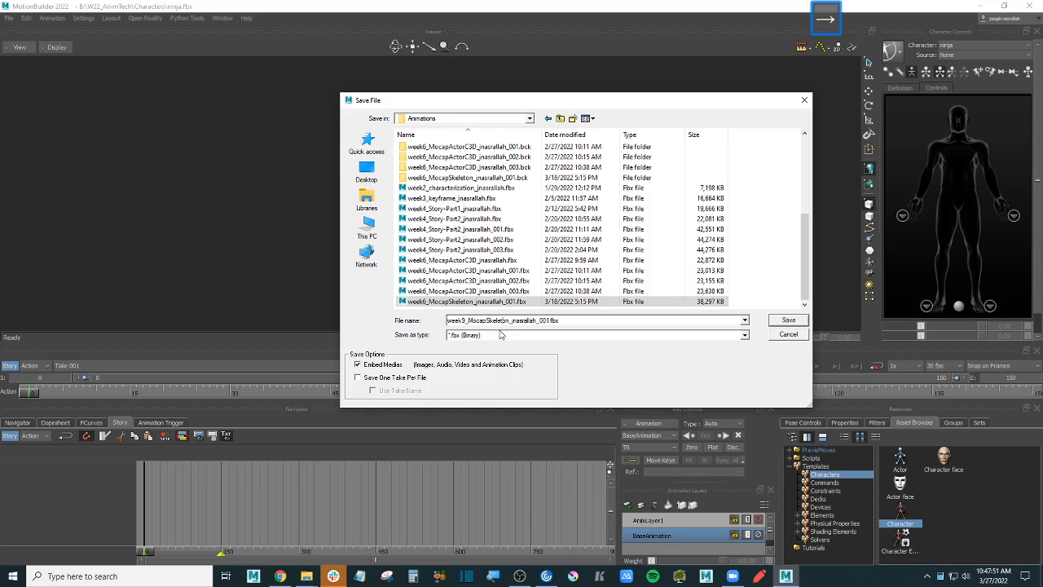
pyautogui.press('BackSpace')
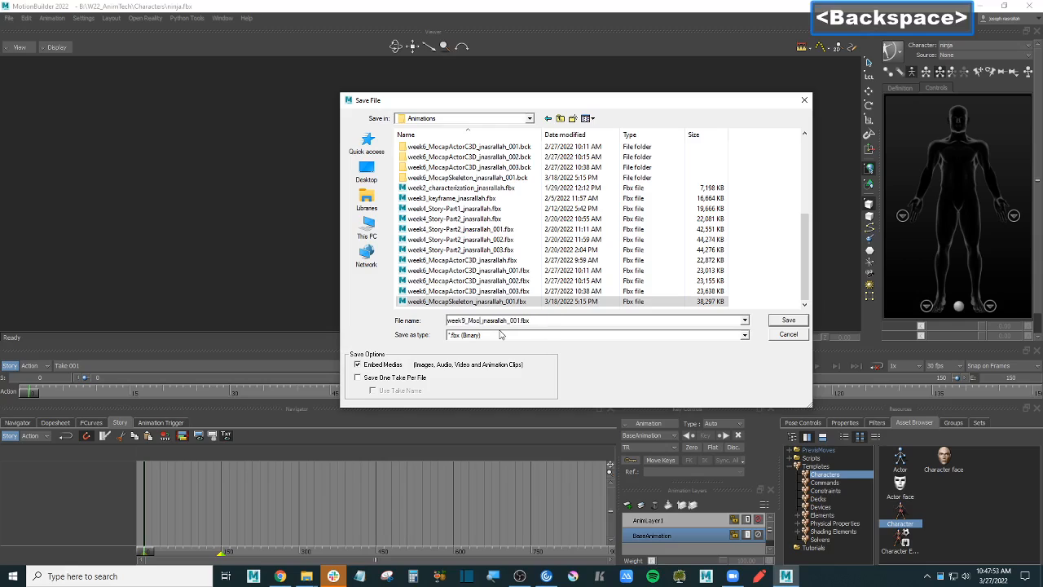
pyautogui.write('p')
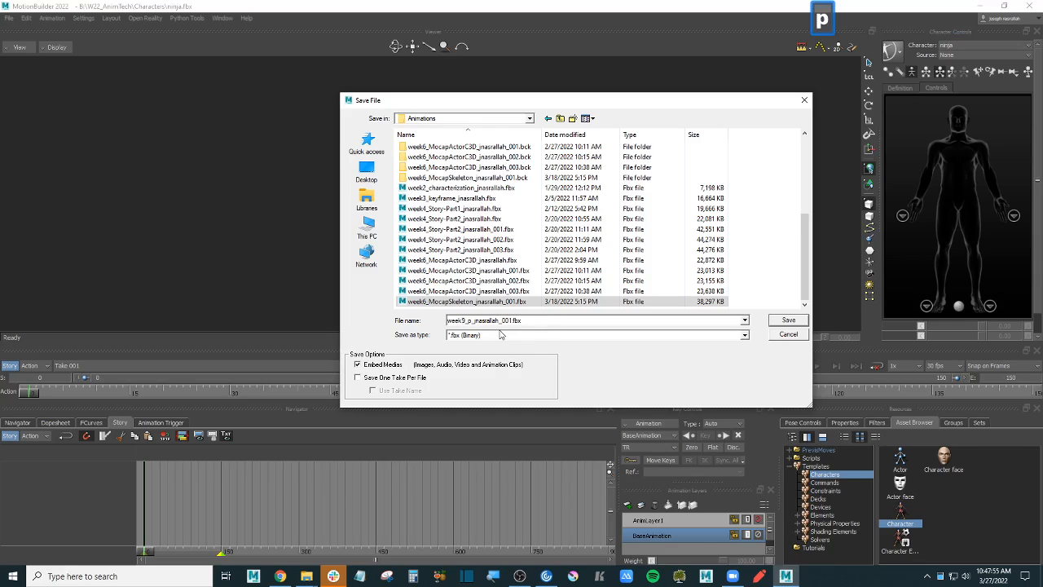
pyautogui.write('rop')
pyautogui.write('s&particles')
pyautogui.press('Return')
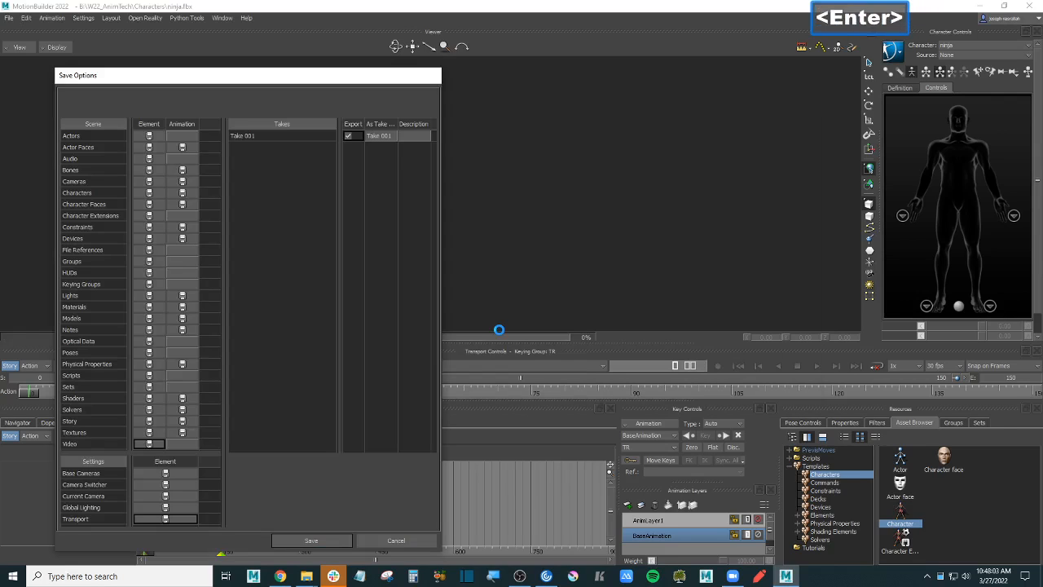
pyautogui.press('Return')
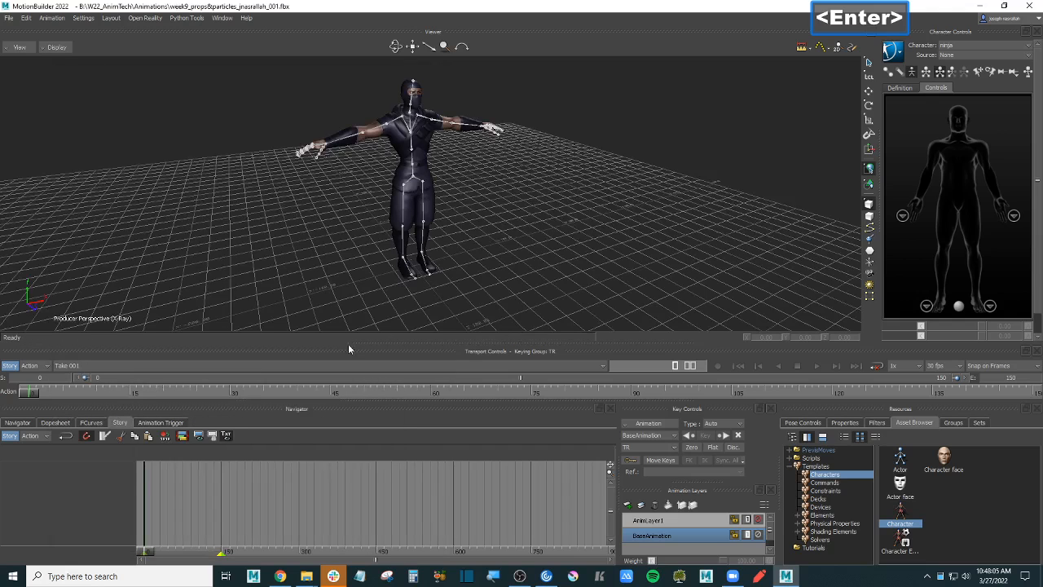
# - Add a character animation track to the Story and assign it to the ninja
pyautogui.rightClick(96, 475)
pyautogui.moveTo(175, 226)
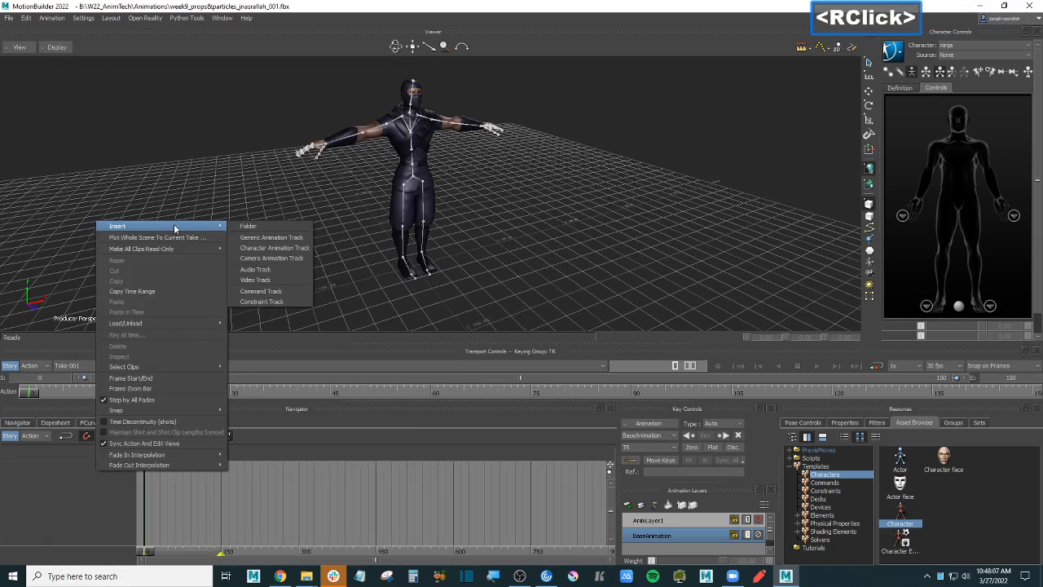
pyautogui.click(270, 247)
pyautogui.click(90, 479)
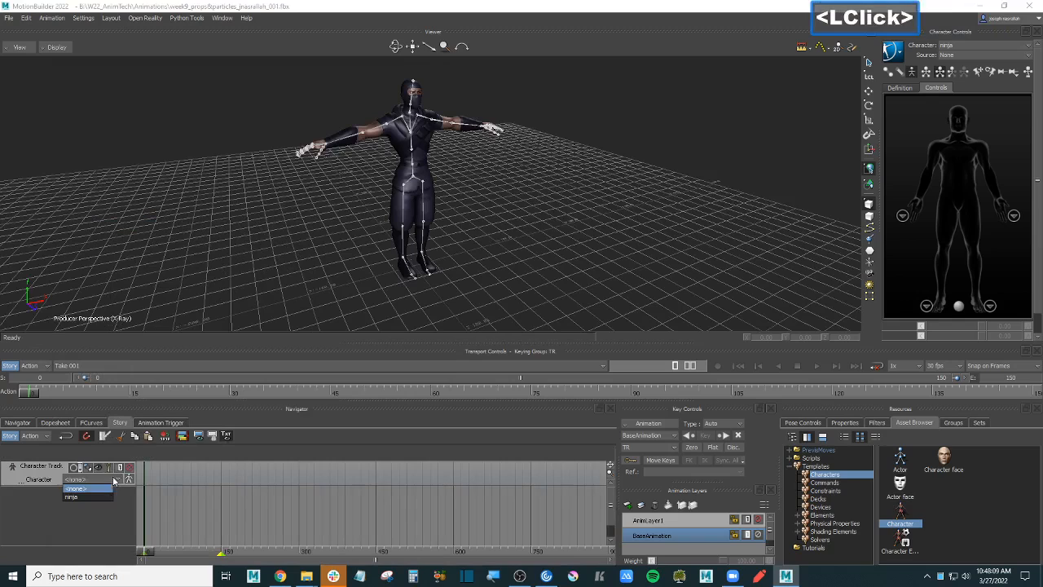
pyautogui.click(97, 497)
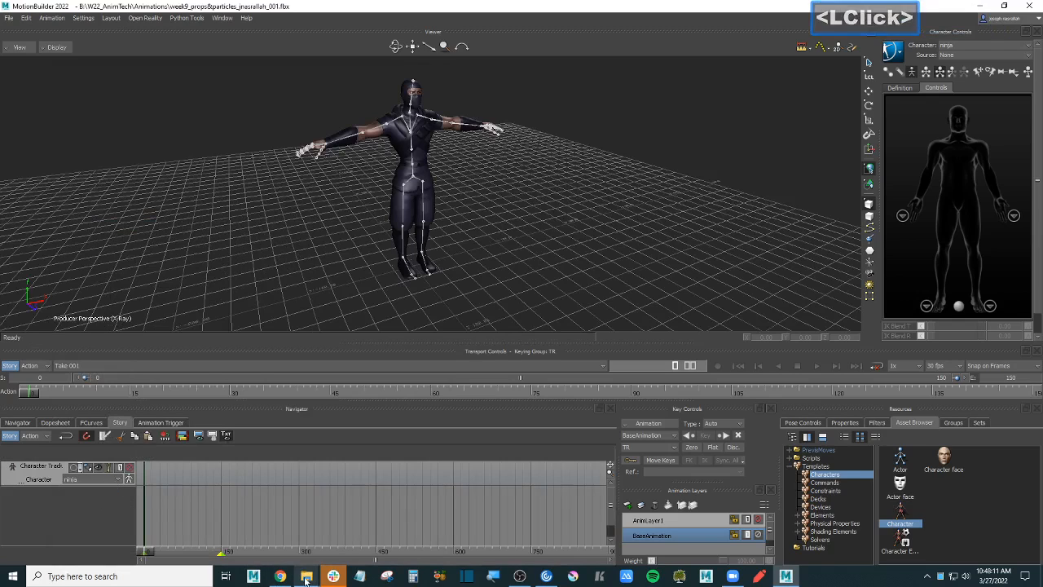
# - Drop Stop Walking (1).fbx onto the character track, starting at frame 0
pyautogui.moveTo(306, 576)
pyautogui.click(279, 522)
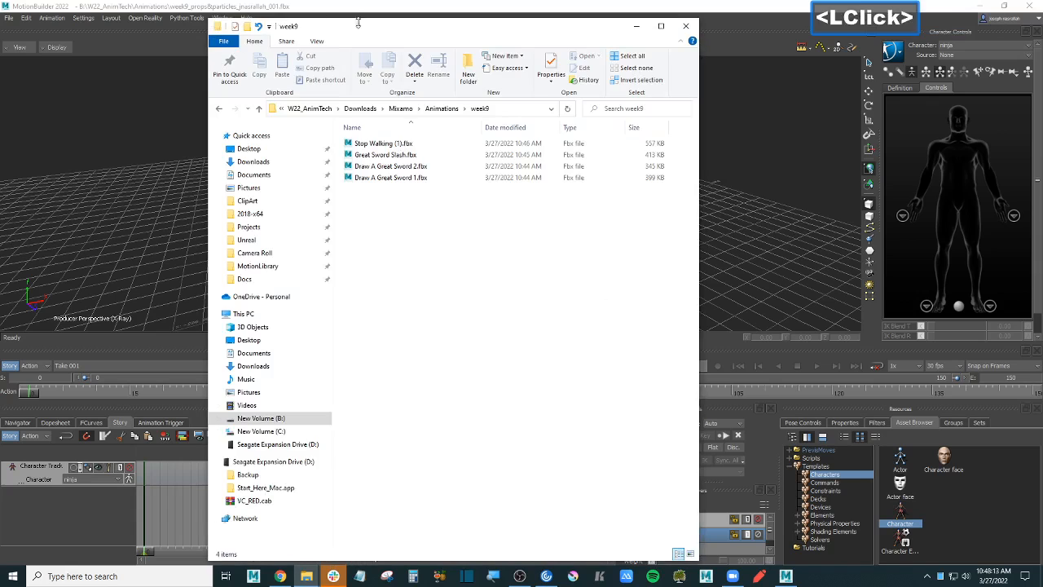
pyautogui.moveTo(358, 23); pyautogui.dragTo(702, 37)
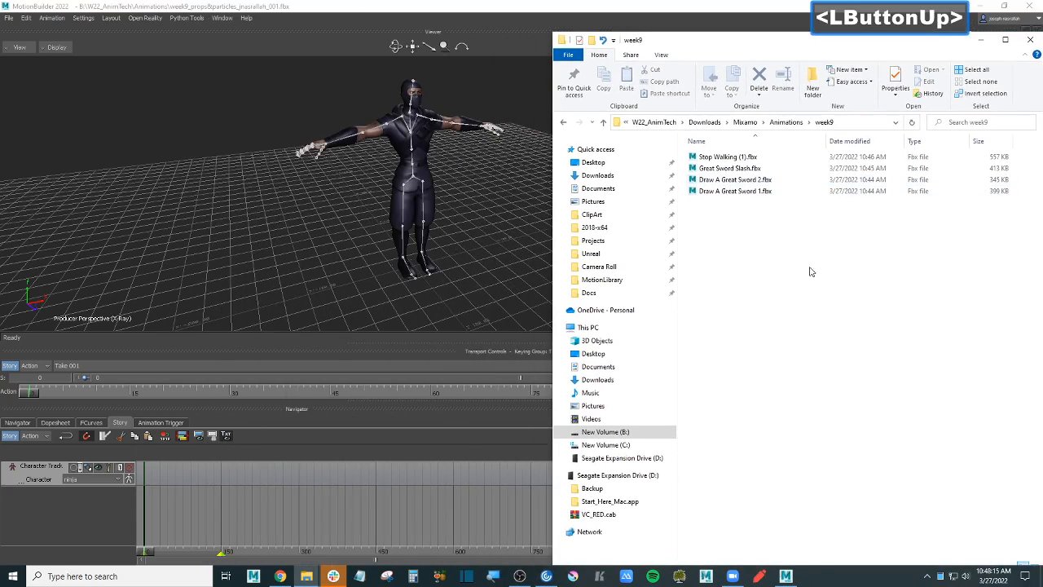
pyautogui.click(735, 158)
pyautogui.moveTo(743, 156); pyautogui.dragTo(160, 480)
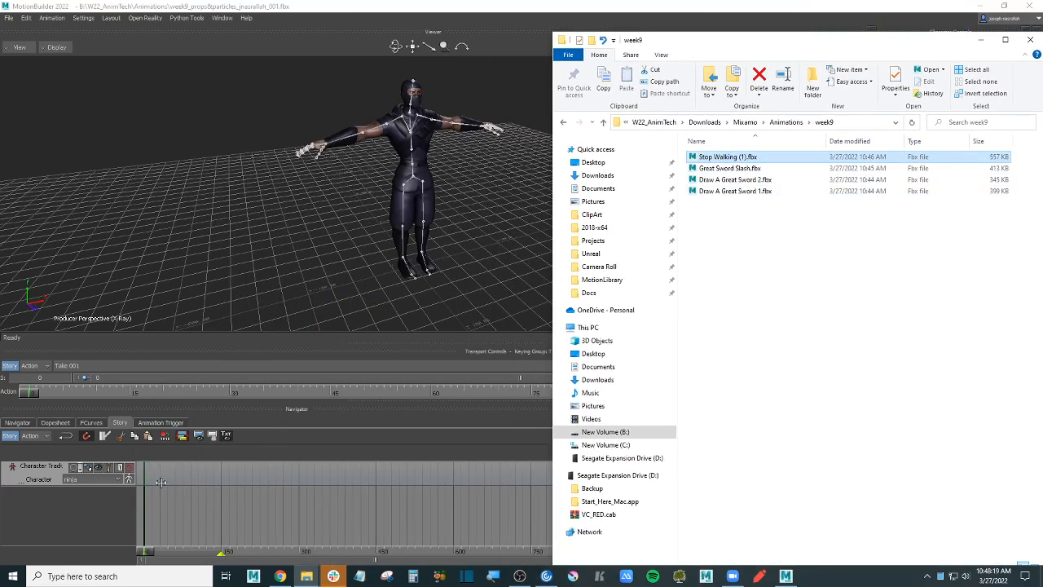
pyautogui.click(199, 492)
pyautogui.moveTo(176, 479); pyautogui.dragTo(160, 480)
pyautogui.moveTo(147, 552); pyautogui.dragTo(166, 554)
# - Add Draw A Great Sword 1.fbx to the character track and scrub to preview it
pyautogui.moveTo(310, 576)
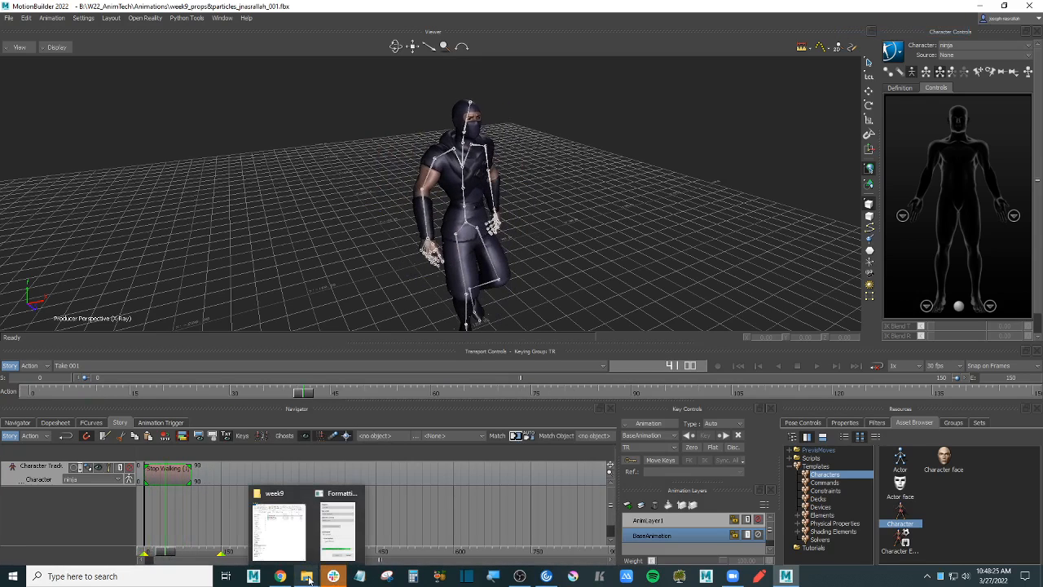
pyautogui.click(285, 537)
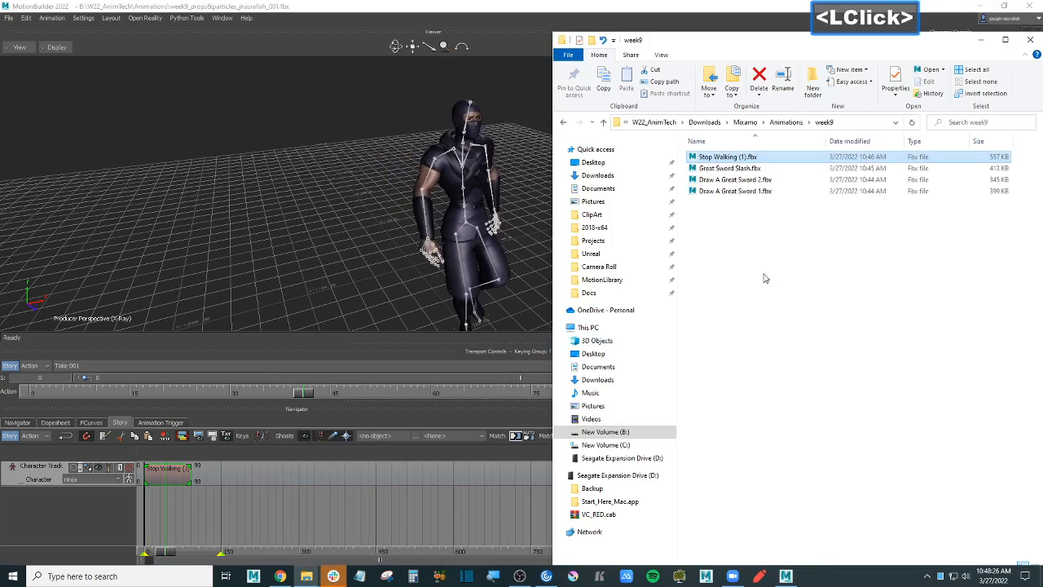
pyautogui.click(751, 168)
pyautogui.click(756, 194)
pyautogui.moveTo(757, 193)
pyautogui.mouseDown()
pyautogui.moveTo(587, 200)
pyautogui.moveTo(196, 444)
pyautogui.moveTo(198, 478)
pyautogui.mouseUp()
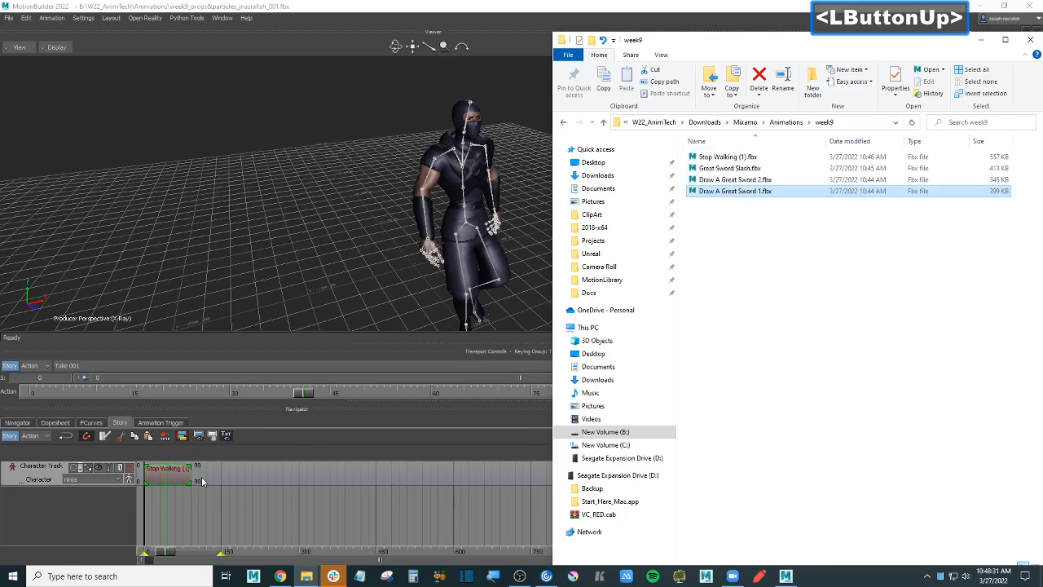
pyautogui.click(203, 477)
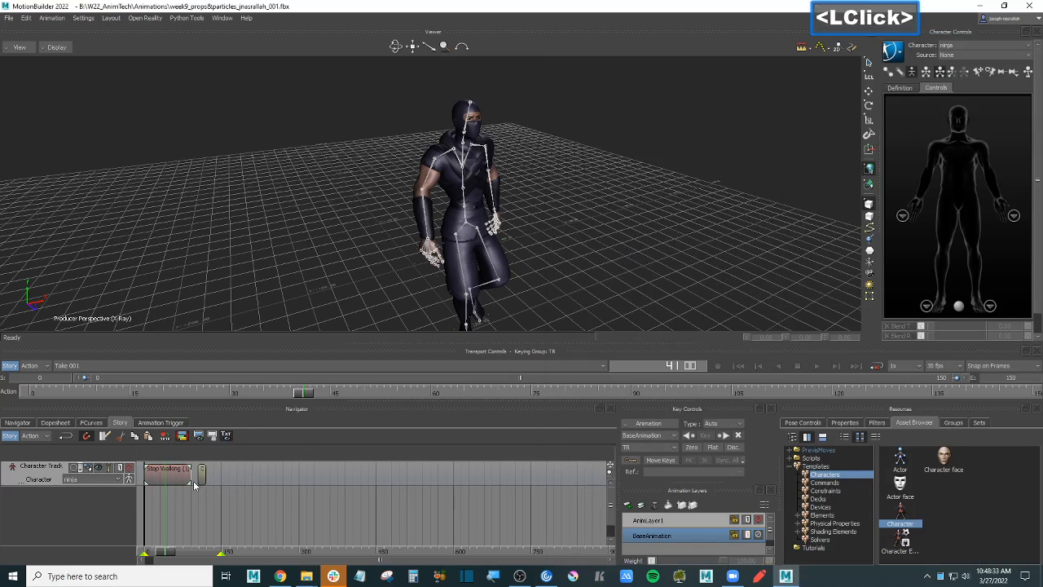
pyautogui.click(176, 551)
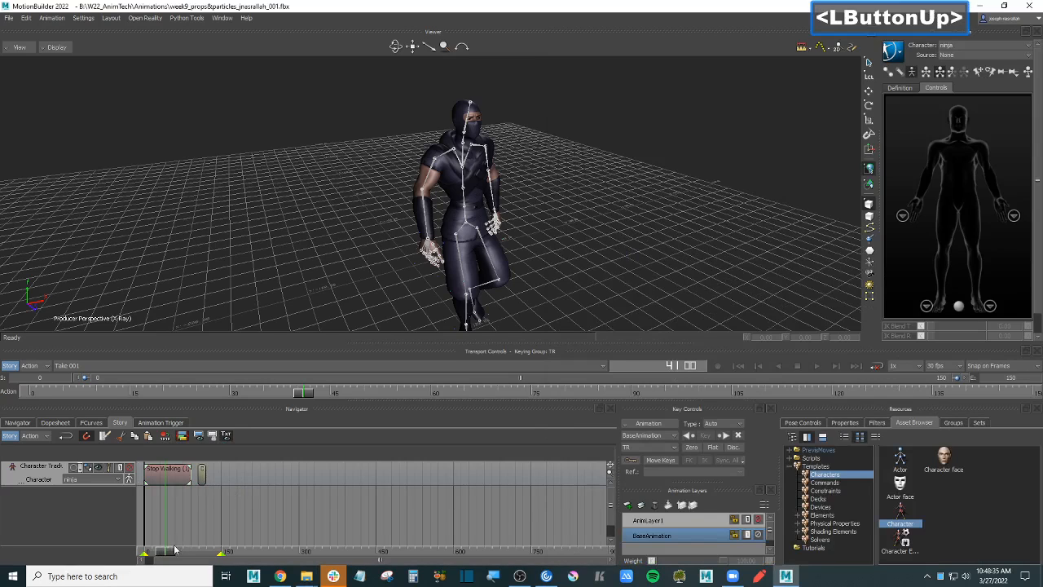
pyautogui.moveTo(176, 551)
pyautogui.mouseDown()
pyautogui.moveTo(210, 552)
pyautogui.moveTo(195, 552)
pyautogui.mouseUp()
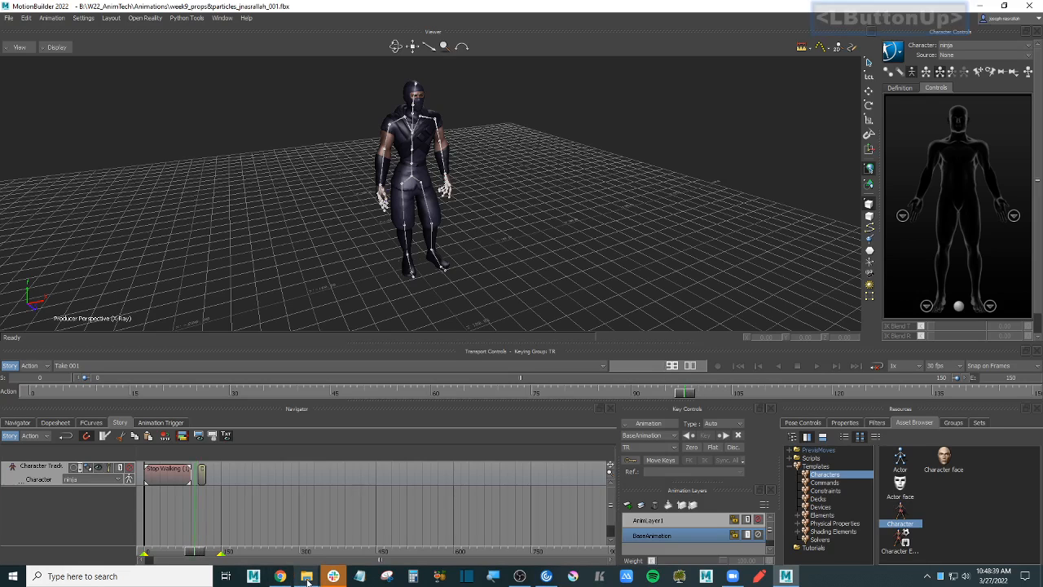
# - Add Draw A Great Sword 2.fbx and Great Sword Slash.fbx to the character track
pyautogui.moveTo(308, 577)
pyautogui.click(280, 524)
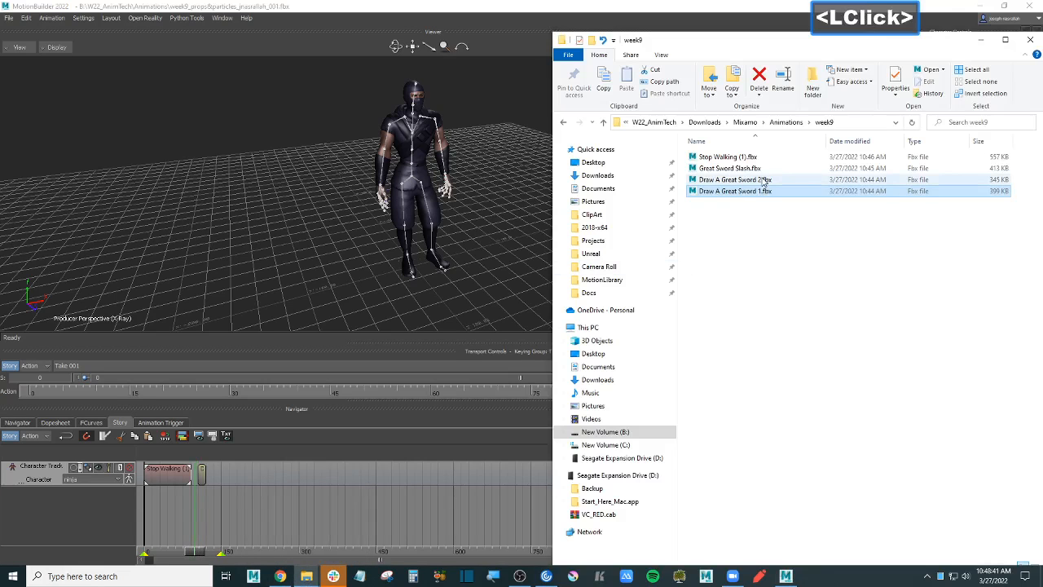
pyautogui.click(735, 179)
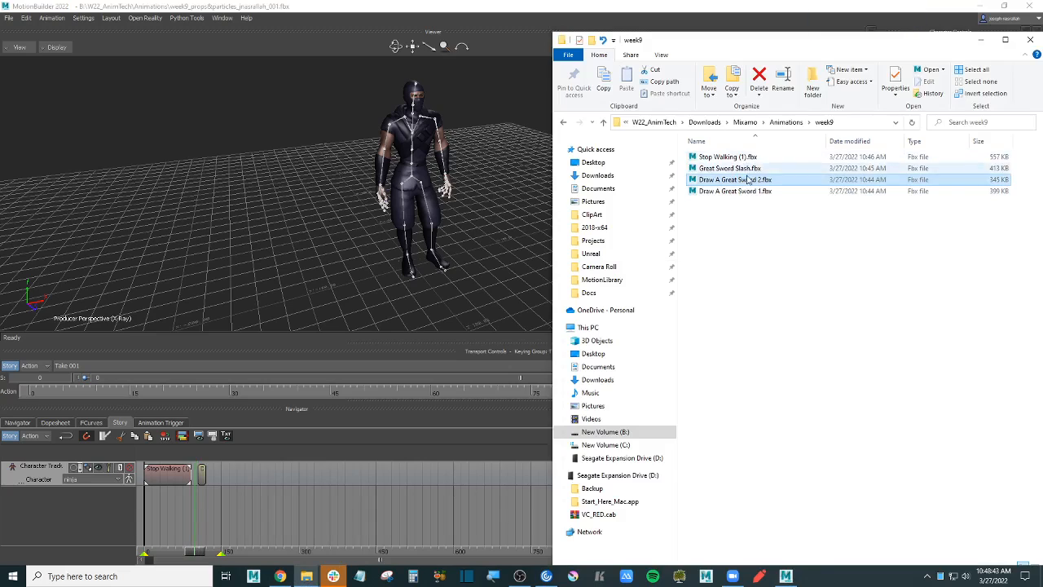
pyautogui.moveTo(754, 180)
pyautogui.mouseDown()
pyautogui.moveTo(209, 497)
pyautogui.moveTo(213, 472)
pyautogui.mouseUp()
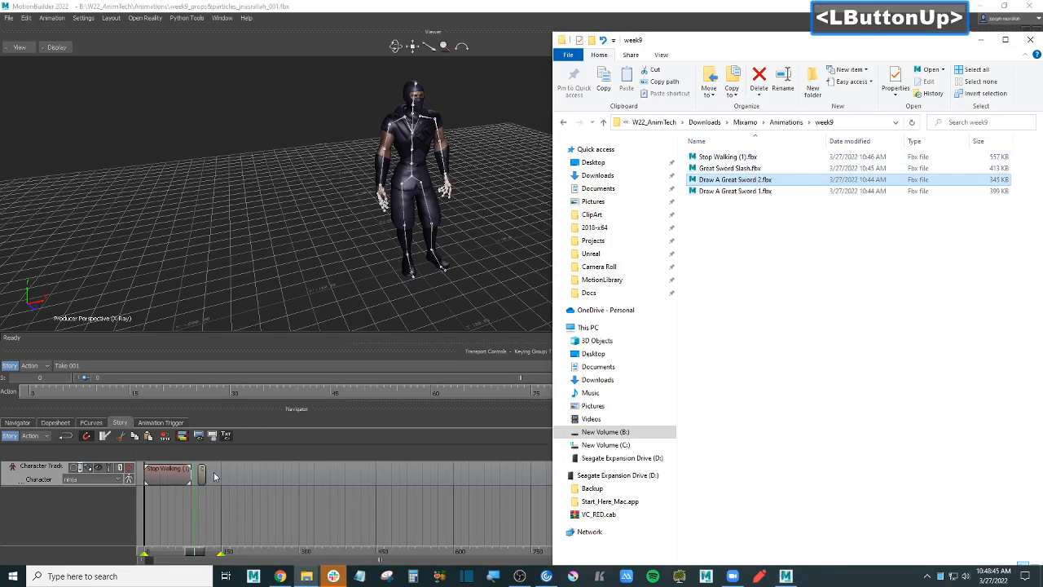
pyautogui.click(233, 494)
pyautogui.hotkey('alt', 'Tab')
pyautogui.click(729, 169)
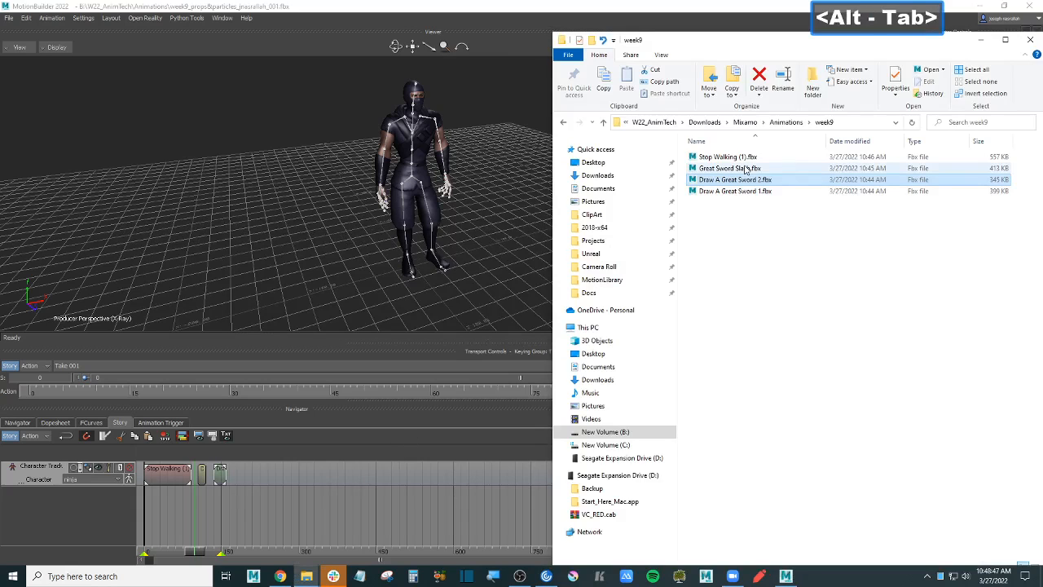
pyautogui.moveTo(736, 170); pyautogui.dragTo(249, 505)
# - Frame all clips and slide the Draw A and Great Sword Slash clips to overlap their predecessors
pyautogui.click(240, 499)
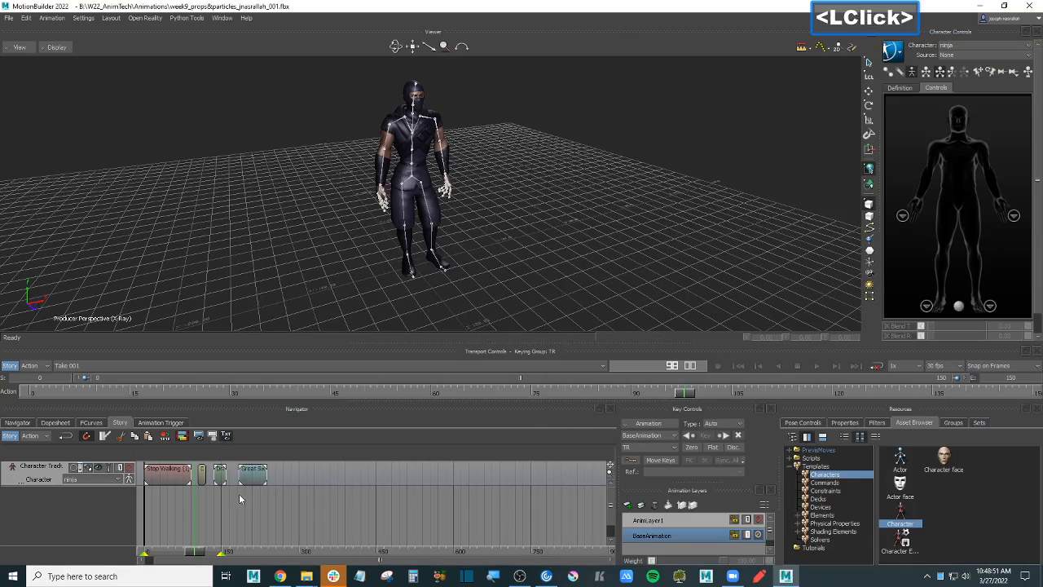
pyautogui.moveTo(254, 510)
pyautogui.keyDown('ctrl'); pyautogui.mouseDown()
pyautogui.moveTo(449, 505)
pyautogui.moveTo(342, 502)
pyautogui.moveTo(334, 479)
pyautogui.mouseUp(); pyautogui.keyUp('ctrl')
pyautogui.press('a')
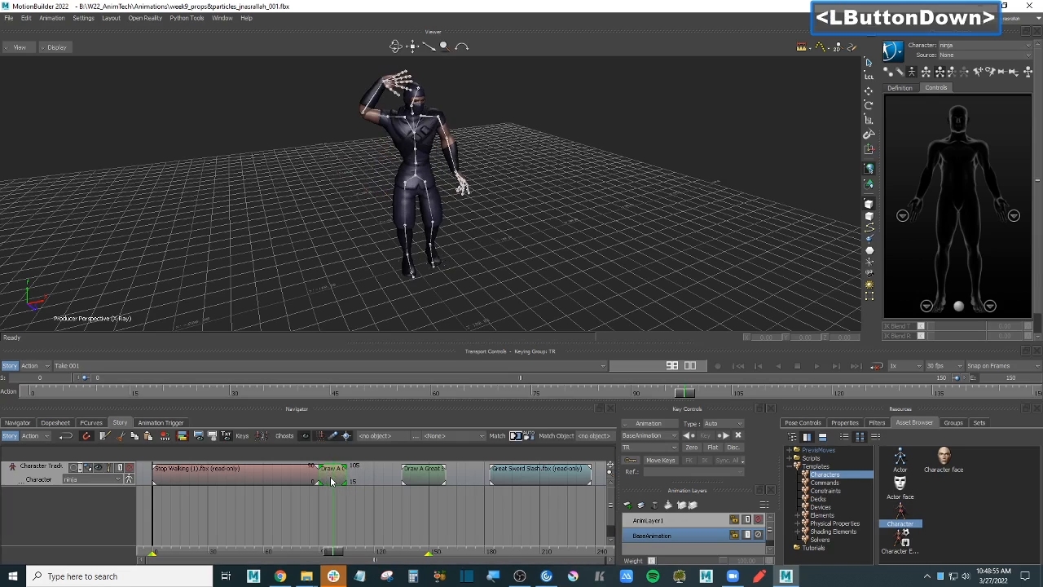
pyautogui.moveTo(410, 479); pyautogui.dragTo(355, 479)
pyautogui.moveTo(513, 479); pyautogui.dragTo(410, 483)
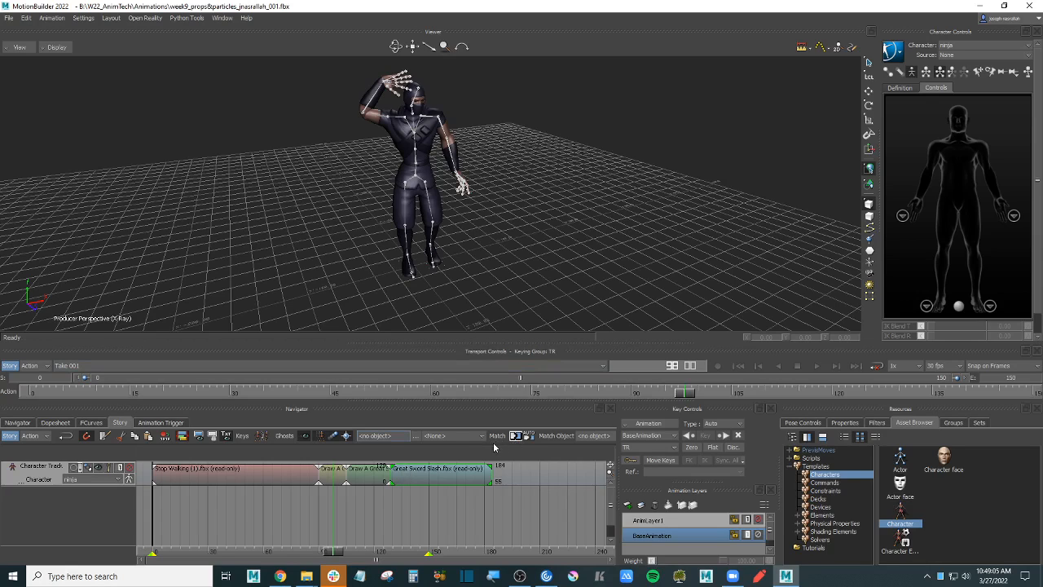
# - Match the sword-draw clip to Stop Walking using the mixamorig:Hips bone as reference
pyautogui.click(560, 220)
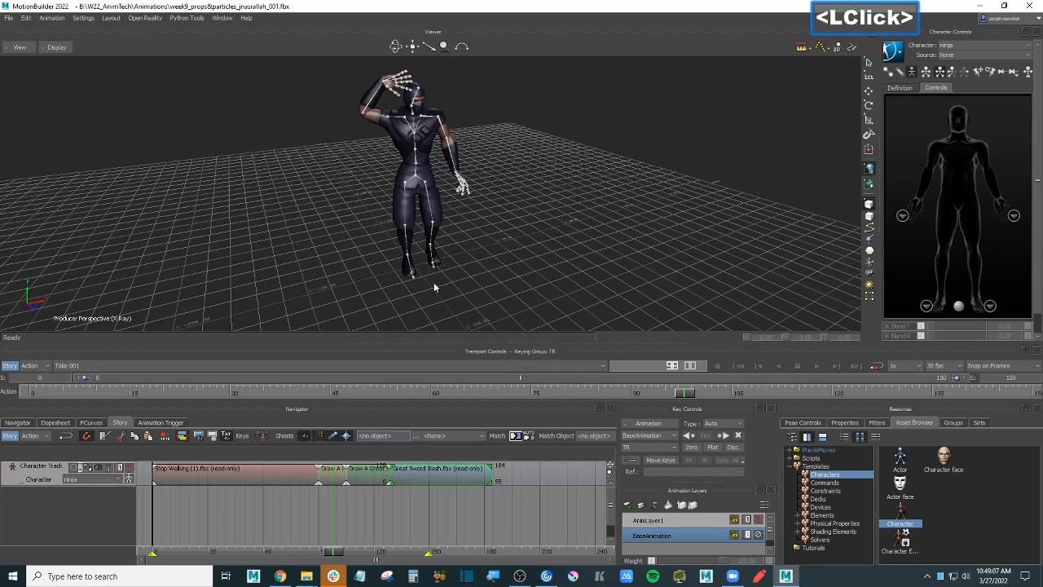
pyautogui.keyDown('ctrl'); pyautogui.moveTo(434, 287); pyautogui.dragTo(415, 176); pyautogui.keyUp('ctrl')
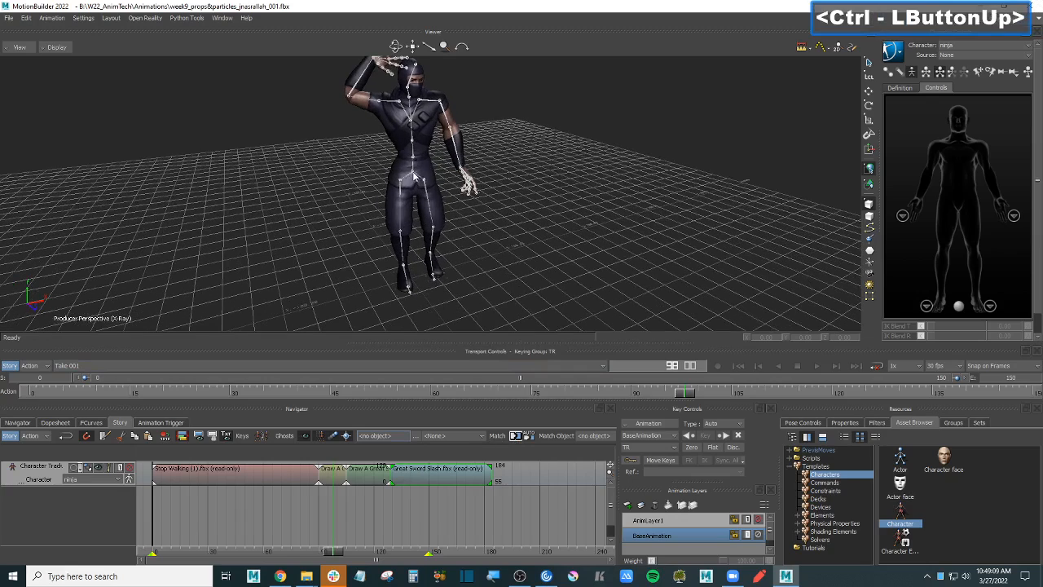
pyautogui.click(413, 175)
pyautogui.click(329, 475)
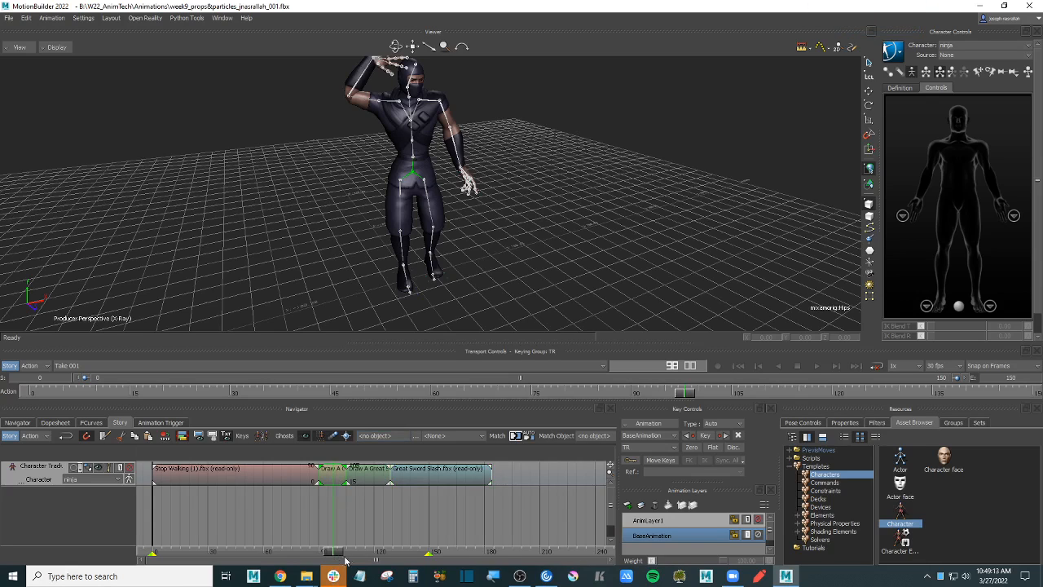
pyautogui.moveTo(337, 553)
pyautogui.mouseDown()
pyautogui.moveTo(317, 552)
pyautogui.moveTo(412, 553)
pyautogui.moveTo(335, 550)
pyautogui.mouseUp()
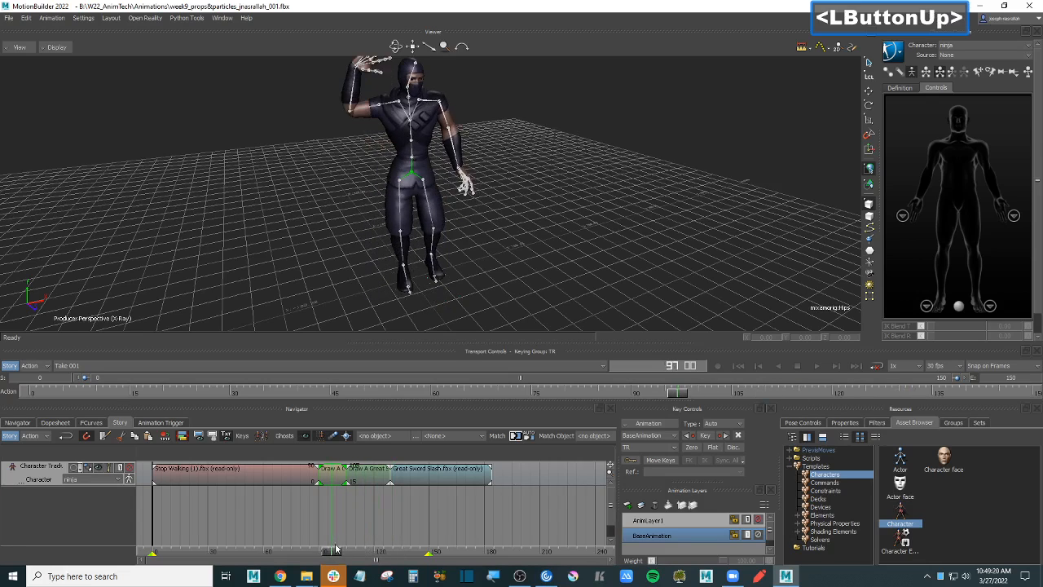
pyautogui.click(299, 479)
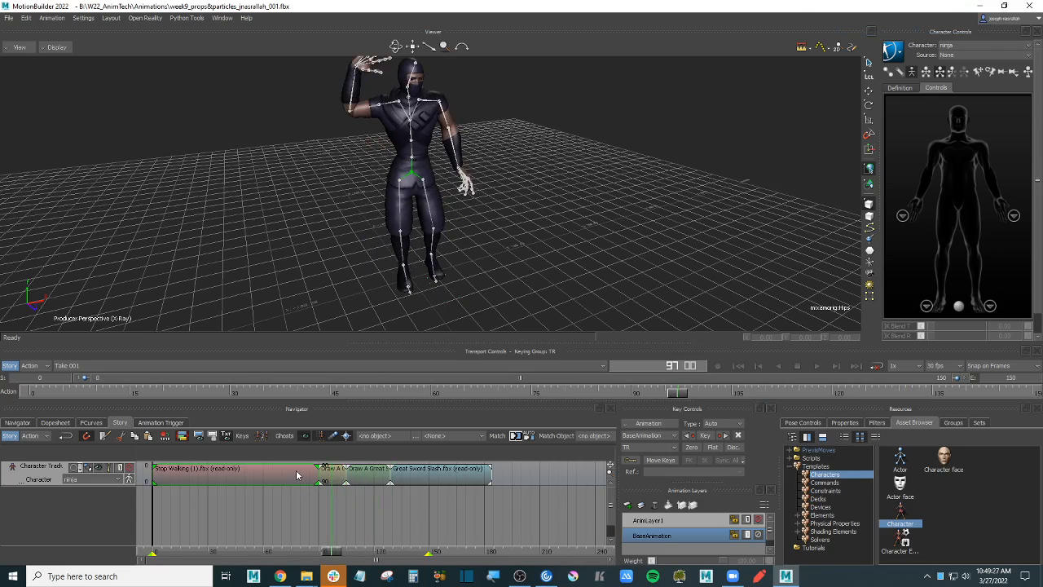
pyautogui.click(515, 436)
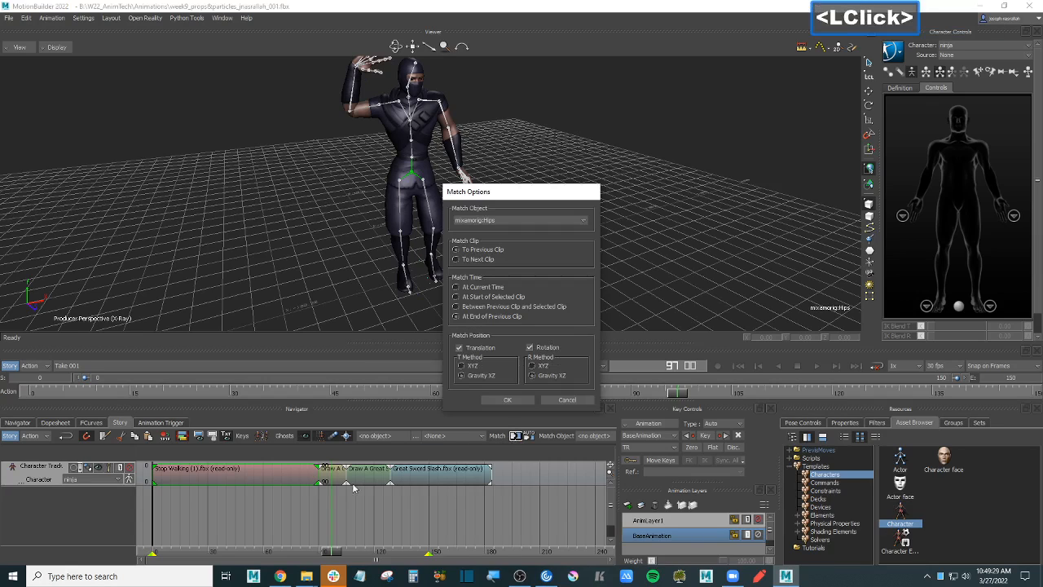
# - Match Stop Walking to the next clip at its start, translation only, without rotation
pyautogui.click(470, 261)
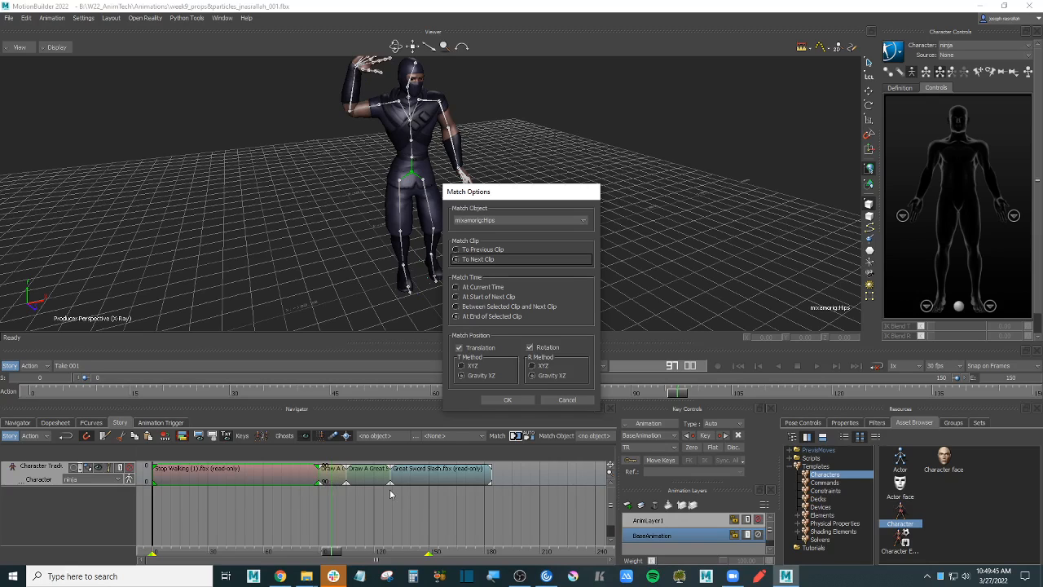
pyautogui.click(484, 298)
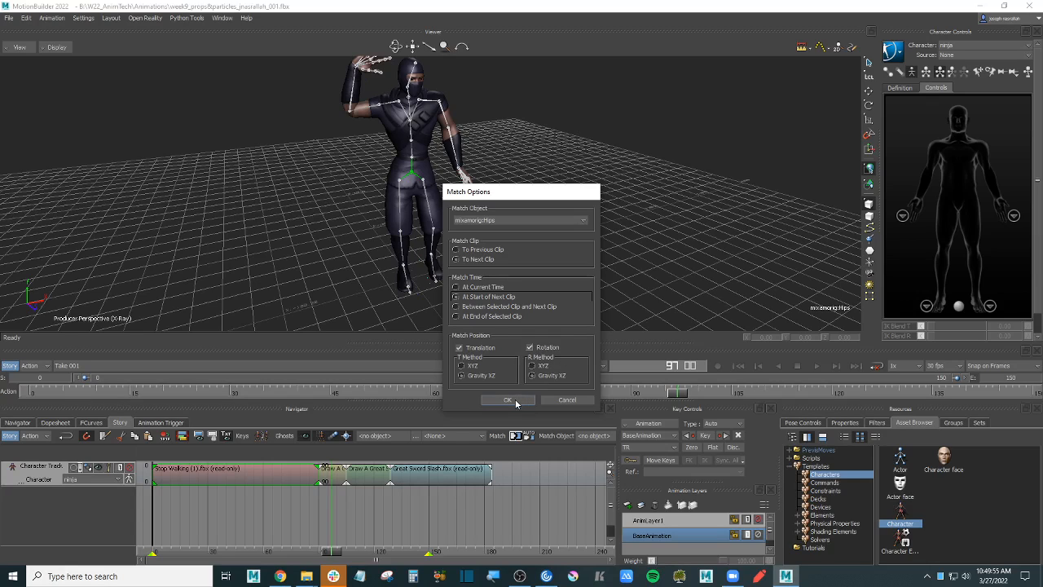
pyautogui.click(531, 348)
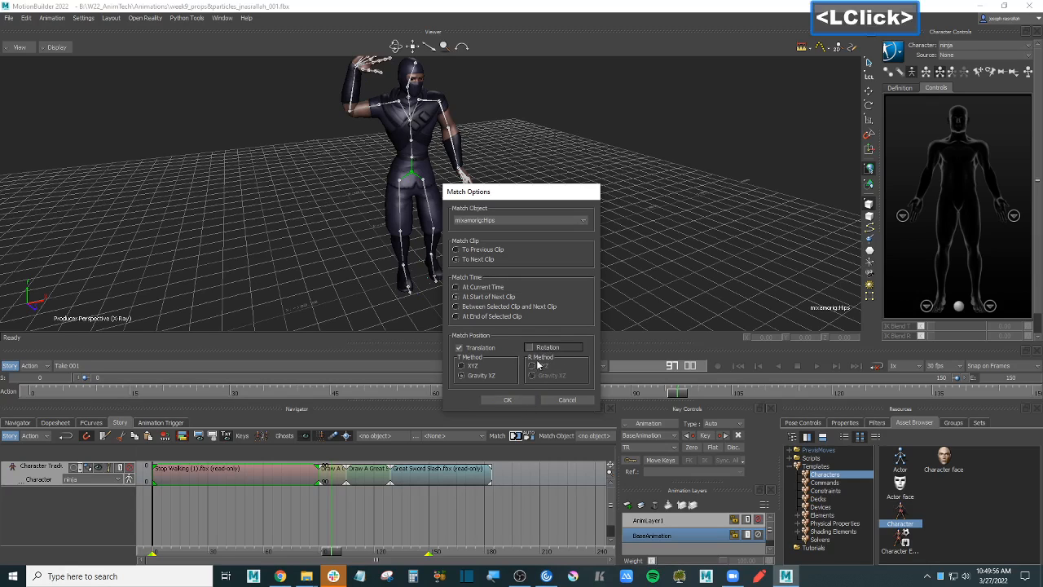
pyautogui.click(517, 401)
pyautogui.moveTo(336, 551)
pyautogui.mouseDown()
pyautogui.moveTo(155, 550)
pyautogui.moveTo(348, 544)
pyautogui.moveTo(337, 545)
pyautogui.mouseUp()
# - Match the Draw A Great Sword clip to the previous clip at its end
pyautogui.click(367, 474)
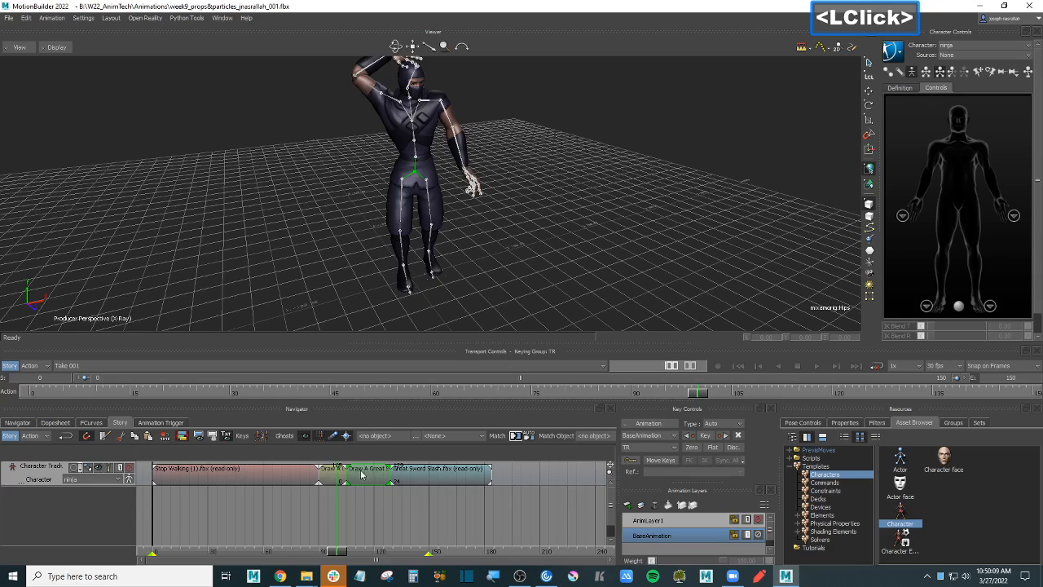
pyautogui.click(515, 435)
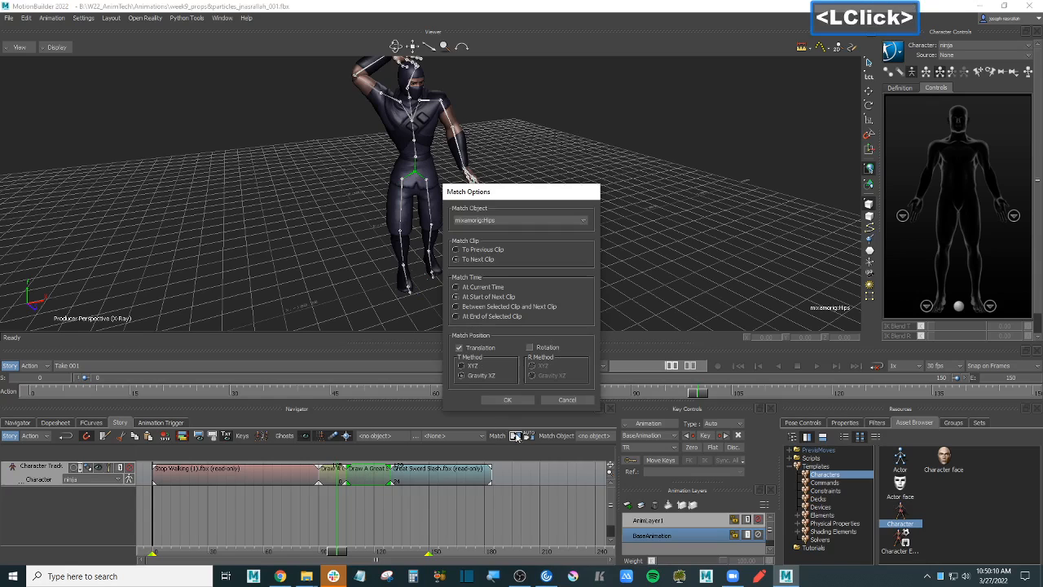
pyautogui.click(492, 251)
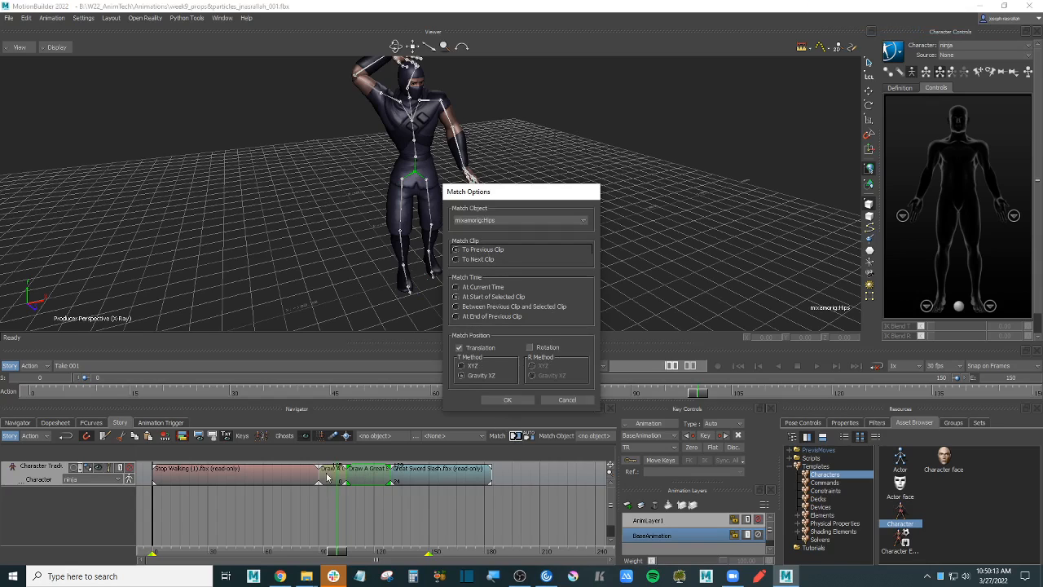
pyautogui.click(489, 317)
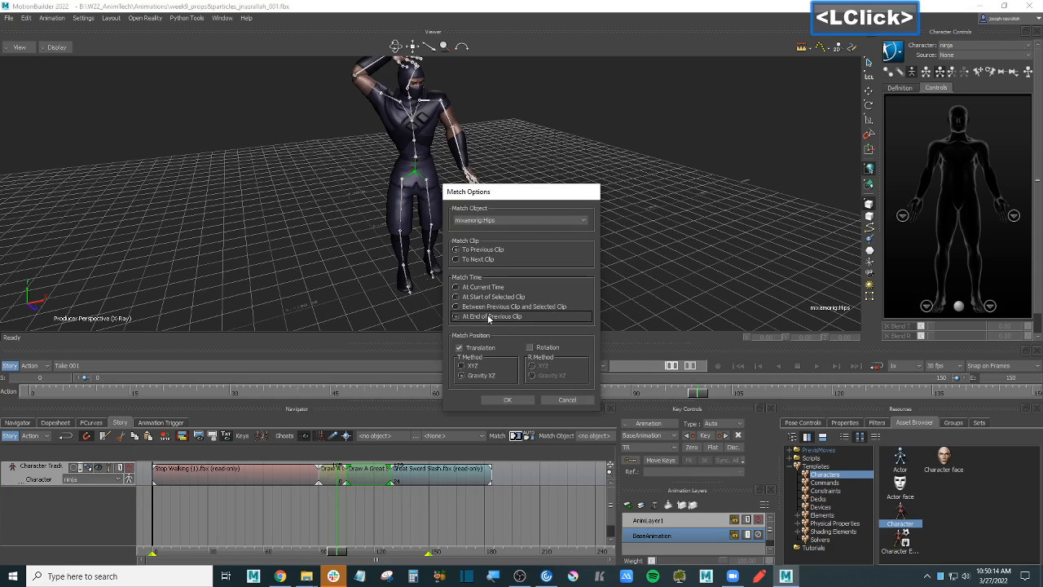
pyautogui.click(507, 401)
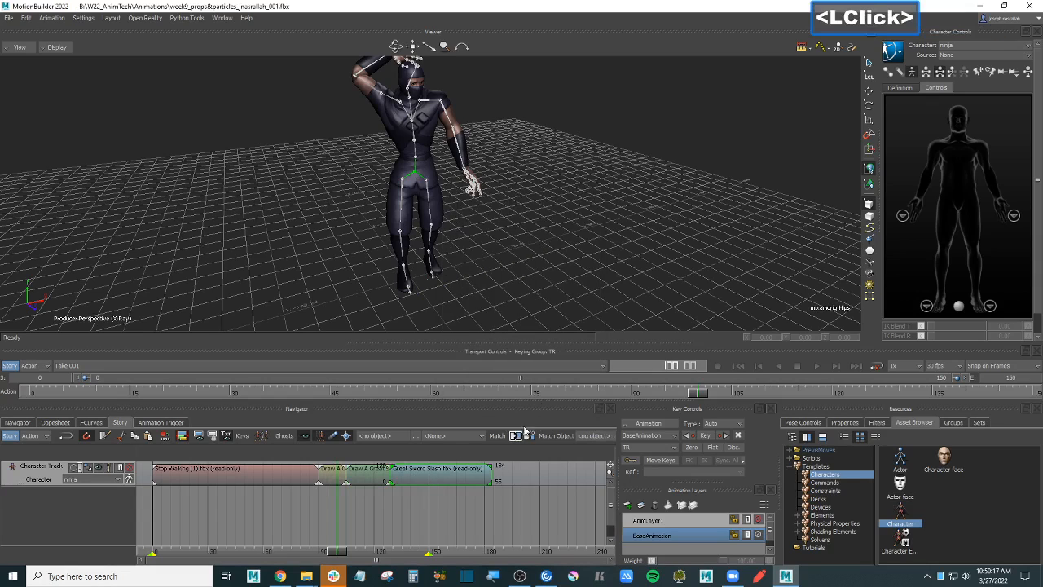
pyautogui.click(515, 436)
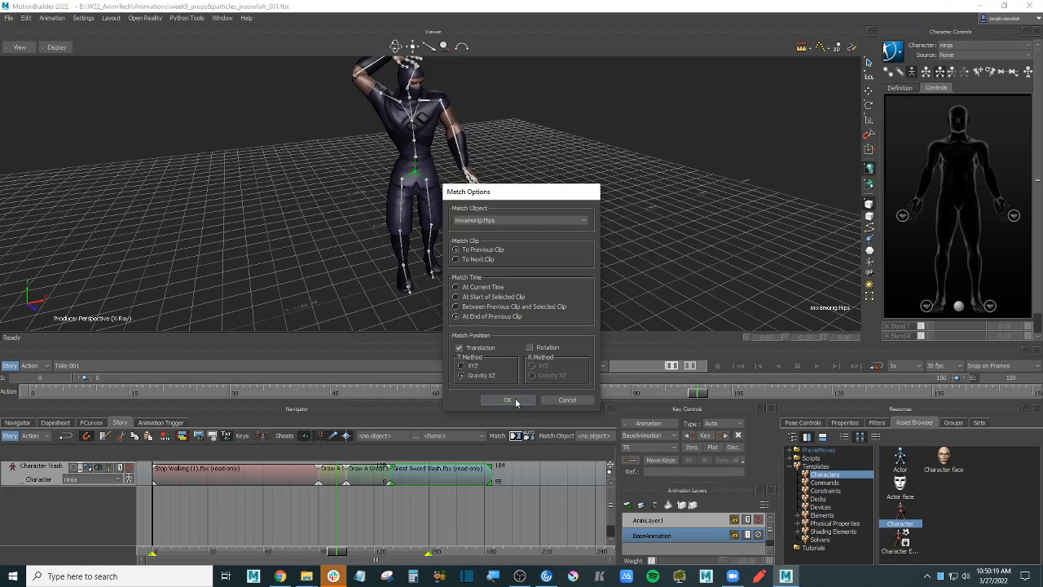
pyautogui.click(514, 401)
pyautogui.click(332, 553)
# - Move the Draw A Great Sword clip's start earlier on the Story track to blend with the walk
pyautogui.moveTo(332, 553)
pyautogui.mouseDown()
pyautogui.moveTo(306, 552)
pyautogui.moveTo(457, 550)
pyautogui.moveTo(228, 552)
pyautogui.moveTo(332, 552)
pyautogui.moveTo(308, 550)
pyautogui.mouseUp()
pyautogui.keyDown('ctrl'); pyautogui.moveTo(328, 509); pyautogui.dragTo(374, 502); pyautogui.keyUp('ctrl')
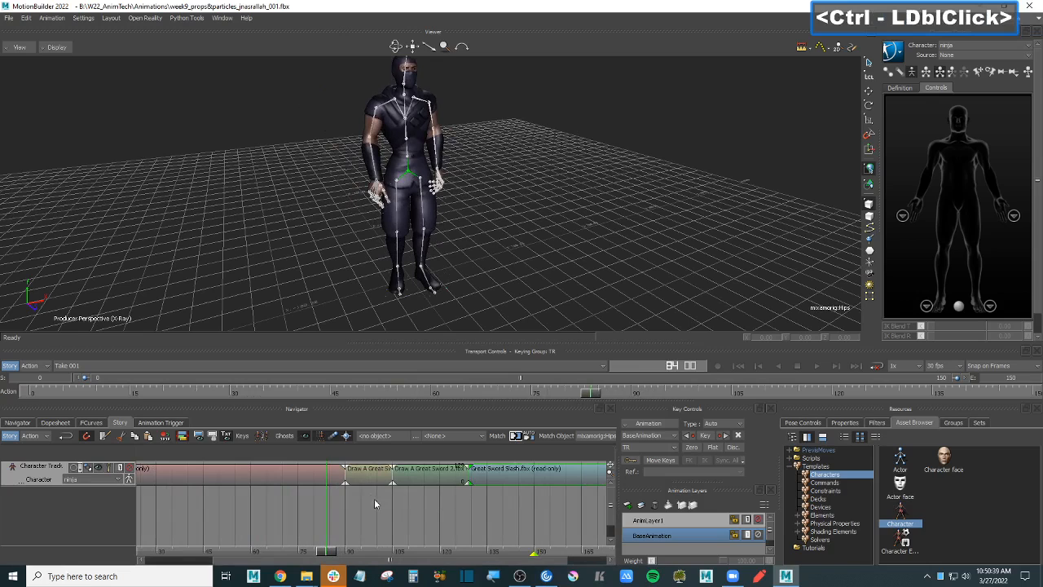
pyautogui.click(355, 479)
pyautogui.moveTo(337, 551); pyautogui.dragTo(275, 546)
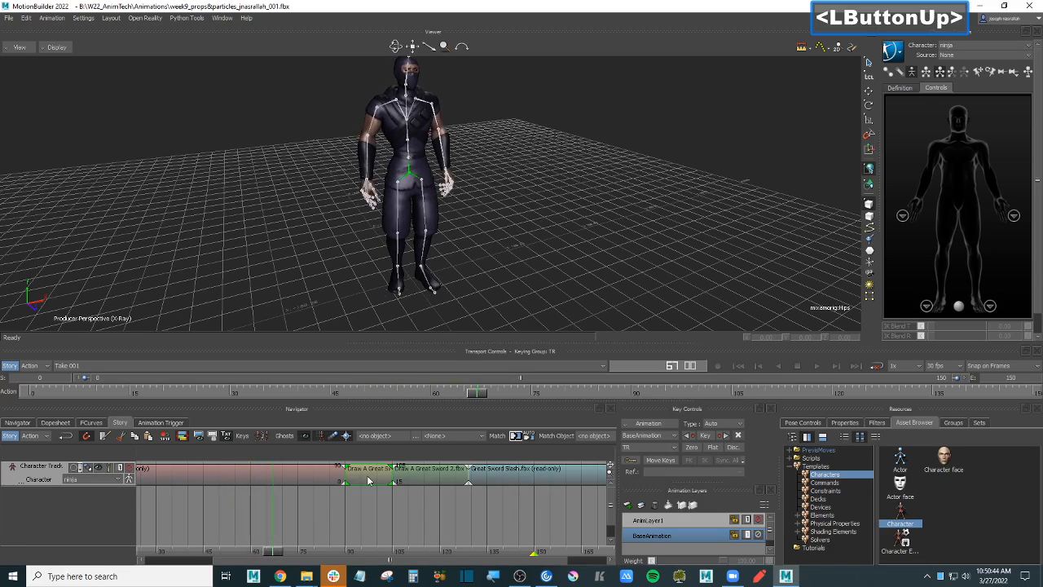
pyautogui.moveTo(367, 481); pyautogui.dragTo(263, 492)
pyautogui.hotkey('ctrl', 'z')
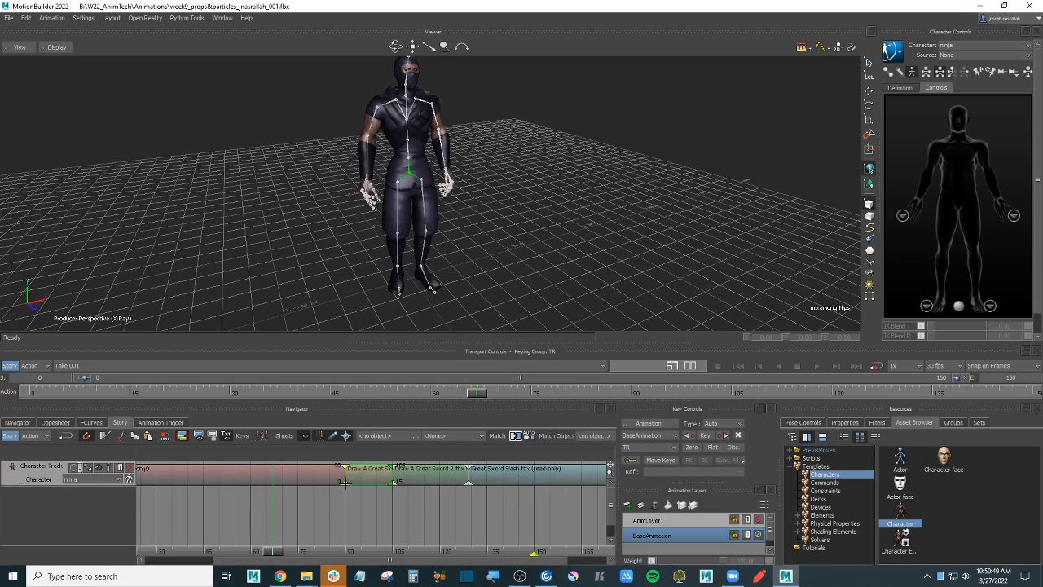
pyautogui.moveTo(345, 481); pyautogui.dragTo(258, 494)
pyautogui.moveTo(273, 551); pyautogui.dragTo(210, 549)
# - Switch the viewer to Models Only display and play the blended animation
pyautogui.scroll(-2, 582, 250)
pyautogui.hotkey('ctrl', 'a')
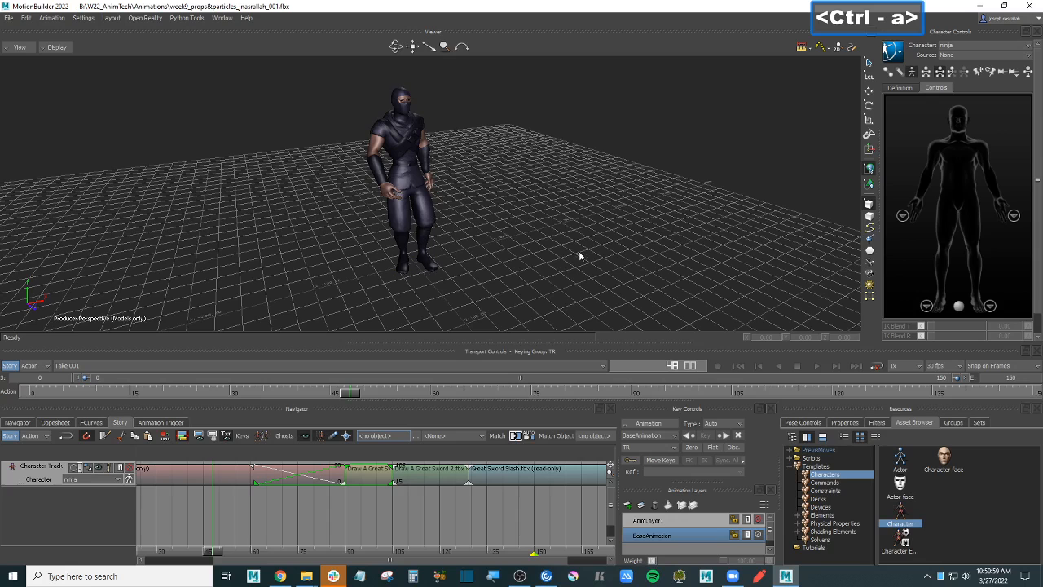
pyautogui.keyDown('ctrl'); pyautogui.moveTo(579, 251); pyautogui.dragTo(574, 217); pyautogui.keyUp('ctrl')
pyautogui.hotkey('ctrl', 'space')
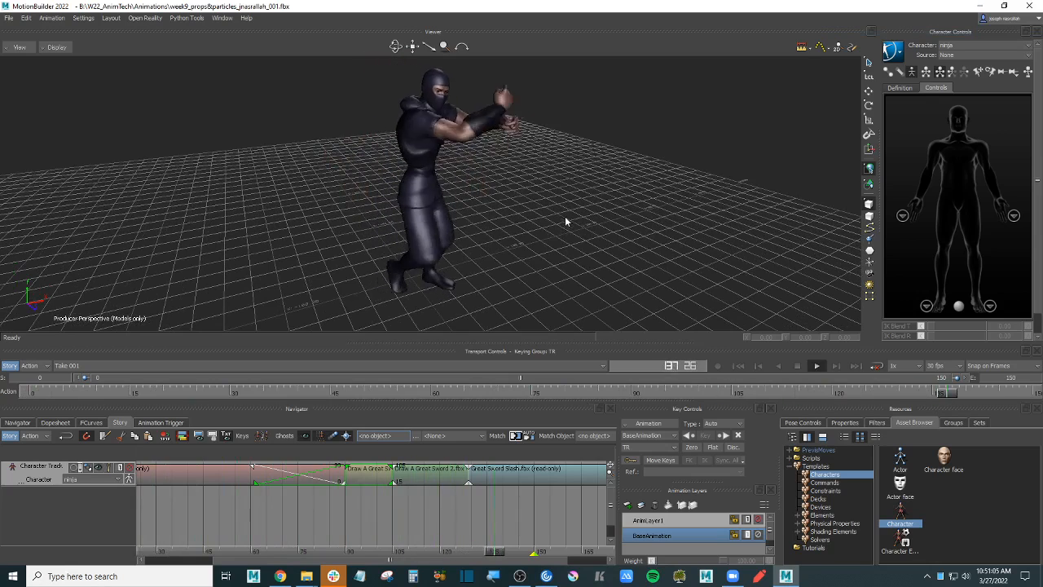
# - Set the scene's end frame to 184
pyautogui.keyDown('ctrl'); pyautogui.moveTo(449, 521); pyautogui.dragTo(362, 516); pyautogui.keyUp('ctrl')
pyautogui.keyDown('shift'); pyautogui.moveTo(489, 514); pyautogui.dragTo(392, 520); pyautogui.keyUp('shift')
pyautogui.click(461, 474)
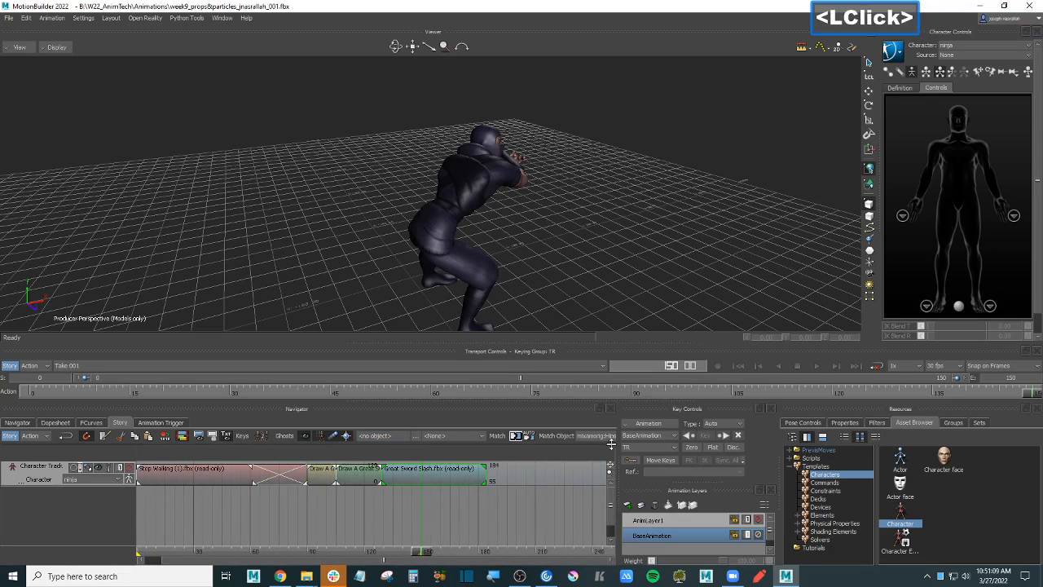
pyautogui.click(1024, 377)
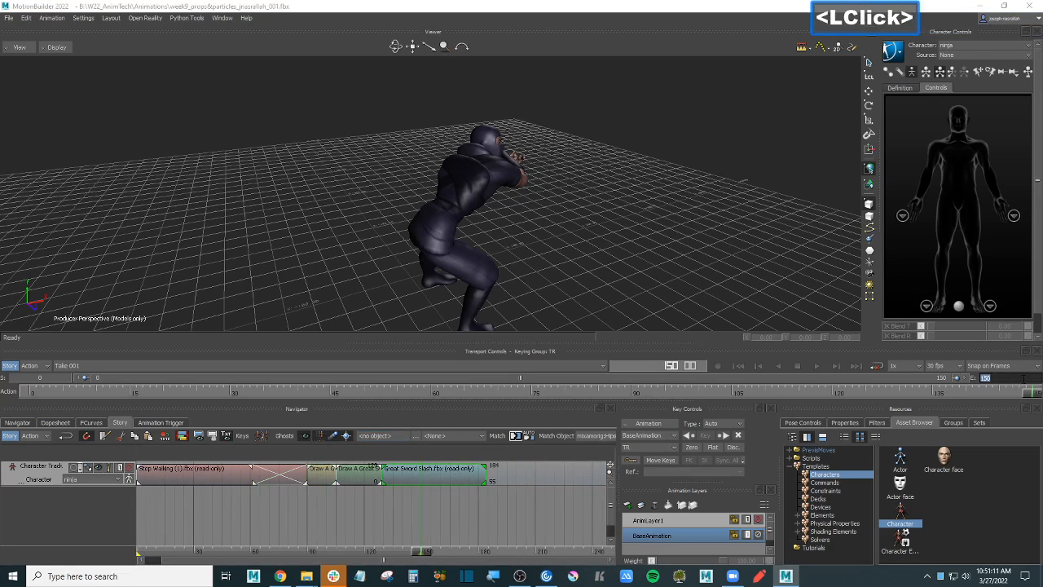
pyautogui.write('1874')
pyautogui.press('BackSpace')
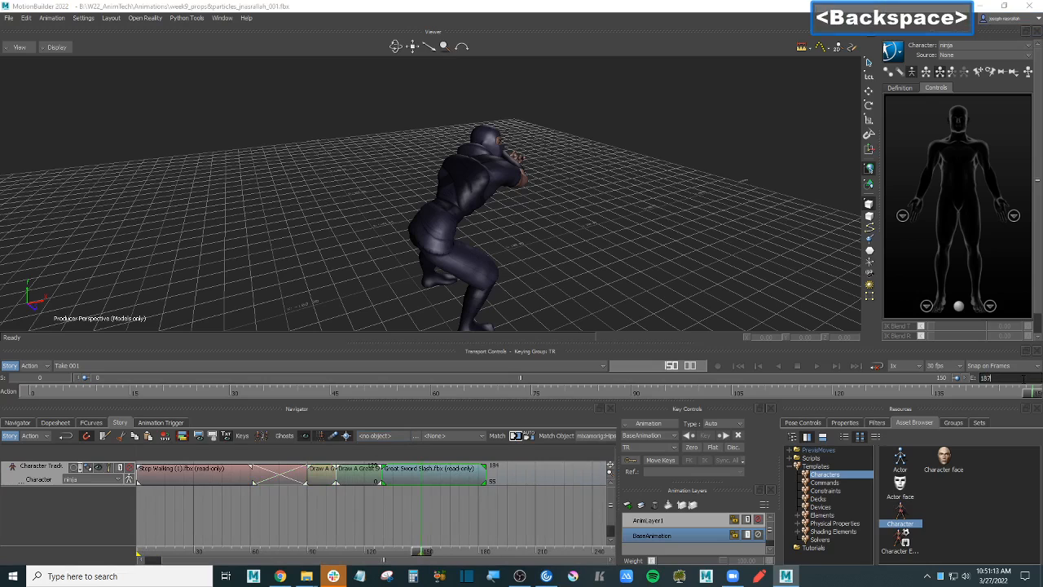
pyautogui.write('4')
pyautogui.press('Return')
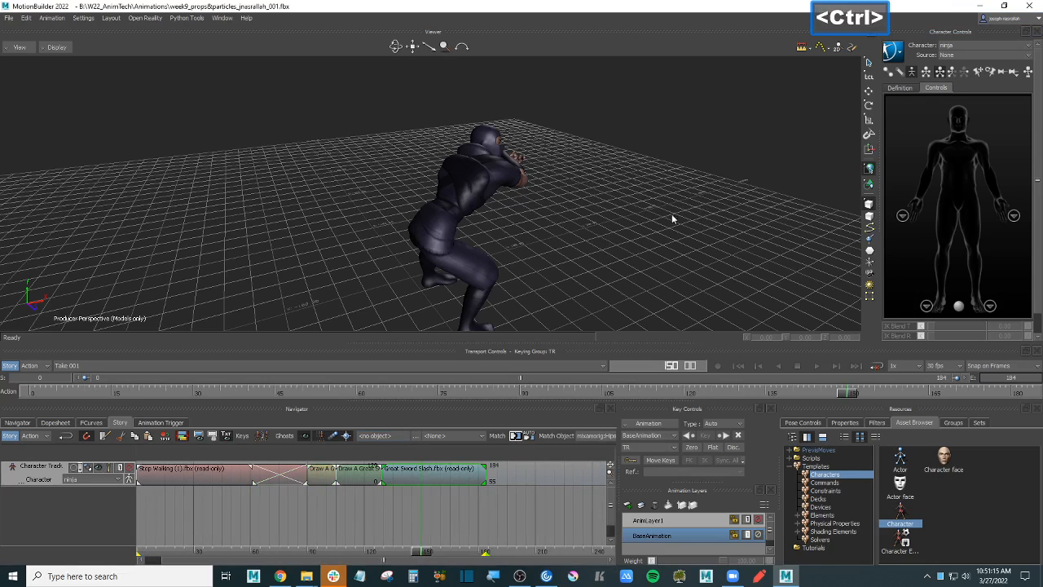
# - Play the full sequence from the start and fit all clips in the Story view
pyautogui.keyDown('shift'); pyautogui.moveTo(671, 213); pyautogui.dragTo(676, 236); pyautogui.keyUp('shift')
pyautogui.click(741, 367)
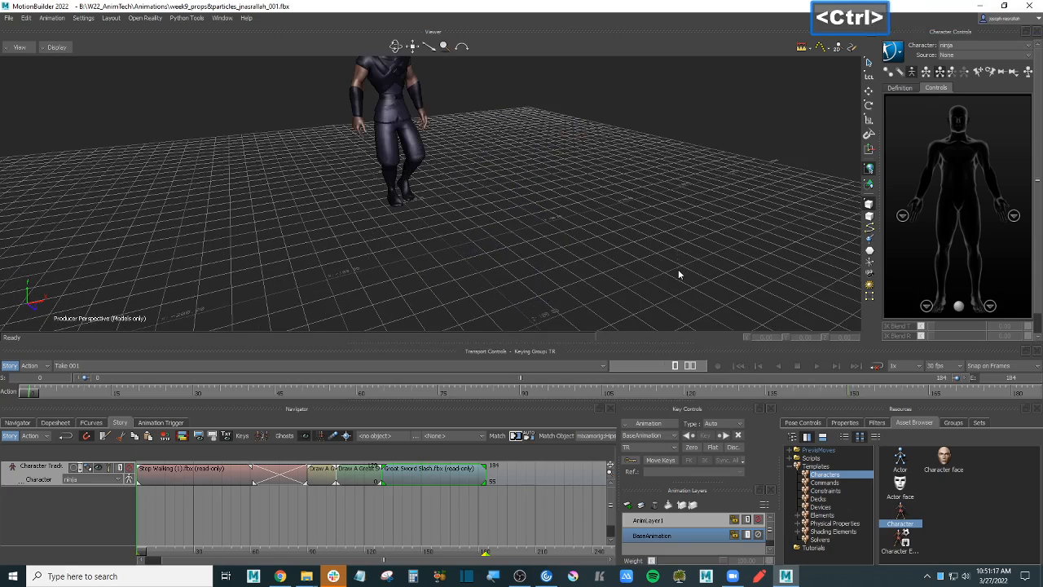
pyautogui.hotkey('ctrl', 'space')
pyautogui.keyDown('shift'); pyautogui.moveTo(619, 220); pyautogui.dragTo(631, 250); pyautogui.keyUp('shift')
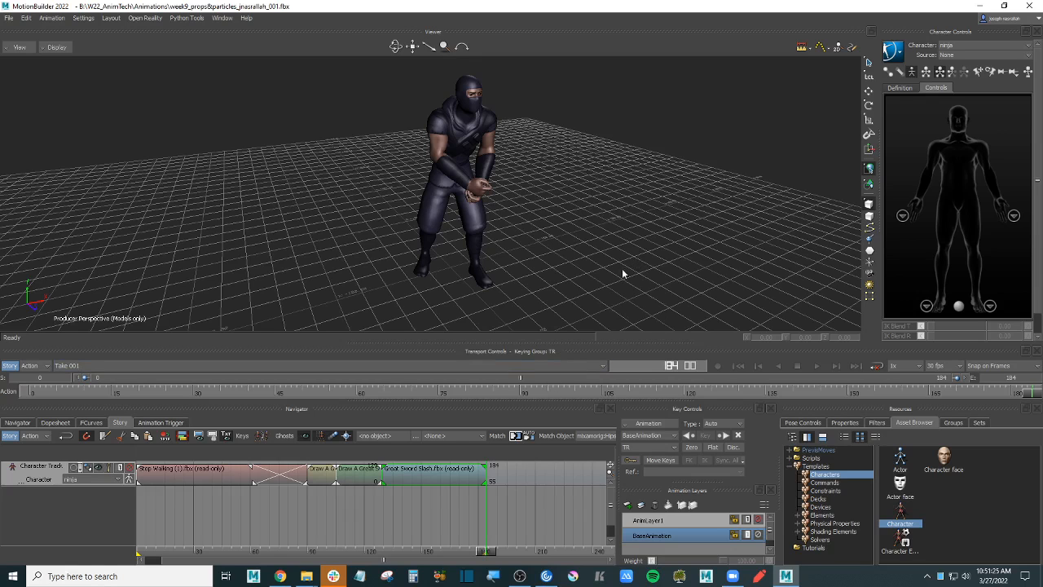
pyautogui.keyDown('shift'); pyautogui.moveTo(622, 274); pyautogui.dragTo(575, 314); pyautogui.keyUp('shift')
pyautogui.click(284, 504)
pyautogui.press('a')
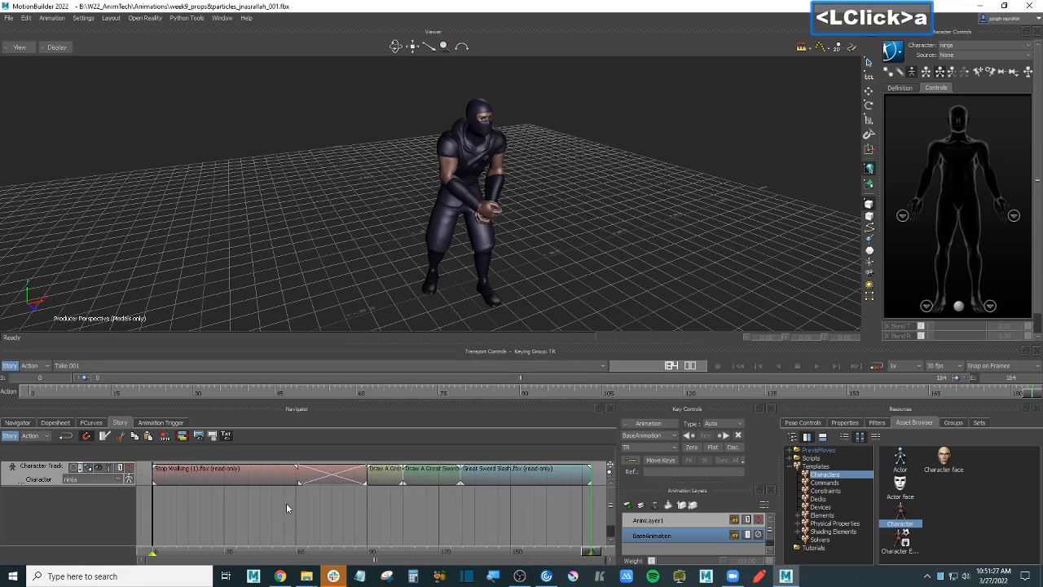
pyautogui.click(897, 54)
# - Plot the Story animation to the skeleton, then to a new FK/IK control rig, and play it with Story off
pyautogui.moveTo(931, 113)
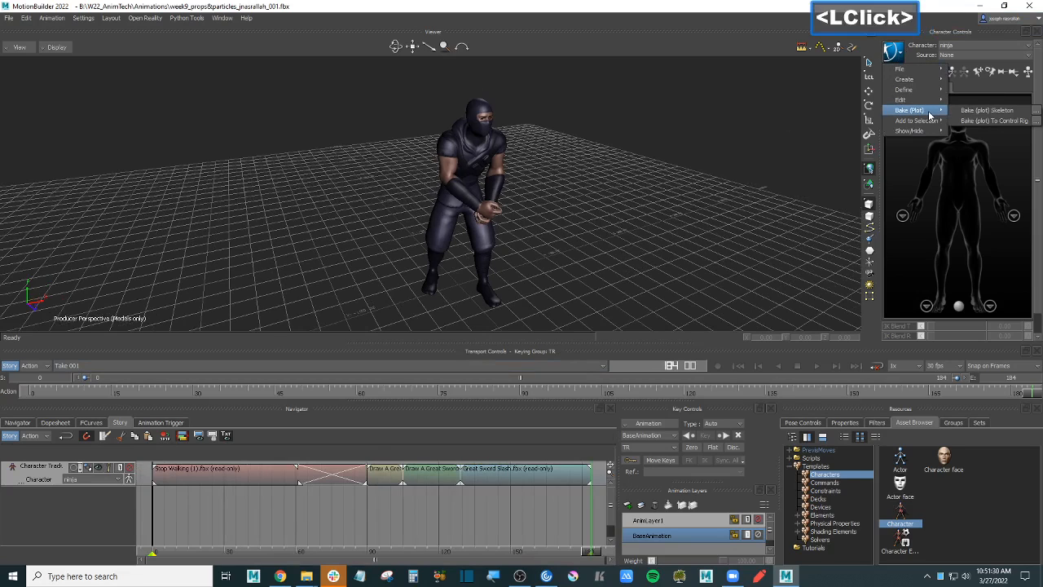
pyautogui.click(998, 111)
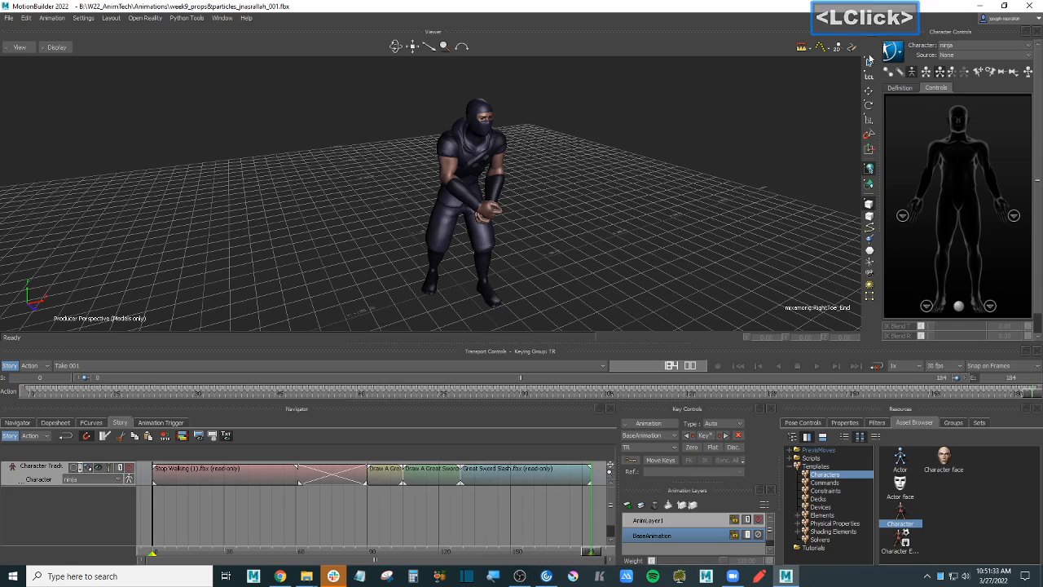
pyautogui.click(898, 54)
pyautogui.moveTo(921, 111)
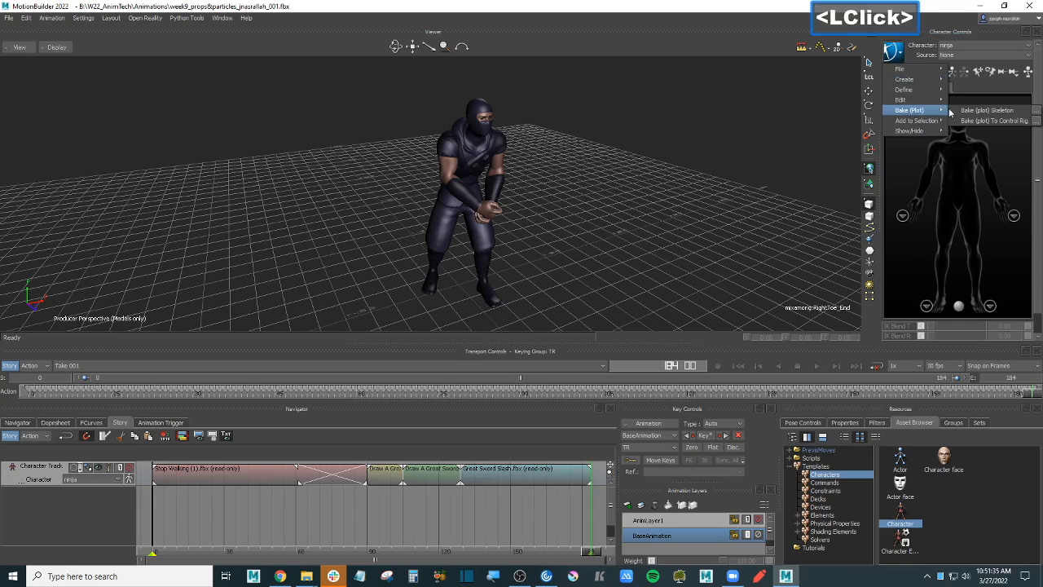
pyautogui.click(999, 121)
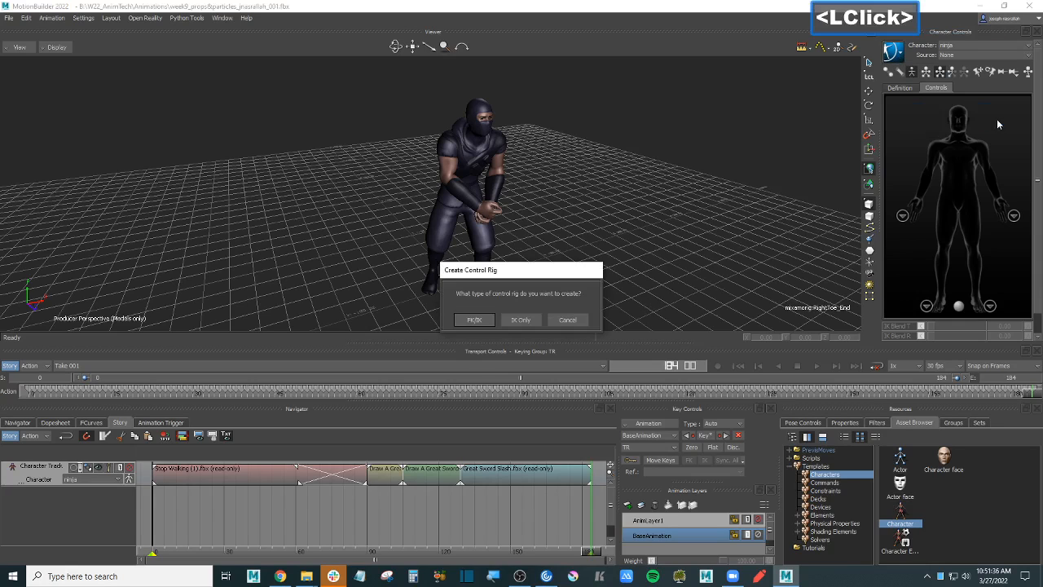
pyautogui.click(474, 321)
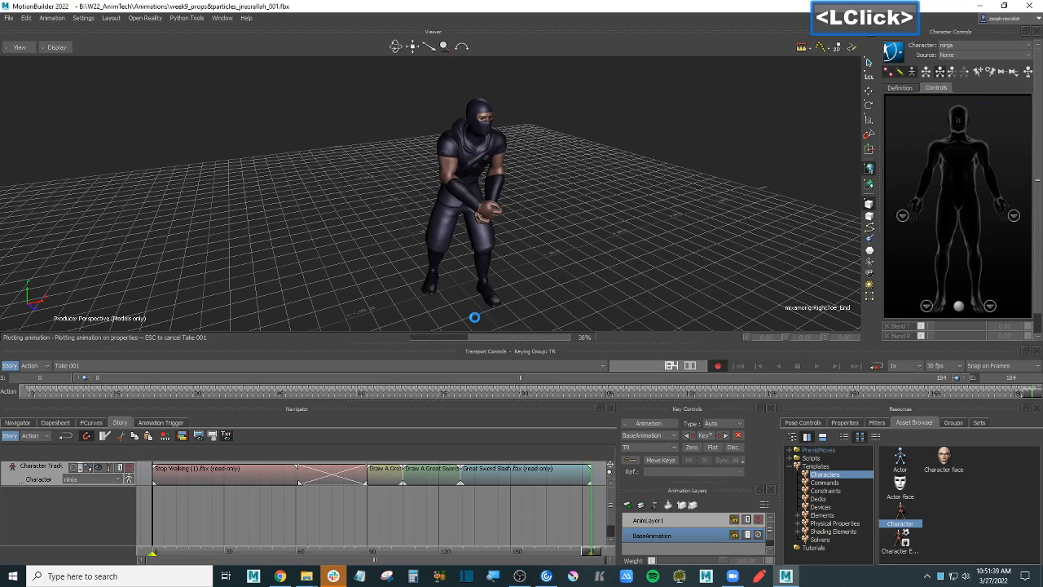
pyautogui.click(10, 366)
pyautogui.hotkey('ctrl', 'space')
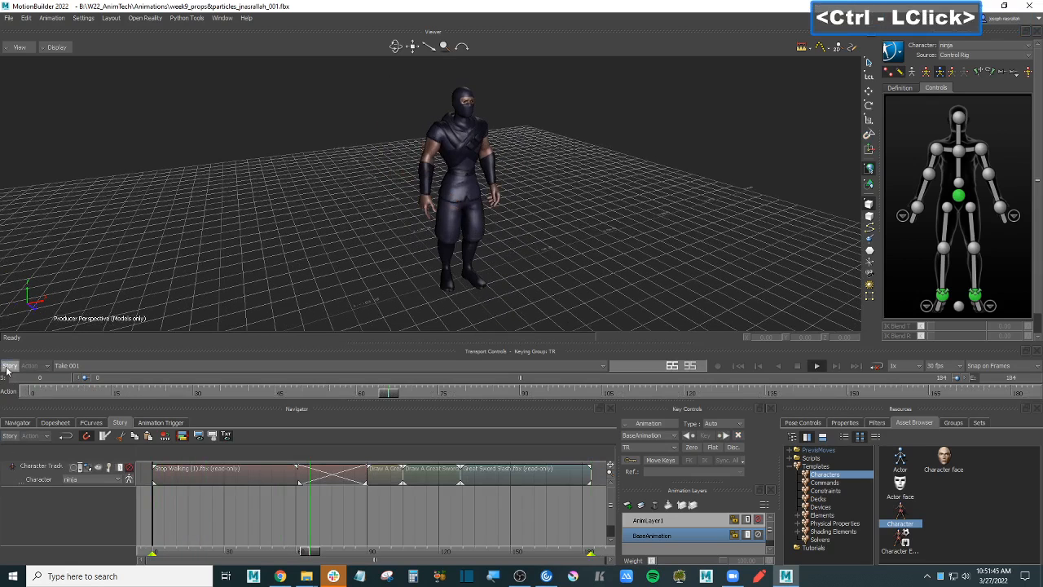
# - Play and orbit to review the plotted control-rig motion, return to frame one, and save the week9 props&particles scene
pyautogui.keyDown('ctrl'); pyautogui.keyDown('shift'); pyautogui.moveTo(628, 208); pyautogui.dragTo(606, 207); pyautogui.keyUp('shift'); pyautogui.keyUp('ctrl')
pyautogui.hotkey('ctrl', 'space')
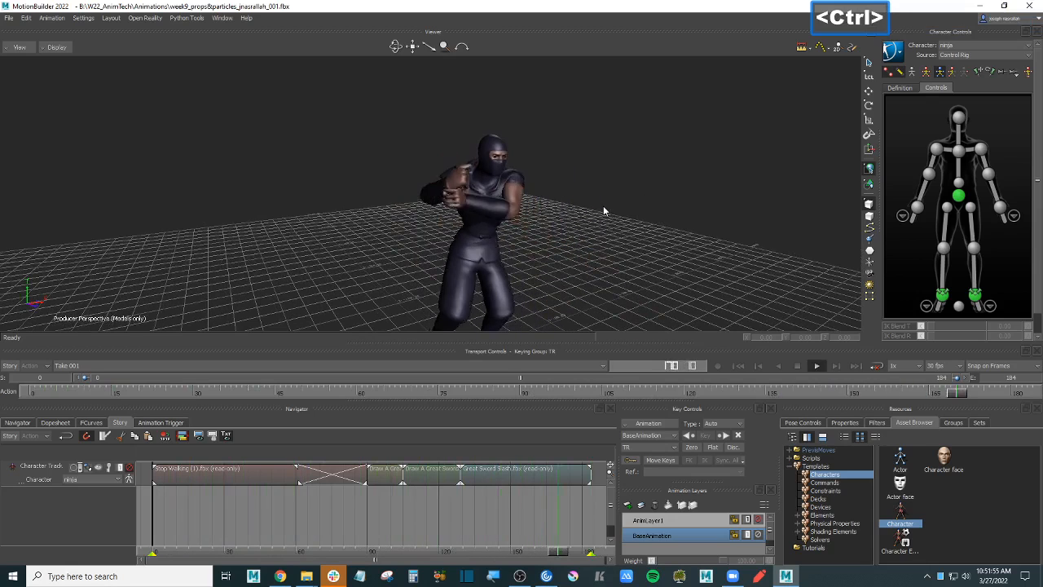
pyautogui.hotkey('ctrl', 'space')
pyautogui.hotkey('ctrl', 'Home')
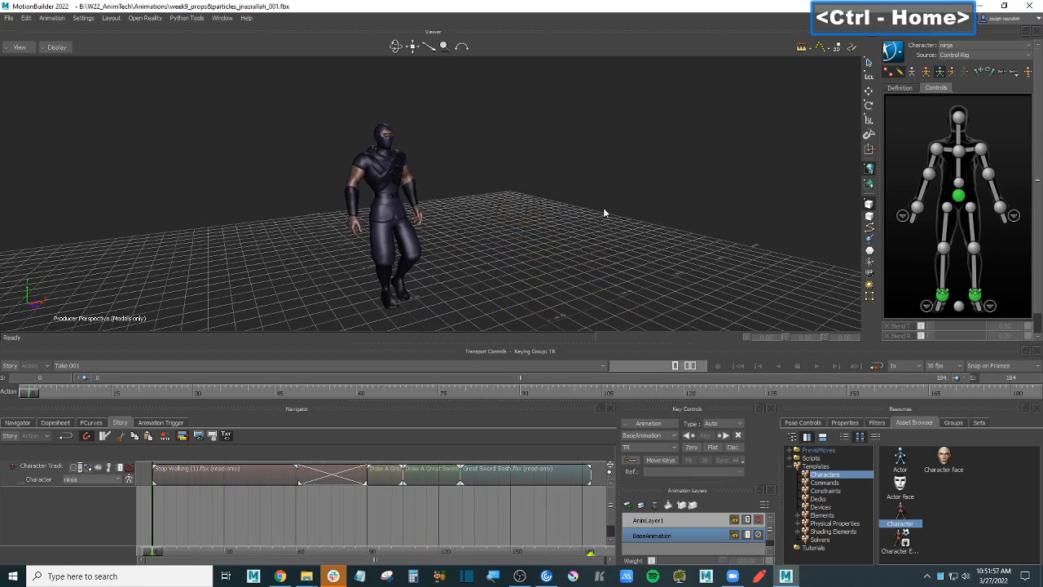
pyautogui.hotkey('ctrl', 'a')
pyautogui.hotkey('ctrl', 'a')
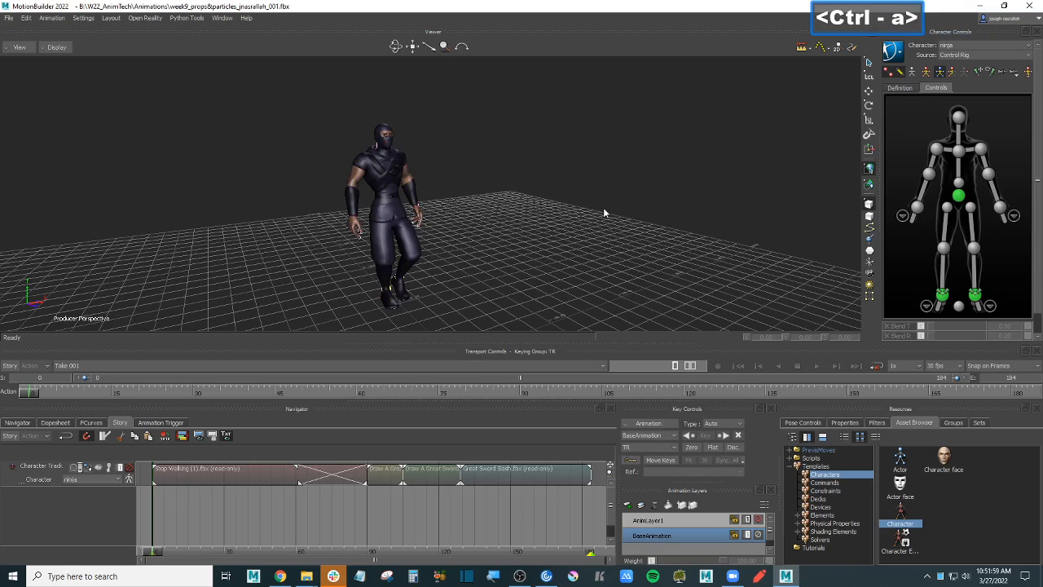
pyautogui.hotkey('ctrl', 's')
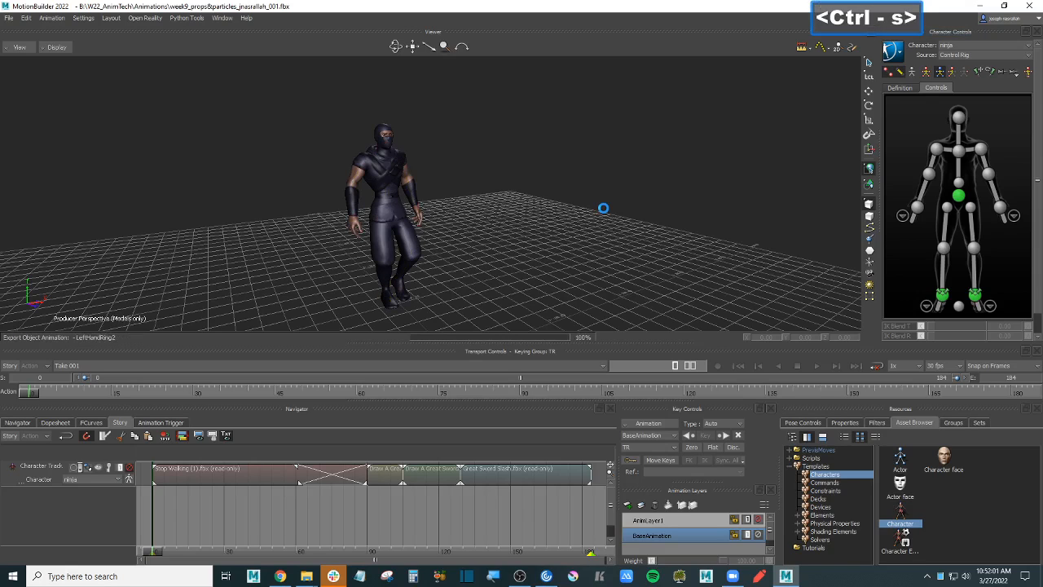
# - Bring Chrome forward from Moodle's Week 9 assignment and switch to the Sketchfab katana model tab
pyautogui.click(518, 579)
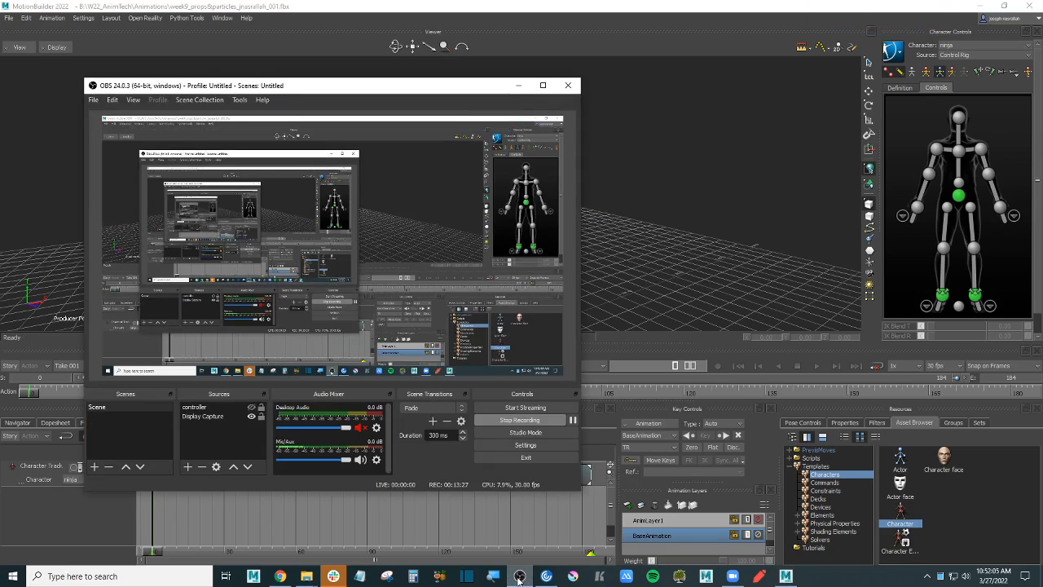
pyautogui.click(518, 579)
pyautogui.click(280, 576)
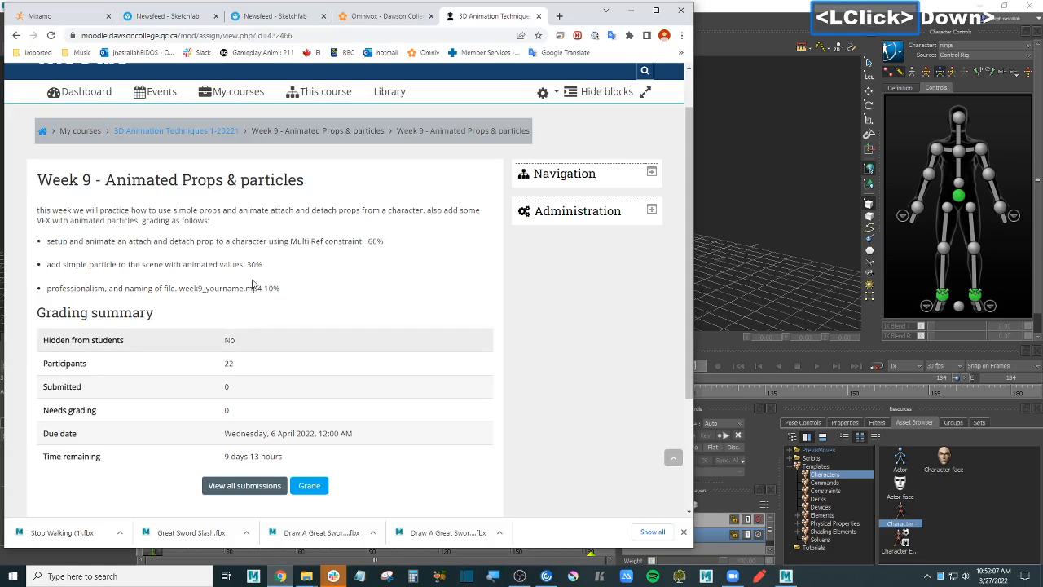
pyautogui.click(181, 18)
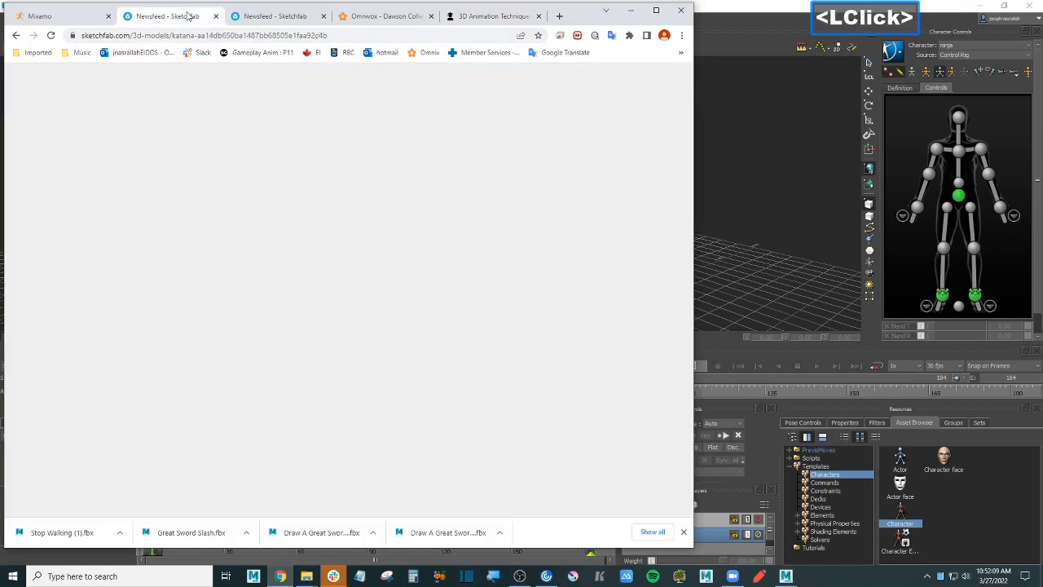
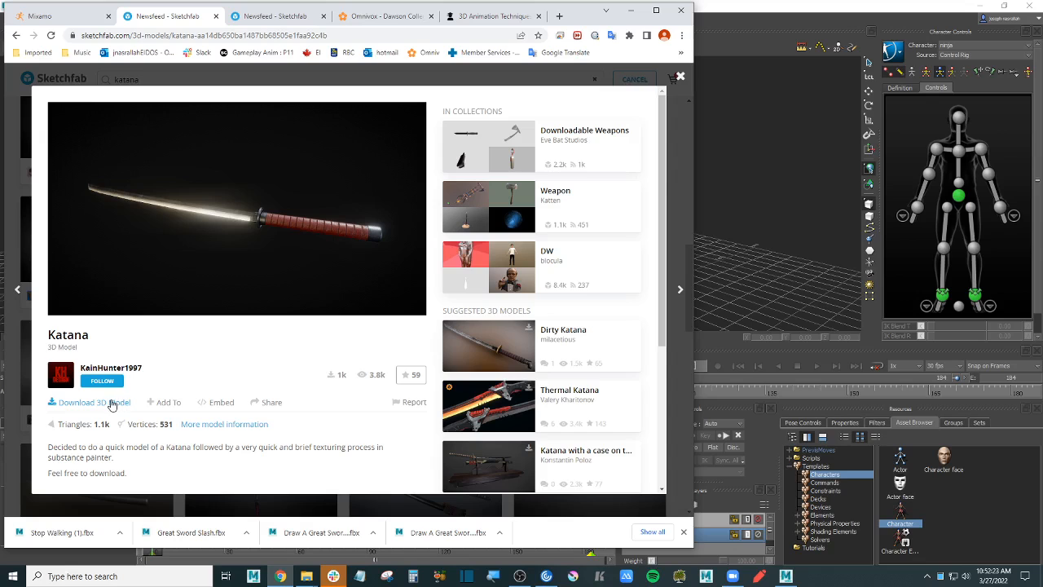
# - Open the Katana model page on Sketchfab and download its Original format (fbx) as katana.zip
pyautogui.click(681, 77)
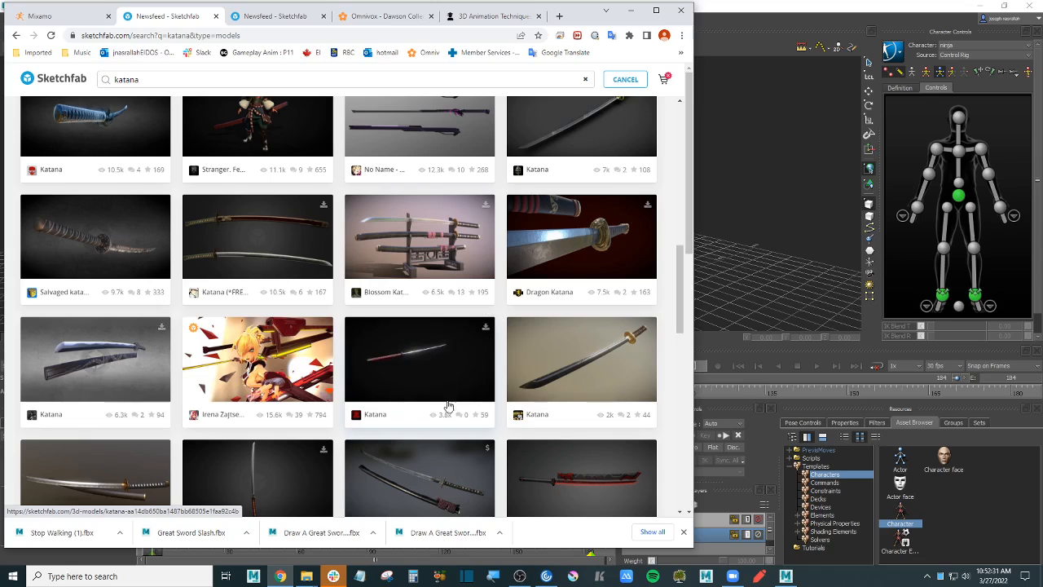
pyautogui.click(431, 359)
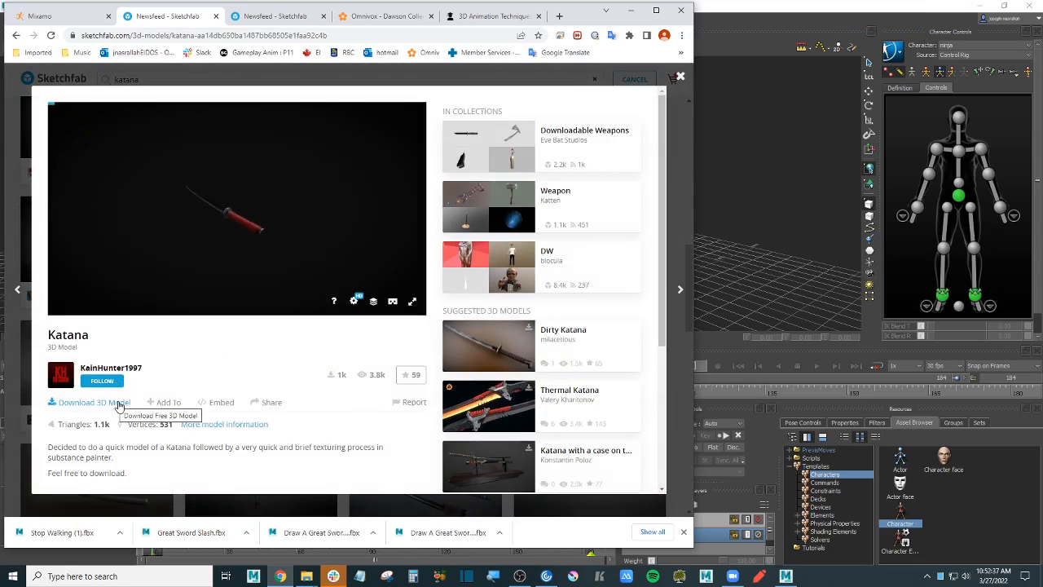
pyautogui.click(118, 402)
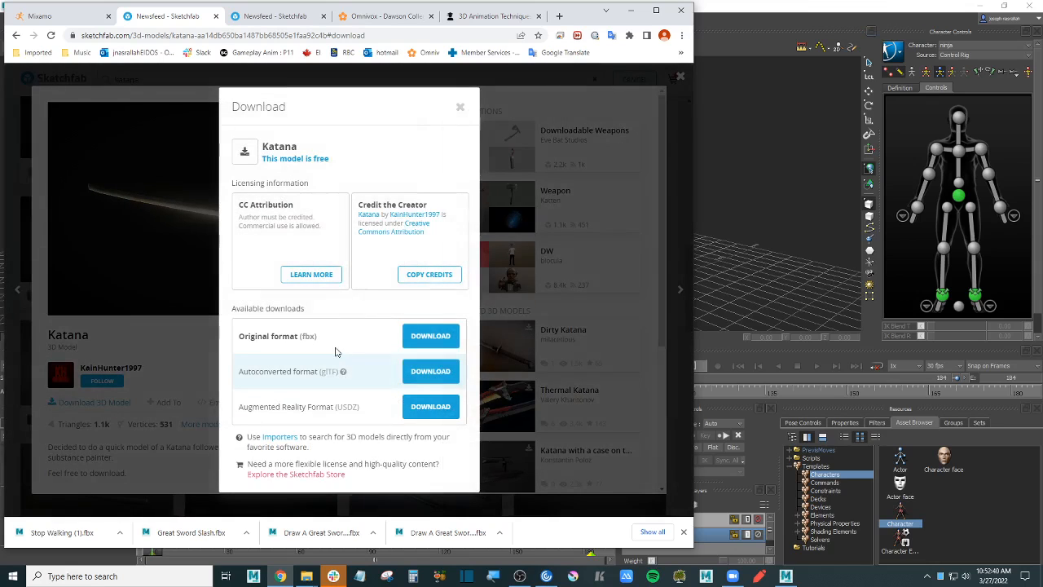
pyautogui.click(436, 335)
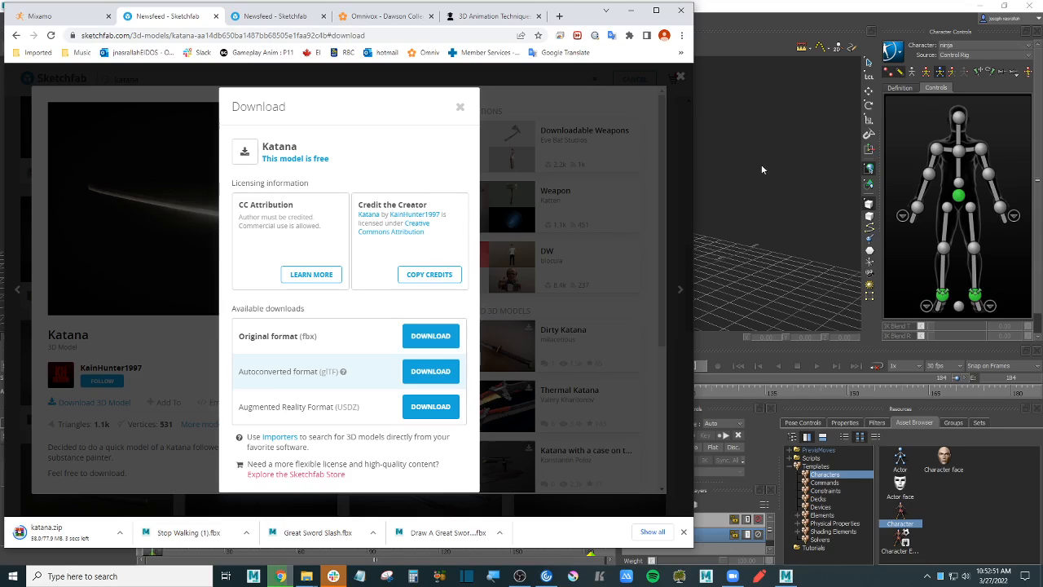
# - Delete Stop Walking.fbx from the personal Downloads folder
pyautogui.click(781, 146)
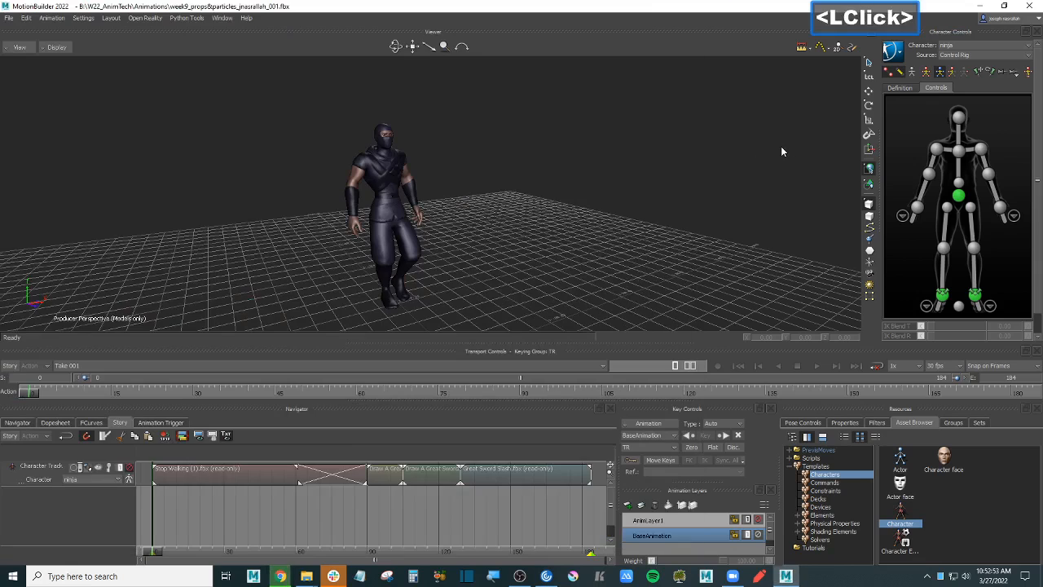
pyautogui.click(308, 581)
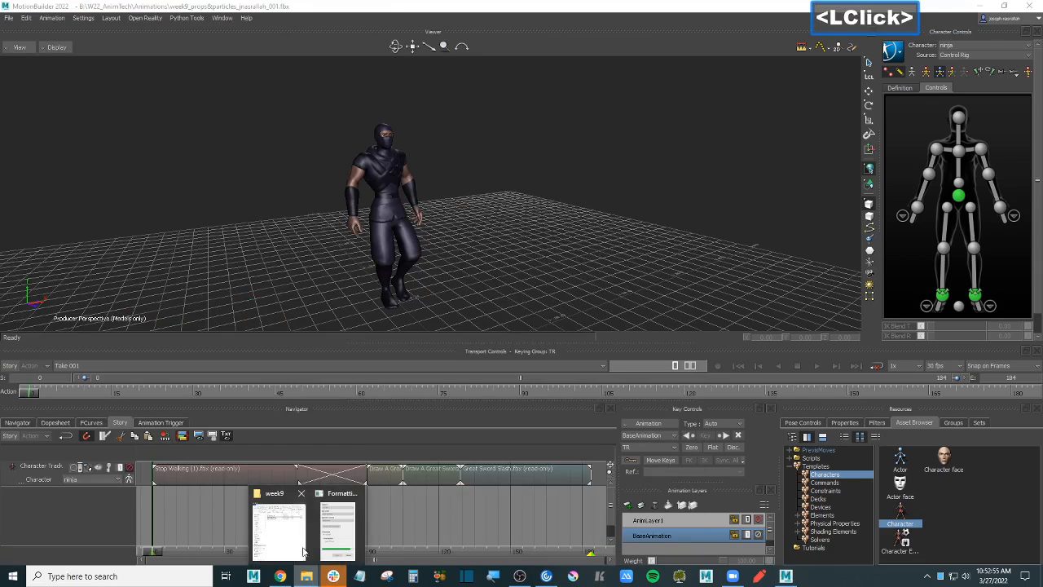
pyautogui.click(281, 522)
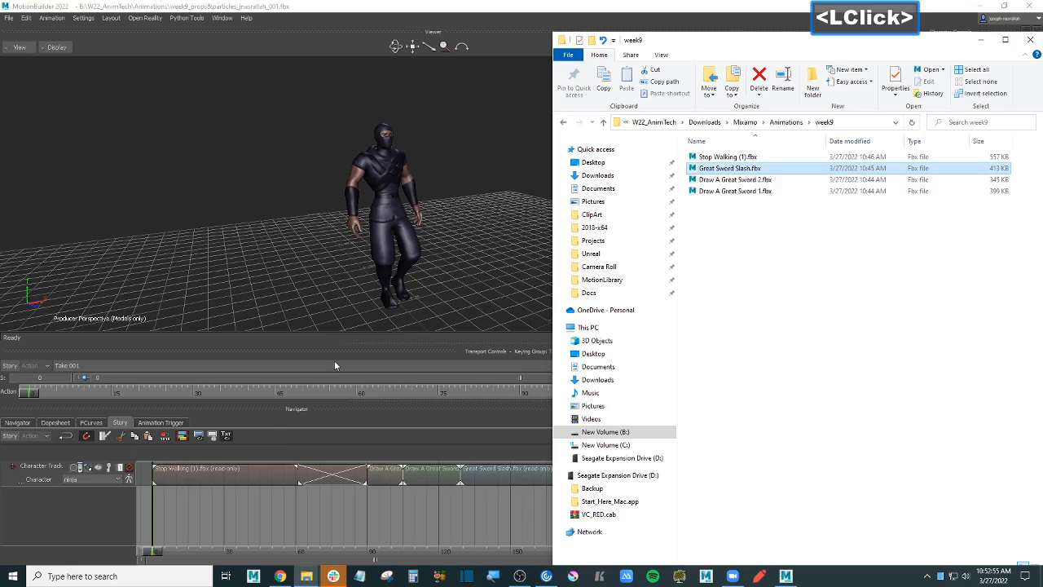
pyautogui.click(598, 175)
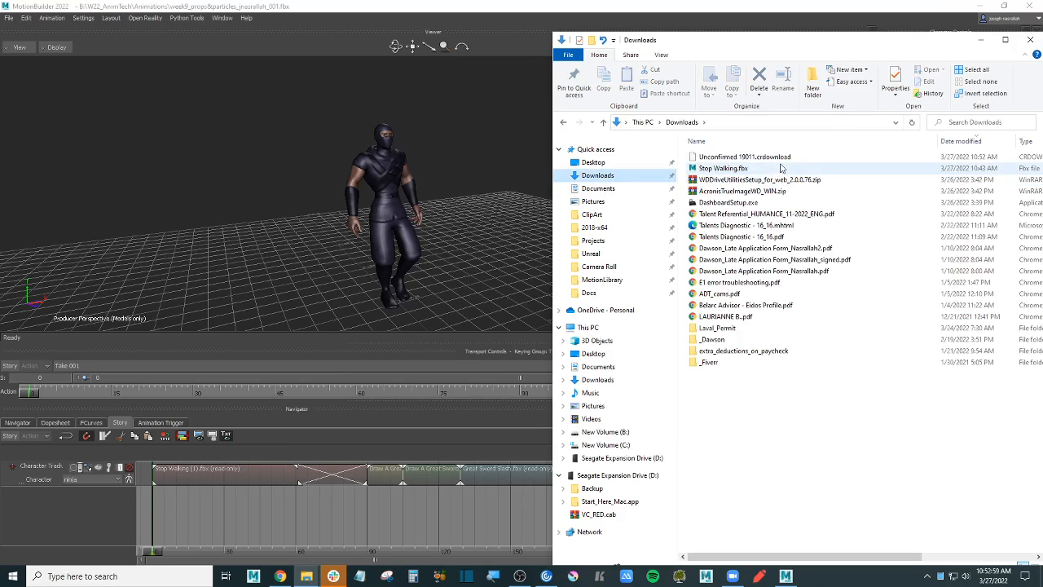
pyautogui.click(750, 157)
pyautogui.press('Delete')
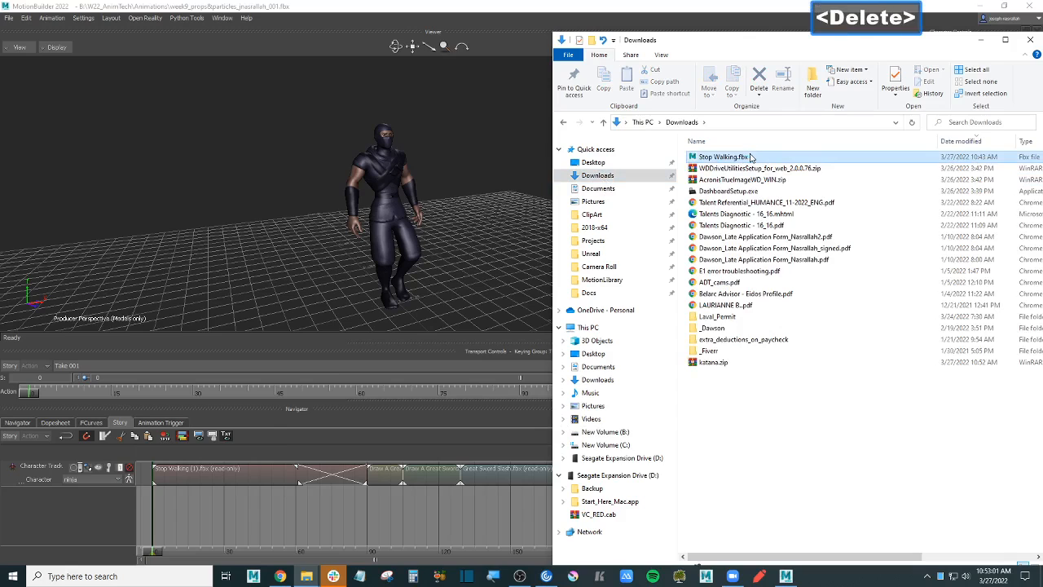
# - Move katana.zip into a new 'props' folder in the project's Downloads folder
pyautogui.click(766, 357)
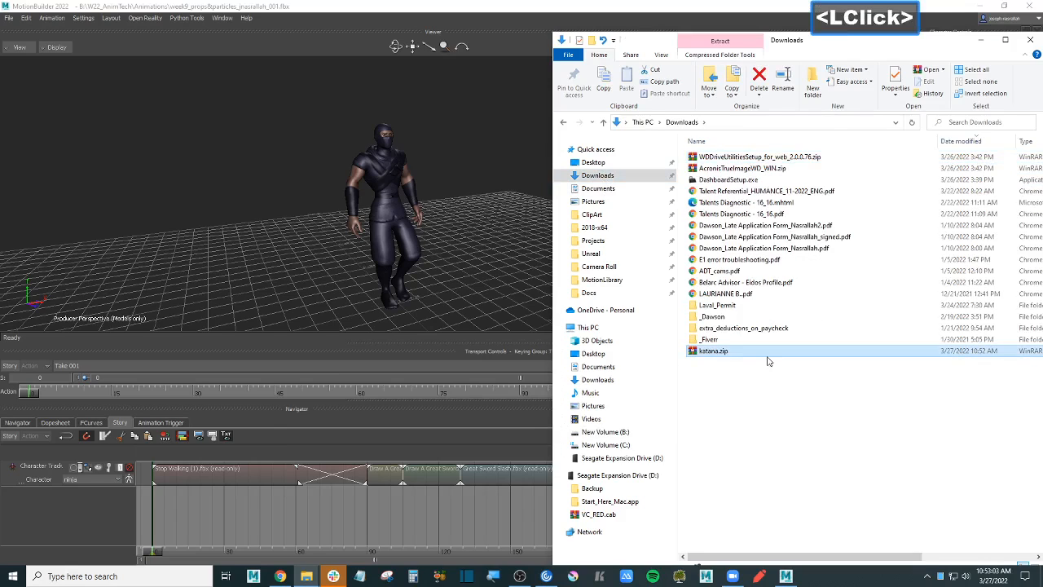
pyautogui.hotkey('ctrl', 'x')
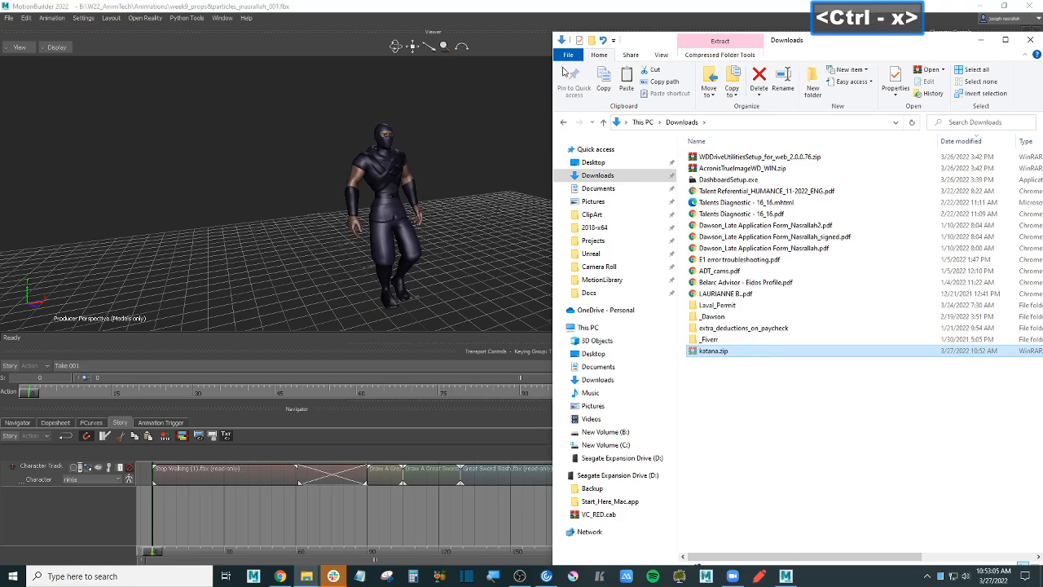
pyautogui.click(564, 123)
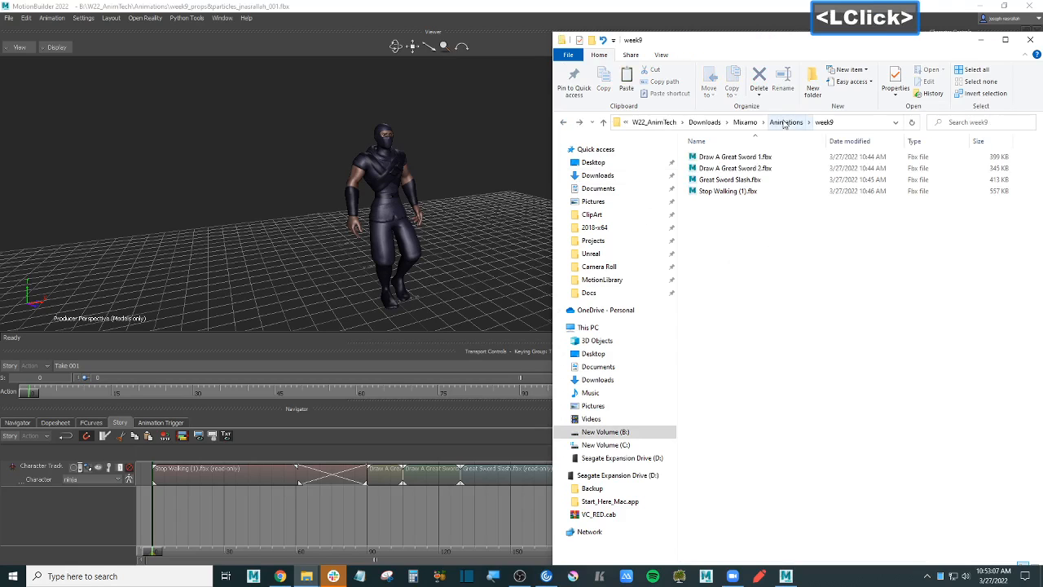
pyautogui.click(745, 122)
pyautogui.click(800, 123)
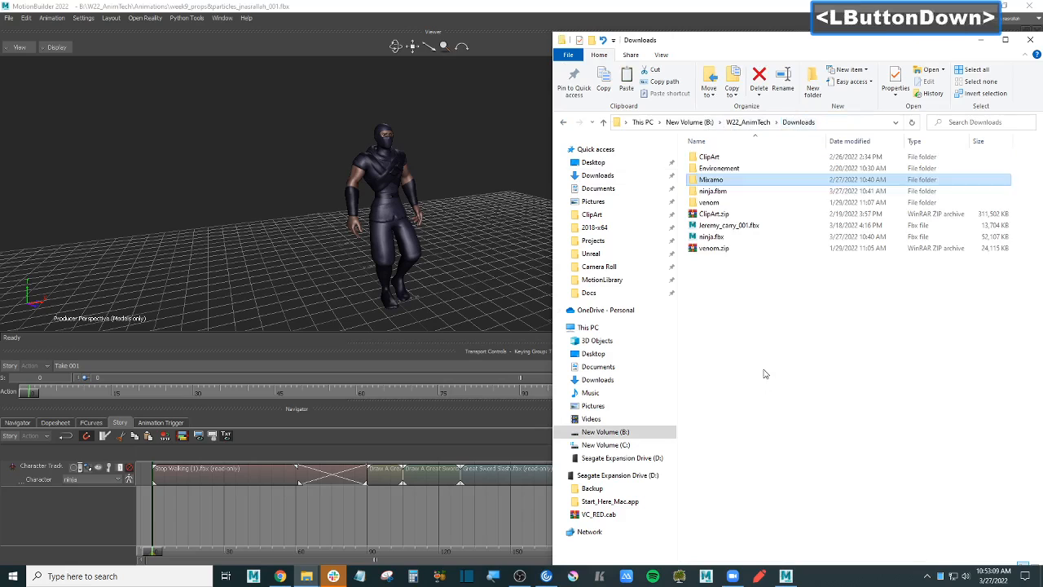
pyautogui.click(813, 88)
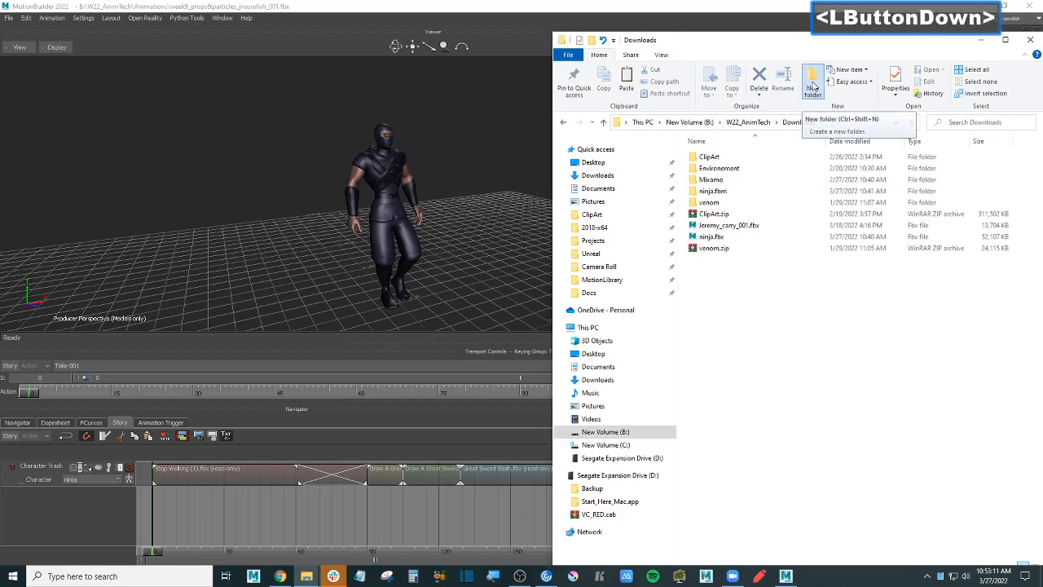
pyautogui.write('props')
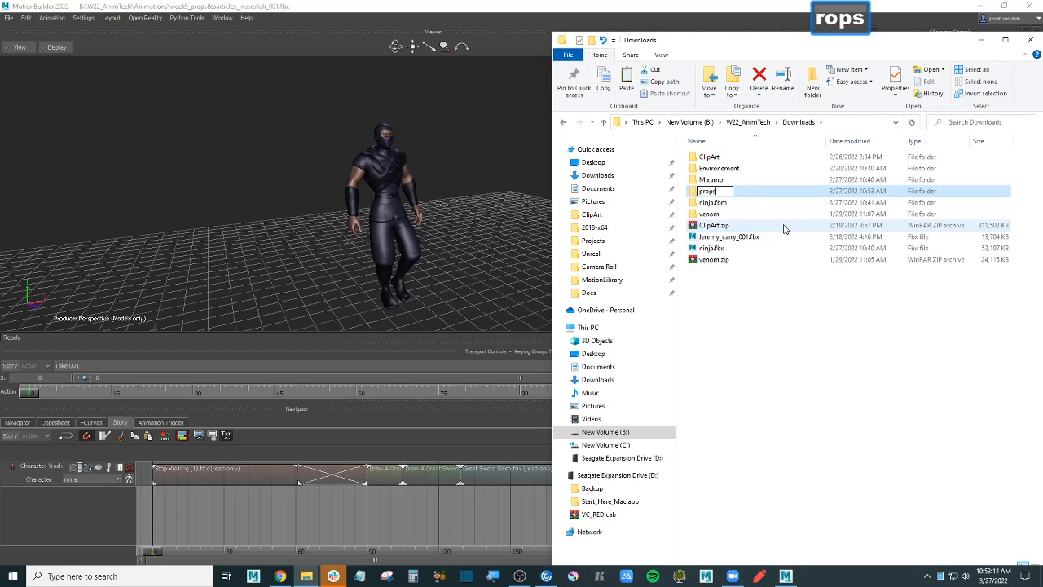
pyautogui.press('Return')
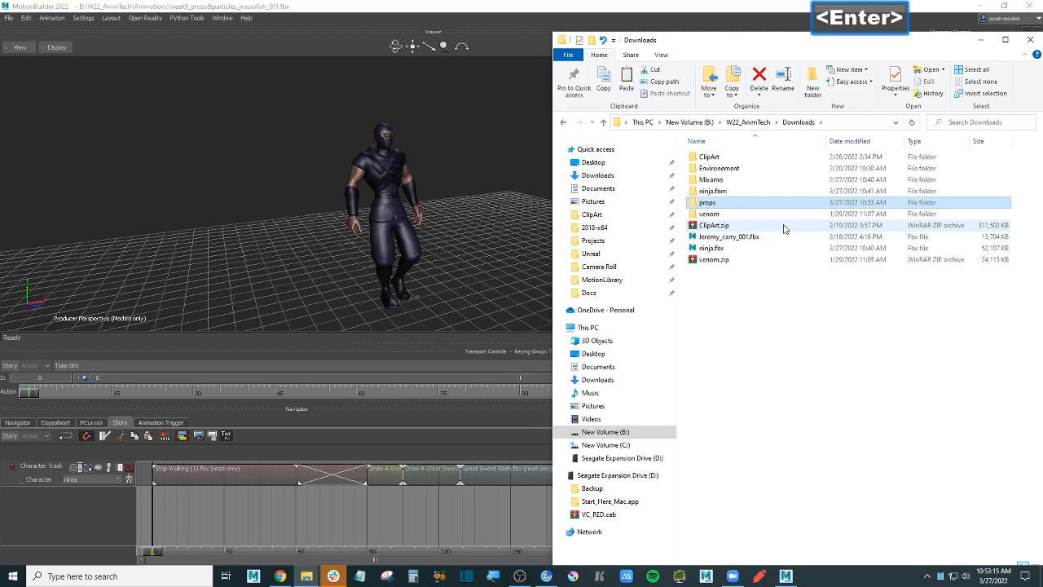
pyautogui.press('Return')
pyautogui.hotkey('ctrl', 'v')
# - Extract katana.zip to a katana folder and open its source folder
pyautogui.rightClick(727, 160)
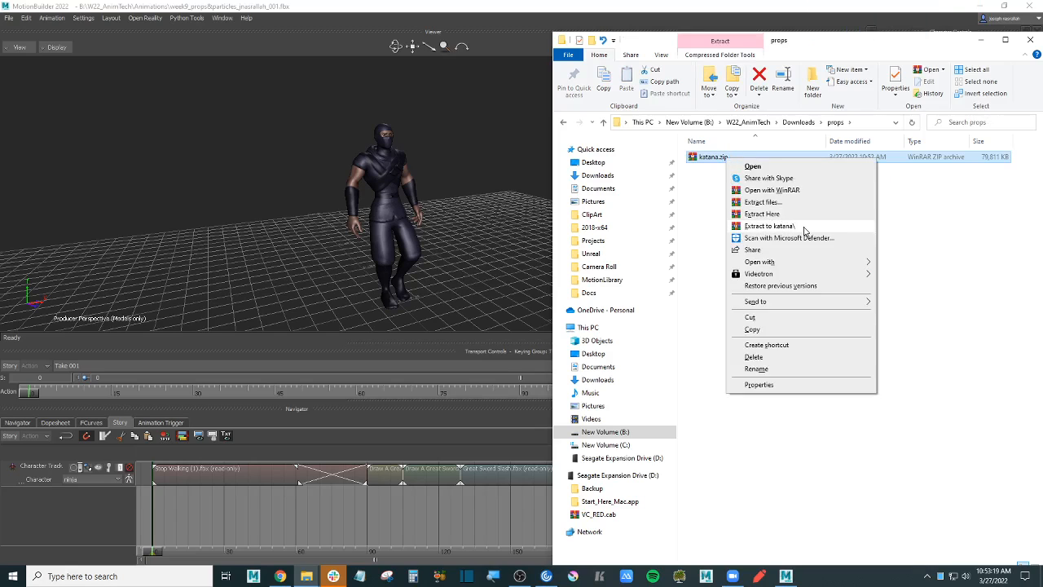
pyautogui.click(802, 229)
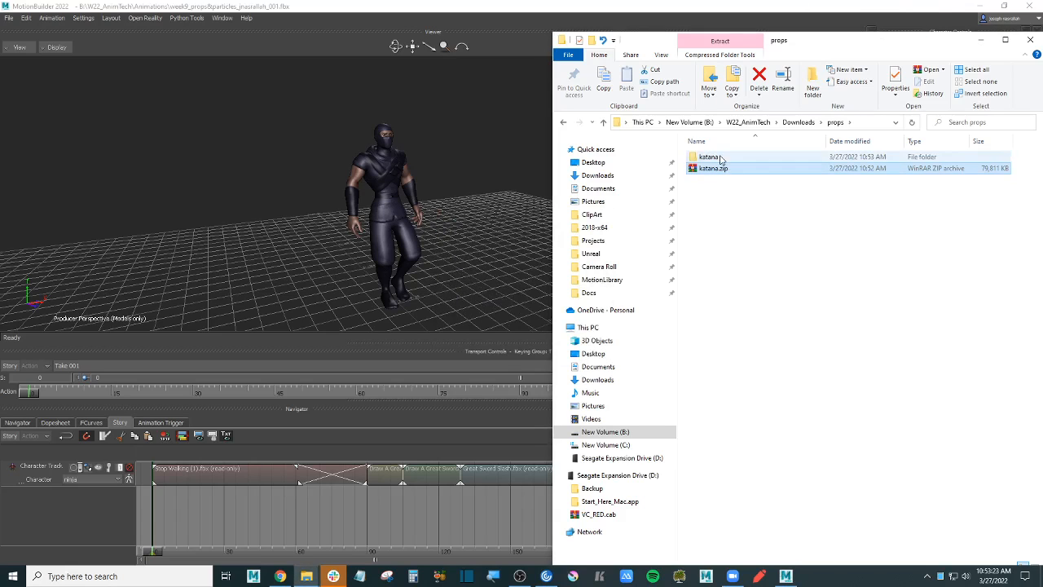
pyautogui.doubleClick(709, 158)
pyautogui.click(723, 158)
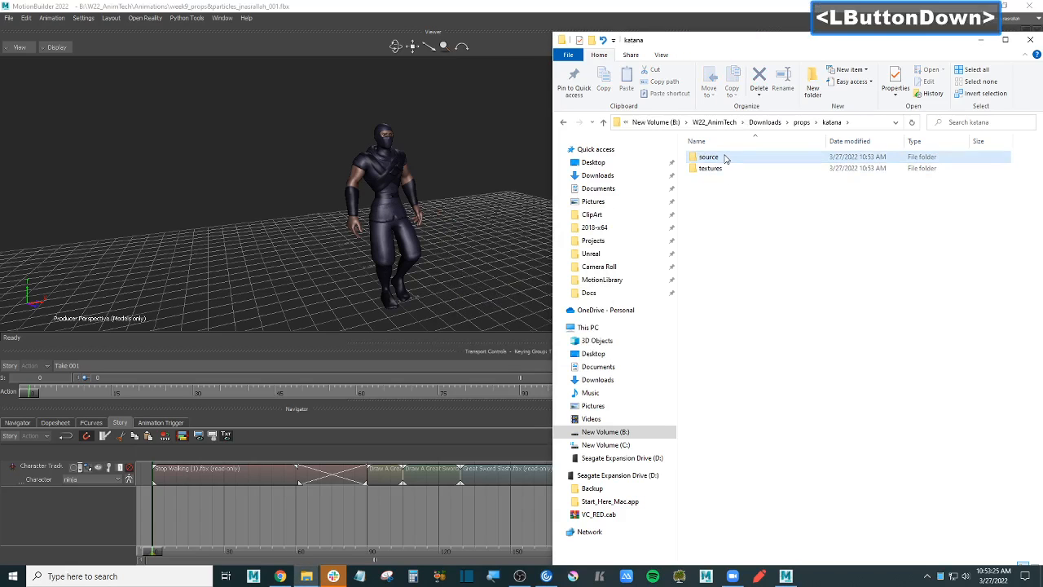
pyautogui.doubleClick(723, 158)
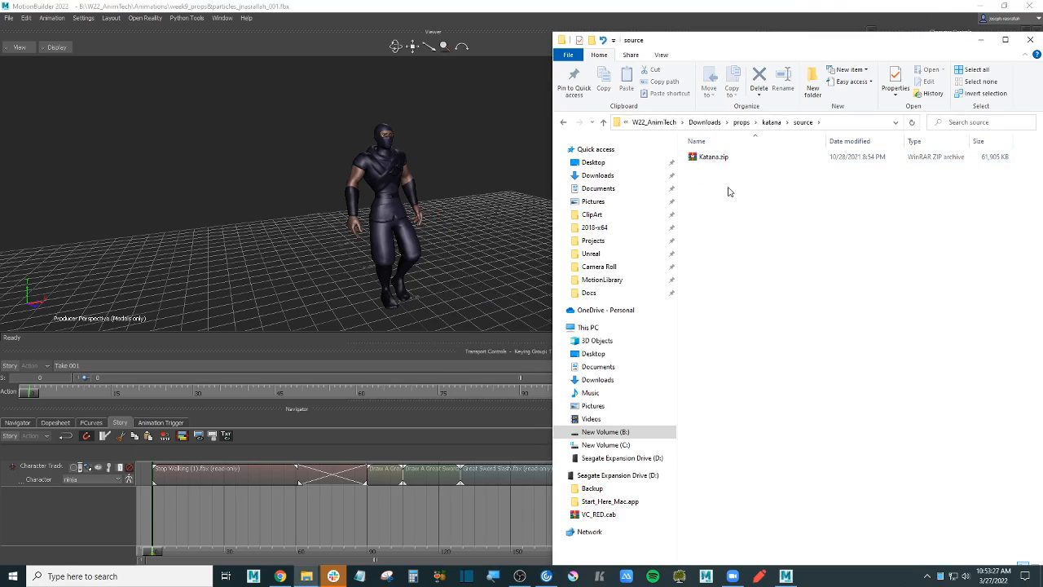
# - Extract the inner Katana.zip and drag Katana.fbx into the MotionBuilder viewer
pyautogui.click(722, 159)
pyautogui.rightClick(721, 159)
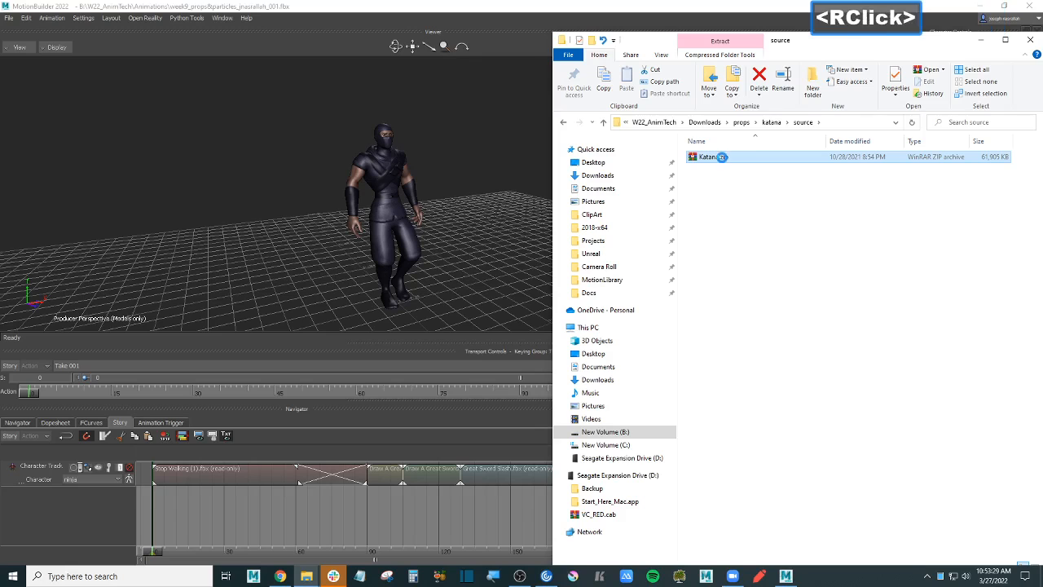
pyautogui.click(766, 226)
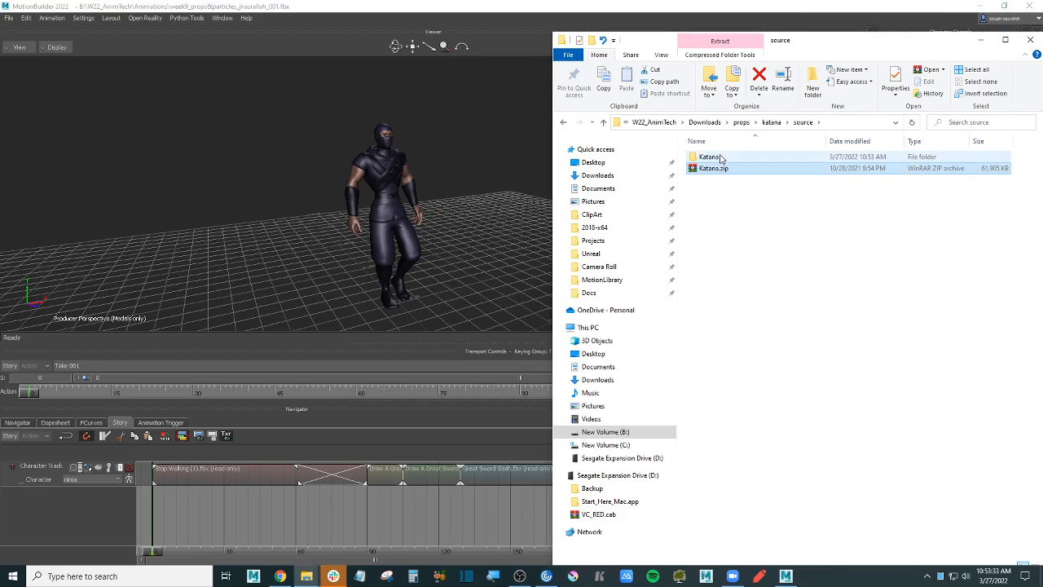
pyautogui.doubleClick(717, 157)
pyautogui.click(718, 156)
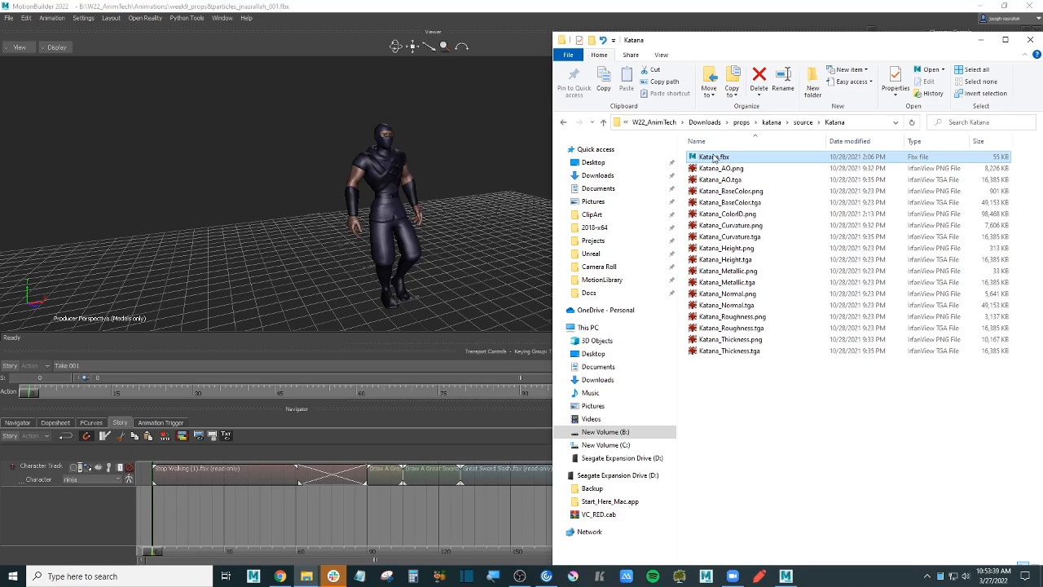
pyautogui.moveTo(721, 158); pyautogui.dragTo(276, 161)
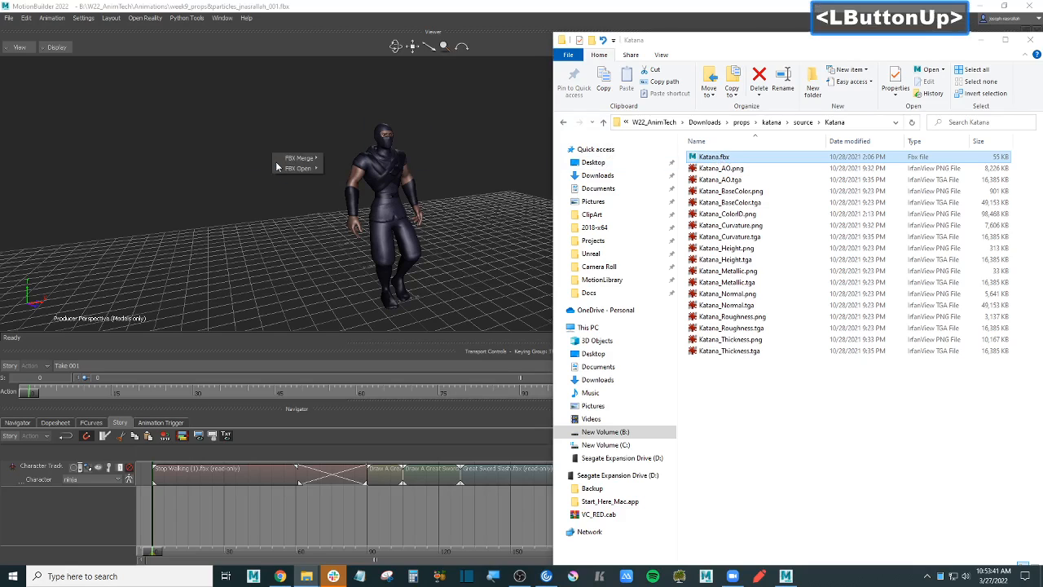
# - Merge Katana.fbx into the scene without animation, accepting the legacy file warning
pyautogui.moveTo(298, 160)
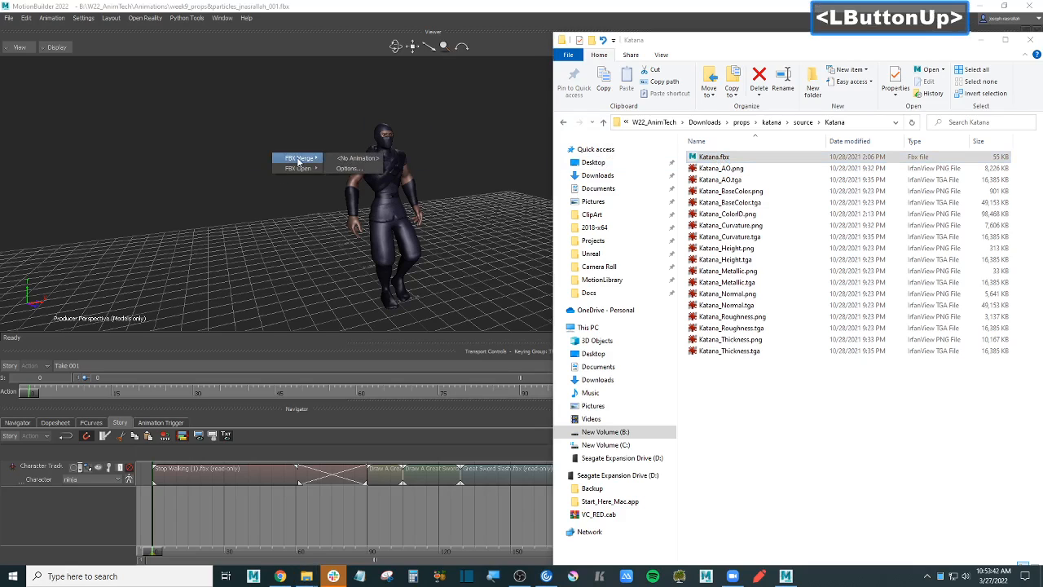
pyautogui.click(357, 158)
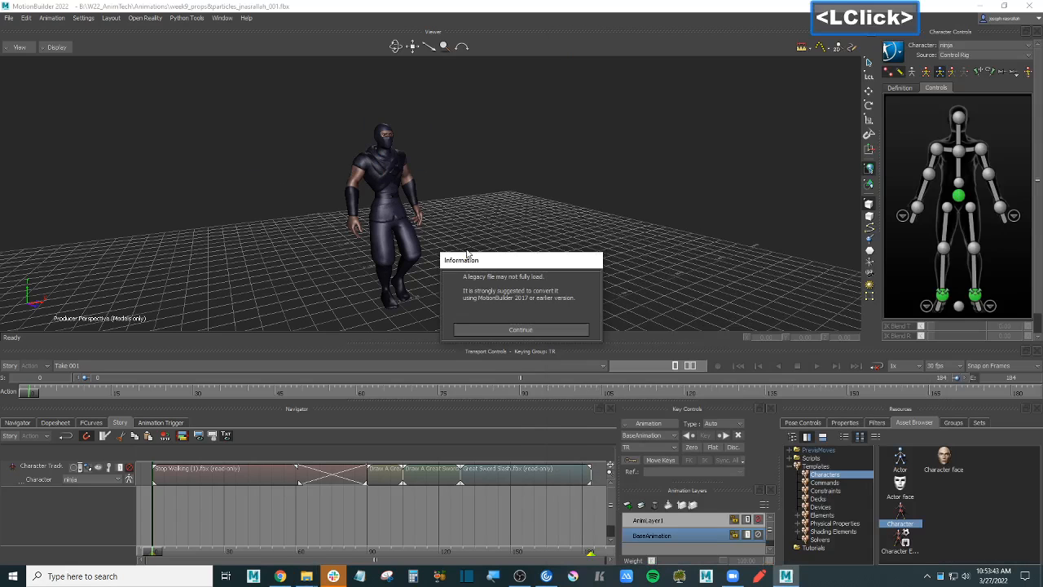
pyautogui.click(556, 329)
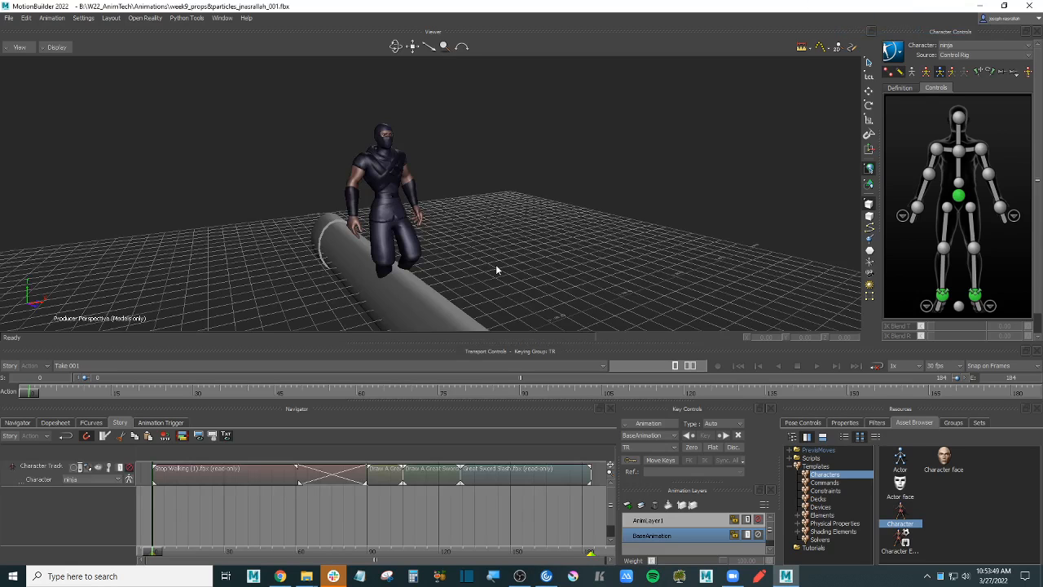
# - Orbit to inspect the merged katana and its sheath, then clear the selection
pyautogui.click(495, 264)
pyautogui.scroll(-4, 489, 265)
pyautogui.keyDown('ctrl'); pyautogui.keyDown('shift'); pyautogui.moveTo(517, 209); pyautogui.dragTo(374, 225); pyautogui.keyUp('shift'); pyautogui.keyUp('ctrl')
pyautogui.click(372, 216)
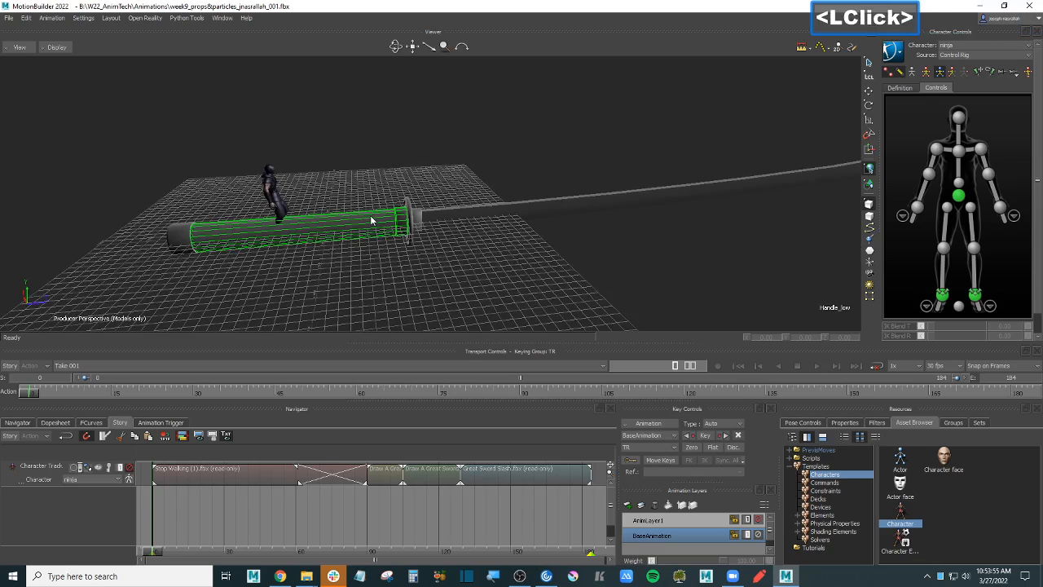
pyautogui.click(477, 259)
pyautogui.scroll(-3, 486, 270)
pyautogui.scroll(2, 486, 269)
pyautogui.scroll(2, 486, 275)
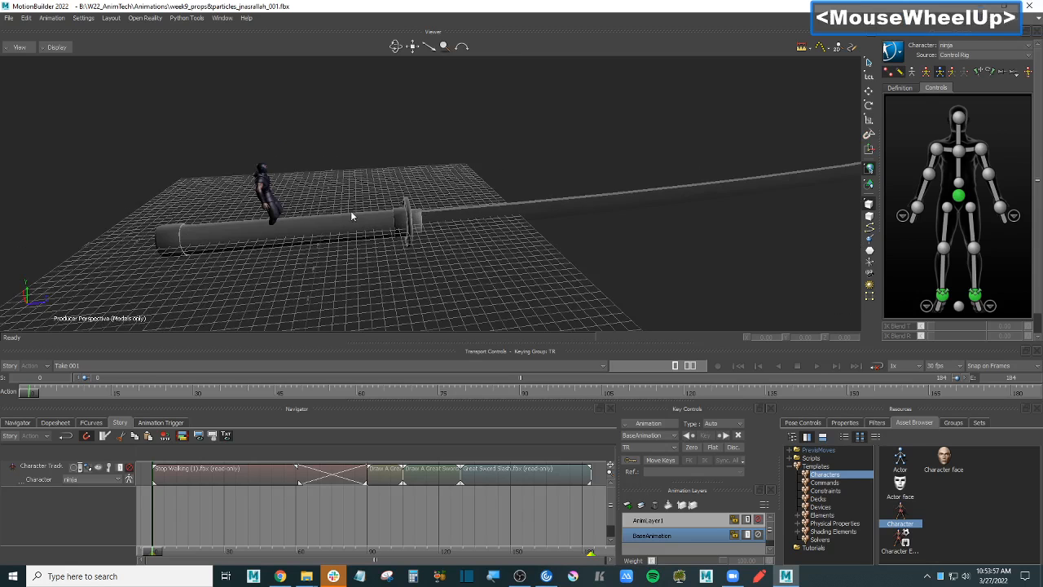
pyautogui.click(353, 216)
pyautogui.doubleClick(529, 273)
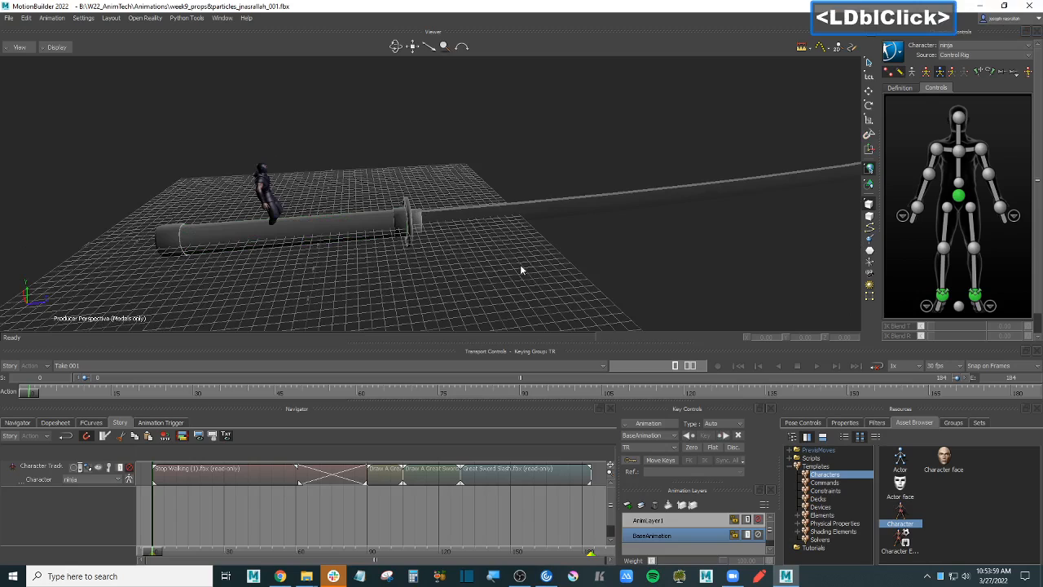
pyautogui.click(520, 268)
# - Switch the viewer to textured shading and show the Navigator scene tree
pyautogui.press('4')
pyautogui.press('5')
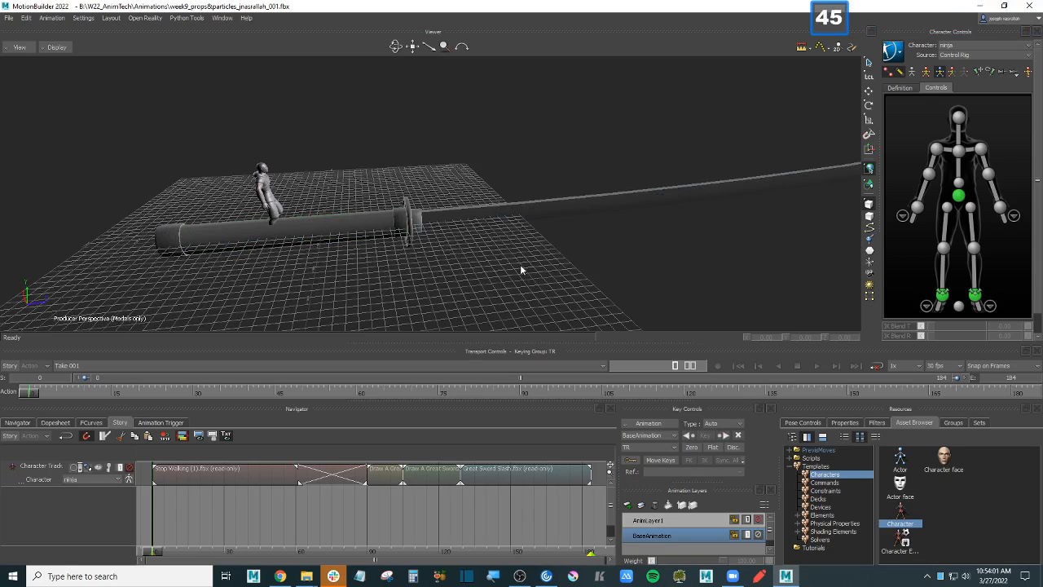
pyautogui.press('6')
pyautogui.scroll(1, 519, 264)
pyautogui.keyDown('ctrl'); pyautogui.moveTo(444, 266); pyautogui.dragTo(461, 258); pyautogui.keyUp('ctrl')
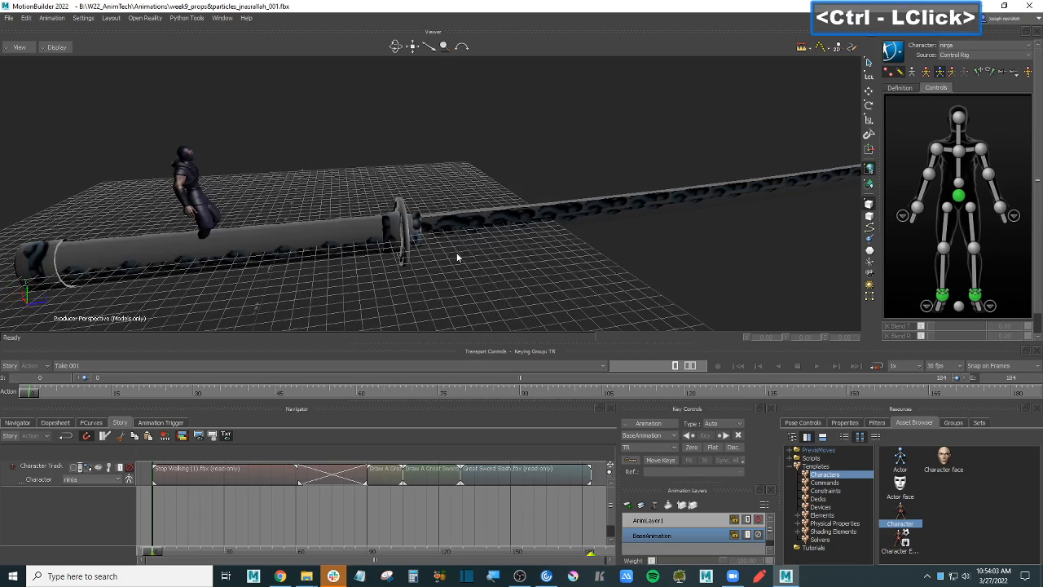
pyautogui.click(16, 422)
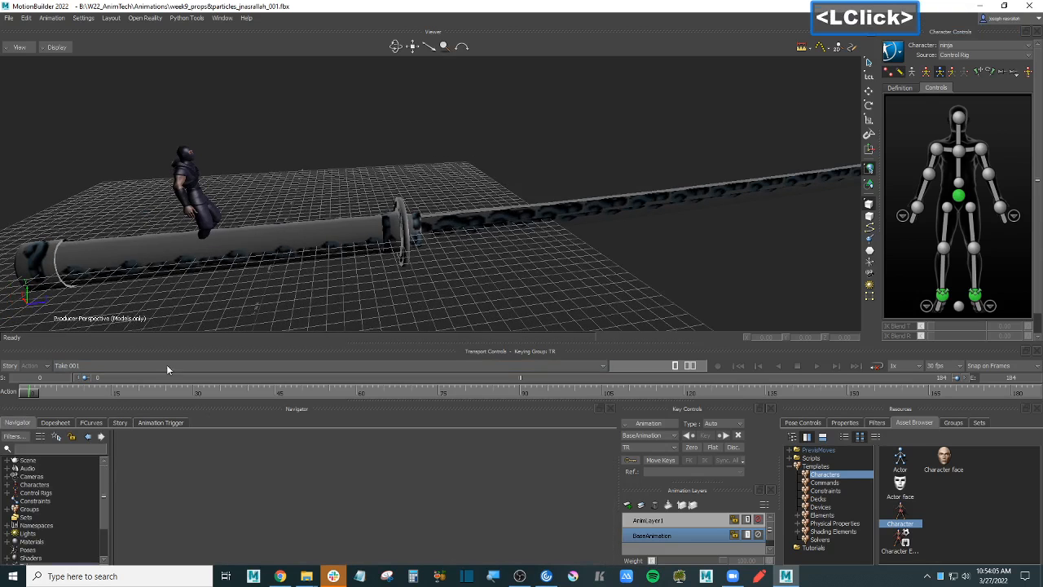
# - Enlarge the scene tree, expand Textures and open base_color_texture's settings
pyautogui.moveTo(179, 342); pyautogui.dragTo(178, 248)
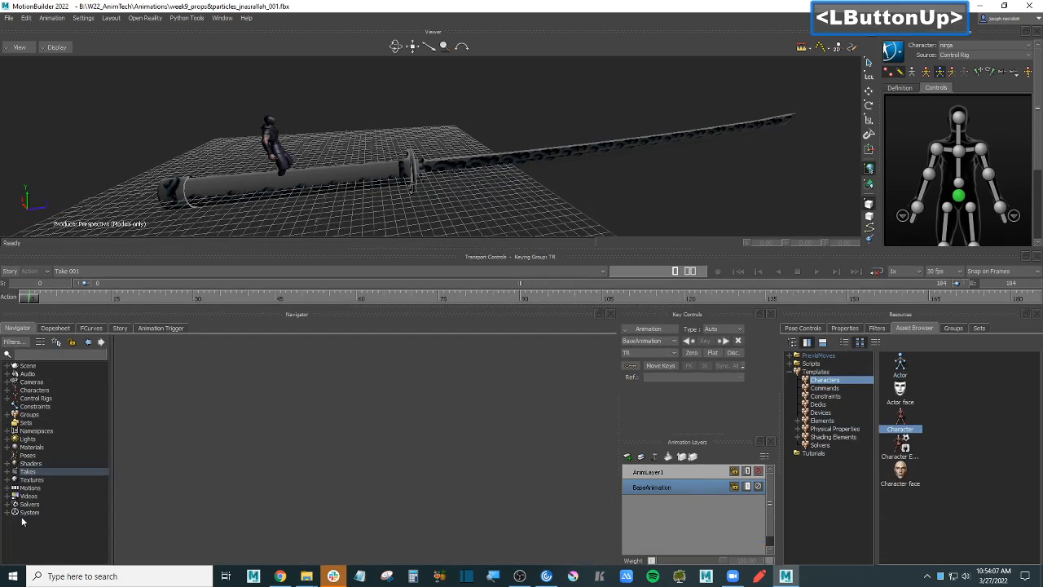
pyautogui.doubleClick(34, 479)
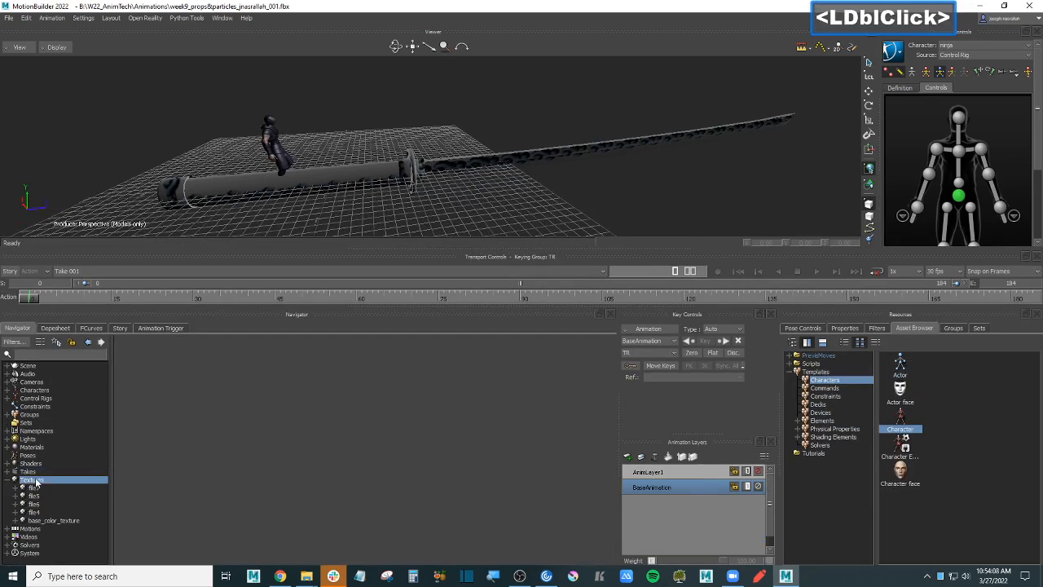
pyautogui.click(16, 520)
pyautogui.moveTo(111, 514); pyautogui.dragTo(151, 513)
pyautogui.click(60, 523)
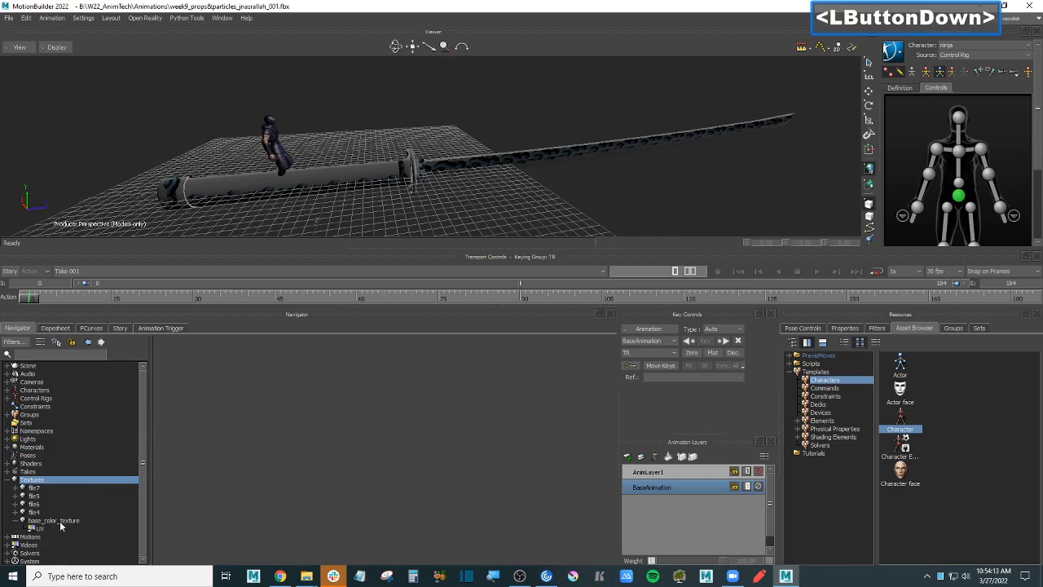
pyautogui.doubleClick(54, 520)
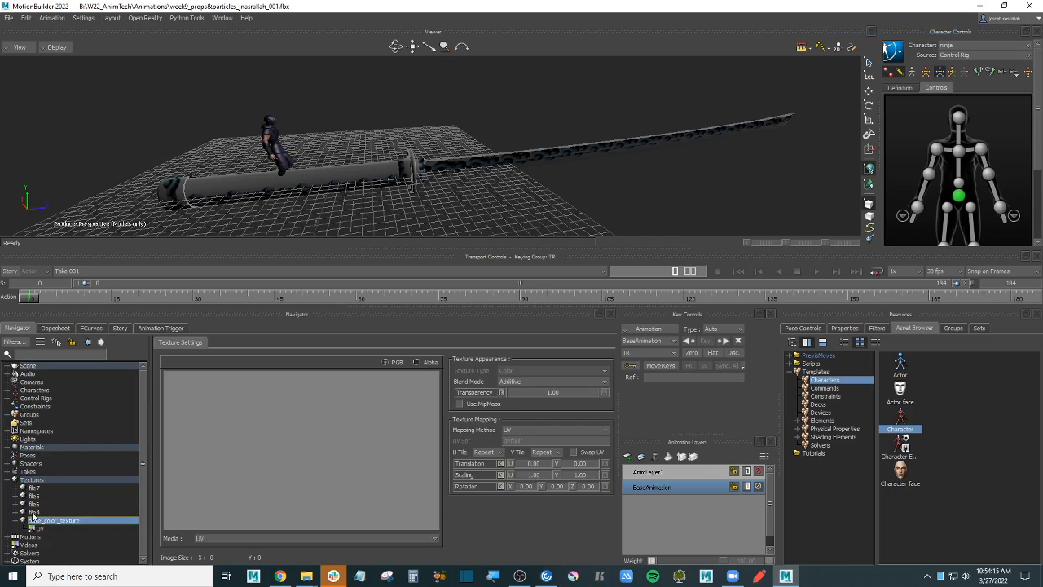
# - Preview the file7, file5, file6 and file4 textures, ending on file4's 4096 × 4096 normal map
pyautogui.doubleClick(37, 488)
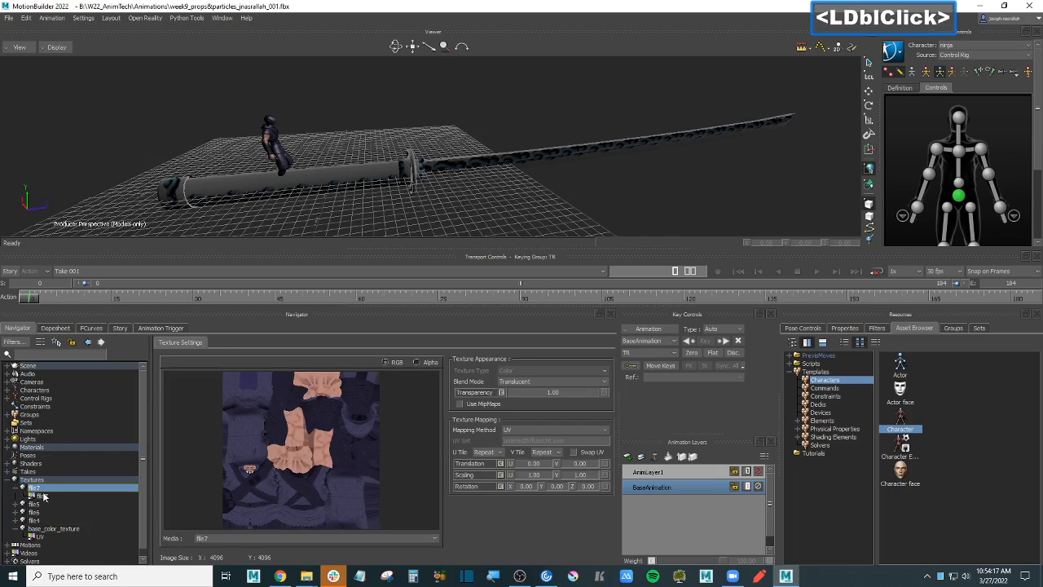
pyautogui.doubleClick(42, 507)
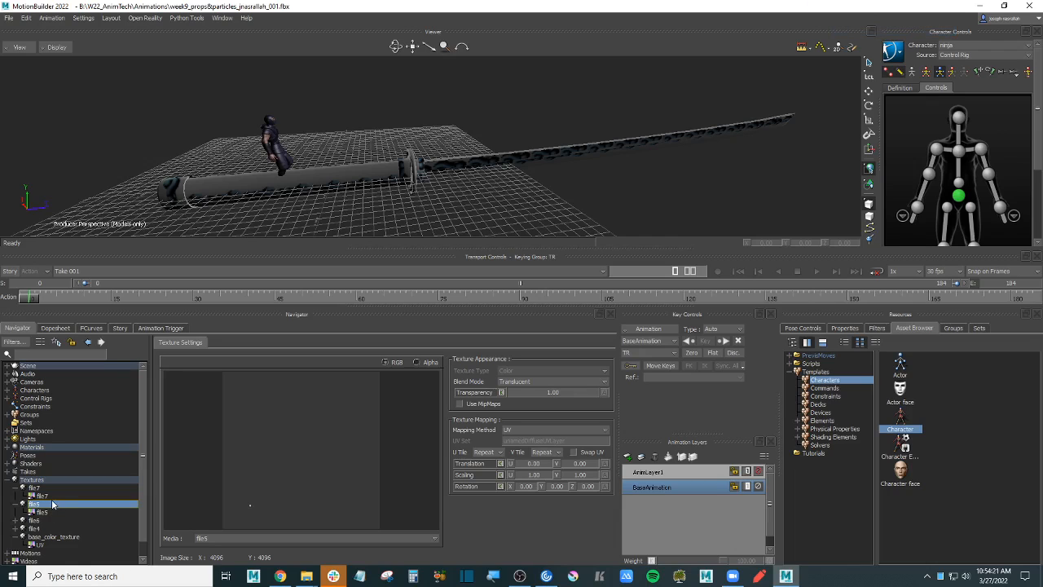
pyautogui.doubleClick(41, 511)
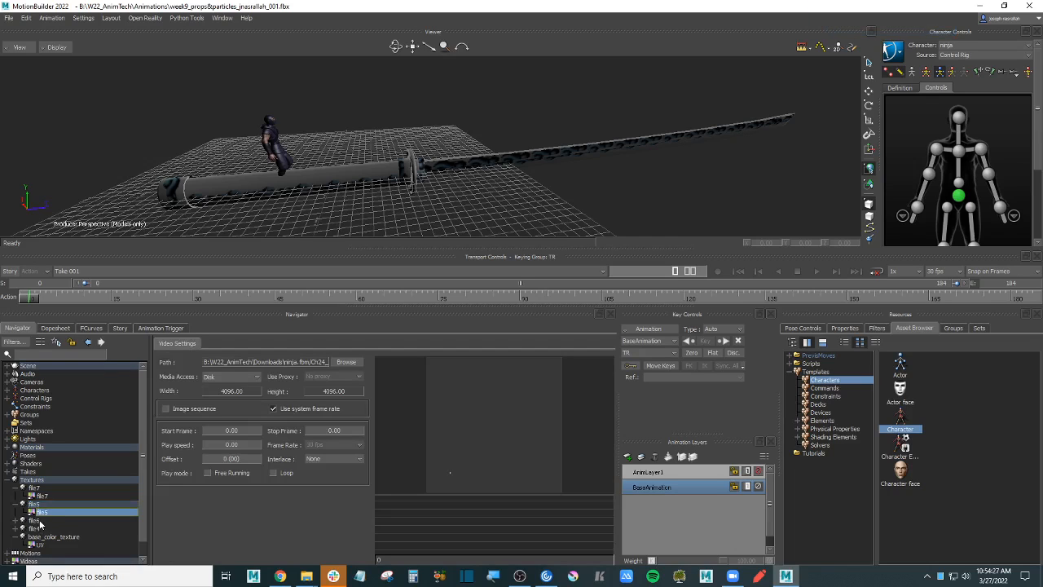
pyautogui.doubleClick(38, 521)
pyautogui.scroll(-1, 25, 520)
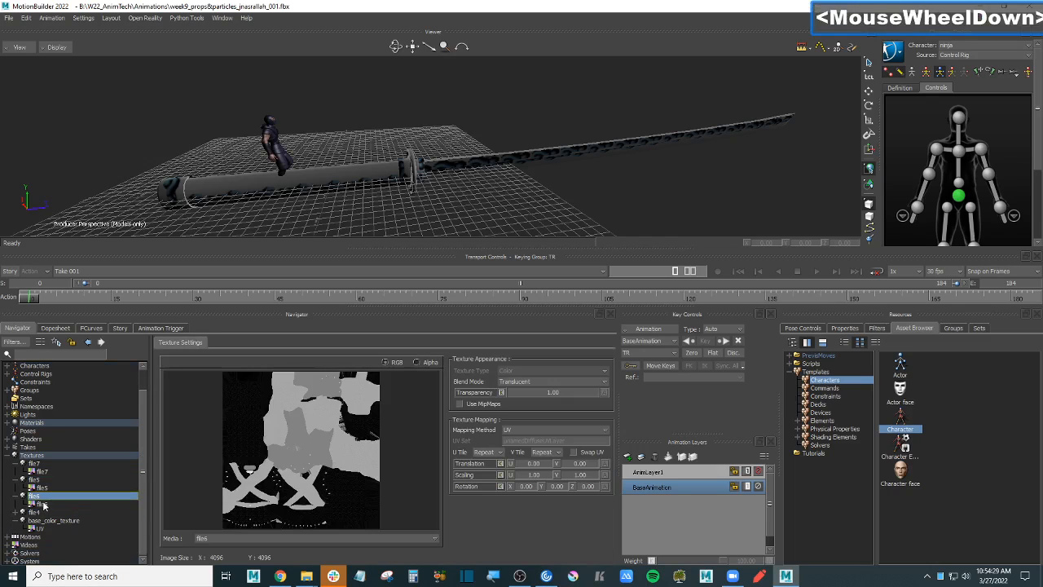
pyautogui.click(45, 505)
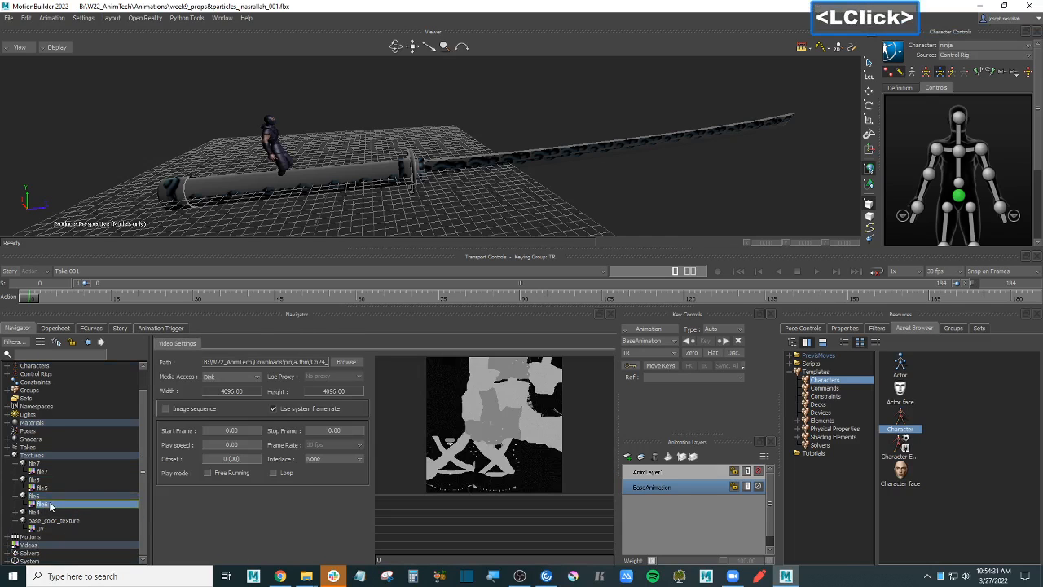
pyautogui.doubleClick(47, 512)
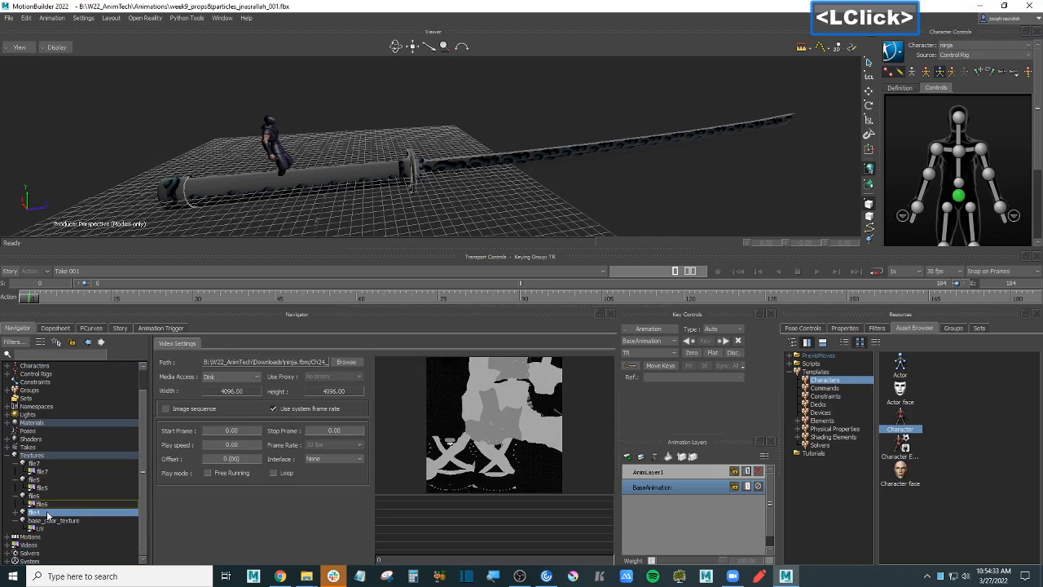
pyautogui.click(45, 520)
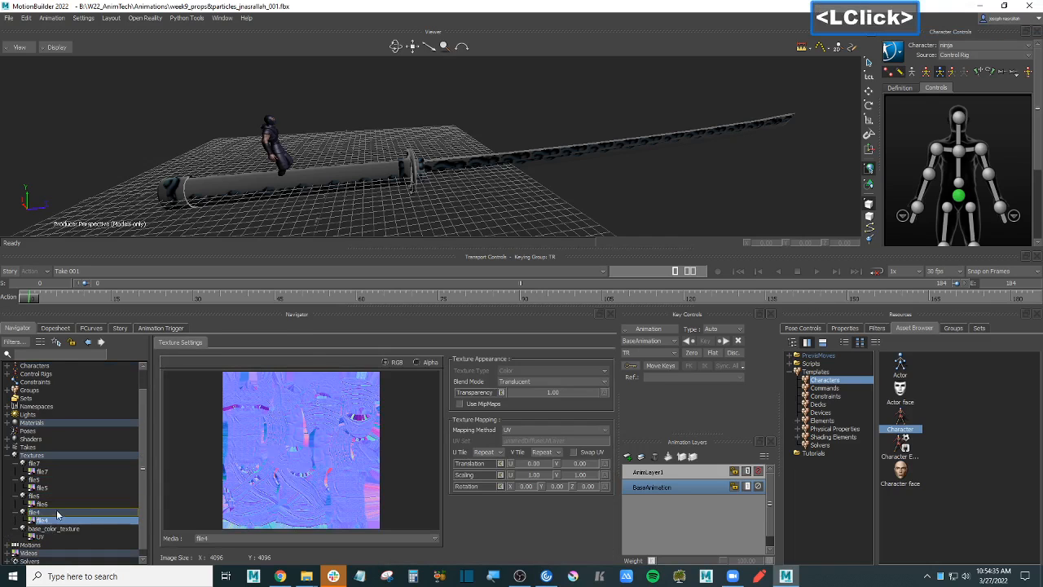
# - Open base_color_texture's image media and browse up to the Downloads folder
pyautogui.scroll(-1, 55, 518)
pyautogui.doubleClick(45, 530)
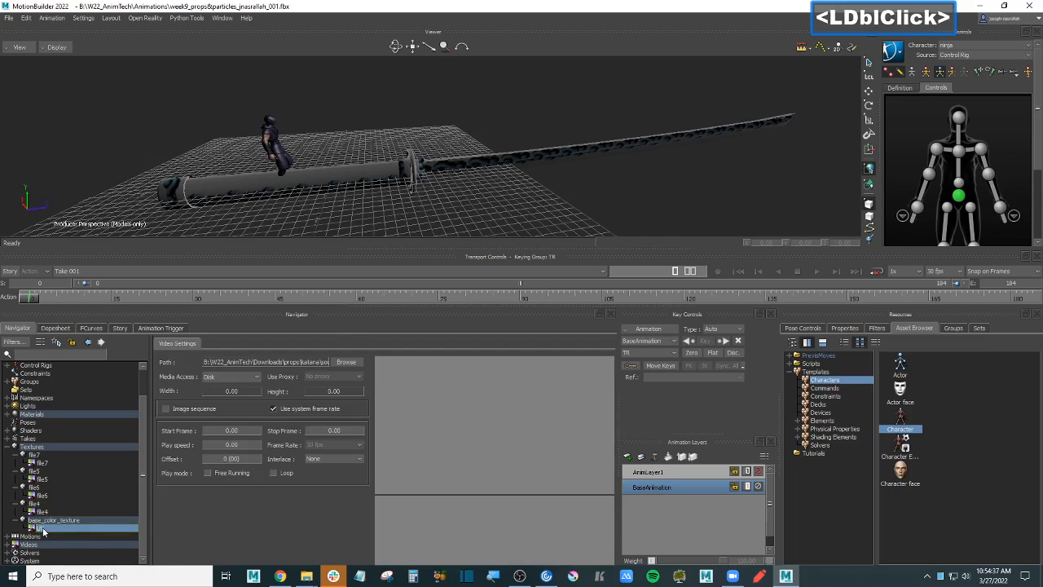
pyautogui.click(345, 362)
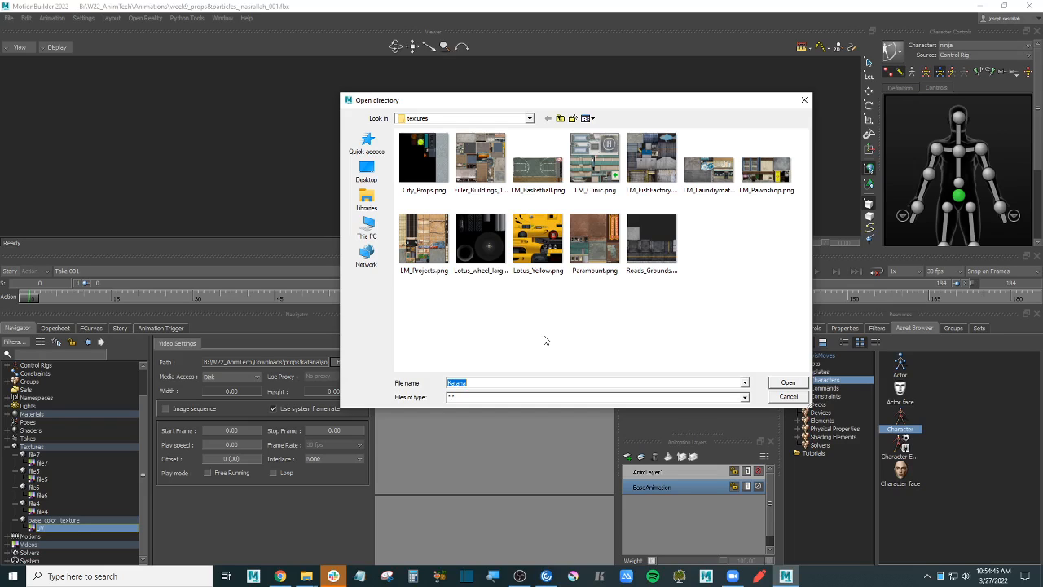
pyautogui.click(574, 326)
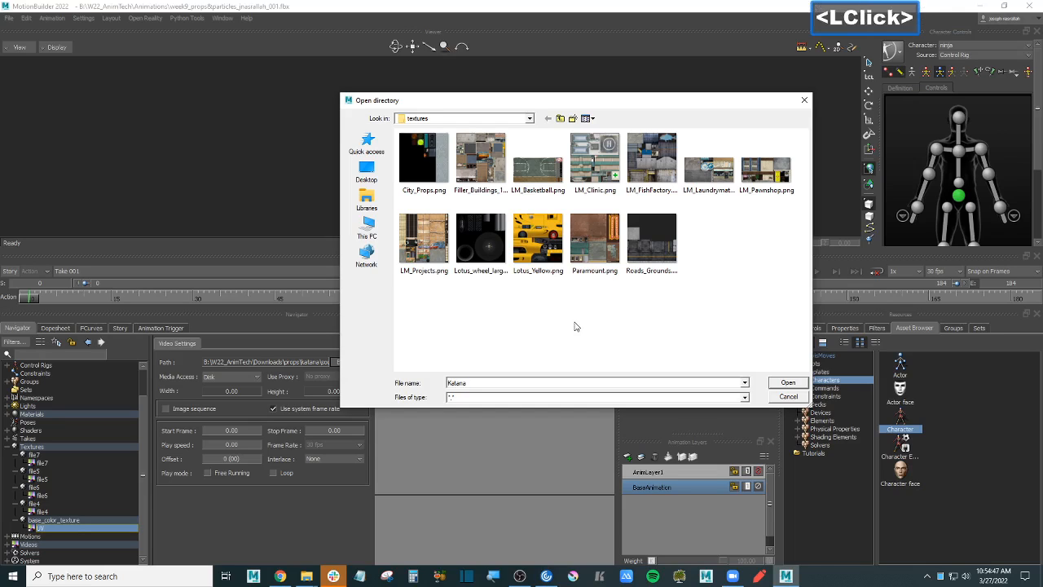
pyautogui.press('BackSpace')
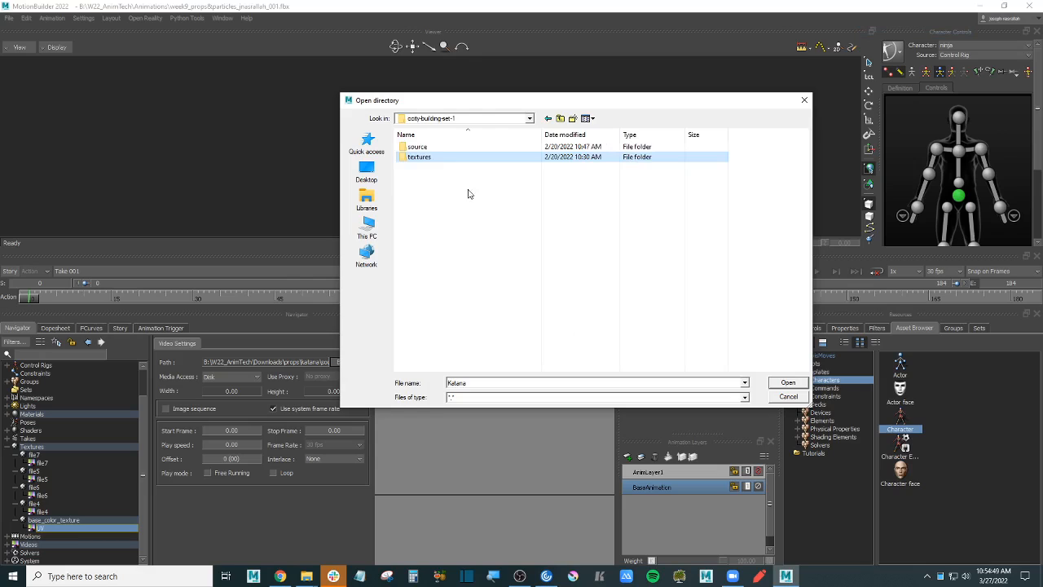
pyautogui.moveTo(489, 103); pyautogui.dragTo(442, 124)
pyautogui.press('BackSpace')
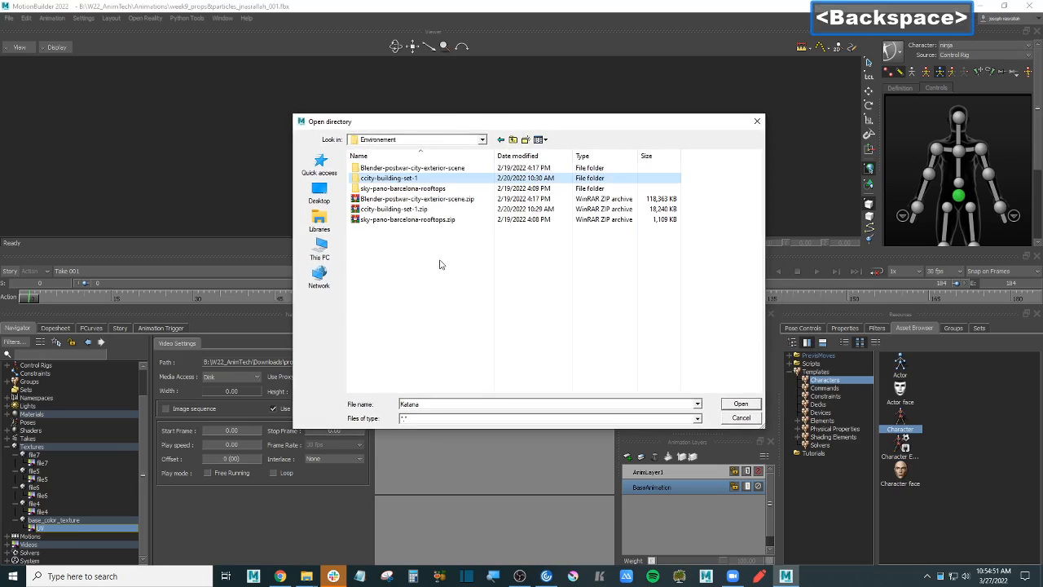
pyautogui.press('BackSpace')
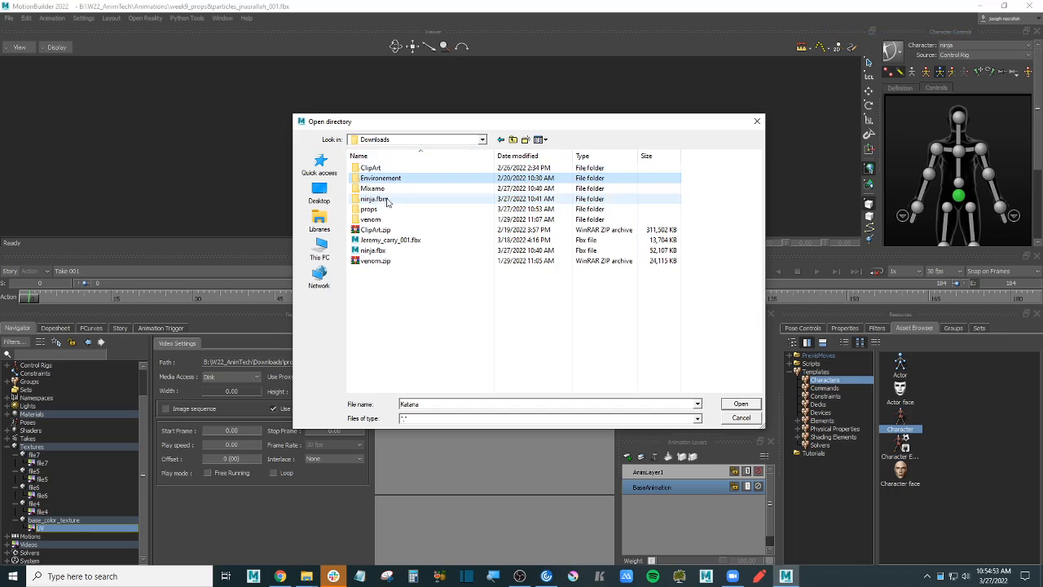
pyautogui.click(425, 278)
# - Load Katana_BaseColor.png from props > katana > source > Katana as the texture image
pyautogui.doubleClick(389, 209)
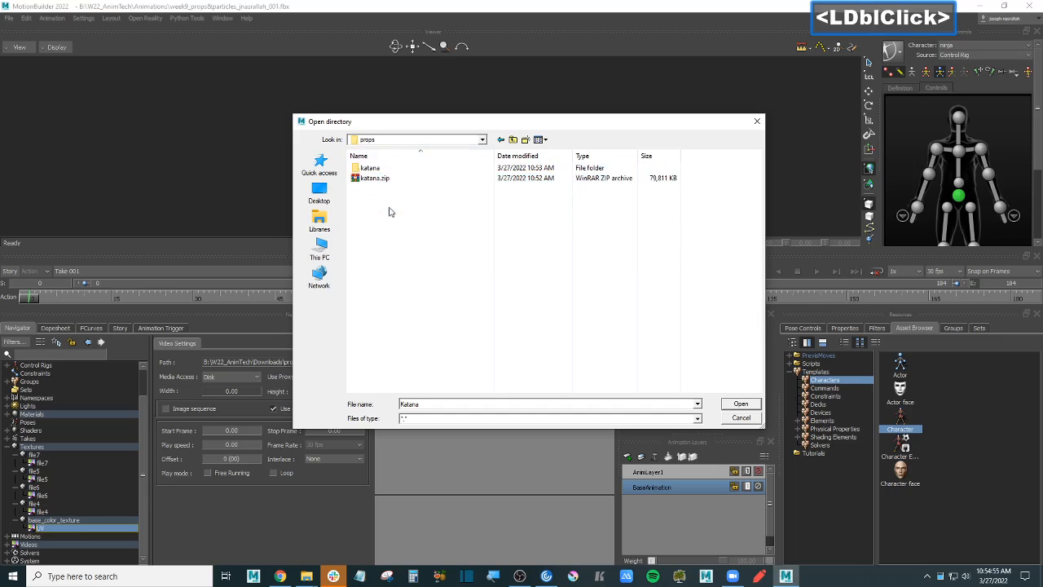
pyautogui.doubleClick(390, 168)
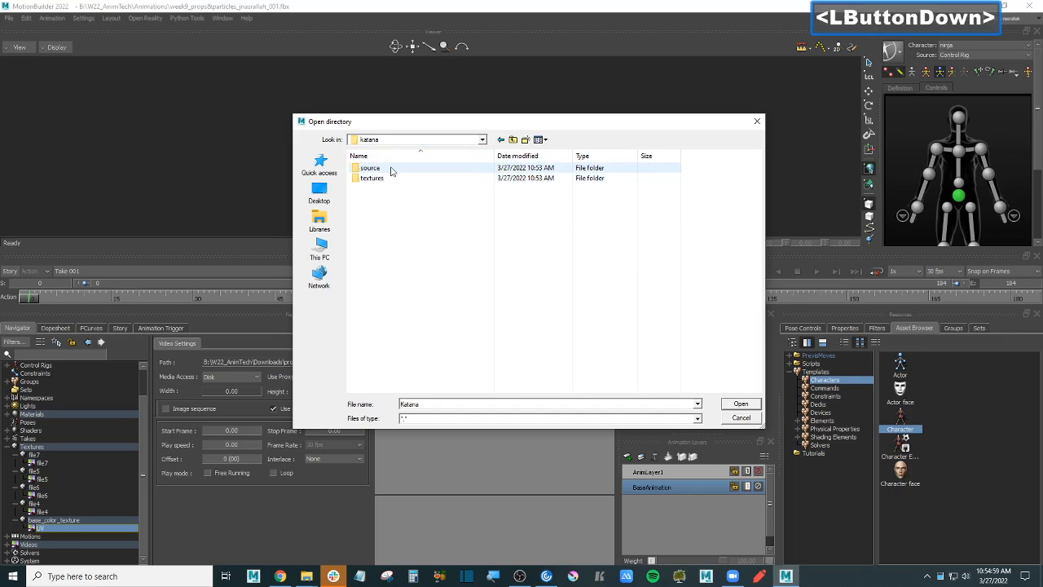
pyautogui.doubleClick(393, 170)
pyautogui.doubleClick(394, 169)
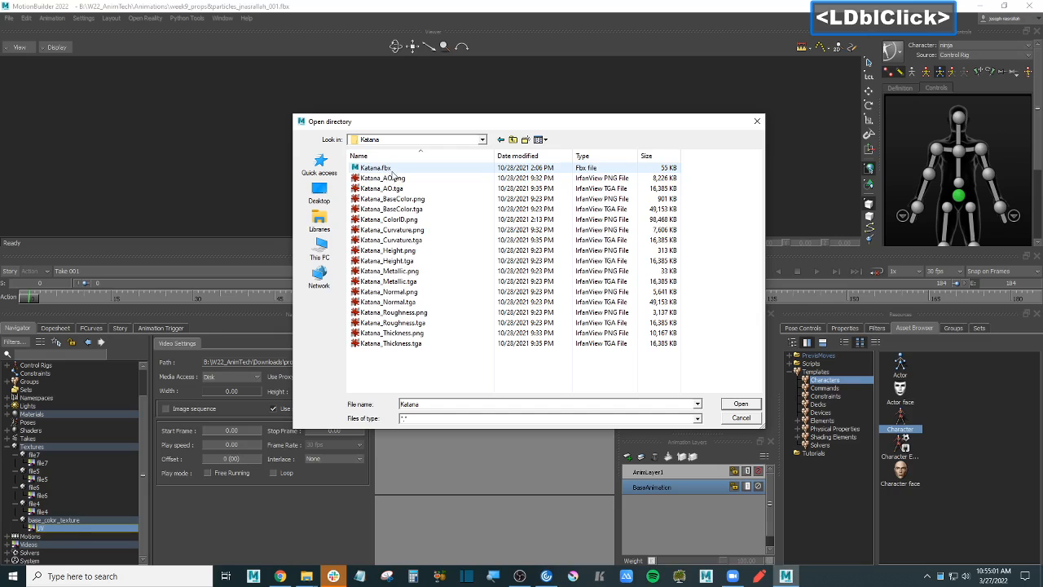
pyautogui.moveTo(444, 124); pyautogui.dragTo(555, 114)
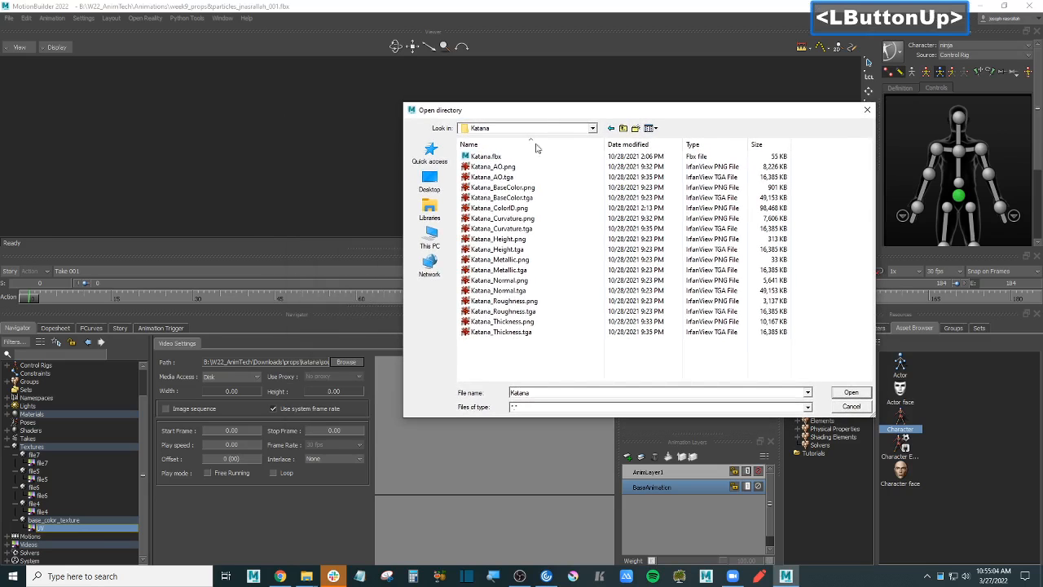
pyautogui.click(539, 191)
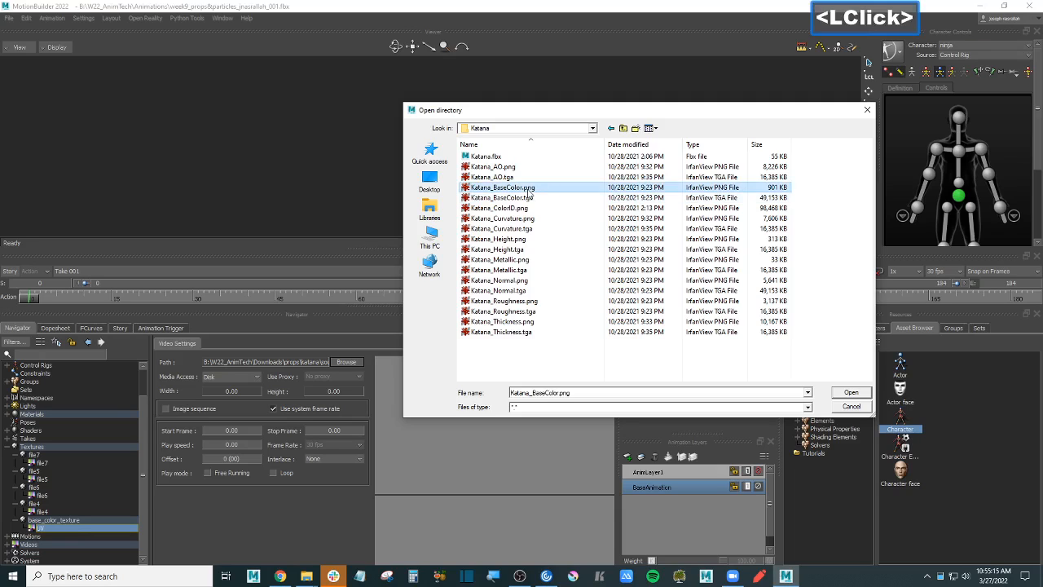
pyautogui.doubleClick(528, 189)
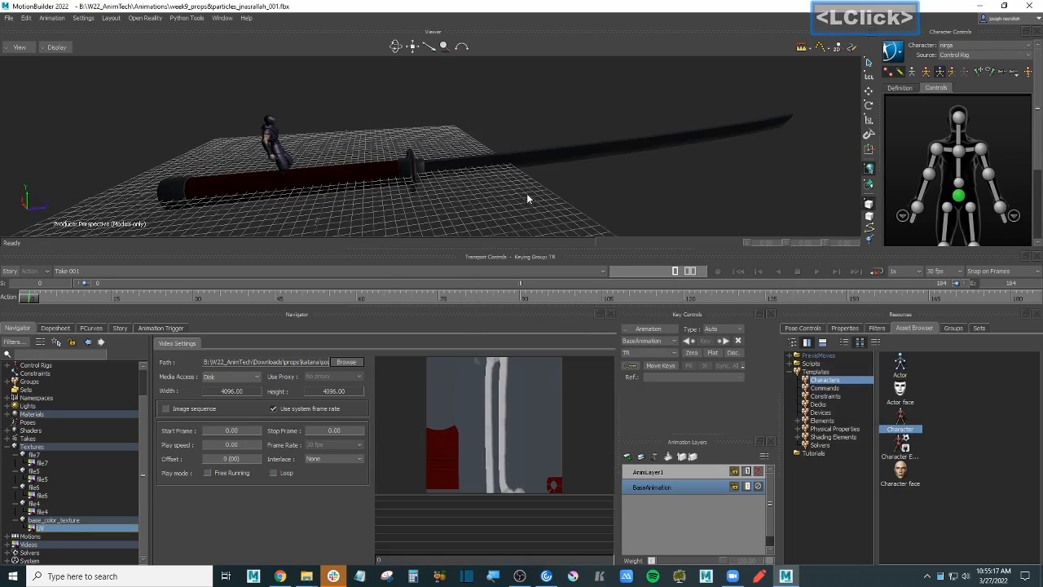
pyautogui.click(448, 180)
pyautogui.moveTo(447, 180)
pyautogui.keyDown('ctrl'); pyautogui.keyDown('shift'); pyautogui.mouseDown()
pyautogui.moveTo(438, 221)
pyautogui.moveTo(453, 148)
pyautogui.moveTo(445, 166)
pyautogui.moveTo(504, 175)
pyautogui.moveTo(487, 181)
pyautogui.mouseUp(); pyautogui.keyUp('shift'); pyautogui.keyUp('ctrl')
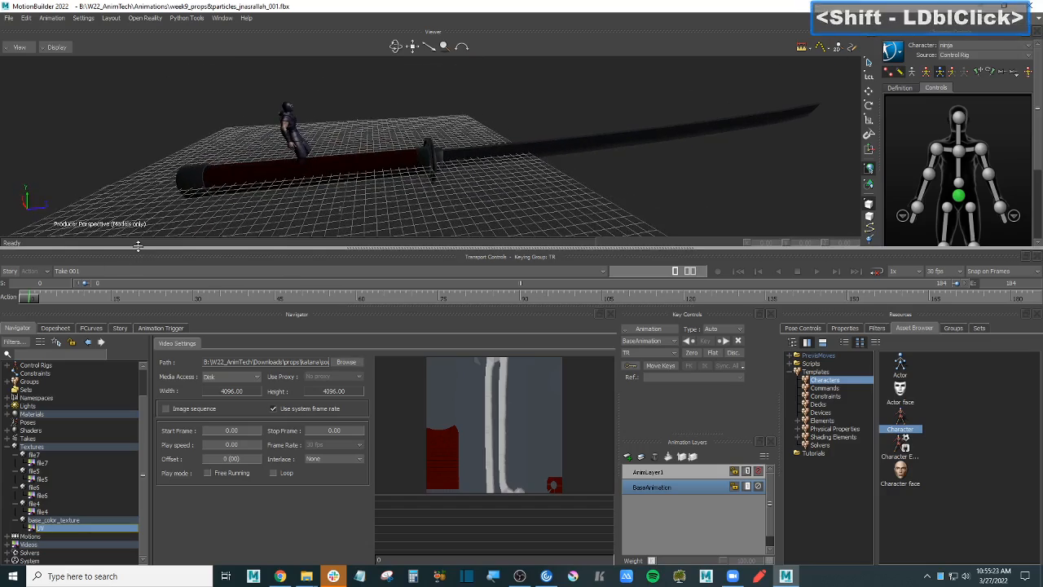
pyautogui.moveTo(132, 250); pyautogui.dragTo(132, 344)
pyautogui.scroll(-2, 421, 221)
pyautogui.keyDown('ctrl'); pyautogui.click(428, 223); pyautogui.keyUp('ctrl')
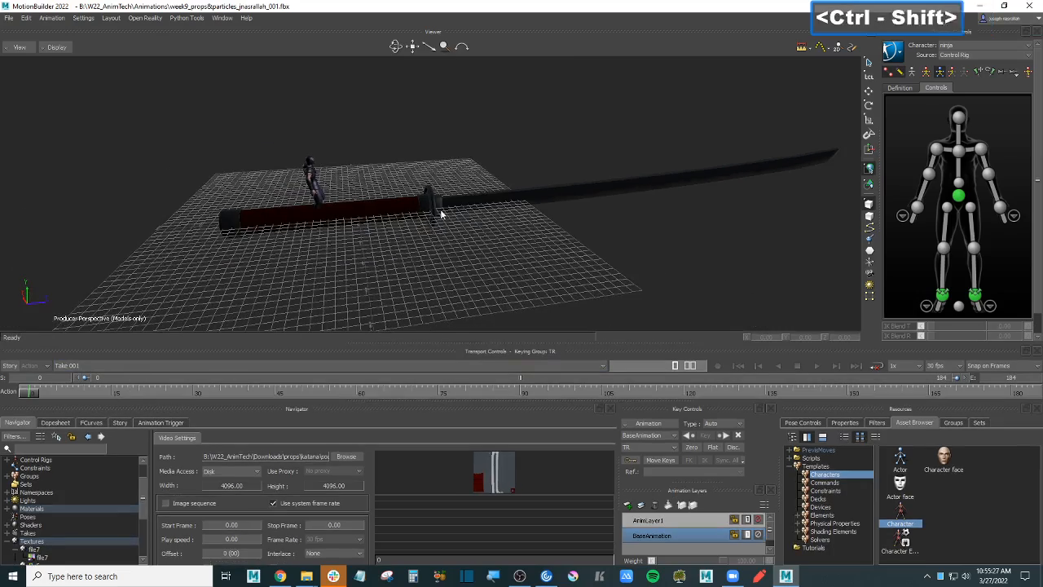
pyautogui.moveTo(440, 213)
pyautogui.keyDown('ctrl'); pyautogui.keyDown('shift'); pyautogui.mouseDown()
pyautogui.moveTo(434, 259)
pyautogui.moveTo(419, 211)
pyautogui.moveTo(441, 233)
pyautogui.mouseUp(); pyautogui.keyUp('shift'); pyautogui.keyUp('ctrl')
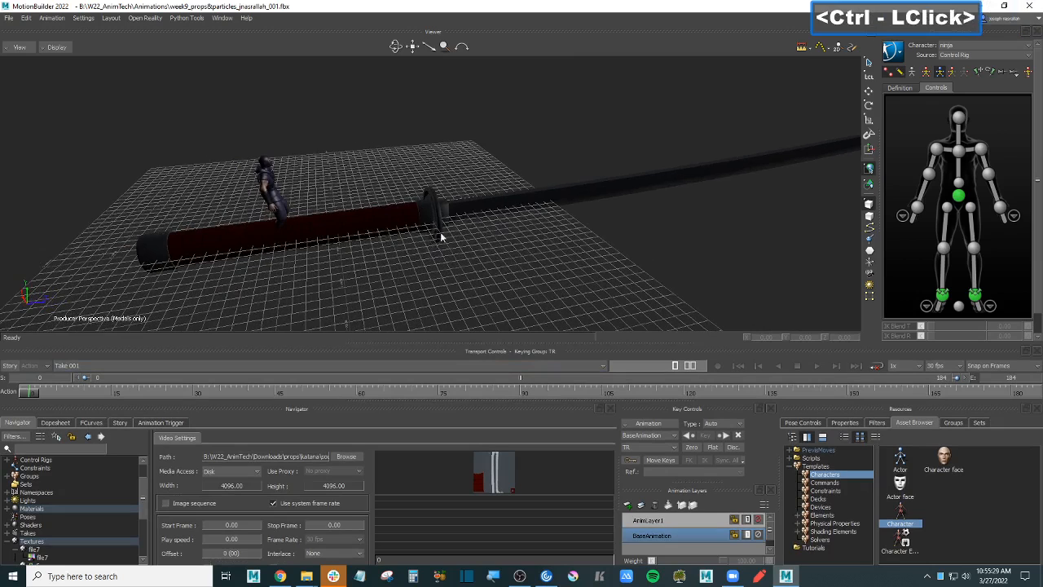
pyautogui.click(544, 203)
pyautogui.click(430, 196)
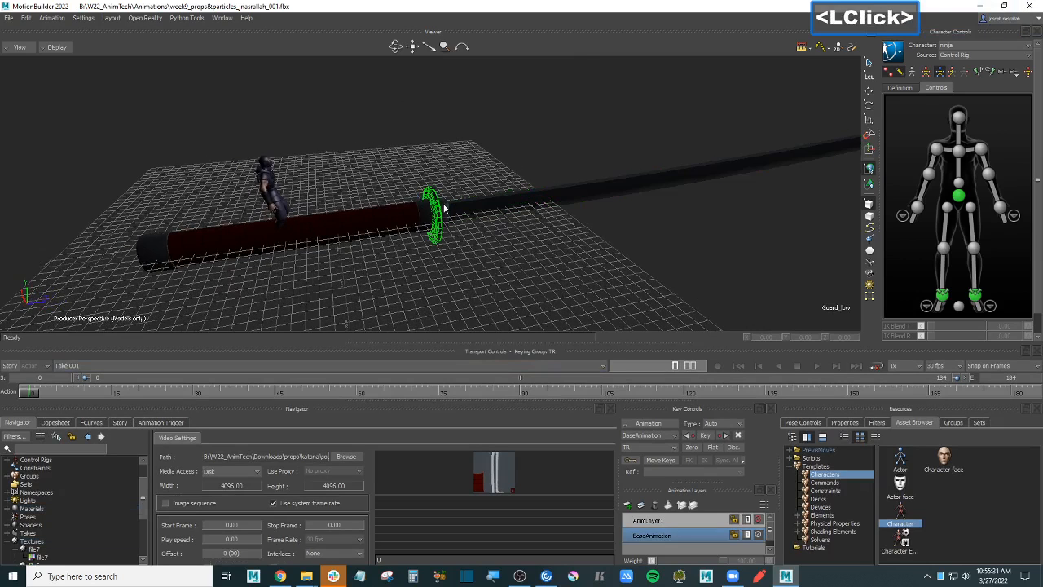
pyautogui.click(446, 206)
pyautogui.click(425, 213)
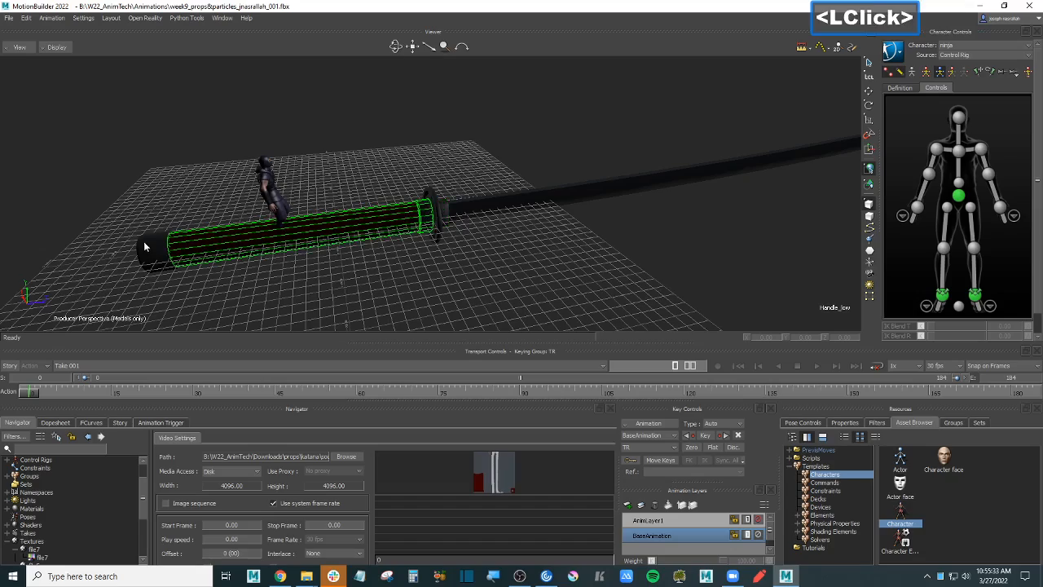
pyautogui.click(169, 254)
pyautogui.moveTo(490, 249)
pyautogui.keyDown('shift'); pyautogui.mouseDown()
pyautogui.moveTo(464, 243)
pyautogui.moveTo(484, 286)
pyautogui.moveTo(480, 247)
pyautogui.moveTo(498, 240)
pyautogui.moveTo(479, 241)
pyautogui.moveTo(486, 237)
pyautogui.mouseUp(); pyautogui.keyUp('shift')
pyautogui.doubleClick(478, 251)
pyautogui.scroll(-3, 478, 251)
pyautogui.scroll(4, 477, 250)
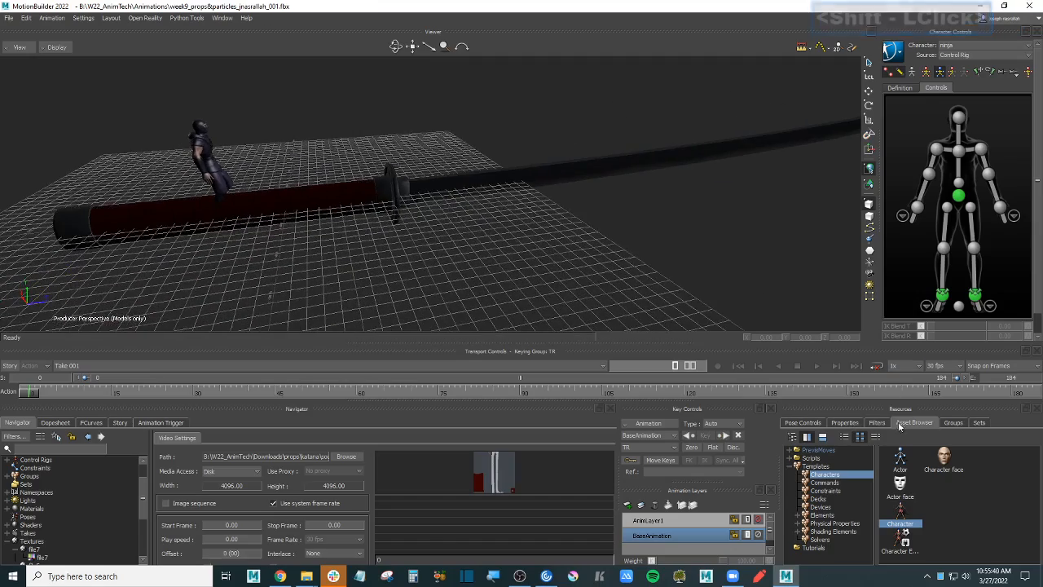
# - Drag a Null from Templates > Elements into the scene near the katana and show its move handles
pyautogui.click(832, 516)
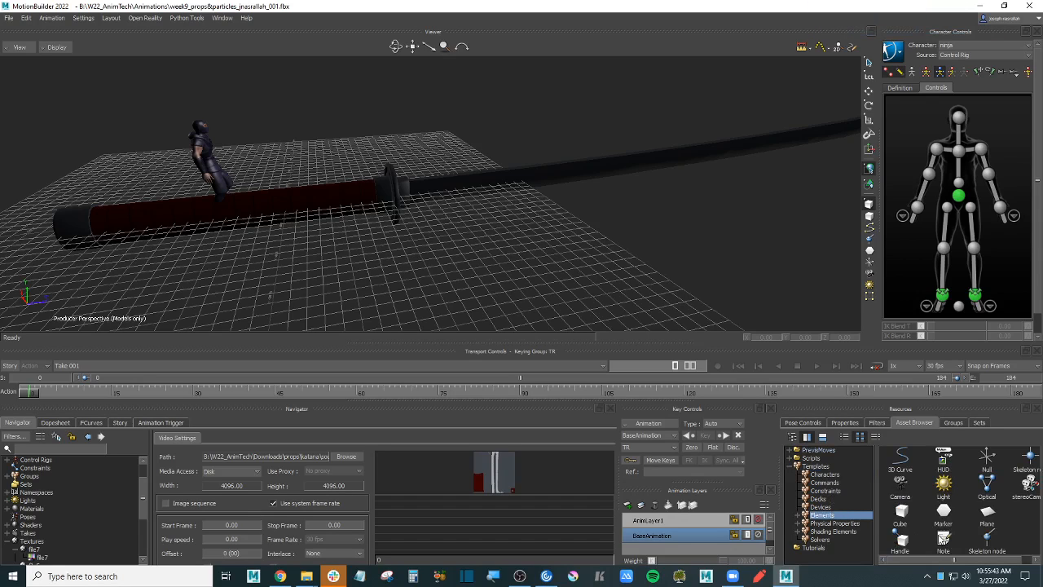
pyautogui.scroll(1, 940, 522)
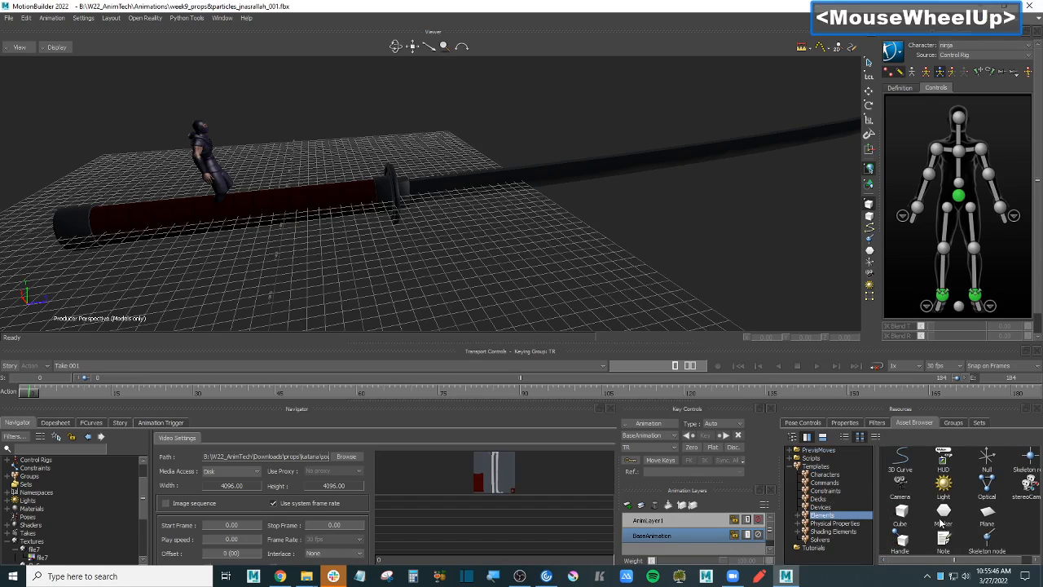
pyautogui.click(990, 461)
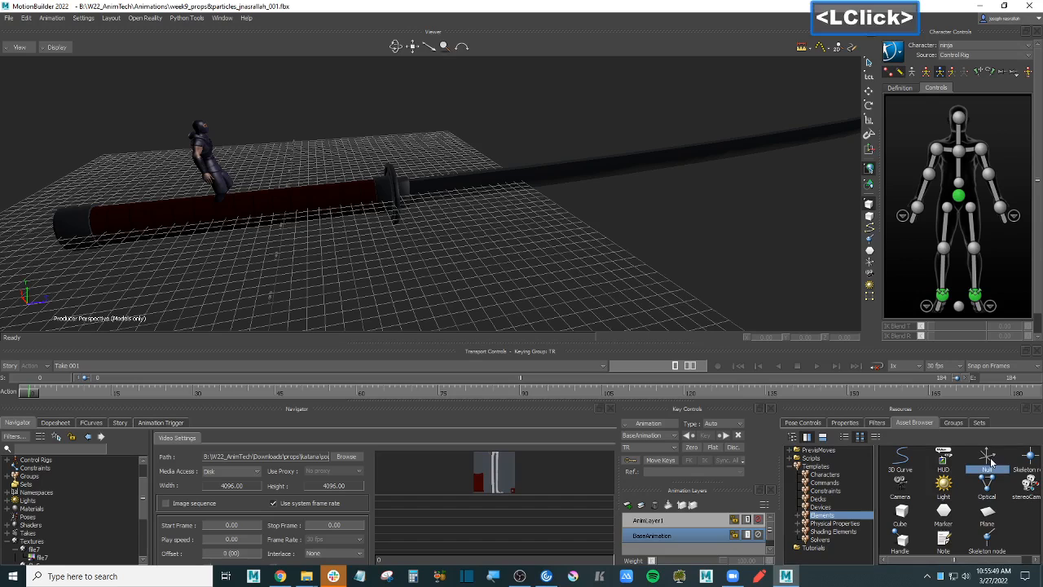
pyautogui.moveTo(990, 462); pyautogui.dragTo(329, 233)
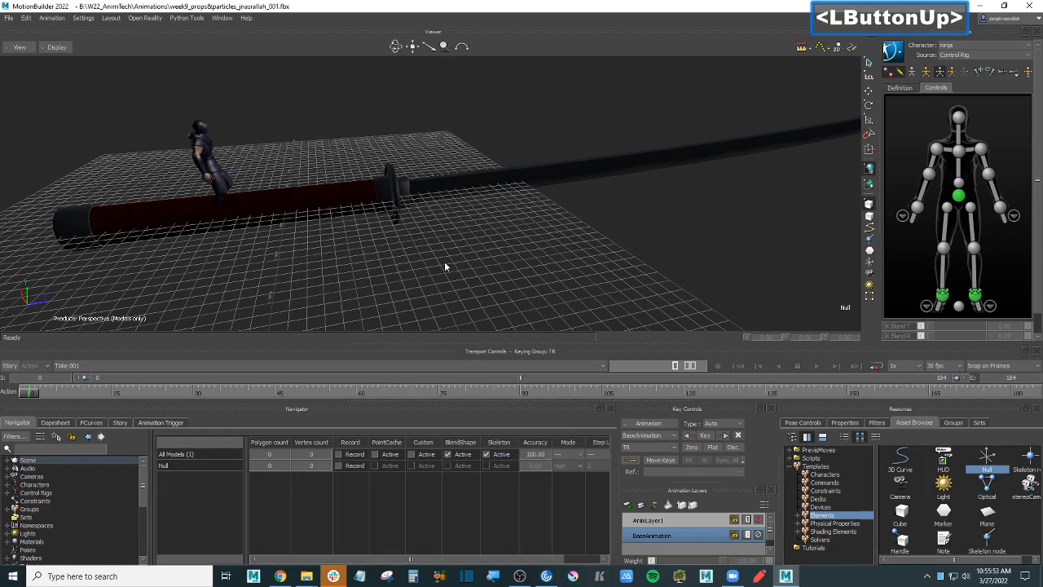
pyautogui.press('t')
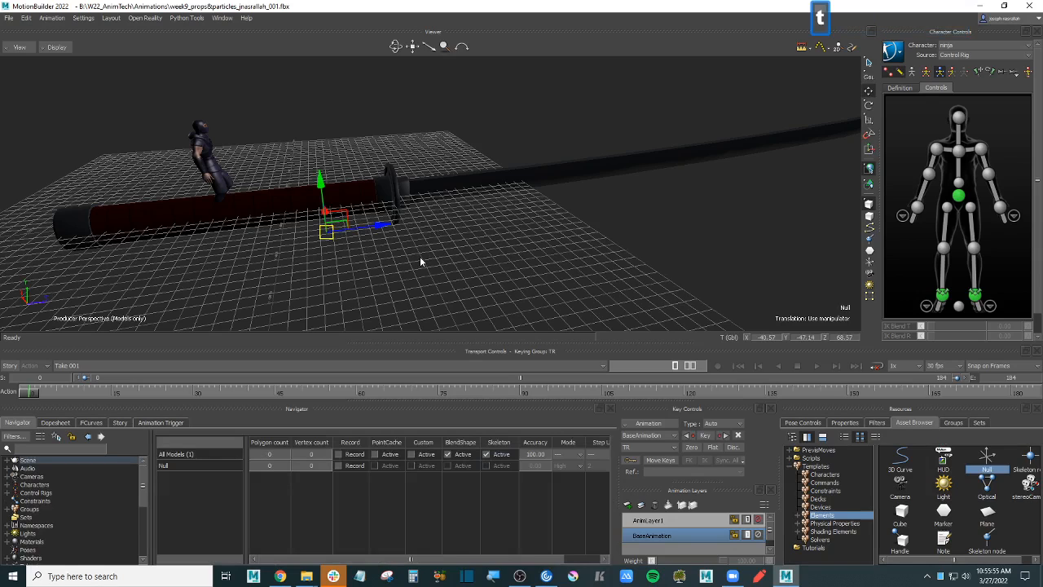
# - Switch the viewer to X-Ray display and orbit for a closer look at the Null
pyautogui.click(62, 47)
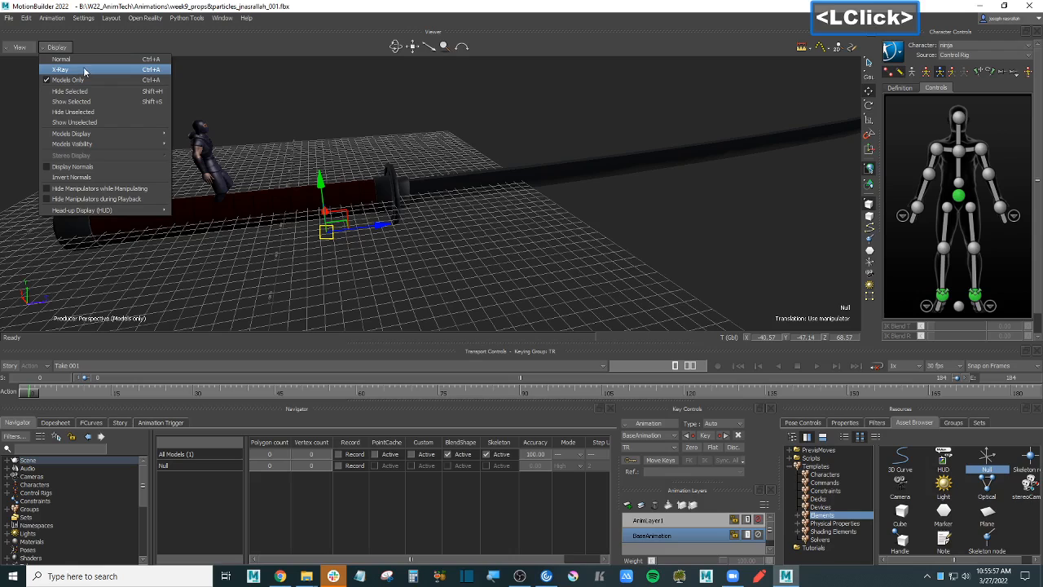
pyautogui.click(93, 70)
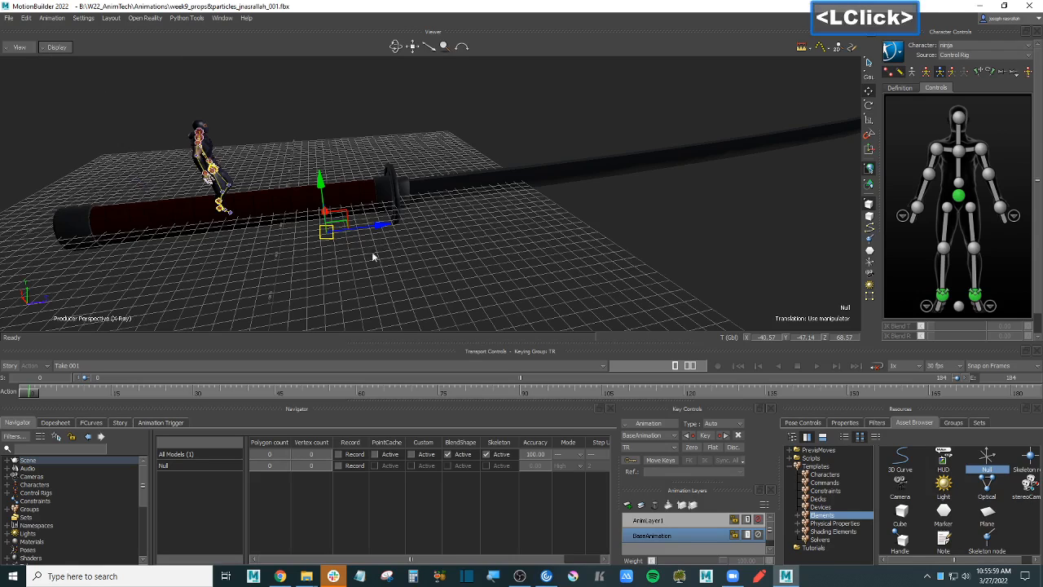
pyautogui.click(356, 236)
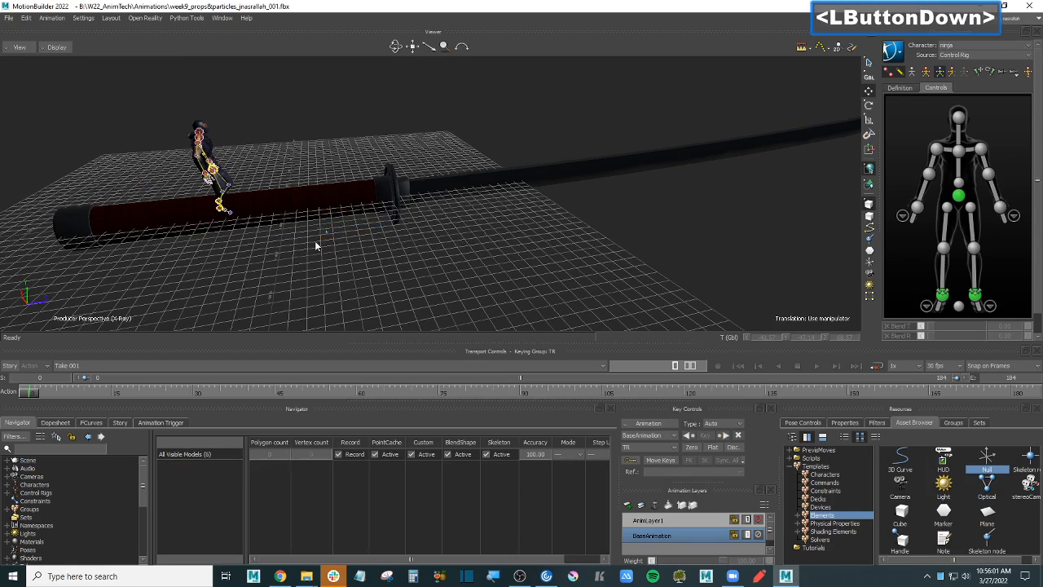
pyautogui.click(316, 245)
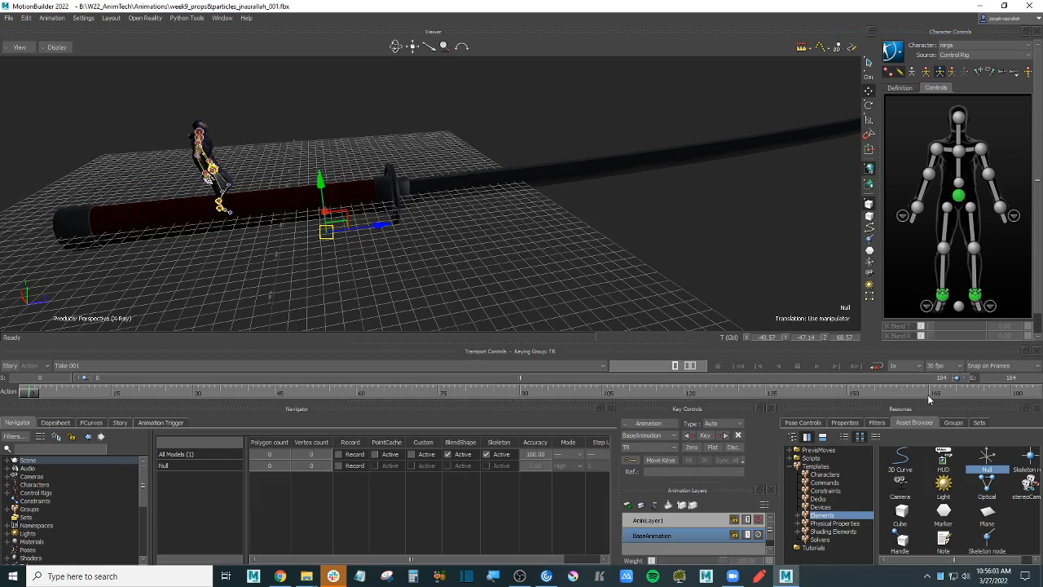
pyautogui.keyDown('ctrl'); pyautogui.moveTo(414, 192); pyautogui.dragTo(530, 242); pyautogui.keyUp('ctrl')
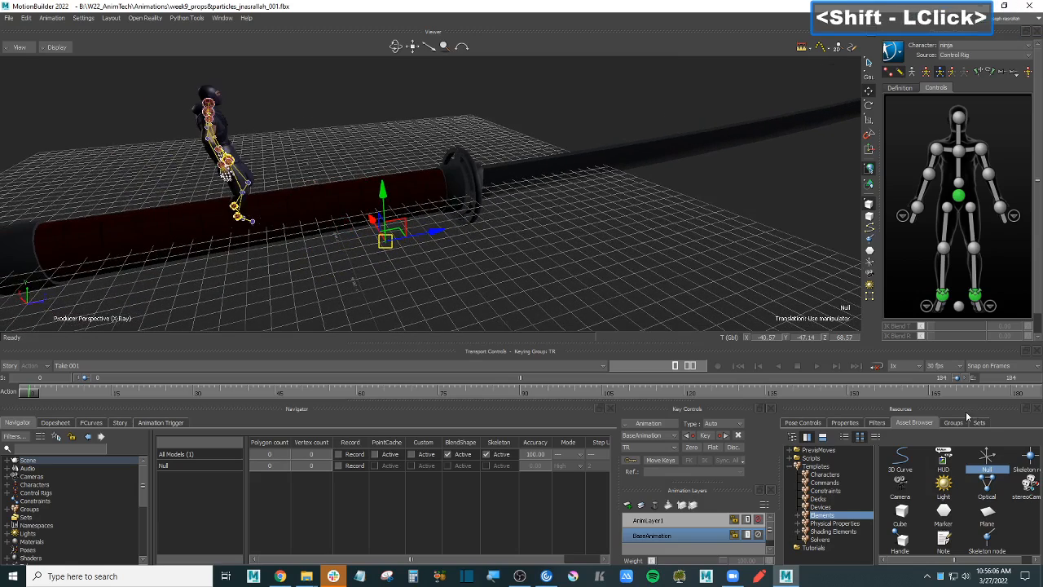
# - Change the Null's Size under Null Settings from 100 to 300
pyautogui.click(846, 423)
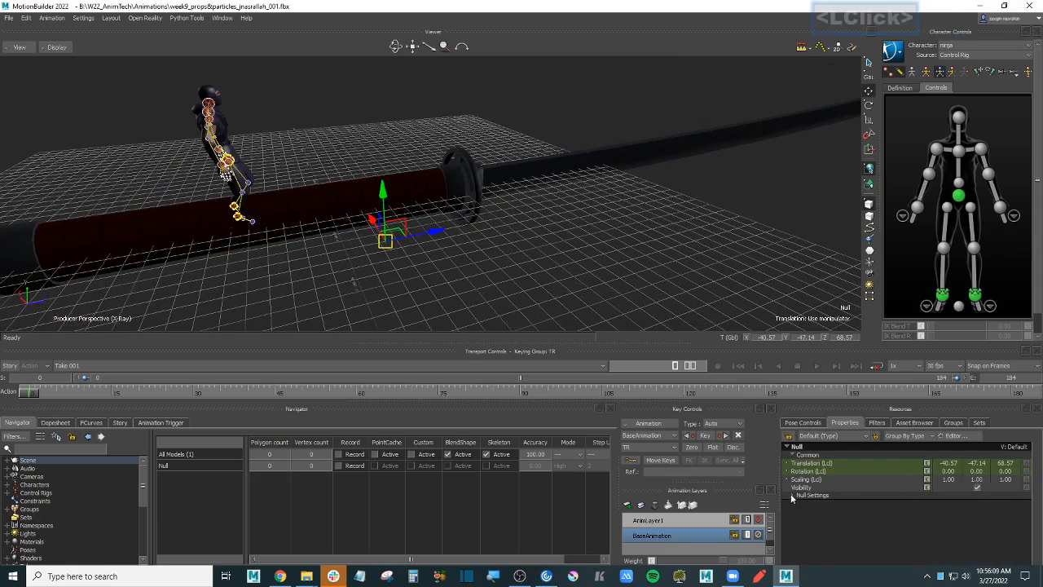
pyautogui.click(791, 497)
pyautogui.click(981, 514)
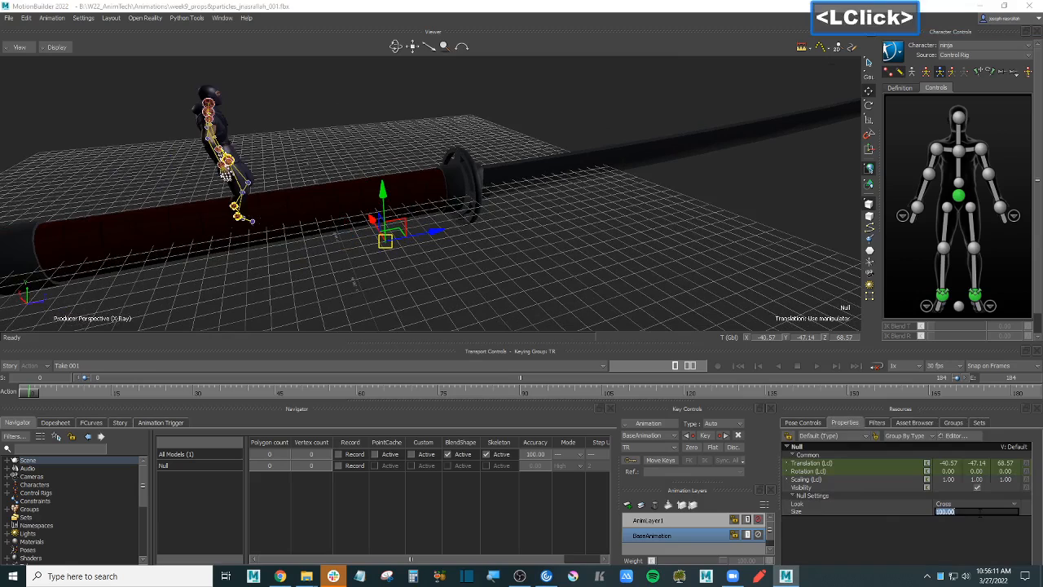
pyautogui.click(868, 504)
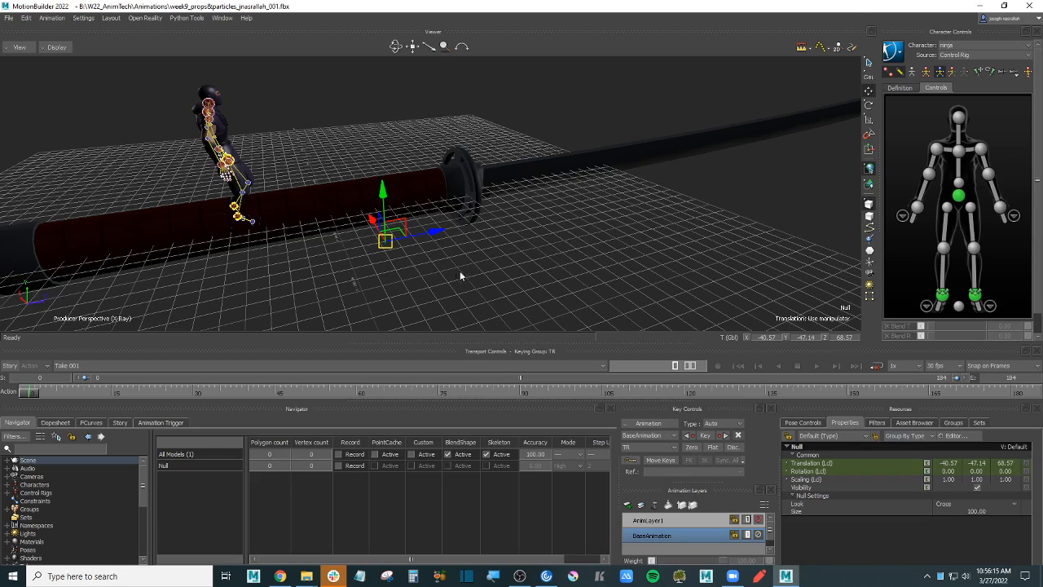
pyautogui.click(414, 256)
pyautogui.click(375, 253)
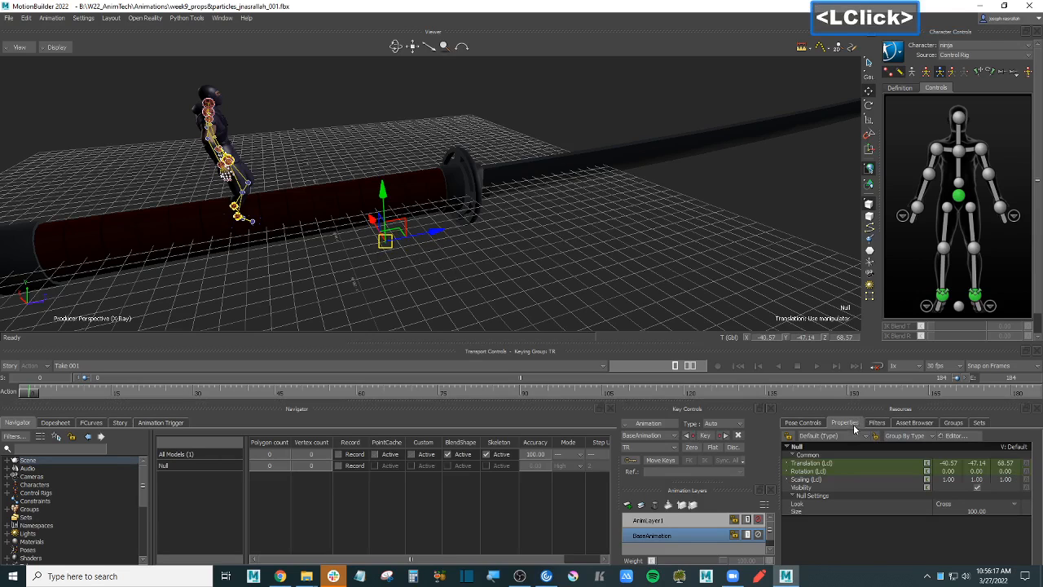
pyautogui.click(982, 510)
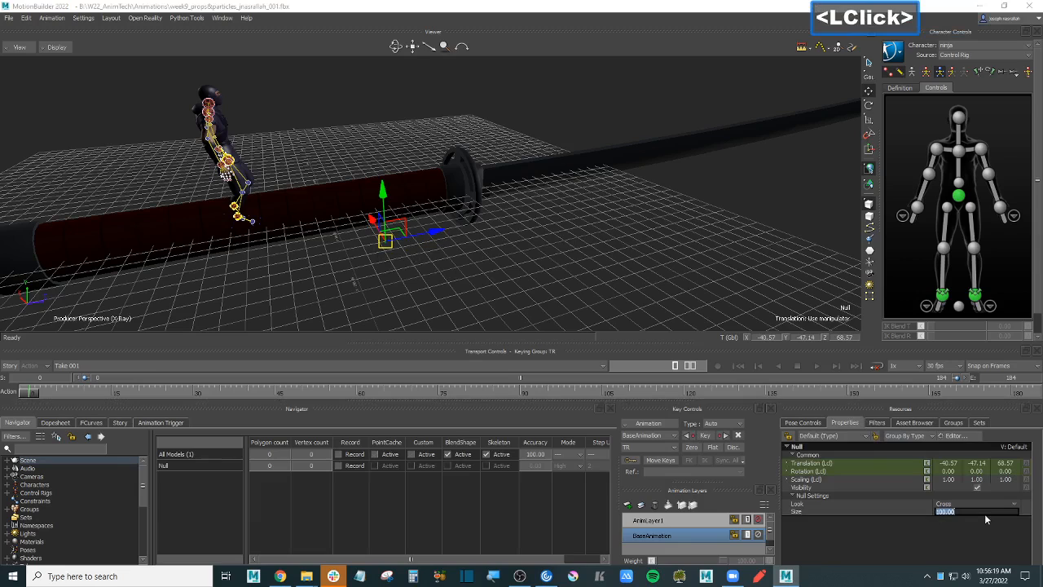
pyautogui.write('300')
pyautogui.press('Return')
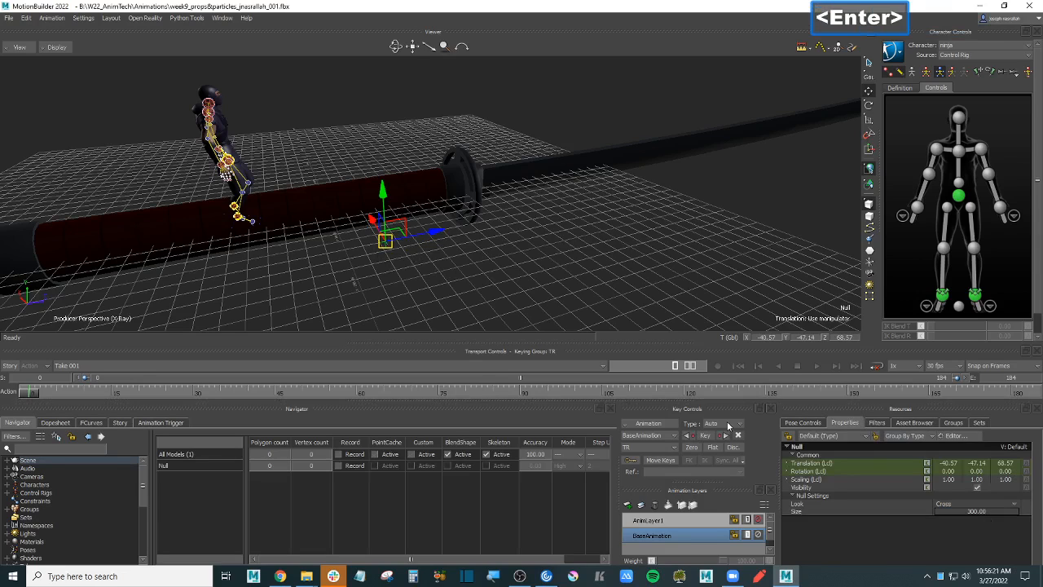
pyautogui.click(524, 266)
pyautogui.click(378, 244)
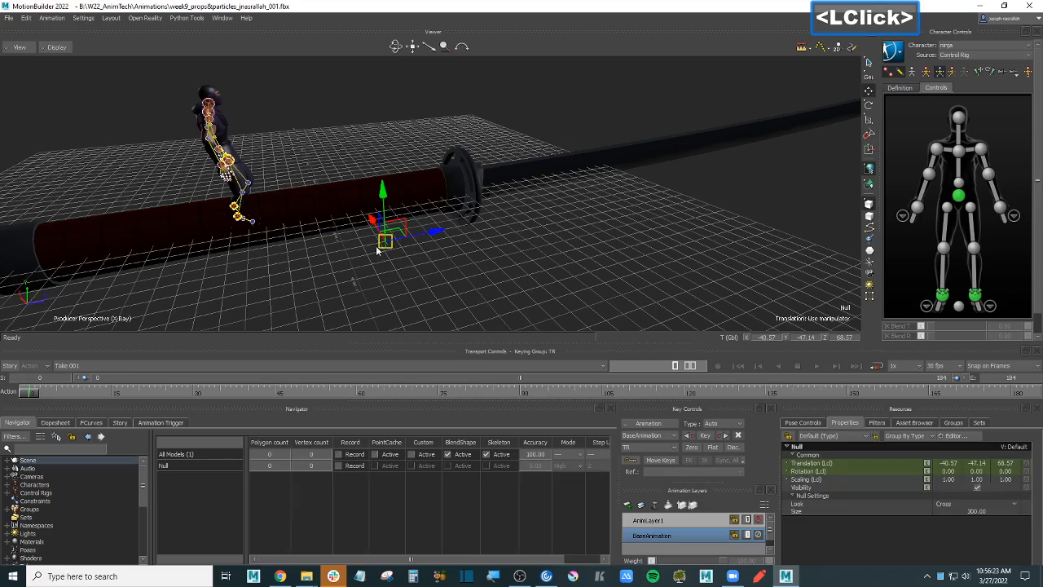
pyautogui.keyDown('ctrl'); pyautogui.keyDown('shift'); pyautogui.moveTo(466, 243); pyautogui.dragTo(506, 274); pyautogui.keyUp('shift'); pyautogui.keyUp('ctrl')
# - Select the katana's handle and blade, then reselect the Null and orbit around it
pyautogui.scroll(2, 504, 276)
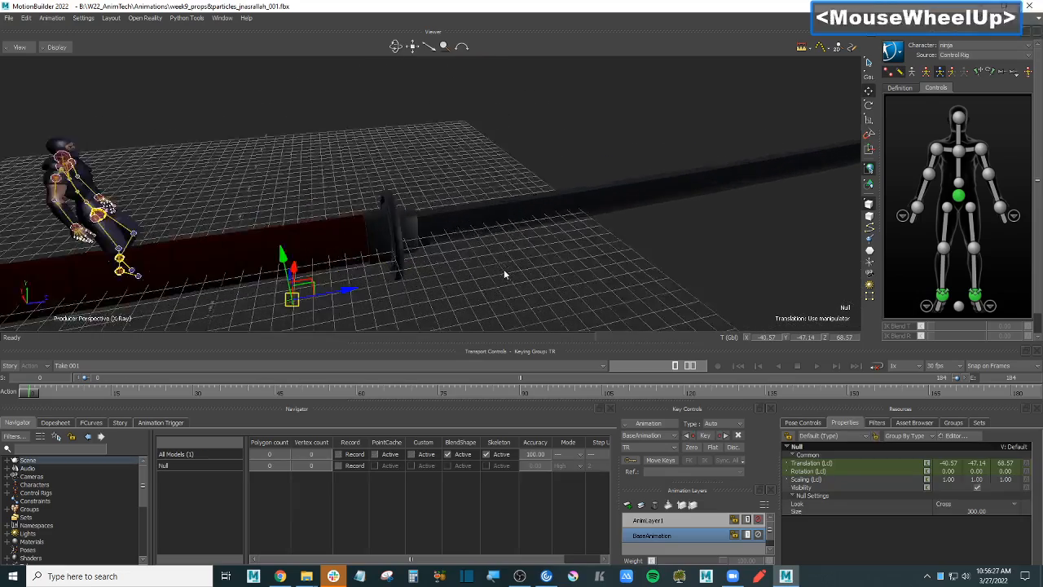
pyautogui.scroll(-3, 505, 274)
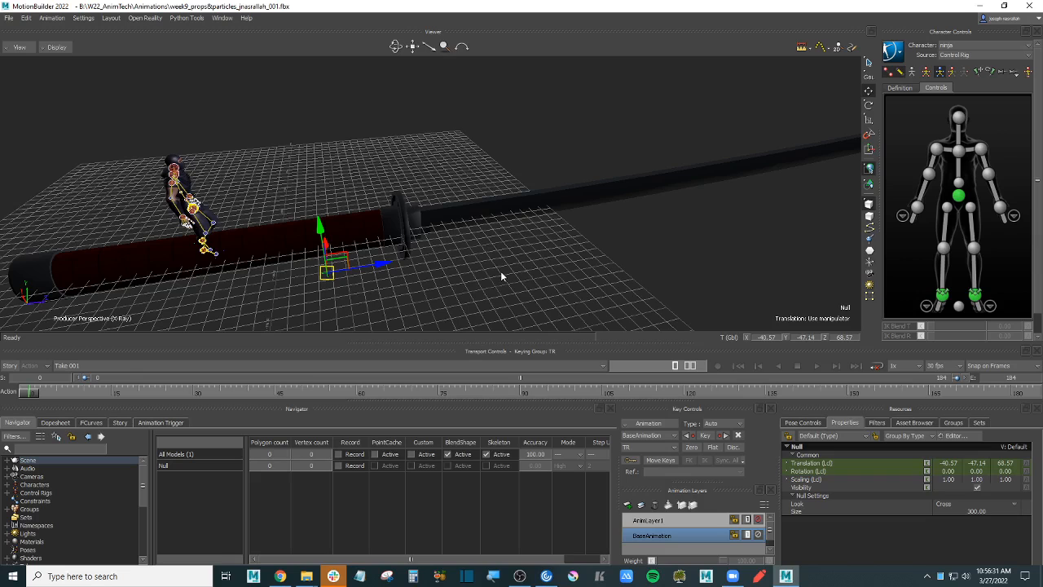
pyautogui.click(253, 244)
pyautogui.click(424, 219)
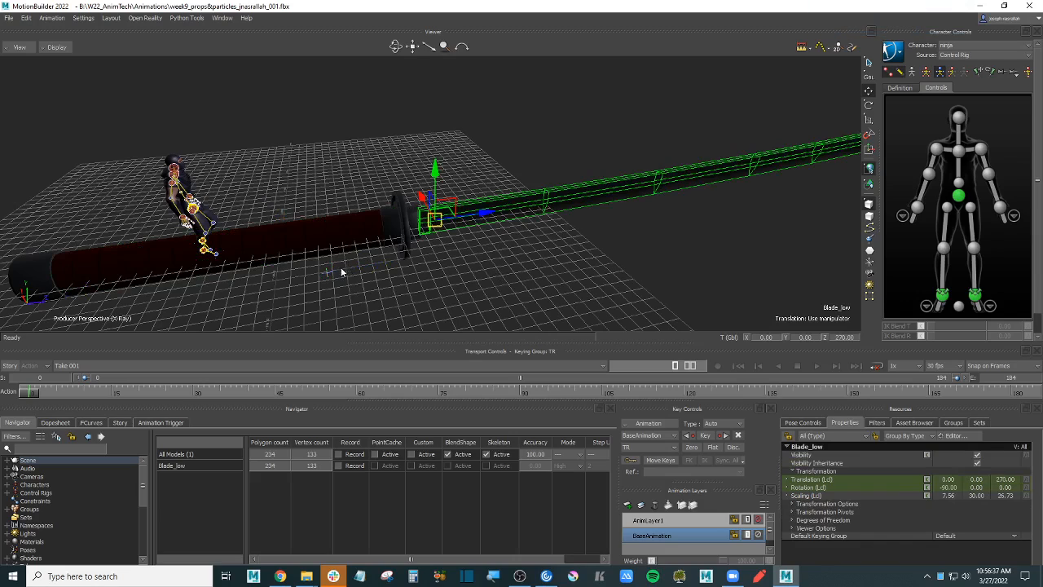
pyautogui.click(321, 277)
pyautogui.keyDown('shift'); pyautogui.moveTo(363, 282); pyautogui.dragTo(473, 259); pyautogui.keyUp('shift')
pyautogui.scroll(2, 506, 259)
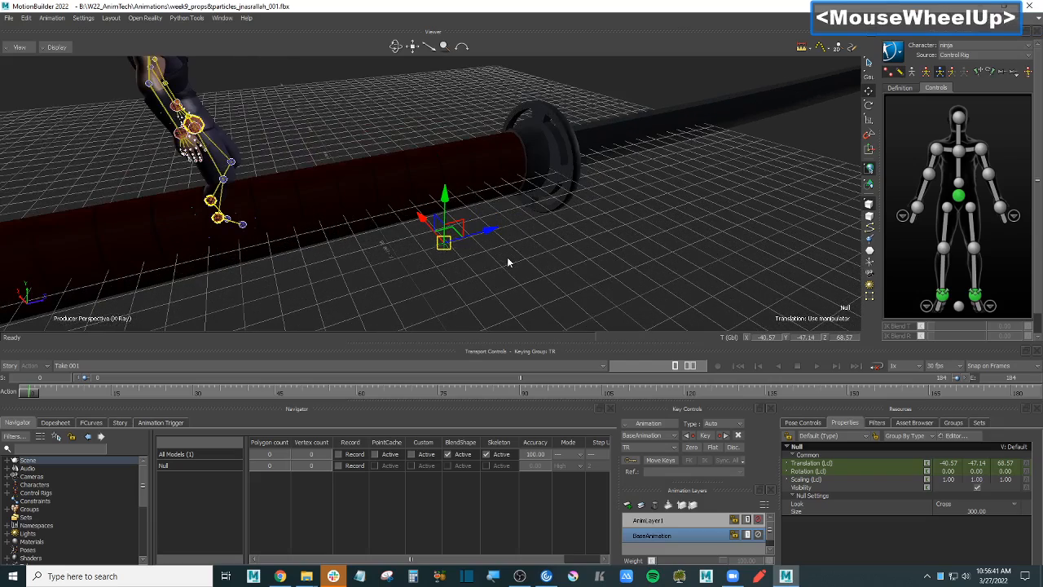
# - Check the hilt and handle, then select the Null's 300.00 Size value for retyping
pyautogui.click(502, 162)
pyautogui.click(656, 212)
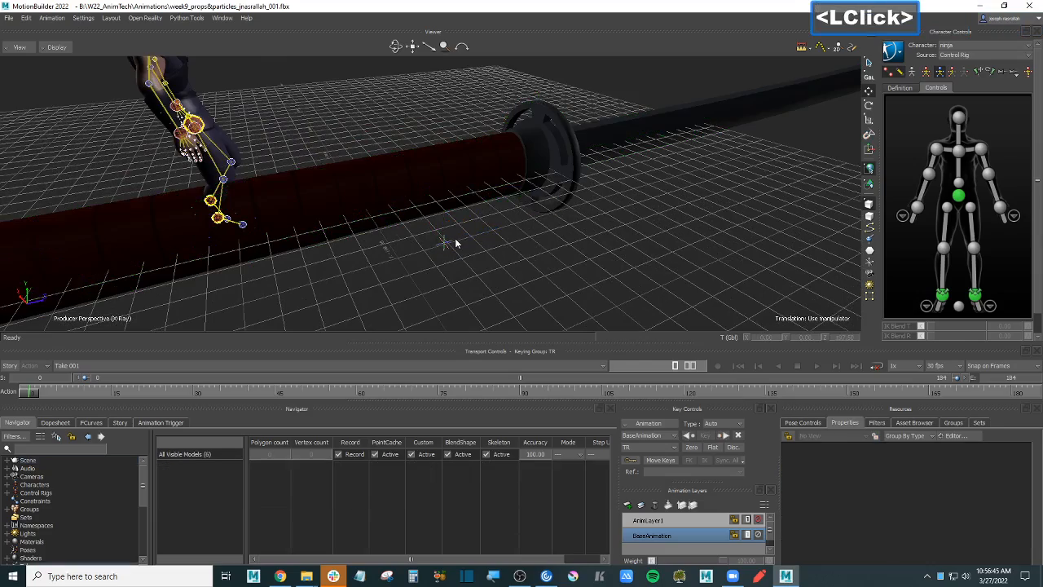
pyautogui.click(449, 239)
pyautogui.moveTo(519, 256)
pyautogui.keyDown('ctrl'); pyautogui.mouseDown()
pyautogui.moveTo(551, 252)
pyautogui.moveTo(513, 238)
pyautogui.moveTo(578, 246)
pyautogui.moveTo(574, 265)
pyautogui.moveTo(551, 221)
pyautogui.moveTo(527, 244)
pyautogui.moveTo(550, 255)
pyautogui.moveTo(662, 256)
pyautogui.moveTo(491, 258)
pyautogui.moveTo(466, 243)
pyautogui.mouseUp(); pyautogui.keyUp('ctrl')
pyautogui.click(347, 175)
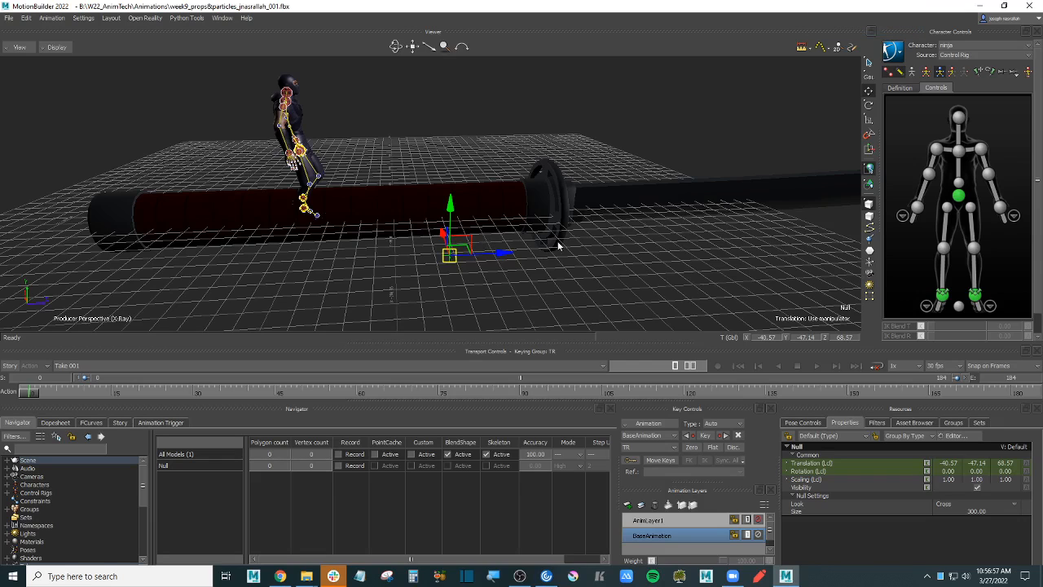
pyautogui.keyDown('ctrl'); pyautogui.moveTo(567, 258); pyautogui.dragTo(612, 258); pyautogui.keyUp('ctrl')
pyautogui.keyDown('shift'); pyautogui.moveTo(619, 258); pyautogui.dragTo(596, 260); pyautogui.keyUp('shift')
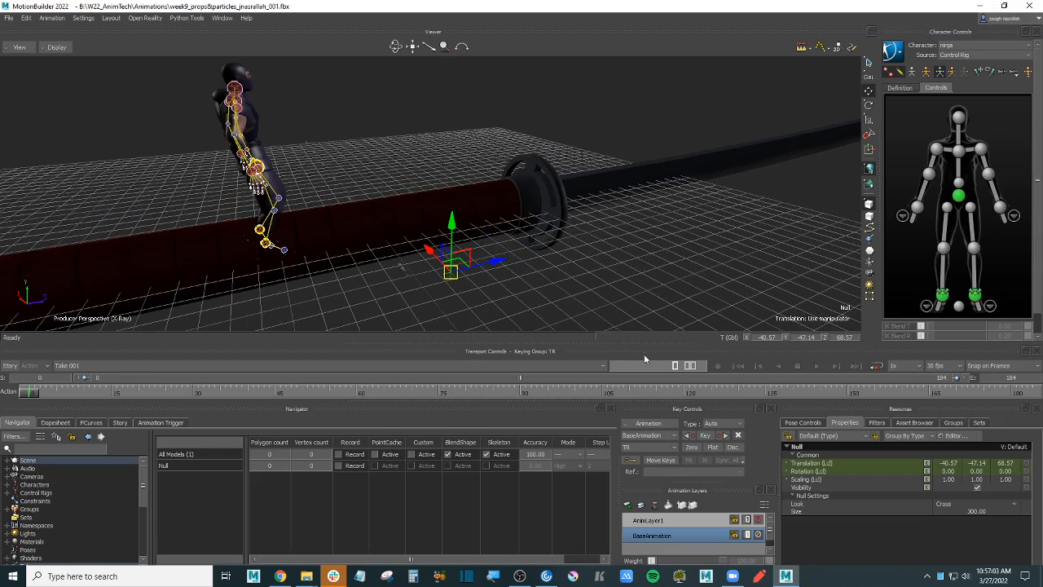
pyautogui.doubleClick(984, 509)
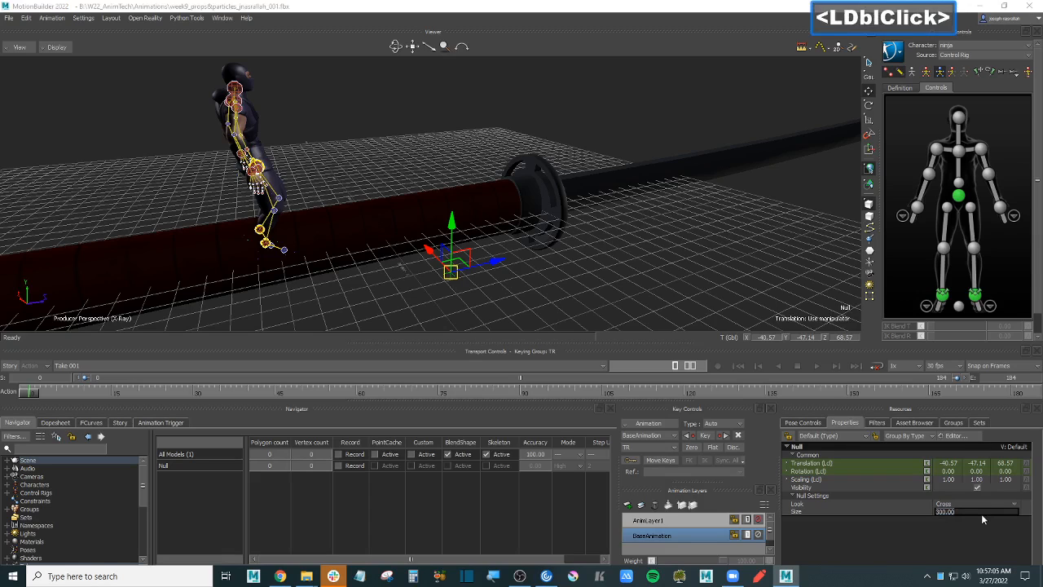
pyautogui.moveTo(959, 512); pyautogui.dragTo(931, 517)
# - Set the Null's Size to 999 and reselect the Null
pyautogui.write('9')
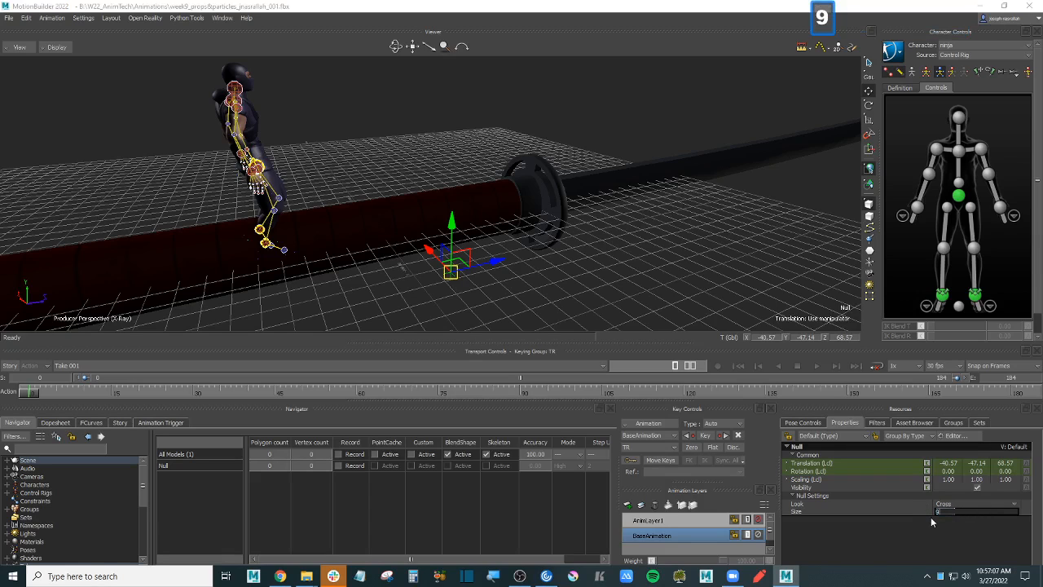
pyautogui.write('99')
pyautogui.press('Return')
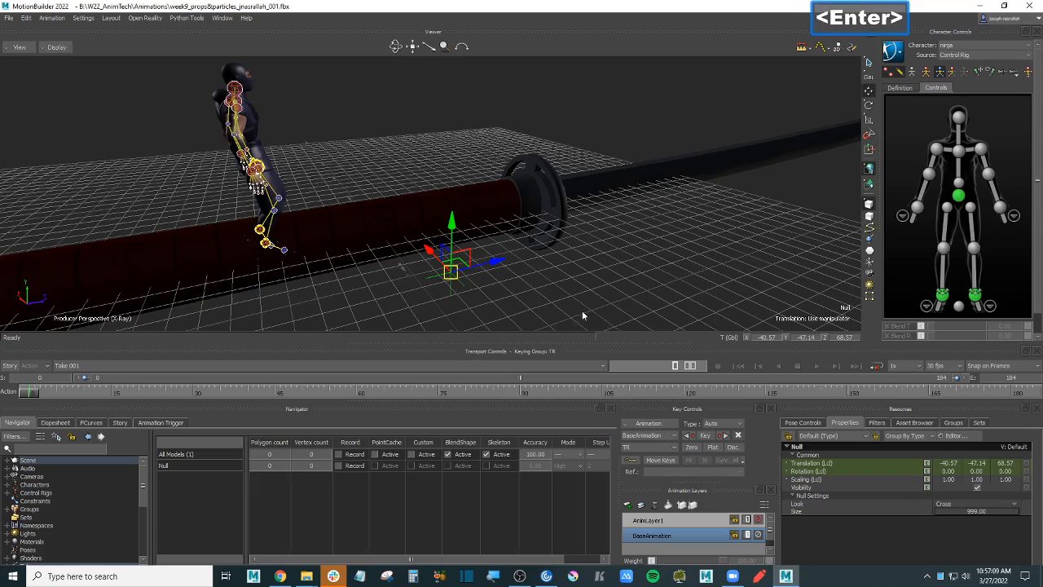
pyautogui.moveTo(596, 296)
pyautogui.keyDown('ctrl'); pyautogui.keyDown('shift'); pyautogui.mouseDown()
pyautogui.moveTo(589, 268)
pyautogui.moveTo(581, 283)
pyautogui.moveTo(594, 280)
pyautogui.mouseUp(); pyautogui.keyUp('shift'); pyautogui.keyUp('ctrl')
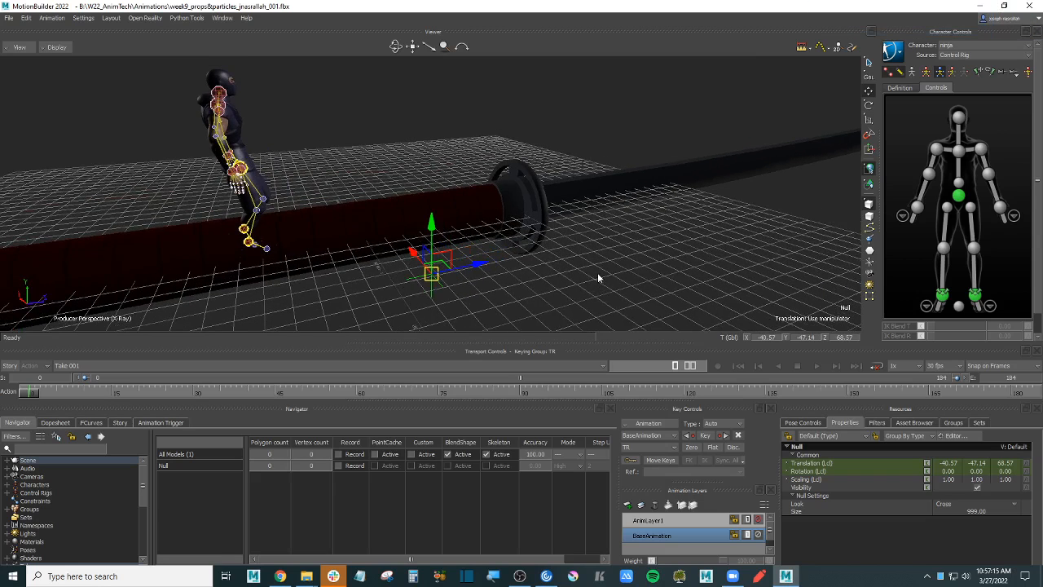
pyautogui.click(366, 220)
pyautogui.scroll(-3, 366, 220)
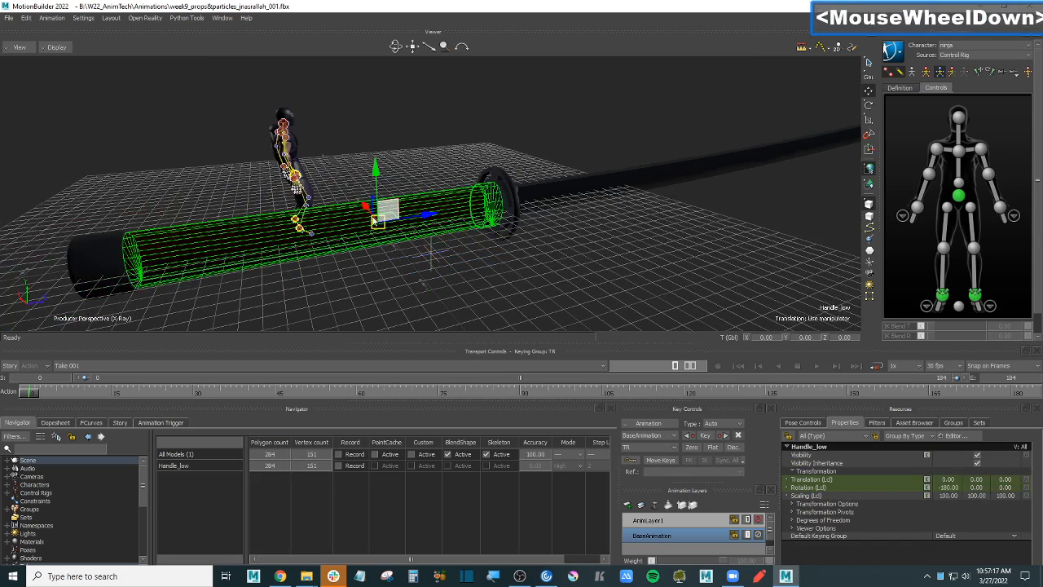
pyautogui.keyDown('ctrl'); pyautogui.keyDown('shift'); pyautogui.moveTo(497, 251); pyautogui.dragTo(471, 248); pyautogui.keyUp('shift'); pyautogui.keyUp('ctrl')
pyautogui.click(443, 262)
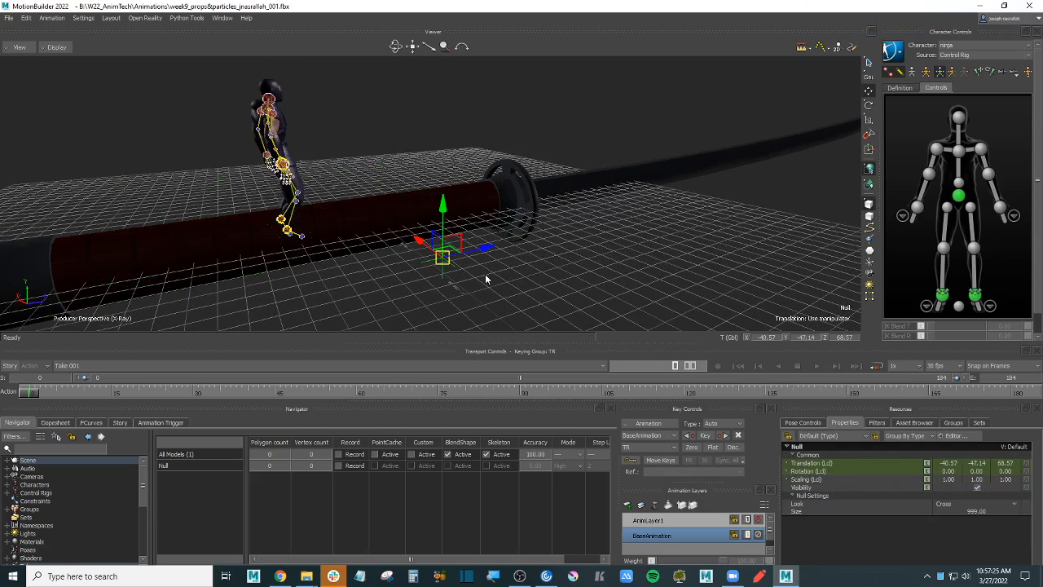
# - Alt-drag the Null onto the sword handle to bring up the Align options
pyautogui.click(388, 160)
pyautogui.press('alt')
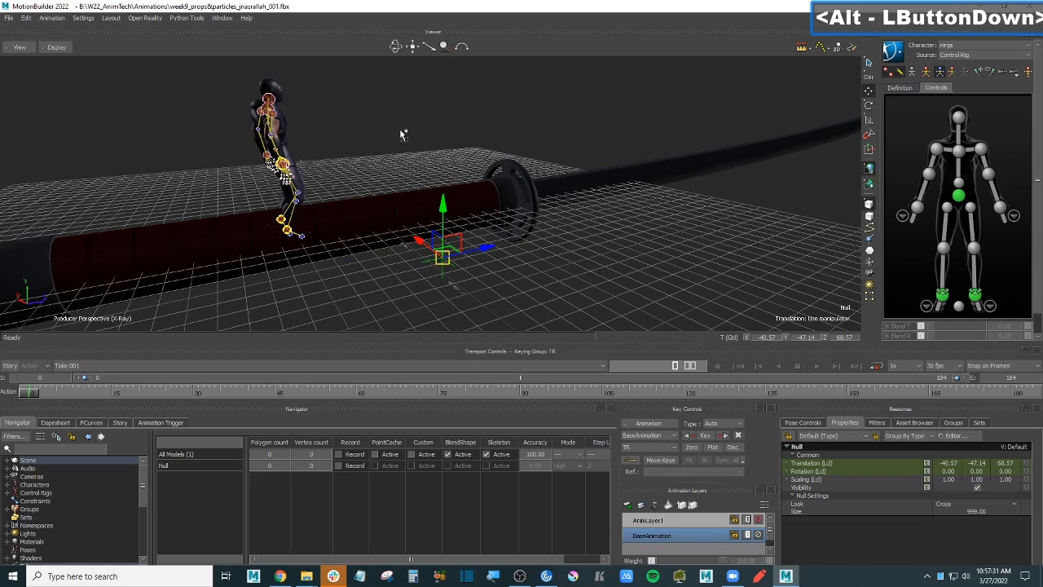
pyautogui.keyDown('alt'); pyautogui.click(394, 193); pyautogui.keyUp('alt')
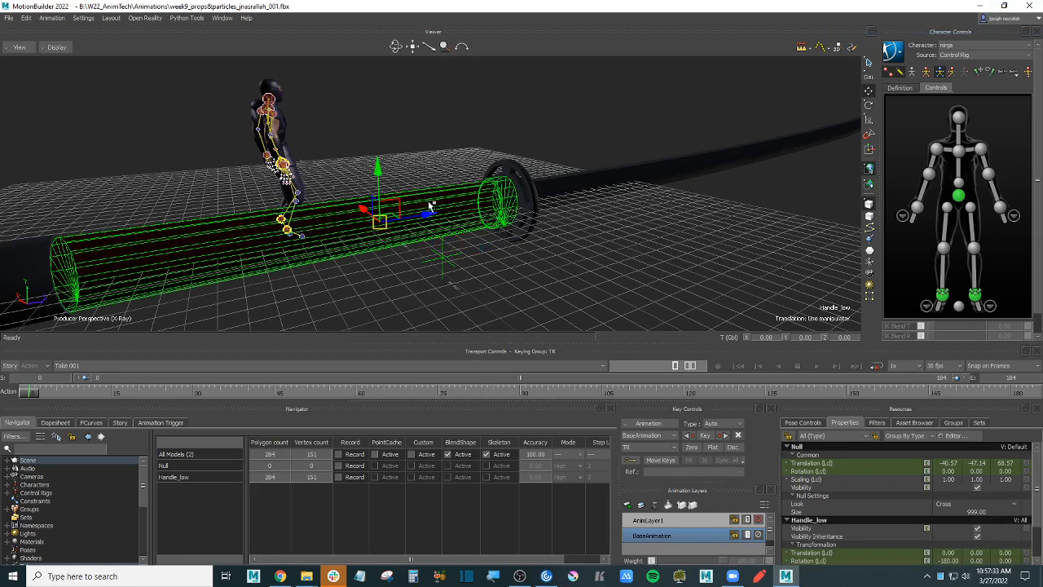
pyautogui.keyDown('alt'); pyautogui.moveTo(429, 205); pyautogui.dragTo(430, 203); pyautogui.keyUp('alt')
pyautogui.moveTo(445, 203)
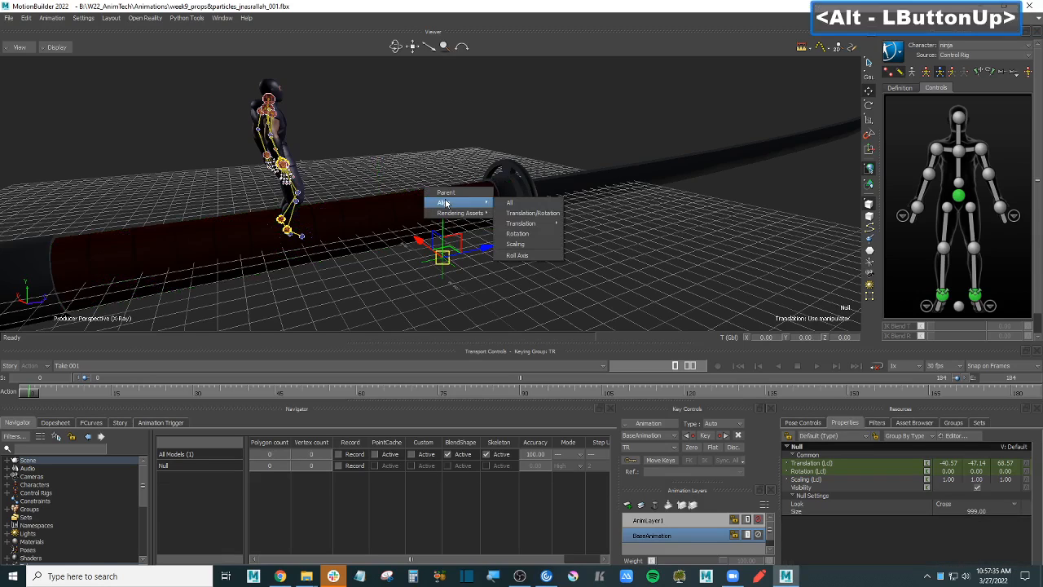
# - Align the Null's translation and rotation to the handle, giving translation 0,0,0 and rotation -180
pyautogui.click(542, 213)
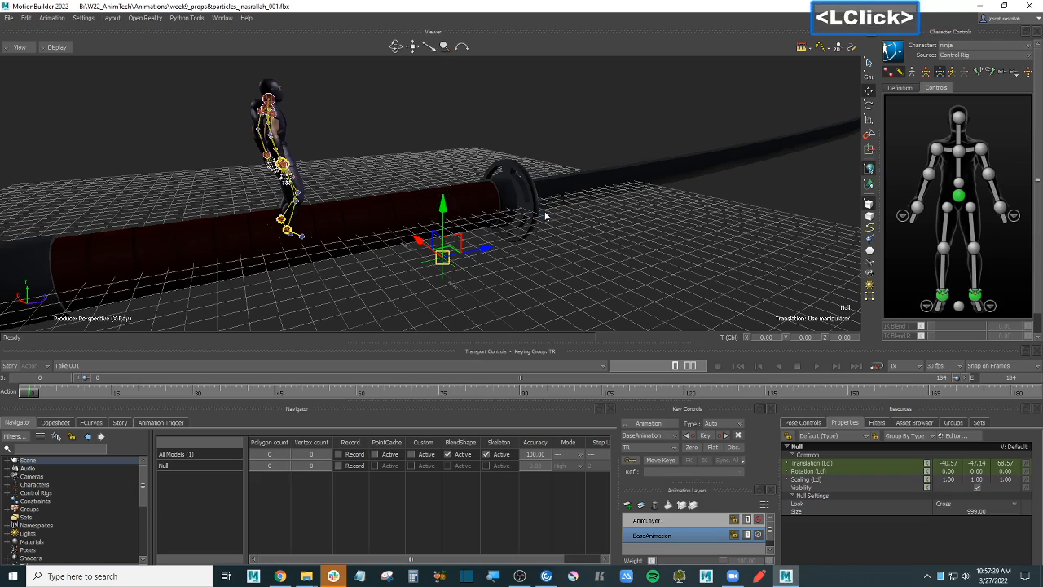
pyautogui.keyDown('ctrl'); pyautogui.moveTo(440, 192); pyautogui.dragTo(495, 196); pyautogui.keyUp('ctrl')
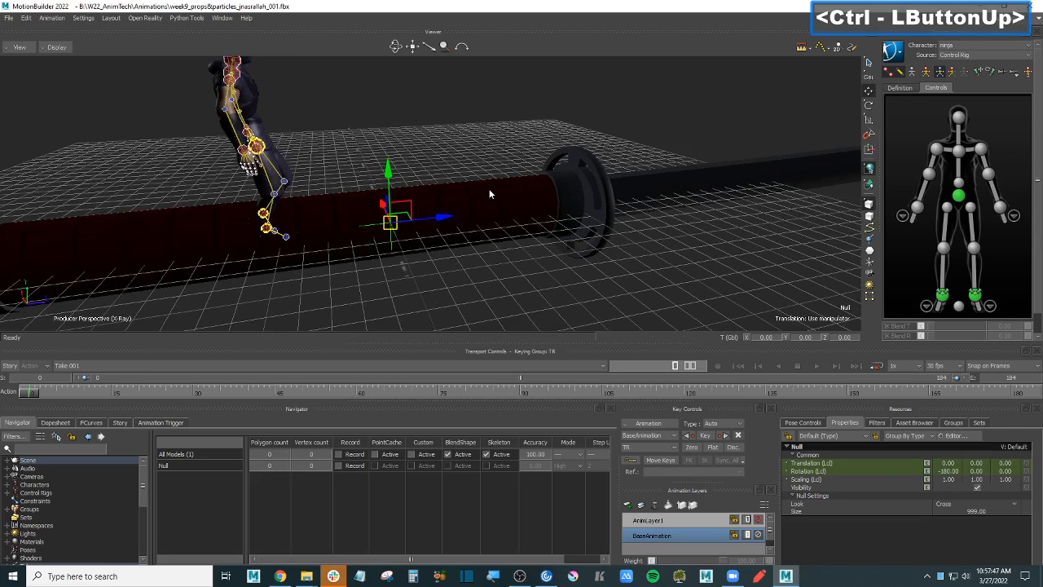
# - Raise the Null's display size from 999 to 1222, then to 1555
pyautogui.doubleClick(985, 510)
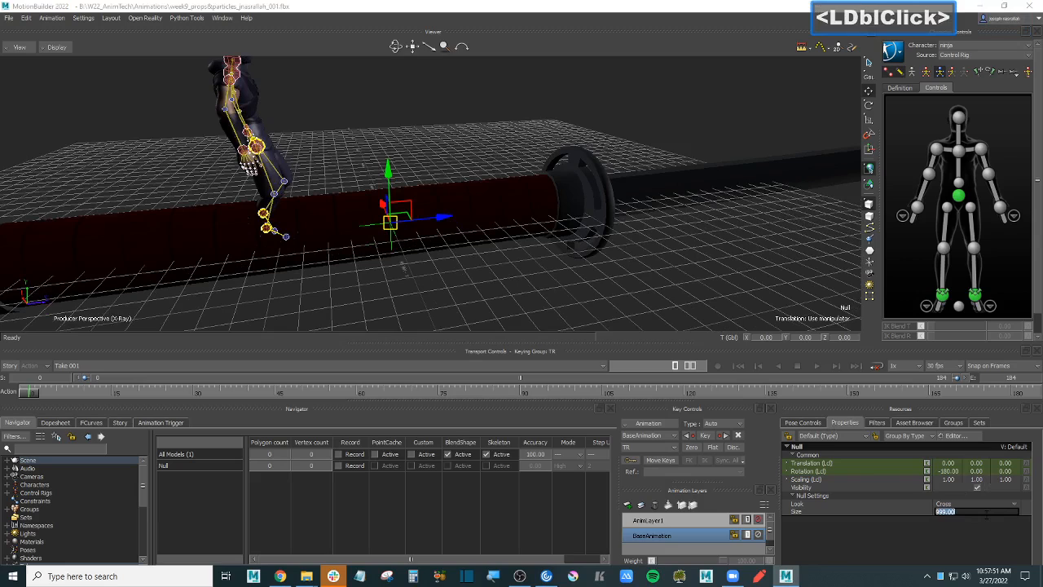
pyautogui.write('1222')
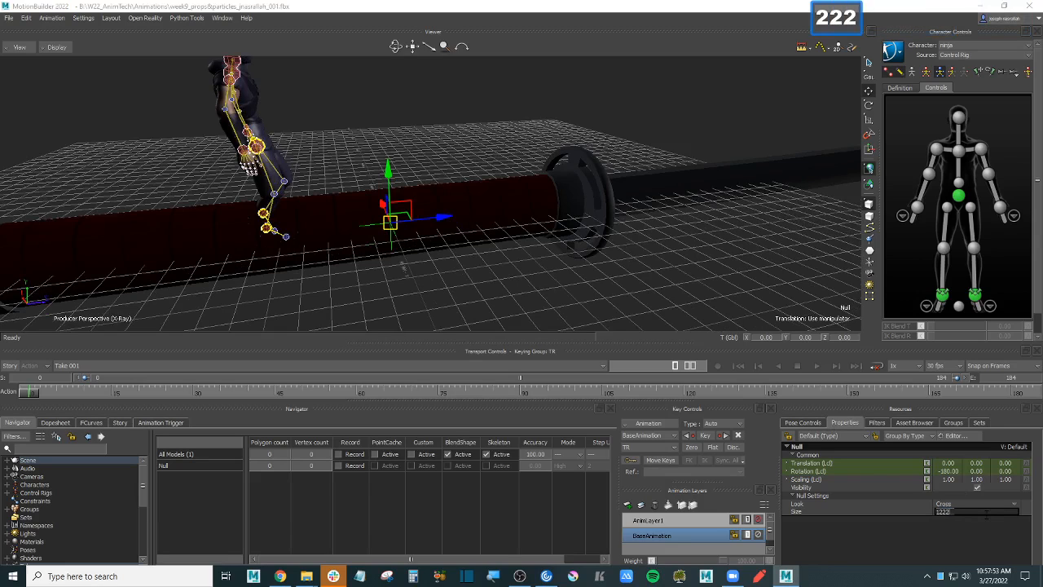
pyautogui.press('Return')
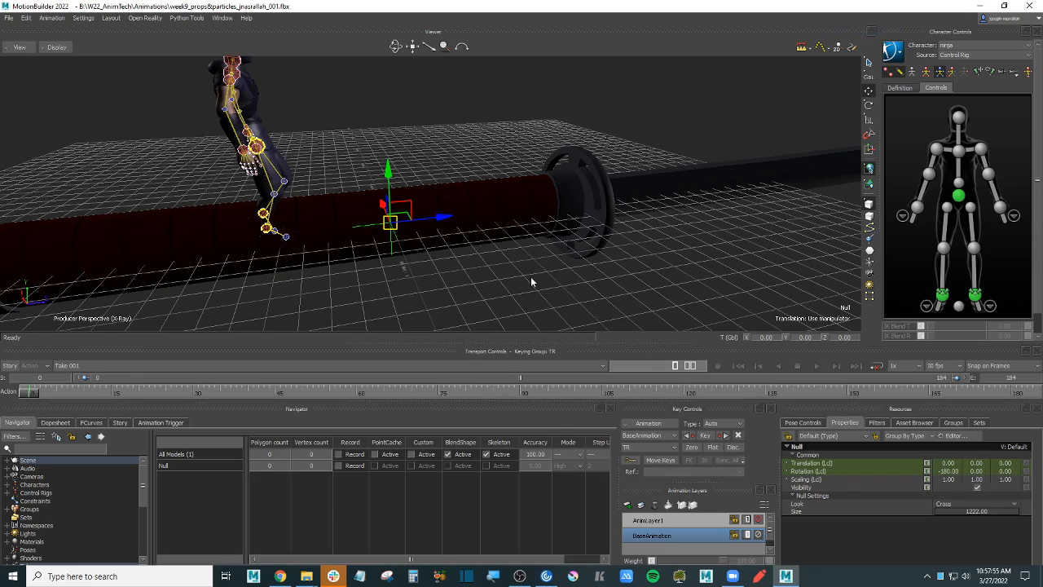
pyautogui.keyDown('ctrl'); pyautogui.moveTo(530, 282); pyautogui.dragTo(530, 253); pyautogui.keyUp('ctrl')
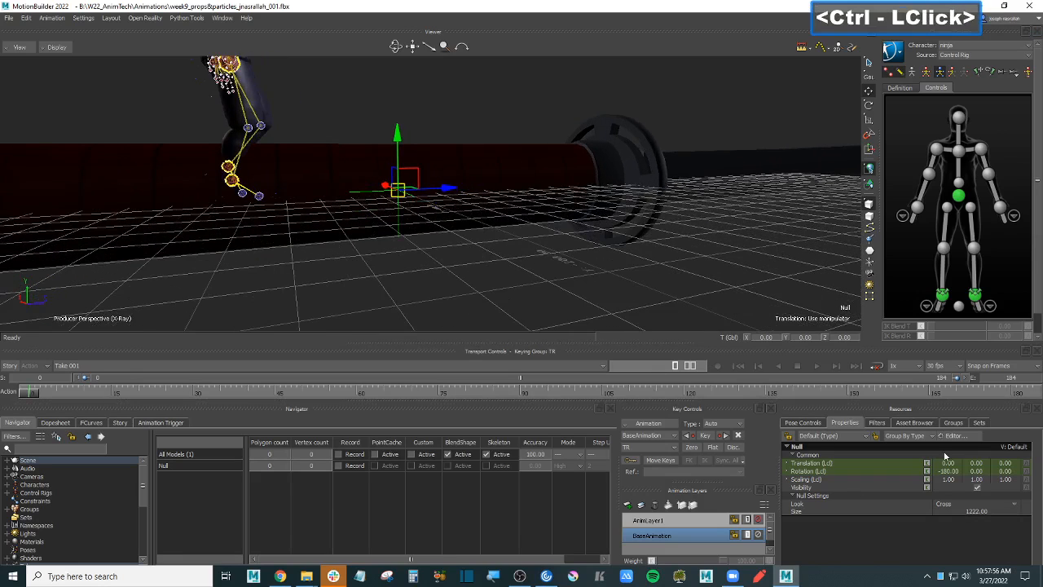
pyautogui.click(987, 509)
pyautogui.write('155')
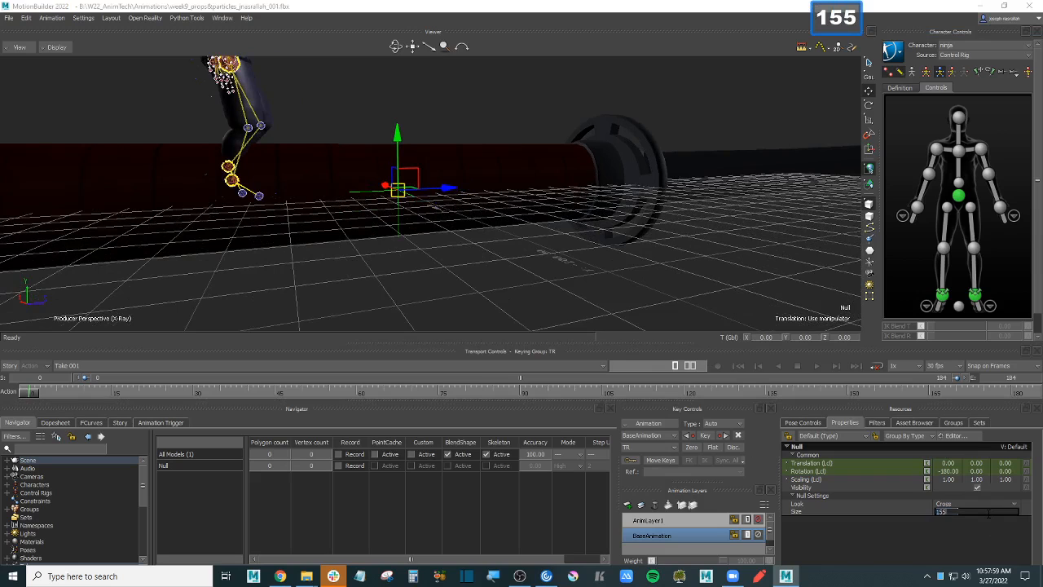
pyautogui.write('5')
pyautogui.press('Return')
pyautogui.keyDown('ctrl'); pyautogui.moveTo(512, 303); pyautogui.dragTo(554, 291); pyautogui.keyUp('ctrl')
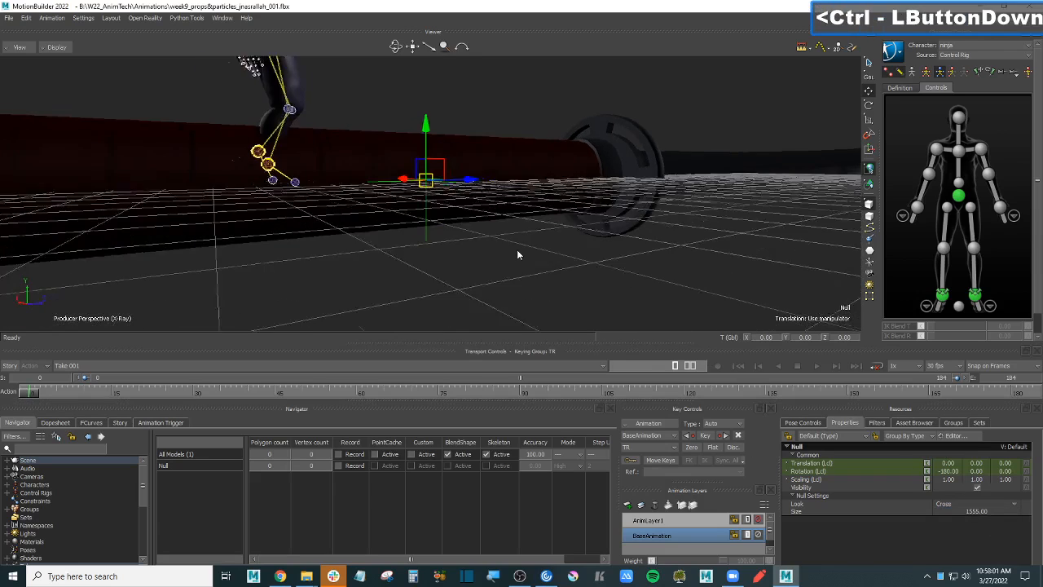
pyautogui.click(438, 227)
pyautogui.click(434, 226)
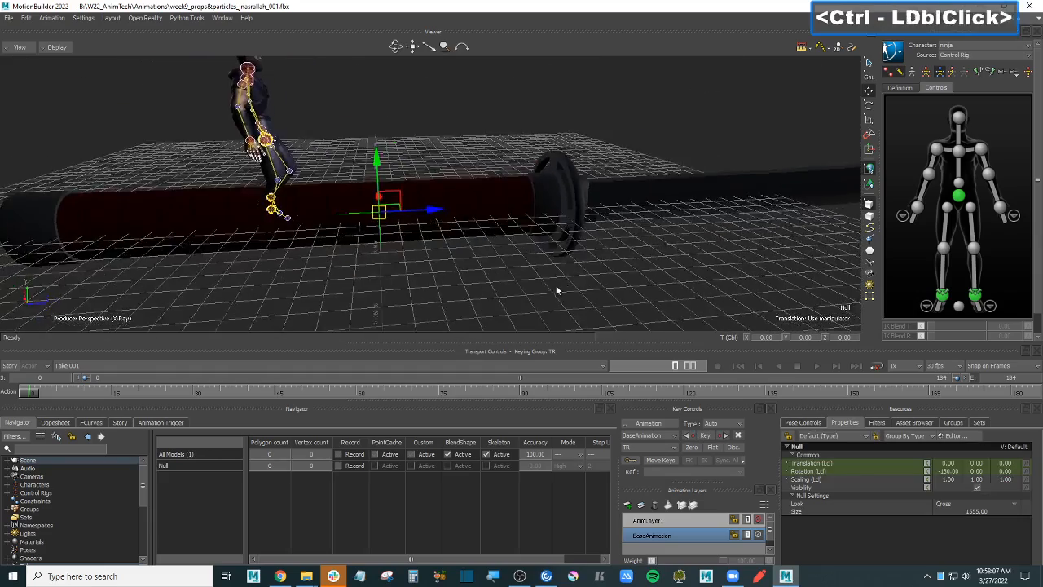
# - Marquee-select the sword's handle, blade, blade cover and guard, then add Pommel_low
pyautogui.moveTo(663, 292); pyautogui.dragTo(661, 255)
pyautogui.keyDown('ctrl'); pyautogui.moveTo(689, 222); pyautogui.dragTo(718, 255); pyautogui.keyUp('ctrl')
pyautogui.keyDown('ctrl'); pyautogui.click(92, 246); pyautogui.keyUp('ctrl')
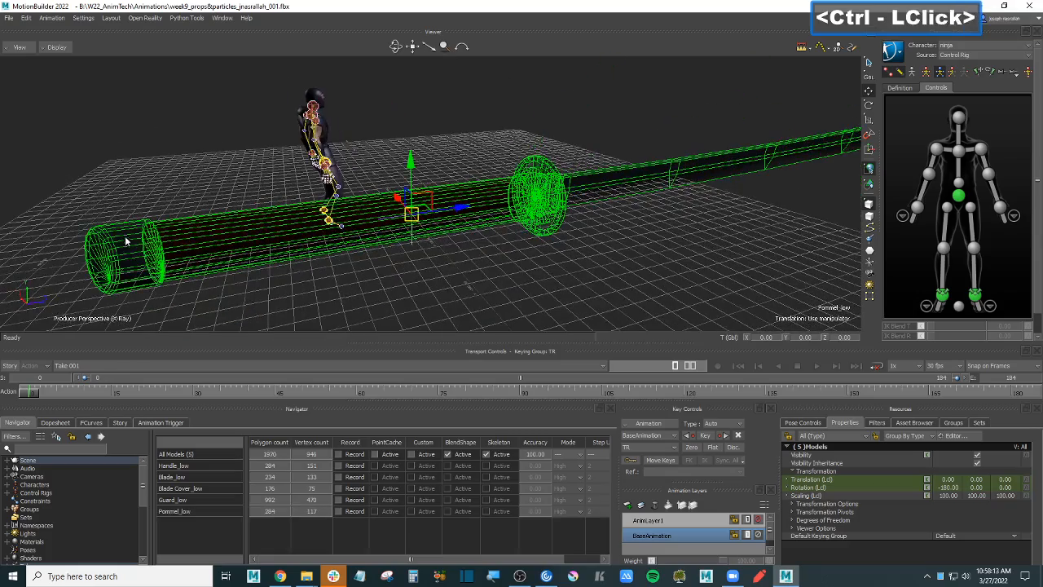
pyautogui.keyDown('ctrl'); pyautogui.moveTo(628, 249); pyautogui.dragTo(497, 257); pyautogui.keyUp('ctrl')
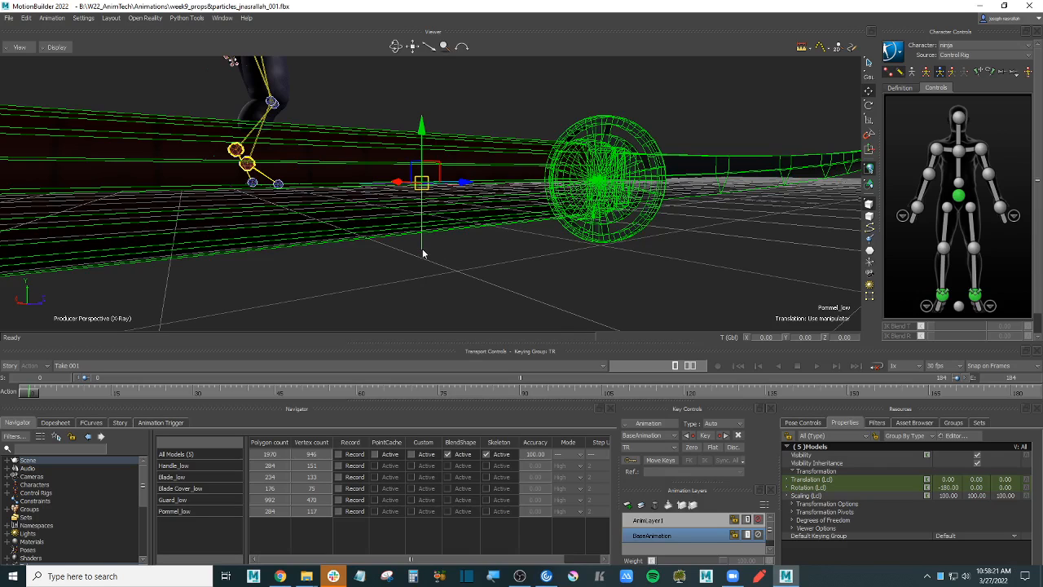
pyautogui.keyDown('ctrl'); pyautogui.moveTo(485, 271); pyautogui.dragTo(559, 278); pyautogui.keyUp('ctrl')
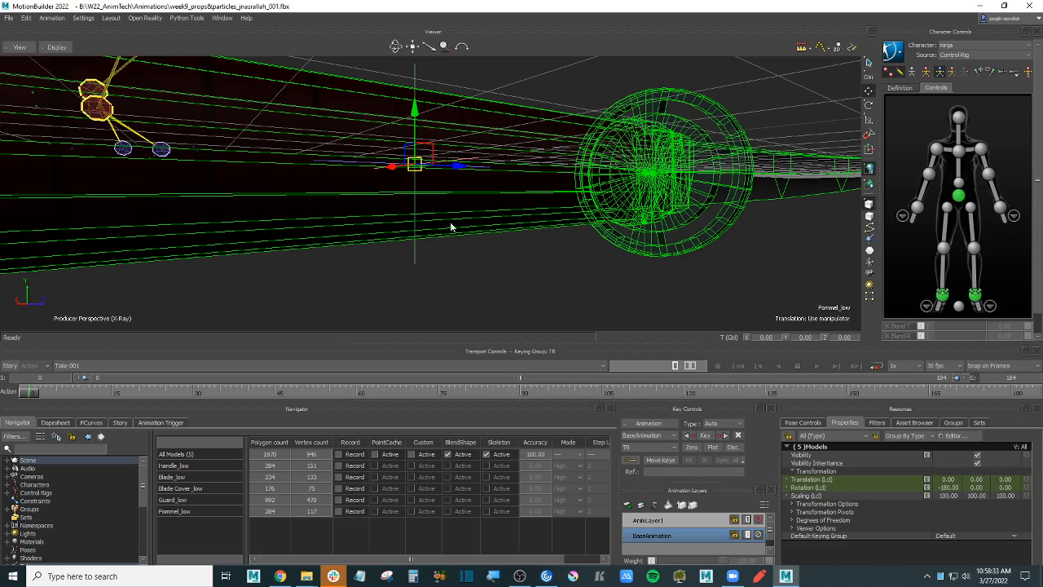
pyautogui.moveTo(470, 265)
pyautogui.keyDown('ctrl'); pyautogui.mouseDown()
pyautogui.moveTo(473, 251)
pyautogui.moveTo(473, 268)
pyautogui.mouseUp(); pyautogui.keyUp('ctrl')
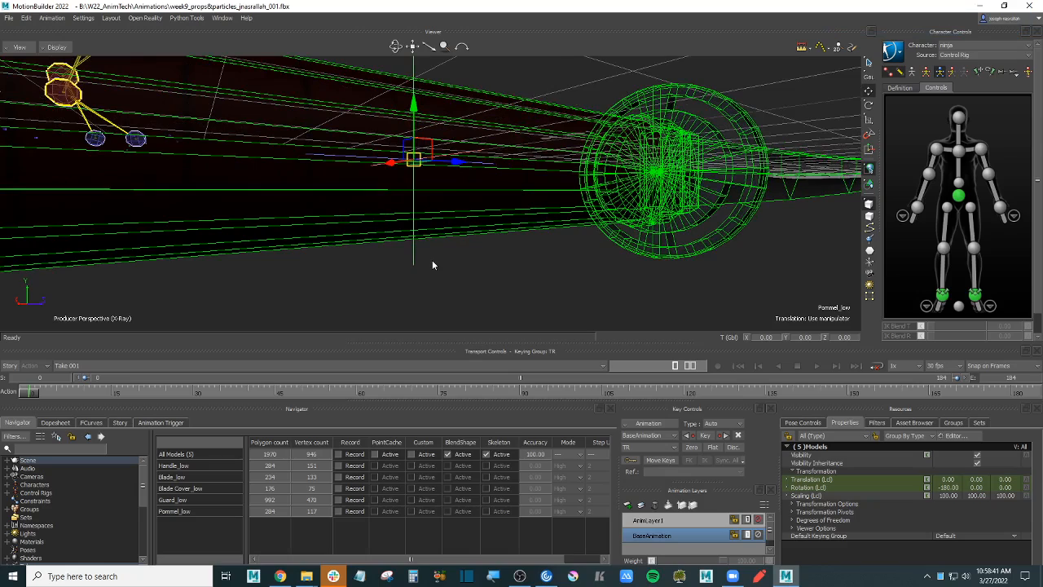
pyautogui.scroll(-3, 551, 163)
pyautogui.scroll(2, 546, 170)
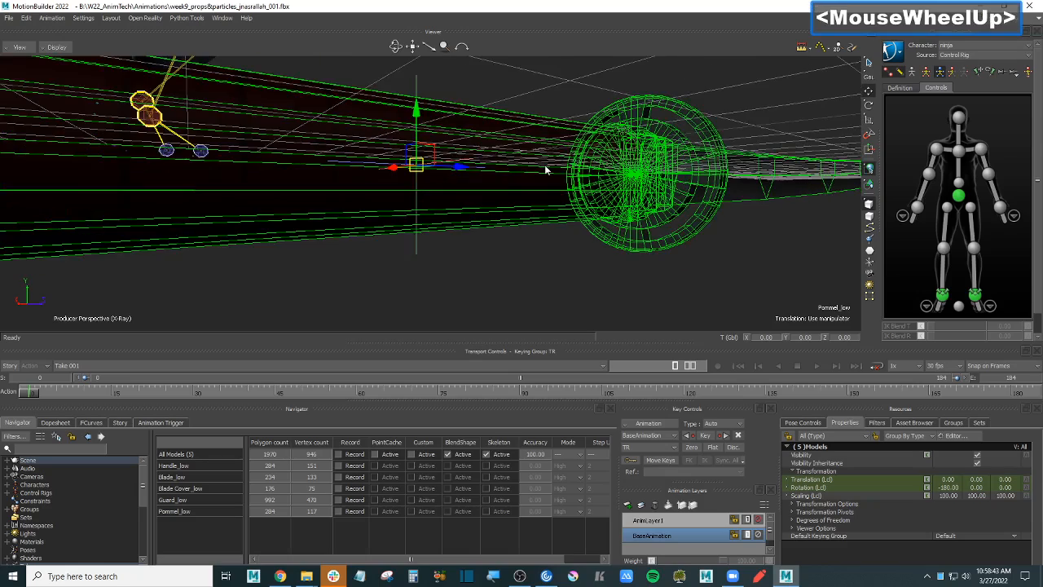
pyautogui.scroll(2, 546, 169)
pyautogui.press('alt')
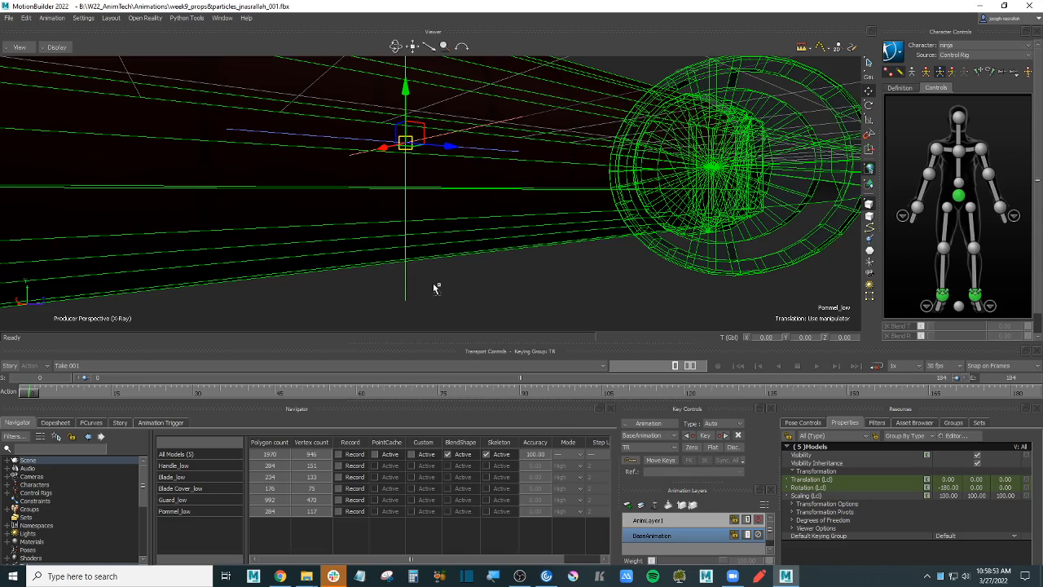
# - Make the Null the parent of the five sword parts
pyautogui.keyDown('shift'); pyautogui.click(406, 287); pyautogui.keyUp('shift')
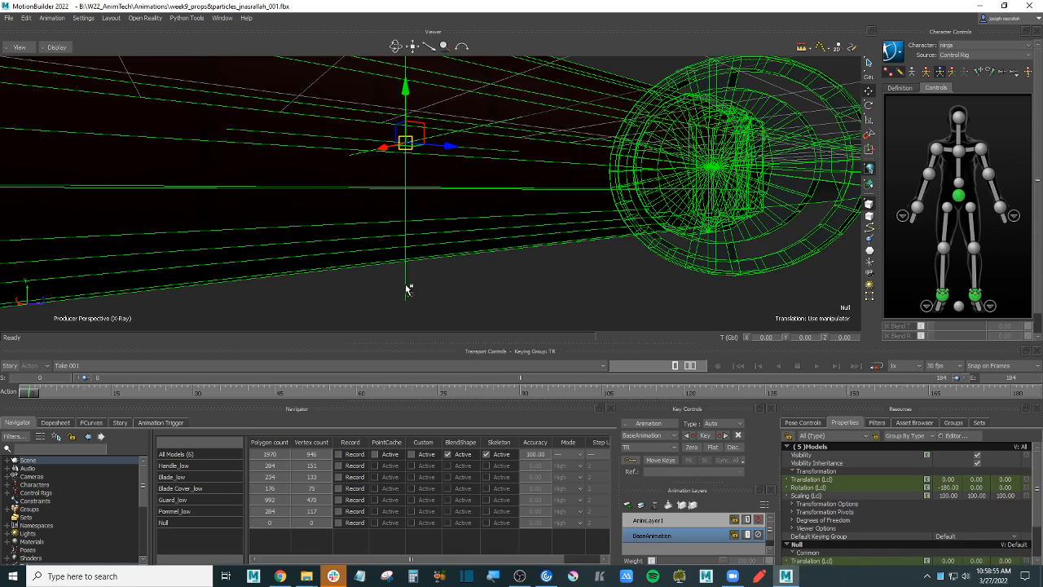
pyautogui.keyDown('alt'); pyautogui.moveTo(406, 286); pyautogui.dragTo(405, 283); pyautogui.keyUp('alt')
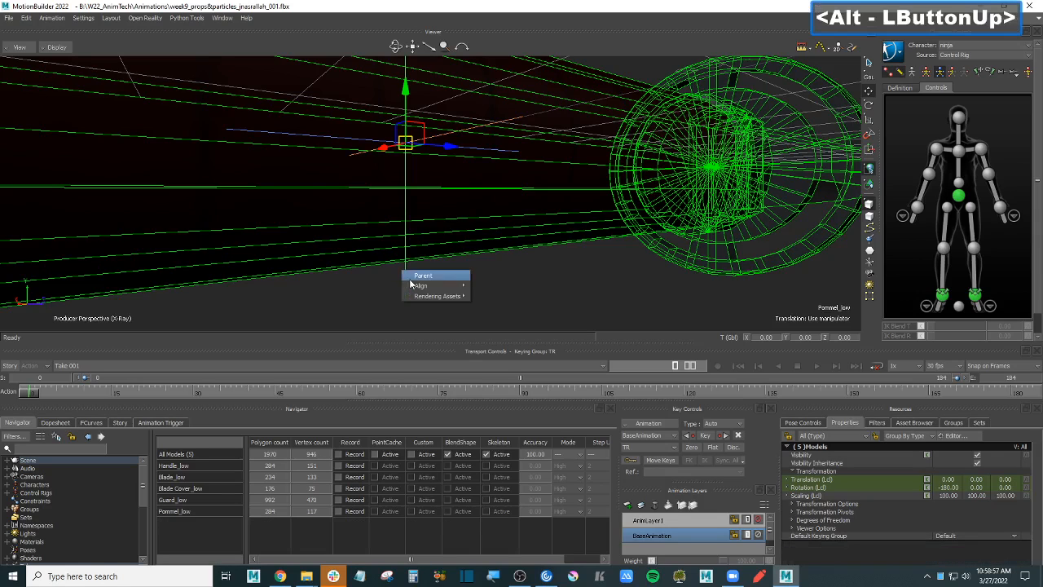
pyautogui.click(424, 277)
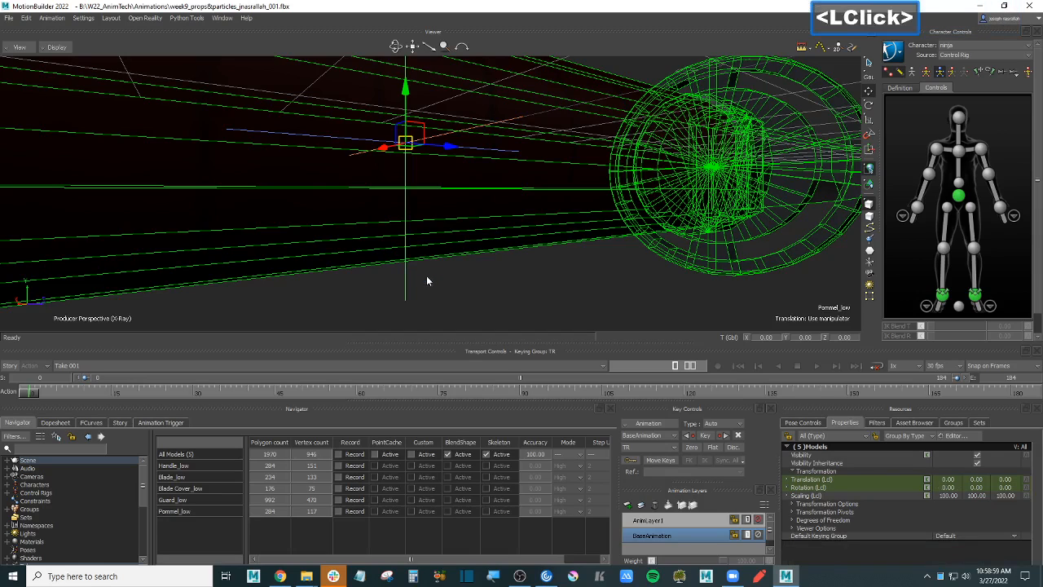
# - Move the Null and sword to translation 0, -13.24, 110.36 and turn off X-Ray
pyautogui.click(406, 286)
pyautogui.scroll(-3, 451, 283)
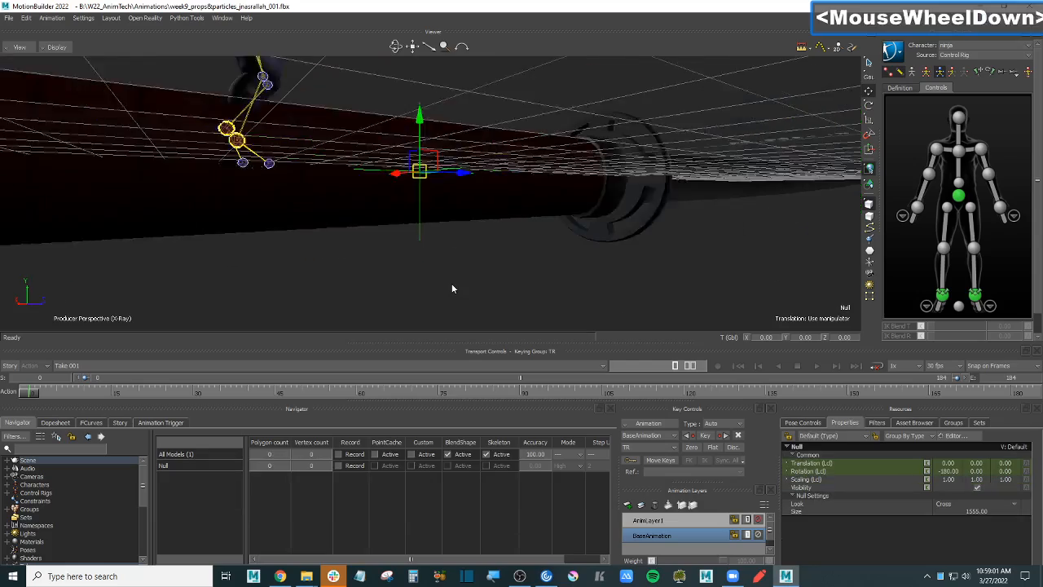
pyautogui.keyDown('ctrl'); pyautogui.moveTo(452, 283); pyautogui.dragTo(499, 269); pyautogui.keyUp('ctrl')
pyautogui.moveTo(391, 194); pyautogui.dragTo(445, 232)
pyautogui.scroll(-3, 445, 229)
pyautogui.scroll(3, 524, 236)
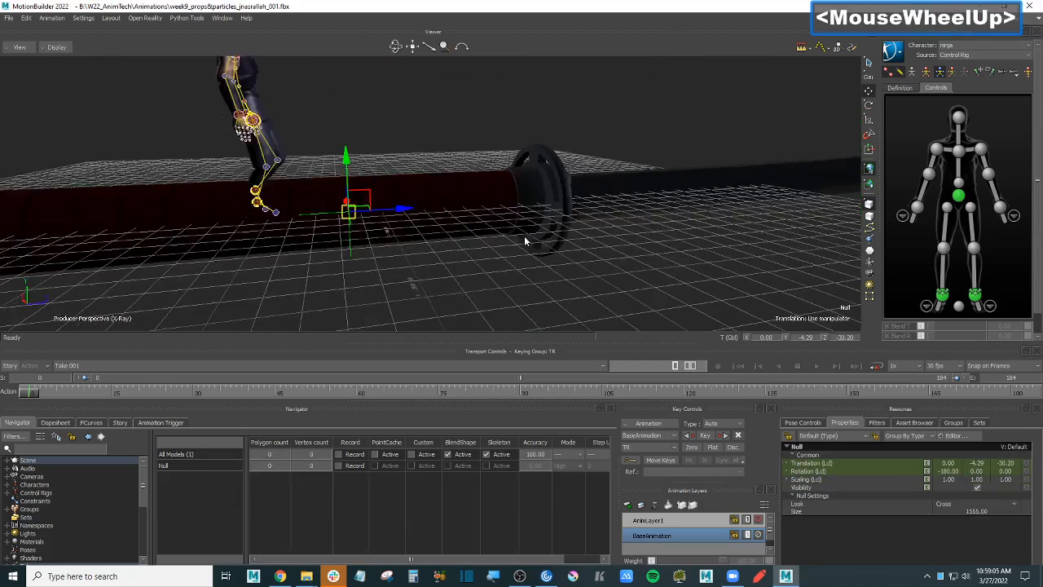
pyautogui.scroll(-3, 524, 235)
pyautogui.moveTo(414, 183); pyautogui.dragTo(592, 225)
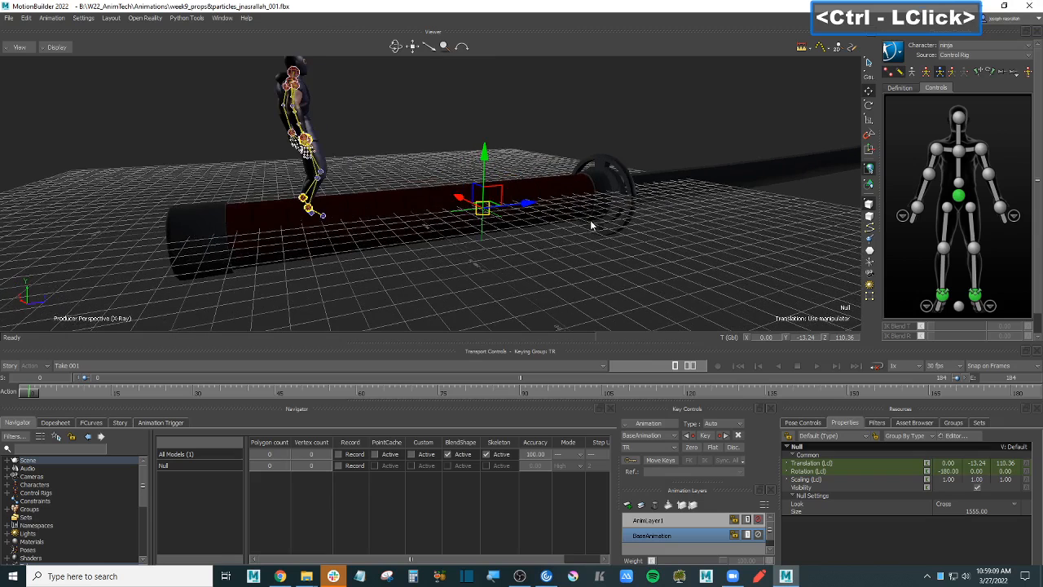
pyautogui.hotkey('ctrl', 'a')
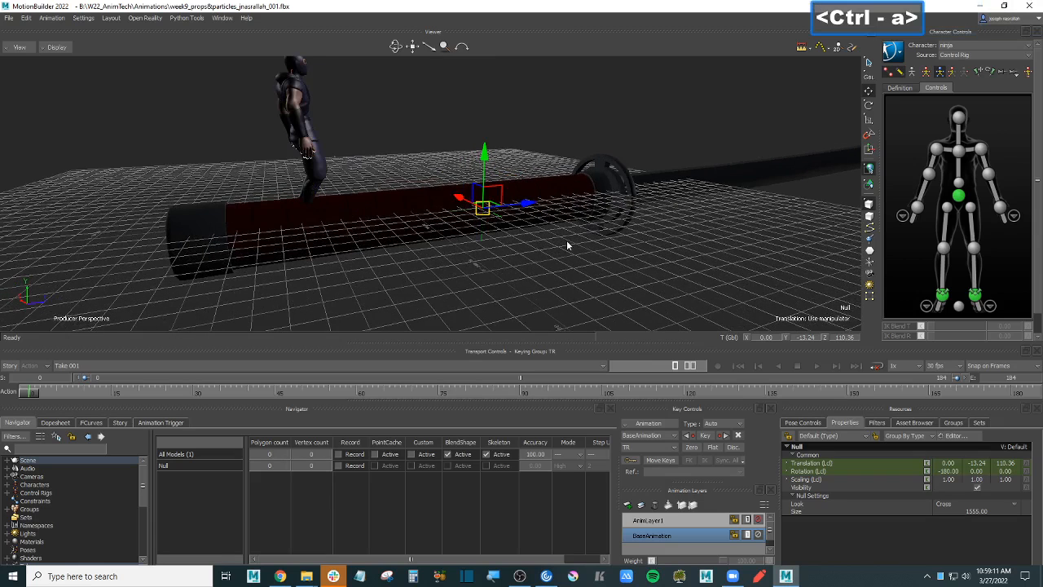
# - In the Navigator scene tree, append _Katana to the Null's name, making it Null_Katana
pyautogui.click(6, 460)
pyautogui.click(15, 493)
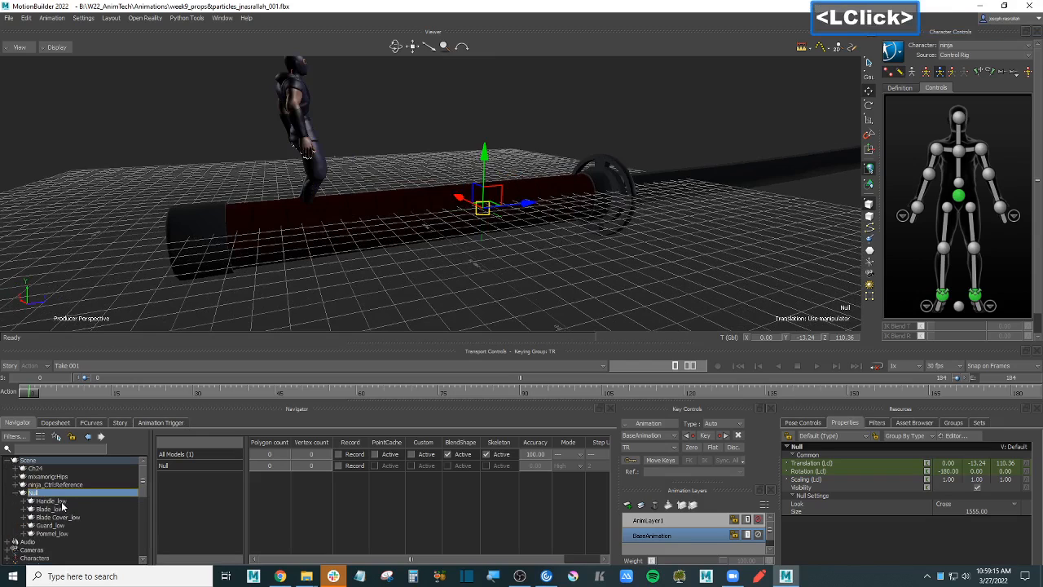
pyautogui.rightClick(51, 494)
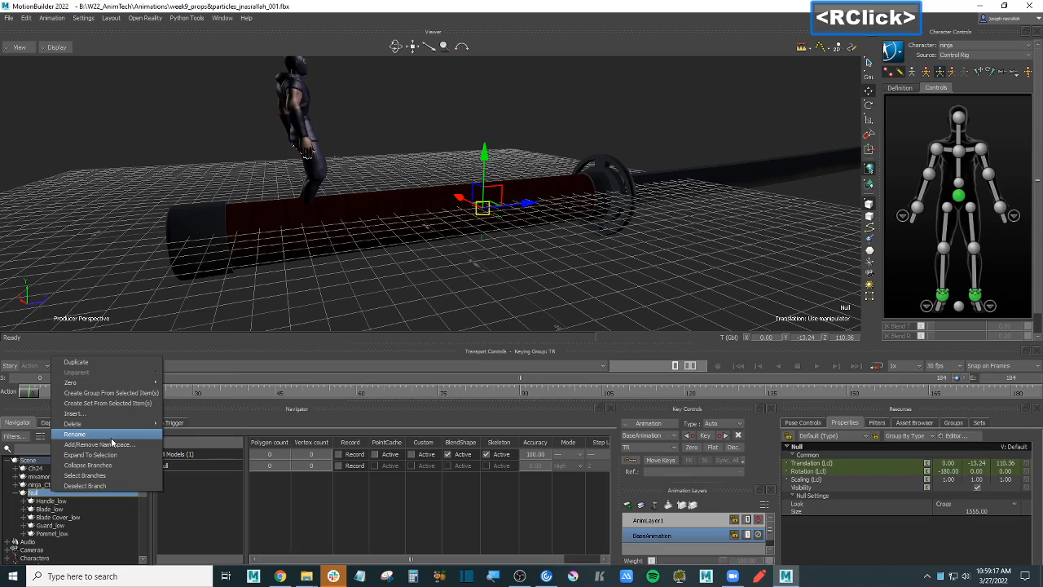
pyautogui.click(114, 438)
pyautogui.click(88, 496)
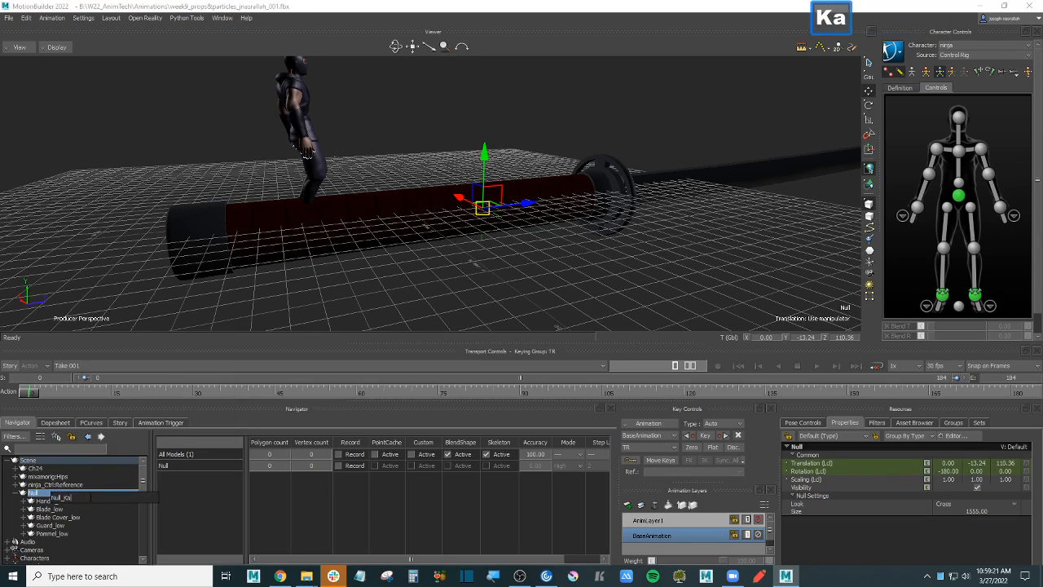
pyautogui.write('_Katana')
pyautogui.press('Return')
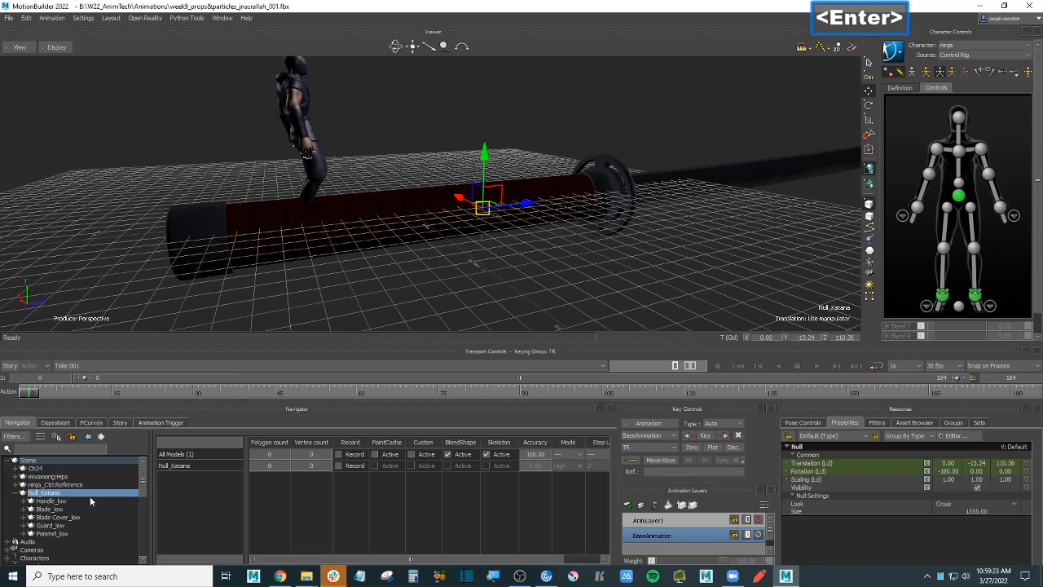
# - Scale Null_Katana down to 0.08 and set its Null display size to 2222
pyautogui.click(17, 493)
pyautogui.keyDown('ctrl'); pyautogui.moveTo(551, 238); pyautogui.dragTo(377, 270); pyautogui.keyUp('ctrl')
pyautogui.click(869, 119)
pyautogui.scroll(3, 484, 242)
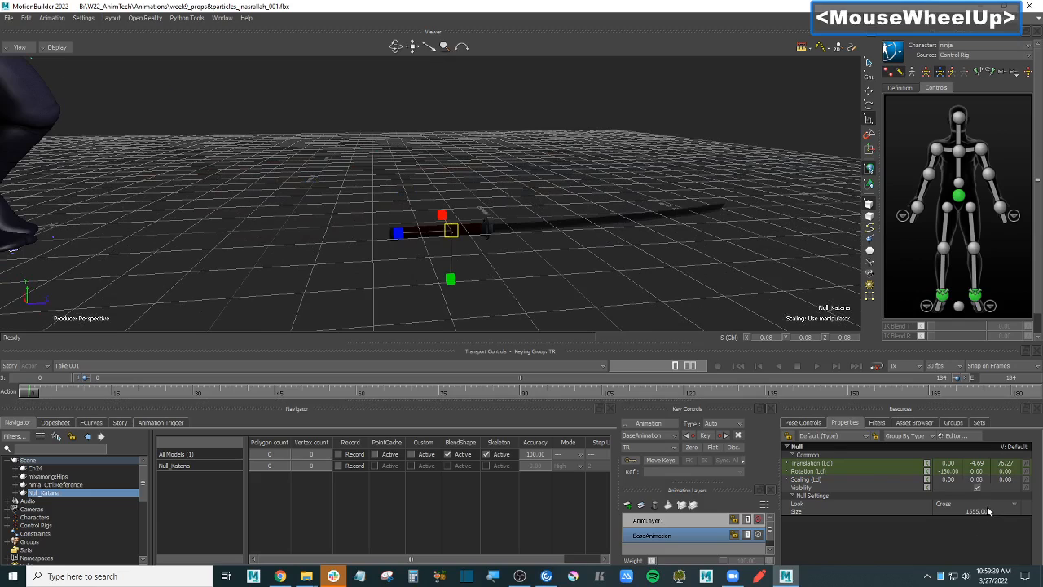
pyautogui.doubleClick(987, 510)
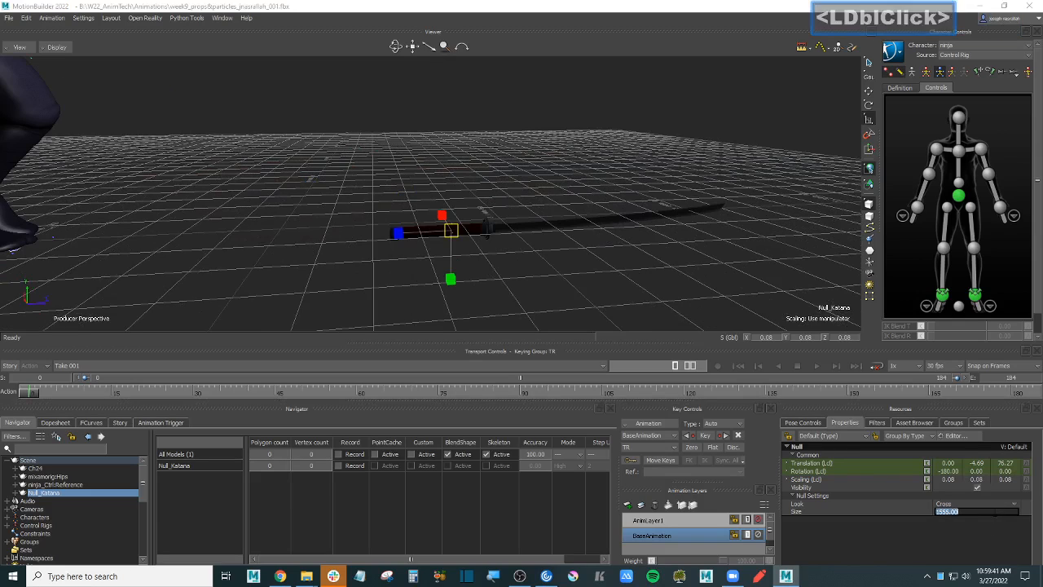
pyautogui.write('2222')
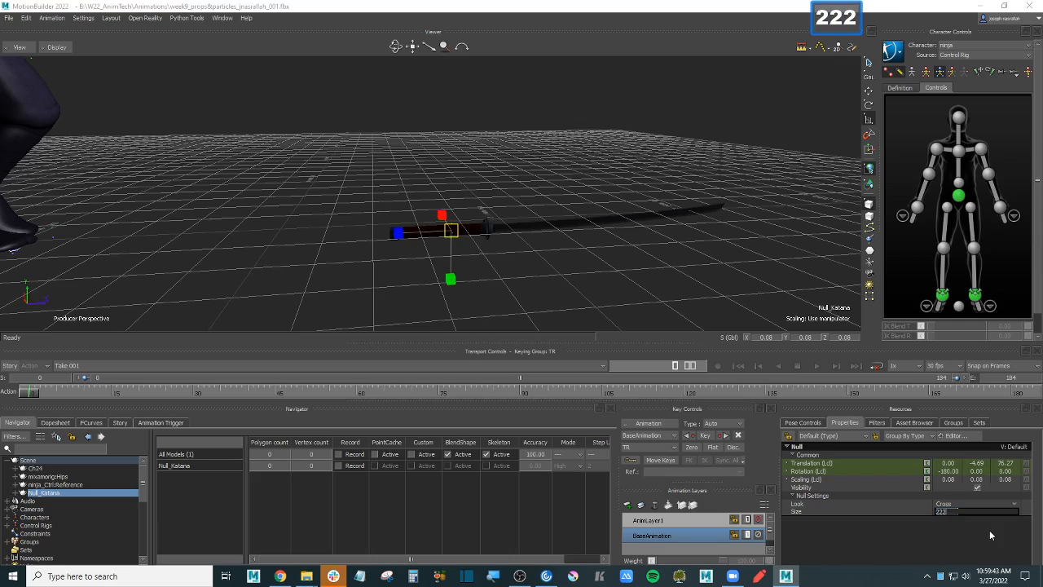
pyautogui.press('Return')
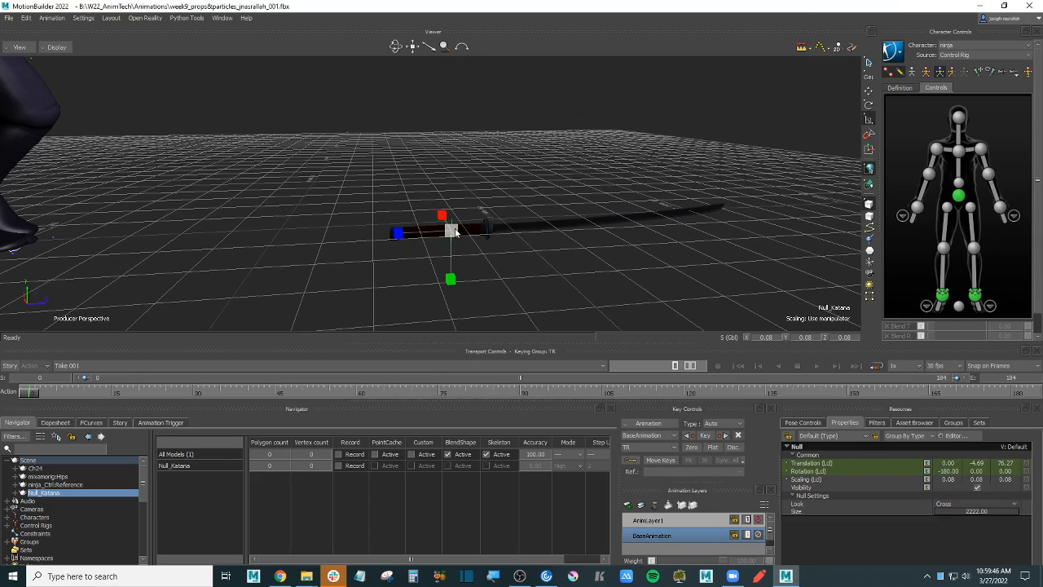
pyautogui.scroll(-3, 456, 232)
# - Move Null_Katana so the sword lands in the ninja's right hand
pyautogui.keyDown('shift'); pyautogui.moveTo(554, 250); pyautogui.dragTo(651, 281); pyautogui.keyUp('shift')
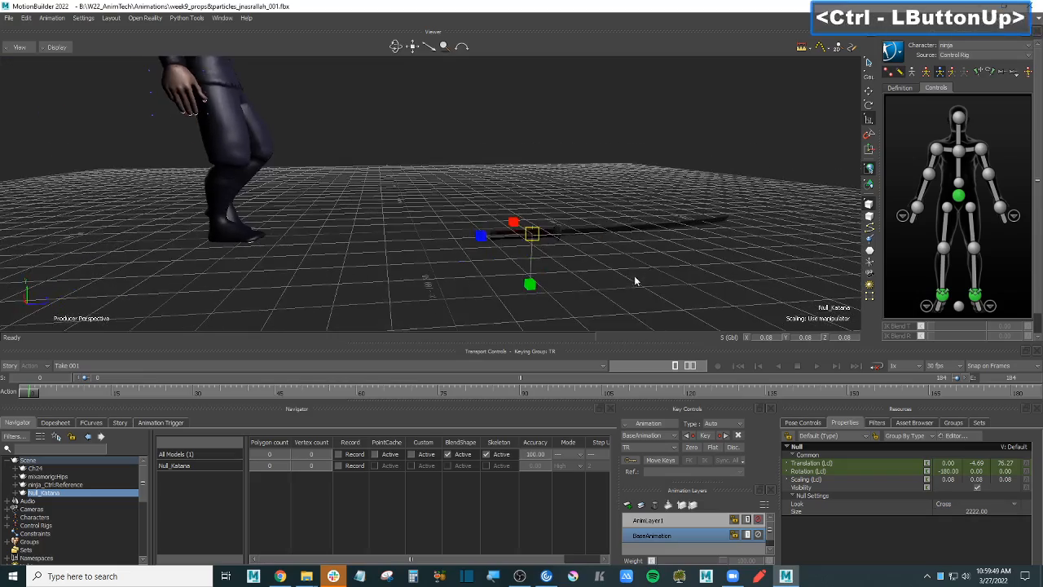
pyautogui.press('t')
pyautogui.moveTo(574, 248); pyautogui.dragTo(208, 120)
pyautogui.keyDown('ctrl'); pyautogui.keyDown('shift'); pyautogui.moveTo(379, 103); pyautogui.dragTo(536, 212); pyautogui.keyUp('shift'); pyautogui.keyUp('ctrl')
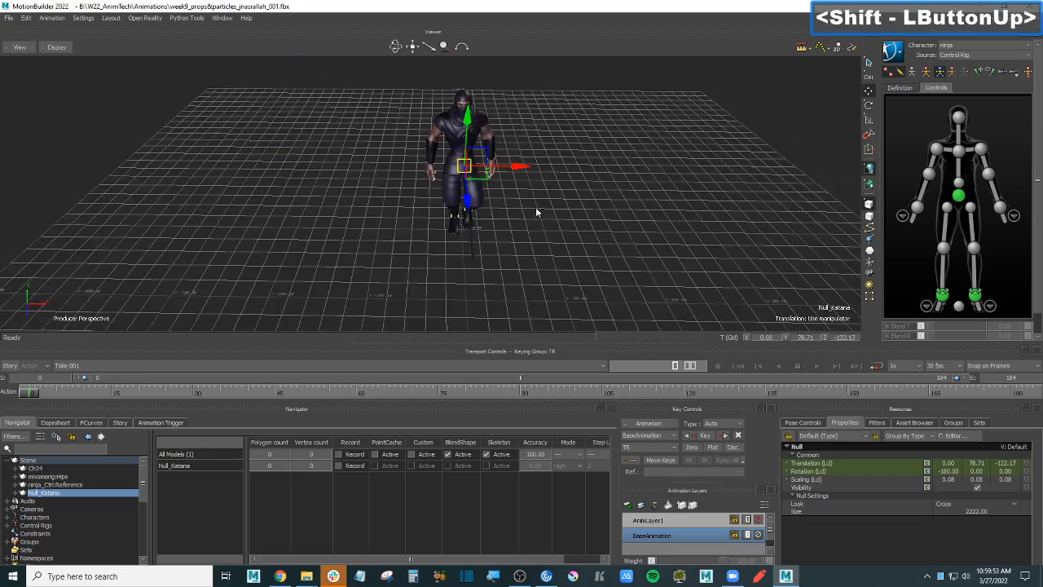
pyautogui.scroll(3, 536, 212)
pyautogui.keyDown('shift'); pyautogui.moveTo(587, 191); pyautogui.dragTo(482, 184); pyautogui.keyUp('shift')
pyautogui.keyDown('ctrl'); pyautogui.keyDown('shift'); pyautogui.moveTo(358, 163); pyautogui.dragTo(461, 196); pyautogui.keyUp('shift'); pyautogui.keyUp('ctrl')
pyautogui.press('f')
pyautogui.scroll(-4, 468, 175)
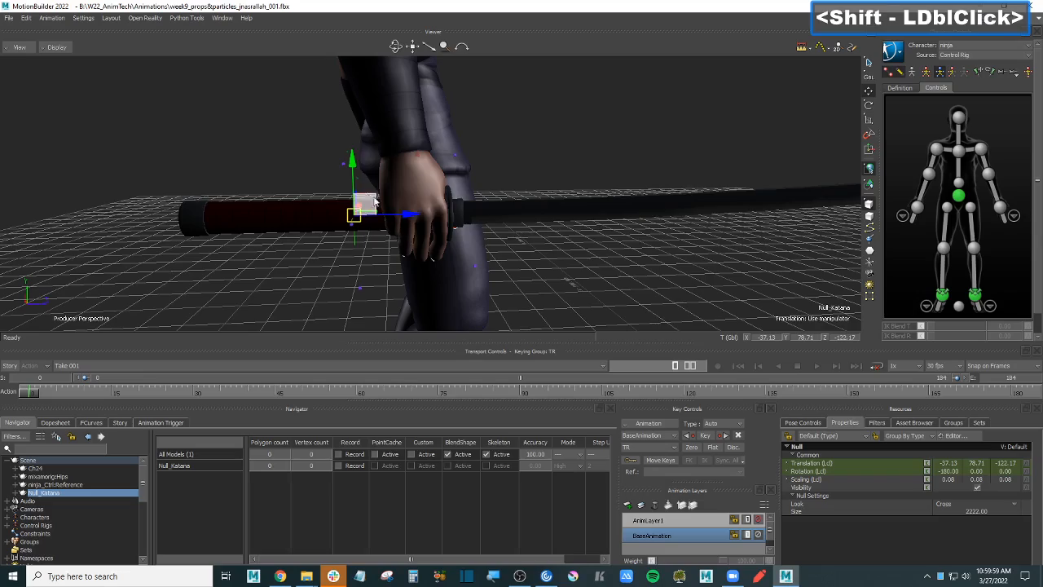
pyautogui.moveTo(374, 200); pyautogui.dragTo(429, 201)
pyautogui.keyDown('ctrl'); pyautogui.click(587, 239); pyautogui.keyUp('ctrl')
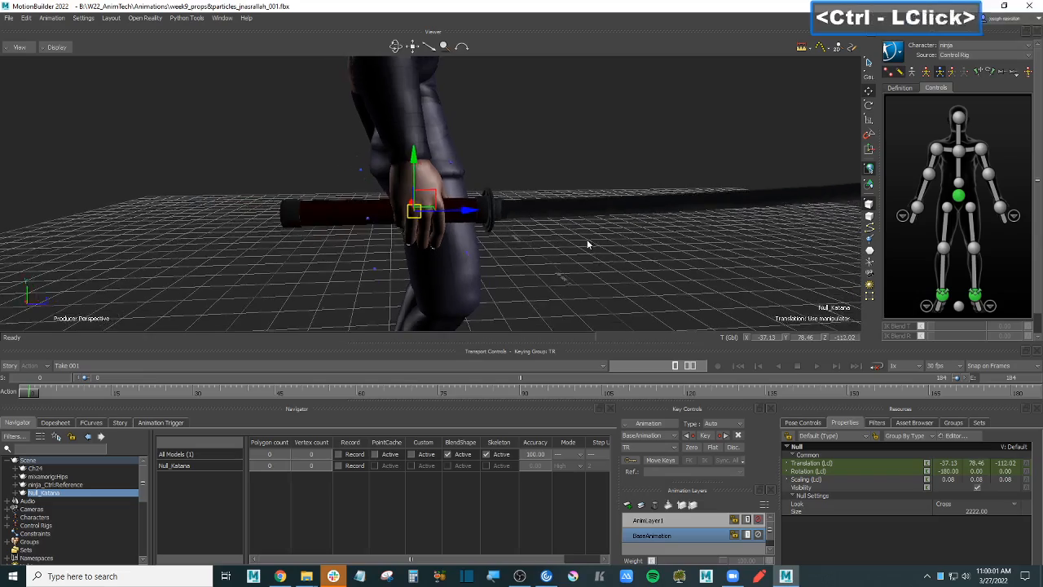
pyautogui.keyDown('ctrl'); pyautogui.keyDown('shift'); pyautogui.moveTo(587, 239); pyautogui.dragTo(597, 214); pyautogui.keyUp('shift'); pyautogui.keyUp('ctrl')
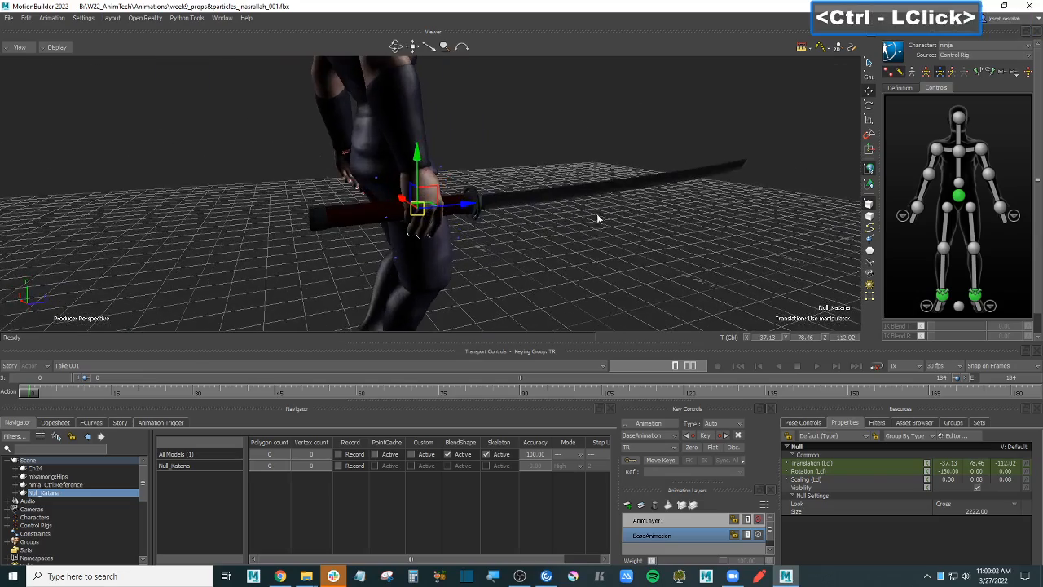
pyautogui.moveTo(466, 207); pyautogui.dragTo(428, 211)
pyautogui.keyDown('ctrl'); pyautogui.keyDown('shift'); pyautogui.moveTo(692, 262); pyautogui.dragTo(665, 265); pyautogui.keyUp('shift'); pyautogui.keyUp('ctrl')
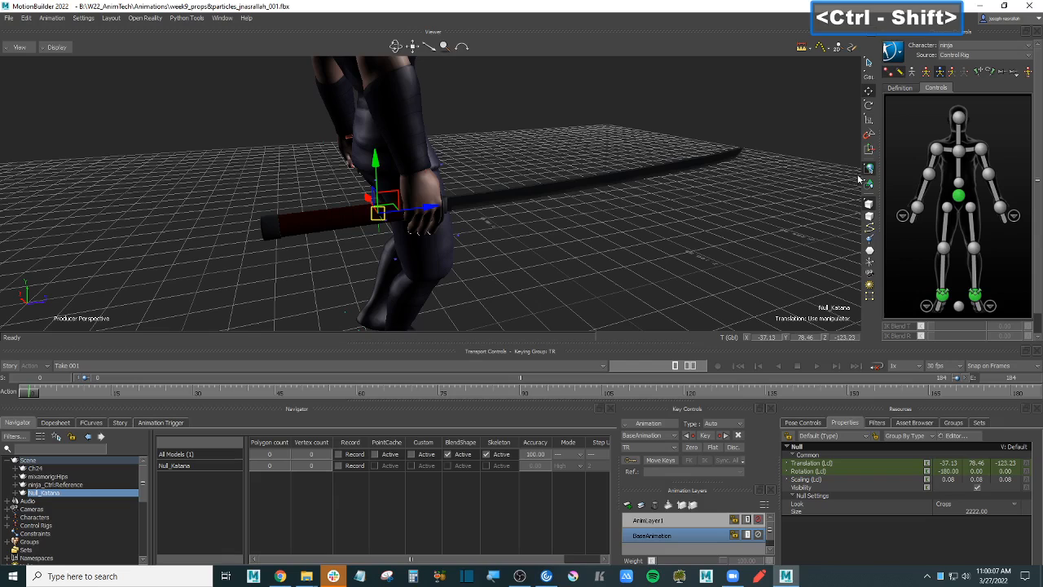
# - Shrink the katana to scale 0.05 and push it through the grip to -37.13, 78.46, -110.53
pyautogui.click(868, 119)
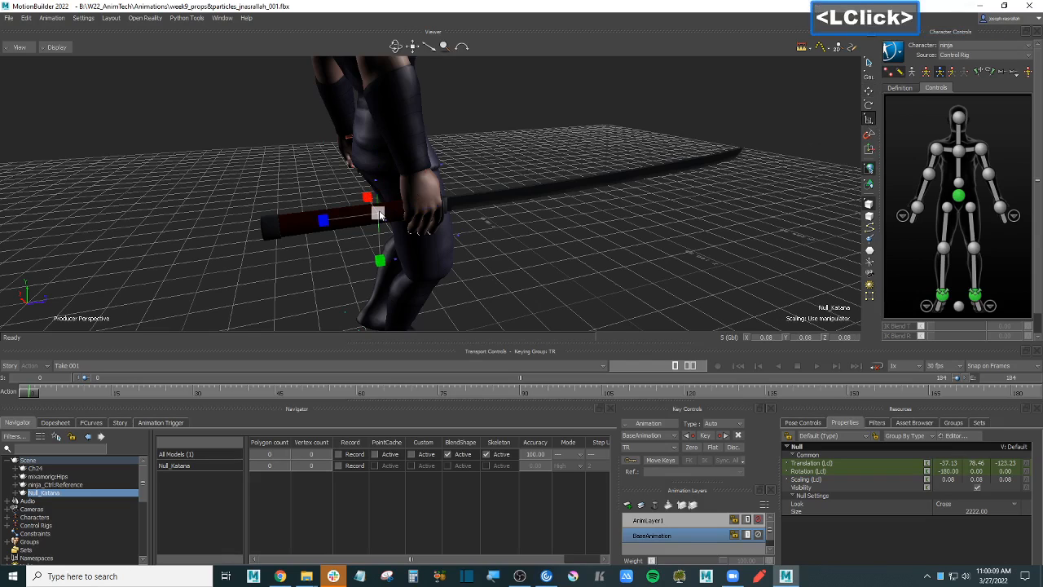
pyautogui.moveTo(379, 214); pyautogui.dragTo(361, 227)
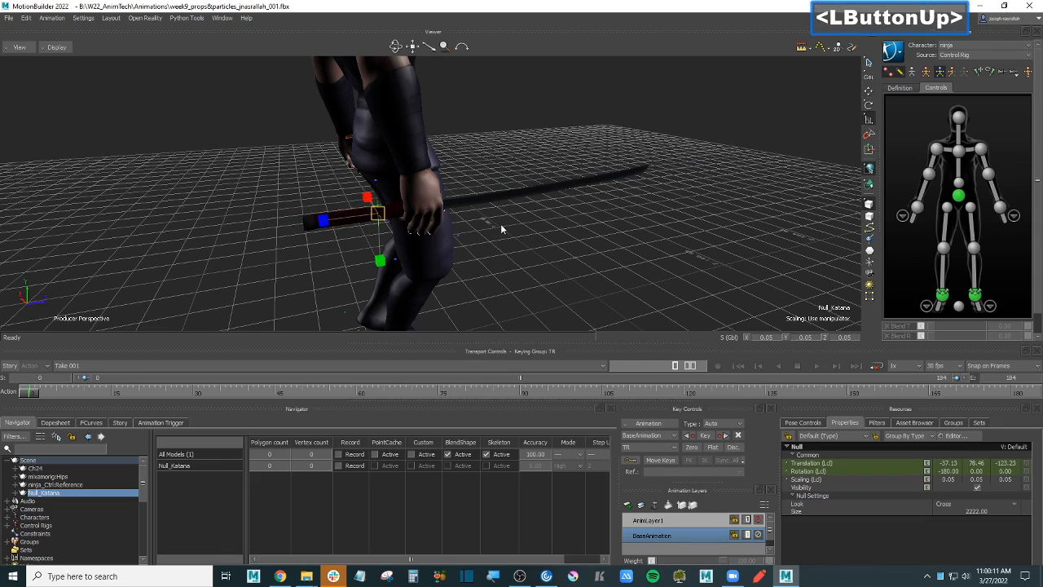
pyautogui.press('t')
pyautogui.moveTo(430, 209); pyautogui.dragTo(482, 204)
pyautogui.keyDown('ctrl'); pyautogui.keyDown('shift'); pyautogui.moveTo(546, 217); pyautogui.dragTo(517, 231); pyautogui.keyUp('shift'); pyautogui.keyUp('ctrl')
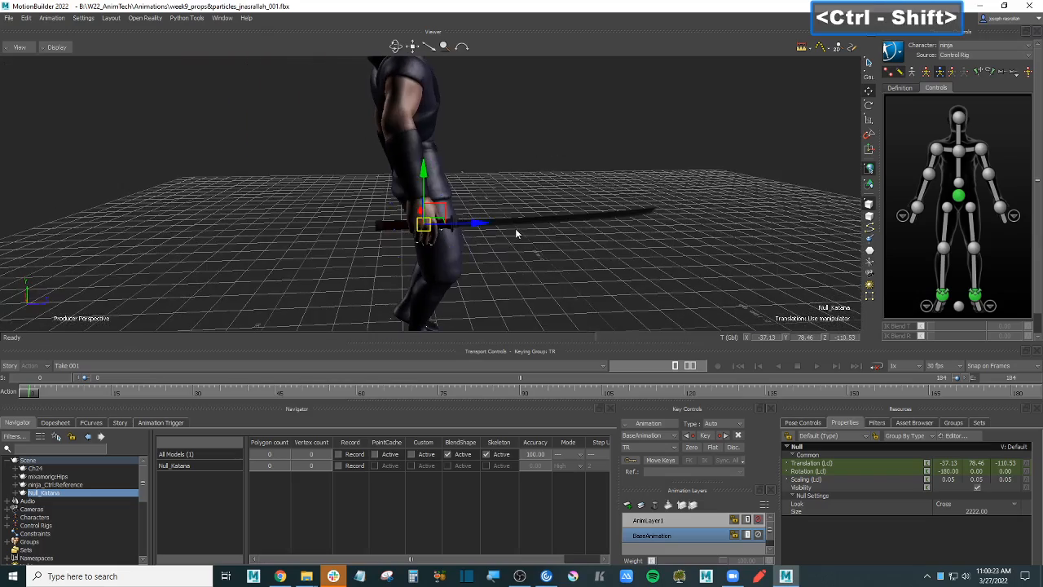
pyautogui.keyDown('shift'); pyautogui.moveTo(579, 270); pyautogui.dragTo(562, 270); pyautogui.keyUp('shift')
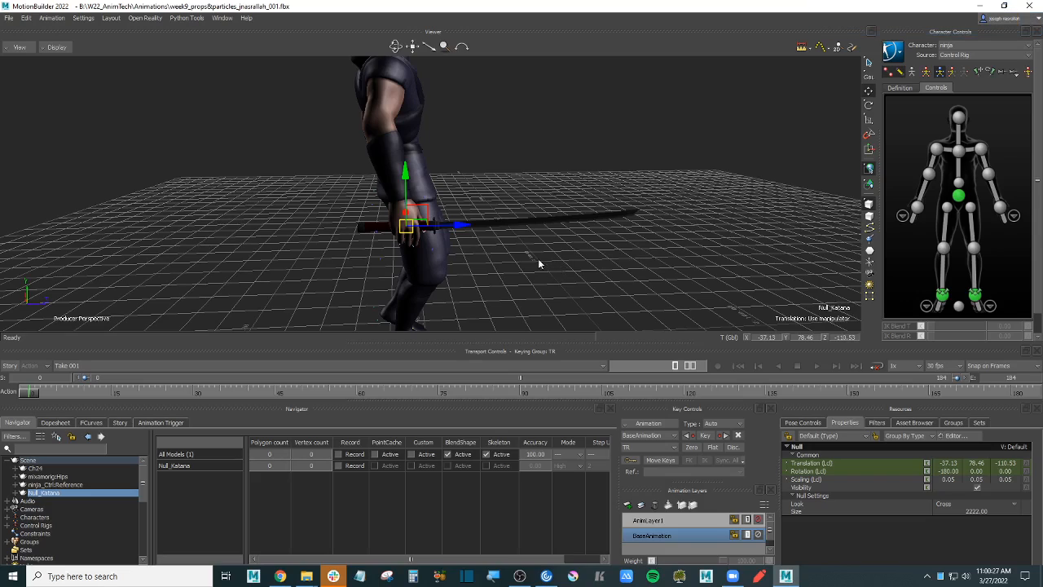
pyautogui.keyDown('ctrl'); pyautogui.moveTo(538, 259); pyautogui.dragTo(631, 272); pyautogui.keyUp('ctrl')
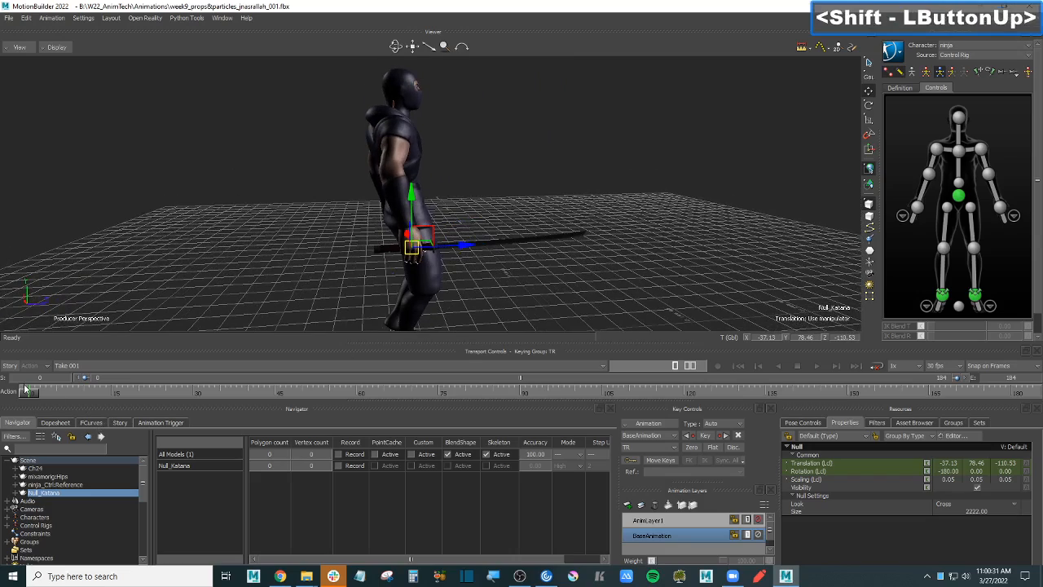
# - Scrub the timeline to check the katana, return to frame one, and enable X-Ray
pyautogui.moveTo(26, 391); pyautogui.dragTo(4, 413)
pyautogui.keyDown('shift'); pyautogui.moveTo(515, 184); pyautogui.dragTo(609, 209); pyautogui.keyUp('shift')
pyautogui.hotkey('ctrl', 'a')
pyautogui.hotkey('ctrl', 'a')
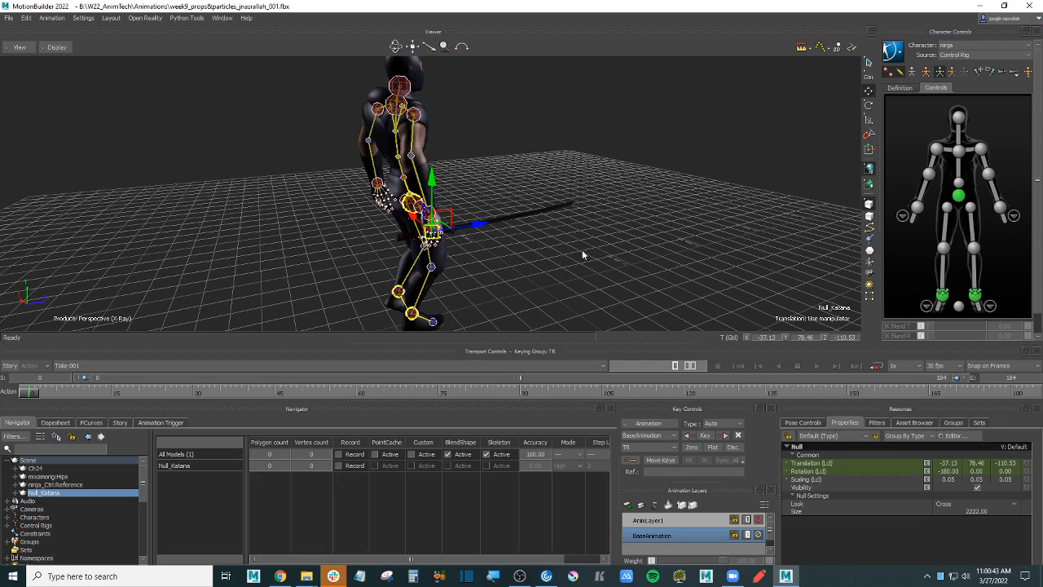
# - Drag Null_Katana up and back to Y 137.50, Z -155.60, behind the ninja's shoulders
pyautogui.moveTo(447, 218); pyautogui.dragTo(349, 108)
pyautogui.keyDown('ctrl'); pyautogui.keyDown('shift'); pyautogui.moveTo(460, 149); pyautogui.dragTo(616, 186); pyautogui.keyUp('shift'); pyautogui.keyUp('ctrl')
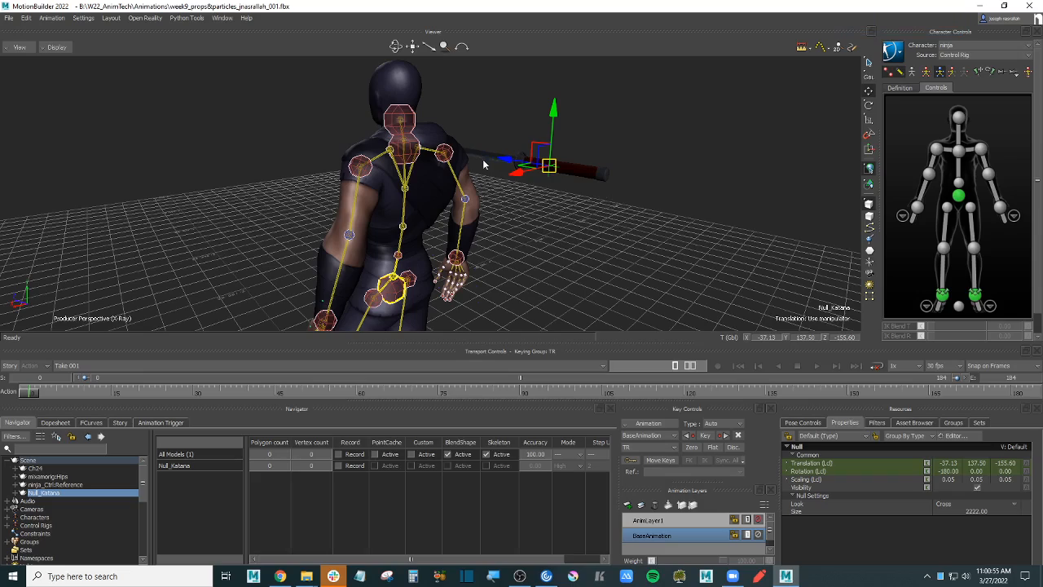
pyautogui.keyDown('ctrl'); pyautogui.moveTo(569, 172); pyautogui.dragTo(651, 244); pyautogui.keyUp('ctrl')
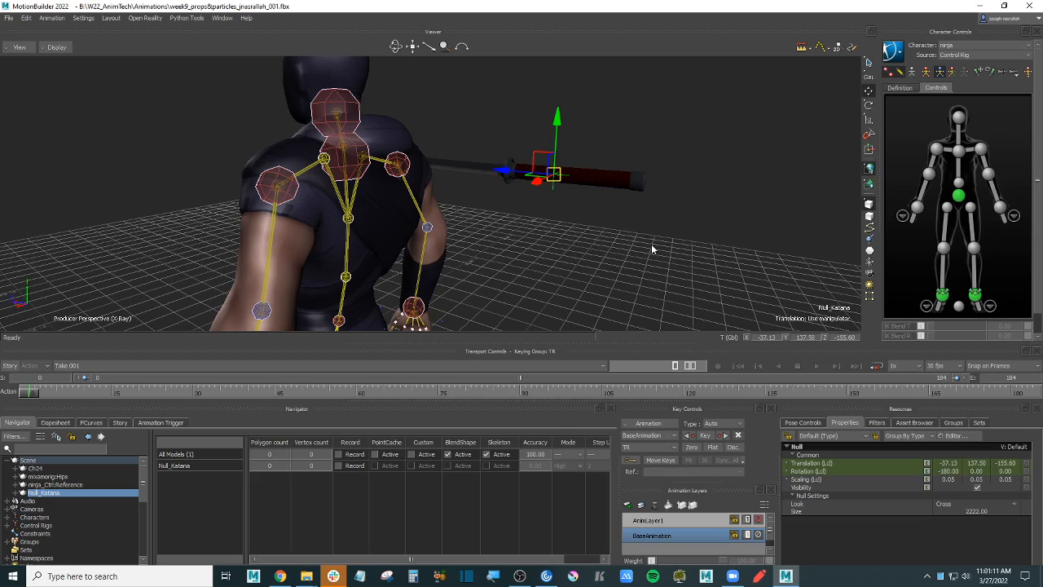
pyautogui.keyDown('ctrl'); pyautogui.moveTo(651, 243); pyautogui.dragTo(615, 227); pyautogui.keyUp('ctrl')
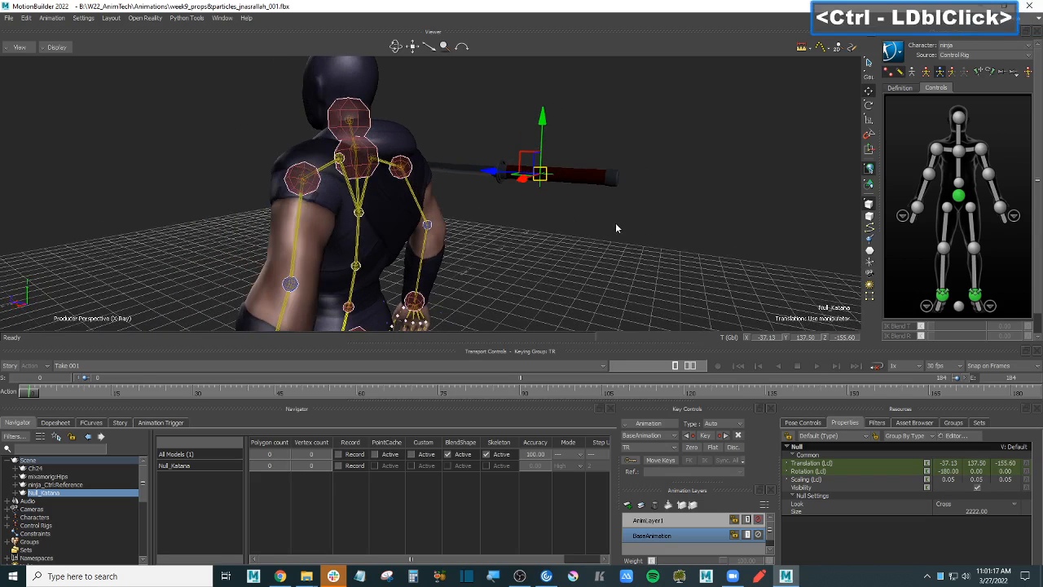
# - Rotate the katana upright and move it onto the center of the ninja's back
pyautogui.press('r')
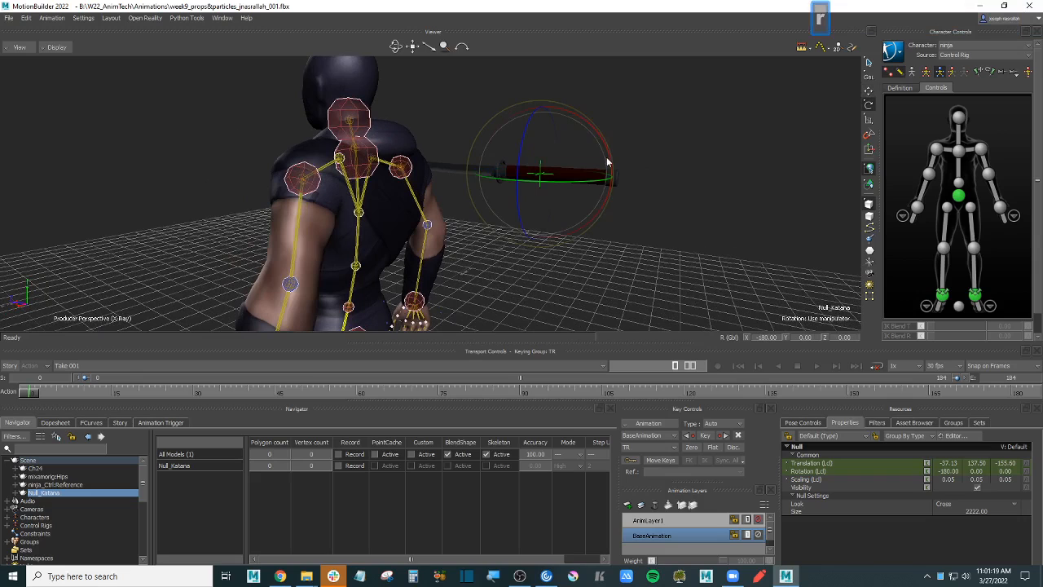
pyautogui.moveTo(610, 161); pyautogui.dragTo(591, 104)
pyautogui.keyDown('ctrl'); pyautogui.keyDown('shift'); pyautogui.moveTo(652, 135); pyautogui.dragTo(476, 180); pyautogui.keyUp('shift'); pyautogui.keyUp('ctrl')
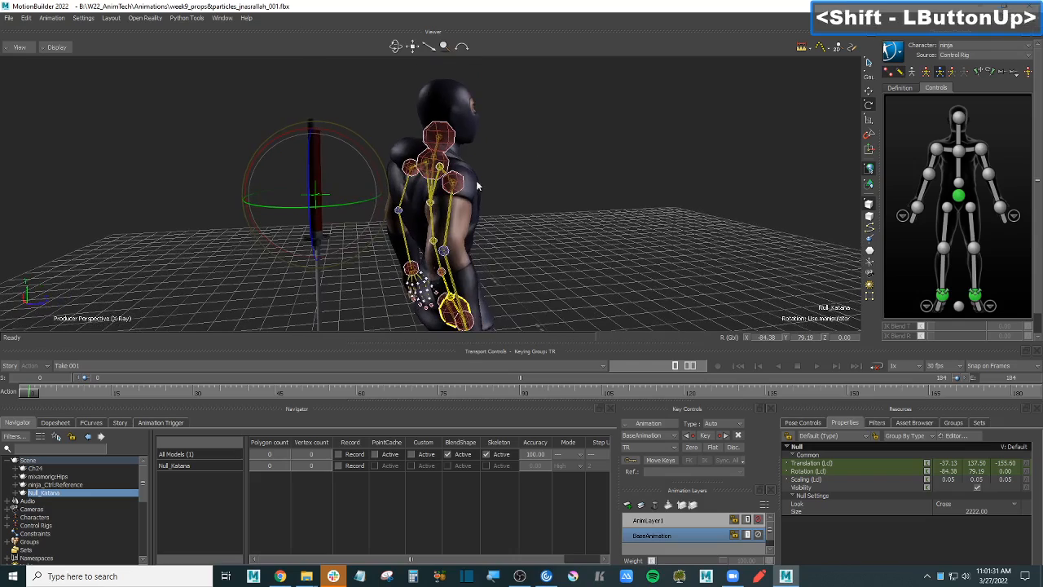
pyautogui.press('t')
pyautogui.click(356, 174)
pyautogui.moveTo(357, 172); pyautogui.dragTo(362, 139)
pyautogui.keyDown('ctrl'); pyautogui.keyDown('shift'); pyautogui.moveTo(363, 138); pyautogui.dragTo(487, 177); pyautogui.keyUp('shift'); pyautogui.keyUp('ctrl')
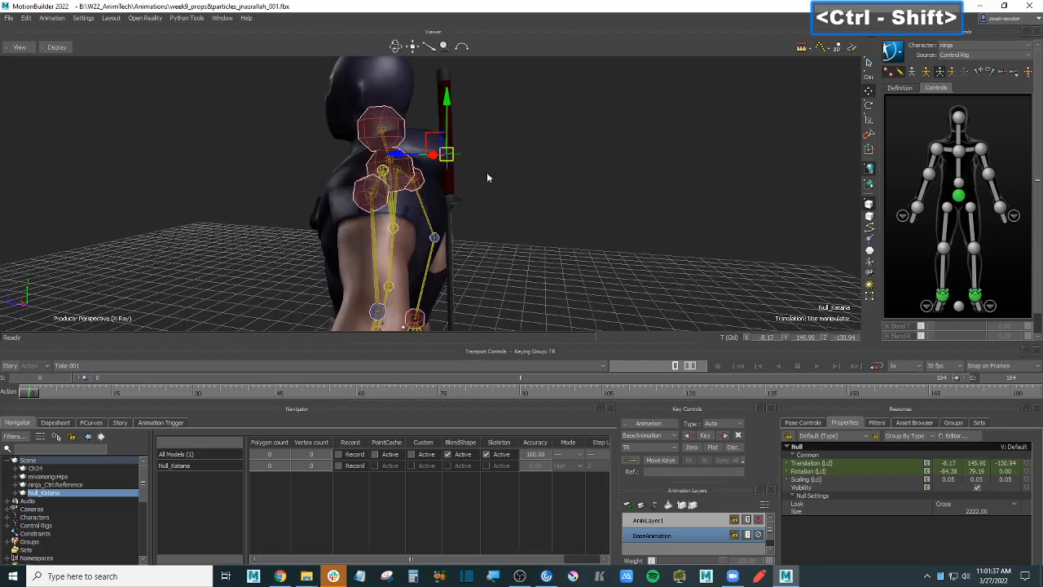
pyautogui.keyDown('ctrl'); pyautogui.keyDown('shift'); pyautogui.moveTo(587, 181); pyautogui.dragTo(558, 209); pyautogui.keyUp('shift'); pyautogui.keyUp('ctrl')
pyautogui.hotkey('ctrl', 'a')
# - Tilt the katana against the spine and nudge it to -6.95, 145.18, -134.31, checking with X-Ray
pyautogui.press('r')
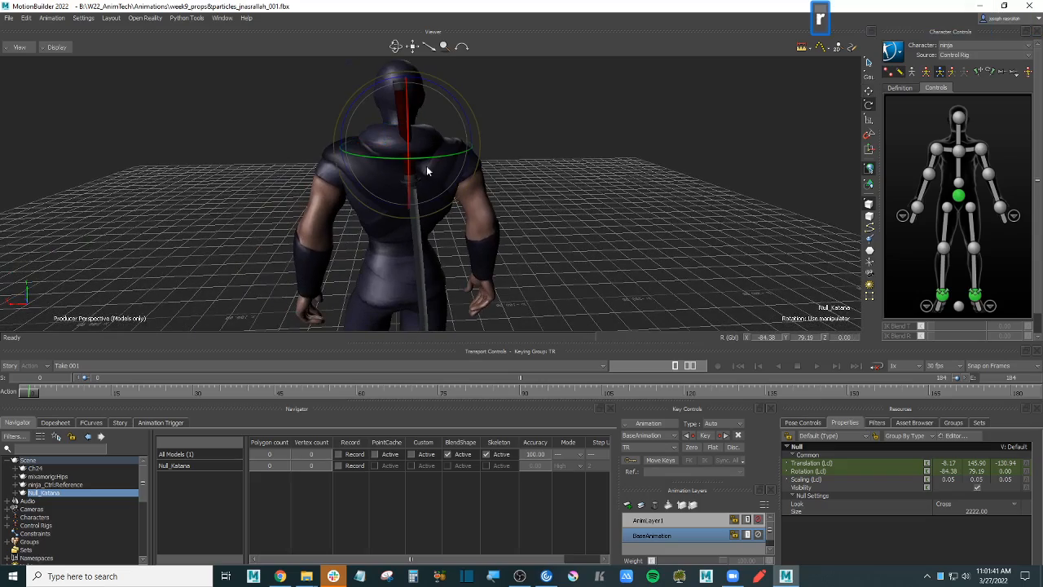
pyautogui.moveTo(374, 87); pyautogui.dragTo(366, 93)
pyautogui.keyDown('ctrl'); pyautogui.keyDown('shift'); pyautogui.moveTo(479, 162); pyautogui.dragTo(548, 156); pyautogui.keyUp('shift'); pyautogui.keyUp('ctrl')
pyautogui.moveTo(500, 105); pyautogui.dragTo(506, 114)
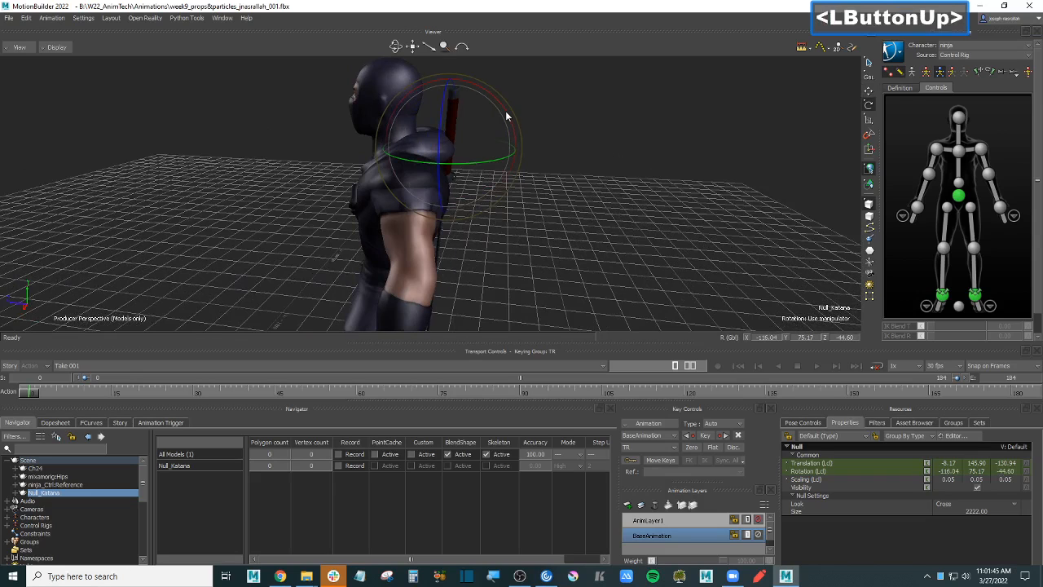
pyautogui.keyDown('shift'); pyautogui.moveTo(541, 147); pyautogui.dragTo(574, 167); pyautogui.keyUp('shift')
pyautogui.press('t')
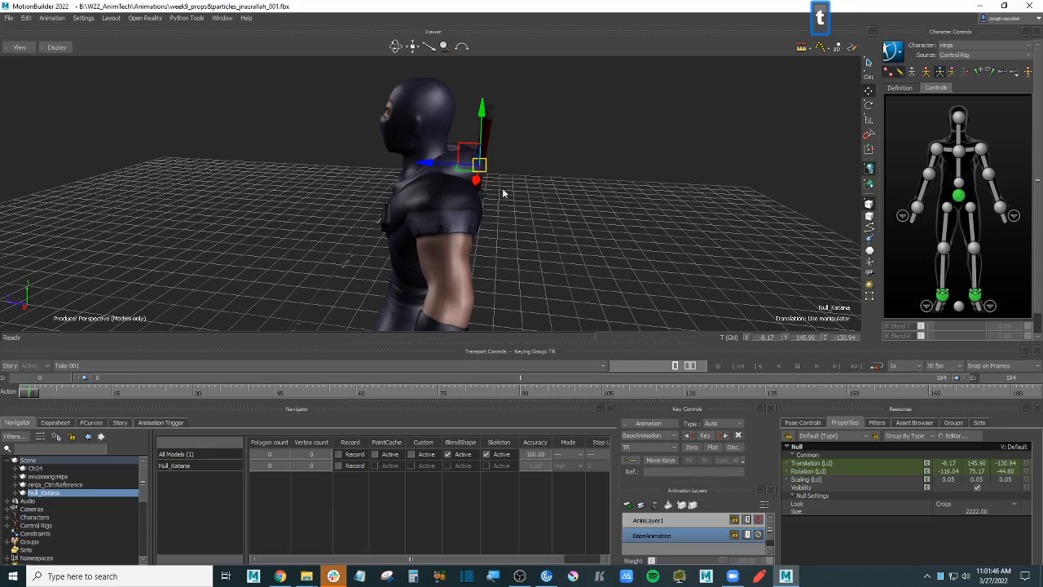
pyautogui.moveTo(458, 164); pyautogui.dragTo(548, 204)
pyautogui.keyDown('ctrl'); pyautogui.keyDown('shift'); pyautogui.moveTo(473, 186); pyautogui.dragTo(628, 190); pyautogui.keyUp('shift'); pyautogui.keyUp('ctrl')
pyautogui.hotkey('ctrl', 'a')
pyautogui.moveTo(529, 151); pyautogui.dragTo(513, 153)
pyautogui.keyDown('ctrl'); pyautogui.keyDown('shift'); pyautogui.moveTo(668, 178); pyautogui.dragTo(644, 212); pyautogui.keyUp('shift'); pyautogui.keyUp('ctrl')
pyautogui.hotkey('ctrl', 'a')
pyautogui.hotkey('ctrl', 'a')
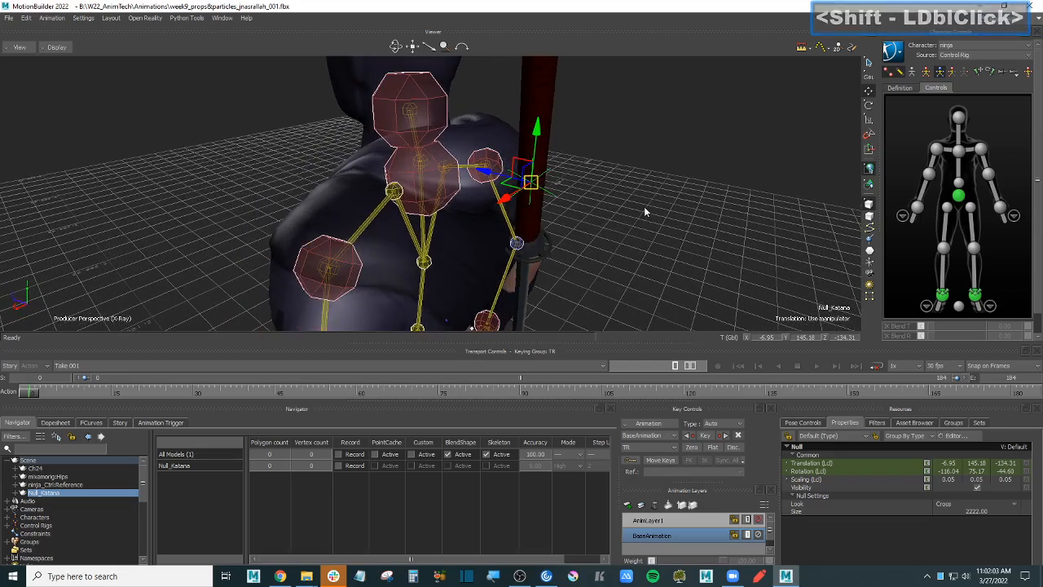
# - Make ninja_Ctrl:ChestEndEffector the parent of Null_Katana so the sword rides on the back
pyautogui.click(644, 209)
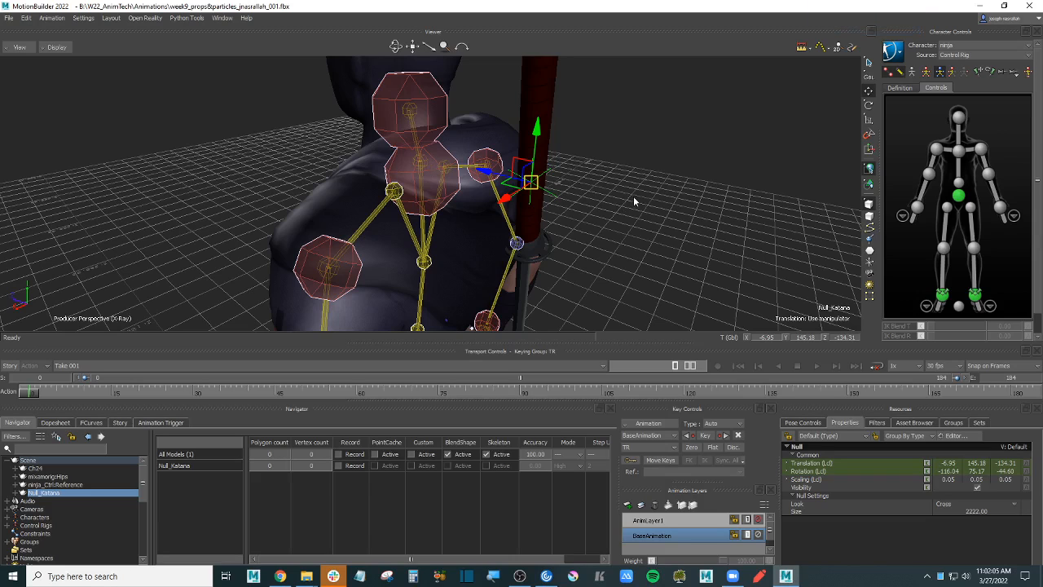
pyautogui.click(648, 196)
pyautogui.click(667, 194)
pyautogui.keyDown('shift'); pyautogui.click(447, 186); pyautogui.keyUp('shift')
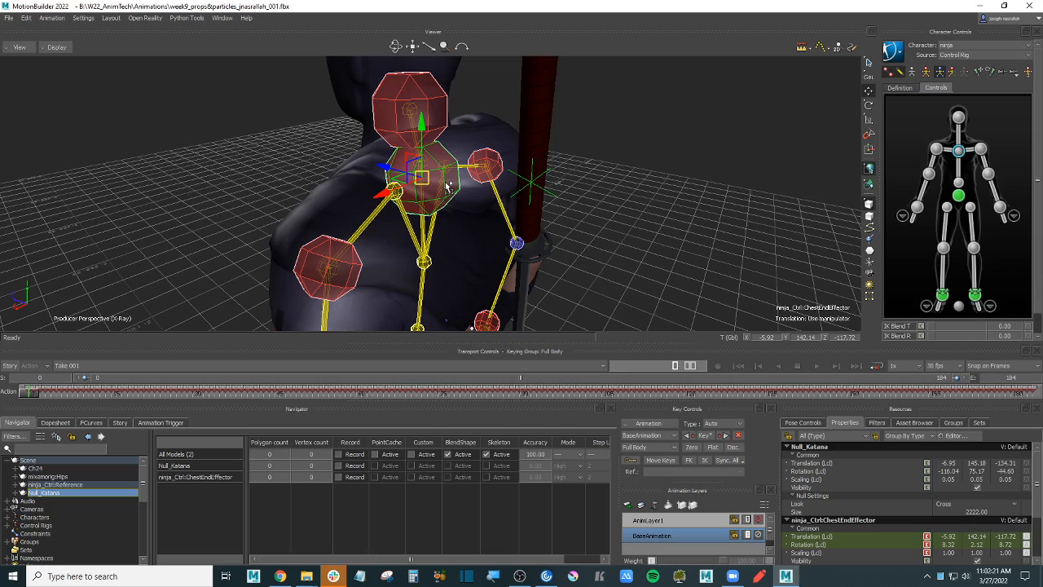
pyautogui.keyDown('alt'); pyautogui.click(447, 185); pyautogui.keyUp('alt')
pyautogui.rightClick(443, 187)
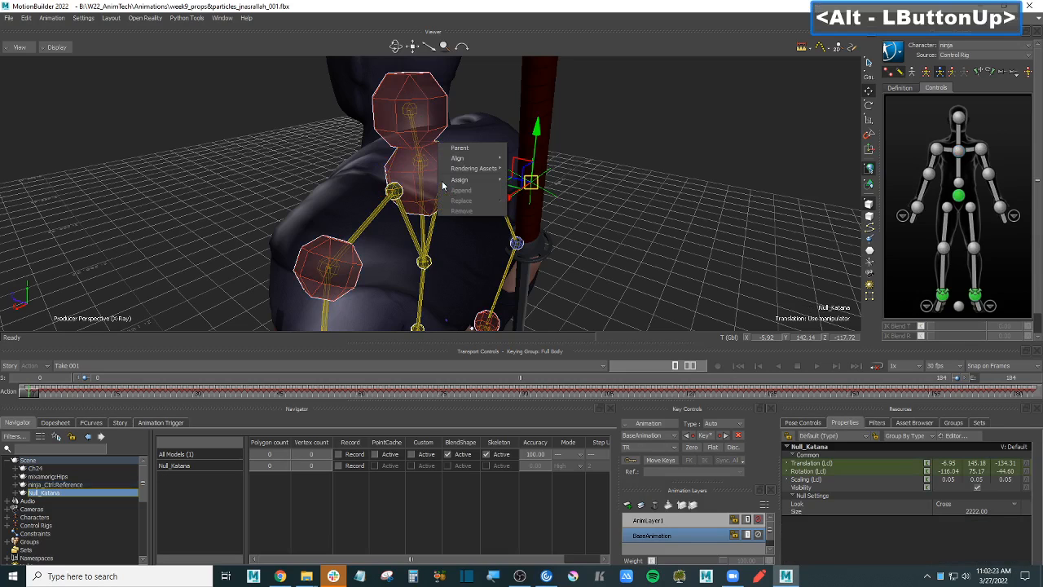
pyautogui.moveTo(441, 183)
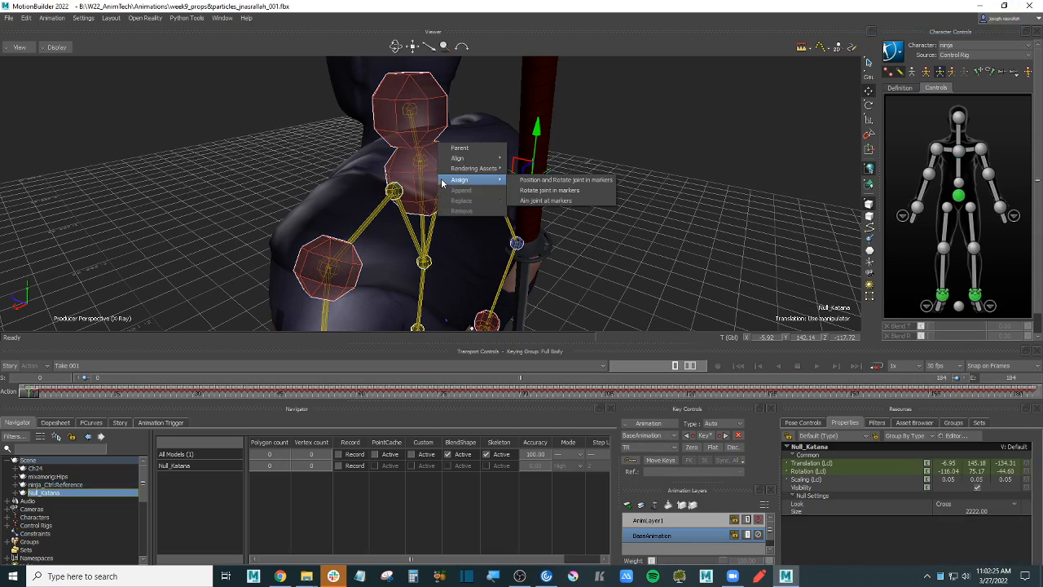
pyautogui.moveTo(449, 166)
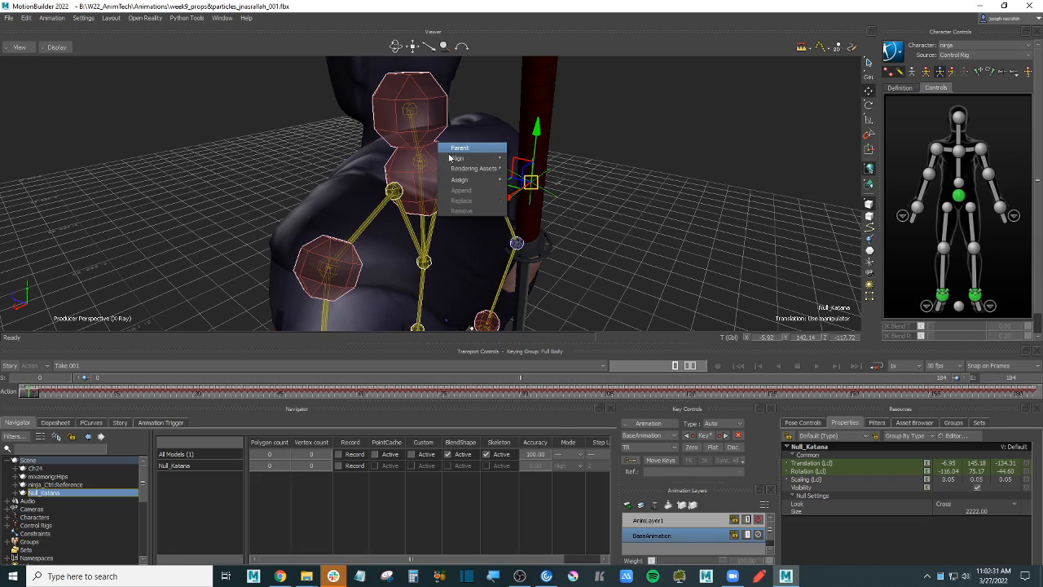
pyautogui.click(464, 150)
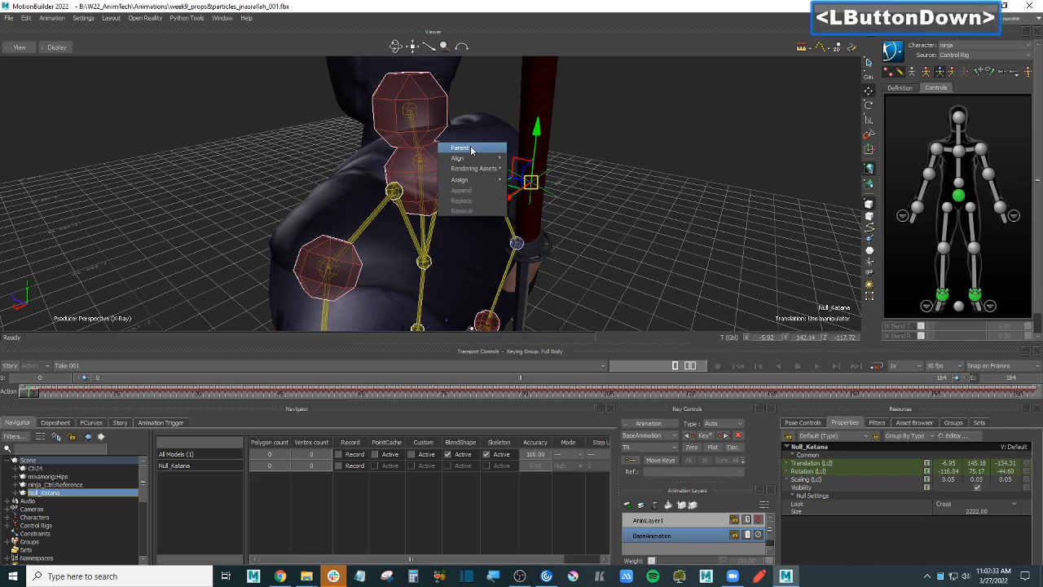
pyautogui.scroll(-5, 655, 198)
pyautogui.moveTo(656, 199)
pyautogui.keyDown('ctrl'); pyautogui.mouseDown()
pyautogui.moveTo(620, 183)
pyautogui.moveTo(624, 198)
pyautogui.moveTo(658, 184)
pyautogui.mouseUp(); pyautogui.keyUp('ctrl')
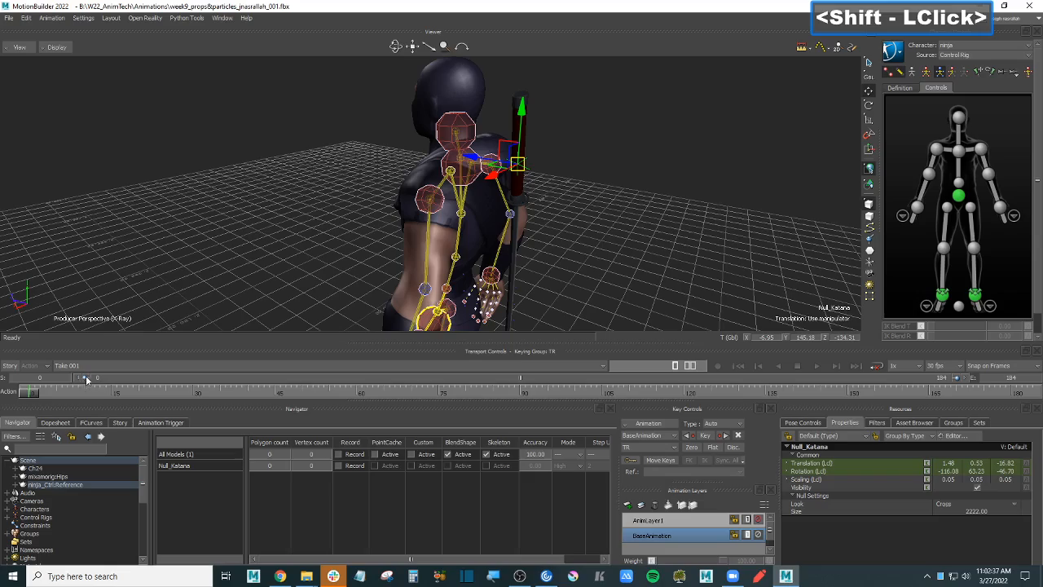
pyautogui.moveTo(34, 392); pyautogui.dragTo(164, 396)
pyautogui.hotkey('ctrl', 'a')
pyautogui.keyDown('ctrl'); pyautogui.keyDown('shift'); pyautogui.moveTo(545, 202); pyautogui.dragTo(616, 199); pyautogui.keyUp('shift'); pyautogui.keyUp('ctrl')
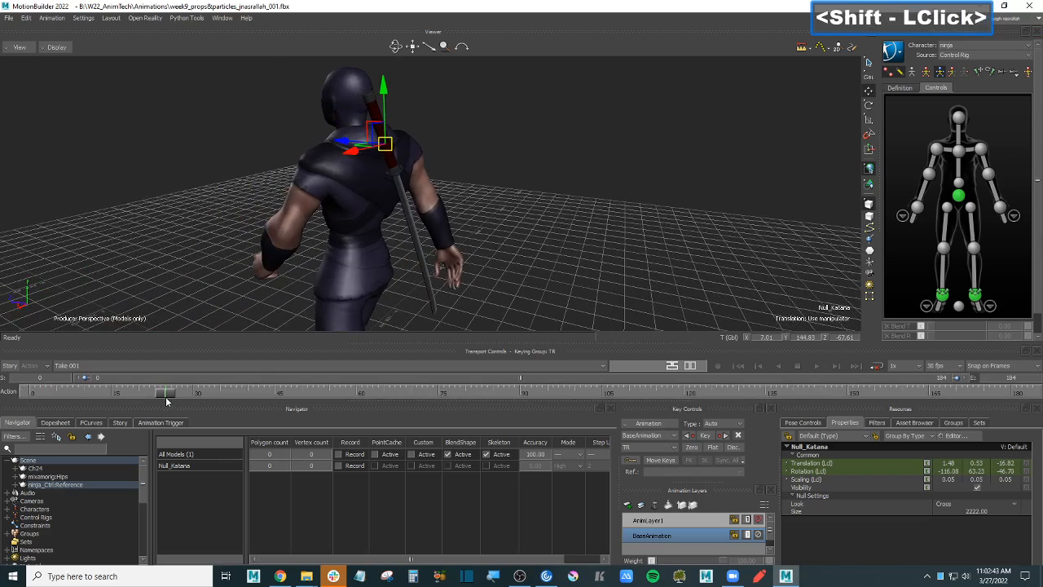
pyautogui.moveTo(165, 394); pyautogui.dragTo(31, 383)
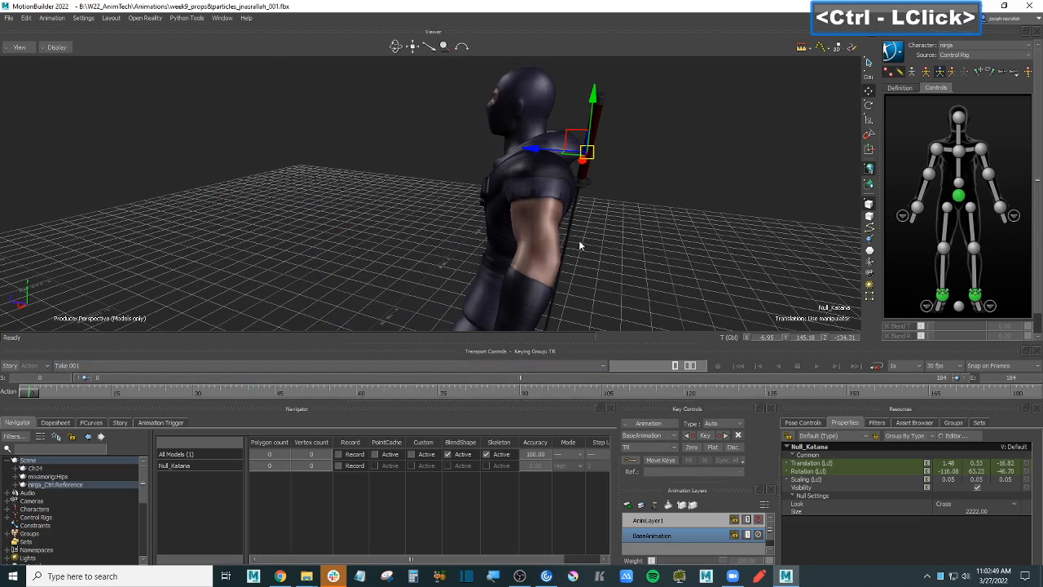
pyautogui.keyDown('ctrl'); pyautogui.keyDown('shift'); pyautogui.moveTo(578, 241); pyautogui.dragTo(599, 249); pyautogui.keyUp('shift'); pyautogui.keyUp('ctrl')
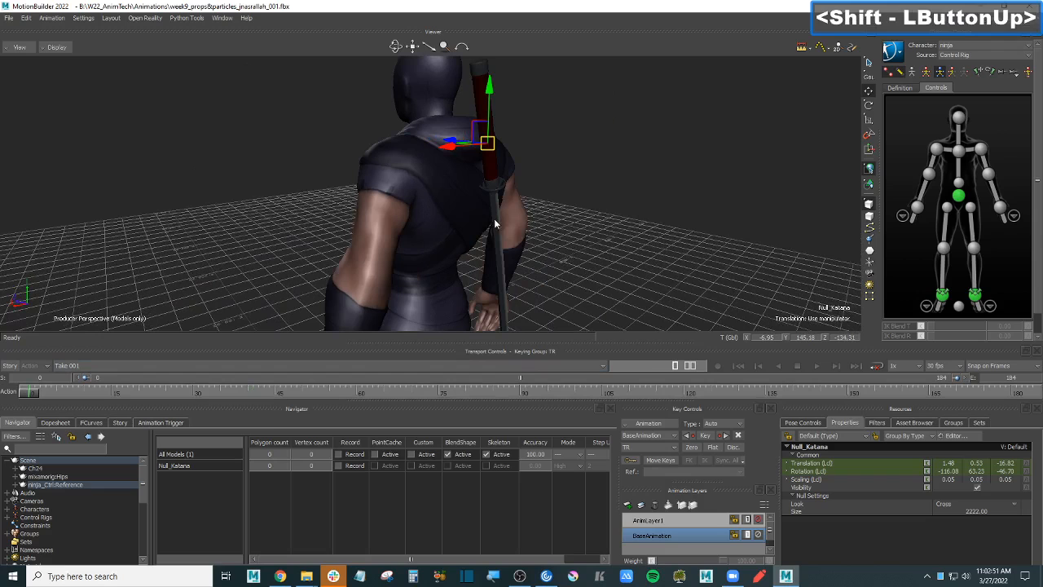
pyautogui.moveTo(27, 396); pyautogui.dragTo(3, 390)
pyautogui.moveTo(570, 234)
pyautogui.keyDown('ctrl'); pyautogui.keyDown('shift'); pyautogui.mouseDown()
pyautogui.moveTo(637, 230)
pyautogui.moveTo(609, 291)
pyautogui.moveTo(585, 244)
pyautogui.mouseUp(); pyautogui.keyUp('shift'); pyautogui.keyUp('ctrl')
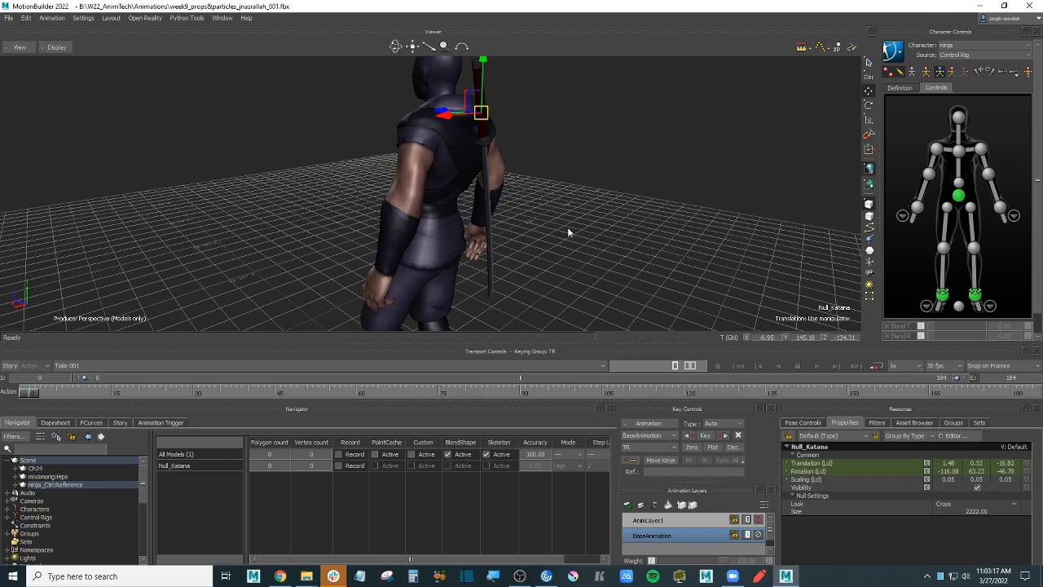
pyautogui.keyDown('shift'); pyautogui.moveTo(568, 226); pyautogui.dragTo(634, 210); pyautogui.keyUp('shift')
pyautogui.hotkey('ctrl', 'a')
# - Expand the control rig's effectors in the scene tree and switch the viewer to Schematic
pyautogui.click(247, 172)
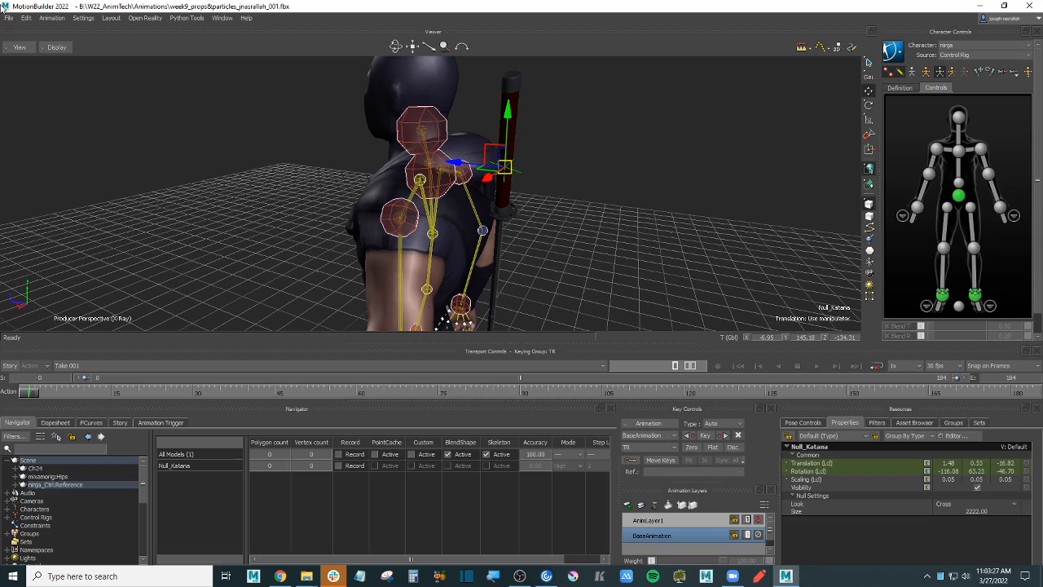
pyautogui.click(24, 49)
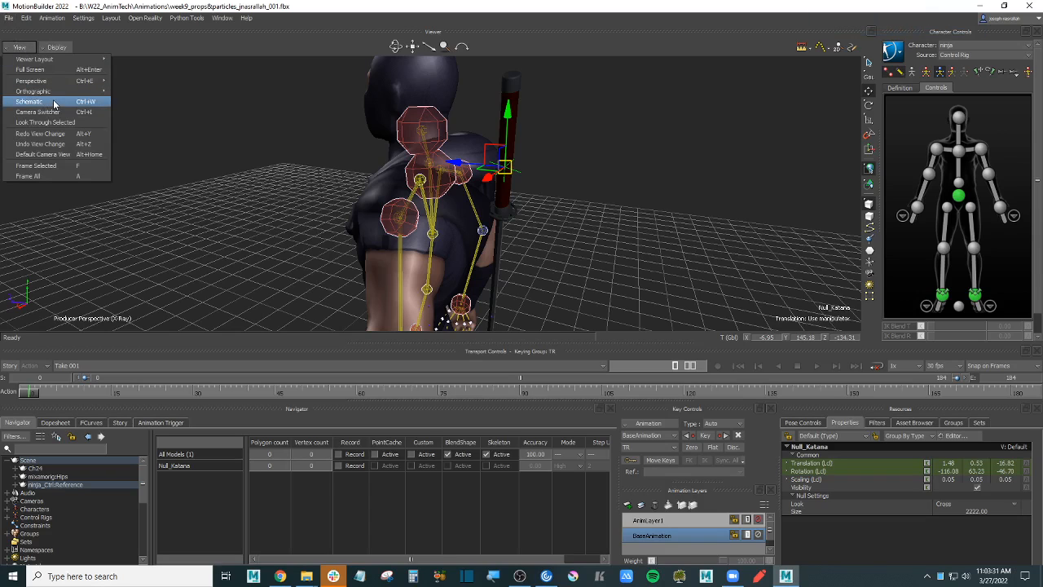
pyautogui.click(201, 109)
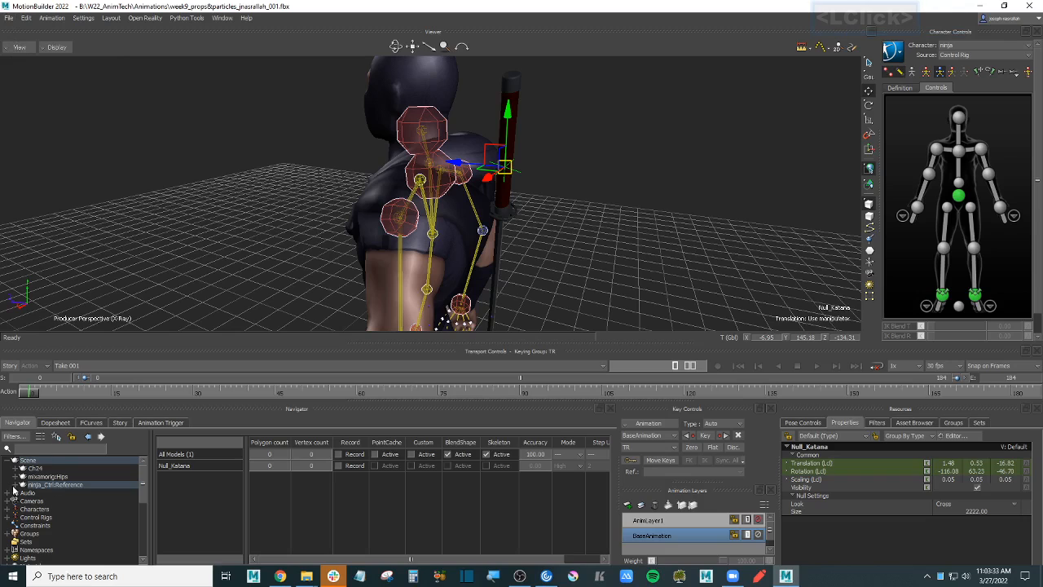
pyautogui.click(15, 485)
pyautogui.scroll(2, 142, 498)
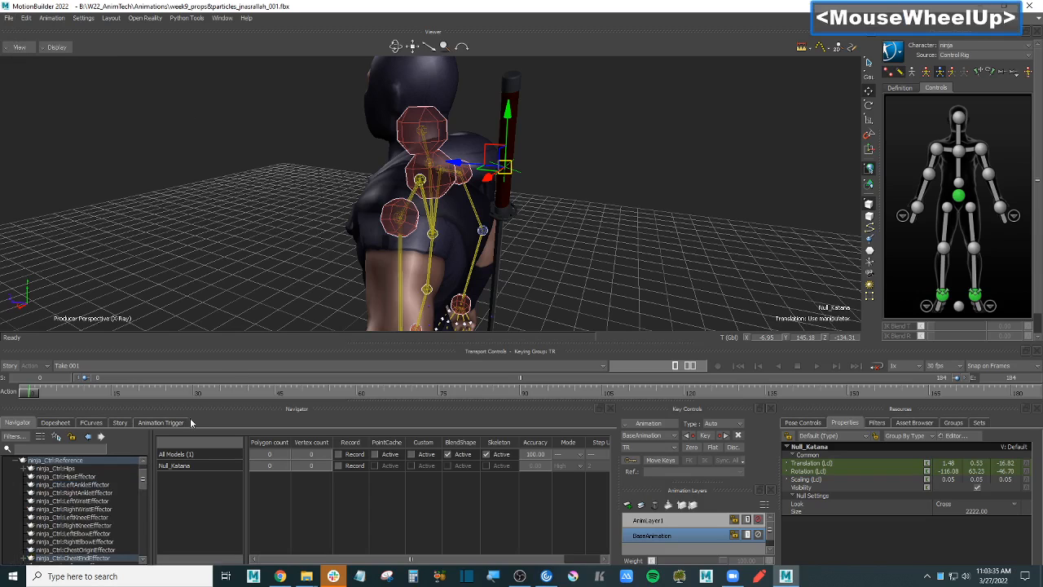
pyautogui.click(687, 225)
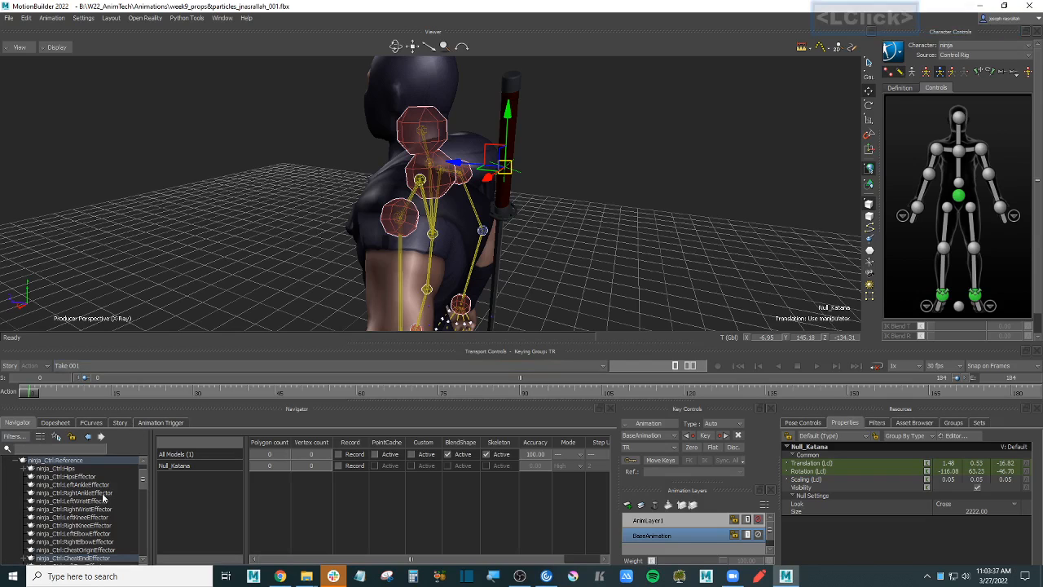
pyautogui.moveTo(145, 480)
pyautogui.mouseDown()
pyautogui.moveTo(145, 489)
pyautogui.moveTo(144, 473)
pyautogui.mouseUp()
pyautogui.click(181, 248)
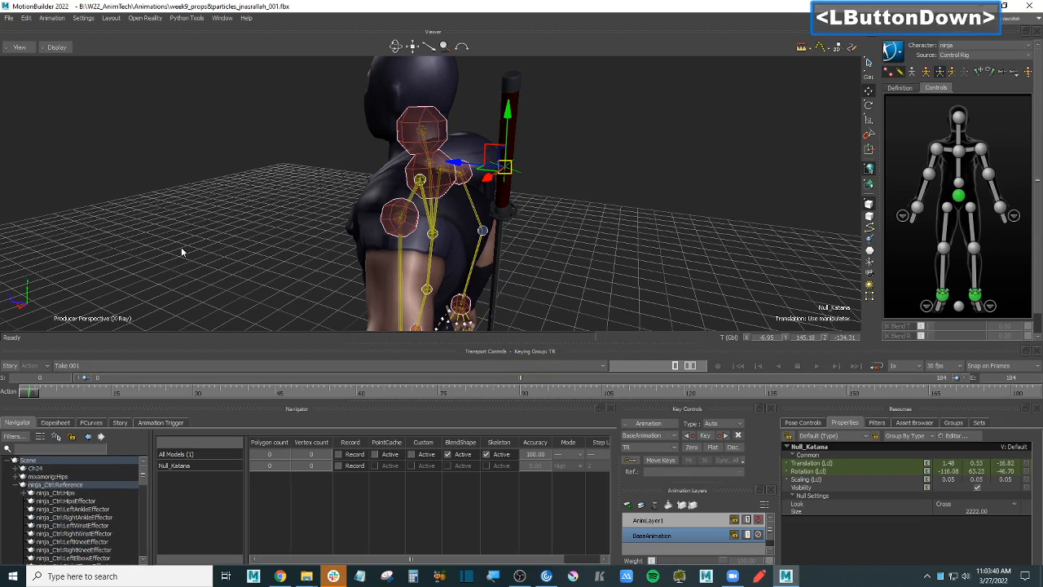
pyautogui.click(20, 48)
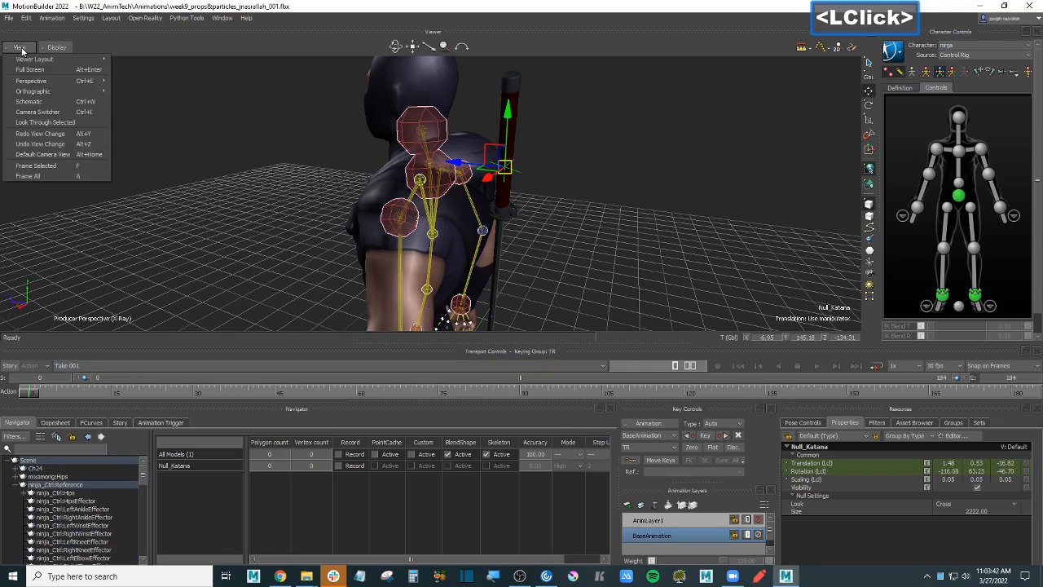
pyautogui.click(63, 102)
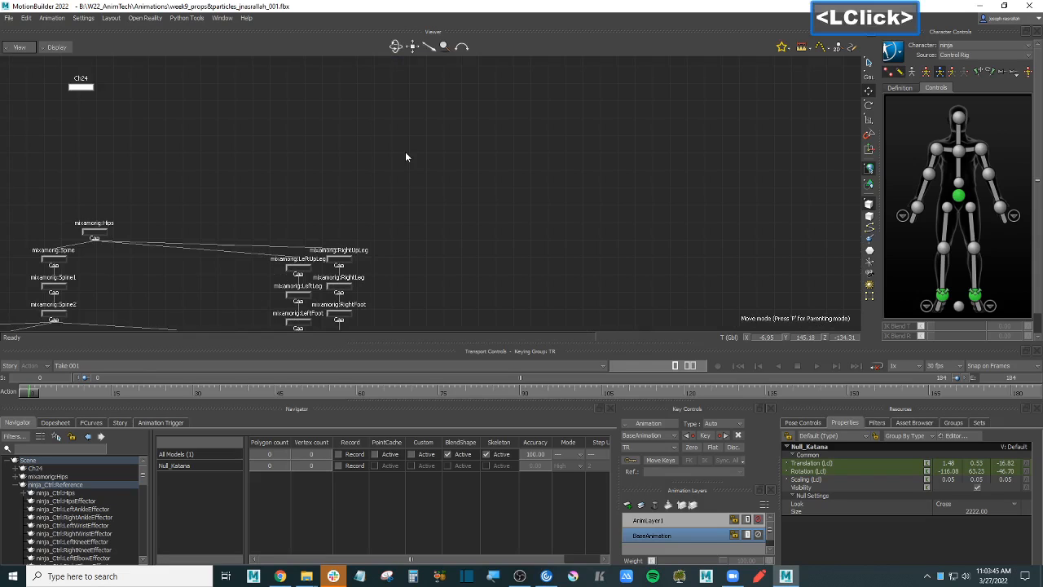
# - Unparent the Null_Katana node, then return to perspective and play the animation to check
pyautogui.hotkey('ctrl', 'w')
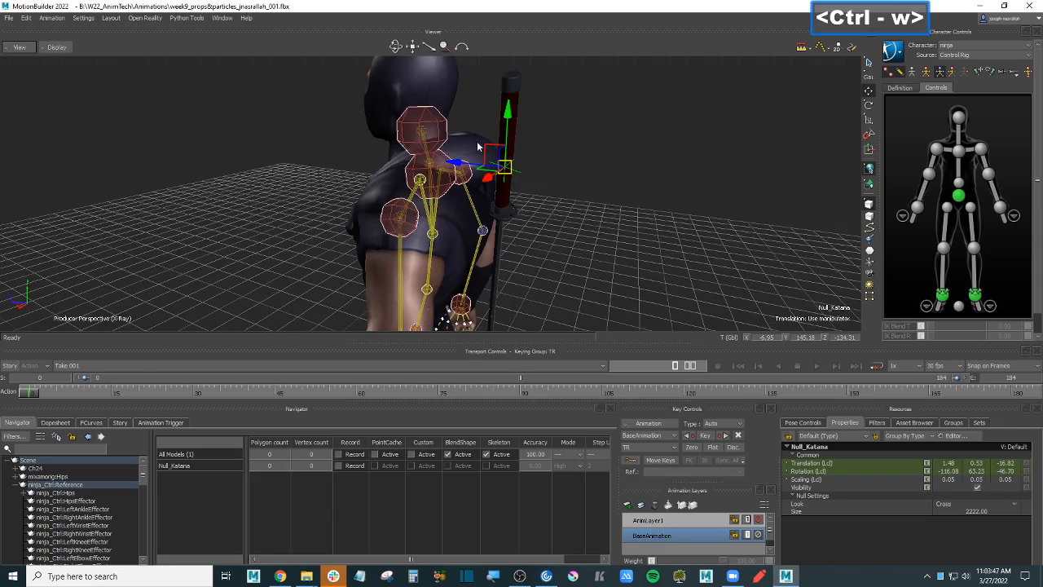
pyautogui.hotkey('ctrl', 'w')
pyautogui.press('f')
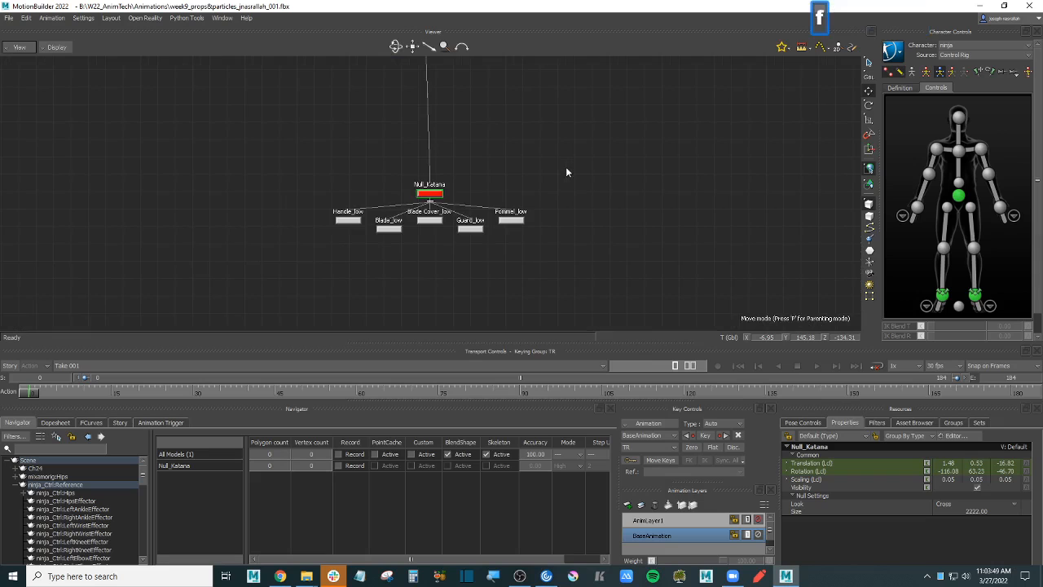
pyautogui.keyDown('ctrl'); pyautogui.moveTo(558, 130); pyautogui.dragTo(572, 245); pyautogui.keyUp('ctrl')
pyautogui.keyDown('shift'); pyautogui.moveTo(477, 143); pyautogui.dragTo(518, 127); pyautogui.keyUp('shift')
pyautogui.keyDown('shift'); pyautogui.moveTo(536, 209); pyautogui.dragTo(546, 146); pyautogui.keyUp('shift')
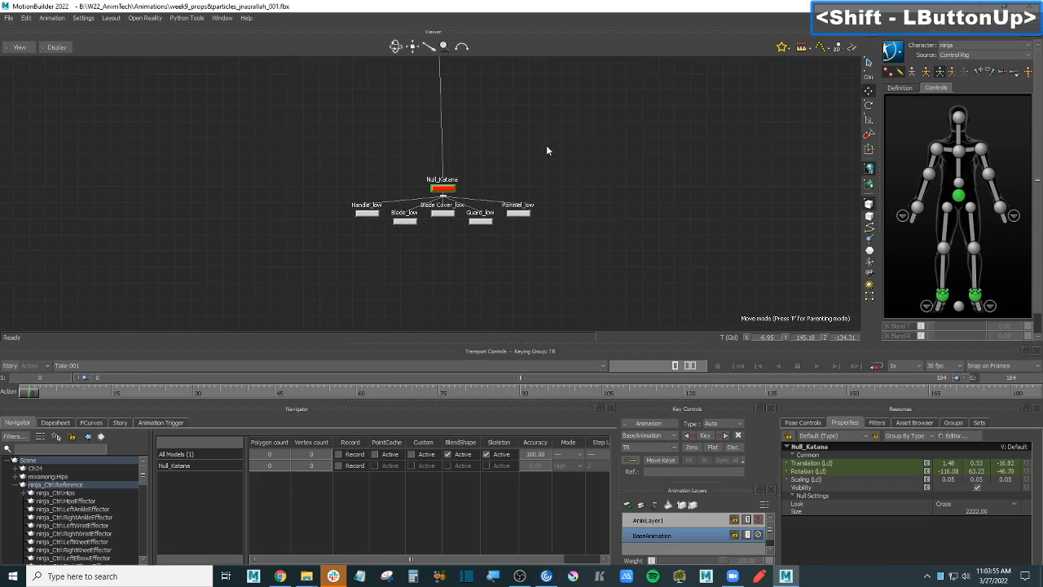
pyautogui.rightClick(449, 192)
pyautogui.moveTo(475, 205)
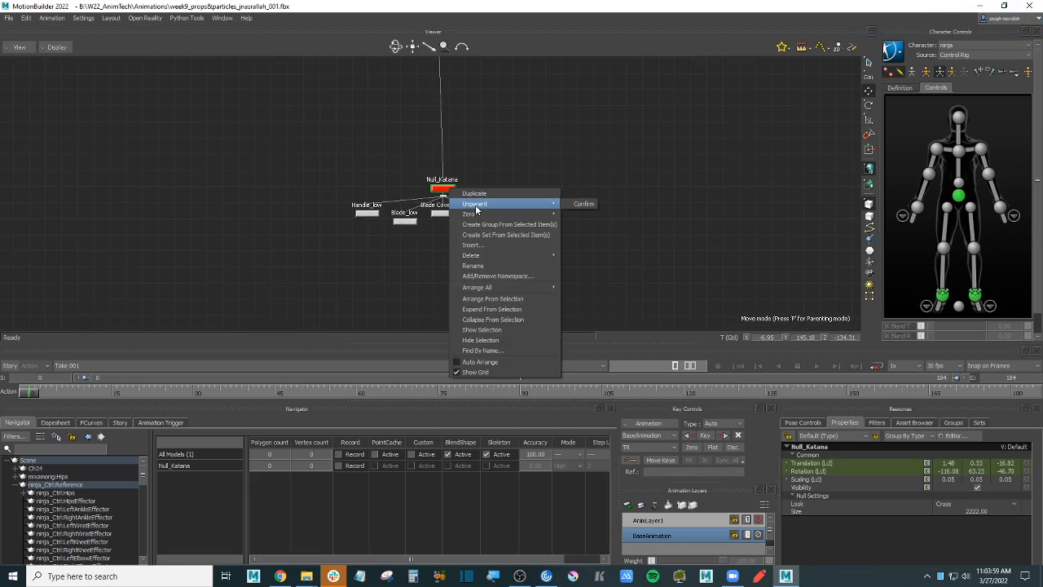
pyautogui.click(584, 204)
pyautogui.hotkey('ctrl', 'w')
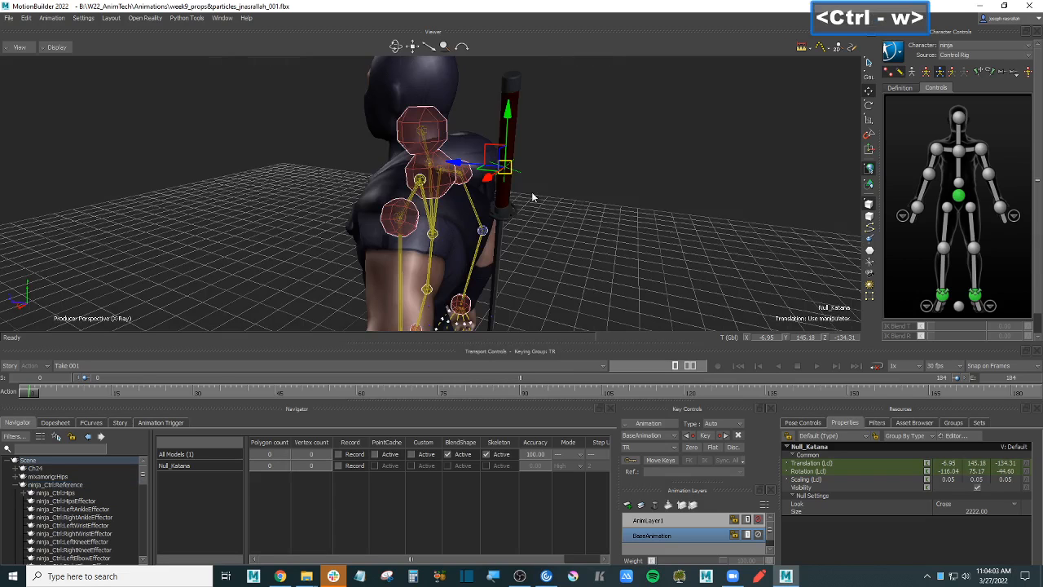
pyautogui.moveTo(30, 392)
pyautogui.mouseDown()
pyautogui.moveTo(101, 392)
pyautogui.moveTo(12, 396)
pyautogui.mouseUp()
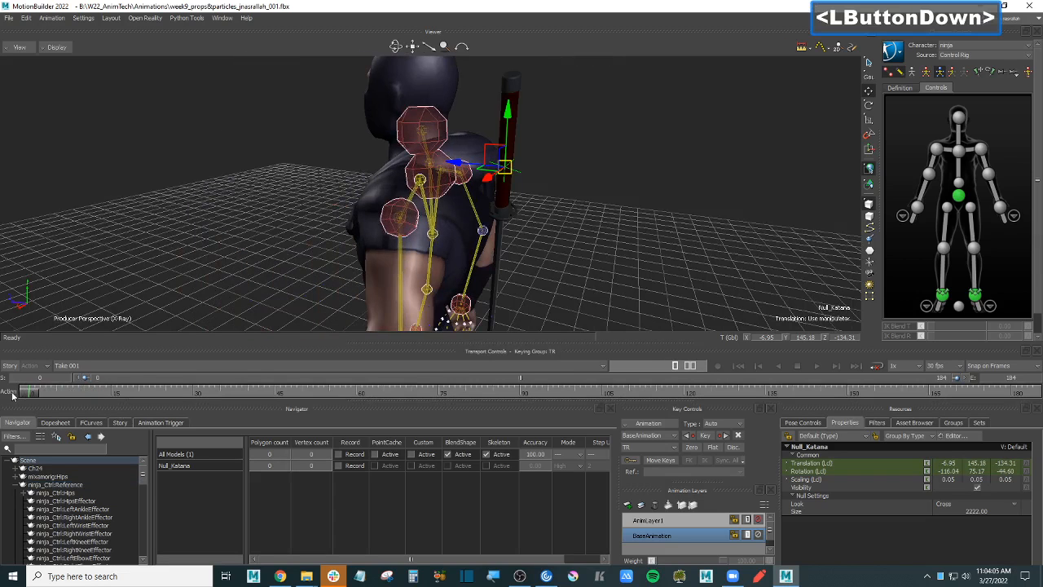
# - Drag the Multi Referential template from Asset Browser Constraints into the Viewer, then select Null_Katana
pyautogui.moveTo(659, 203)
pyautogui.keyDown('ctrl'); pyautogui.keyDown('shift'); pyautogui.mouseDown()
pyautogui.moveTo(649, 201)
pyautogui.moveTo(676, 202)
pyautogui.mouseUp(); pyautogui.keyUp('shift'); pyautogui.keyUp('ctrl')
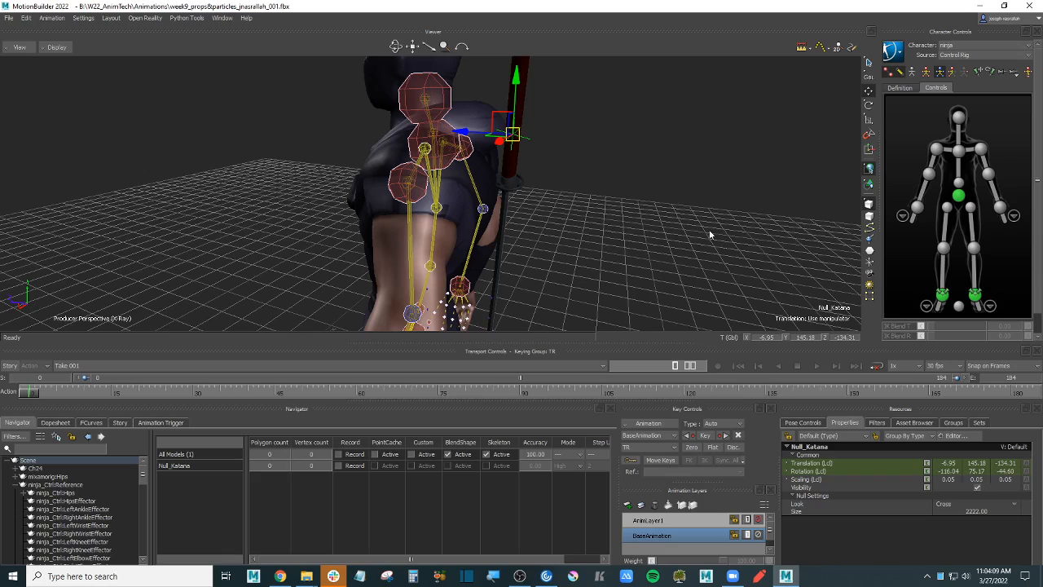
pyautogui.click(924, 422)
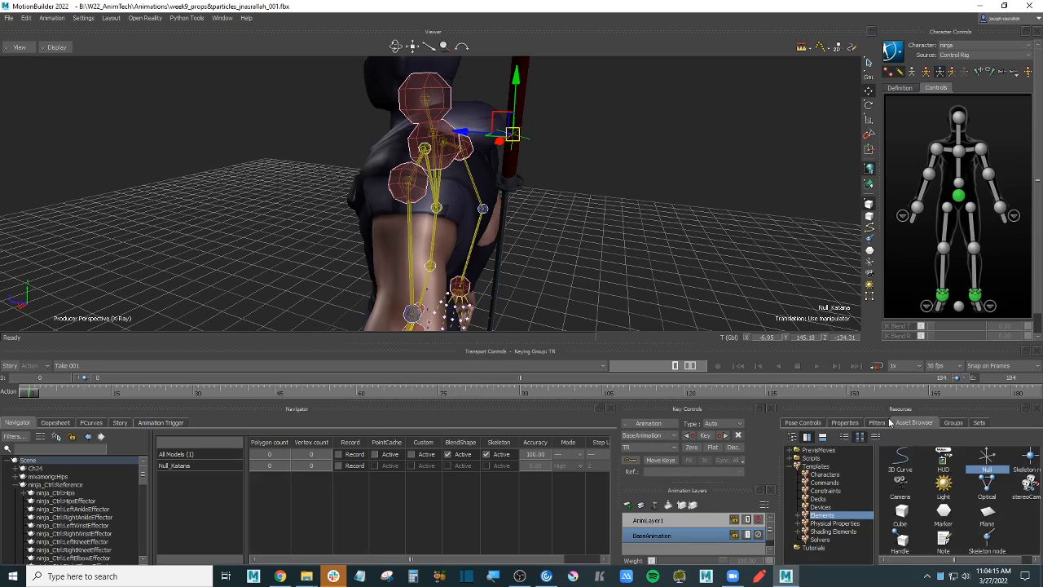
pyautogui.click(825, 491)
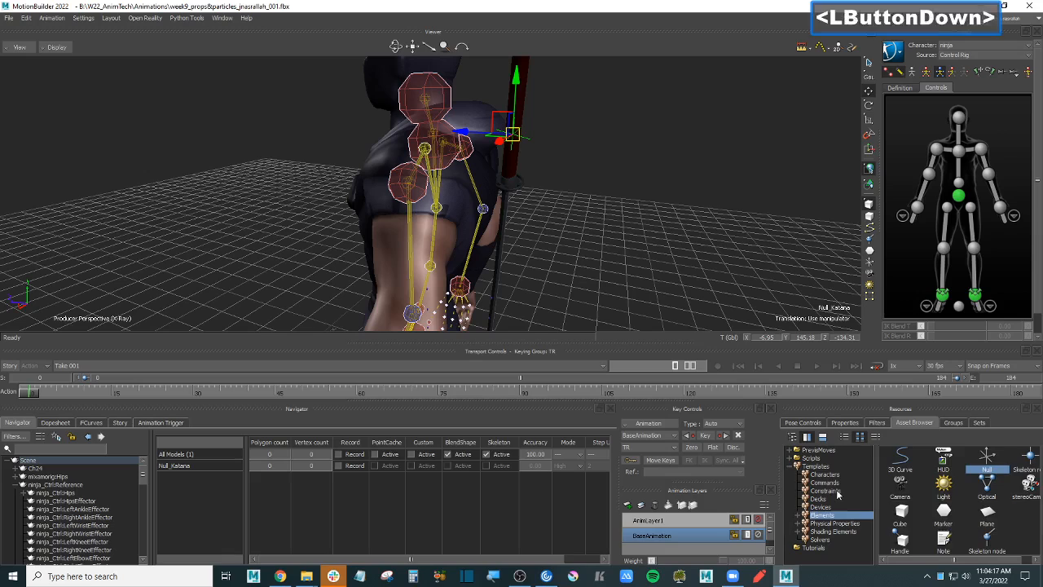
pyautogui.click(843, 436)
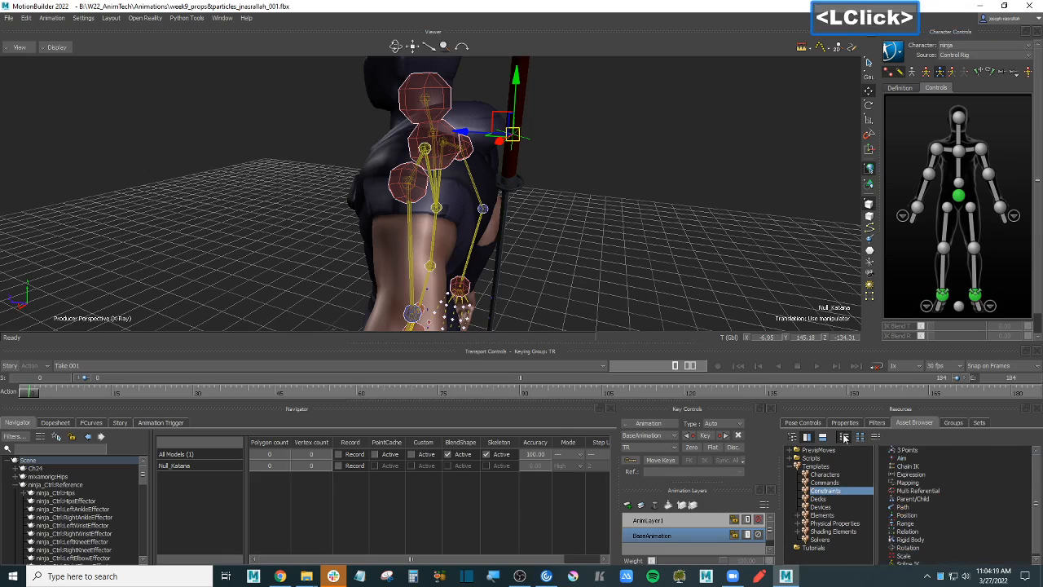
pyautogui.click(934, 490)
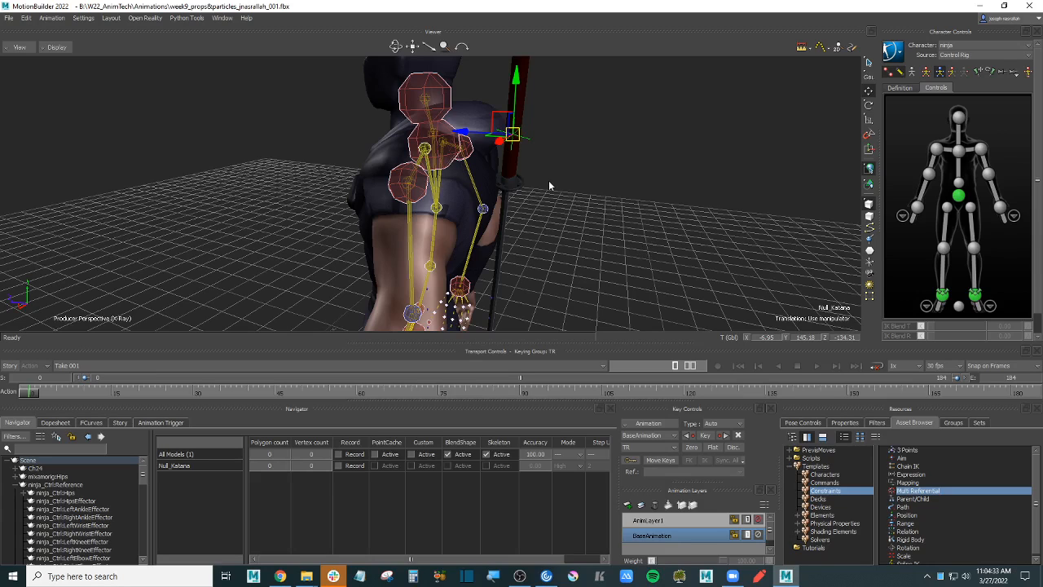
pyautogui.click(913, 422)
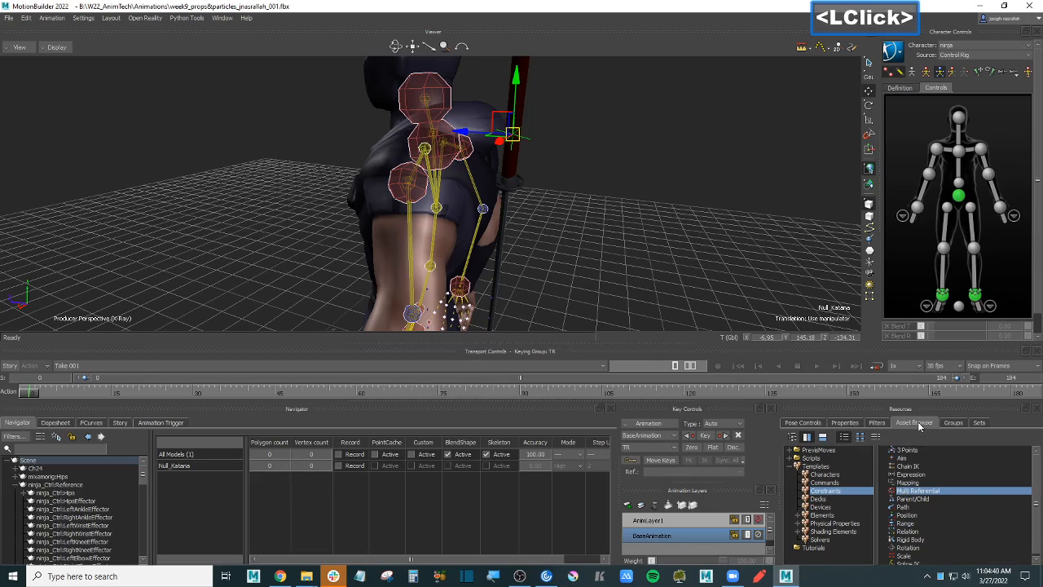
pyautogui.click(838, 490)
pyautogui.click(943, 491)
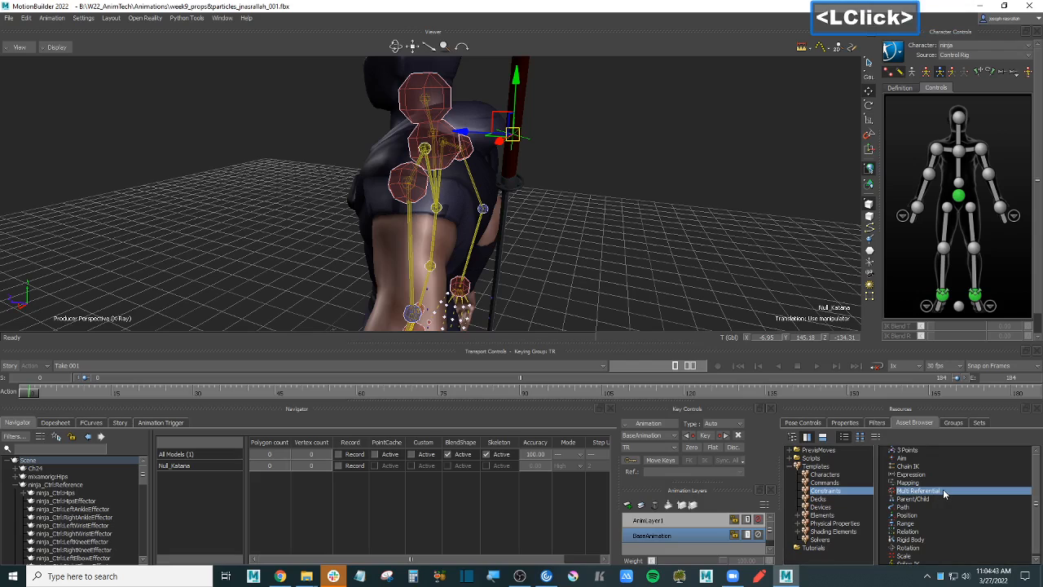
pyautogui.moveTo(942, 489); pyautogui.dragTo(634, 195)
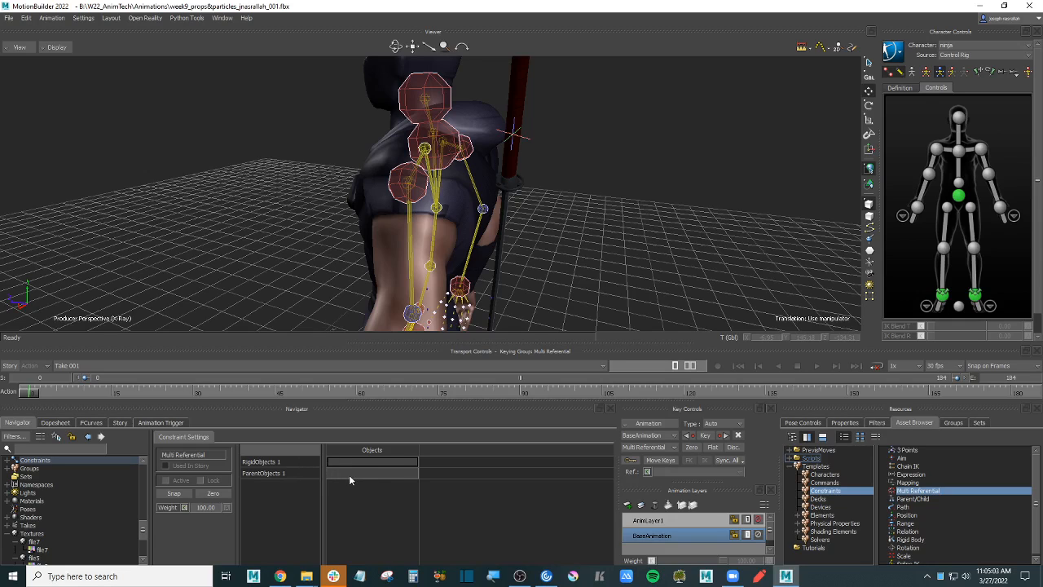
pyautogui.click(514, 135)
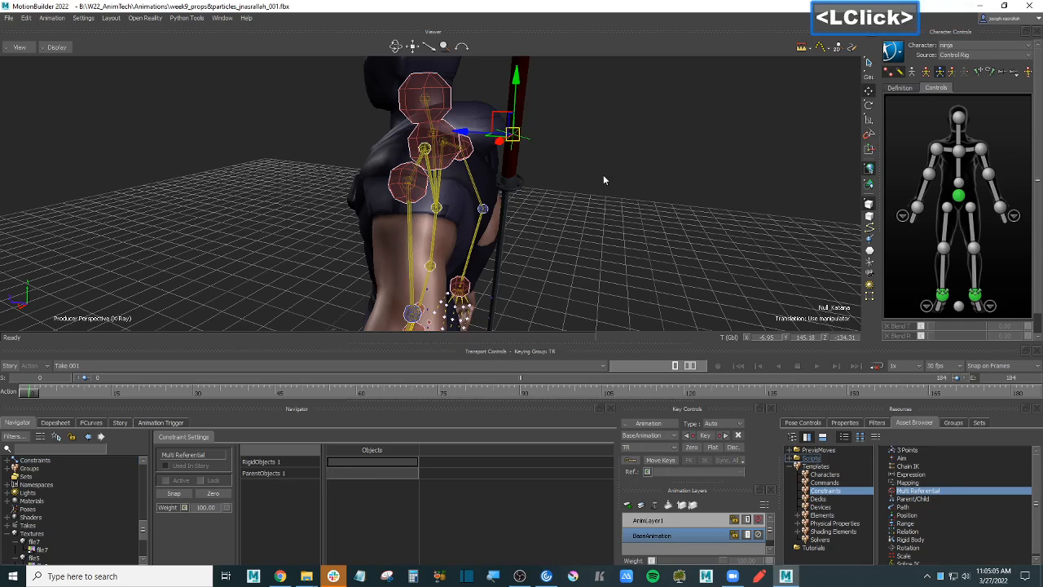
# - Alt-drag Null_Katana into the constraint's RigidObjects 1 slot
pyautogui.keyDown('alt'); pyautogui.moveTo(573, 183); pyautogui.dragTo(394, 462); pyautogui.keyUp('alt')
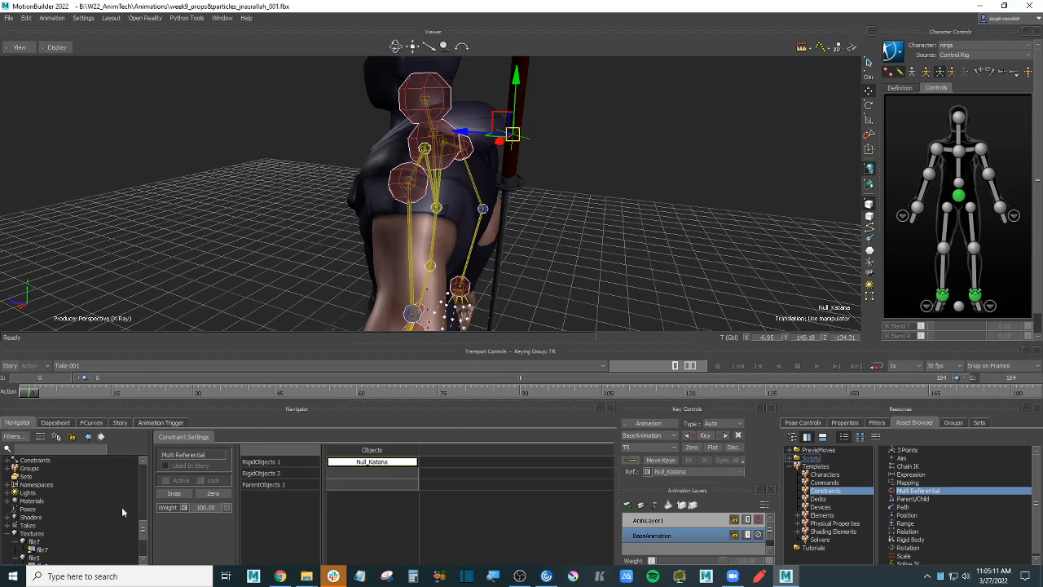
pyautogui.scroll(1, 29, 506)
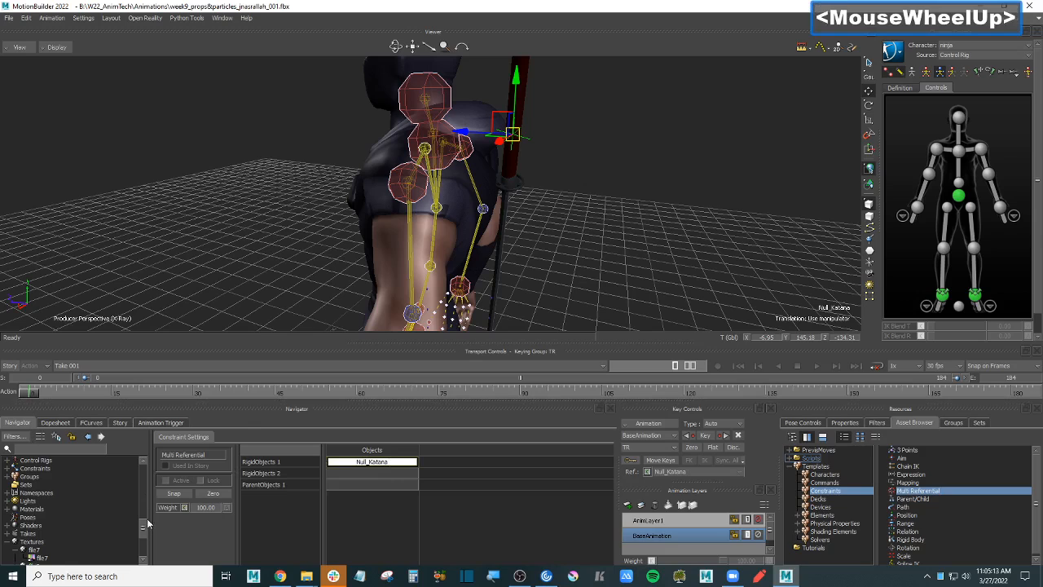
pyautogui.moveTo(144, 531); pyautogui.dragTo(145, 473)
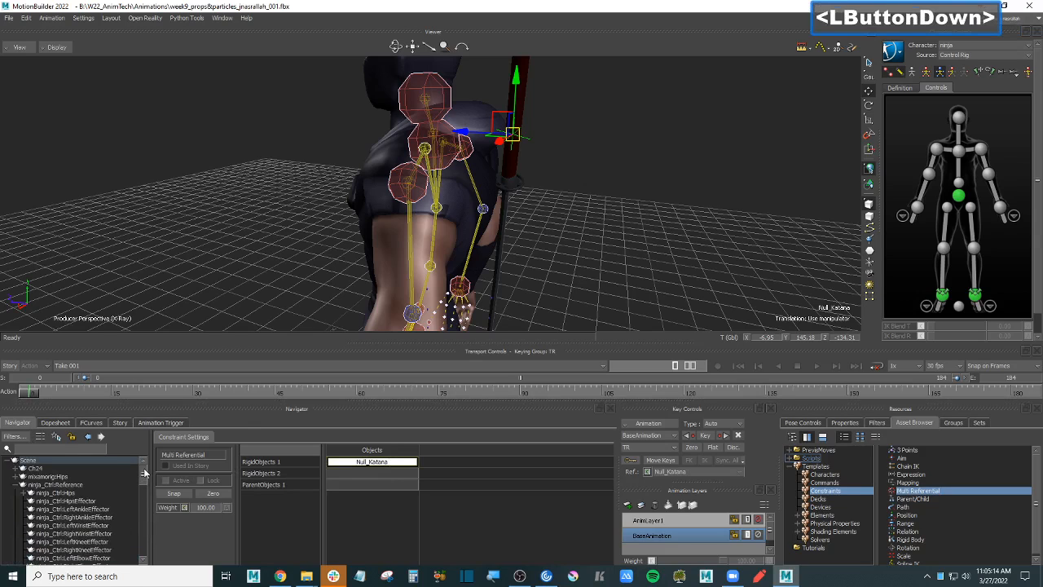
# - Reopen Multi Referential settings from the Navigator's Constraints group and select the chest effector
pyautogui.click(15, 486)
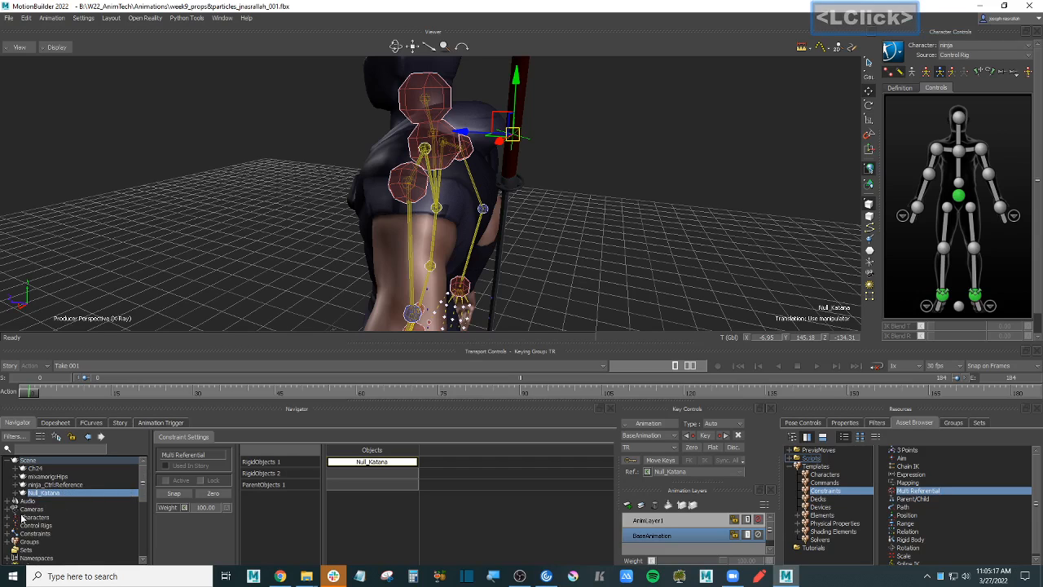
pyautogui.click(7, 534)
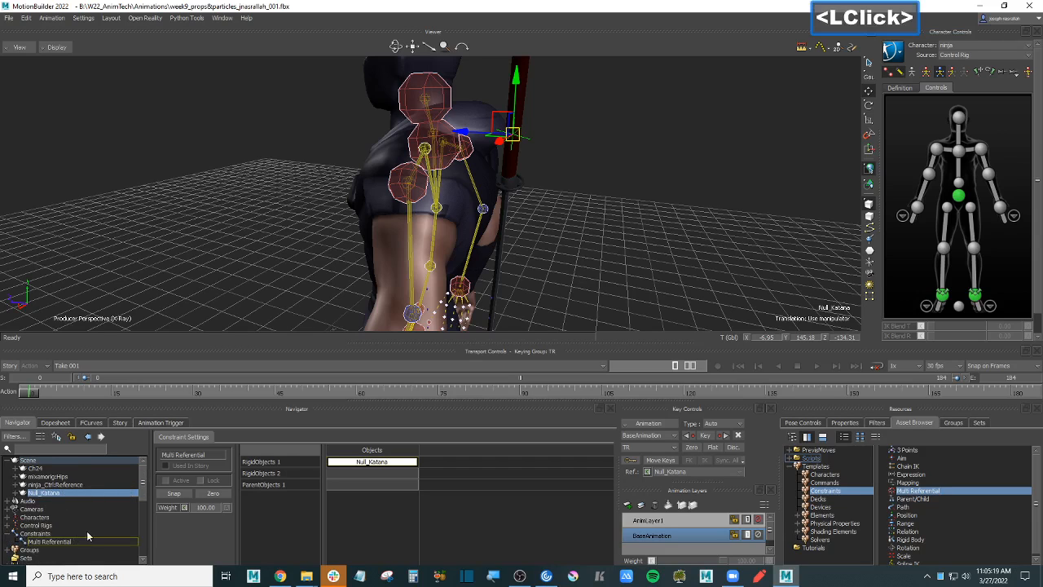
pyautogui.scroll(-2, 89, 536)
pyautogui.click(72, 508)
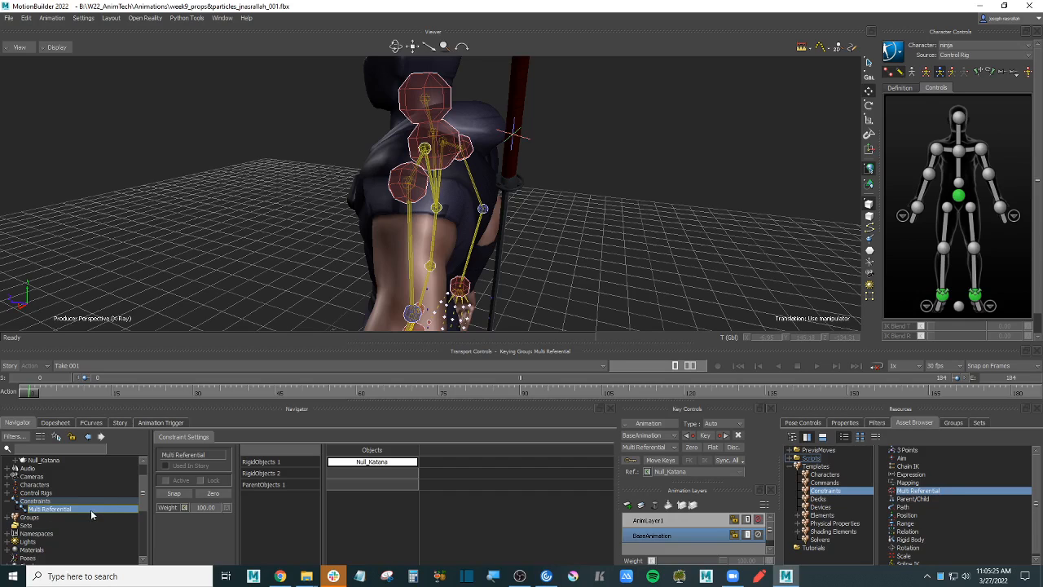
pyautogui.click(590, 243)
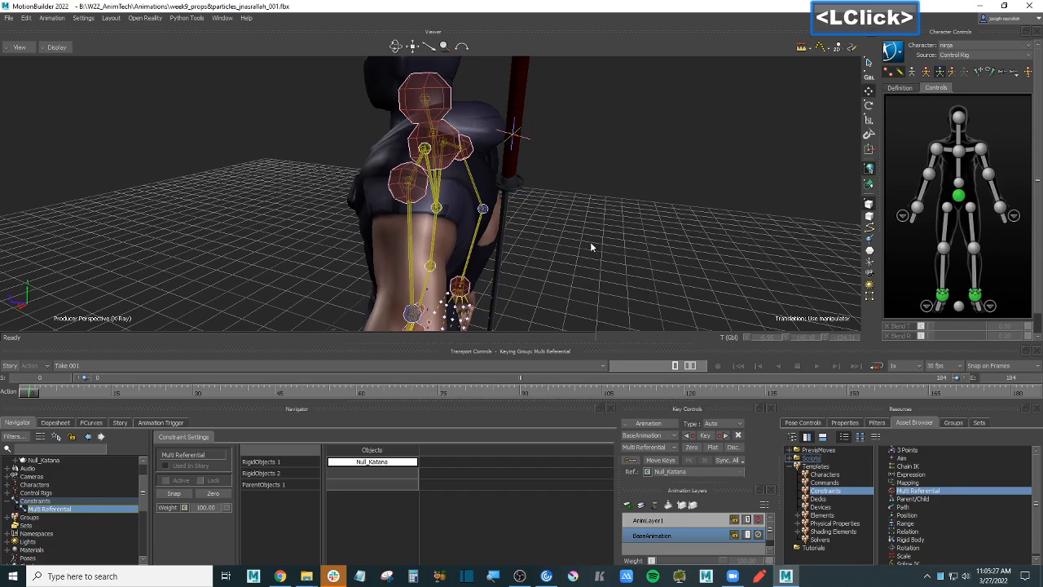
pyautogui.click(453, 147)
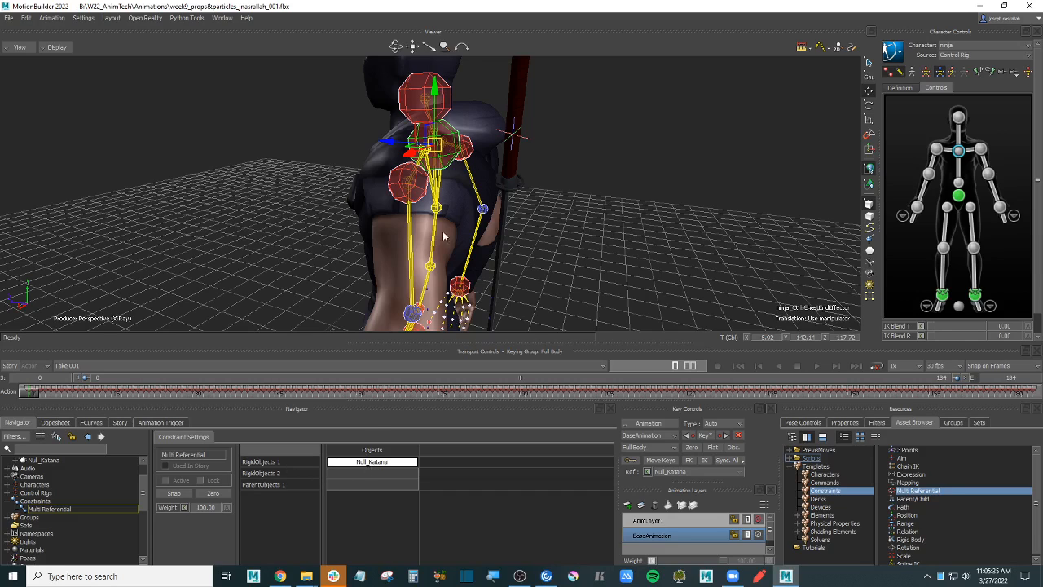
# - Add ninja_Ctrl:ChestEndEffector as ParentObjects 1, then scrub ahead to the hand pose
pyautogui.click(559, 196)
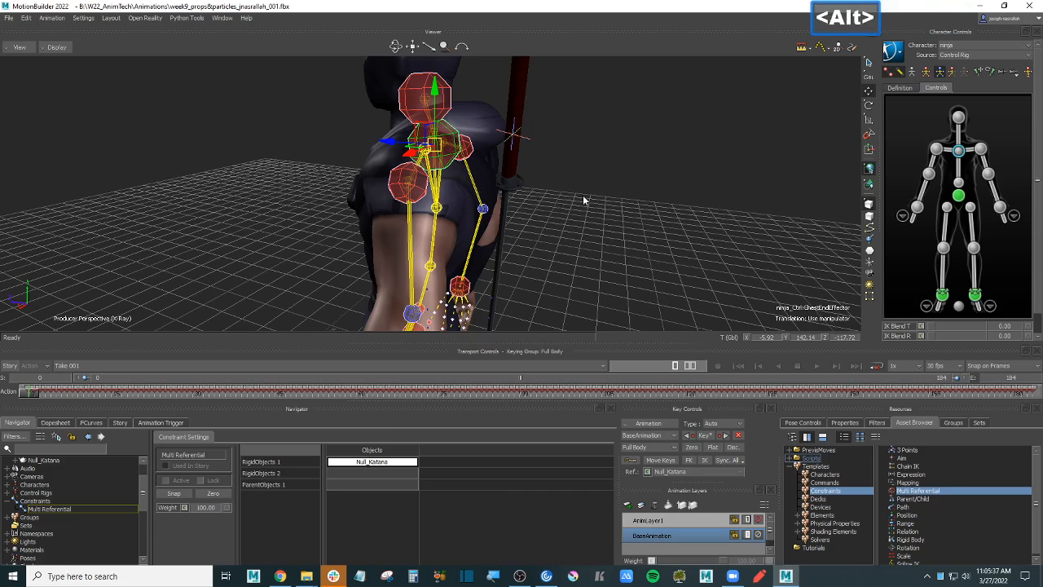
pyautogui.keyDown('alt'); pyautogui.moveTo(583, 195); pyautogui.dragTo(385, 487); pyautogui.keyUp('alt')
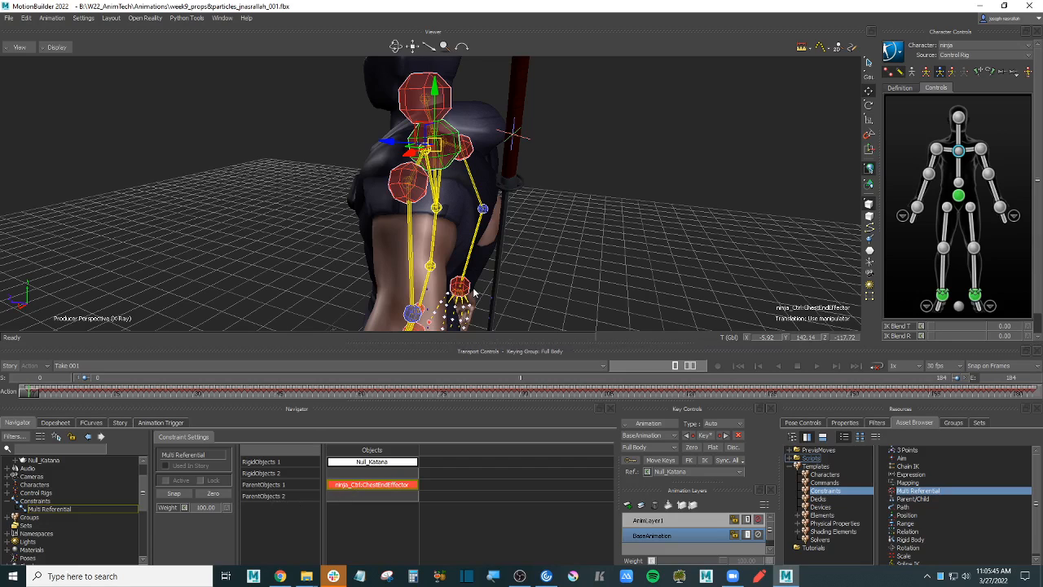
pyautogui.click(47, 394)
pyautogui.moveTo(47, 395); pyautogui.dragTo(539, 395)
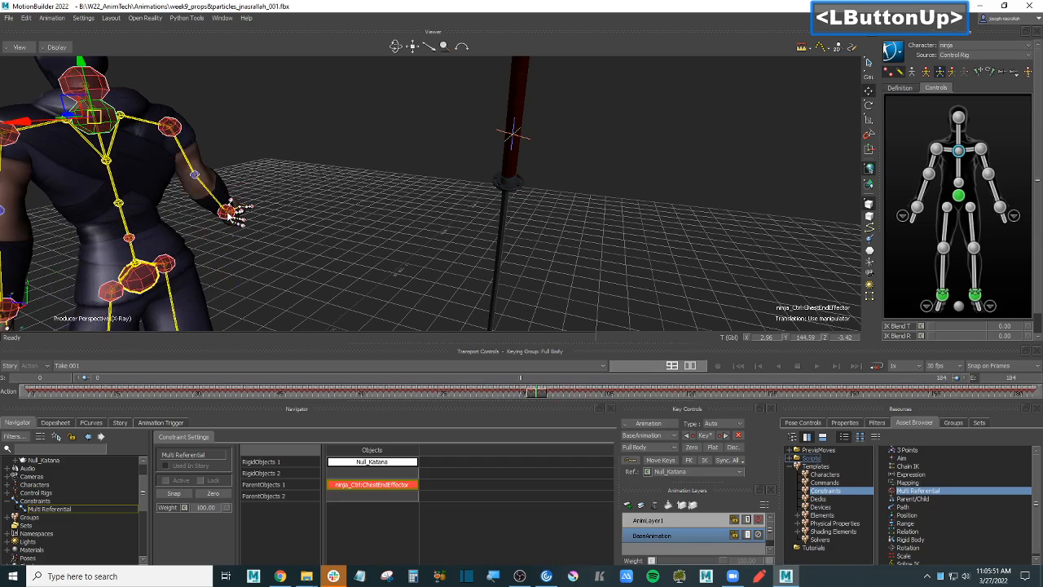
# - Alt-drag ninja_Ctrl:RightWristEffector into ParentObjects 2, then scrub back near the start
pyautogui.click(228, 212)
pyautogui.press('alt')
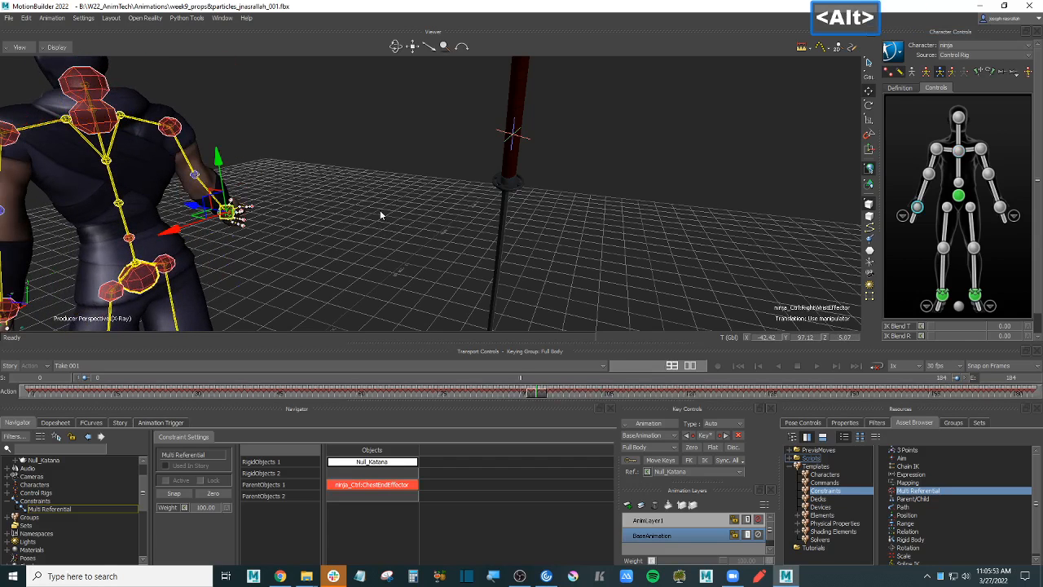
pyautogui.keyDown('alt'); pyautogui.moveTo(356, 567); pyautogui.dragTo(371, 495); pyautogui.keyUp('alt')
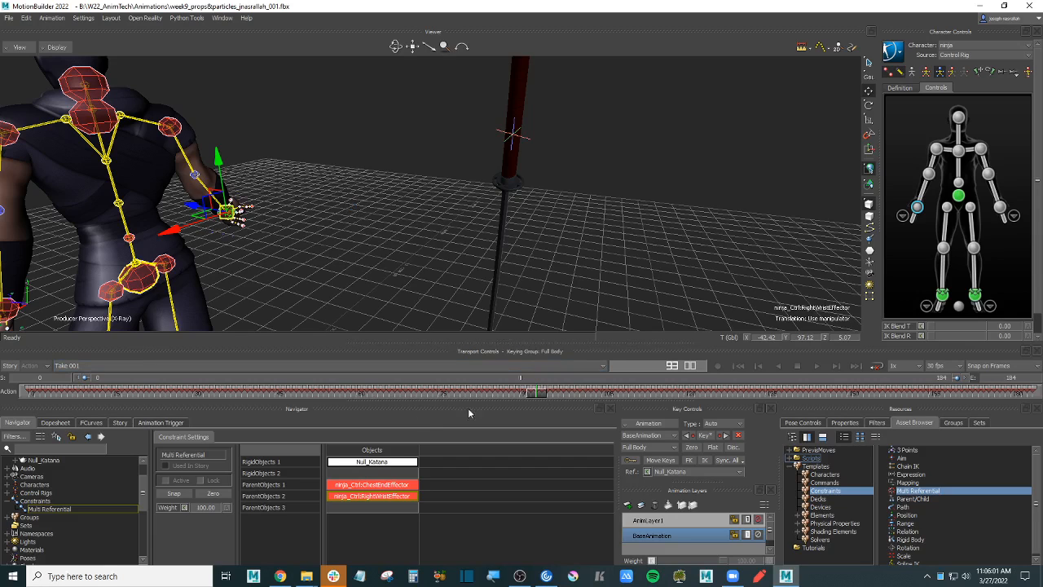
pyautogui.moveTo(548, 395); pyautogui.dragTo(493, 396)
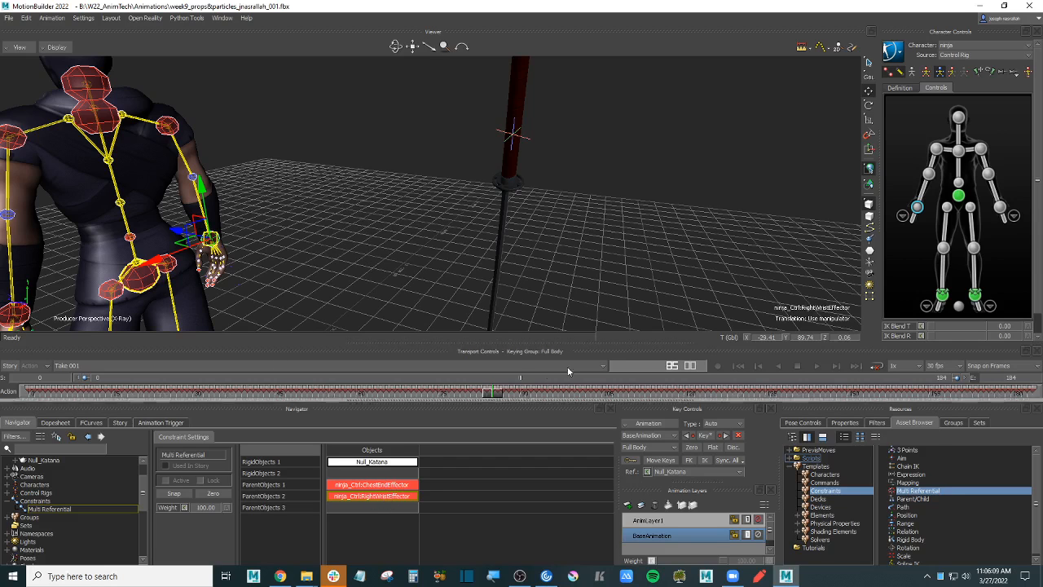
pyautogui.moveTo(495, 397); pyautogui.dragTo(2, 398)
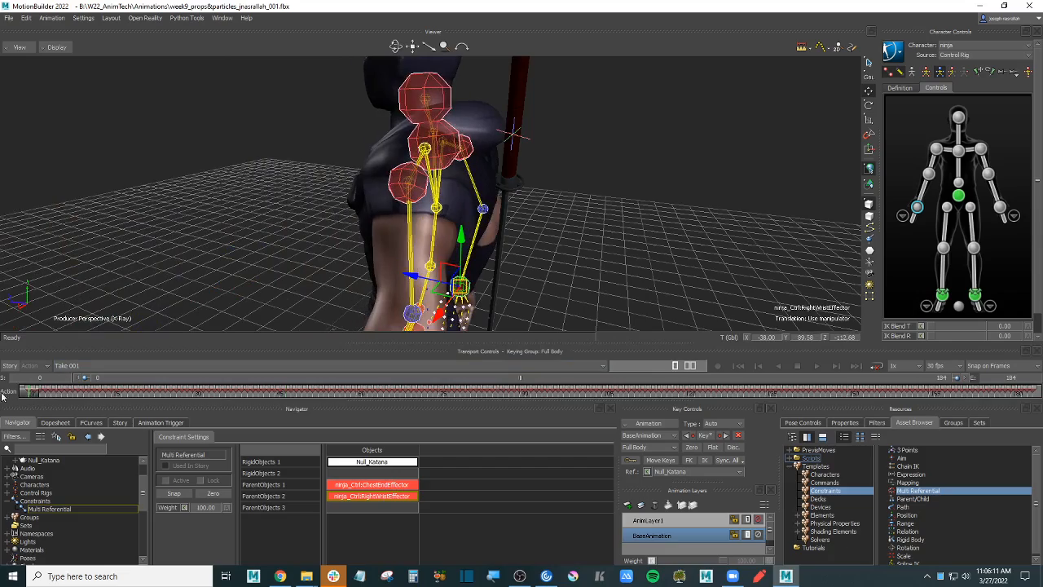
# - At frame 0, select Null_Katana, tick Active, and open the Key Controls Ref. list
pyautogui.moveTo(606, 166)
pyautogui.keyDown('alt'); pyautogui.mouseDown()
pyautogui.moveTo(612, 181)
pyautogui.moveTo(567, 175)
pyautogui.moveTo(603, 196)
pyautogui.moveTo(619, 175)
pyautogui.moveTo(607, 173)
pyautogui.mouseUp(); pyautogui.keyUp('alt')
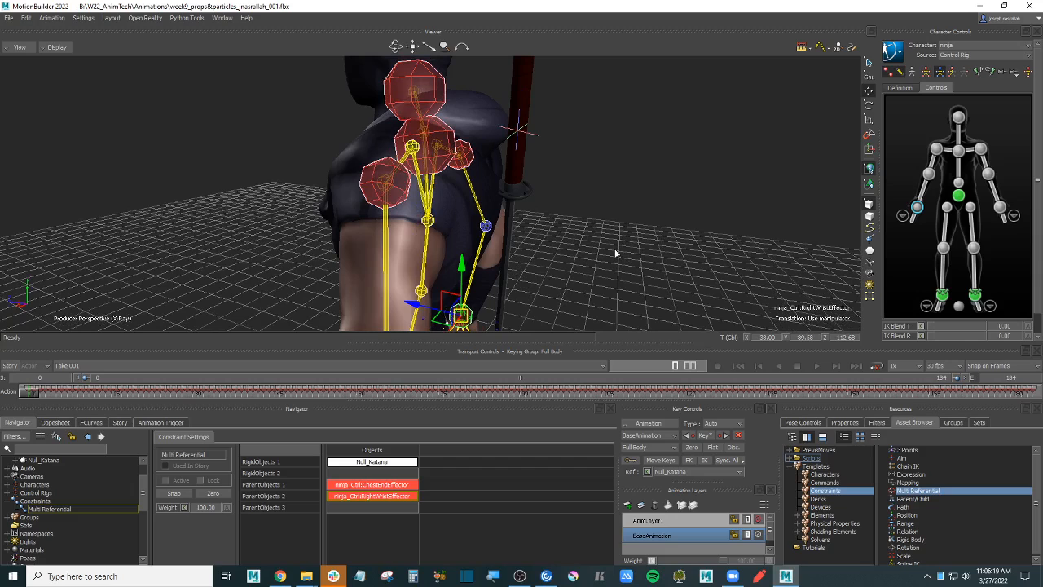
pyautogui.click(534, 132)
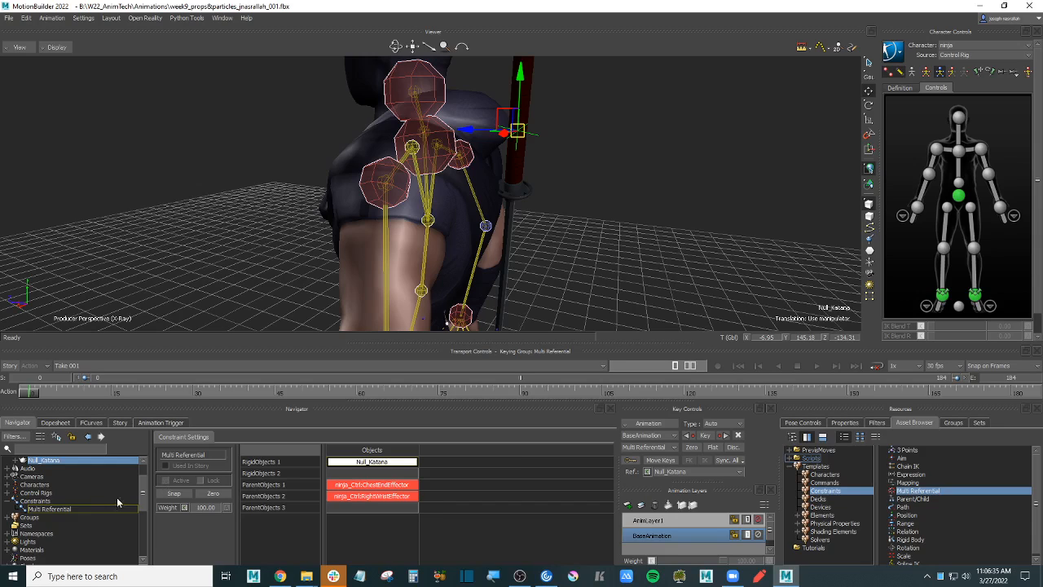
pyautogui.click(166, 480)
pyautogui.moveTo(36, 393)
pyautogui.mouseDown()
pyautogui.moveTo(112, 393)
pyautogui.moveTo(29, 393)
pyautogui.mouseUp()
pyautogui.click(741, 472)
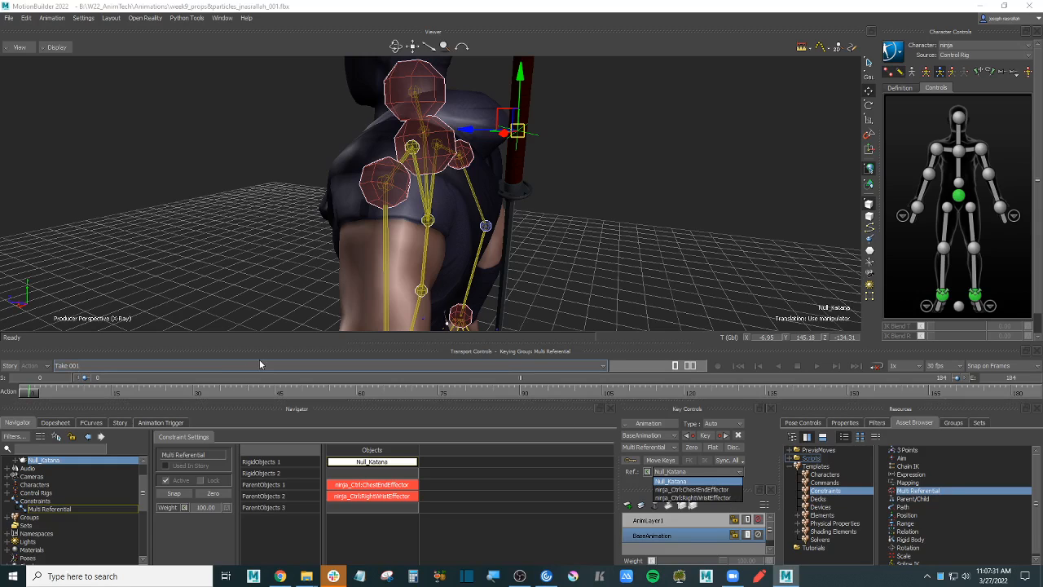
# - Set the katana's Ref. to ChestEndEffector at frame 0 and check it holds
pyautogui.click(727, 489)
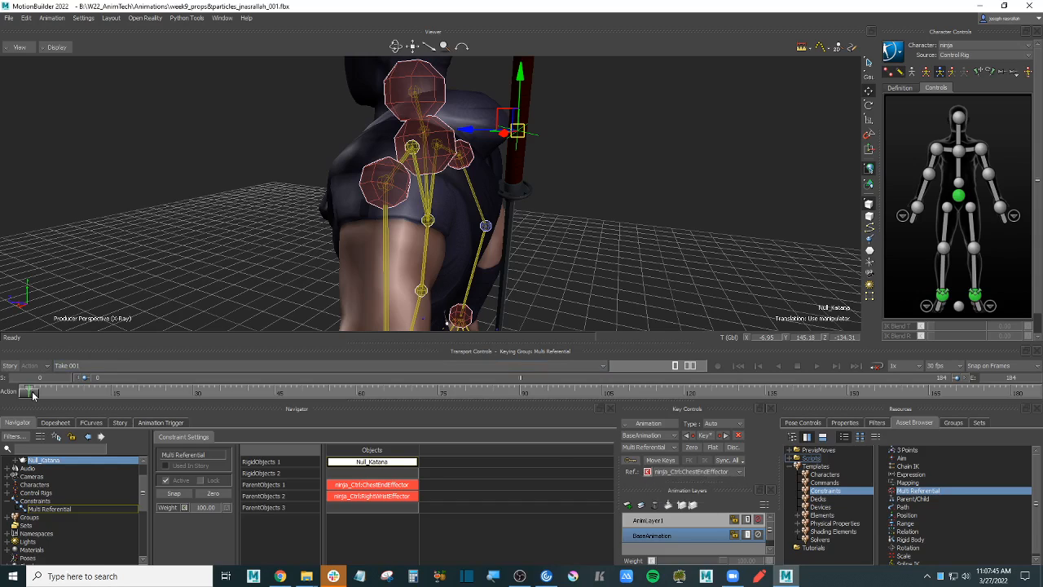
pyautogui.moveTo(32, 392); pyautogui.dragTo(254, 398)
pyautogui.keyDown('alt'); pyautogui.moveTo(413, 232); pyautogui.dragTo(535, 249); pyautogui.keyUp('alt')
# - Near frame 100, where the hand reaches the sword, switch Ref. to RightWristEffector
pyautogui.moveTo(253, 393); pyautogui.dragTo(576, 393)
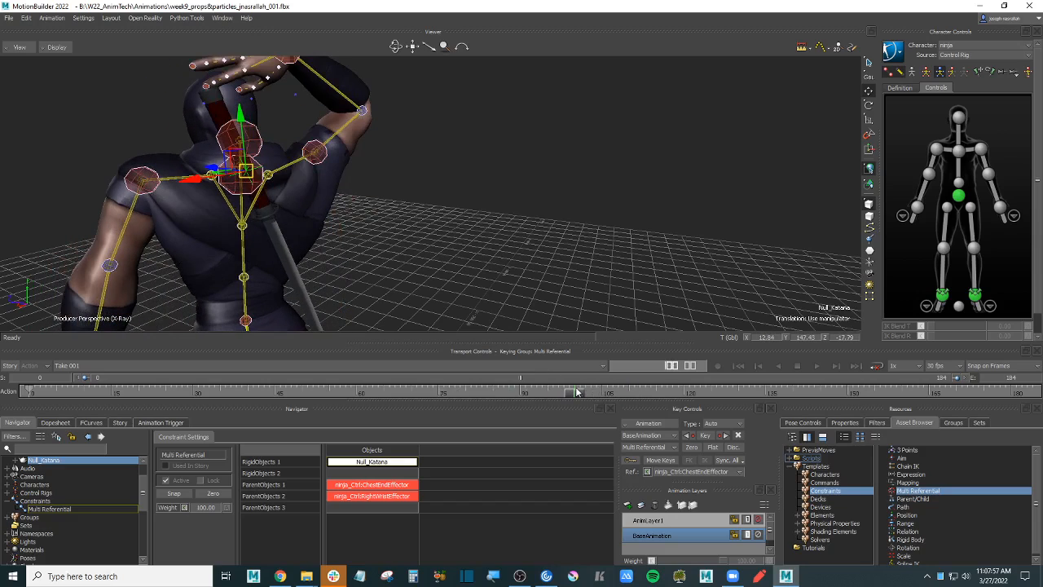
pyautogui.keyDown('alt'); pyautogui.moveTo(489, 238); pyautogui.dragTo(530, 273); pyautogui.keyUp('alt')
pyautogui.hotkey('ctrl', 'a')
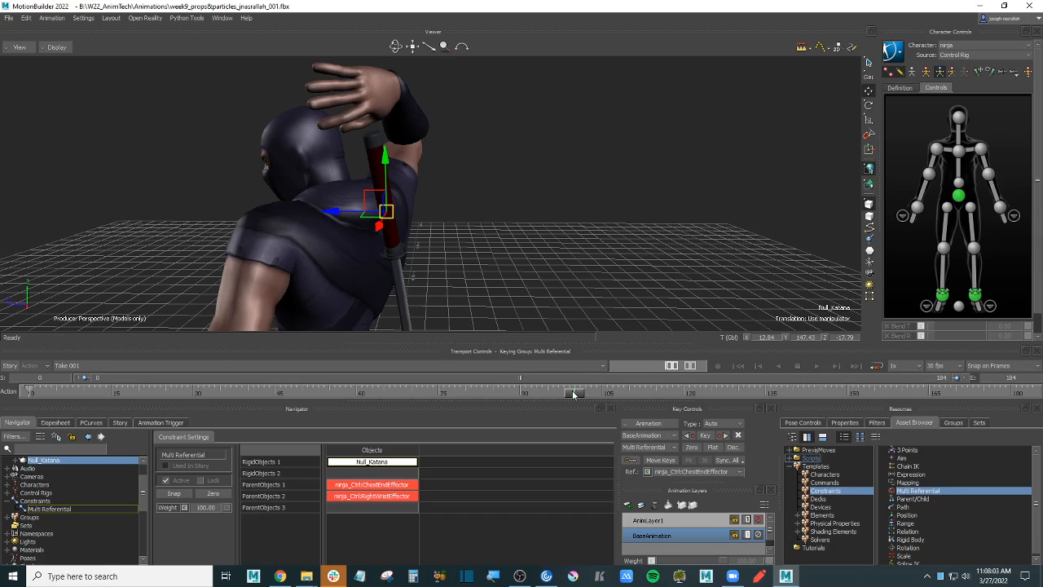
pyautogui.moveTo(575, 394)
pyautogui.mouseDown()
pyautogui.moveTo(585, 394)
pyautogui.moveTo(552, 396)
pyautogui.moveTo(574, 395)
pyautogui.mouseUp()
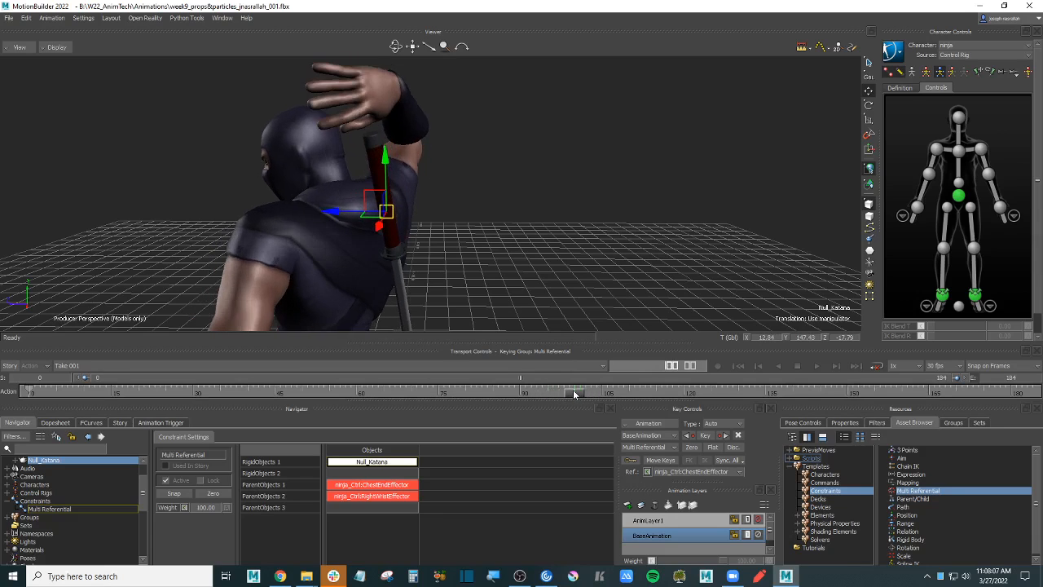
pyautogui.click(722, 472)
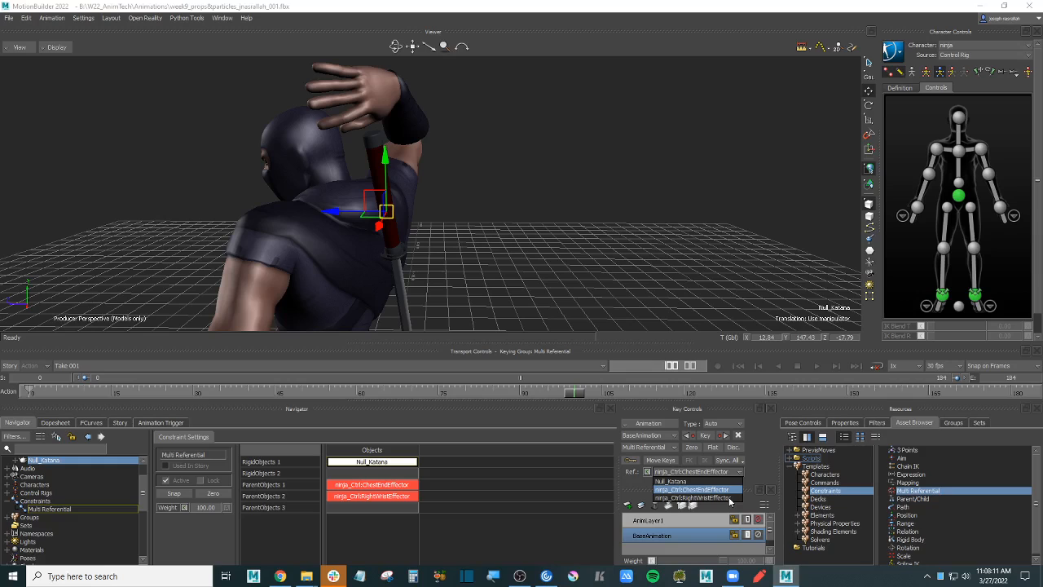
pyautogui.click(728, 498)
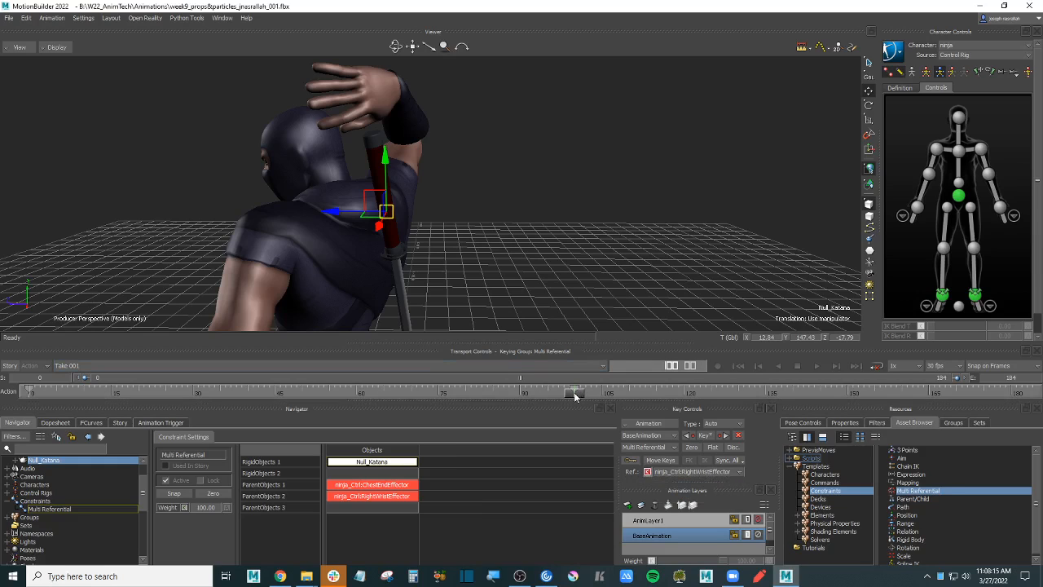
pyautogui.moveTo(577, 393)
pyautogui.mouseDown()
pyautogui.moveTo(698, 398)
pyautogui.moveTo(554, 399)
pyautogui.moveTo(575, 394)
pyautogui.mouseUp()
# - At frame 99, switch to local axes and move Null_Katana up toward the raised hand
pyautogui.keyDown('alt'); pyautogui.moveTo(509, 216); pyautogui.dragTo(535, 244); pyautogui.keyUp('alt')
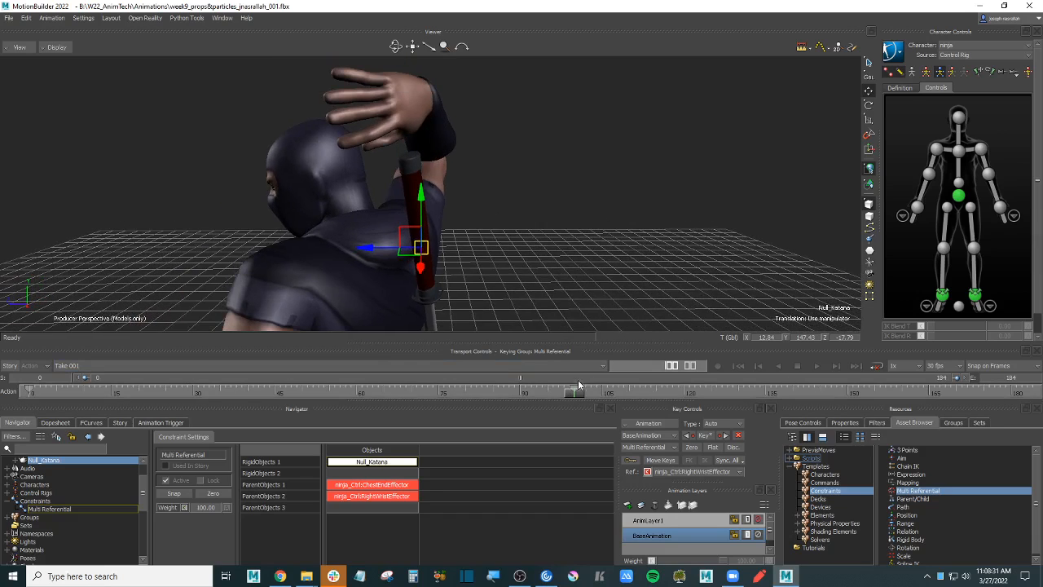
pyautogui.moveTo(576, 396)
pyautogui.mouseDown()
pyautogui.moveTo(594, 395)
pyautogui.moveTo(549, 397)
pyautogui.moveTo(558, 396)
pyautogui.mouseUp()
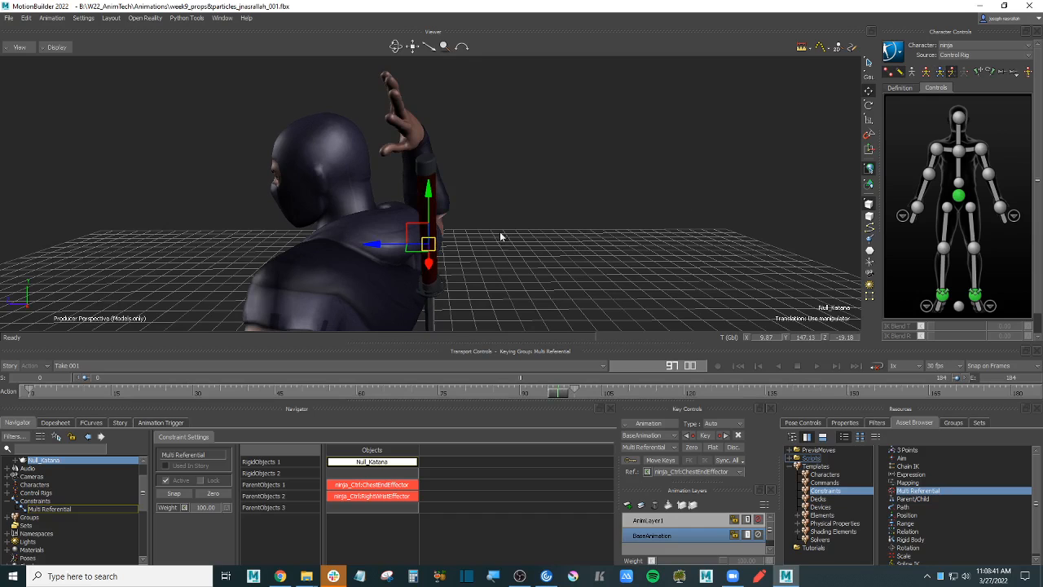
pyautogui.hotkey('ctrl', 'a')
pyautogui.keyDown('alt'); pyautogui.moveTo(487, 231); pyautogui.dragTo(555, 242); pyautogui.keyUp('alt')
pyautogui.hotkey('ctrl', 'a')
pyautogui.hotkey('ctrl', 'a')
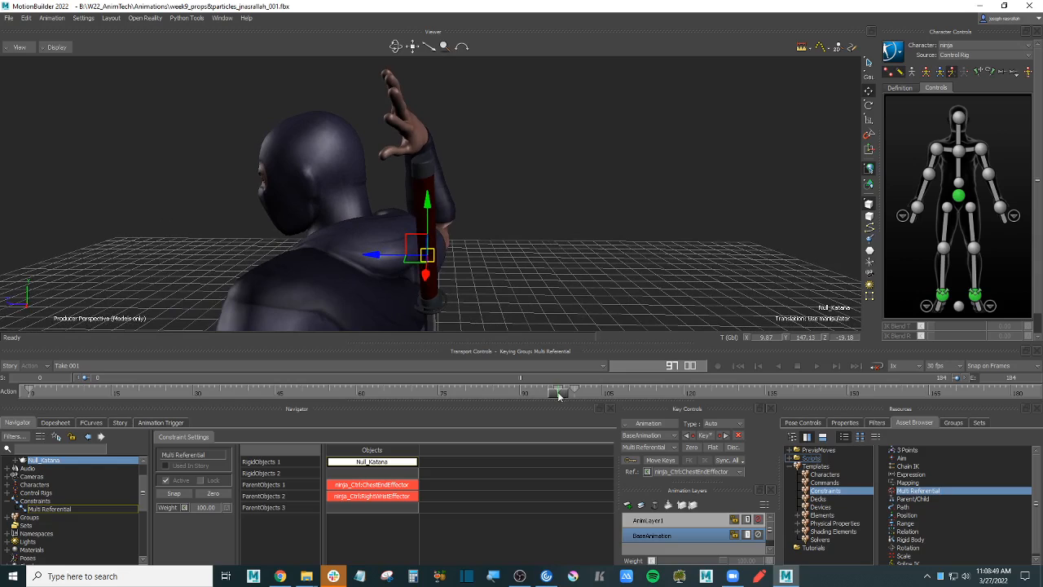
pyautogui.moveTo(559, 396); pyautogui.dragTo(575, 396)
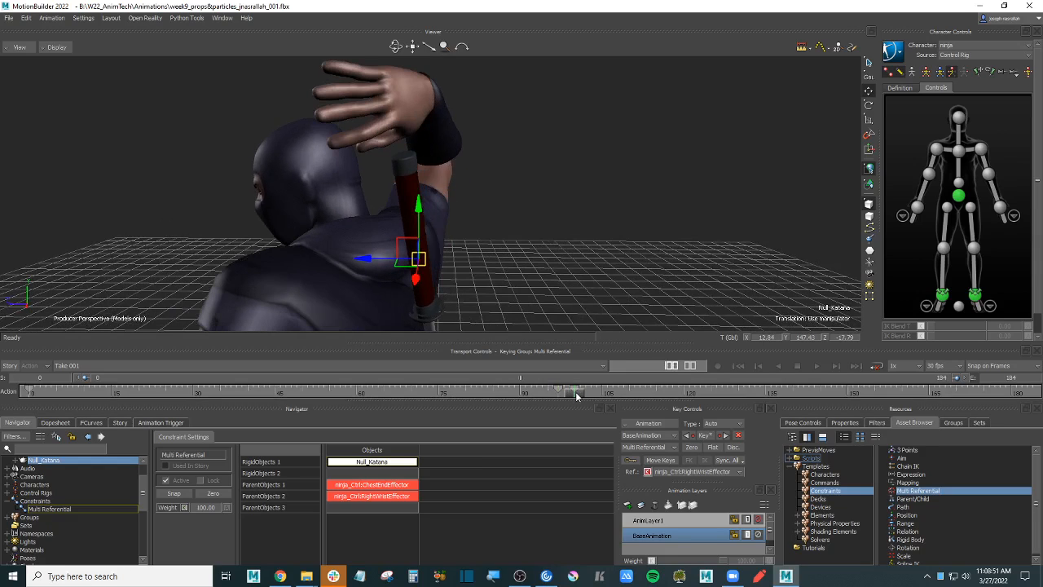
pyautogui.moveTo(542, 220)
pyautogui.keyDown('alt'); pyautogui.mouseDown()
pyautogui.moveTo(538, 211)
pyautogui.moveTo(547, 233)
pyautogui.mouseUp(); pyautogui.keyUp('alt')
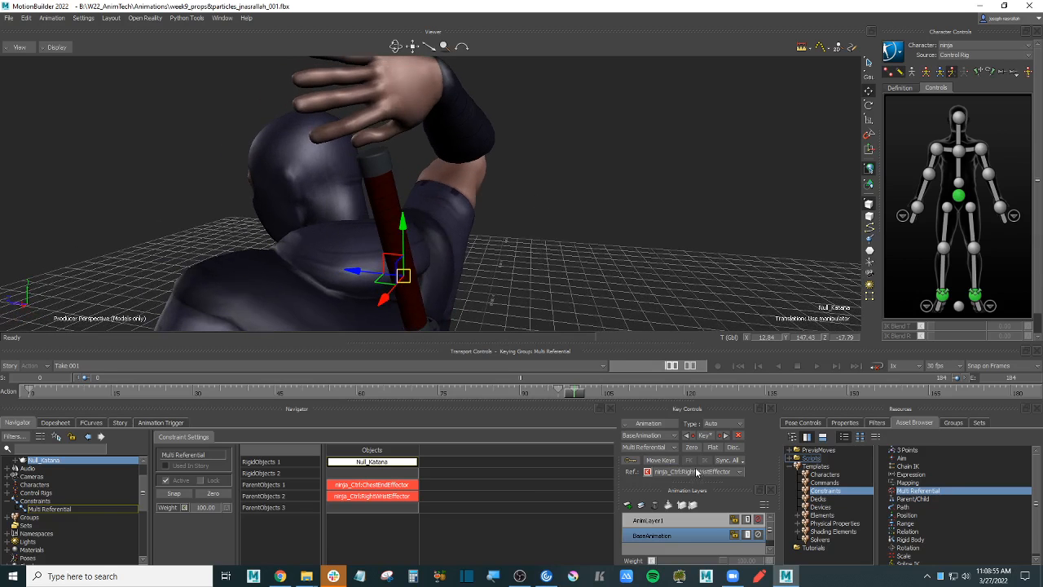
pyautogui.keyDown('alt'); pyautogui.moveTo(644, 326); pyautogui.dragTo(574, 251); pyautogui.keyUp('alt')
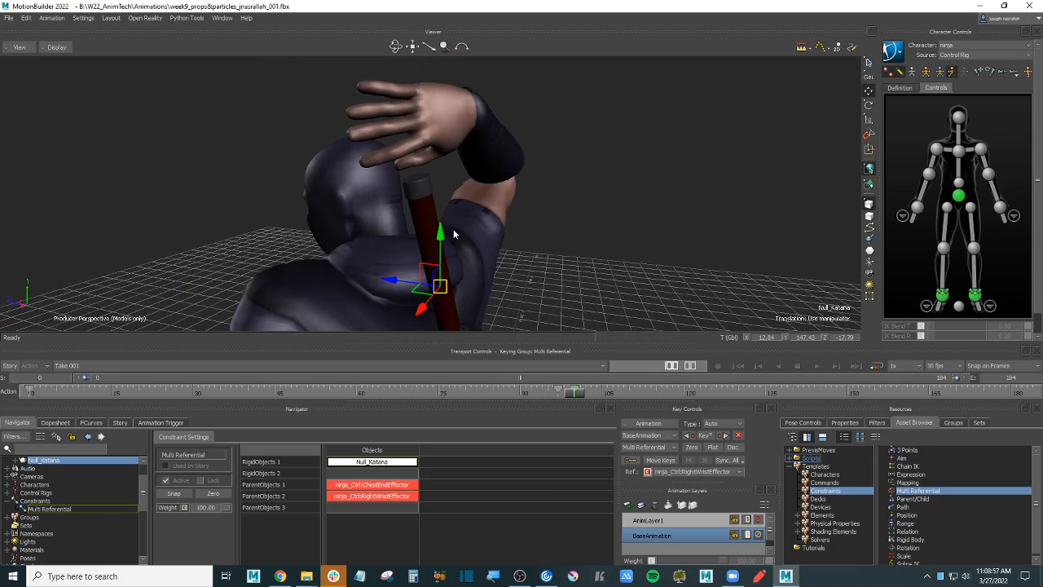
pyautogui.press('l')
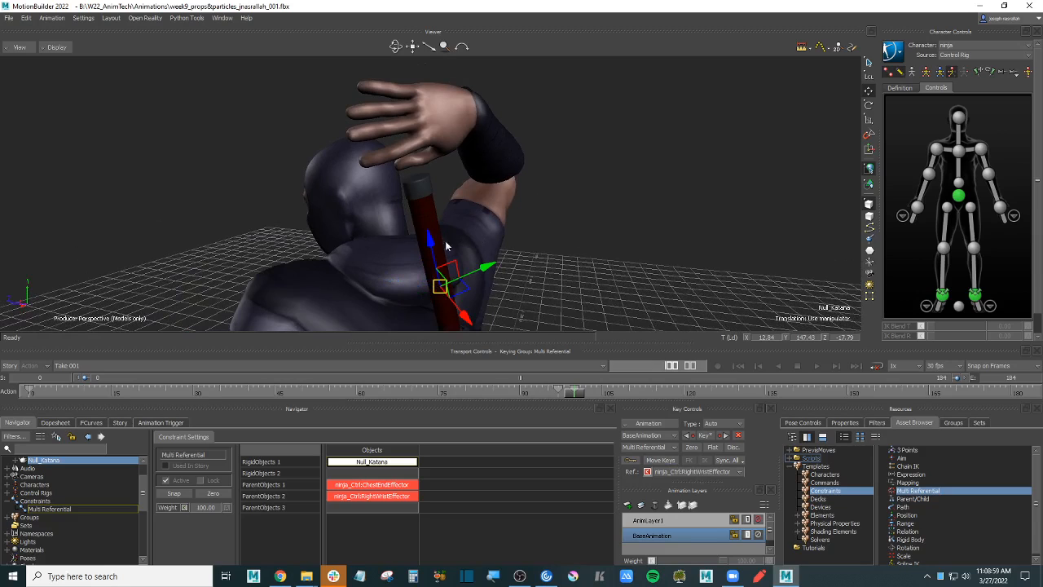
pyautogui.moveTo(433, 247); pyautogui.dragTo(411, 150)
pyautogui.keyDown('alt'); pyautogui.moveTo(509, 196); pyautogui.dragTo(526, 218); pyautogui.keyUp('alt')
# - Rotate the katana upright so its handle meets the right hand
pyautogui.press('e')
pyautogui.press('w')
pyautogui.press('e')
pyautogui.moveTo(452, 179); pyautogui.dragTo(517, 184)
pyautogui.press('w')
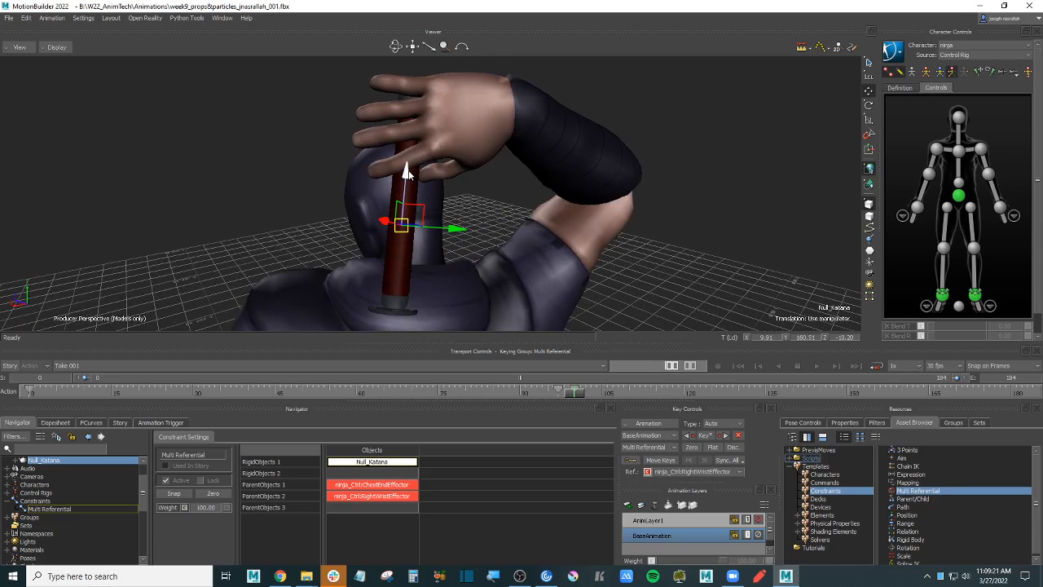
# - Nudge the katana up and sideways into the grip and key its position
pyautogui.moveTo(405, 174); pyautogui.dragTo(414, 134)
pyautogui.keyDown('alt'); pyautogui.moveTo(466, 186); pyautogui.dragTo(487, 199); pyautogui.keyUp('alt')
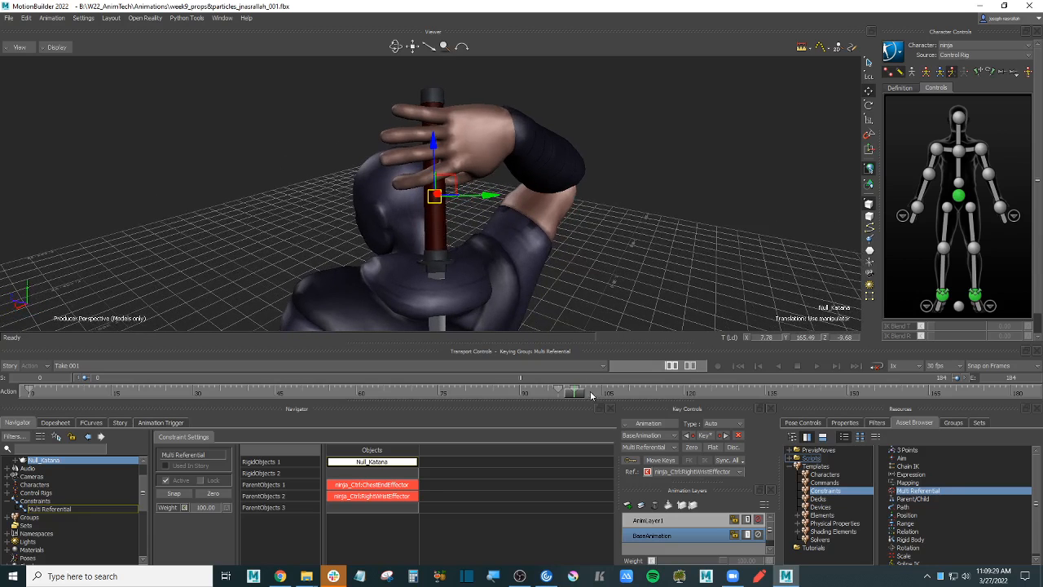
pyautogui.moveTo(574, 394); pyautogui.dragTo(604, 392)
pyautogui.keyDown('alt'); pyautogui.moveTo(564, 219); pyautogui.dragTo(583, 300); pyautogui.keyUp('alt')
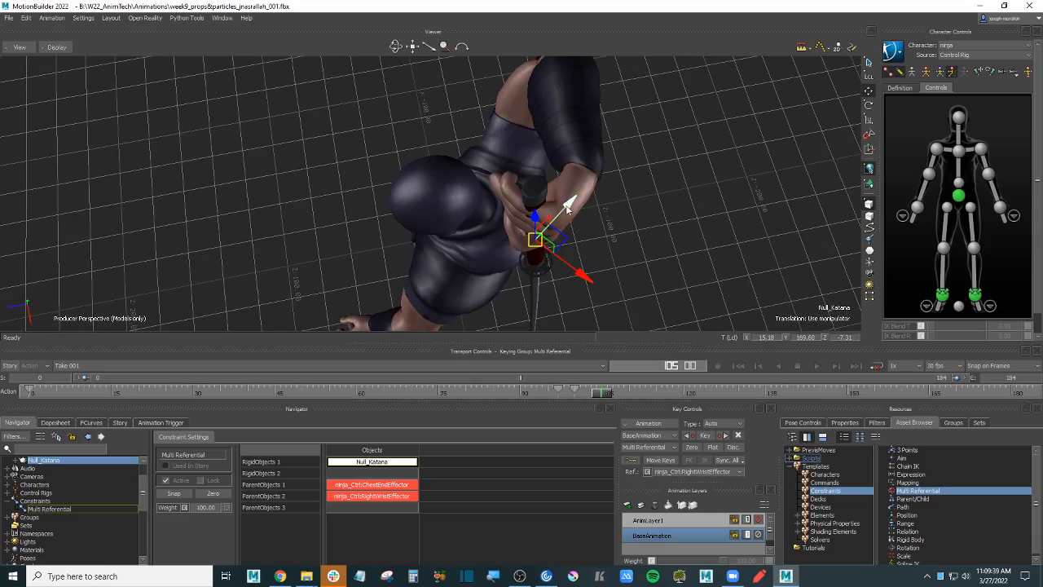
pyautogui.moveTo(563, 208); pyautogui.dragTo(597, 150)
pyautogui.moveTo(488, 135); pyautogui.dragTo(484, 125)
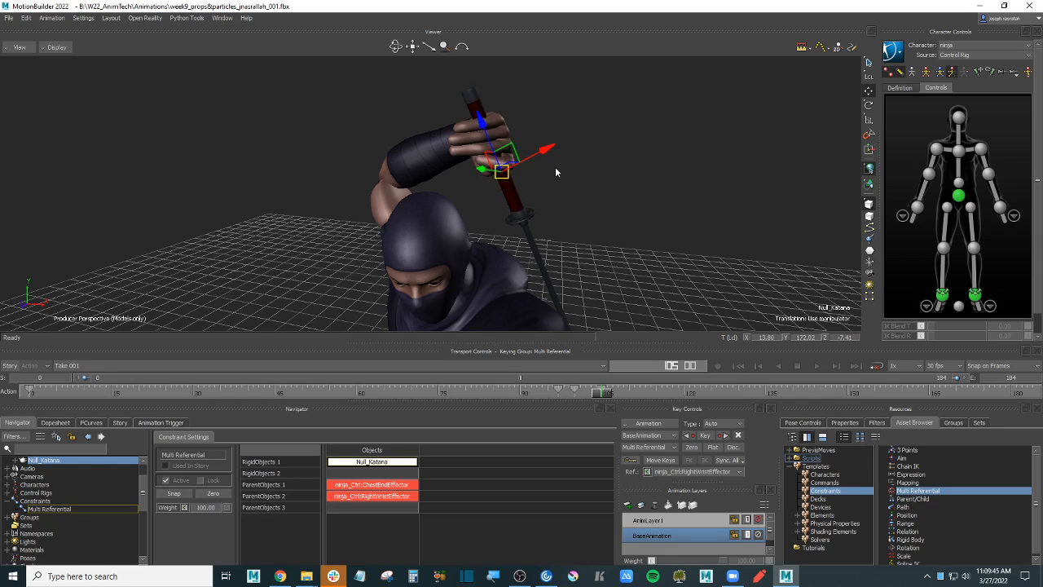
pyautogui.press('s')
# - Scrub through the draw to check the katana sits in the raised hand
pyautogui.keyDown('alt'); pyautogui.moveTo(672, 216); pyautogui.dragTo(612, 259); pyautogui.keyUp('alt')
pyautogui.moveTo(600, 394); pyautogui.dragTo(676, 393)
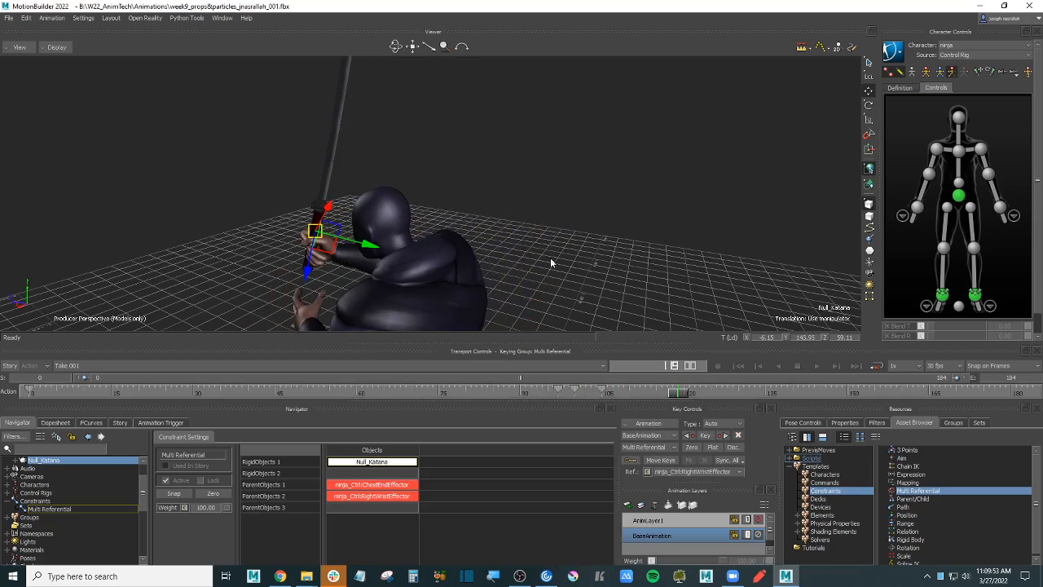
pyautogui.moveTo(550, 258)
pyautogui.keyDown('alt'); pyautogui.mouseDown()
pyautogui.moveTo(608, 211)
pyautogui.moveTo(593, 224)
pyautogui.moveTo(594, 214)
pyautogui.moveTo(740, 218)
pyautogui.moveTo(516, 220)
pyautogui.moveTo(652, 365)
pyautogui.moveTo(701, 395)
pyautogui.moveTo(738, 394)
pyautogui.moveTo(601, 394)
pyautogui.moveTo(745, 397)
pyautogui.moveTo(604, 394)
pyautogui.mouseUp(); pyautogui.keyUp('alt')
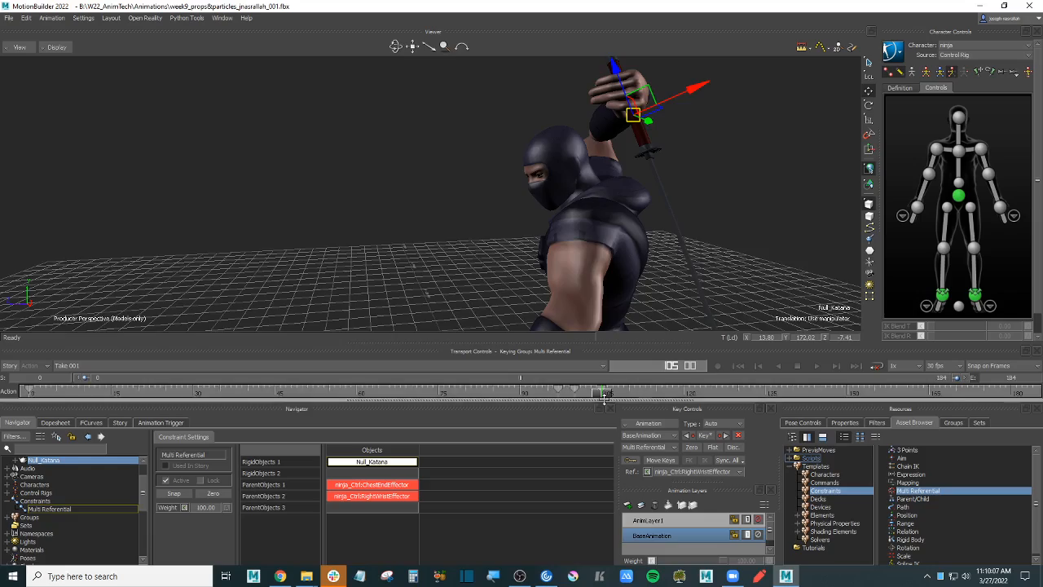
pyautogui.moveTo(753, 163)
pyautogui.keyDown('ctrl'); pyautogui.keyDown('shift'); pyautogui.mouseDown()
pyautogui.moveTo(672, 239)
pyautogui.moveTo(736, 223)
pyautogui.moveTo(691, 225)
pyautogui.moveTo(707, 198)
pyautogui.moveTo(687, 228)
pyautogui.moveTo(676, 224)
pyautogui.moveTo(738, 167)
pyautogui.mouseUp(); pyautogui.keyUp('shift'); pyautogui.keyUp('ctrl')
pyautogui.press('r')
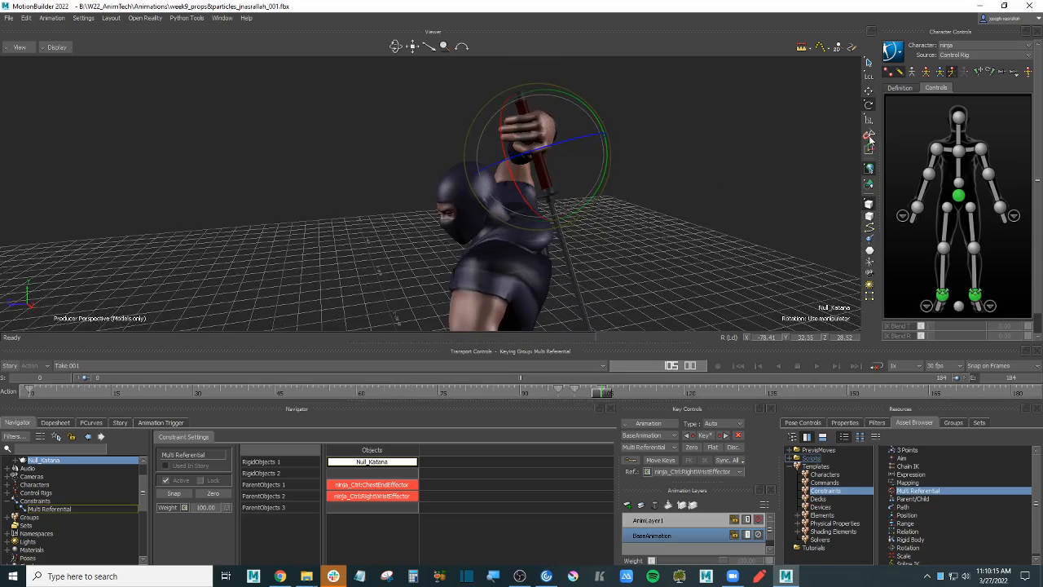
# - Rotate the katana around its blue axis at frame 105, then undo that rotation
pyautogui.click(869, 135)
pyautogui.moveTo(579, 139); pyautogui.dragTo(664, 149)
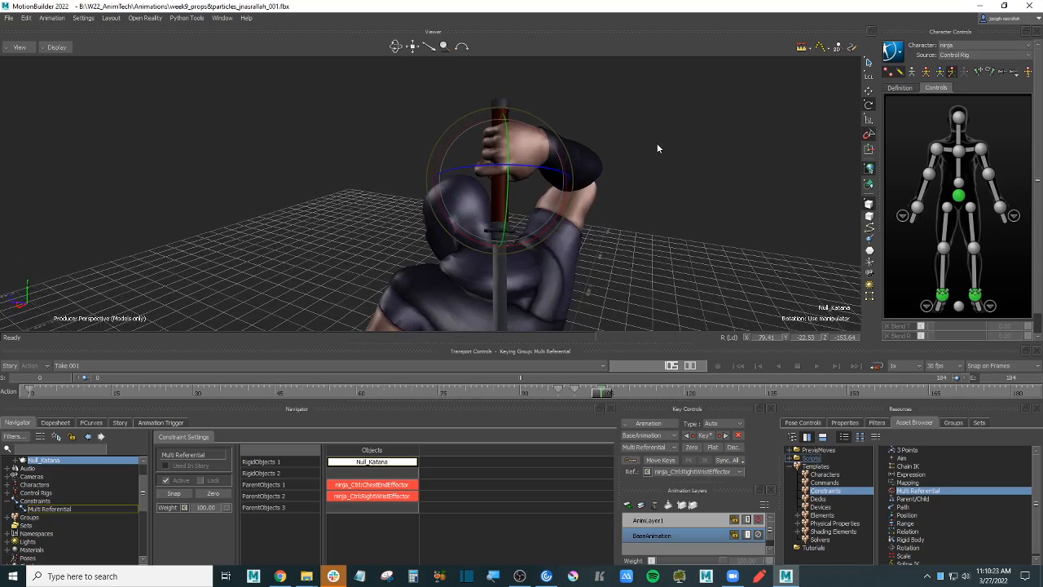
pyautogui.moveTo(604, 398)
pyautogui.mouseDown()
pyautogui.moveTo(561, 393)
pyautogui.moveTo(609, 392)
pyautogui.moveTo(601, 393)
pyautogui.mouseUp()
pyautogui.hotkey('ctrl', 'z')
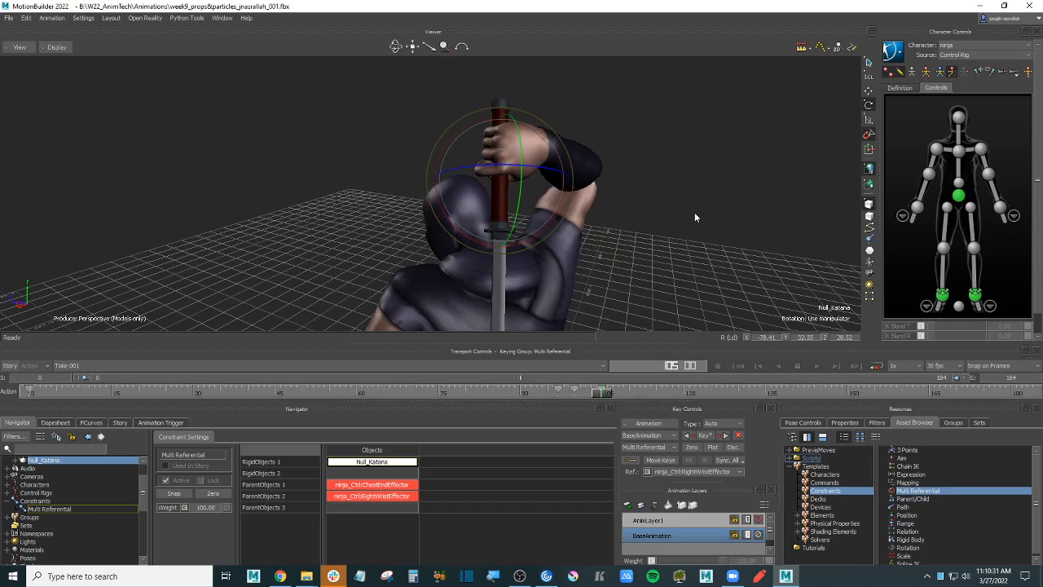
# - At frame 97, rotate the katana on the ninja's back and scrub back to check
pyautogui.moveTo(604, 396); pyautogui.dragTo(558, 398)
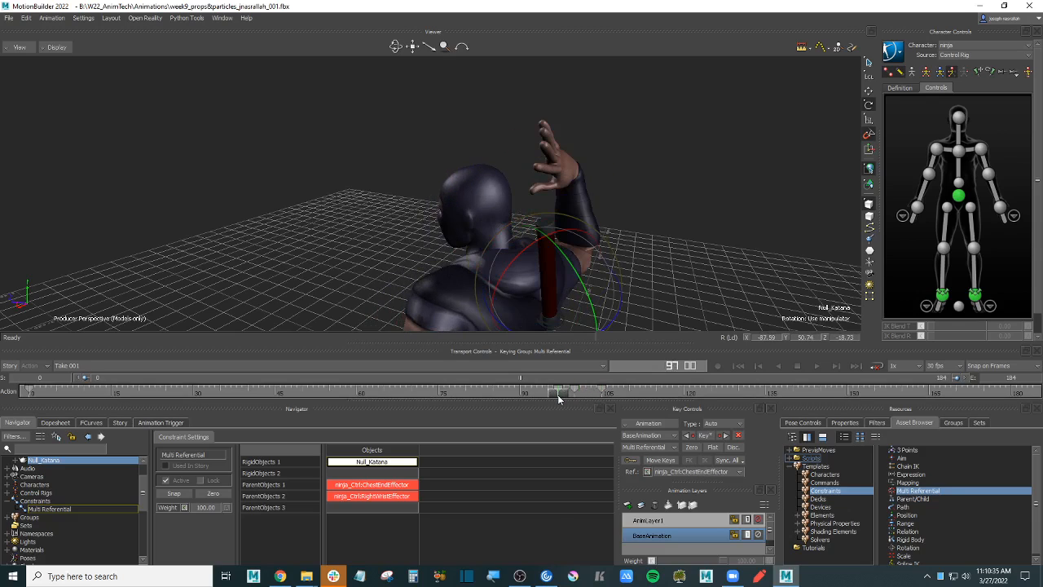
pyautogui.keyDown('alt'); pyautogui.moveTo(733, 237); pyautogui.dragTo(708, 225); pyautogui.keyUp('alt')
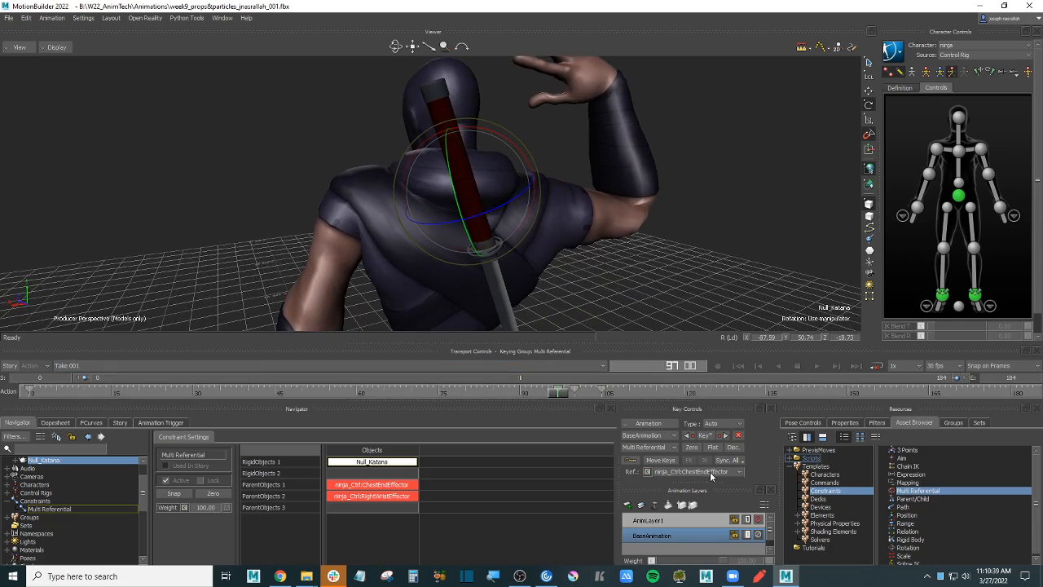
pyautogui.keyDown('alt'); pyautogui.moveTo(717, 295); pyautogui.dragTo(659, 234); pyautogui.keyUp('alt')
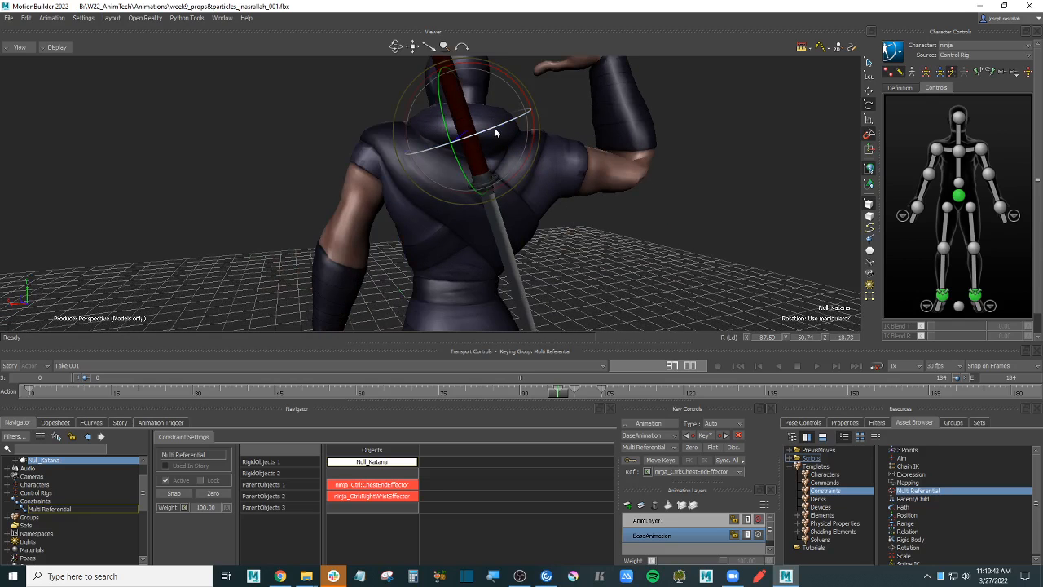
pyautogui.moveTo(492, 127); pyautogui.dragTo(599, 124)
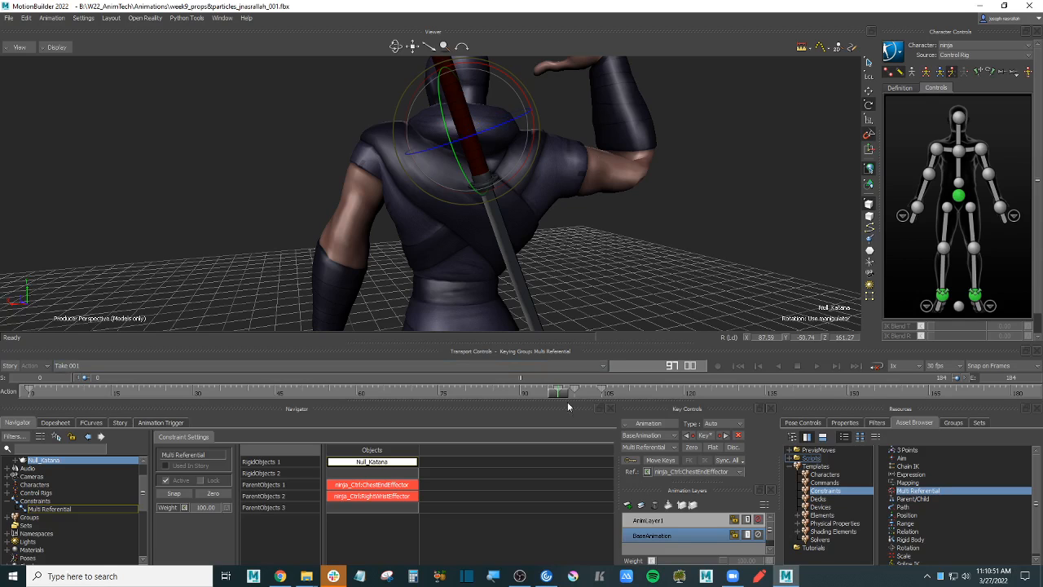
pyautogui.moveTo(562, 392)
pyautogui.mouseDown()
pyautogui.moveTo(533, 395)
pyautogui.moveTo(591, 394)
pyautogui.moveTo(575, 394)
pyautogui.mouseUp()
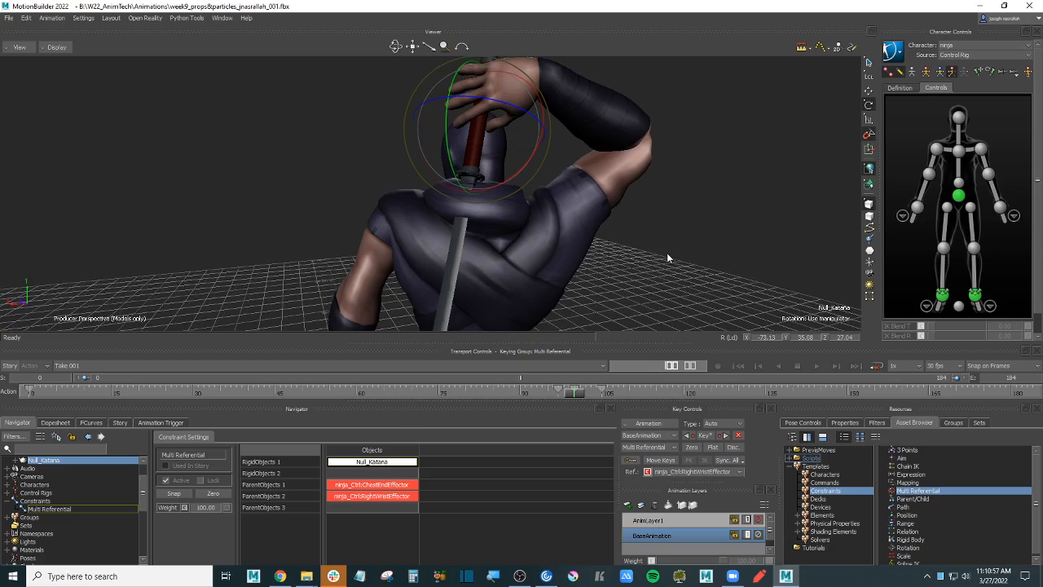
pyautogui.keyDown('ctrl'); pyautogui.keyDown('shift'); pyautogui.moveTo(578, 329); pyautogui.dragTo(660, 261); pyautogui.keyUp('shift'); pyautogui.keyUp('ctrl')
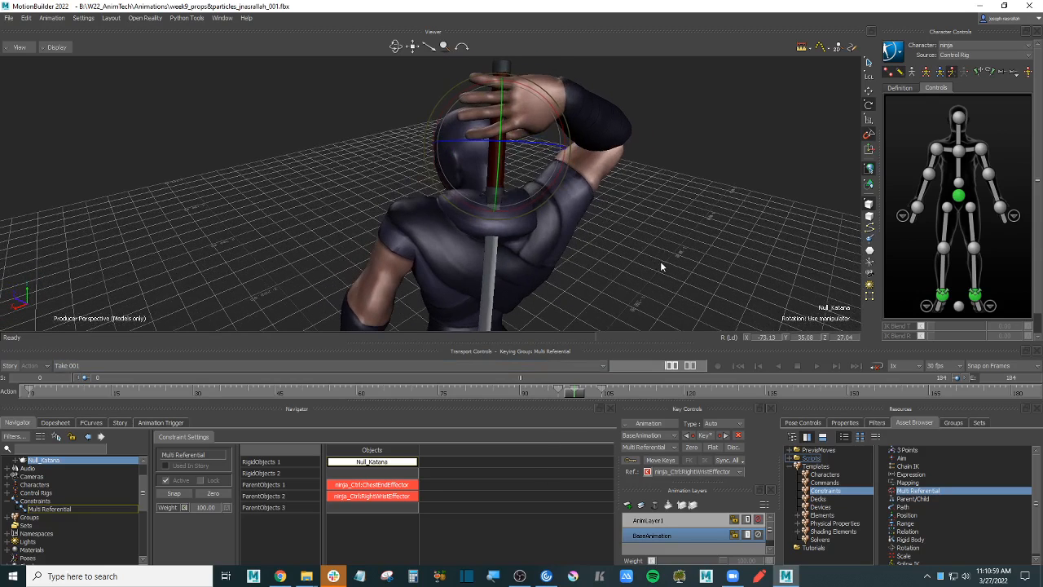
# - In FCurves, show Null_Katana's rotation curves and delete its keys at frames 100–105
pyautogui.click(90, 422)
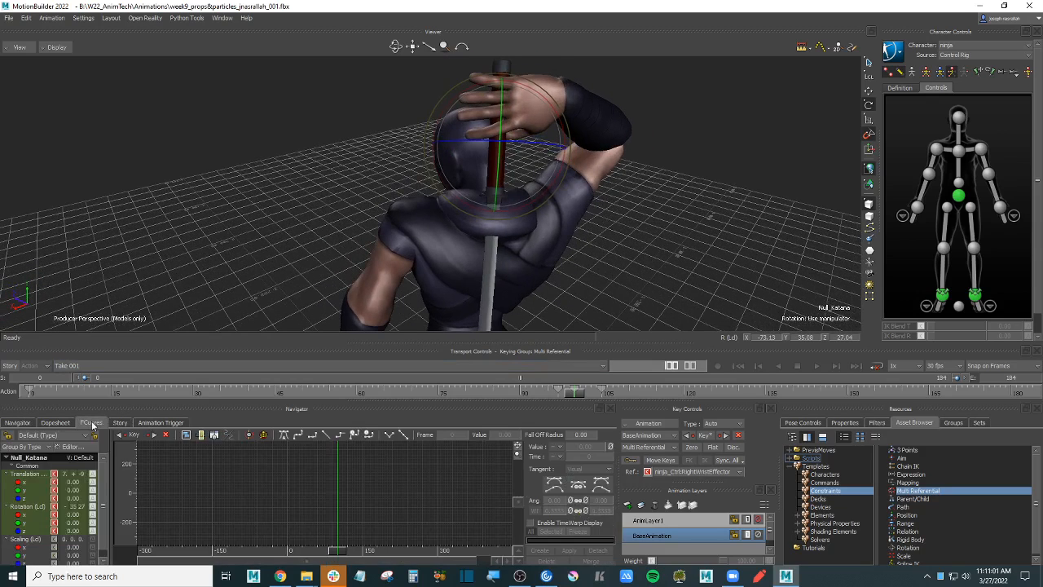
pyautogui.click(32, 506)
pyautogui.press('a')
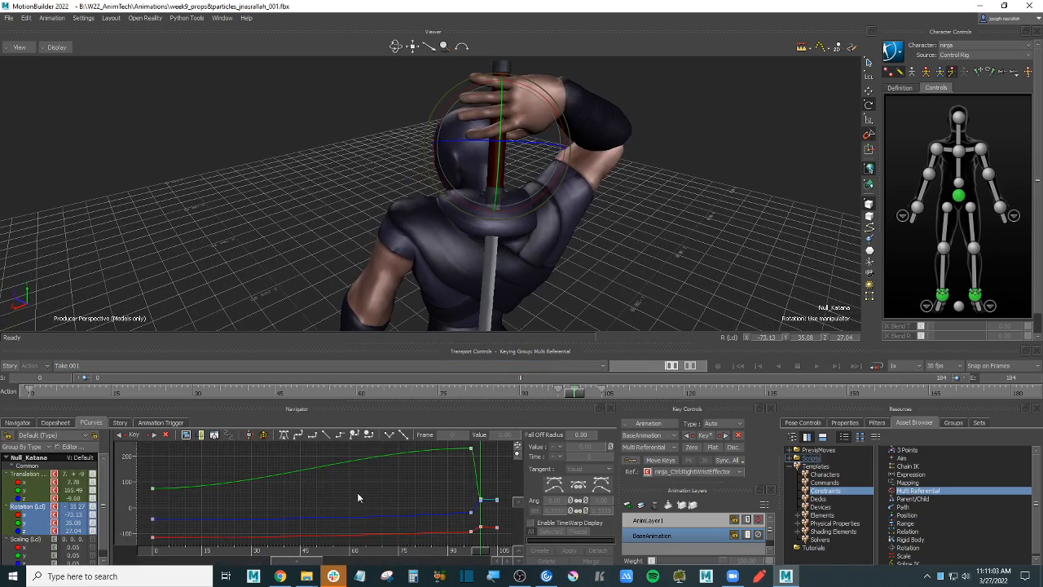
pyautogui.moveTo(357, 492)
pyautogui.keyDown('ctrl'); pyautogui.mouseDown()
pyautogui.moveTo(294, 487)
pyautogui.moveTo(444, 496)
pyautogui.moveTo(454, 506)
pyautogui.moveTo(375, 502)
pyautogui.mouseUp(); pyautogui.keyUp('ctrl')
pyautogui.keyDown('ctrl'); pyautogui.moveTo(375, 502); pyautogui.dragTo(434, 495); pyautogui.keyUp('ctrl')
pyautogui.keyDown('shift'); pyautogui.moveTo(299, 506); pyautogui.dragTo(311, 505); pyautogui.keyUp('shift')
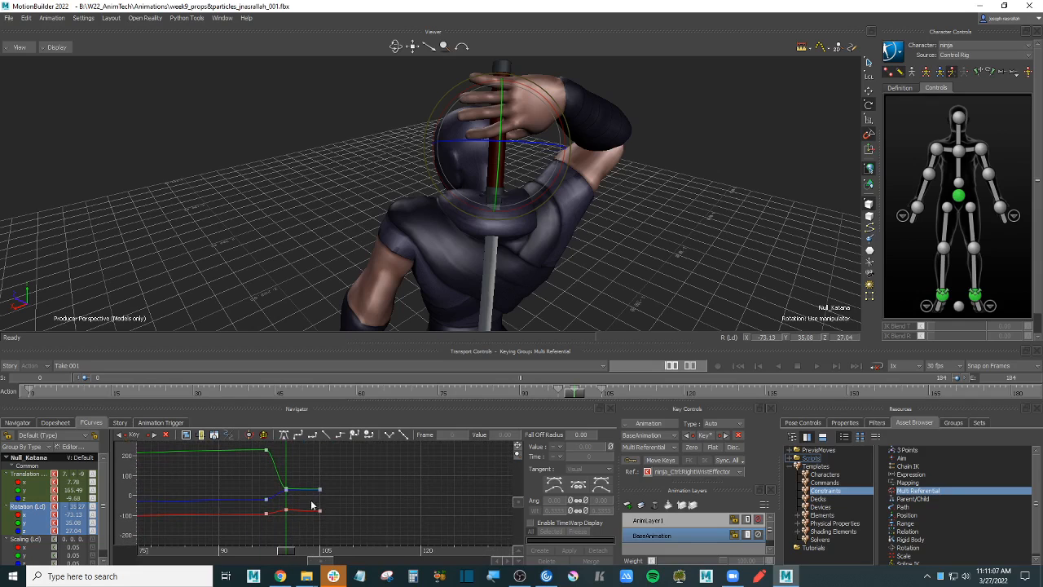
pyautogui.moveTo(355, 464); pyautogui.dragTo(279, 528)
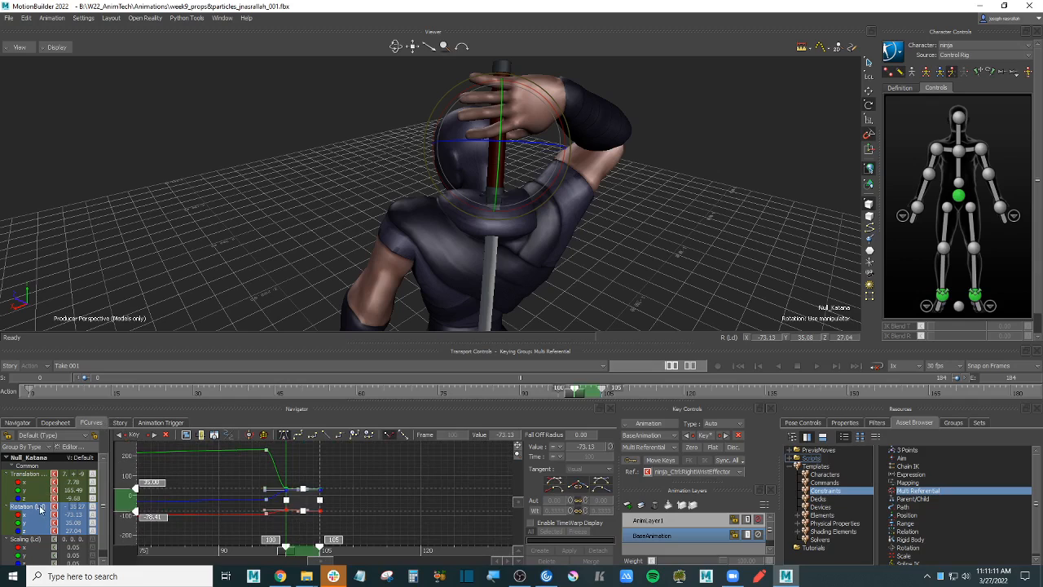
pyautogui.press('Delete')
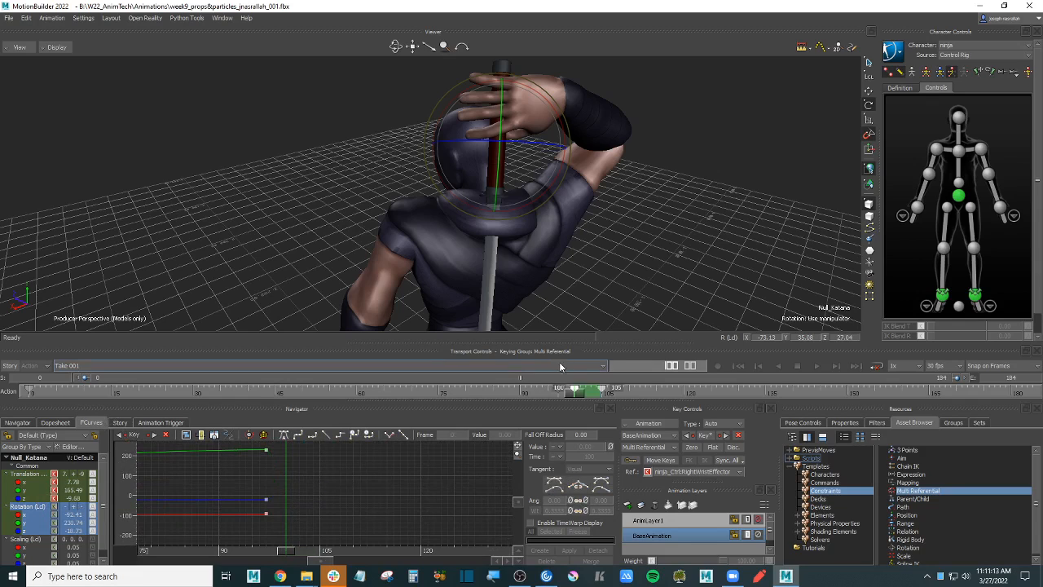
# - Scrub frames 94–121, undo to restore the keys at 100 and 105, then check frame 97
pyautogui.click(545, 396)
pyautogui.moveTo(544, 396); pyautogui.dragTo(706, 396)
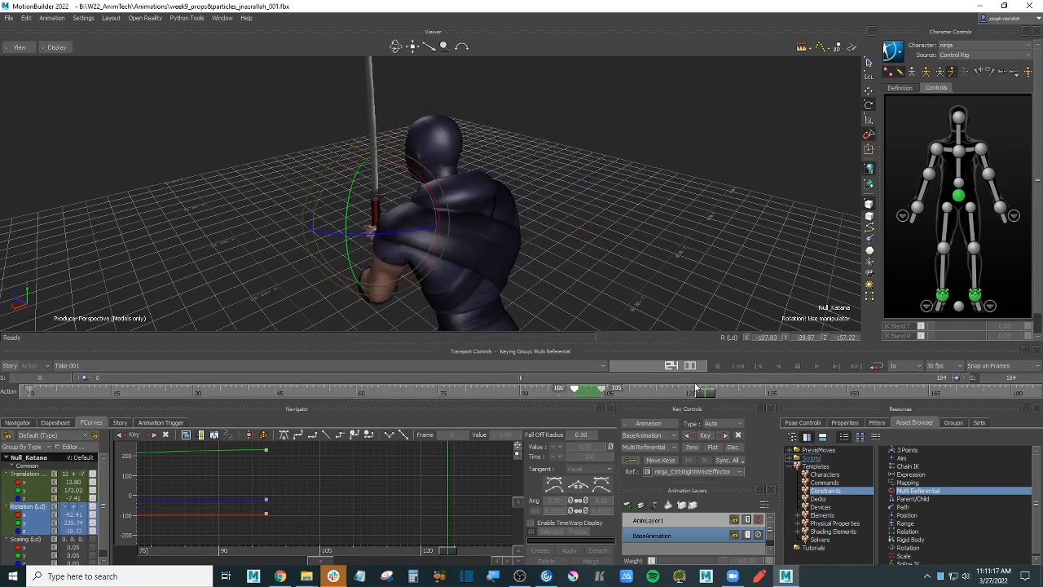
pyautogui.keyDown('alt'); pyautogui.moveTo(533, 256); pyautogui.dragTo(595, 210); pyautogui.keyUp('alt')
pyautogui.keyDown('alt'); pyautogui.moveTo(596, 209); pyautogui.dragTo(663, 257, button='middle'); pyautogui.keyUp('alt')
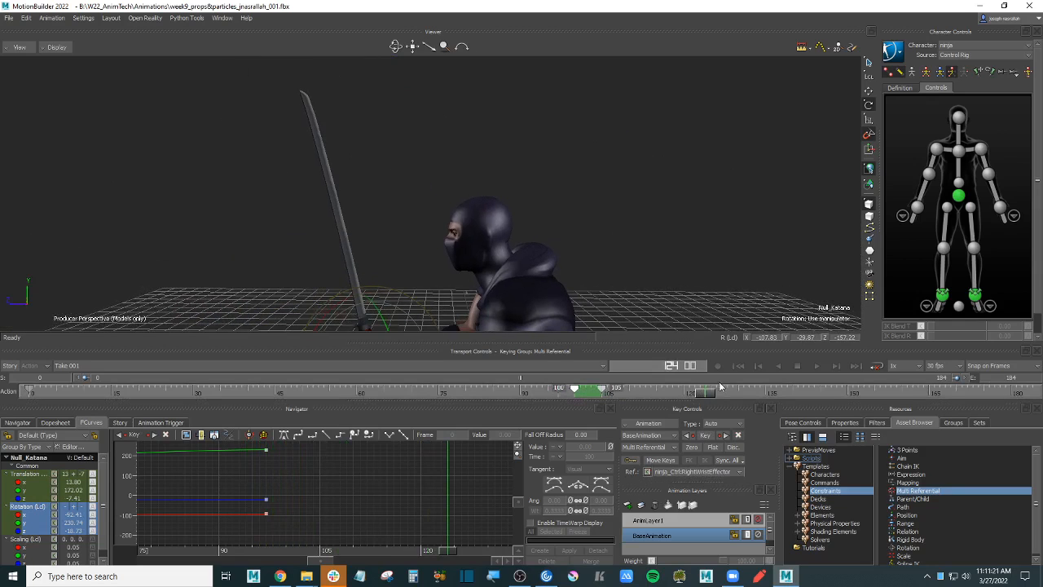
pyautogui.moveTo(707, 394); pyautogui.dragTo(576, 396)
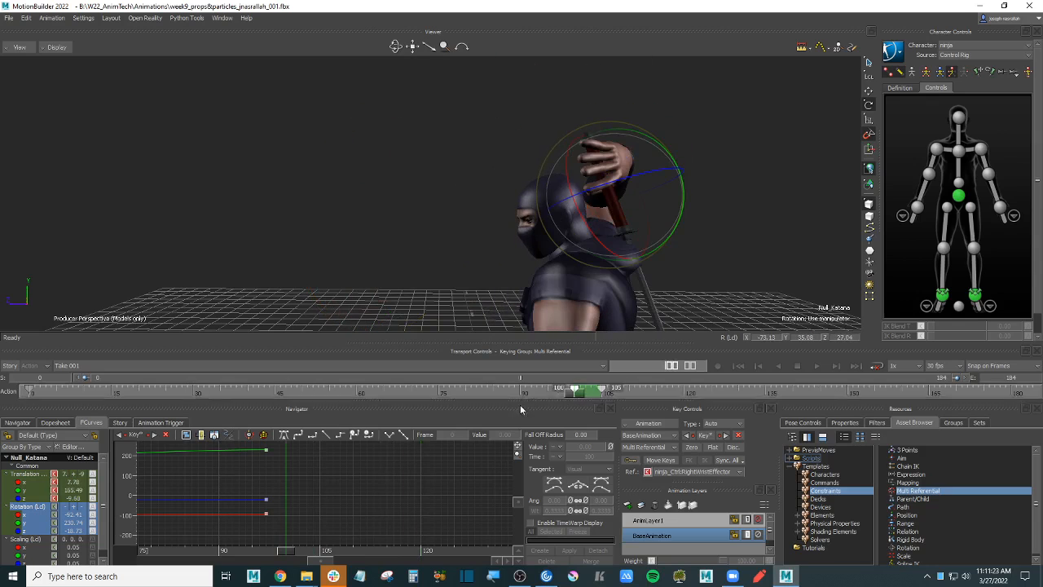
pyautogui.hotkey('ctrl', 'z')
pyautogui.hotkey('ctrl', 'z')
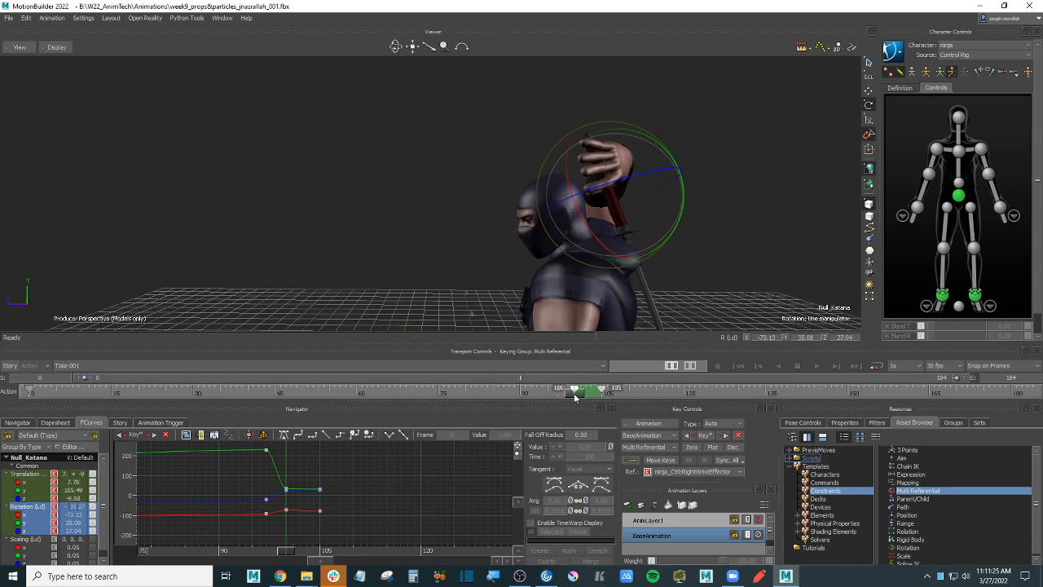
pyautogui.moveTo(575, 395)
pyautogui.mouseDown()
pyautogui.moveTo(523, 400)
pyautogui.moveTo(575, 397)
pyautogui.moveTo(558, 399)
pyautogui.mouseUp()
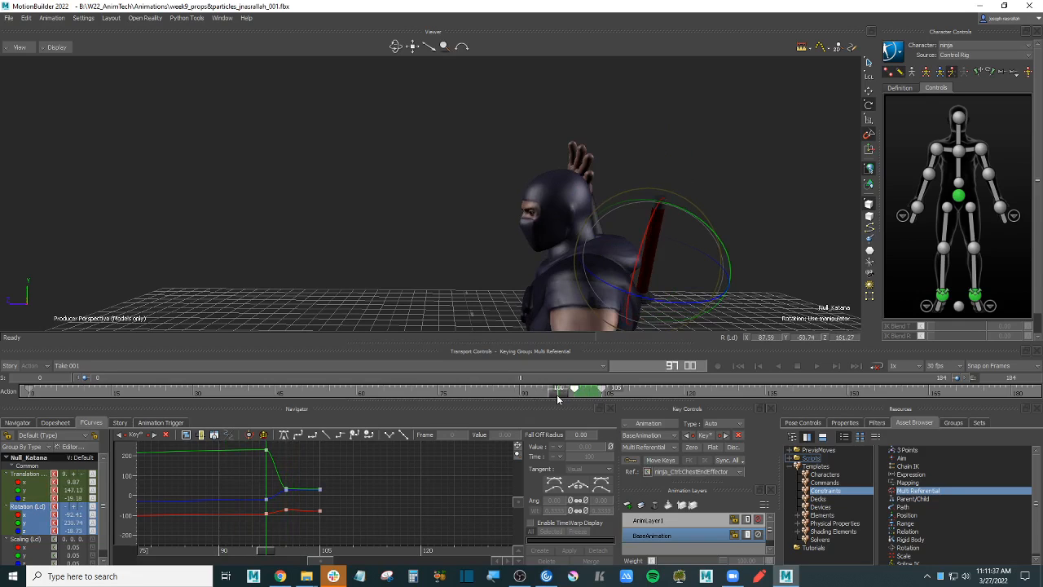
# - Marquee-select and delete the katana's rotation keys at frames 100 and 105 in FCurves
pyautogui.keyDown('alt'); pyautogui.moveTo(793, 214); pyautogui.dragTo(705, 221); pyautogui.keyUp('alt')
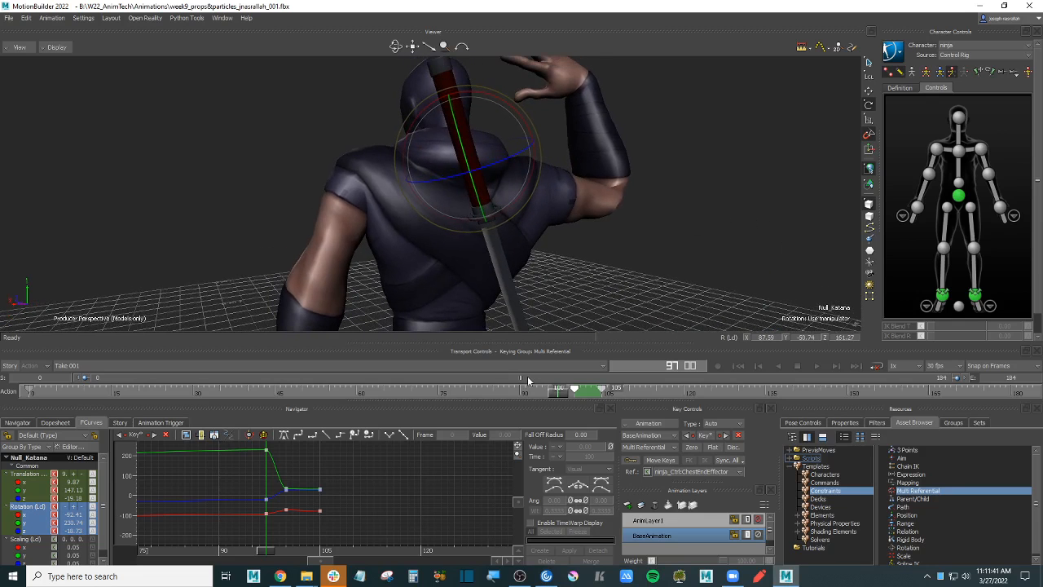
pyautogui.click(675, 392)
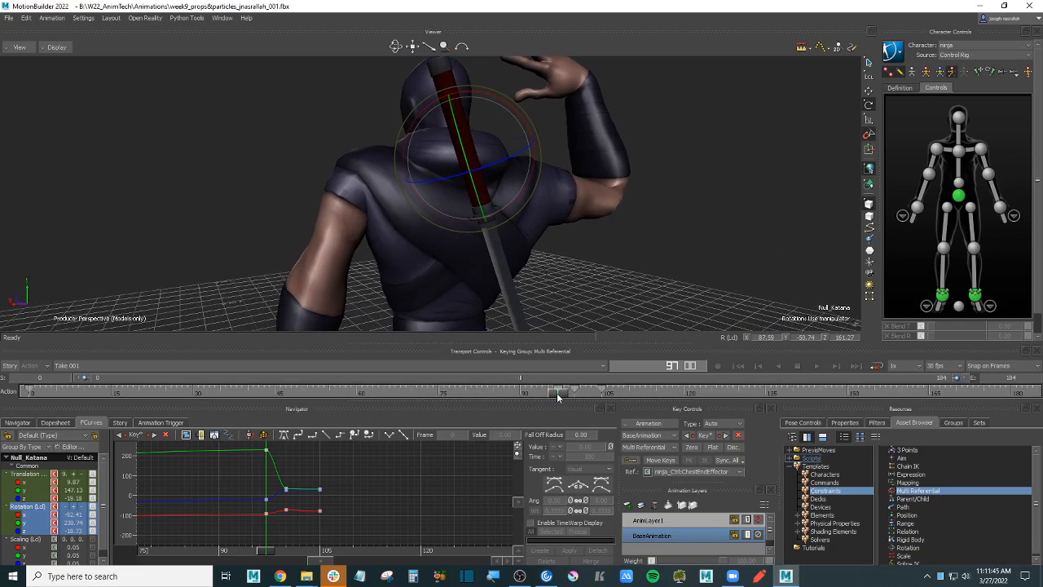
pyautogui.keyDown('shift'); pyautogui.moveTo(558, 397); pyautogui.dragTo(575, 394); pyautogui.keyUp('shift')
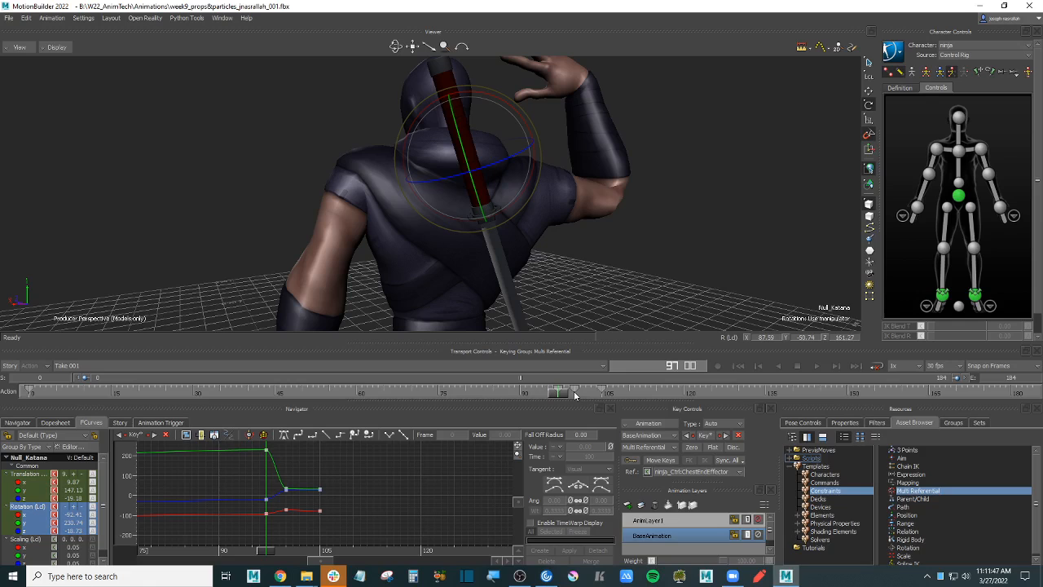
pyautogui.moveTo(281, 478); pyautogui.dragTo(349, 517)
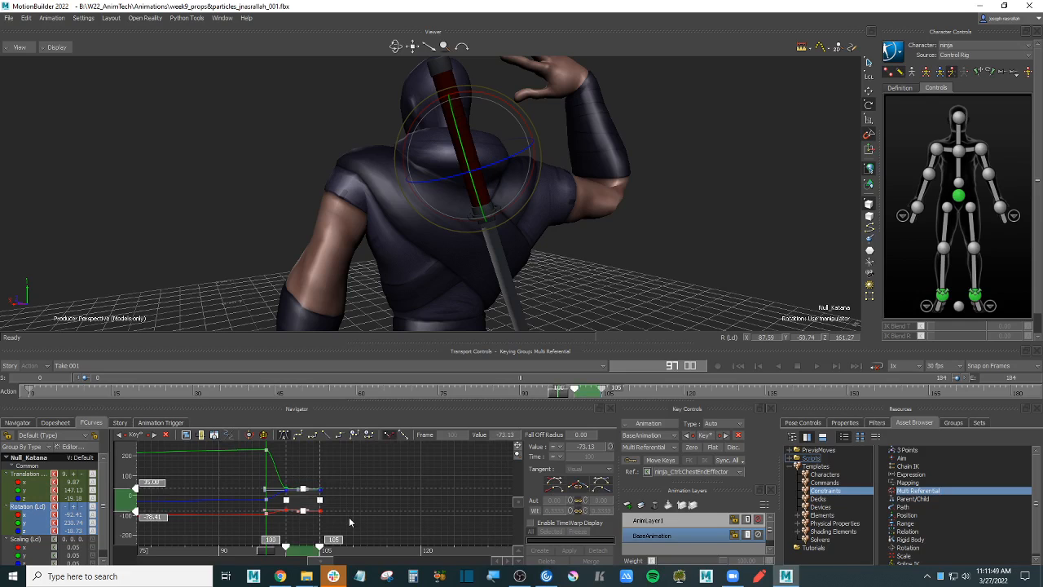
pyautogui.press('Delete')
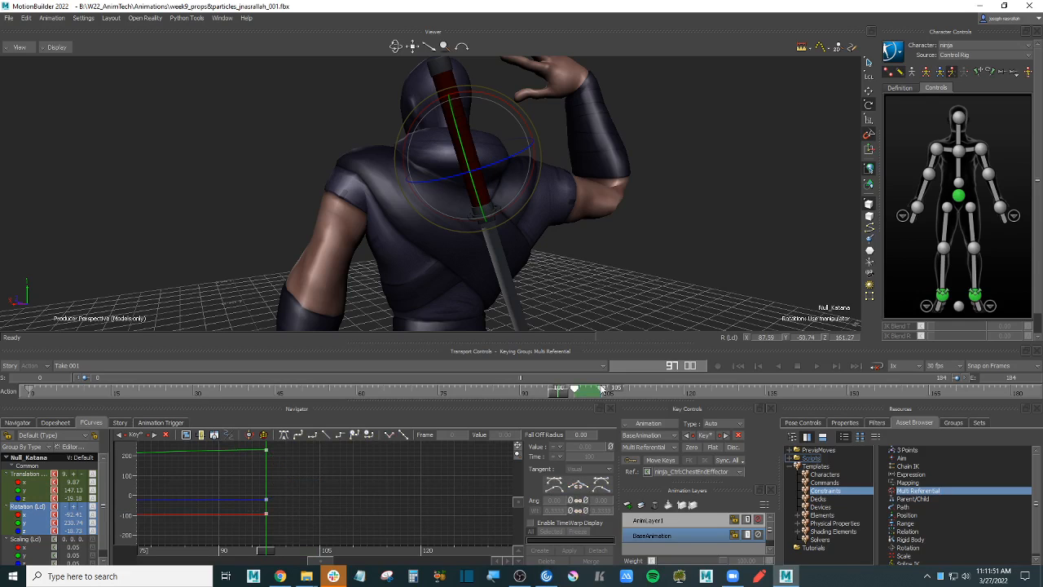
# - Scrub to frames 121–127 and back to 97 to verify the sword's pose
pyautogui.moveTo(677, 392)
pyautogui.mouseDown()
pyautogui.moveTo(778, 391)
pyautogui.moveTo(721, 391)
pyautogui.mouseUp()
pyautogui.keyDown('alt'); pyautogui.moveTo(464, 218); pyautogui.dragTo(540, 269); pyautogui.keyUp('alt')
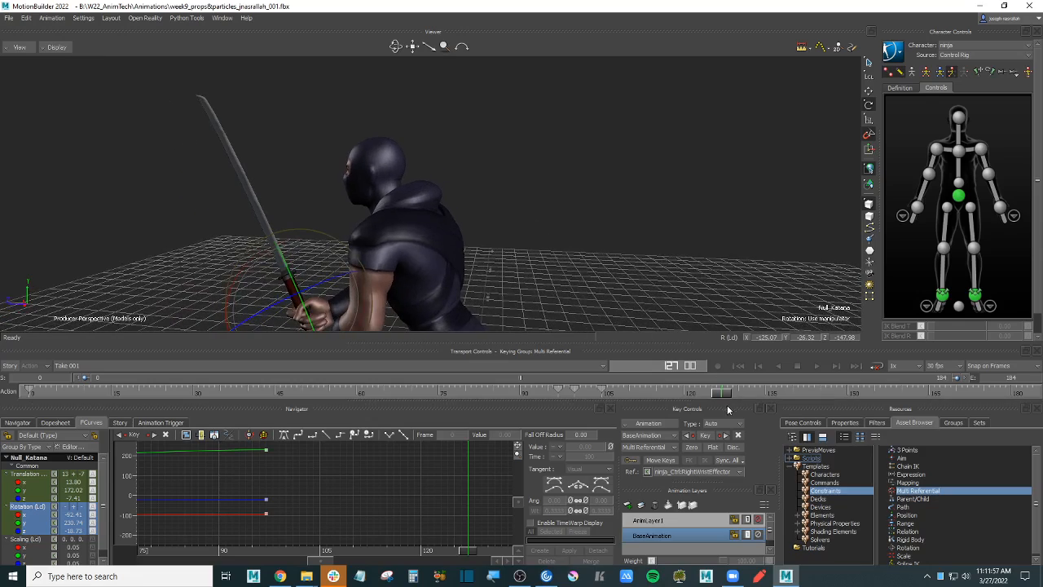
pyautogui.moveTo(720, 393); pyautogui.dragTo(558, 397)
pyautogui.keyDown('alt'); pyautogui.moveTo(602, 279); pyautogui.dragTo(505, 204); pyautogui.keyUp('alt')
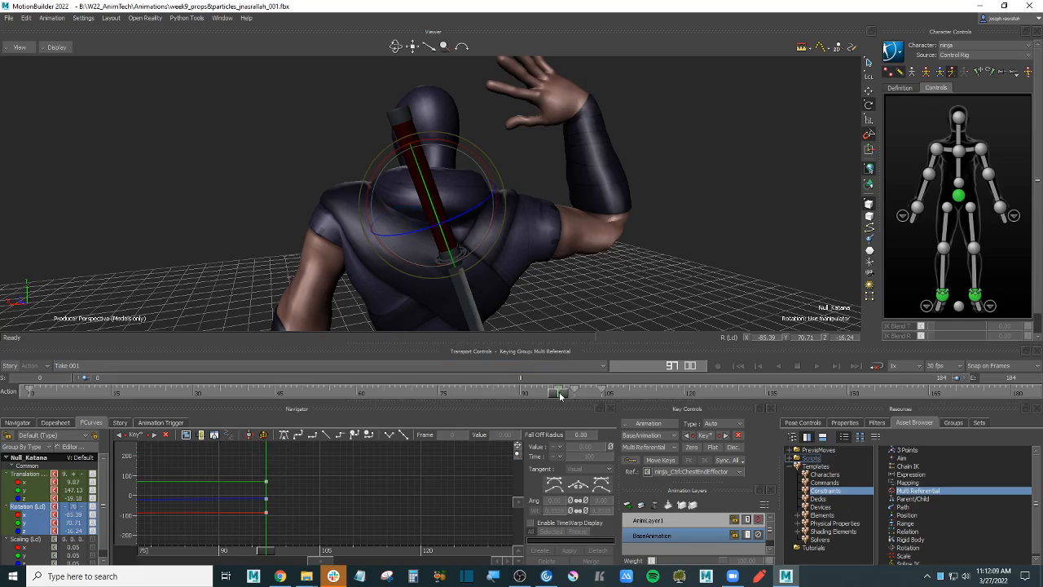
# - Rotate Null_Katana around its Z axis to realign the sword on the ninja's back
pyautogui.moveTo(559, 395); pyautogui.dragTo(585, 391)
pyautogui.moveTo(639, 389); pyautogui.dragTo(678, 389)
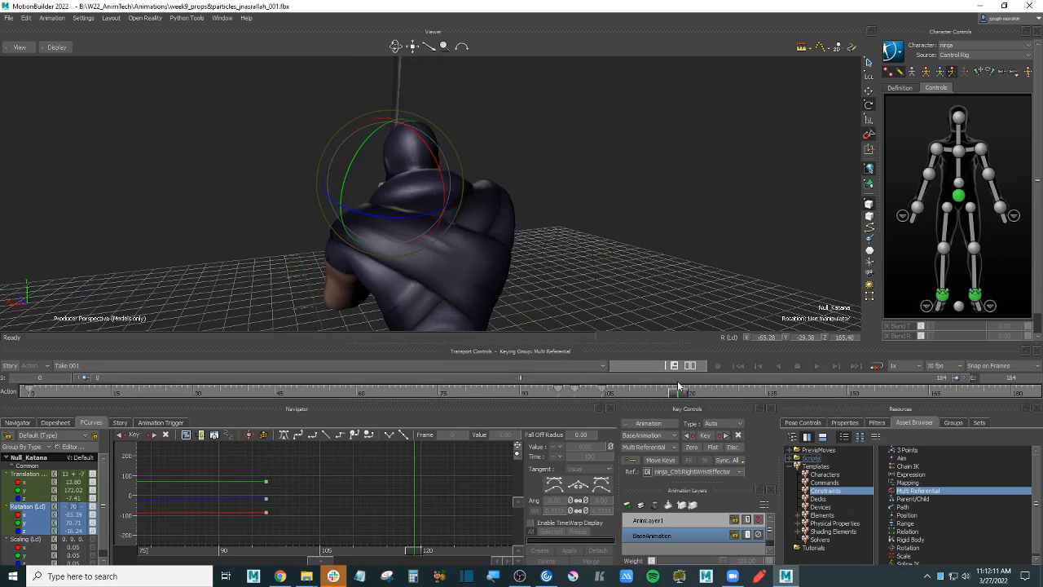
pyautogui.keyDown('ctrl'); pyautogui.keyDown('shift'); pyautogui.moveTo(569, 224); pyautogui.dragTo(583, 283); pyautogui.keyUp('shift'); pyautogui.keyUp('ctrl')
pyautogui.moveTo(679, 396); pyautogui.dragTo(2, 430)
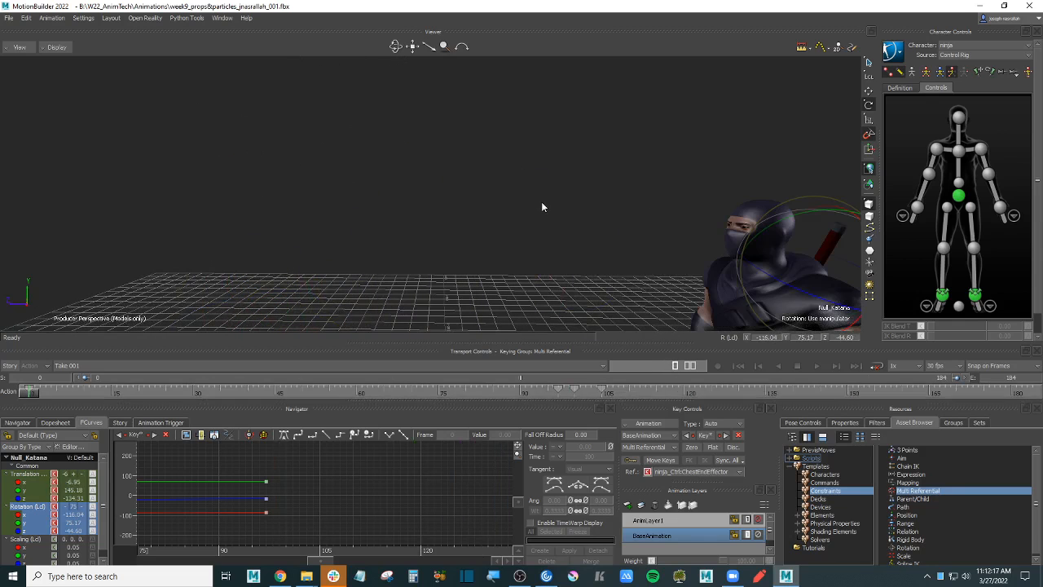
pyautogui.press('f')
pyautogui.keyDown('ctrl'); pyautogui.keyDown('shift'); pyautogui.moveTo(530, 196); pyautogui.dragTo(438, 199); pyautogui.keyUp('shift'); pyautogui.keyUp('ctrl')
pyautogui.keyDown('ctrl'); pyautogui.moveTo(548, 230); pyautogui.dragTo(607, 220); pyautogui.keyUp('ctrl')
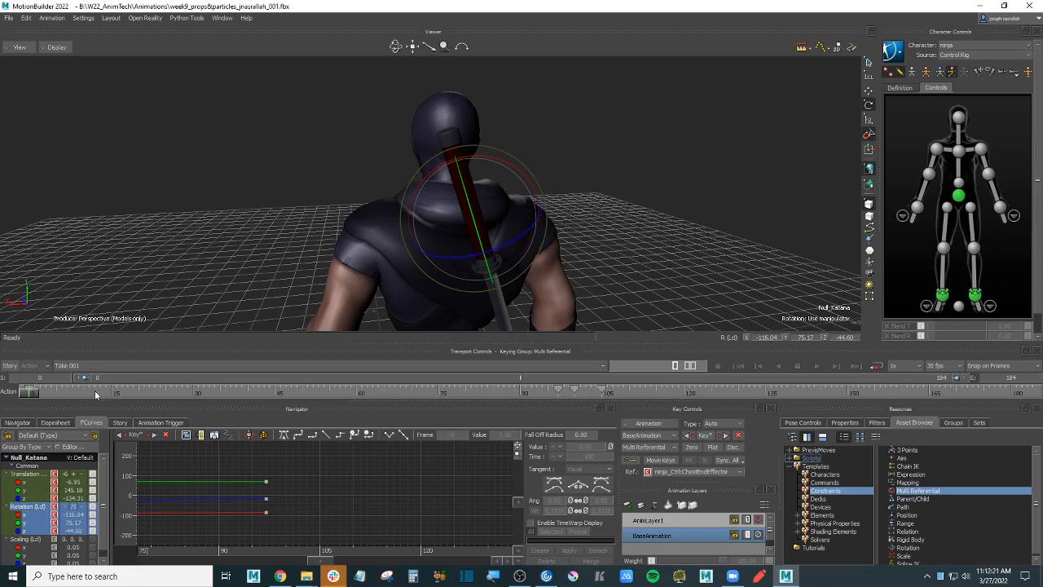
pyautogui.moveTo(516, 238); pyautogui.dragTo(622, 217)
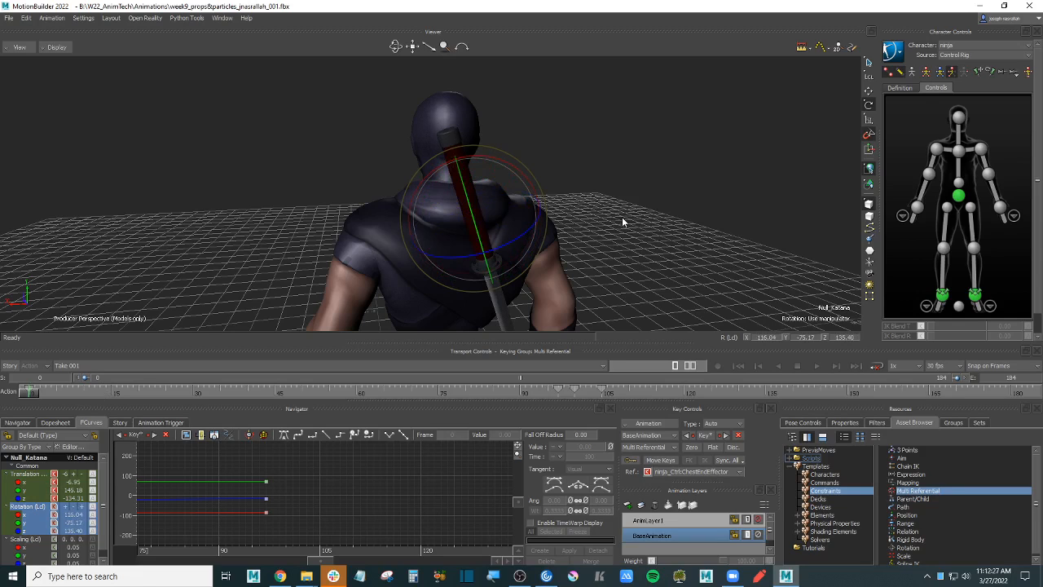
# - Delete the three frame-97 keys and check the sword-in-hand pose at frame 184
pyautogui.moveTo(250, 524); pyautogui.dragTo(249, 523)
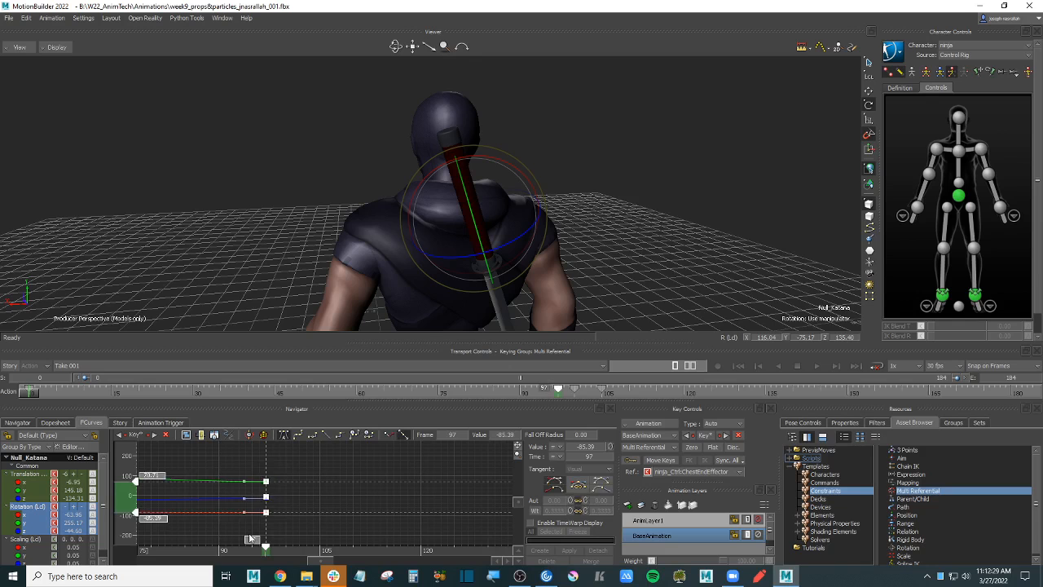
pyautogui.press('Delete')
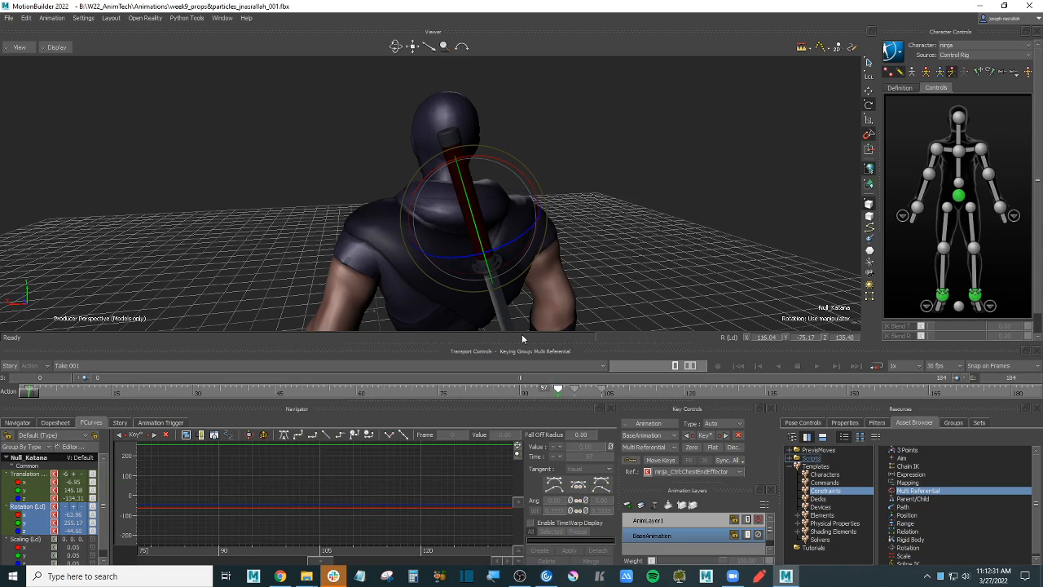
pyautogui.moveTo(31, 398); pyautogui.dragTo(1037, 395)
pyautogui.keyDown('alt'); pyautogui.moveTo(563, 247); pyautogui.dragTo(749, 275); pyautogui.keyUp('alt')
pyautogui.press('f')
pyautogui.keyDown('alt'); pyautogui.moveTo(749, 275); pyautogui.dragTo(692, 278, button='middle'); pyautogui.keyUp('alt')
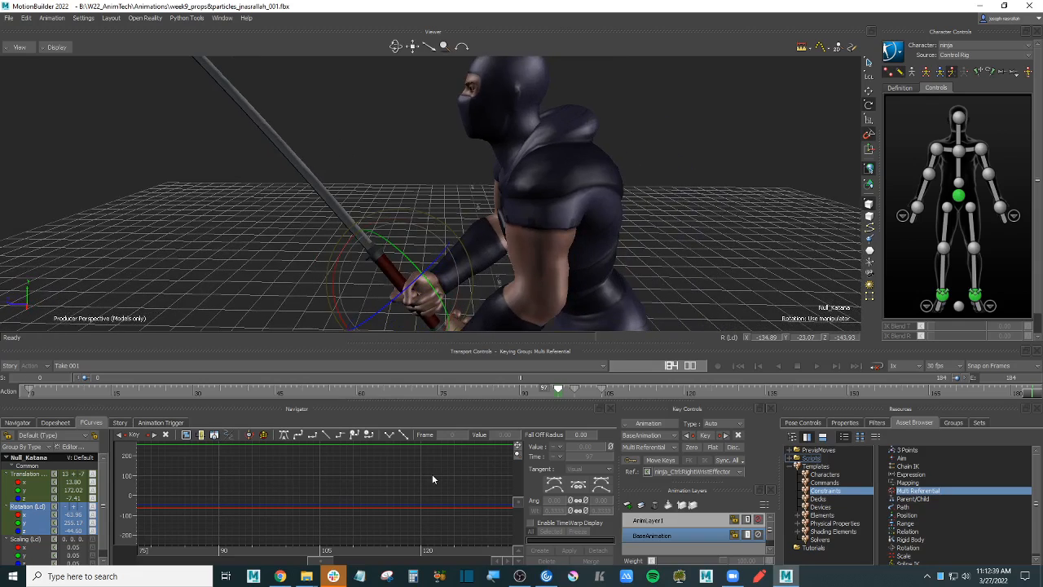
# - Play back the sword-draw animation and watch it from the ninja's side
pyautogui.press('a')
pyautogui.click(674, 247)
pyautogui.scroll(-4, 676, 252)
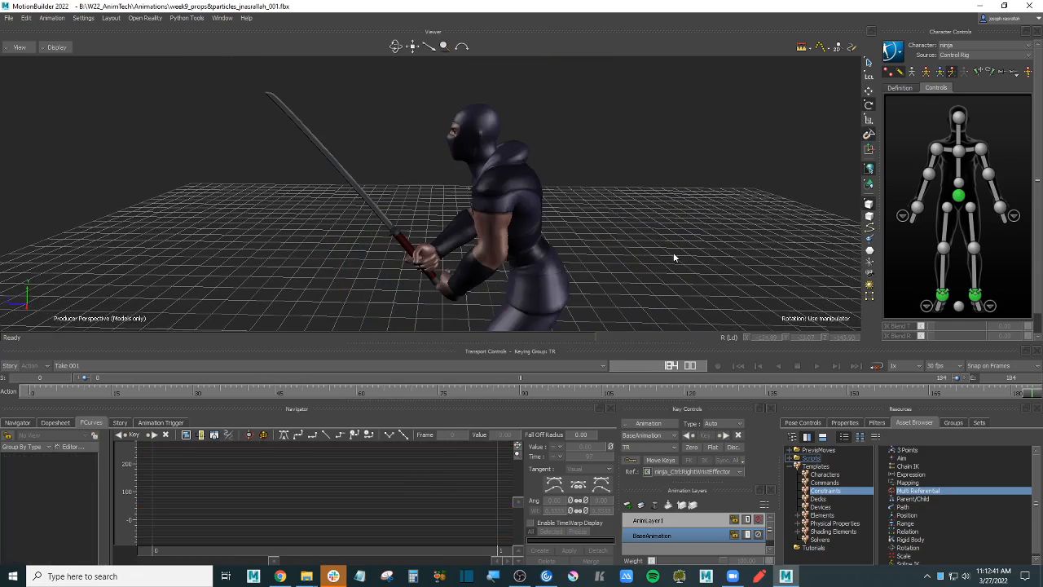
pyautogui.keyDown('alt'); pyautogui.moveTo(675, 254); pyautogui.dragTo(569, 249); pyautogui.keyUp('alt')
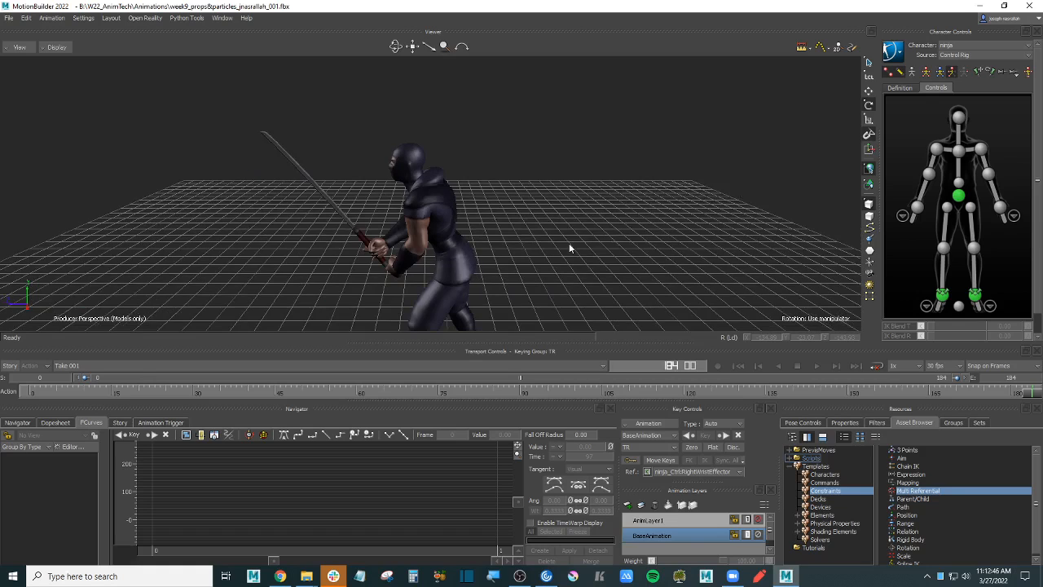
pyautogui.press('space')
pyautogui.keyDown('alt'); pyautogui.moveTo(655, 252); pyautogui.dragTo(628, 188); pyautogui.keyUp('alt')
pyautogui.press('space')
# - Inspect frames 0 to about 98 in X-Ray with the katana null selected
pyautogui.hotkey('ctrl', 'a')
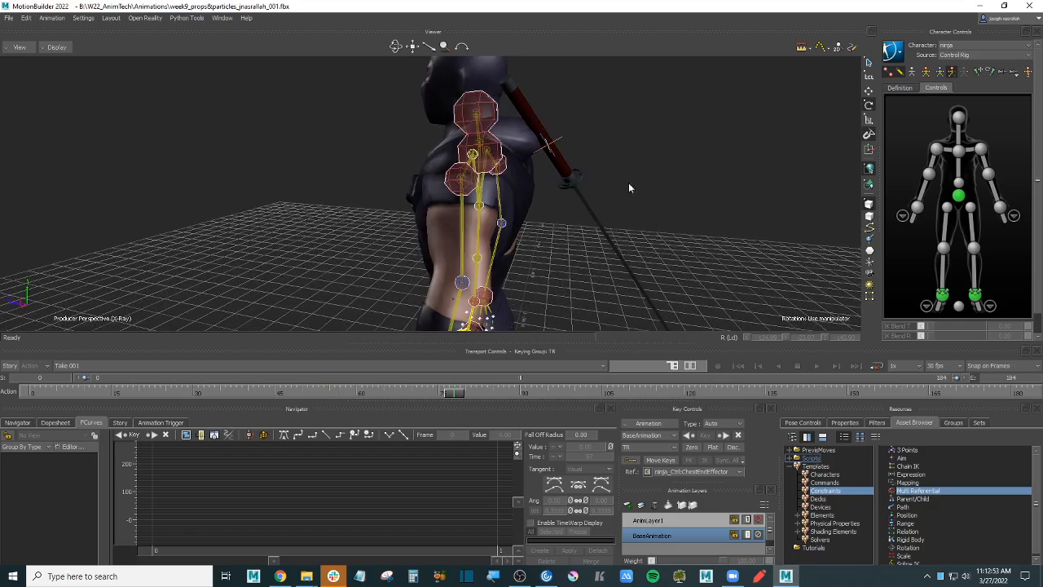
pyautogui.click(562, 142)
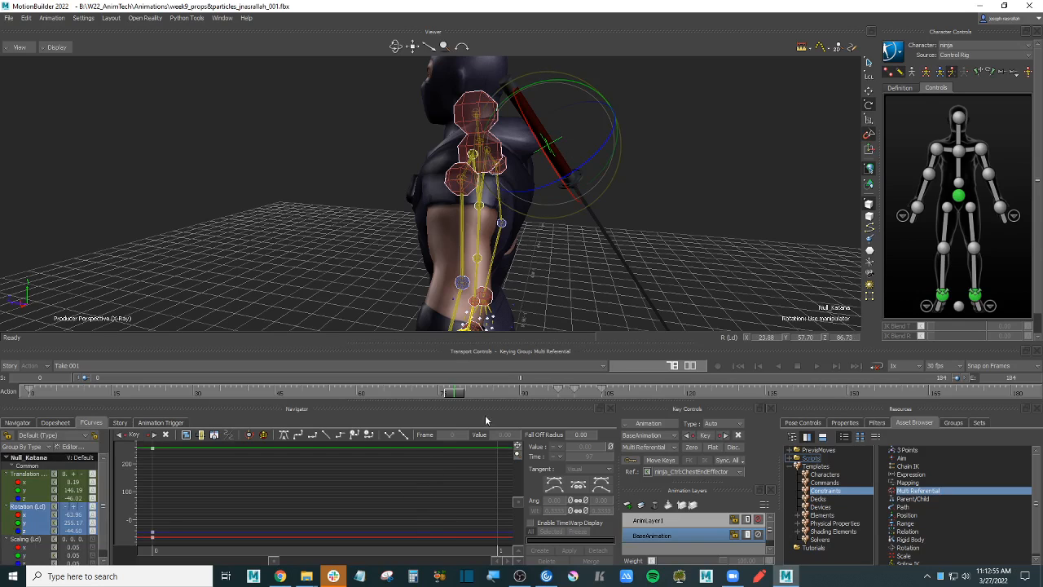
pyautogui.click(29, 391)
pyautogui.moveTo(454, 393); pyautogui.dragTo(558, 396)
pyautogui.hotkey('ctrl', 'a')
pyautogui.hotkey('ctrl', 'a')
# - Reframe the ninja from behind and scrub forward to the sword-raised pose
pyautogui.keyDown('alt'); pyautogui.moveTo(680, 243); pyautogui.dragTo(658, 233, button='right'); pyautogui.keyUp('alt')
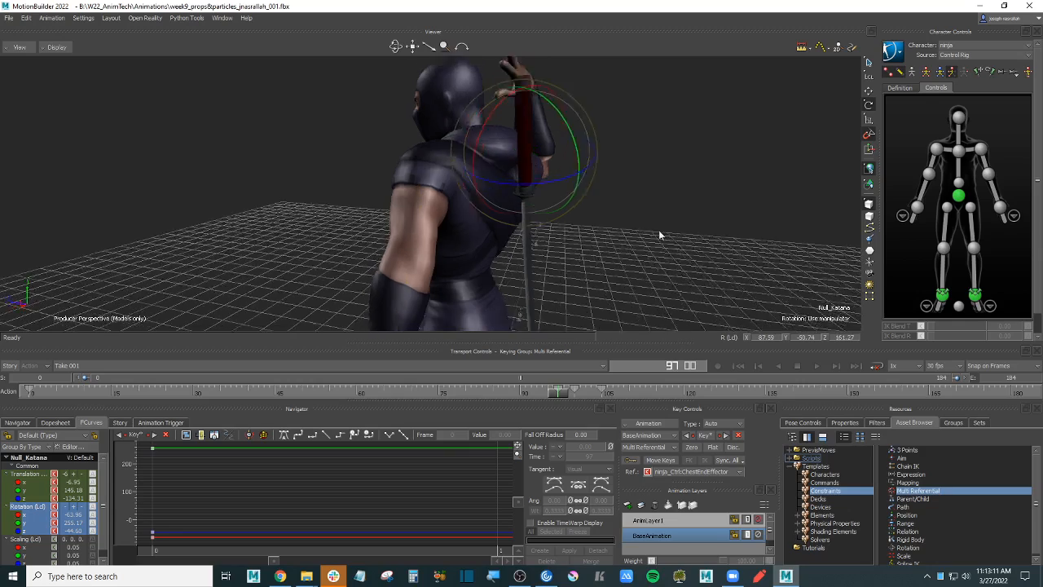
pyautogui.keyDown('alt'); pyautogui.moveTo(658, 233); pyautogui.dragTo(656, 244); pyautogui.keyUp('alt')
pyautogui.keyDown('alt'); pyautogui.moveTo(656, 245); pyautogui.dragTo(651, 286, button='middle'); pyautogui.keyUp('alt')
pyautogui.keyDown('alt'); pyautogui.moveTo(651, 286); pyautogui.dragTo(636, 258); pyautogui.keyUp('alt')
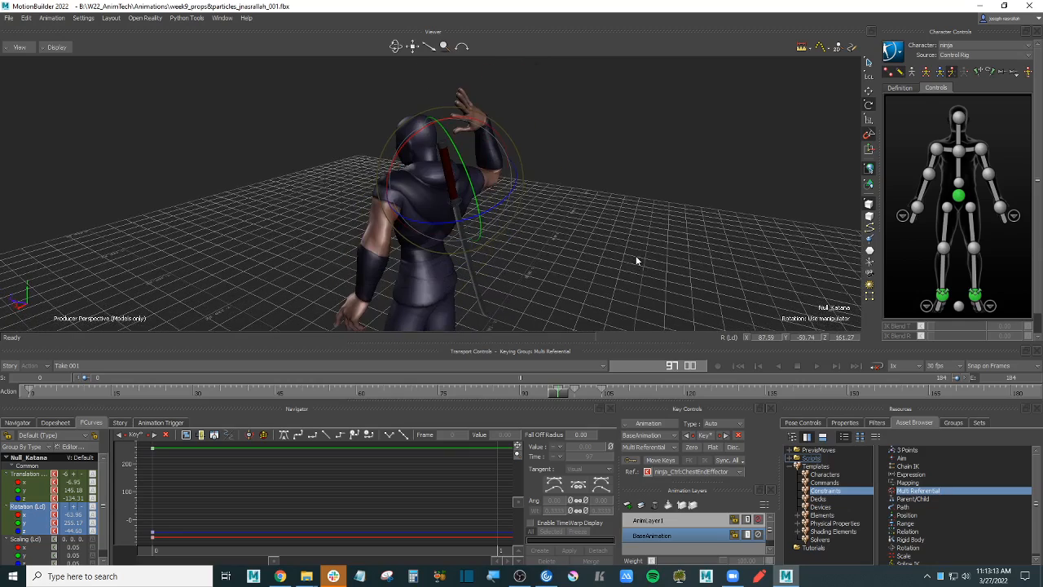
pyautogui.click(637, 257)
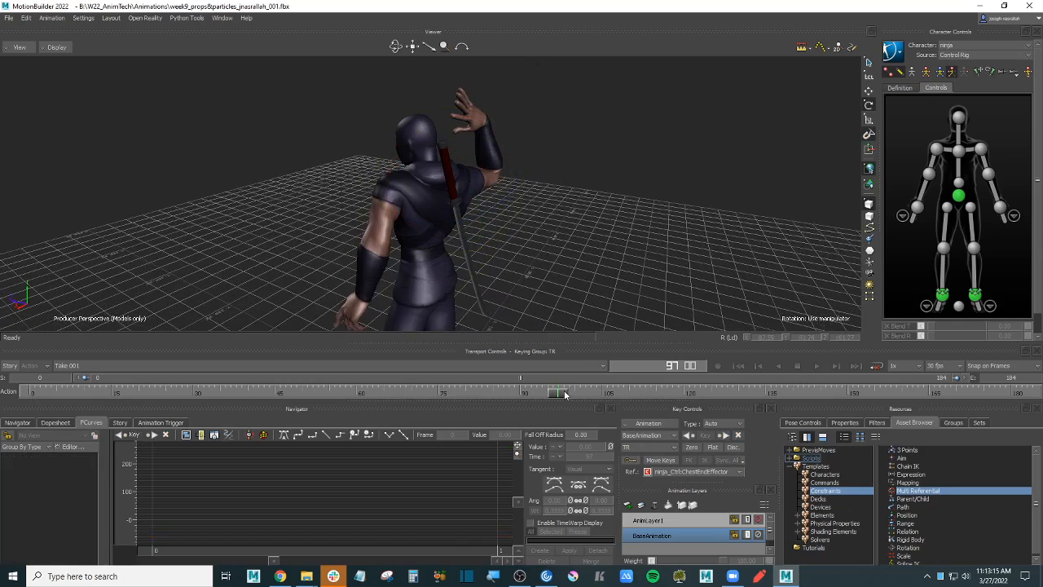
pyautogui.moveTo(564, 394); pyautogui.dragTo(922, 379)
# - Check around frame 163, return to frame 0, then bring up the Sketchfab Watermelon page
pyautogui.keyDown('alt'); pyautogui.moveTo(517, 225); pyautogui.dragTo(517, 279); pyautogui.keyUp('alt')
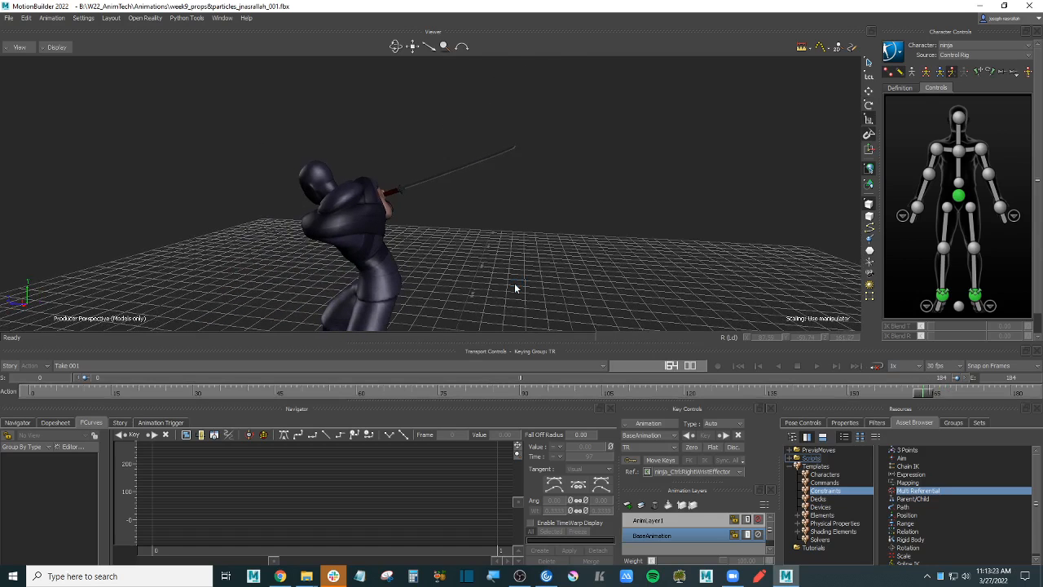
pyautogui.hotkey('alt', 'shift', 'v')
pyautogui.moveTo(510, 235)
pyautogui.keyDown('alt'); pyautogui.mouseDown()
pyautogui.moveTo(590, 220)
pyautogui.moveTo(538, 228)
pyautogui.moveTo(574, 214)
pyautogui.moveTo(592, 228)
pyautogui.mouseUp(); pyautogui.keyUp('alt')
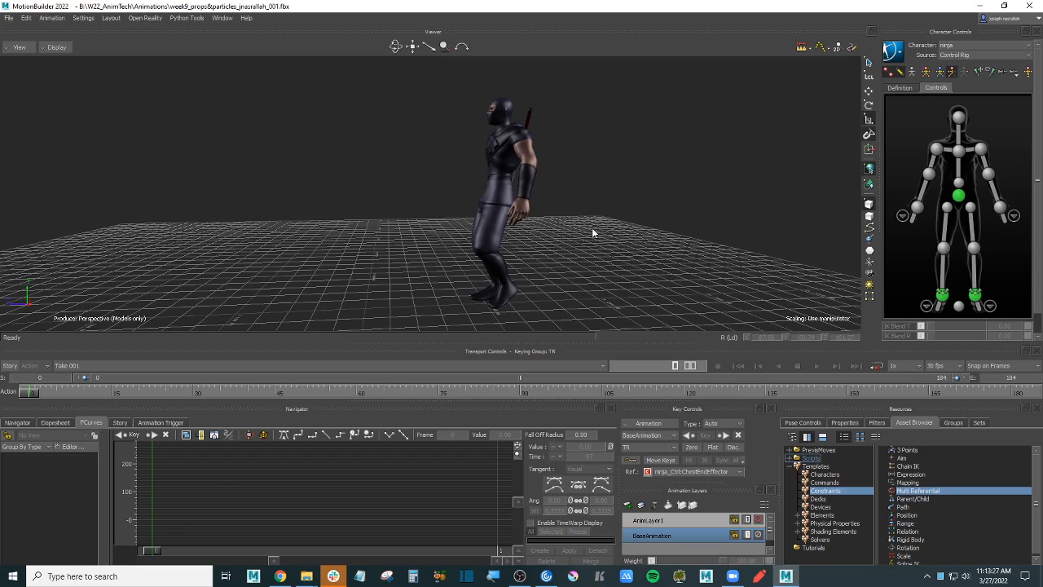
pyautogui.click(279, 576)
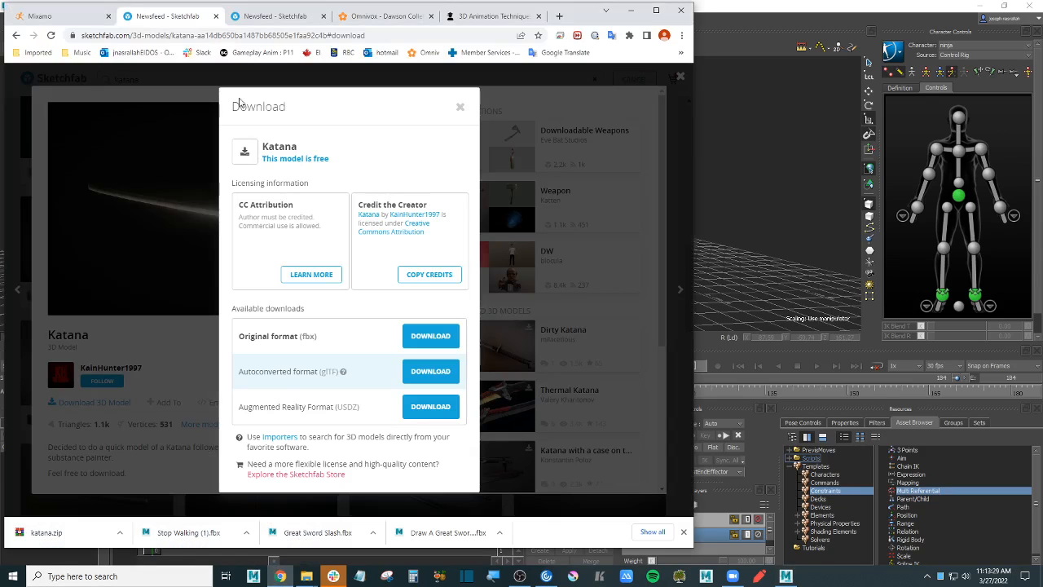
pyautogui.click(275, 19)
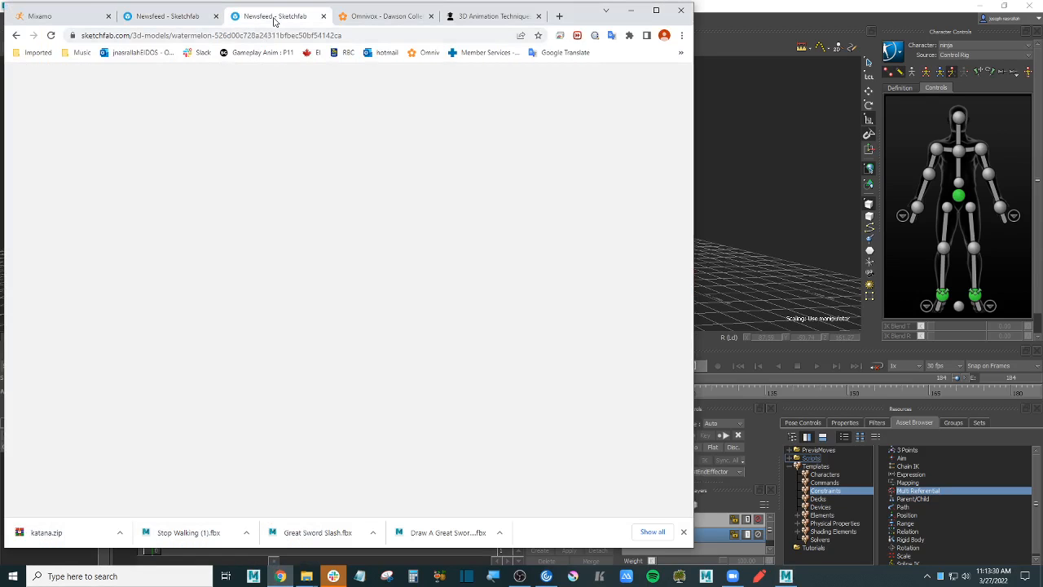
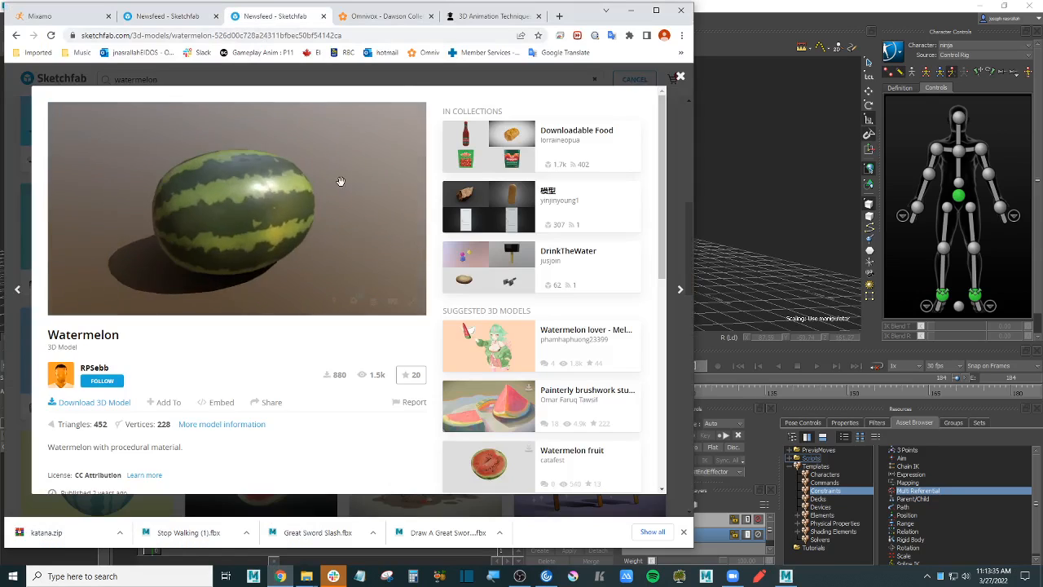
# - Download the Watermelon model in its original FBX format as watermelon.zip
pyautogui.click(118, 405)
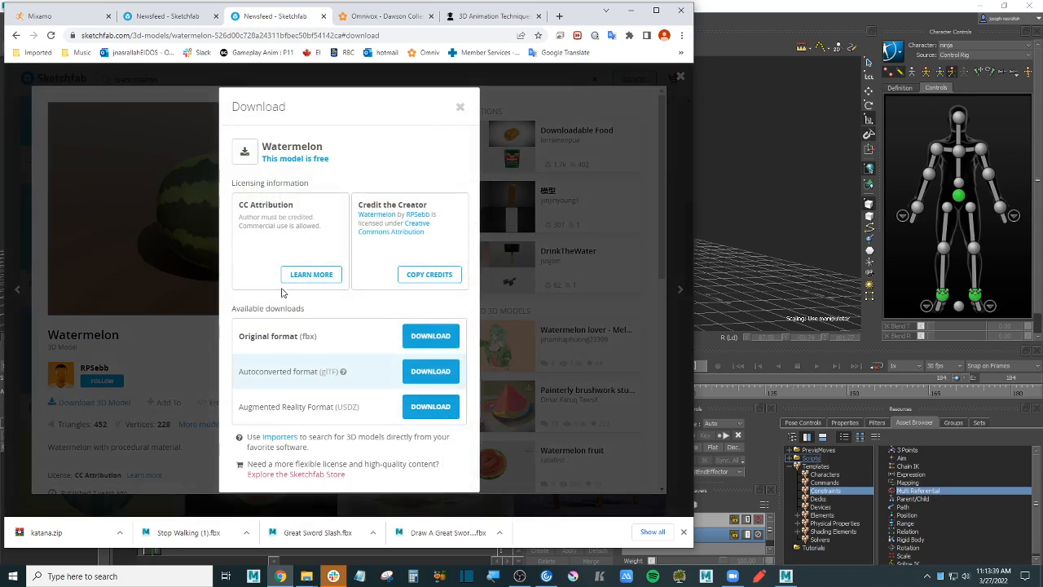
pyautogui.click(426, 338)
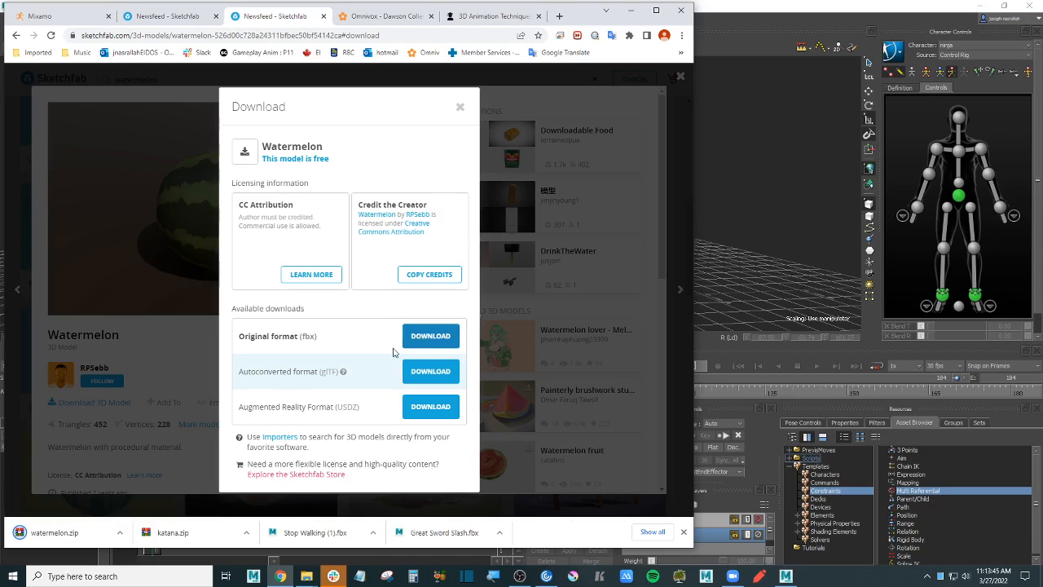
# - Move watermelon.zip from Downloads into the props folder
pyautogui.moveTo(303, 577)
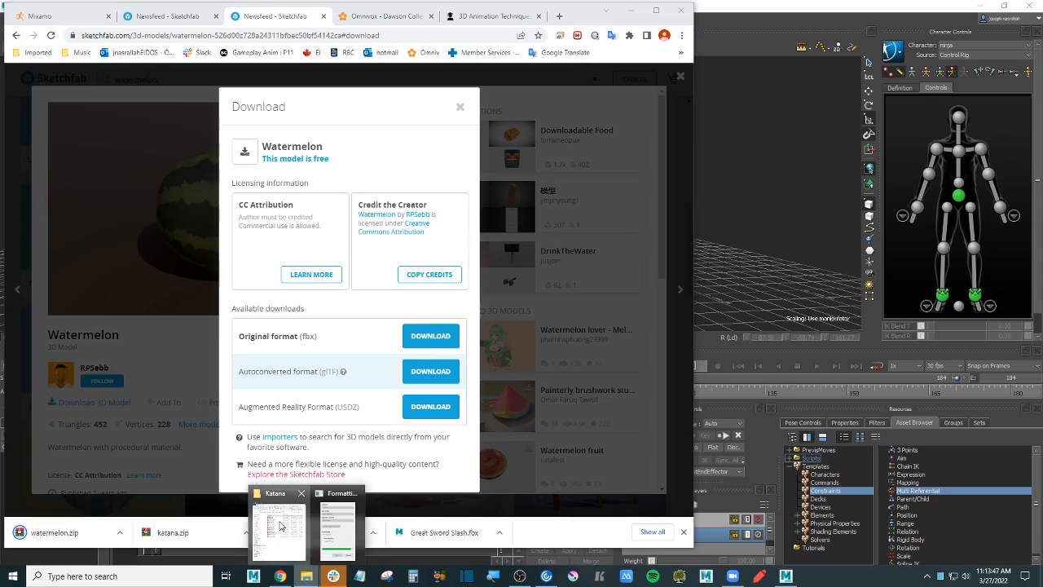
pyautogui.click(285, 525)
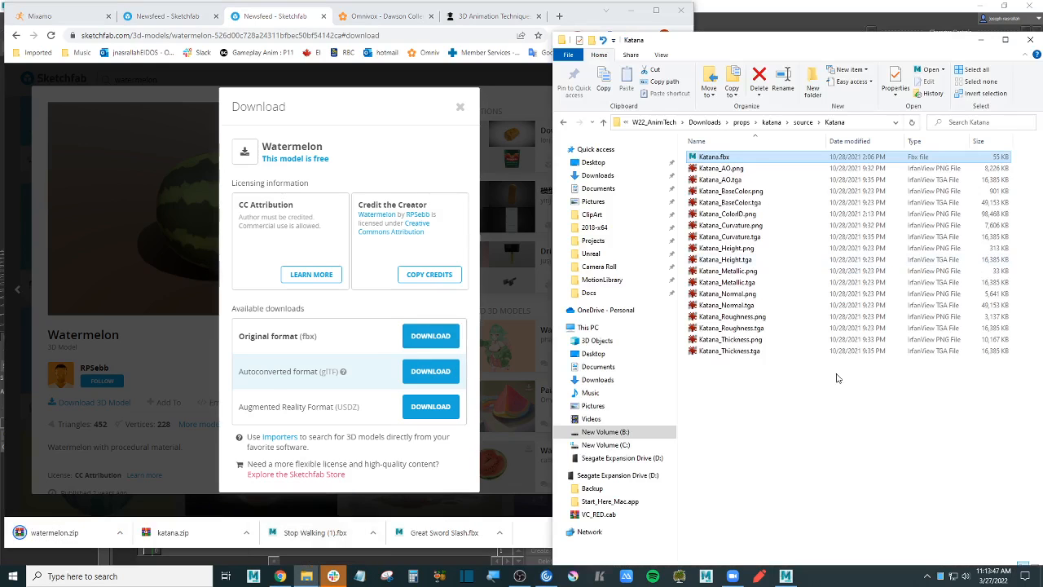
pyautogui.click(597, 175)
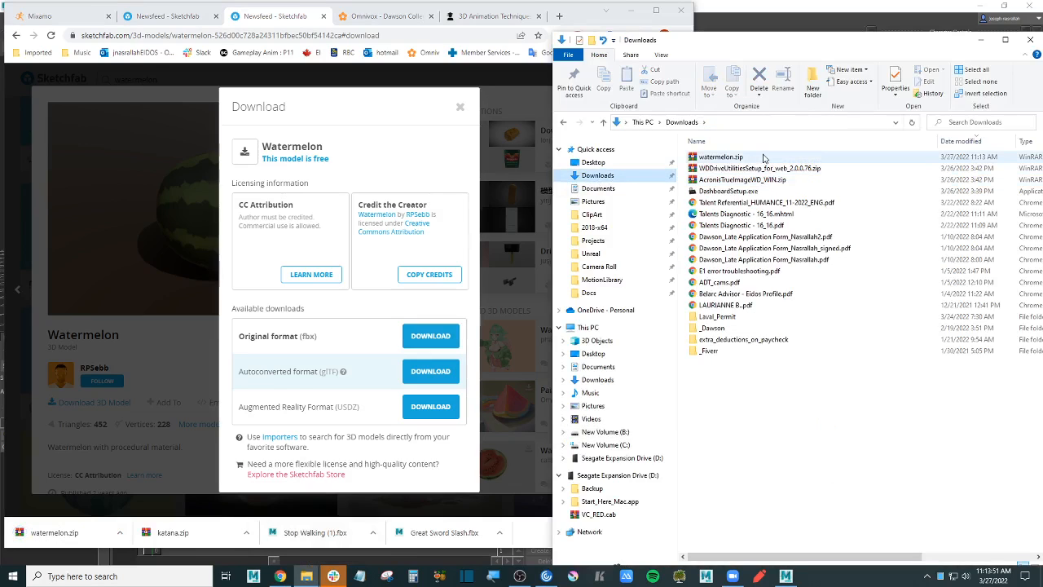
pyautogui.click(763, 157)
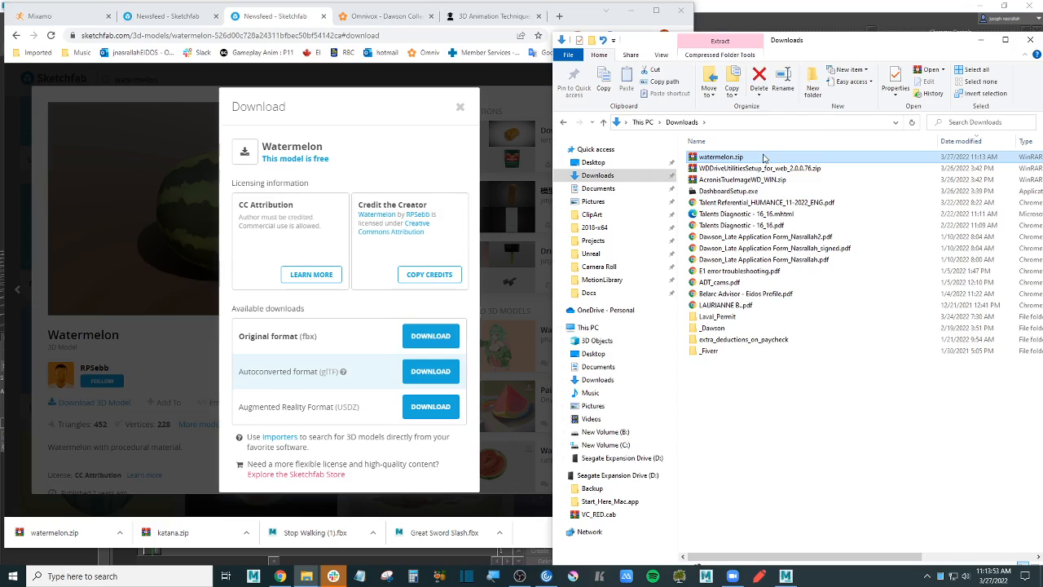
pyautogui.click(563, 122)
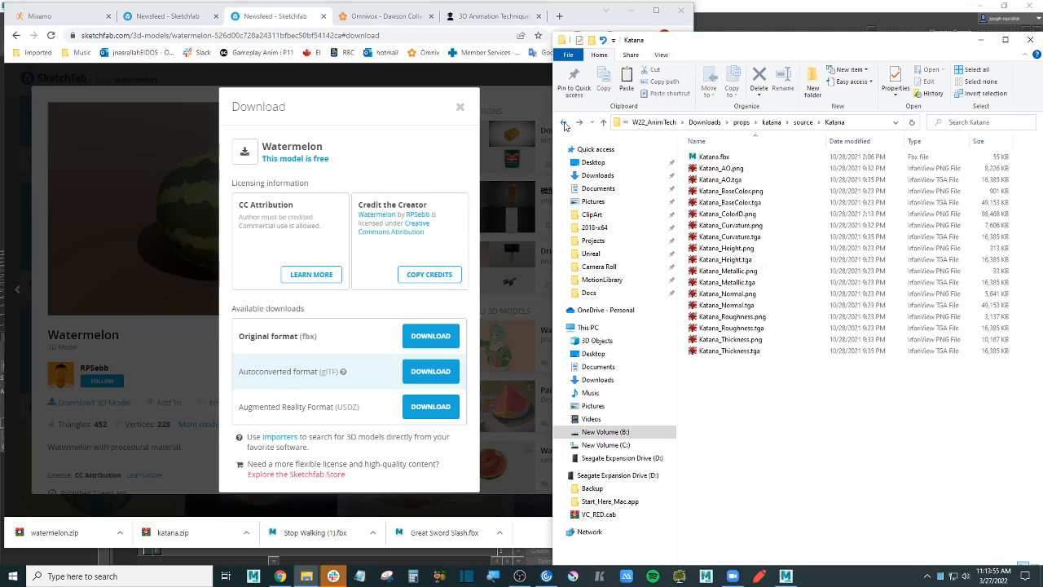
pyautogui.click(740, 123)
pyautogui.hotkey('ctrl', 'v')
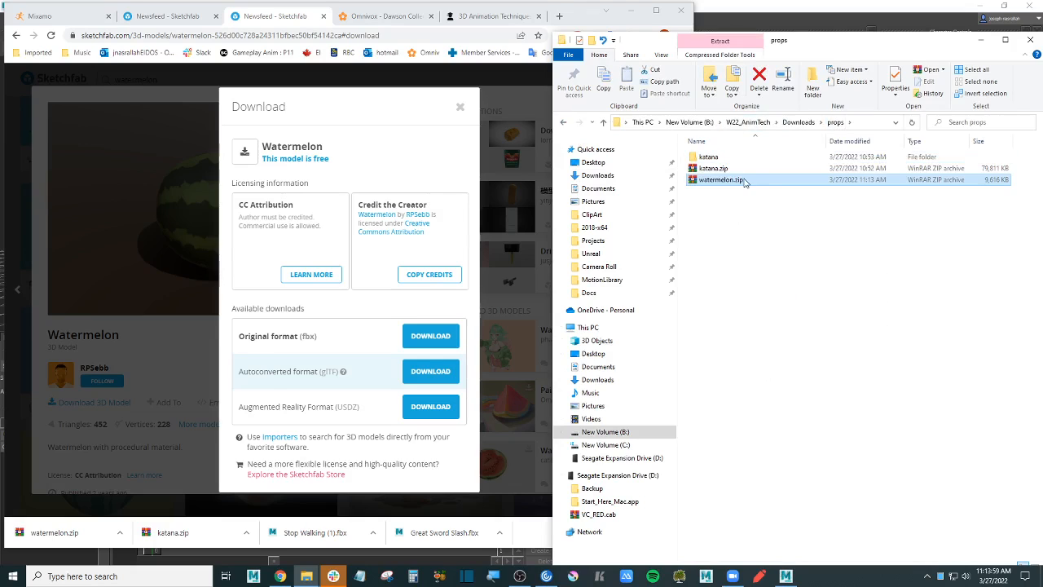
# - Extract watermelon.zip to a watermelon folder and select WaterMelon.fbx in its source subfolder
pyautogui.rightClick(744, 184)
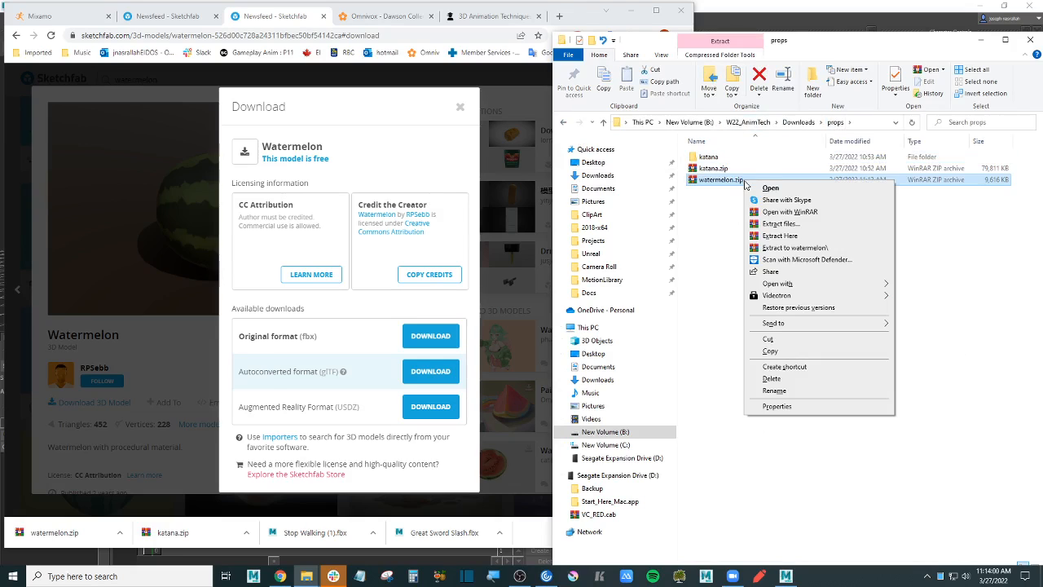
pyautogui.click(830, 248)
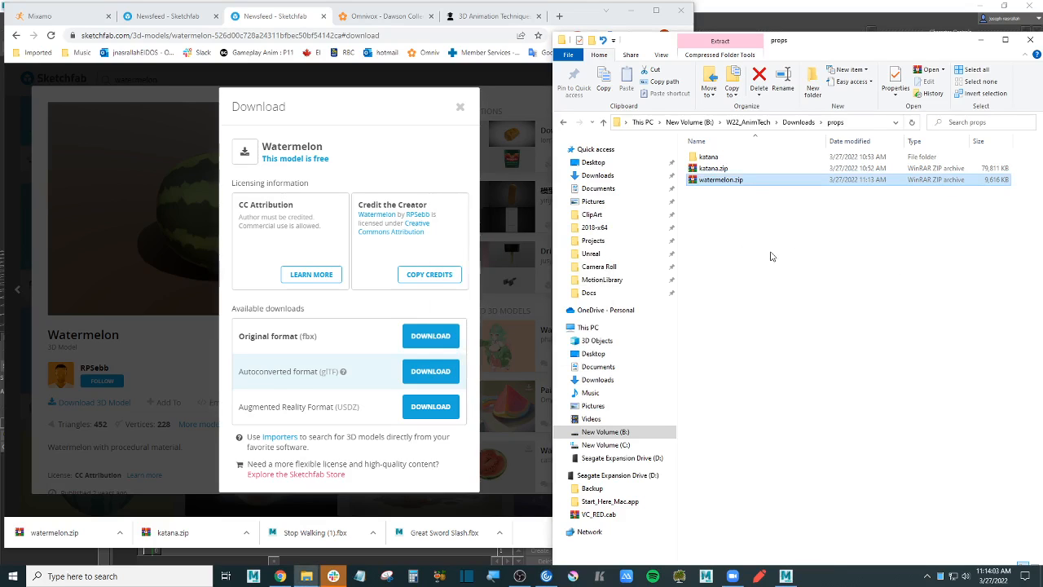
pyautogui.doubleClick(737, 168)
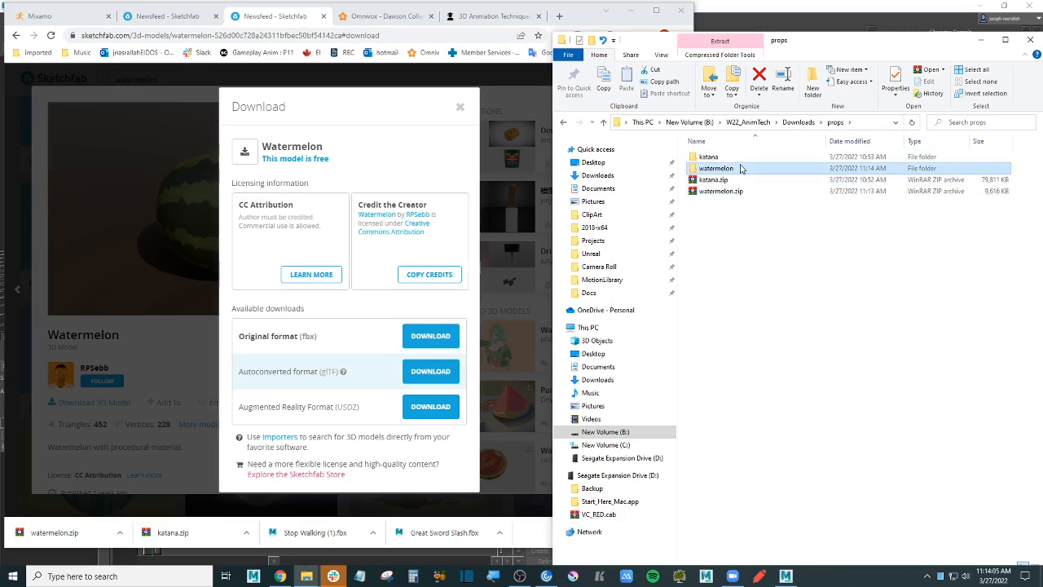
pyautogui.doubleClick(729, 159)
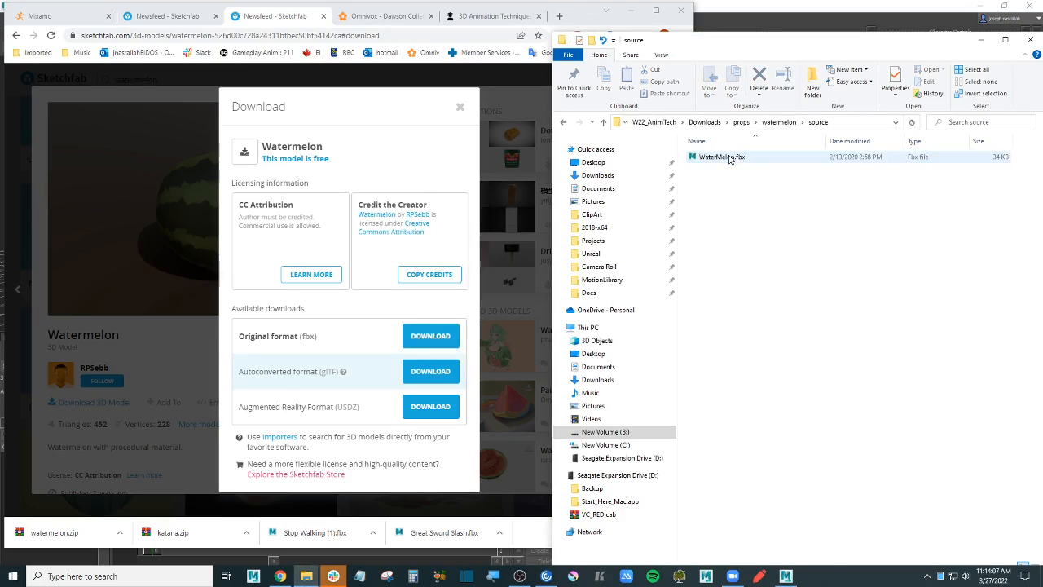
pyautogui.click(741, 159)
# - Save the ninja scene over week9_props&particles_jnasrallah_001.fbx with the default save options
pyautogui.click(829, 5)
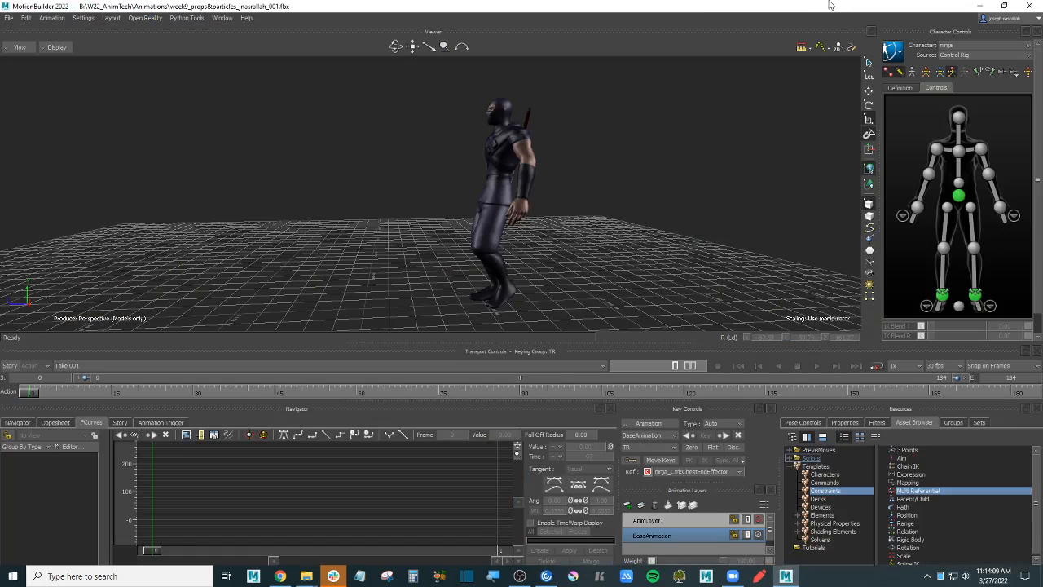
pyautogui.keyDown('ctrl'); pyautogui.moveTo(658, 133); pyautogui.dragTo(667, 158); pyautogui.keyUp('ctrl')
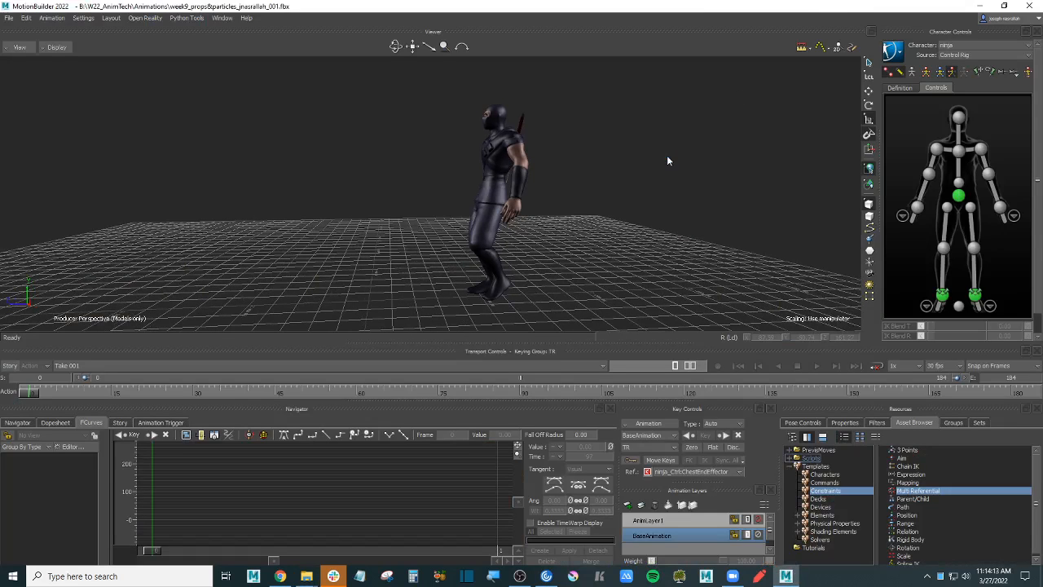
pyautogui.click(8, 17)
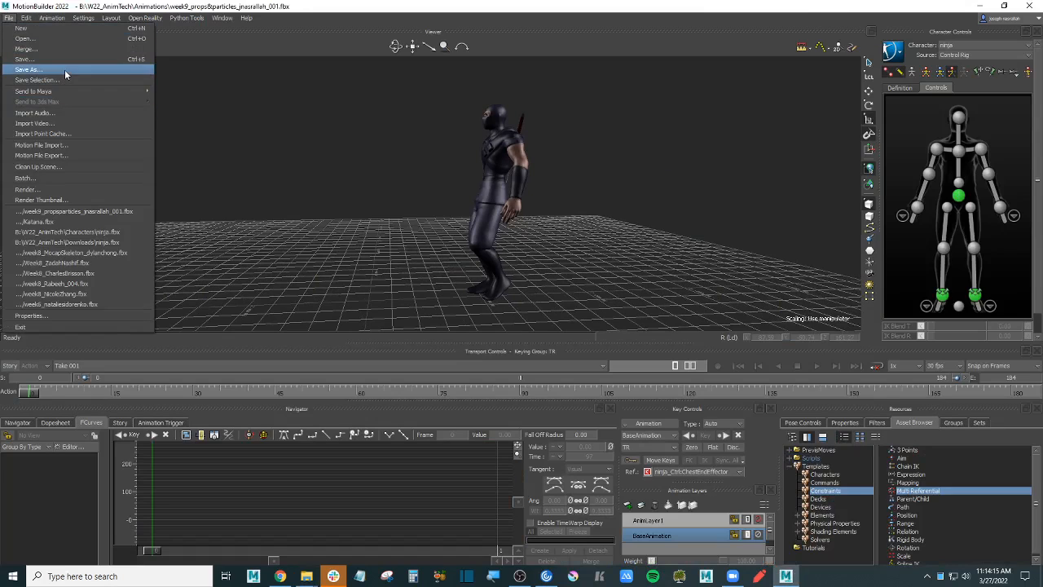
pyautogui.click(64, 69)
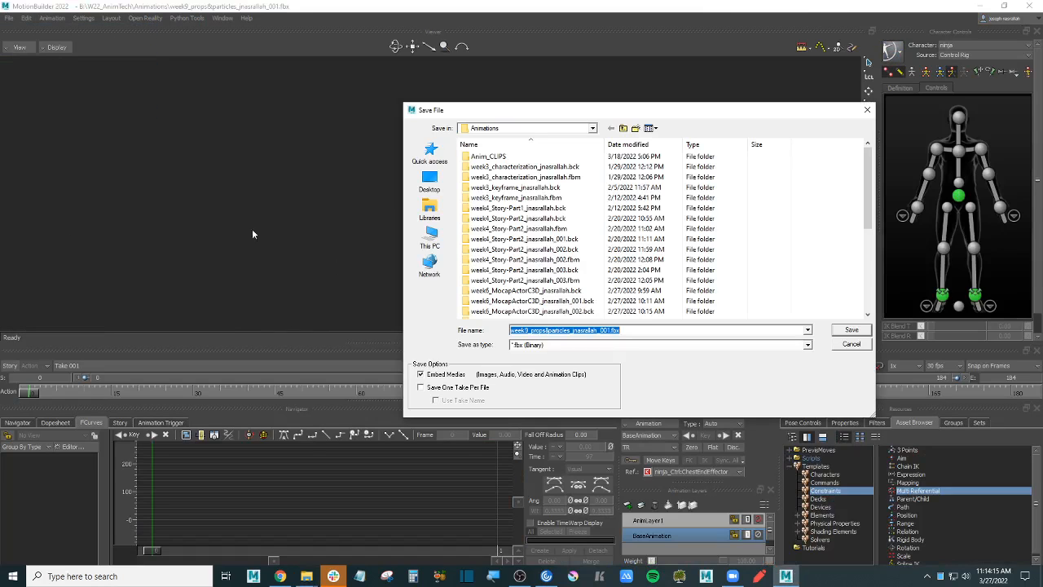
pyautogui.click(853, 333)
pyautogui.click(494, 318)
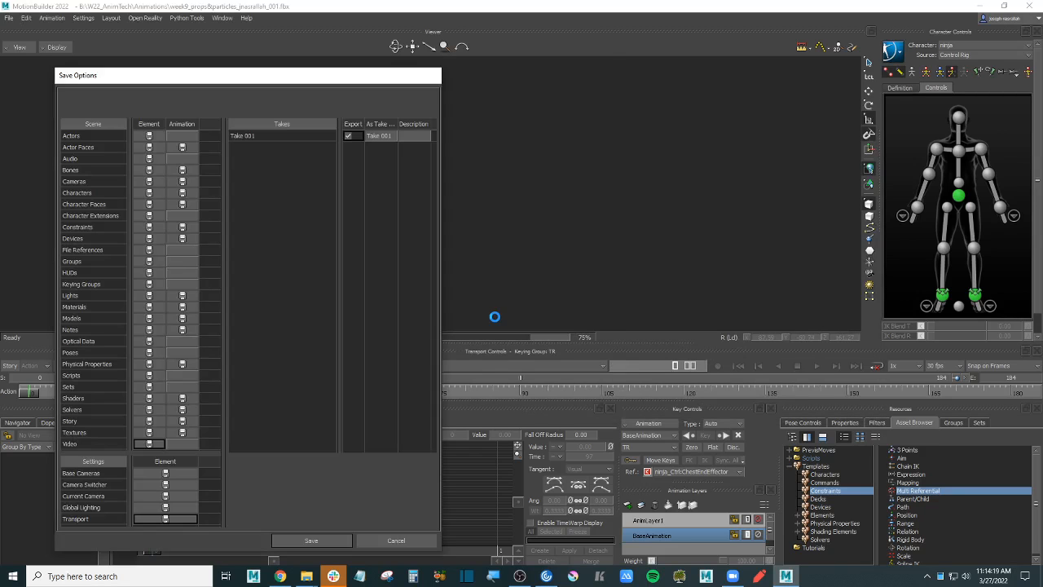
pyautogui.click(337, 538)
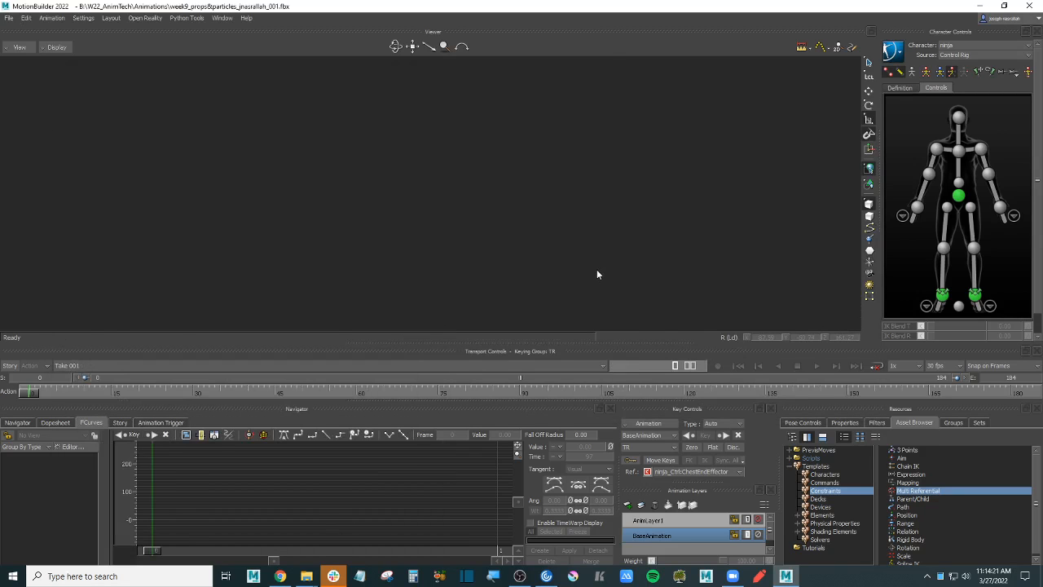
pyautogui.keyDown('alt'); pyautogui.moveTo(616, 251); pyautogui.dragTo(612, 223); pyautogui.keyUp('alt')
pyautogui.scroll(2, 659, 212)
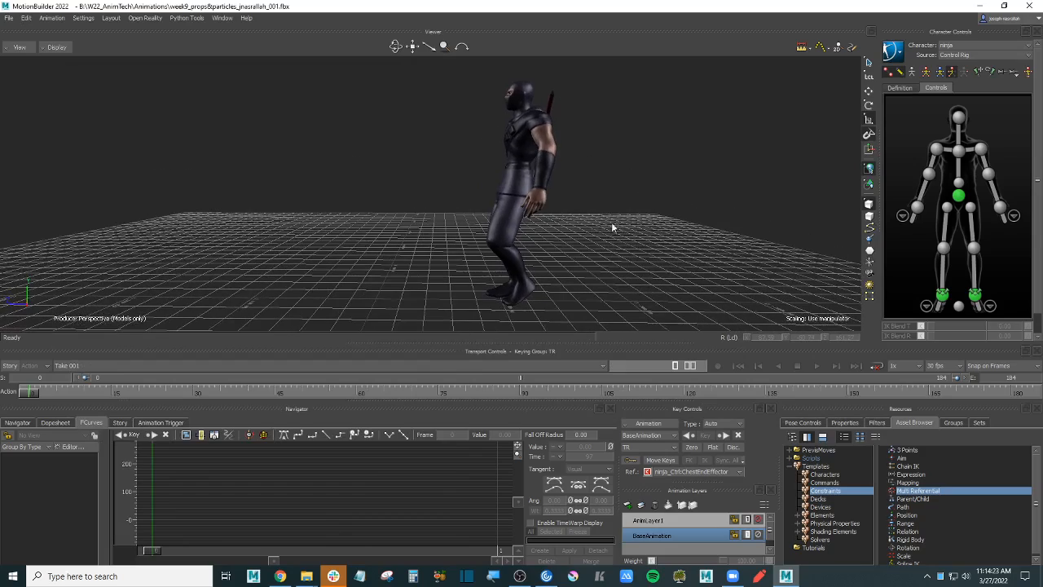
# - Locate WaterMelon.fbx in the watermelon source folder in File Explorer
pyautogui.moveTo(307, 576)
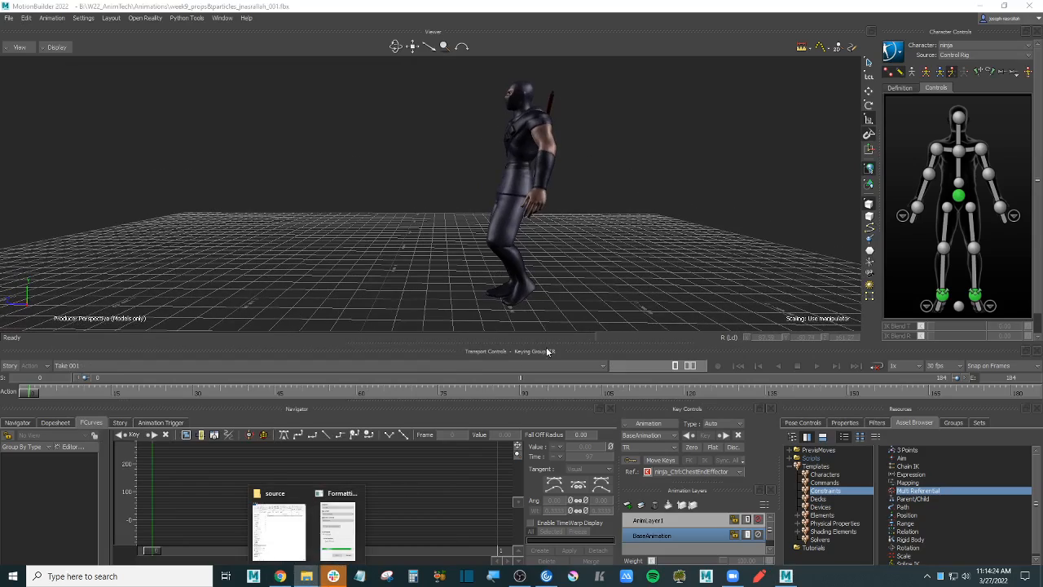
pyautogui.click(281, 525)
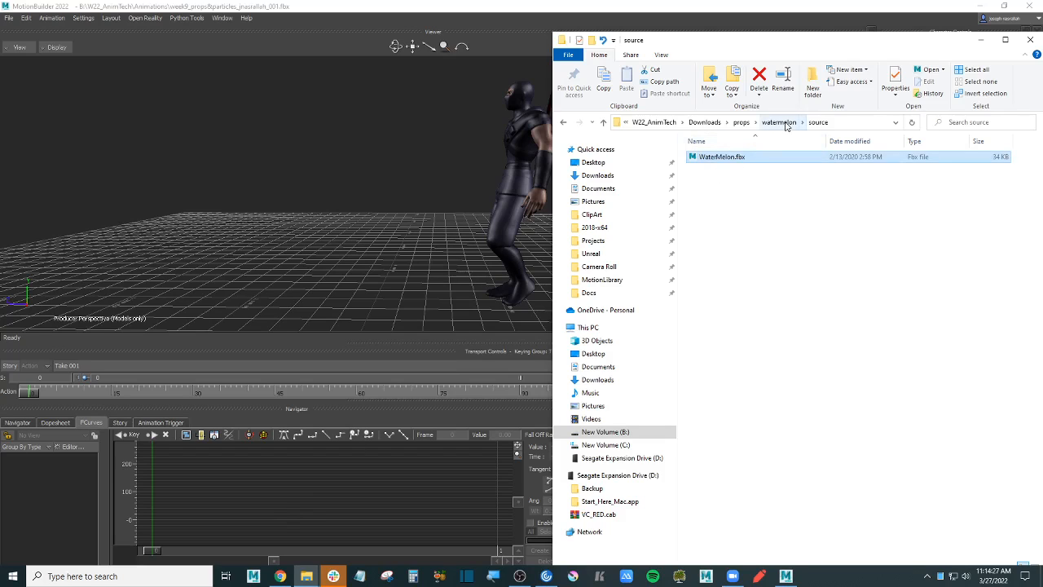
pyautogui.click(784, 123)
pyautogui.doubleClick(716, 170)
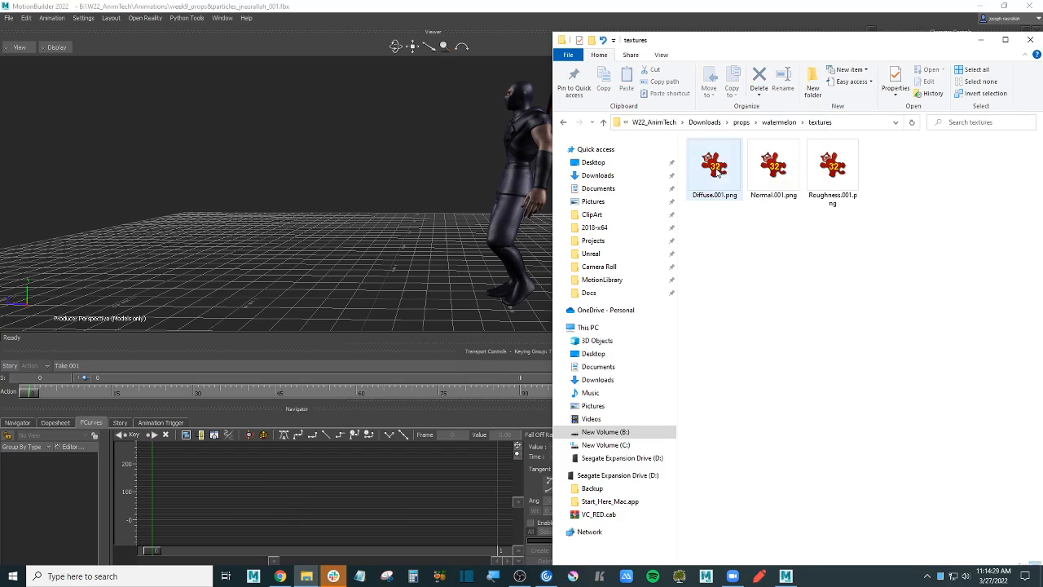
pyautogui.click(779, 123)
pyautogui.click(715, 157)
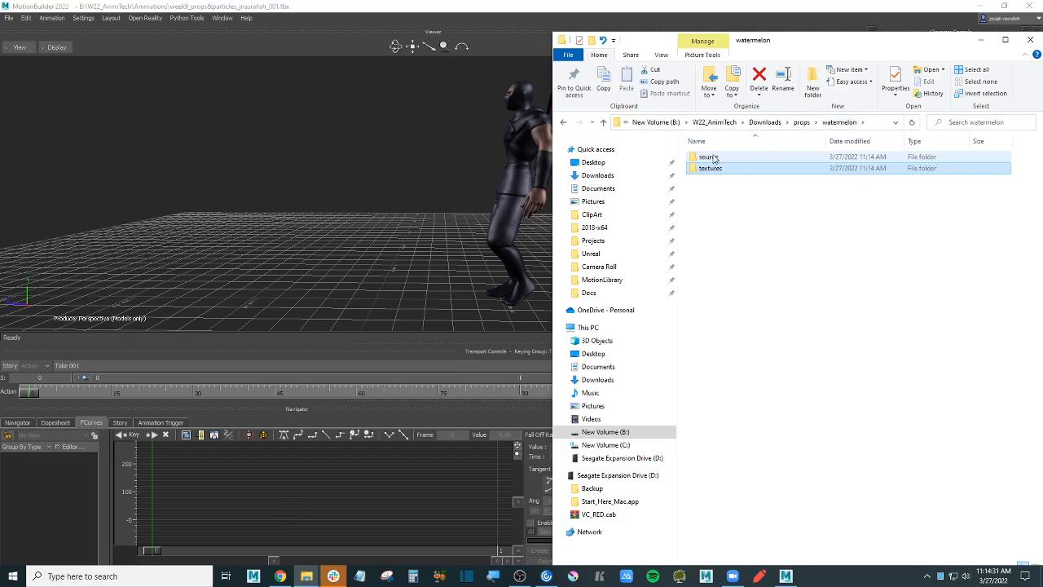
pyautogui.doubleClick(715, 157)
pyautogui.click(722, 156)
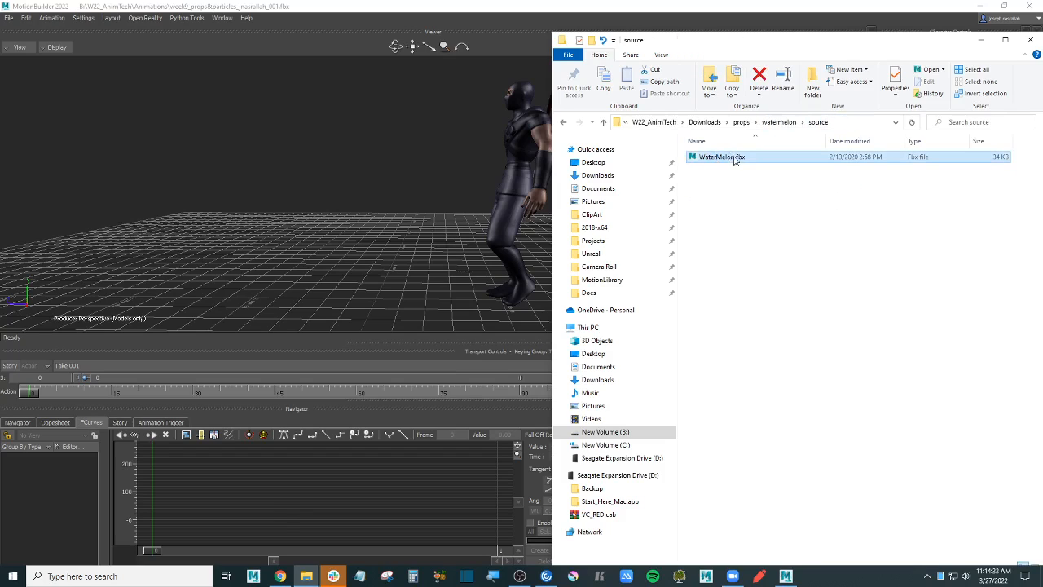
# - Drag WaterMelon.fbx into the viewer and merge it with No Animation, accepting the legacy warning
pyautogui.moveTo(722, 157); pyautogui.dragTo(263, 168)
pyautogui.moveTo(297, 163)
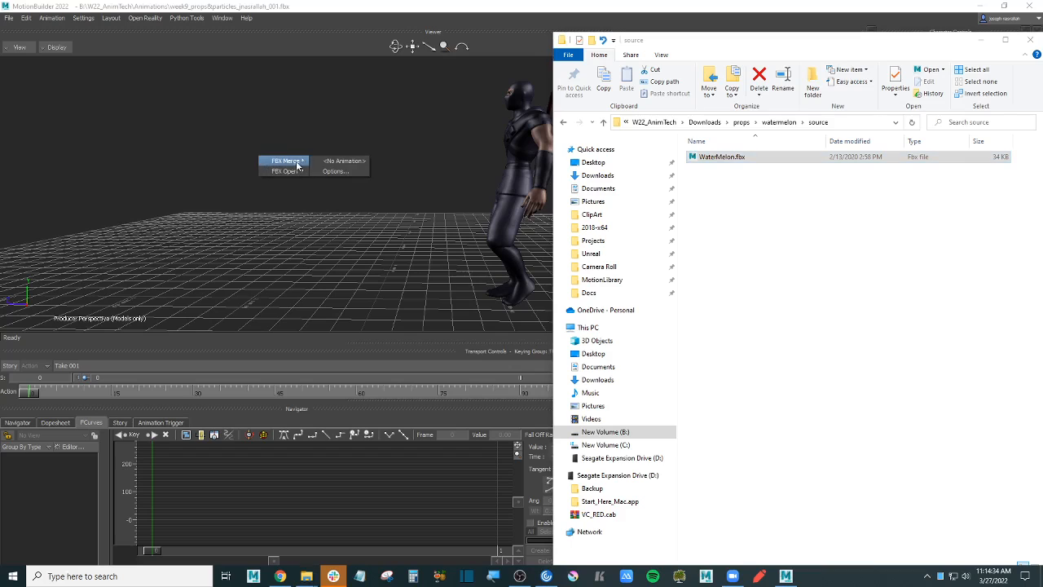
pyautogui.click(358, 162)
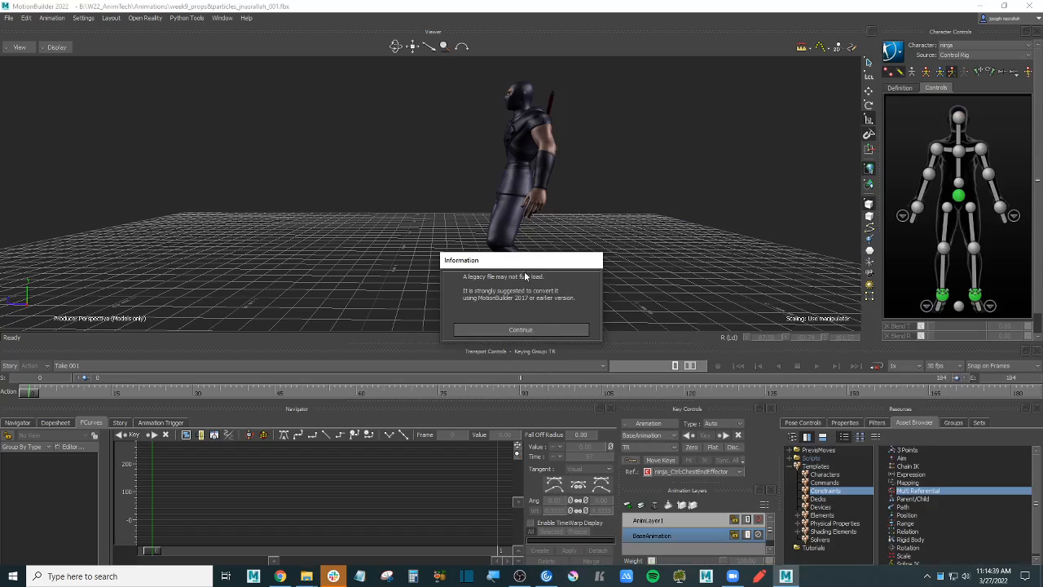
pyautogui.click(541, 328)
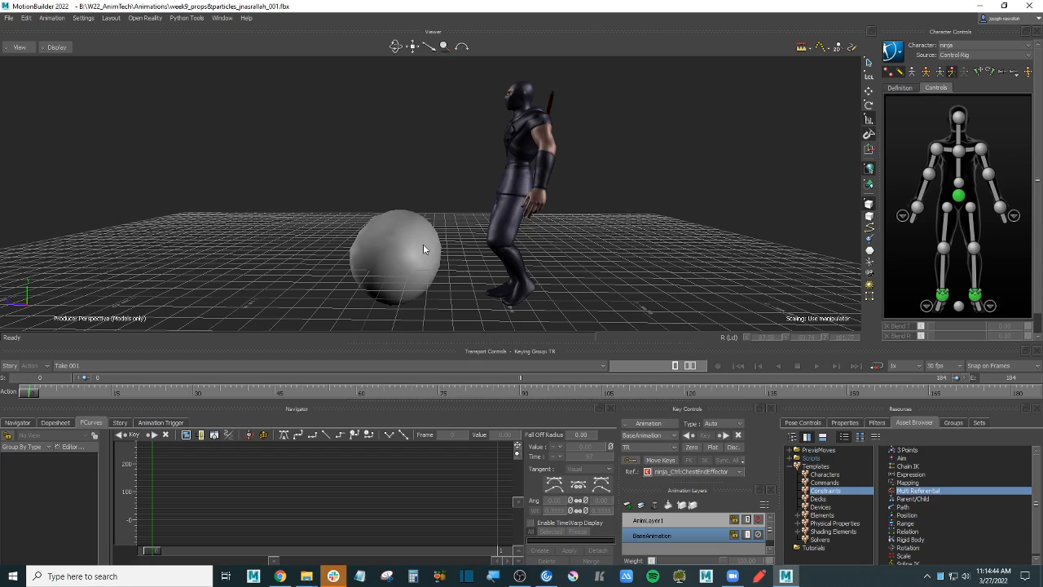
pyautogui.click(423, 249)
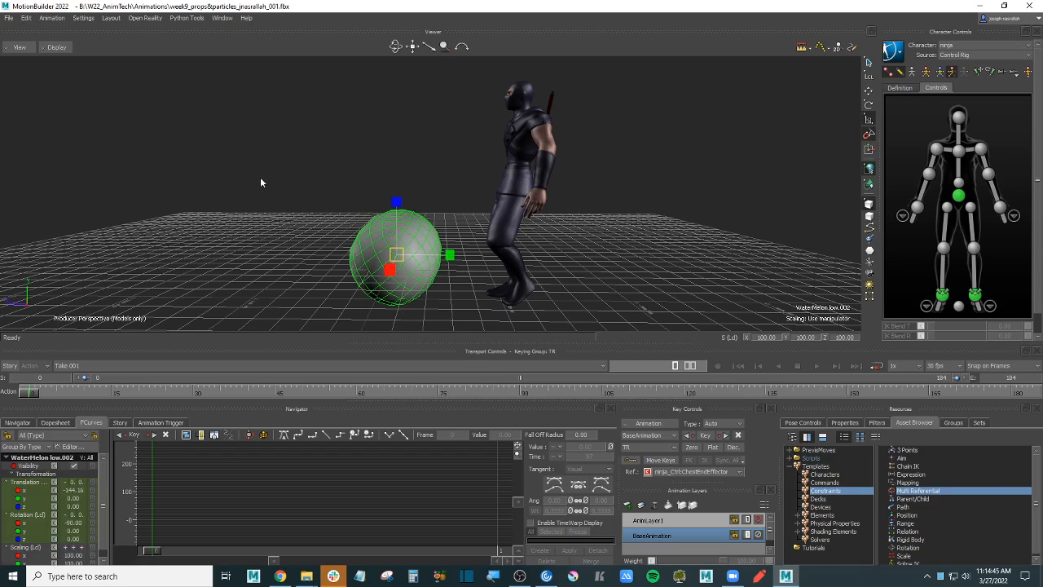
# - Reframe on the watermelon and expand Textures to base_color_texture 1's Diffuse.001 in Navigator
pyautogui.keyDown('alt'); pyautogui.moveTo(261, 177); pyautogui.dragTo(499, 227); pyautogui.keyUp('alt')
pyautogui.keyDown('alt'); pyautogui.moveTo(499, 227); pyautogui.dragTo(494, 231, button='middle'); pyautogui.keyUp('alt')
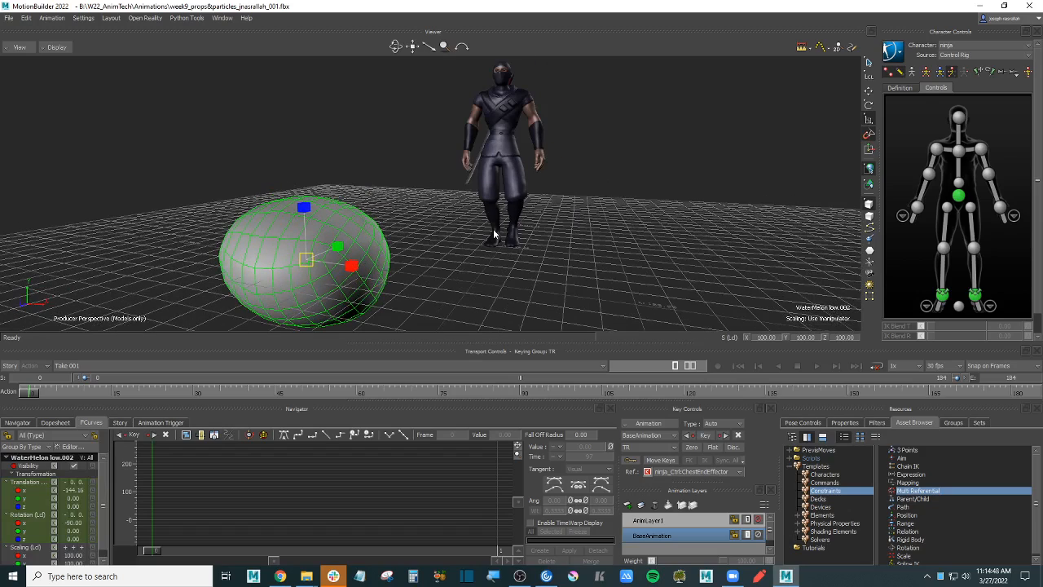
pyautogui.keyDown('alt'); pyautogui.moveTo(494, 232); pyautogui.dragTo(454, 237, button='right'); pyautogui.keyUp('alt')
pyautogui.keyDown('alt'); pyautogui.moveTo(453, 238); pyautogui.dragTo(430, 241); pyautogui.keyUp('alt')
pyautogui.keyDown('alt'); pyautogui.moveTo(430, 241); pyautogui.dragTo(441, 216, button='middle'); pyautogui.keyUp('alt')
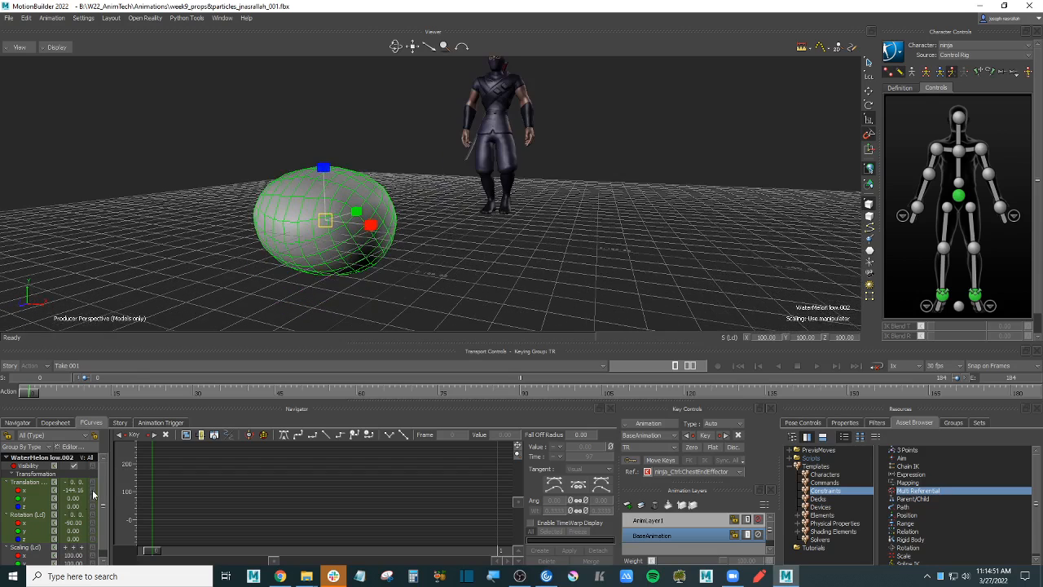
pyautogui.click(17, 423)
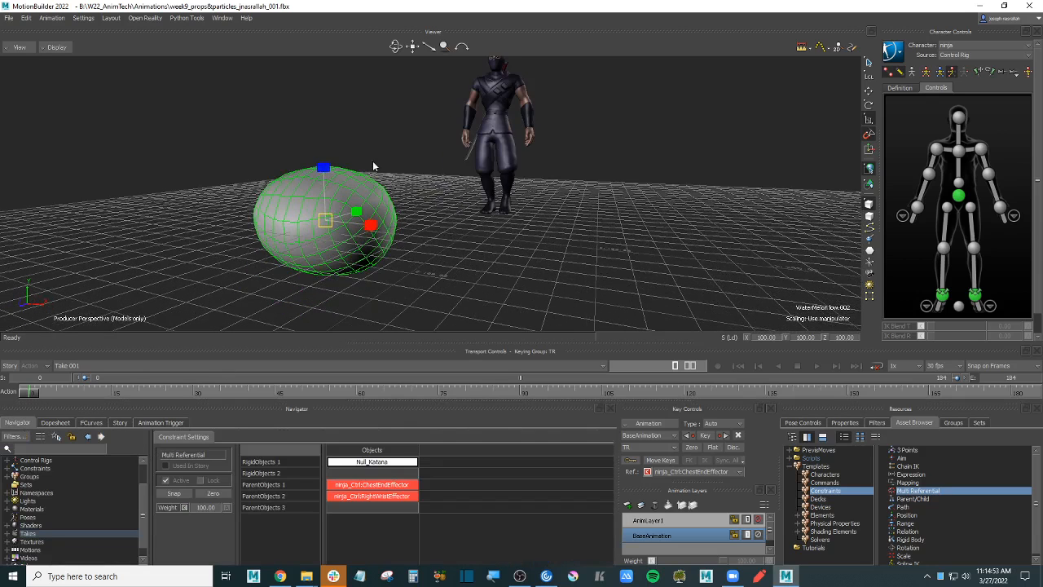
pyautogui.scroll(-2, 126, 515)
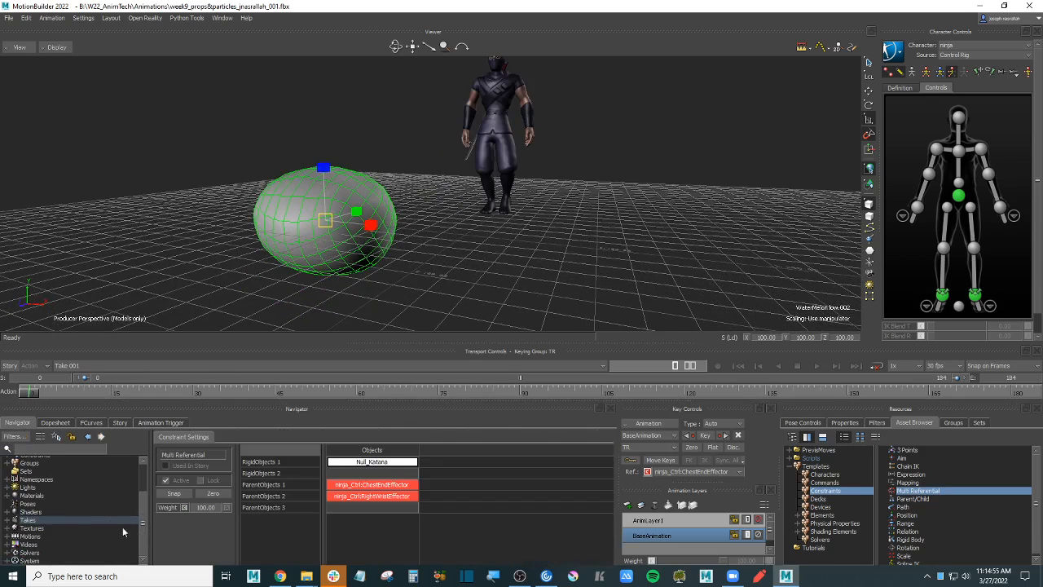
pyautogui.click(7, 528)
pyautogui.scroll(-3, 113, 530)
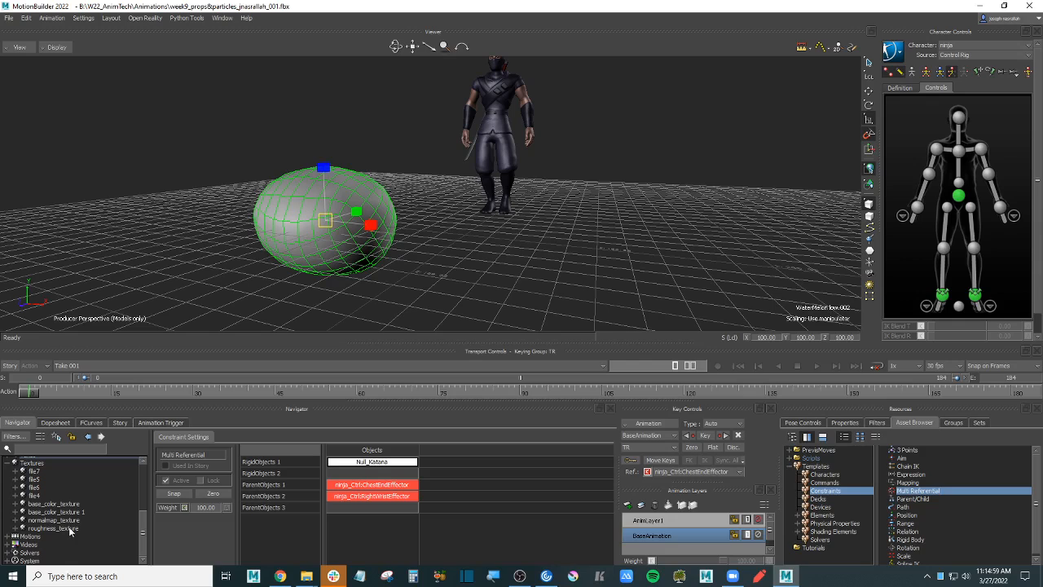
pyautogui.click(68, 521)
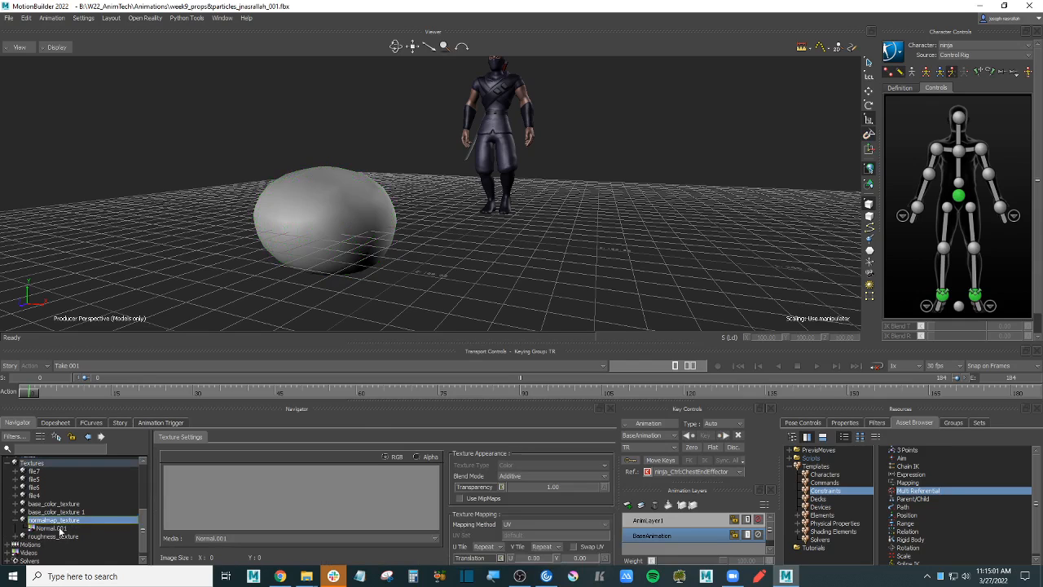
pyautogui.click(57, 511)
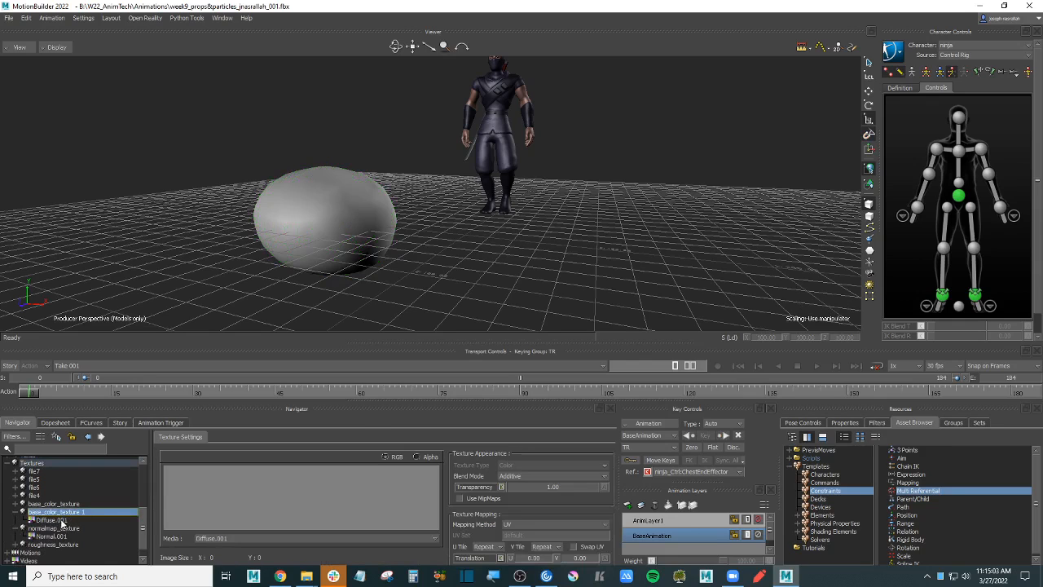
pyautogui.click(62, 520)
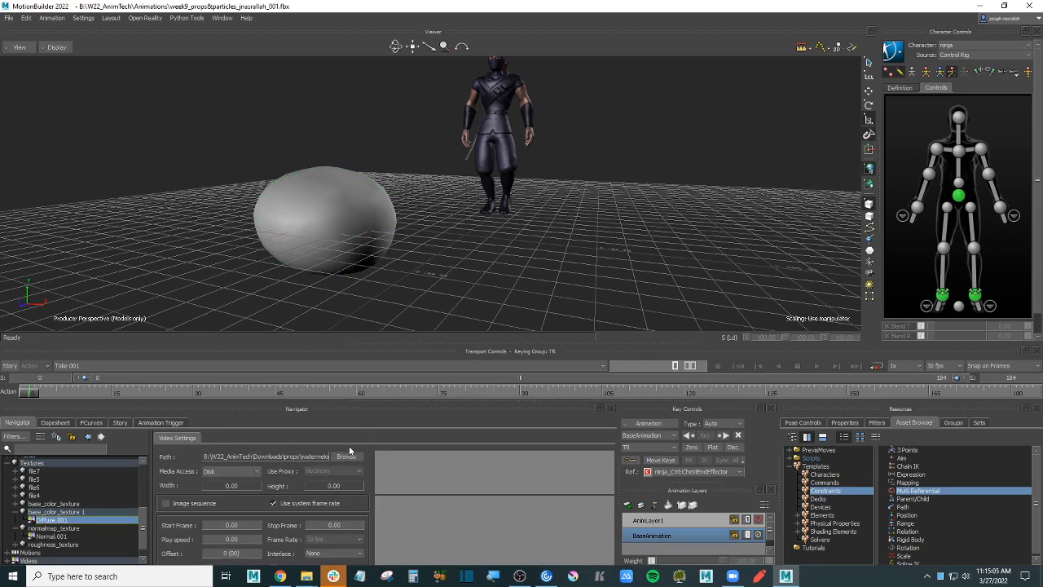
# - Relink Diffuse.001 to props/watermelon/textures/Diffuse.001.png and accept the media prompt
pyautogui.click(346, 456)
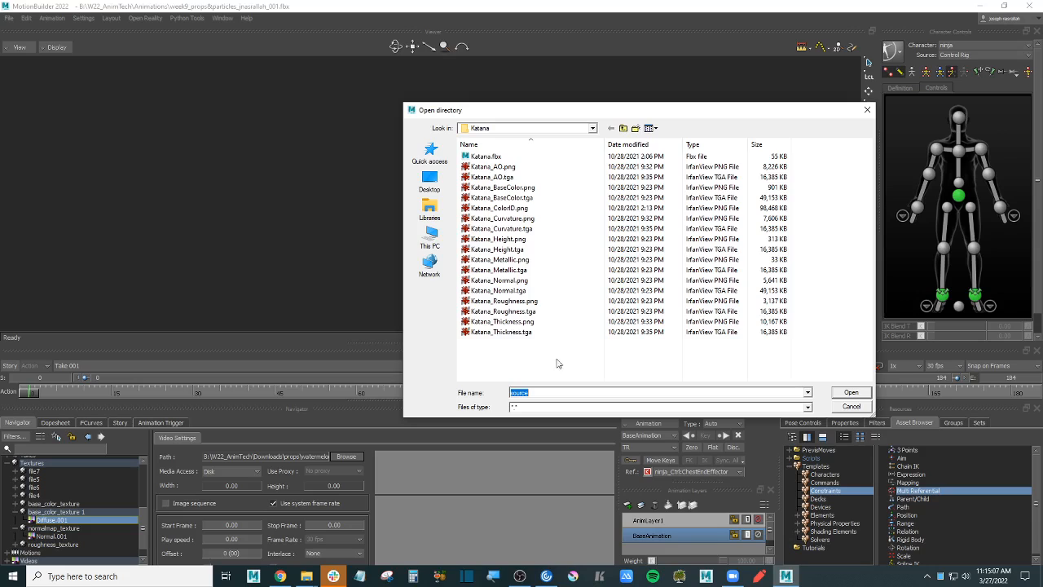
pyautogui.click(593, 366)
pyautogui.press('BackSpace')
pyautogui.press('BackSpace')
pyautogui.press('BackSpace')
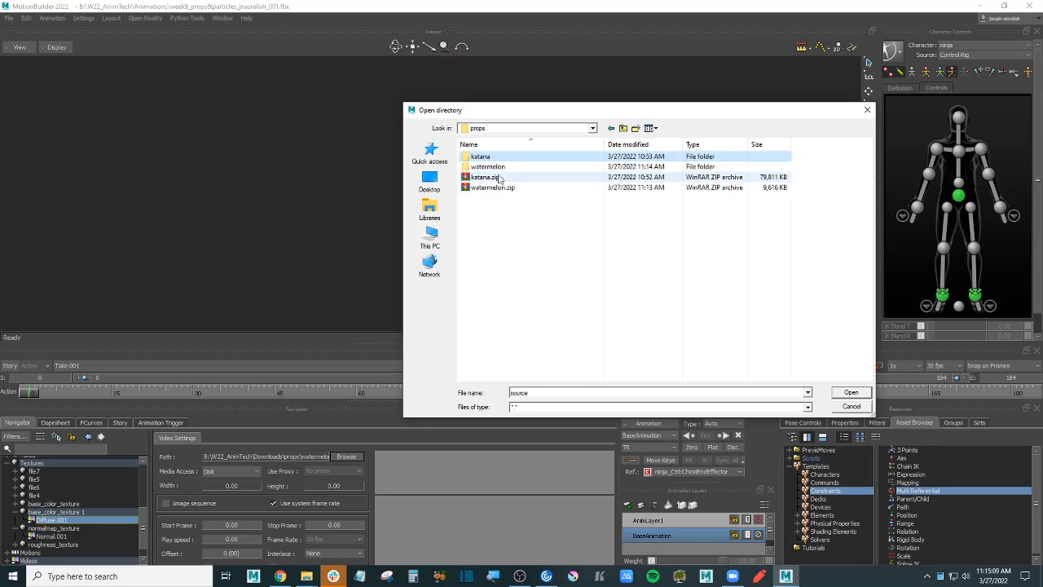
pyautogui.doubleClick(488, 167)
pyautogui.doubleClick(482, 167)
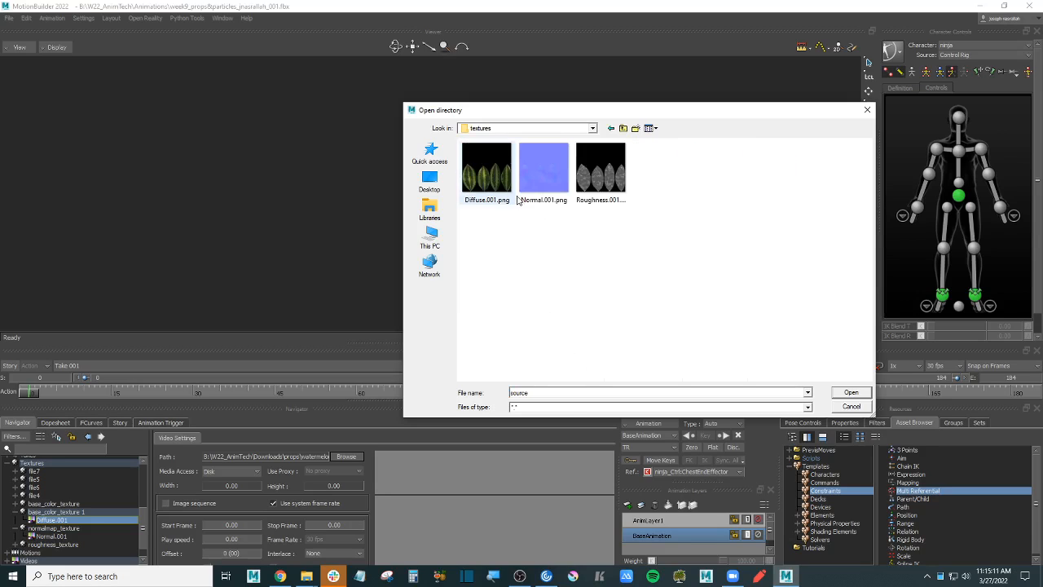
pyautogui.doubleClick(489, 171)
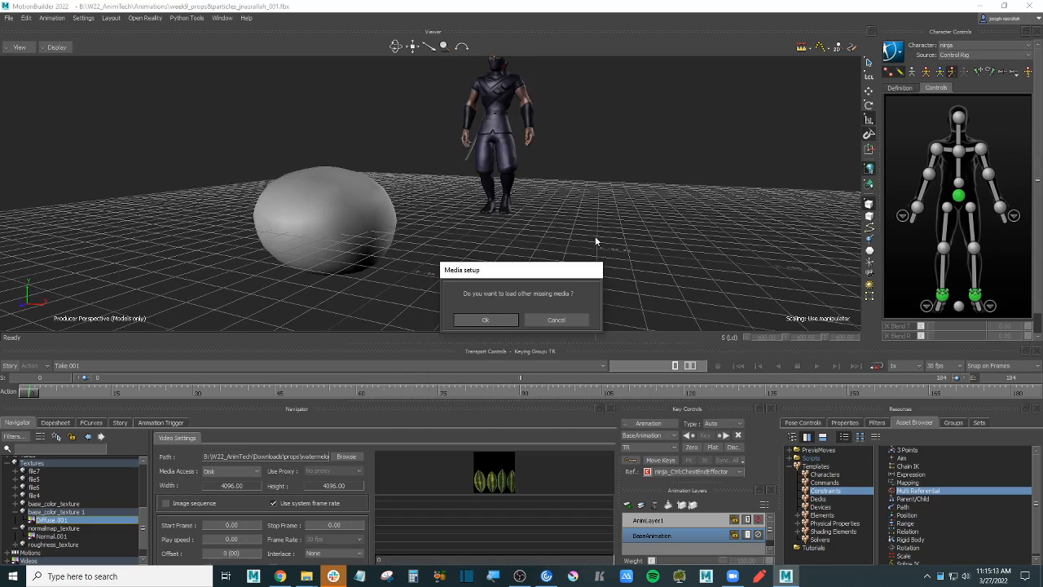
pyautogui.click(500, 321)
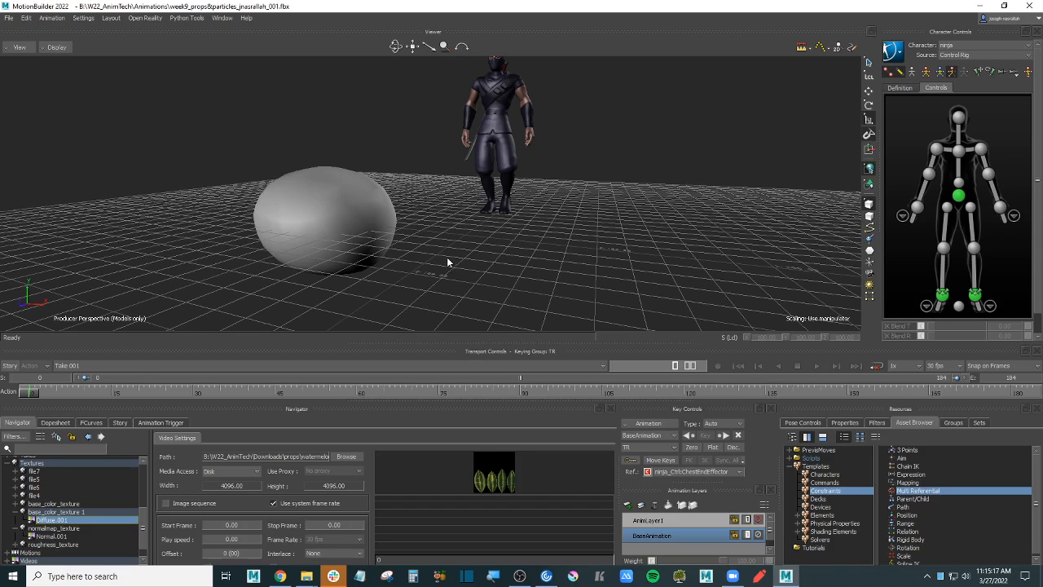
# - Reframe the view and toggle shading modes 5 and 6 to check the watermelon texture
pyautogui.keyDown('alt'); pyautogui.moveTo(463, 228); pyautogui.dragTo(458, 248); pyautogui.keyUp('alt')
pyautogui.keyDown('alt'); pyautogui.moveTo(458, 247); pyautogui.dragTo(474, 233, button='middle'); pyautogui.keyUp('alt')
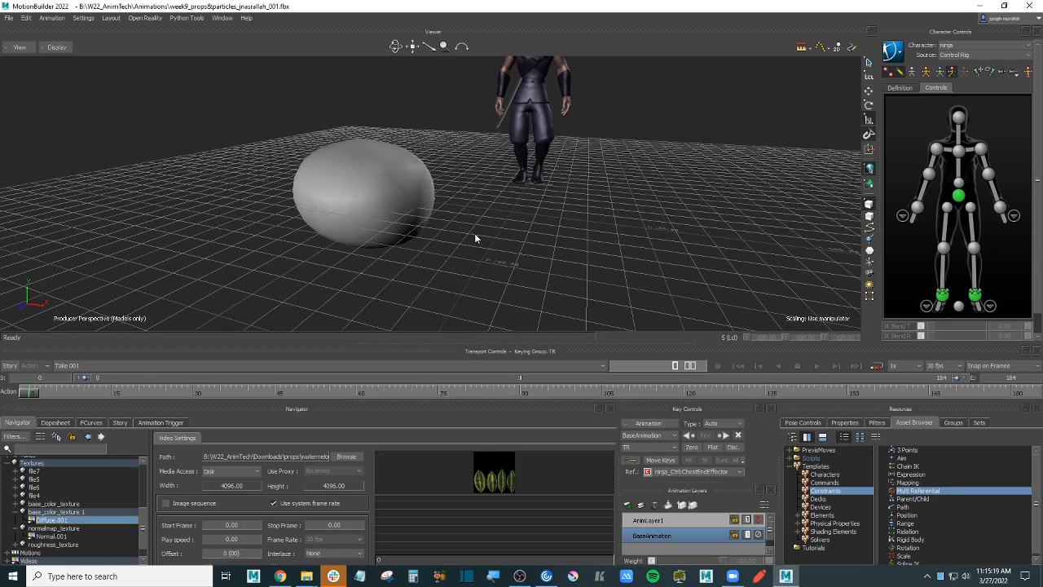
pyautogui.click(62, 521)
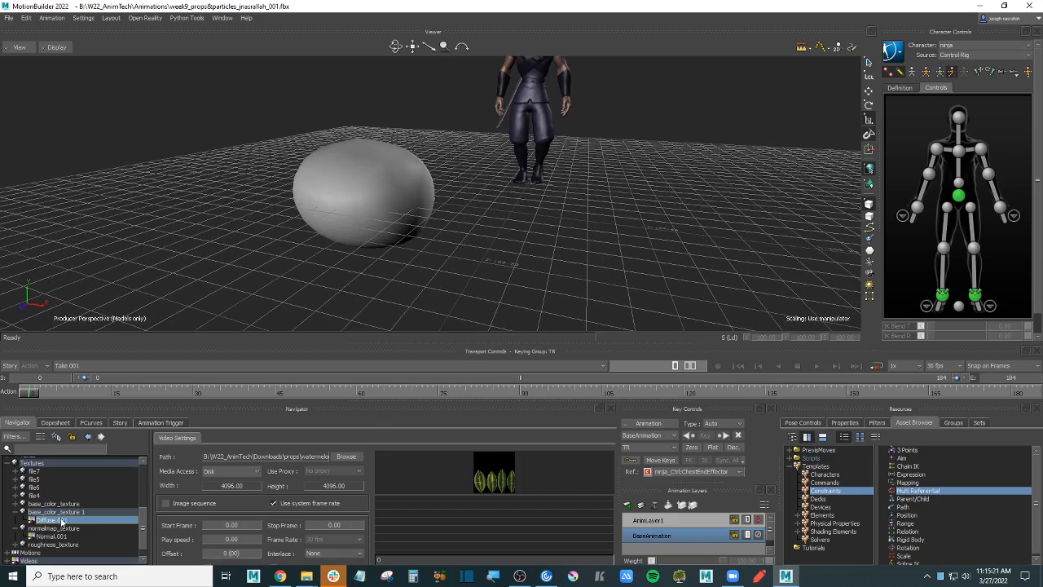
pyautogui.click(608, 236)
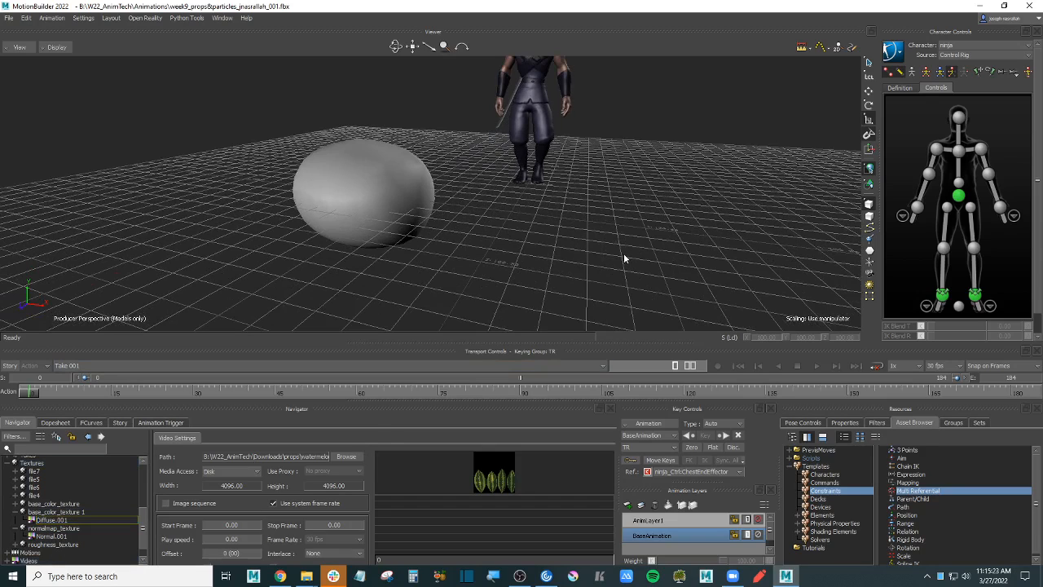
pyautogui.press('5')
pyautogui.press('6')
pyautogui.press('5')
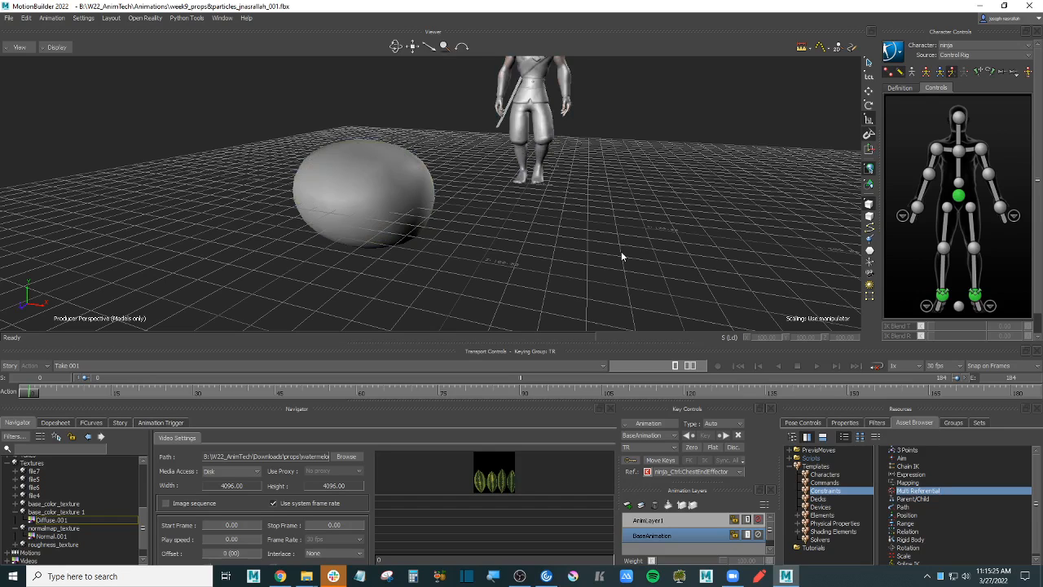
pyautogui.press('6')
pyautogui.press('5')
pyautogui.click(984, 6)
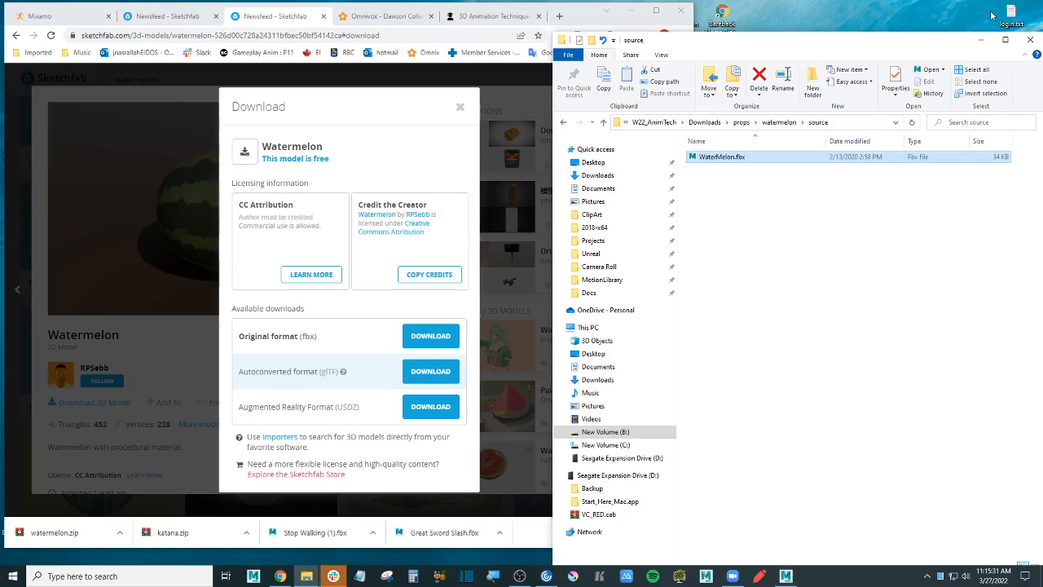
pyautogui.click(978, 48)
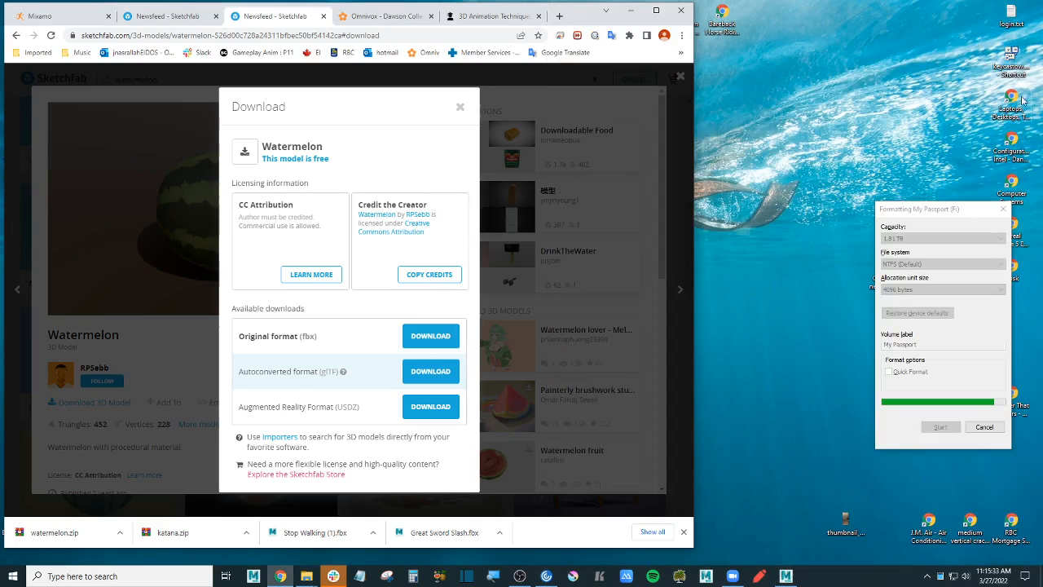
pyautogui.click(1019, 55)
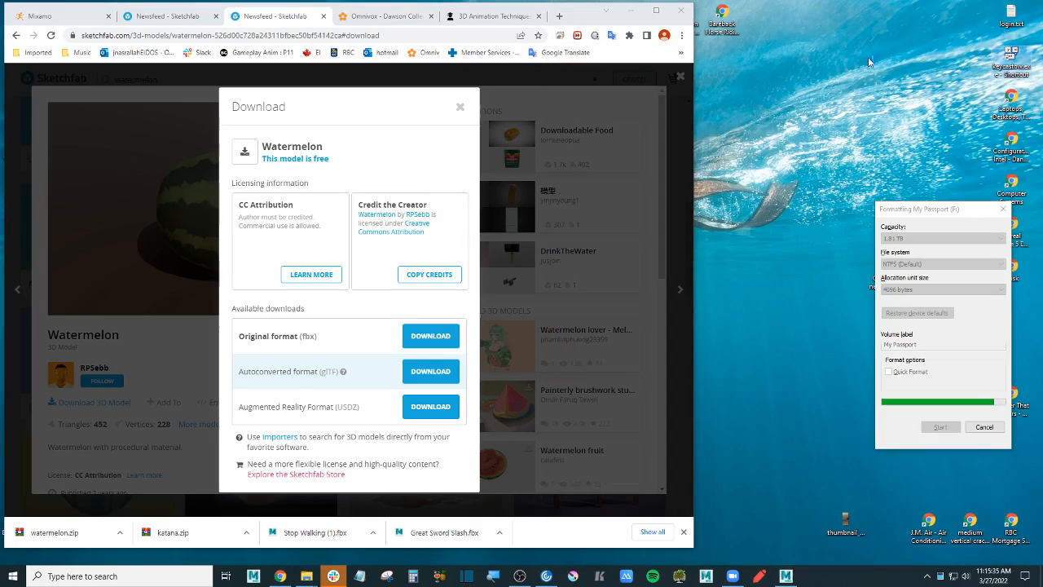
pyautogui.click(795, 124)
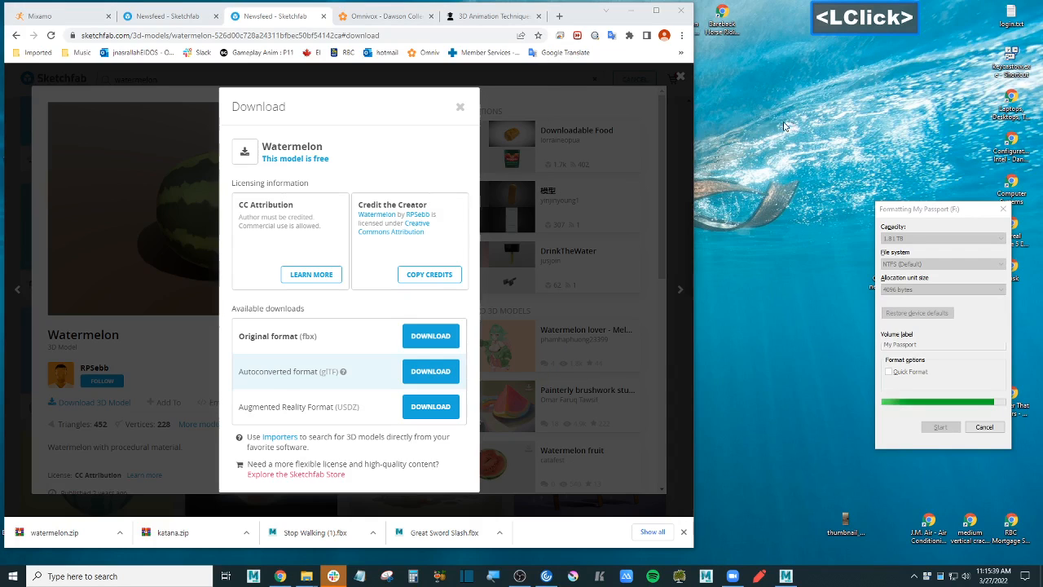
pyautogui.click(786, 576)
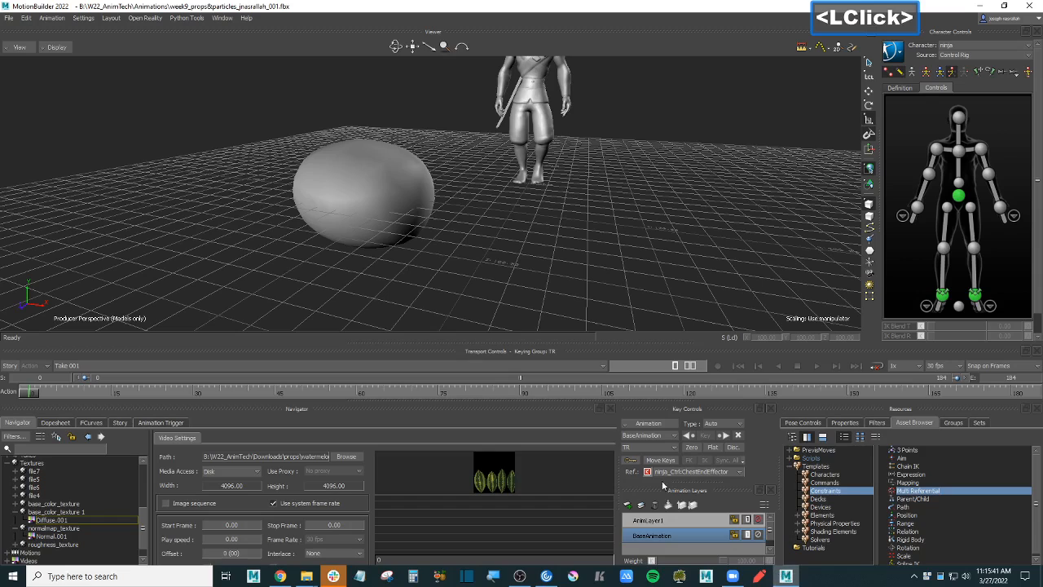
# - Compare viewer shading modes 3, 4 and 5, ending on textured display
pyautogui.click(558, 257)
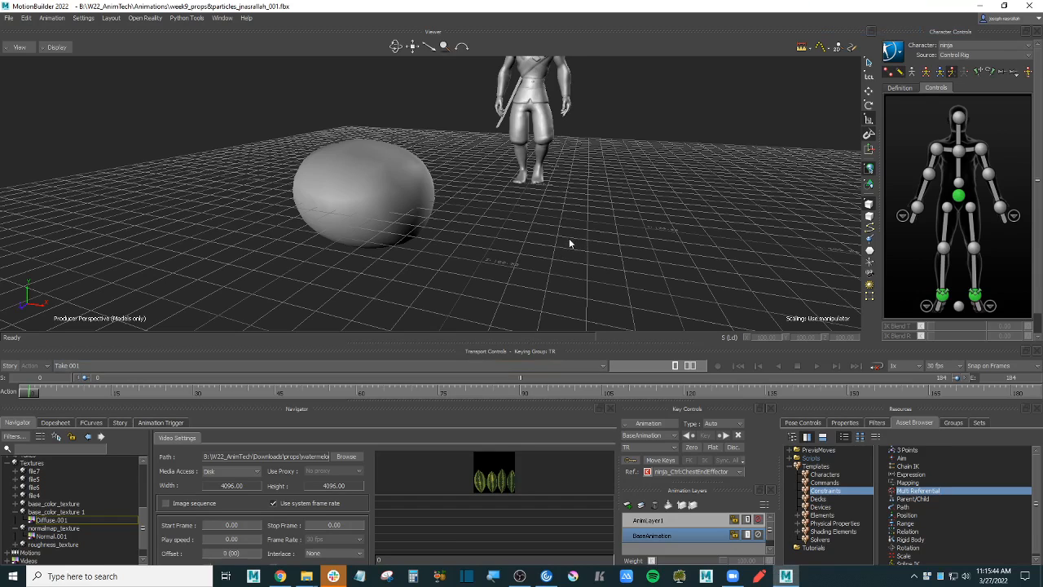
pyautogui.click(570, 235)
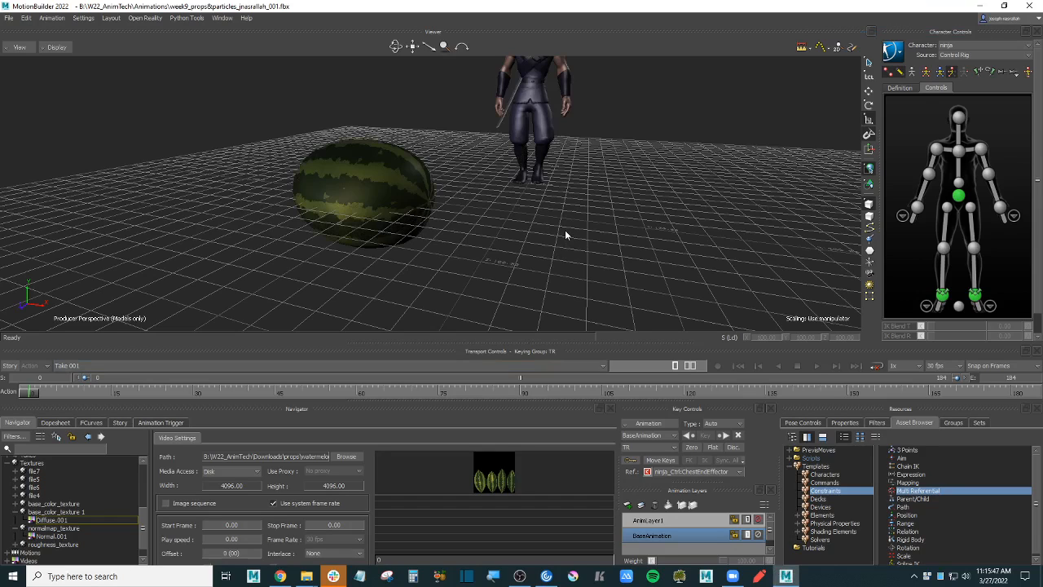
pyautogui.press('3')
pyautogui.press('4')
pyautogui.press('5')
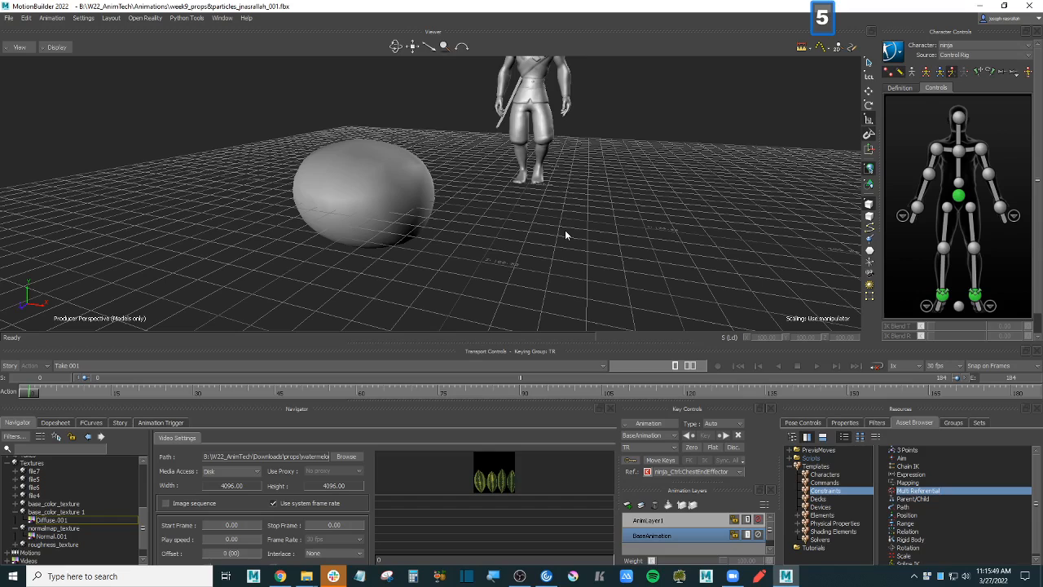
pyautogui.press('4')
# - Settle on textured shading mode 4, orbit around and select the striped watermelon
pyautogui.click(554, 229)
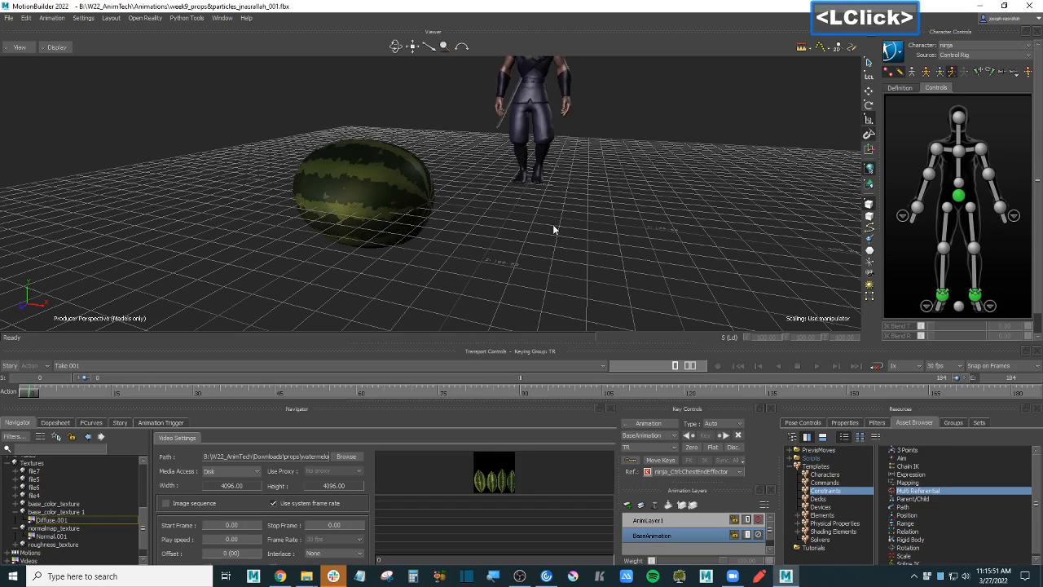
pyautogui.press('4')
pyautogui.press('5')
pyautogui.press('4')
pyautogui.press('5')
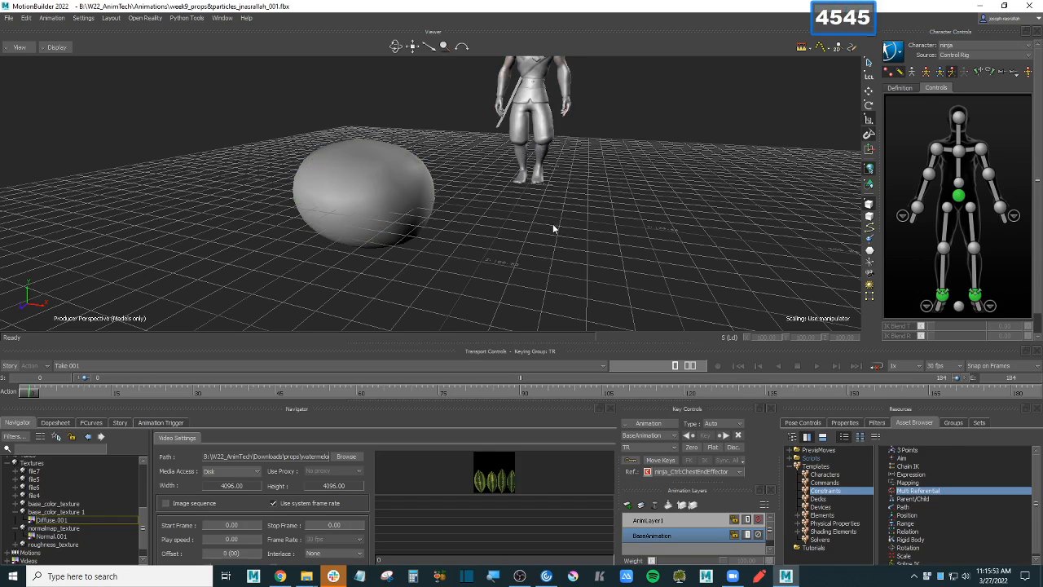
pyautogui.press('4')
pyautogui.click(552, 228)
pyautogui.keyDown('ctrl'); pyautogui.keyDown('shift'); pyautogui.moveTo(505, 204); pyautogui.dragTo(582, 251); pyautogui.keyUp('shift'); pyautogui.keyUp('ctrl')
pyautogui.click(424, 208)
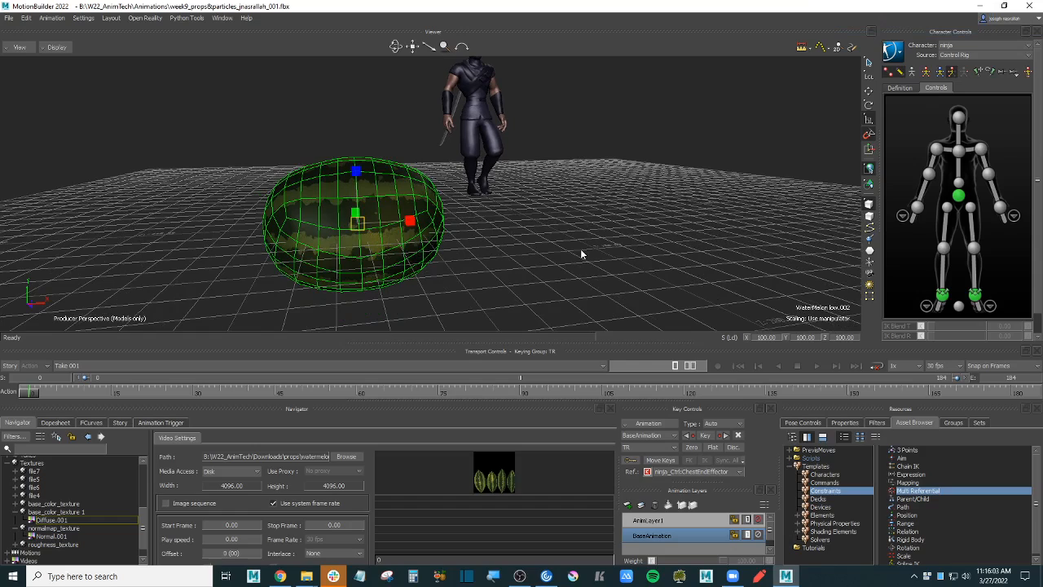
# - Scrub the ninja animation to about frame 154 and reframe the whole ninja
pyautogui.keyDown('ctrl'); pyautogui.moveTo(551, 256); pyautogui.dragTo(530, 234); pyautogui.keyUp('ctrl')
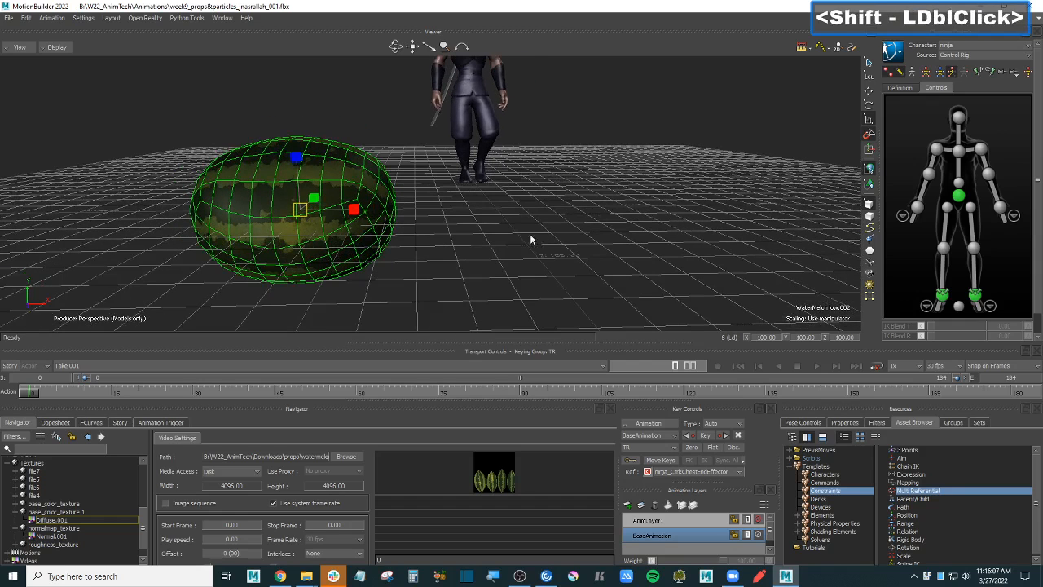
pyautogui.keyDown('ctrl'); pyautogui.click(544, 393); pyautogui.keyUp('ctrl')
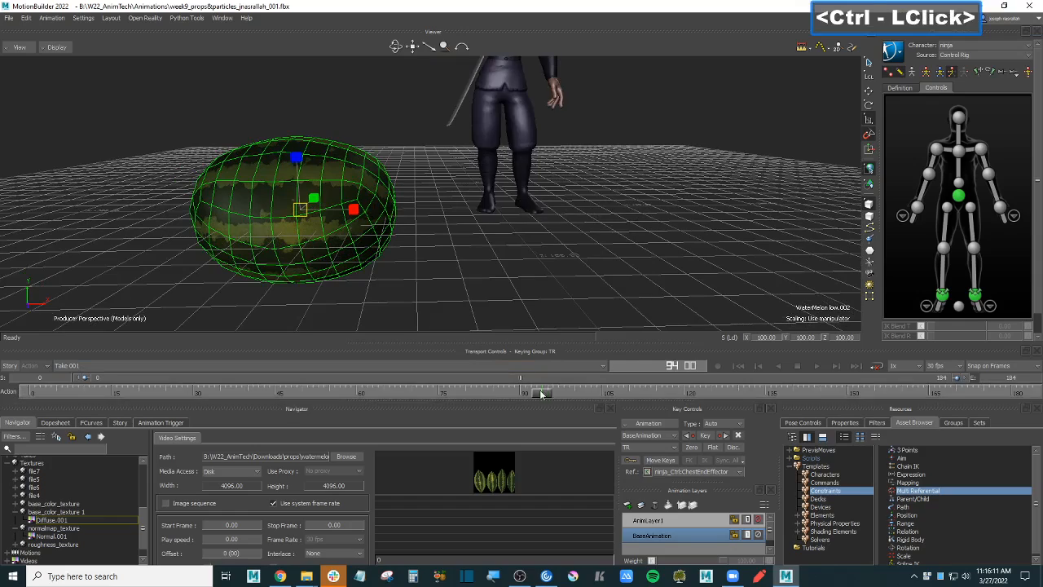
pyautogui.moveTo(554, 394); pyautogui.dragTo(875, 393)
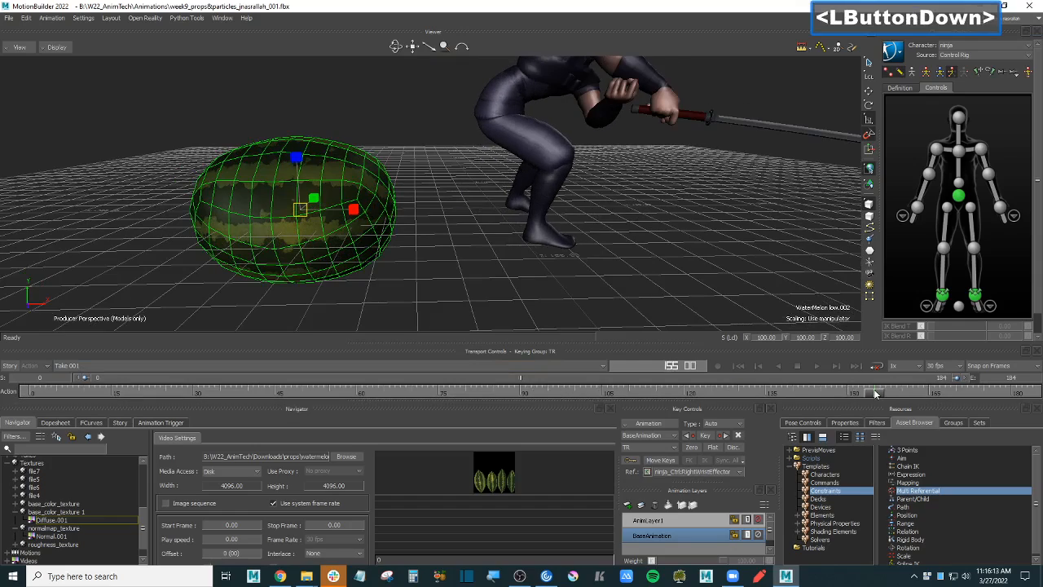
pyautogui.keyDown('shift'); pyautogui.moveTo(714, 199); pyautogui.dragTo(577, 209); pyautogui.keyUp('shift')
pyautogui.keyDown('ctrl'); pyautogui.moveTo(577, 208); pyautogui.dragTo(608, 234); pyautogui.keyUp('ctrl')
pyautogui.keyDown('shift'); pyautogui.moveTo(380, 247); pyautogui.dragTo(445, 237); pyautogui.keyUp('shift')
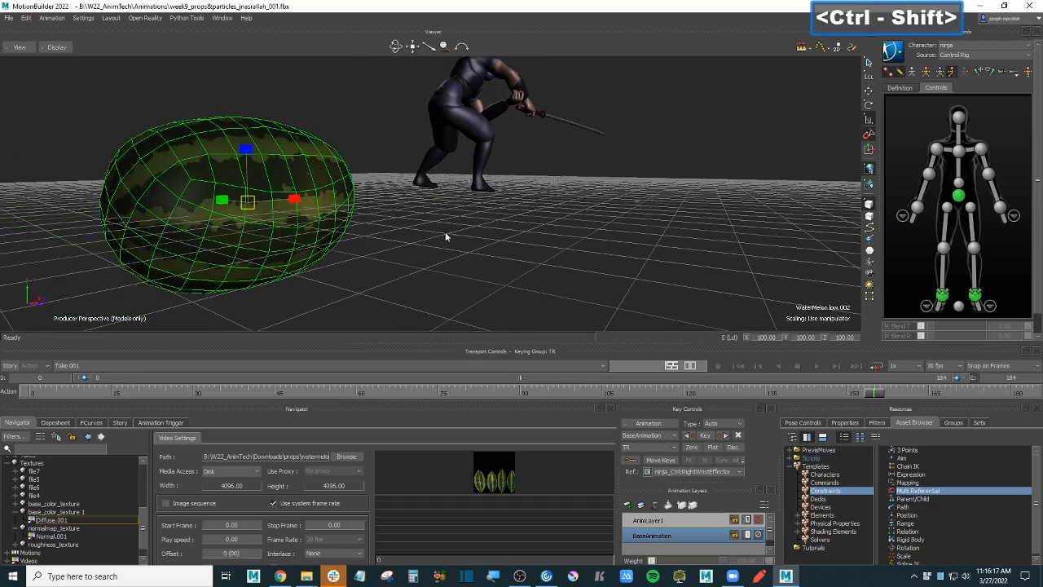
# - Move the watermelon below-right of the ninja and lift it off the ground
pyautogui.press('t')
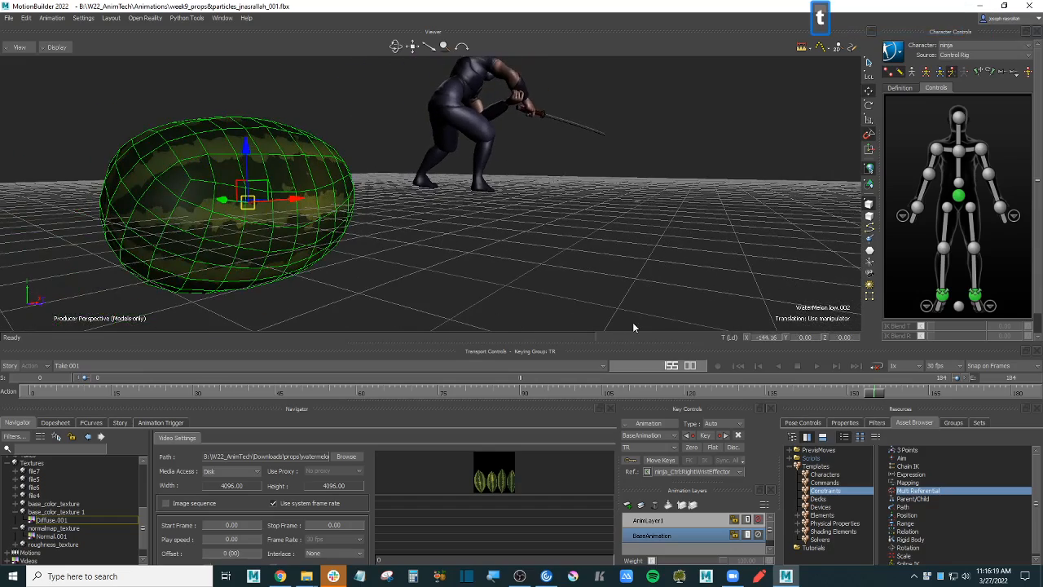
pyautogui.moveTo(870, 393)
pyautogui.mouseDown()
pyautogui.moveTo(891, 392)
pyautogui.moveTo(878, 393)
pyautogui.mouseUp()
pyautogui.keyDown('ctrl'); pyautogui.keyDown('shift'); pyautogui.moveTo(630, 200); pyautogui.dragTo(605, 188); pyautogui.keyUp('shift'); pyautogui.keyUp('ctrl')
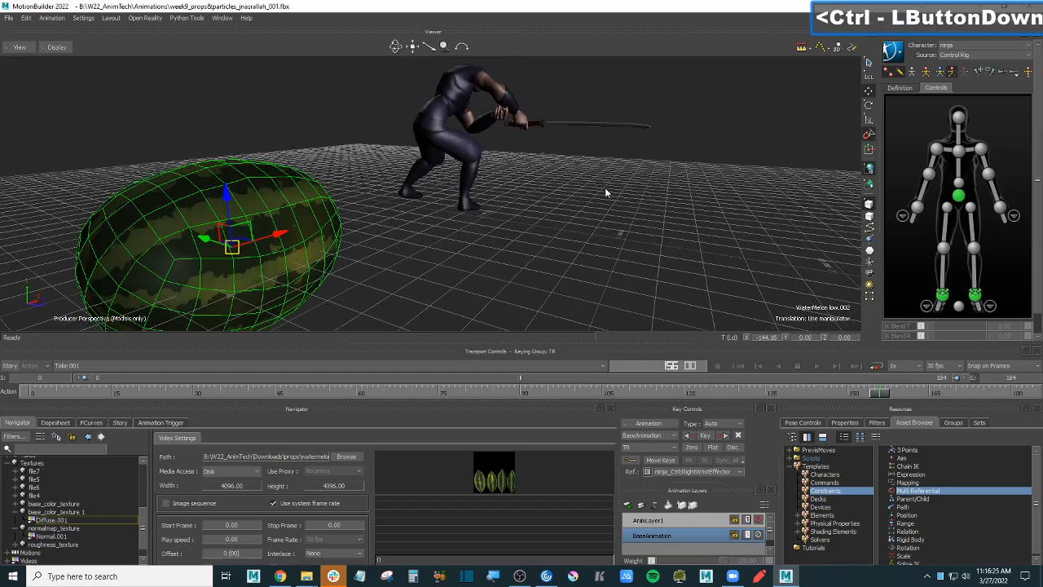
pyautogui.moveTo(880, 394); pyautogui.dragTo(879, 394)
pyautogui.moveTo(627, 185)
pyautogui.keyDown('ctrl'); pyautogui.mouseDown()
pyautogui.moveTo(501, 191)
pyautogui.moveTo(622, 187)
pyautogui.mouseUp(); pyautogui.keyUp('ctrl')
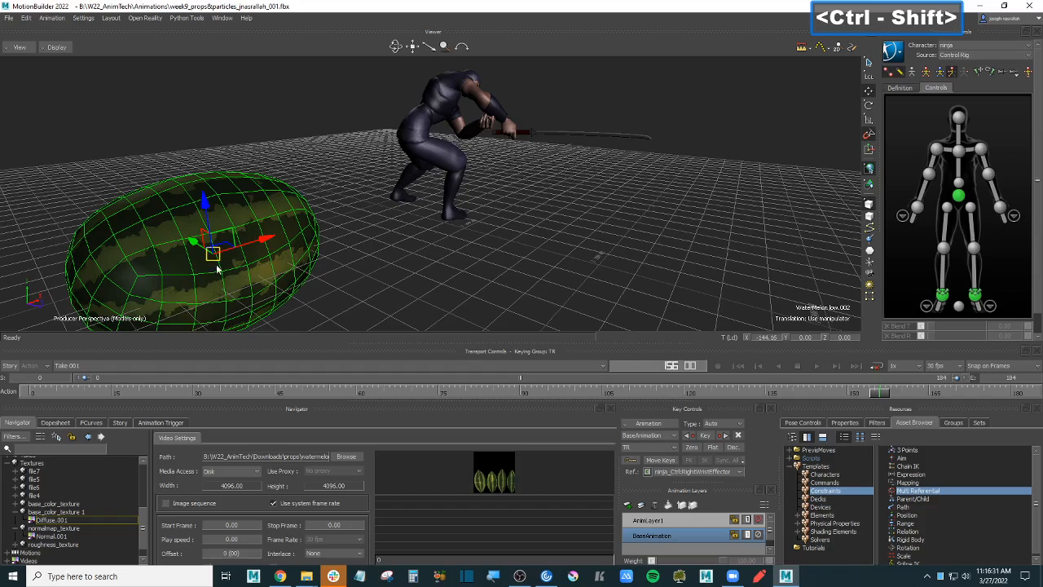
pyautogui.keyDown('ctrl'); pyautogui.keyDown('shift'); pyautogui.moveTo(444, 239); pyautogui.dragTo(394, 311); pyautogui.keyUp('shift'); pyautogui.keyUp('ctrl')
pyautogui.moveTo(498, 229)
pyautogui.keyDown('ctrl'); pyautogui.keyDown('shift'); pyautogui.mouseDown()
pyautogui.moveTo(493, 259)
pyautogui.moveTo(454, 252)
pyautogui.moveTo(513, 242)
pyautogui.mouseUp(); pyautogui.keyUp('shift'); pyautogui.keyUp('ctrl')
pyautogui.moveTo(348, 180); pyautogui.dragTo(501, 300)
pyautogui.keyDown('ctrl'); pyautogui.keyDown('shift'); pyautogui.moveTo(507, 292); pyautogui.dragTo(649, 228); pyautogui.keyUp('shift'); pyautogui.keyUp('ctrl')
pyautogui.moveTo(650, 228)
pyautogui.keyDown('shift'); pyautogui.mouseDown()
pyautogui.moveTo(646, 246)
pyautogui.moveTo(658, 237)
pyautogui.mouseUp(); pyautogui.keyUp('shift')
pyautogui.moveTo(531, 191); pyautogui.dragTo(532, 167)
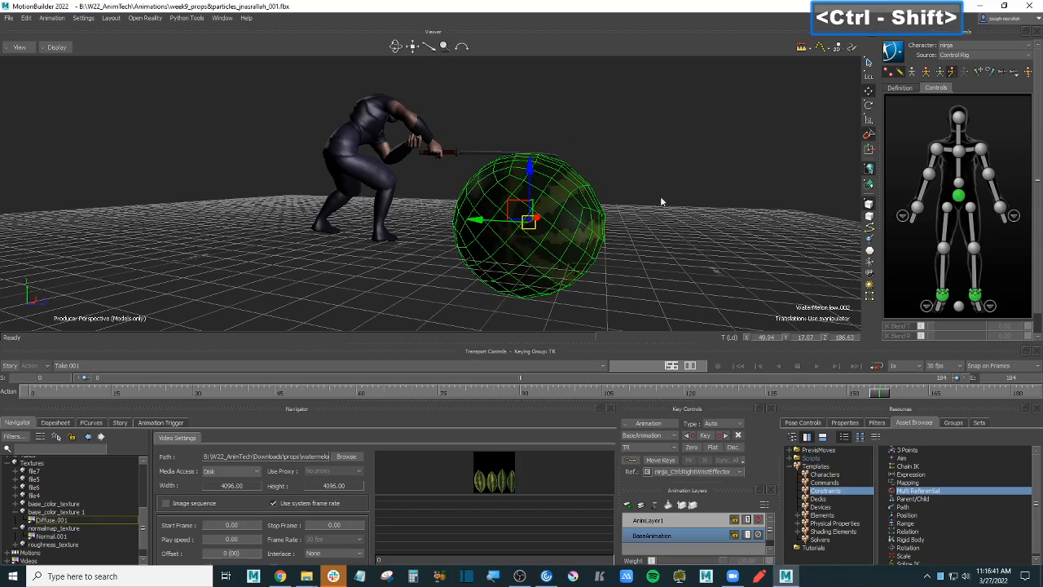
pyautogui.keyDown('ctrl'); pyautogui.keyDown('shift'); pyautogui.moveTo(660, 195); pyautogui.dragTo(621, 207); pyautogui.keyUp('shift'); pyautogui.keyUp('ctrl')
# - Scale the watermelon uniformly down to about 45.05 on all axes
pyautogui.press('s')
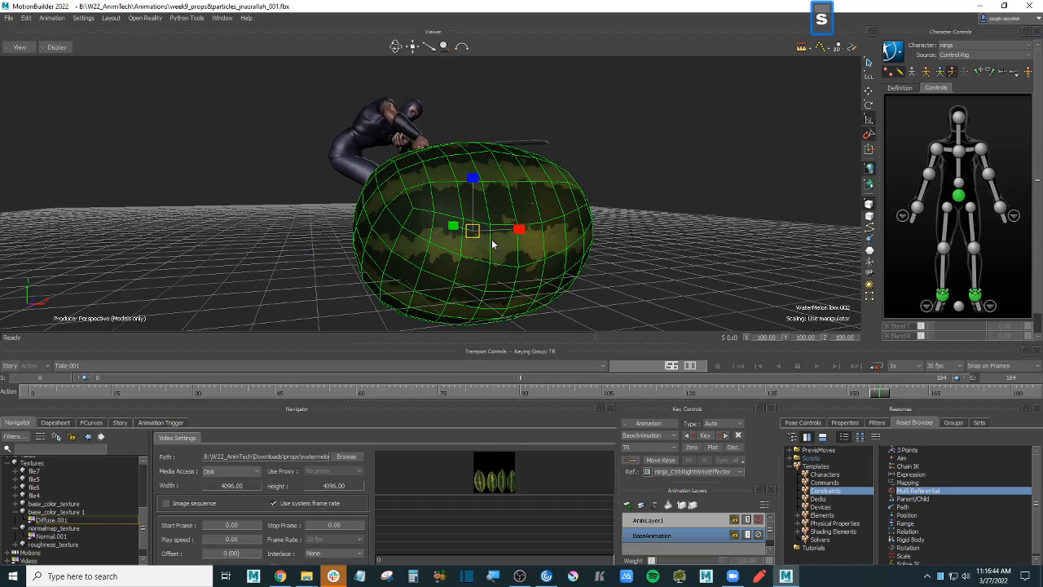
pyautogui.moveTo(492, 239); pyautogui.dragTo(412, 320)
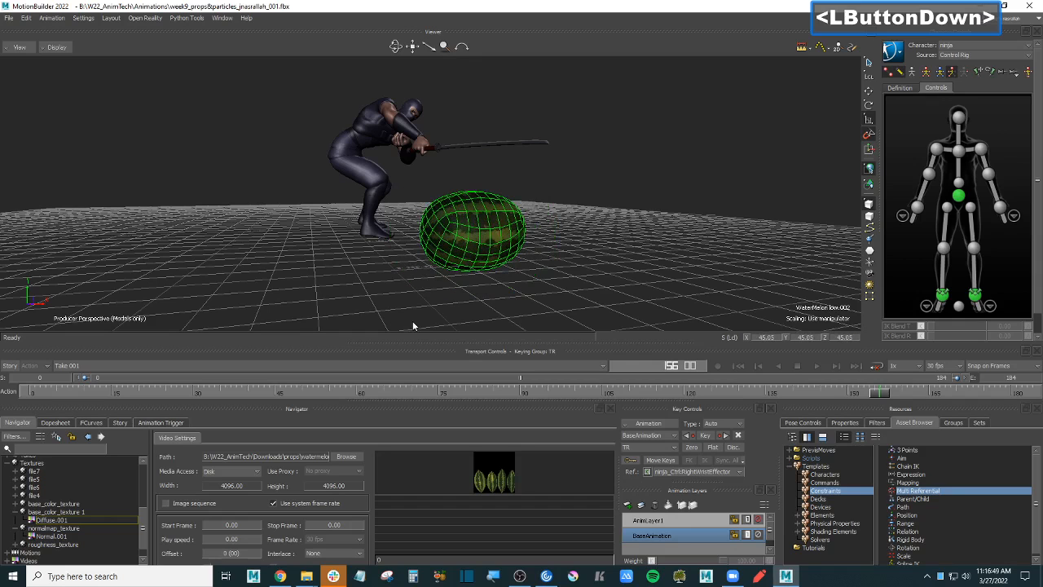
pyautogui.keyDown('ctrl'); pyautogui.keyDown('shift'); pyautogui.moveTo(628, 228); pyautogui.dragTo(605, 217); pyautogui.keyUp('shift'); pyautogui.keyUp('ctrl')
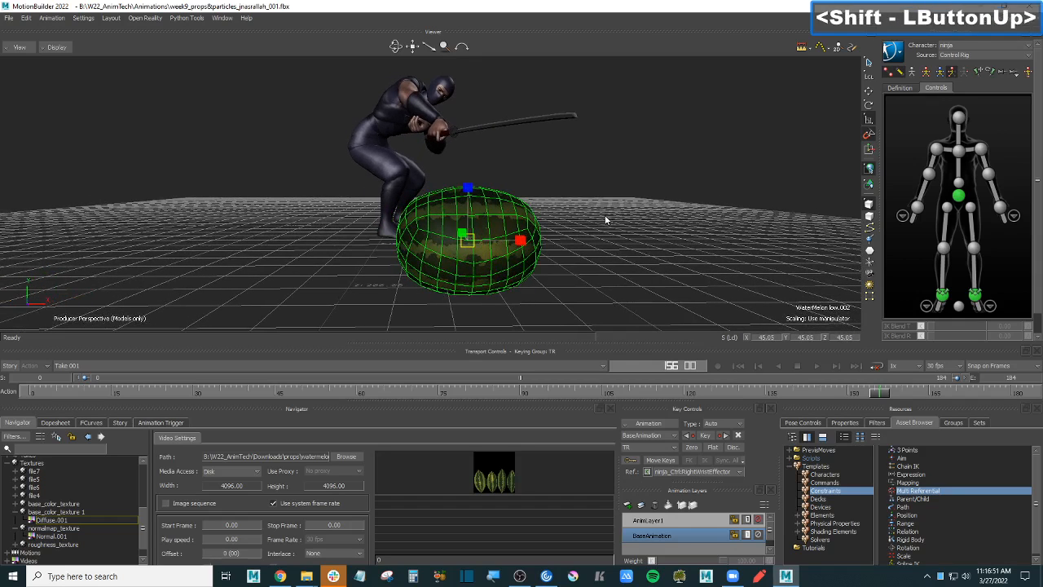
# - Rotate the watermelon 90° on Z so it stands upright
pyautogui.press('e')
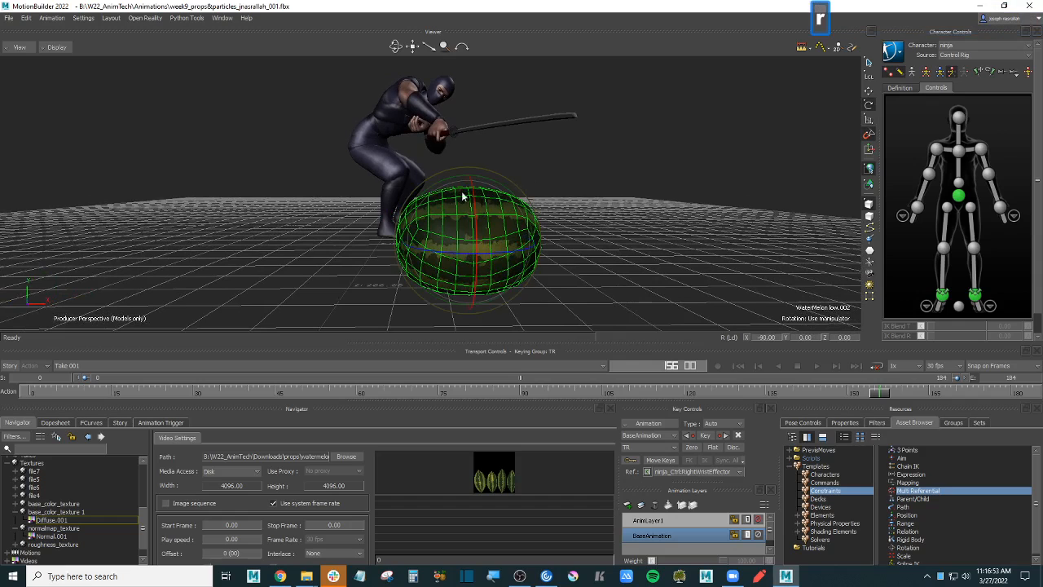
pyautogui.moveTo(449, 180); pyautogui.dragTo(407, 206)
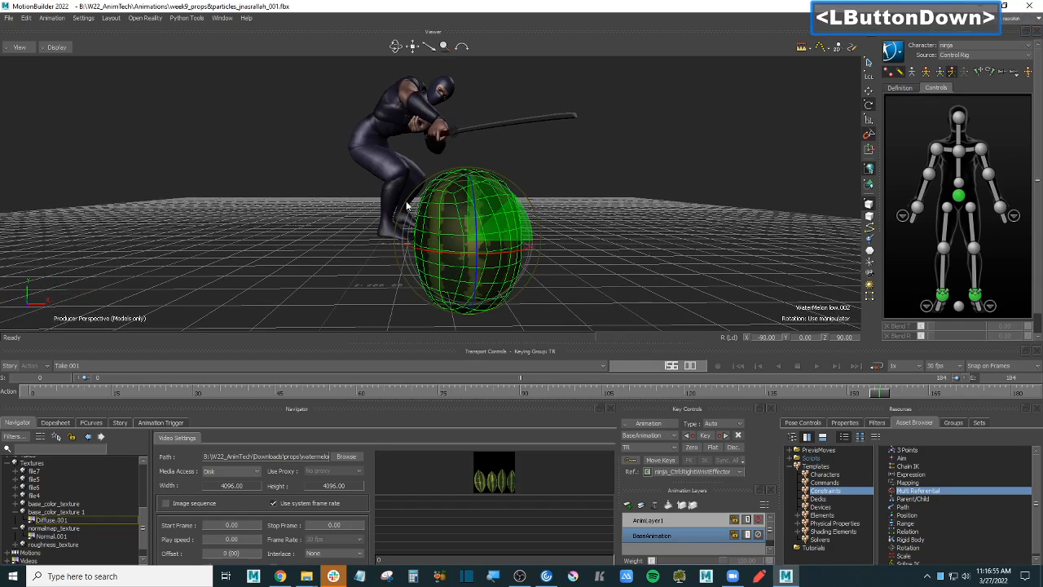
pyautogui.keyDown('ctrl'); pyautogui.keyDown('shift'); pyautogui.moveTo(593, 223); pyautogui.dragTo(687, 212); pyautogui.keyUp('shift'); pyautogui.keyUp('ctrl')
pyautogui.keyDown('ctrl'); pyautogui.moveTo(688, 211); pyautogui.dragTo(703, 219); pyautogui.keyUp('ctrl')
# - Raise the watermelon to Y 30, placing it at 49.94, 30.00, 186.63 beneath the katana
pyautogui.press('t')
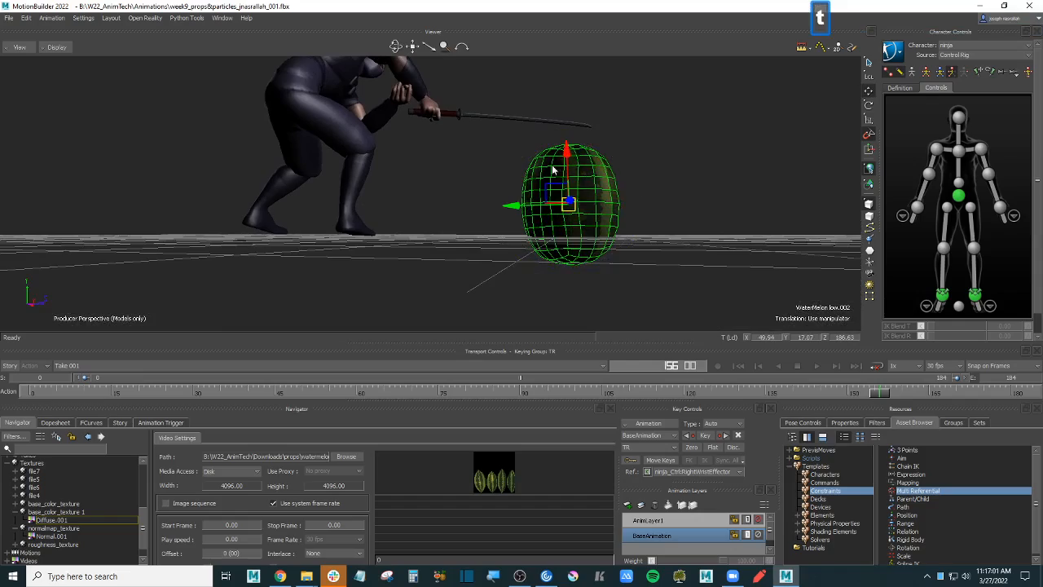
pyautogui.moveTo(571, 153); pyautogui.dragTo(575, 131)
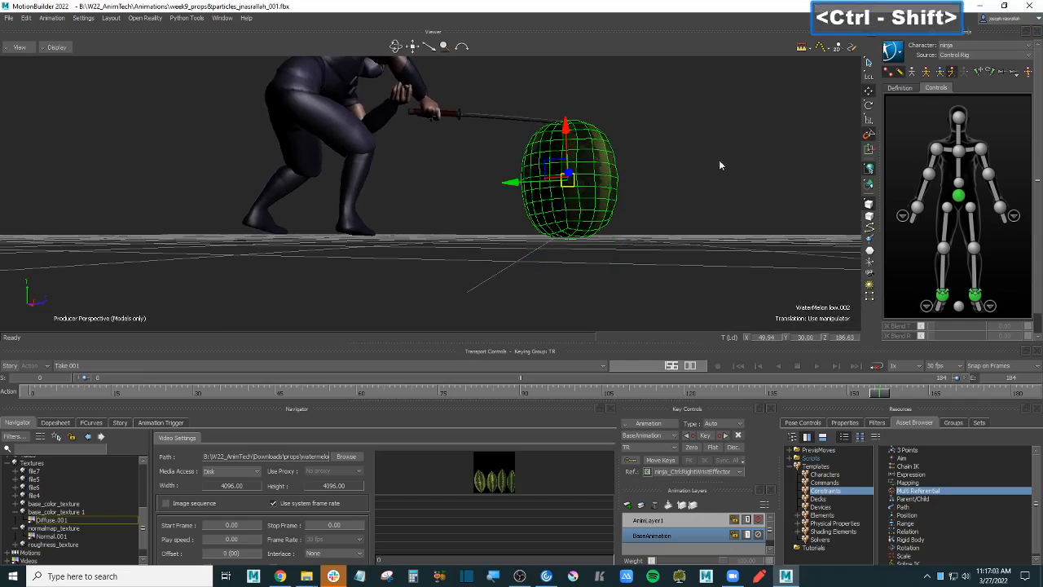
pyautogui.keyDown('ctrl'); pyautogui.keyDown('shift'); pyautogui.moveTo(719, 160); pyautogui.dragTo(657, 192); pyautogui.keyUp('shift'); pyautogui.keyUp('ctrl')
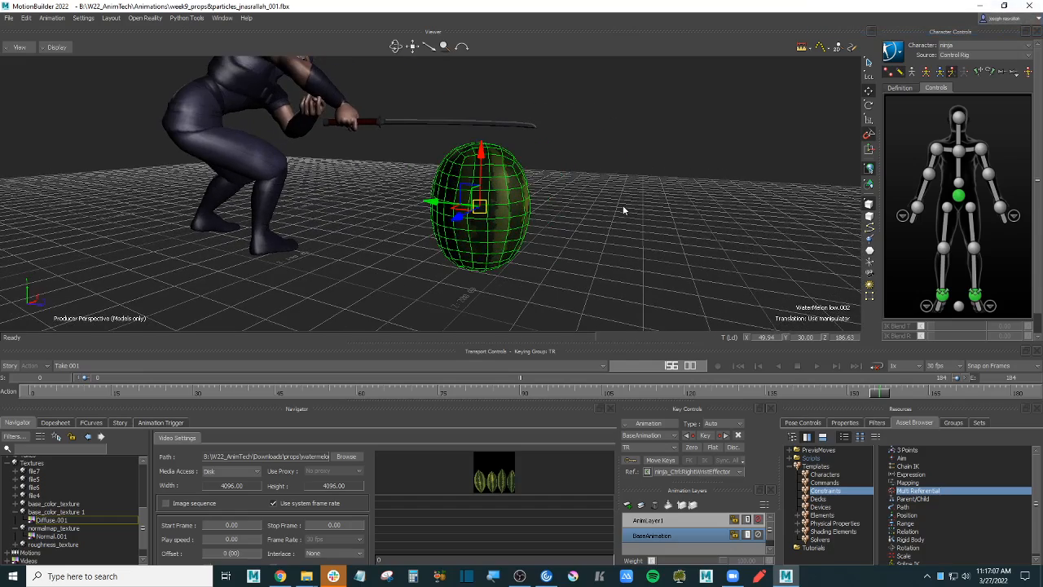
pyautogui.keyDown('ctrl'); pyautogui.keyDown('shift'); pyautogui.moveTo(623, 211); pyautogui.dragTo(614, 187); pyautogui.keyUp('shift'); pyautogui.keyUp('ctrl')
pyautogui.click(601, 183)
pyautogui.click(467, 171)
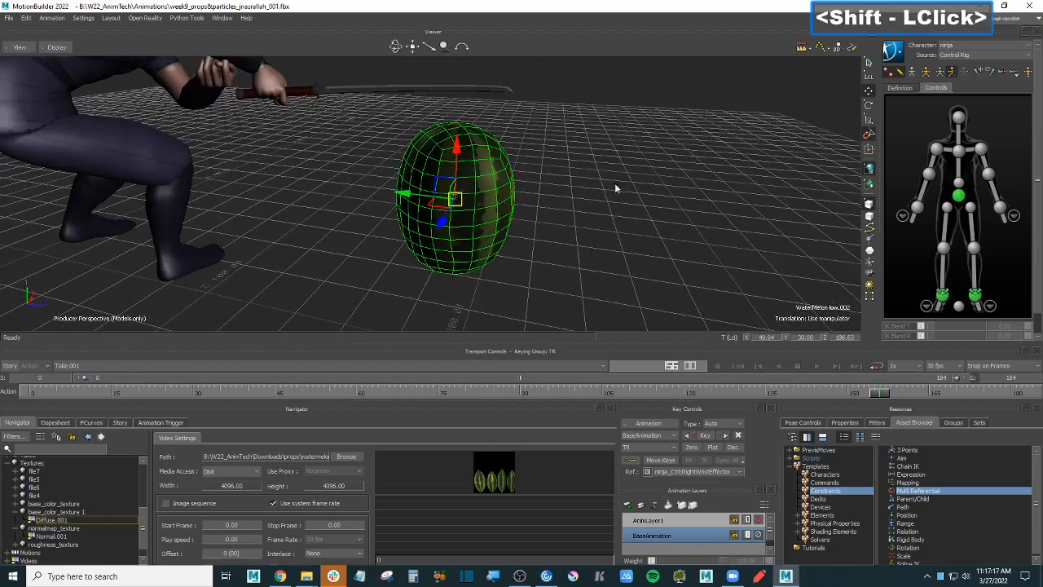
pyautogui.click(653, 240)
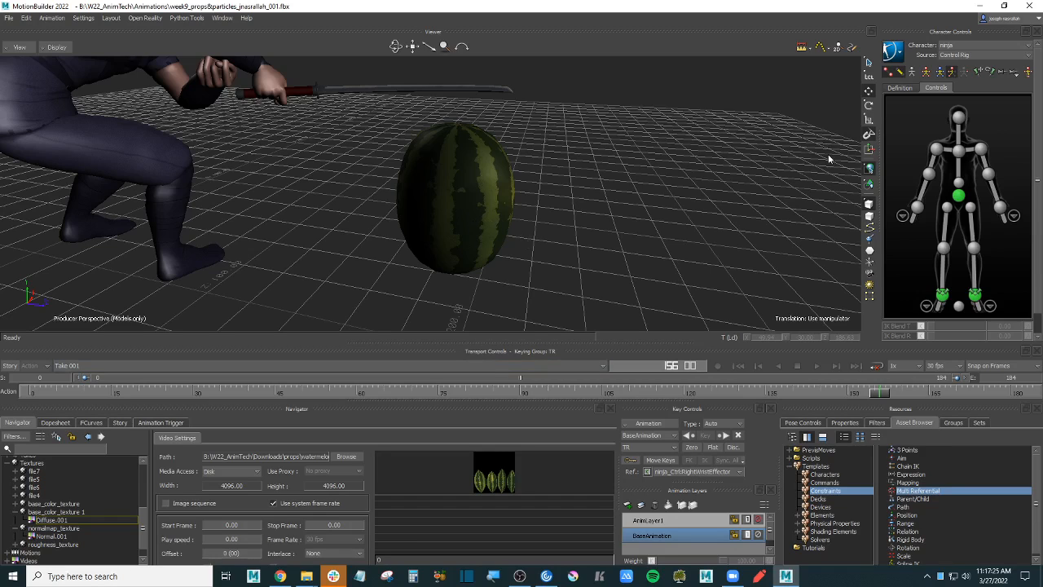
# - Drag a Null from the Elements templates into the scene beside the watermelon
pyautogui.click(505, 176)
pyautogui.click(632, 187)
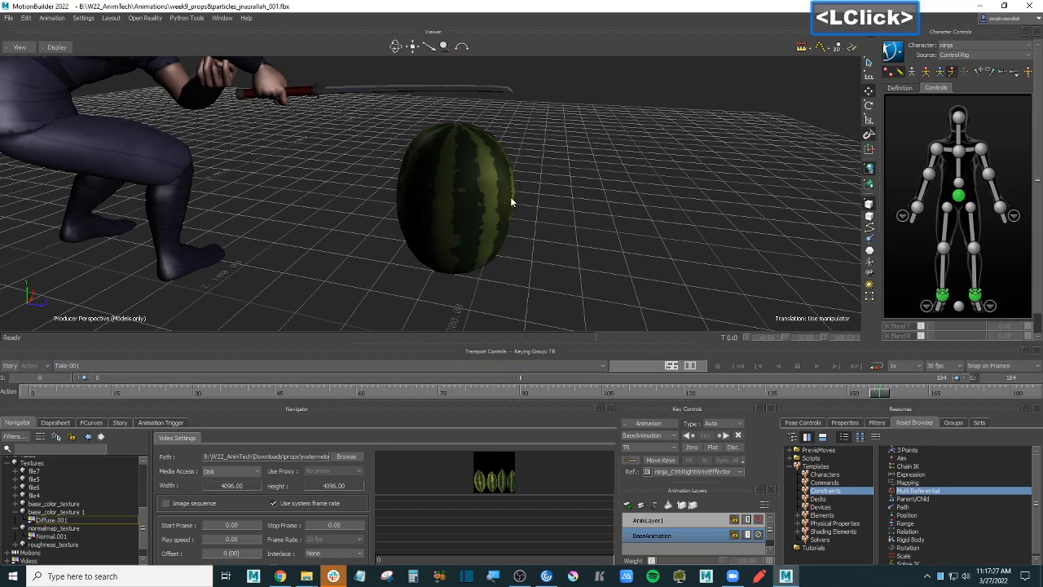
pyautogui.click(823, 514)
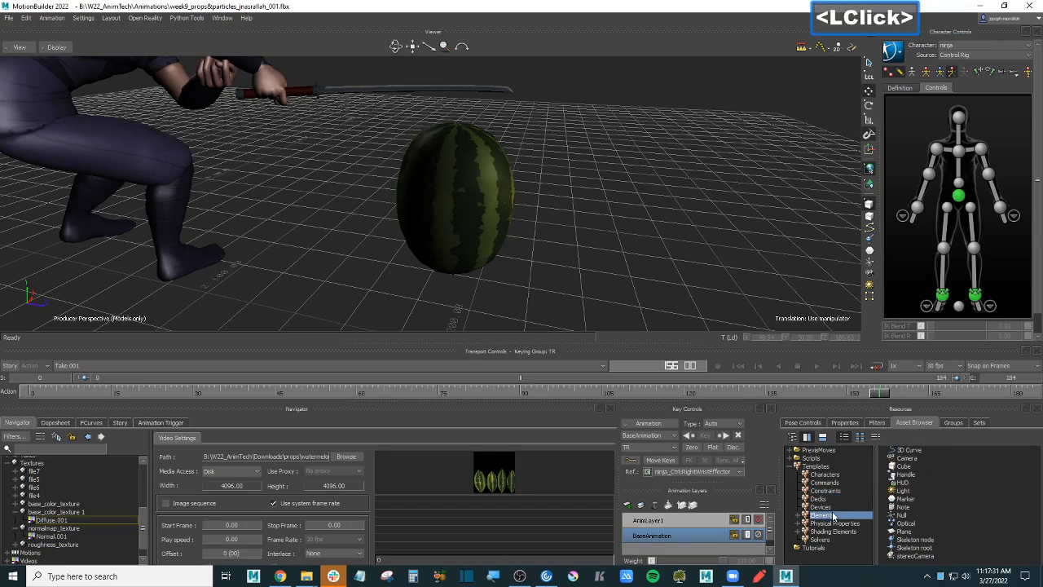
pyautogui.click(913, 500)
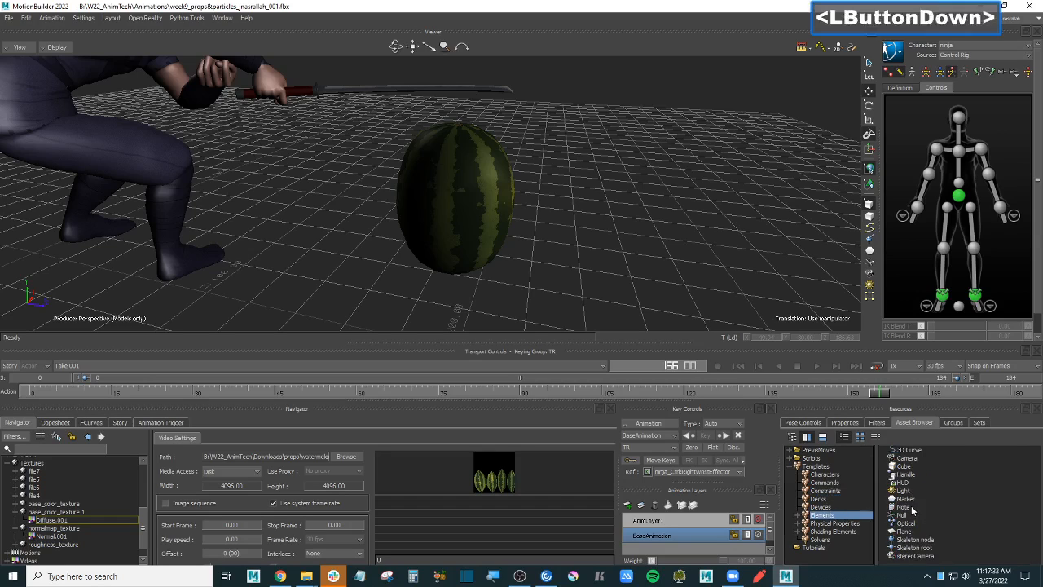
pyautogui.moveTo(903, 515); pyautogui.dragTo(586, 196)
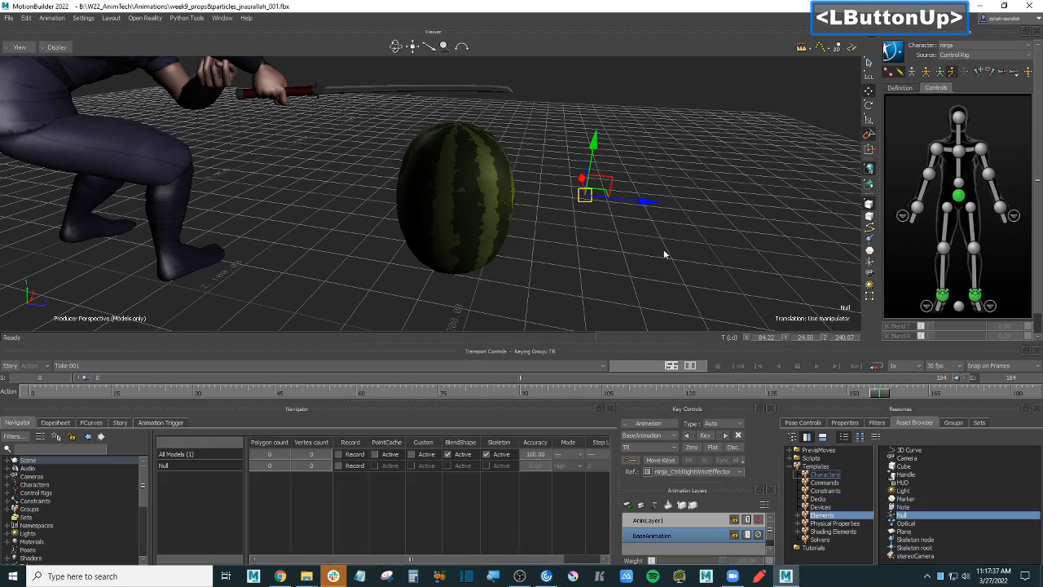
pyautogui.hotkey('ctrl', 'a')
pyautogui.moveTo(648, 249)
pyautogui.keyDown('ctrl'); pyautogui.mouseDown()
pyautogui.moveTo(661, 250)
pyautogui.moveTo(649, 249)
pyautogui.mouseUp(); pyautogui.keyUp('ctrl')
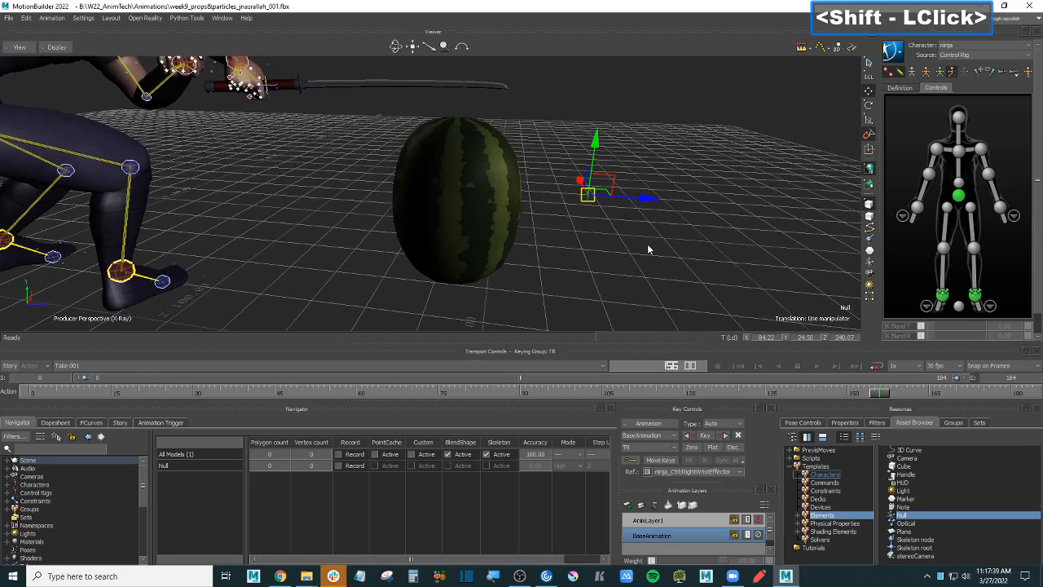
# - Enter 2222 as the Null's Size property
pyautogui.click(847, 424)
pyautogui.doubleClick(958, 512)
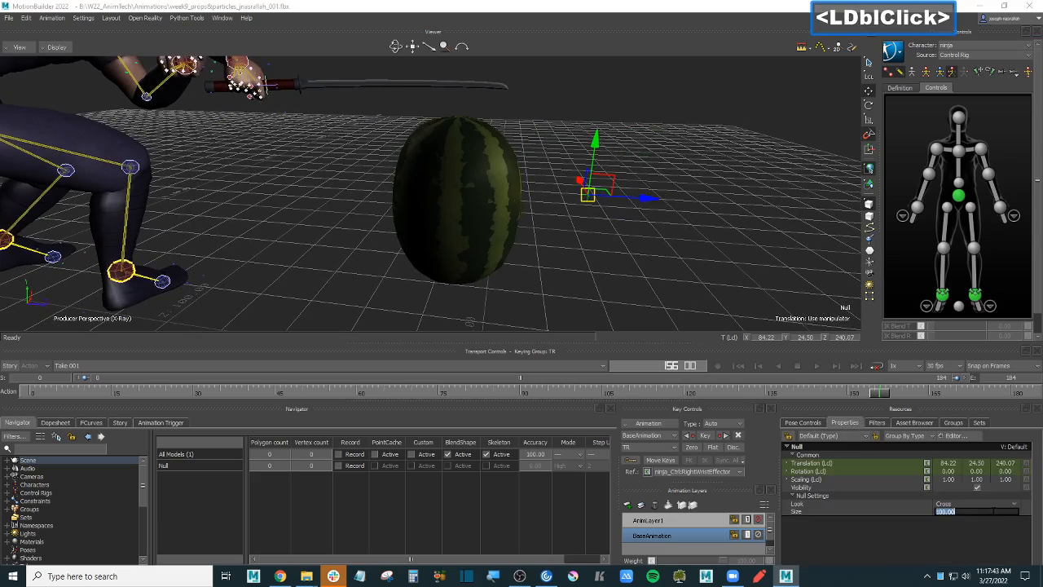
pyautogui.write('2222')
pyautogui.press('Return')
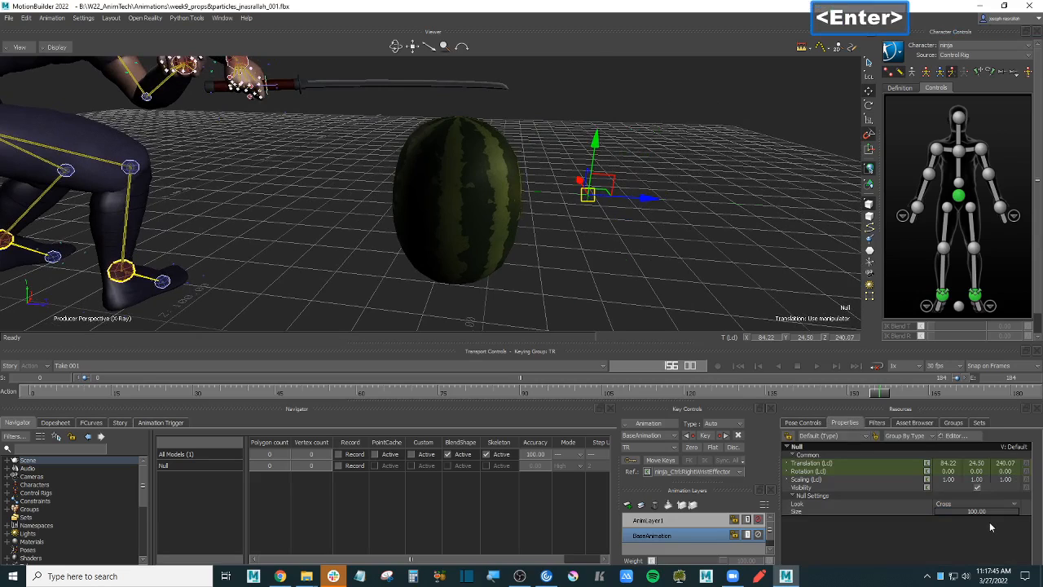
# - Align the Null to the watermelon's position and rotation with Align > All
pyautogui.keyDown('shift'); pyautogui.moveTo(707, 236); pyautogui.dragTo(698, 259); pyautogui.keyUp('shift')
pyautogui.click(549, 251)
pyautogui.keyDown('alt'); pyautogui.moveTo(554, 238); pyautogui.dragTo(487, 230); pyautogui.keyUp('alt')
pyautogui.moveTo(511, 232)
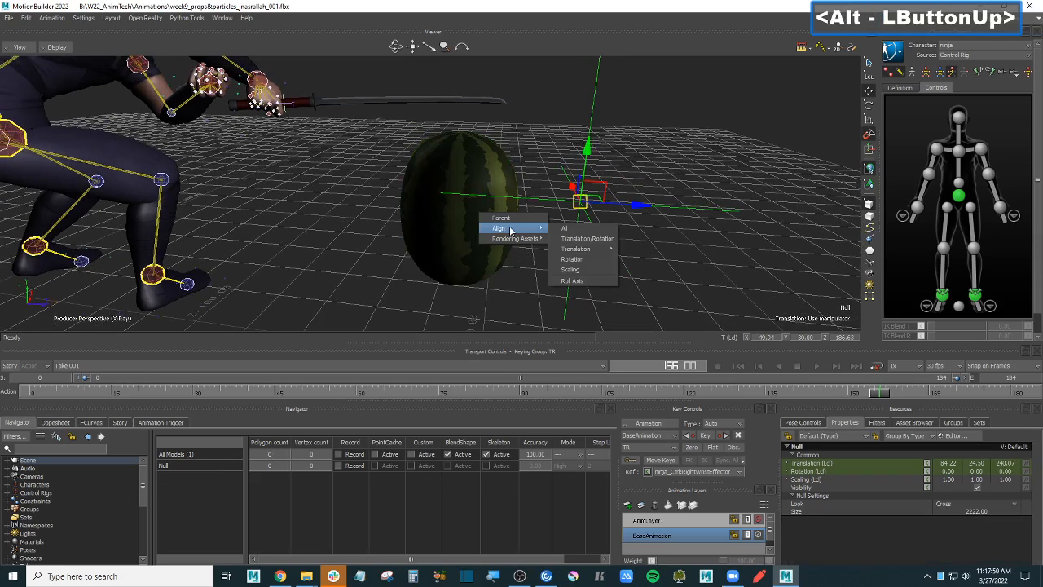
pyautogui.click(602, 241)
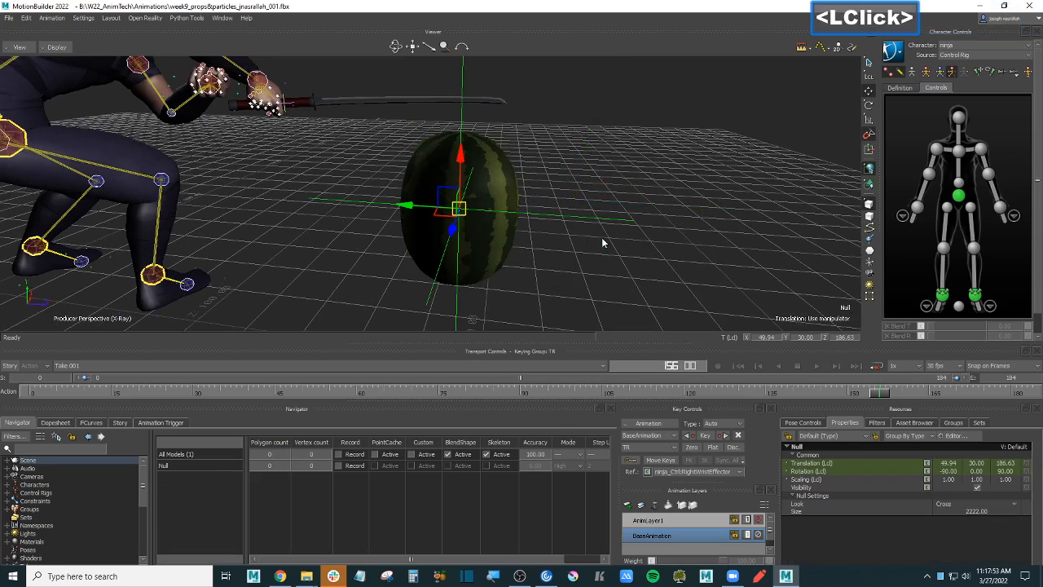
# - Make the watermelon a child of the Null and test-move the Null, undoing the move
pyautogui.click(500, 168)
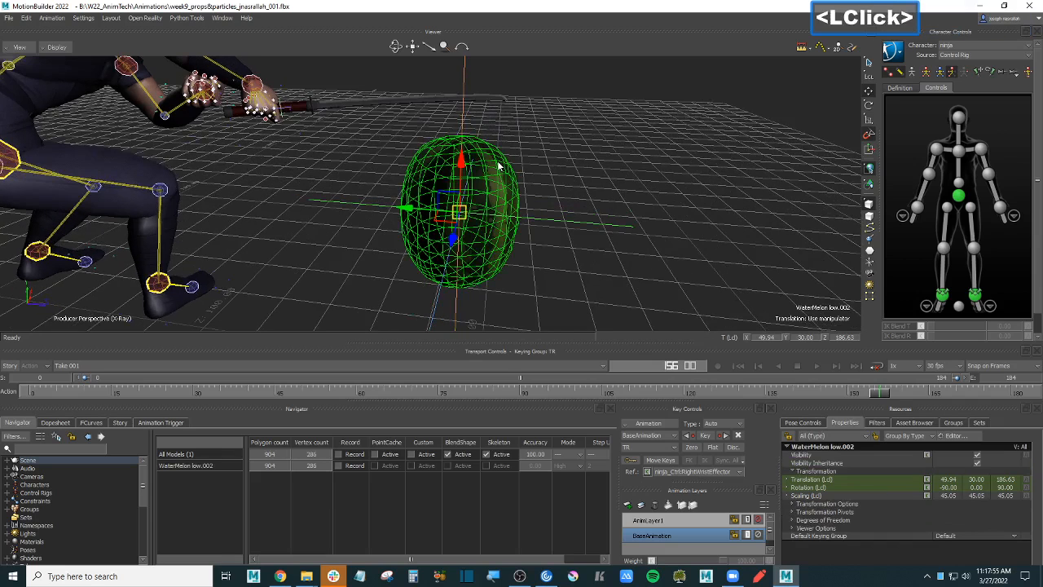
pyautogui.keyDown('alt'); pyautogui.click(594, 226); pyautogui.keyUp('alt')
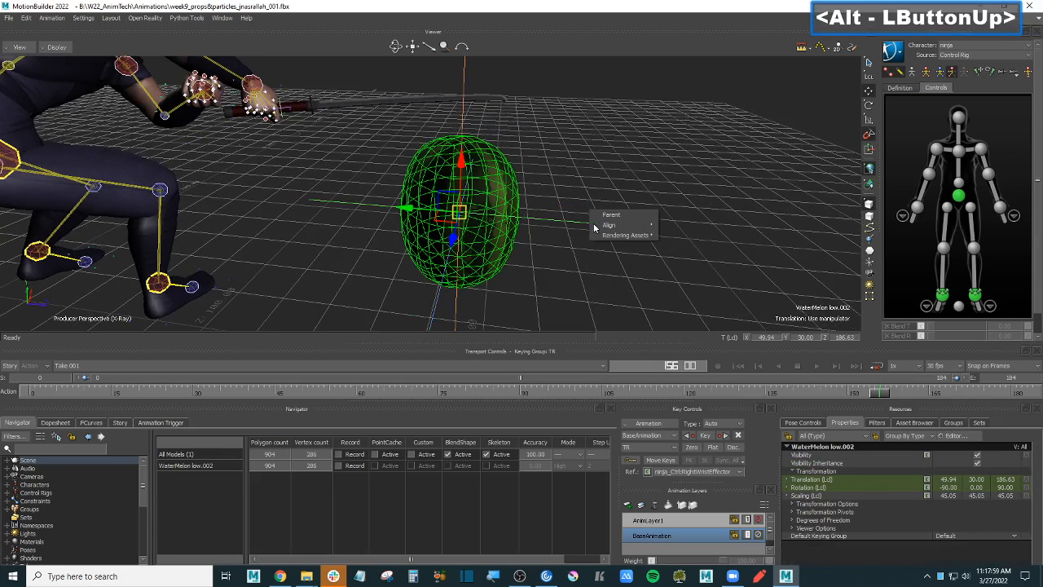
pyautogui.click(609, 223)
pyautogui.click(581, 221)
pyautogui.moveTo(461, 213); pyautogui.dragTo(499, 232)
pyautogui.hotkey('ctrl', 'z')
# - Zoom in around the watermelon and test-raise the Null, undoing the raise
pyautogui.keyDown('ctrl'); pyautogui.doubleClick(500, 231); pyautogui.keyUp('ctrl')
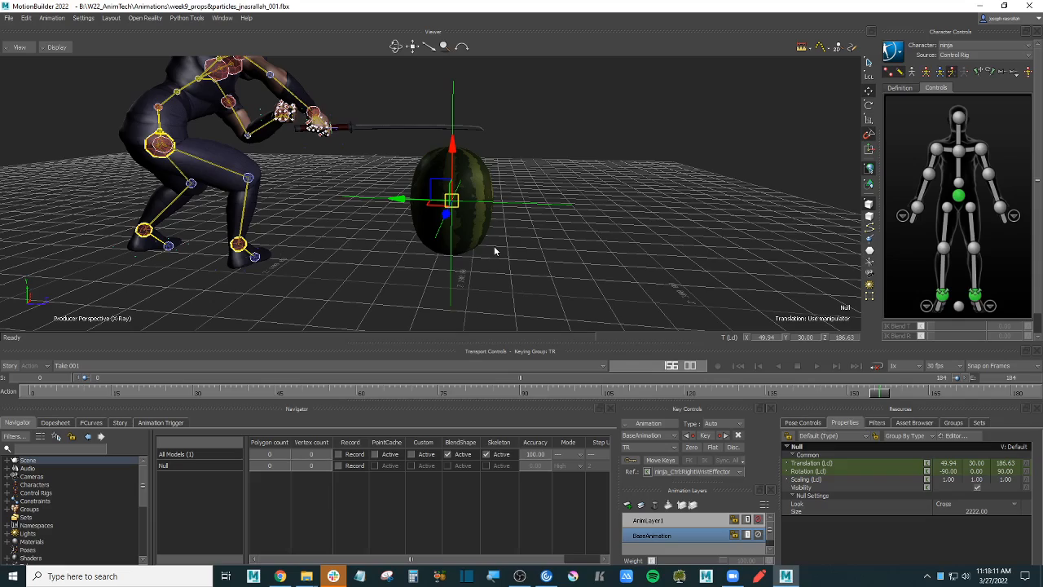
pyautogui.scroll(-2, 567, 198)
pyautogui.keyDown('ctrl'); pyautogui.moveTo(584, 189); pyautogui.dragTo(568, 219); pyautogui.keyUp('ctrl')
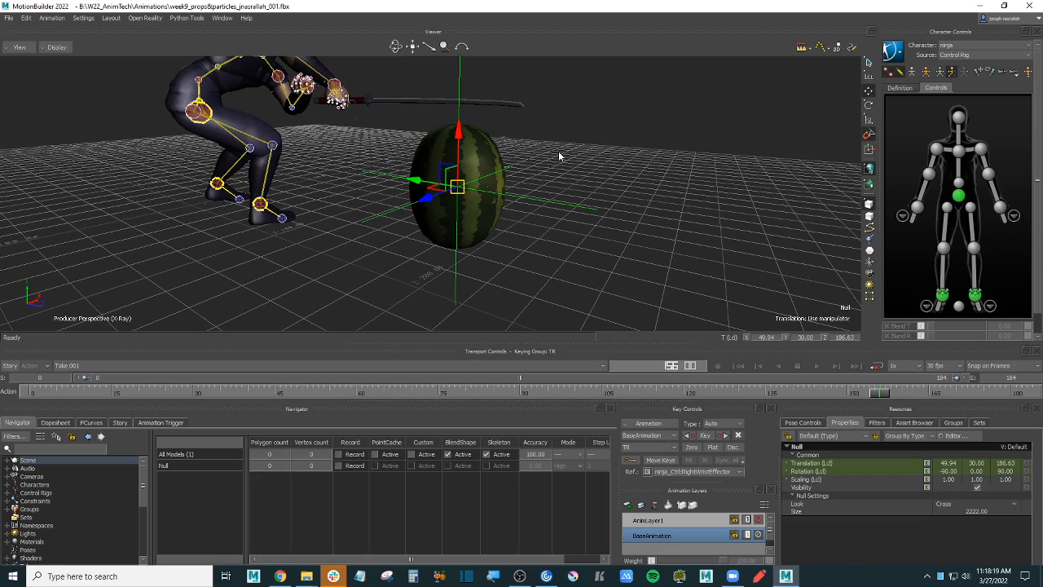
pyautogui.moveTo(460, 135)
pyautogui.mouseDown()
pyautogui.moveTo(458, 221)
pyautogui.moveTo(460, 121)
pyautogui.mouseUp()
pyautogui.hotkey('ctrl', 'z')
pyautogui.keyDown('ctrl'); pyautogui.moveTo(590, 155); pyautogui.dragTo(481, 121); pyautogui.keyUp('ctrl')
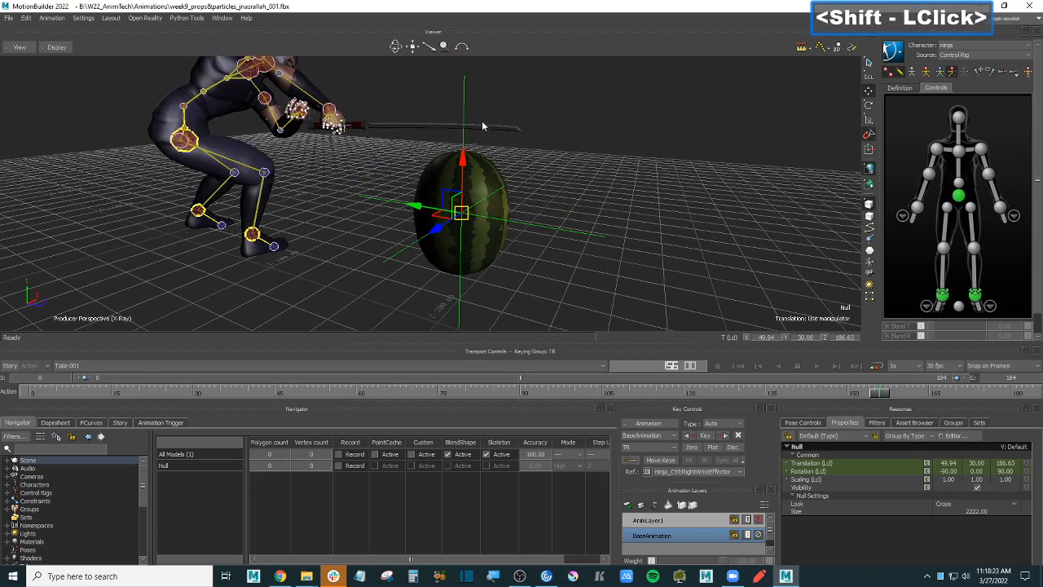
pyautogui.keyDown('shift'); pyautogui.moveTo(457, 208); pyautogui.dragTo(607, 200); pyautogui.keyUp('shift')
# - Return the viewer to X-ray display, check the Null, and reopen the element templates list
pyautogui.click(616, 198)
pyautogui.hotkey('ctrl', 'a')
pyautogui.hotkey('ctrl', 'a')
pyautogui.hotkey('ctrl', 'a')
pyautogui.click(570, 255)
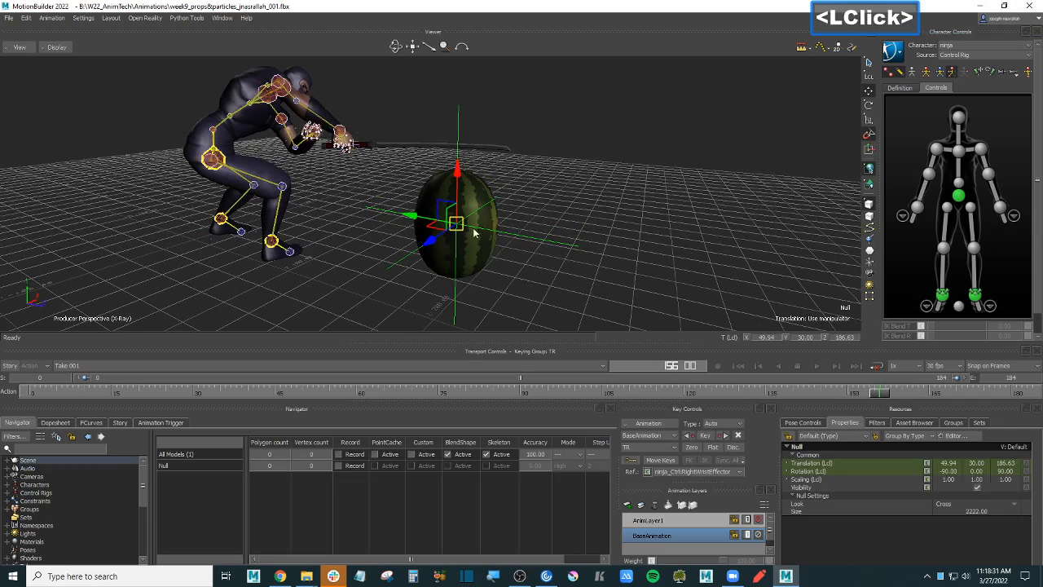
pyautogui.keyDown('ctrl'); pyautogui.moveTo(659, 220); pyautogui.dragTo(666, 209); pyautogui.keyUp('ctrl')
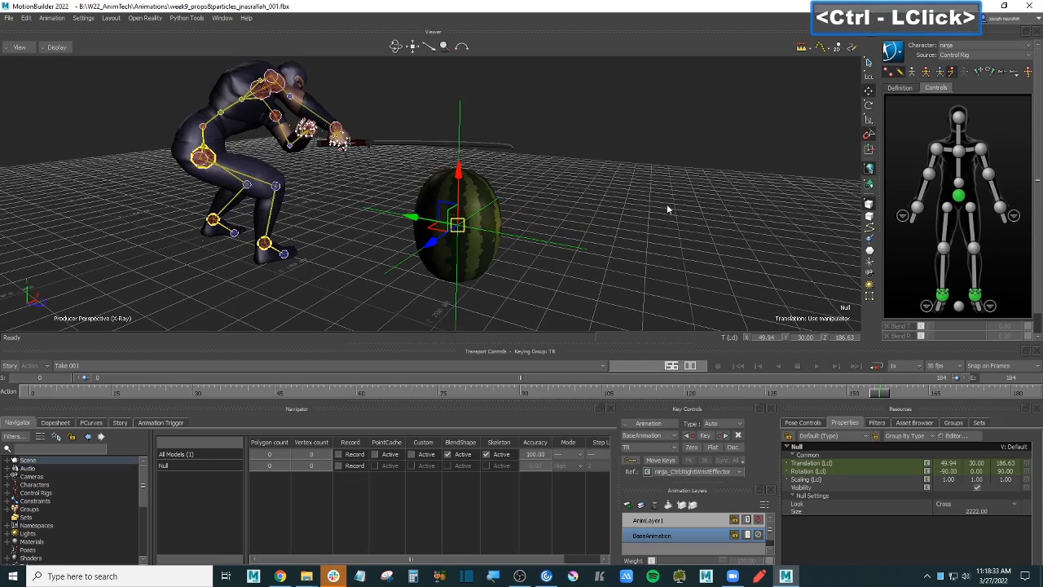
pyautogui.click(666, 210)
pyautogui.click(914, 422)
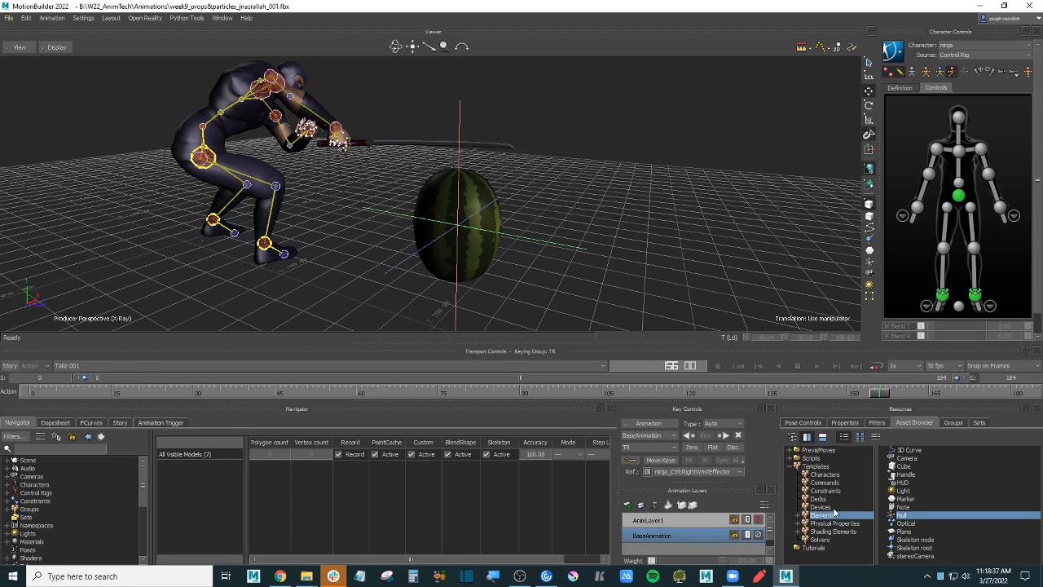
pyautogui.click(519, 576)
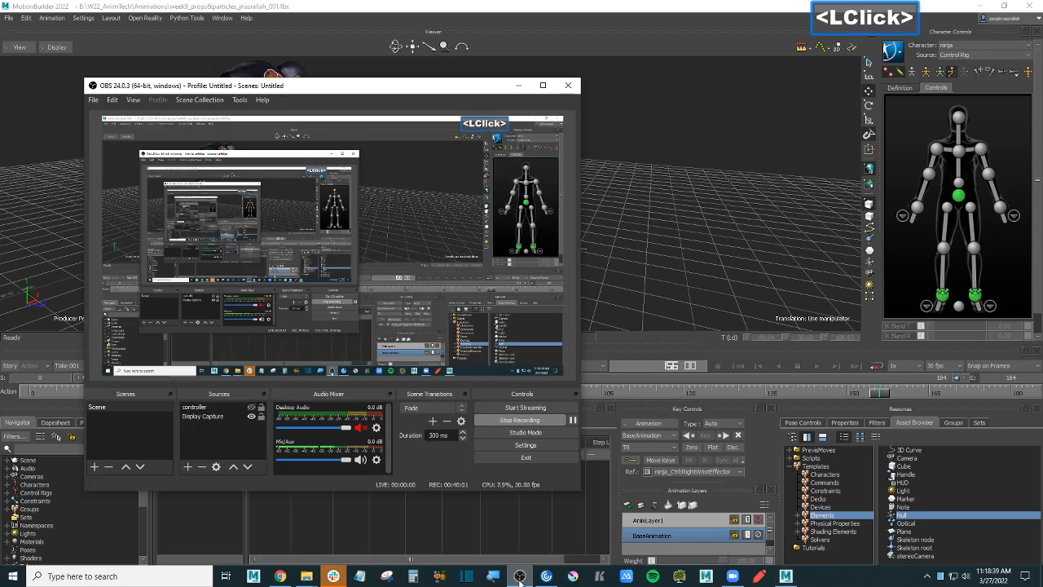
pyautogui.click(519, 576)
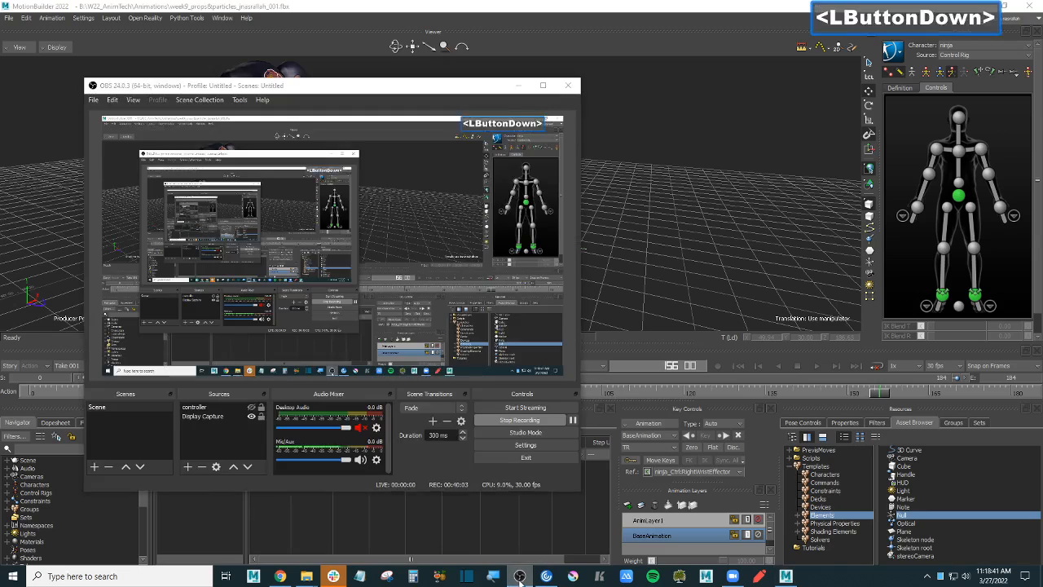
pyautogui.click(756, 317)
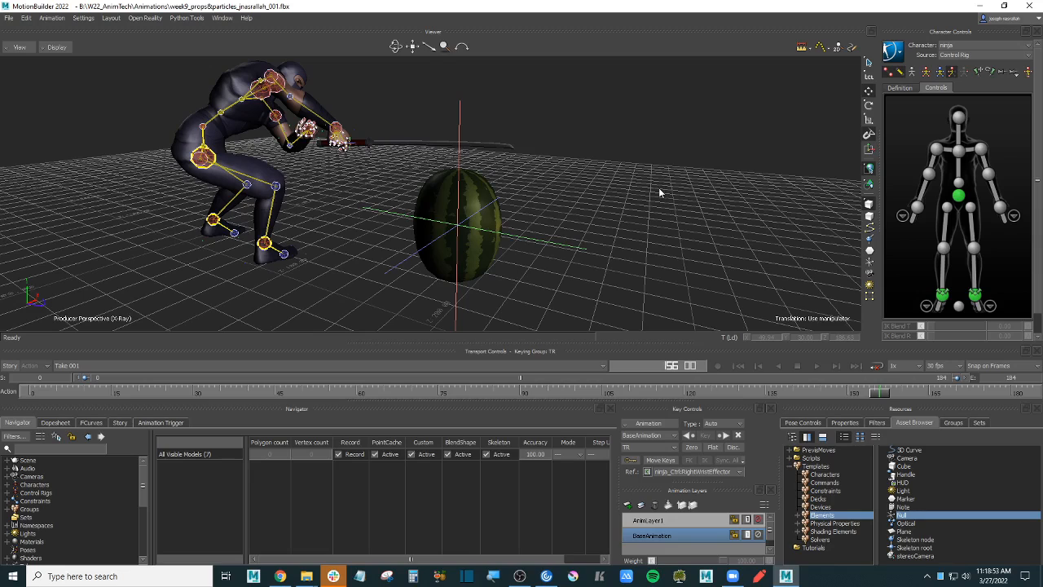
# - Add a Plane element and zero its translation and rotation at the origin
pyautogui.click(734, 253)
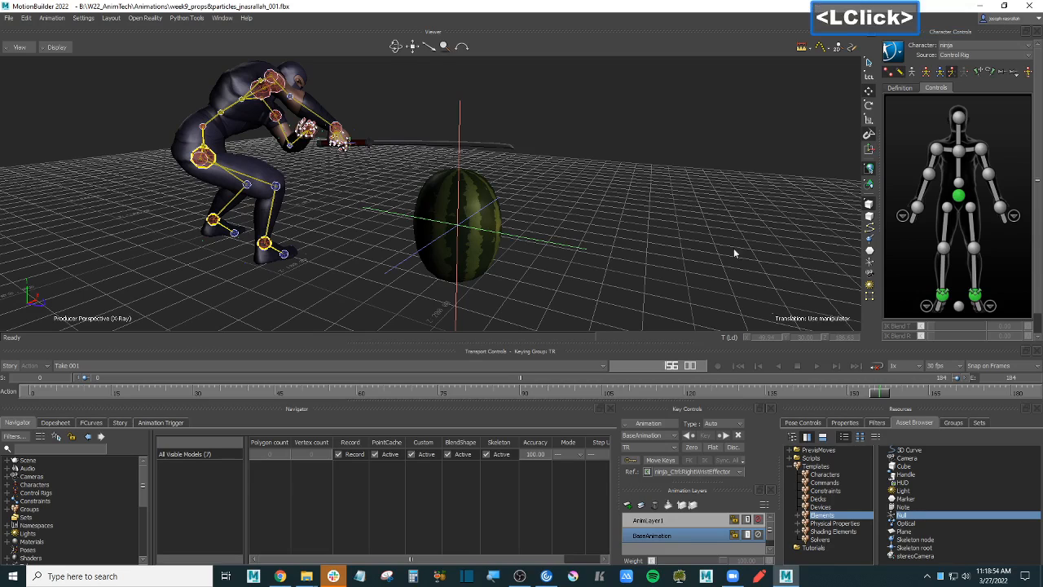
pyautogui.click(829, 504)
pyautogui.click(829, 516)
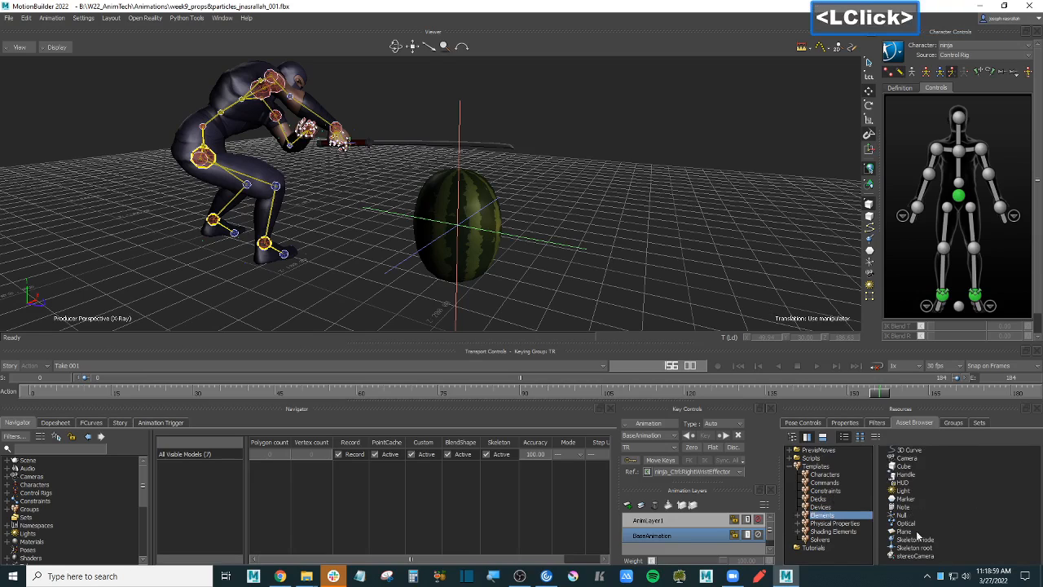
pyautogui.click(909, 534)
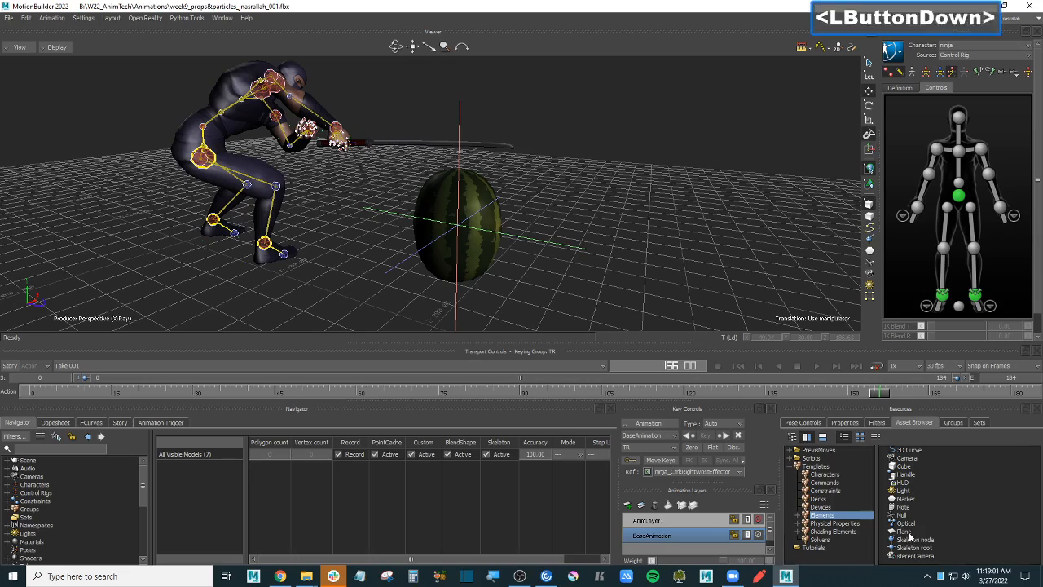
pyautogui.moveTo(910, 536); pyautogui.dragTo(553, 275)
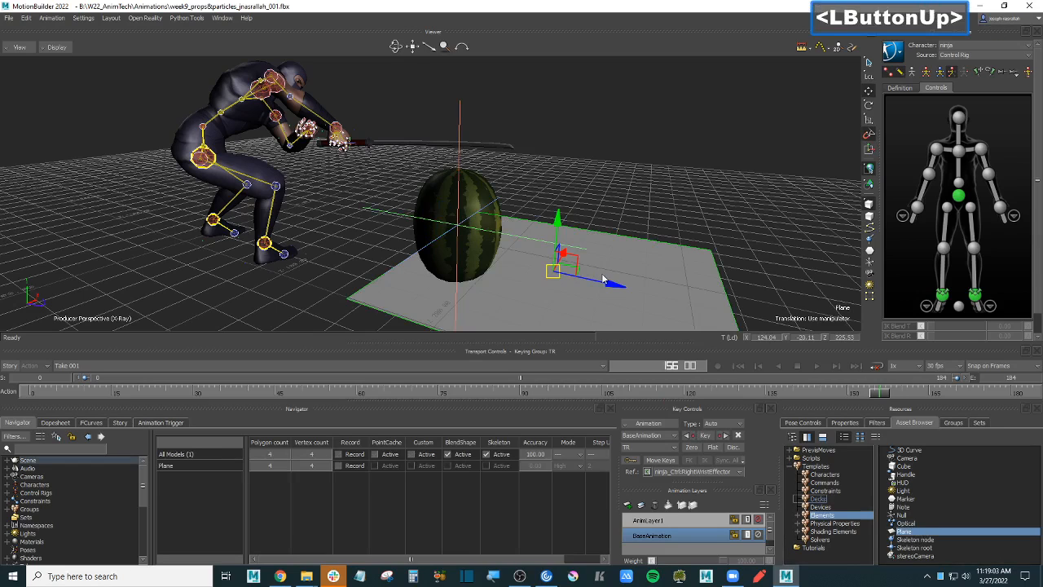
pyautogui.rightClick(650, 252)
pyautogui.moveTo(693, 289)
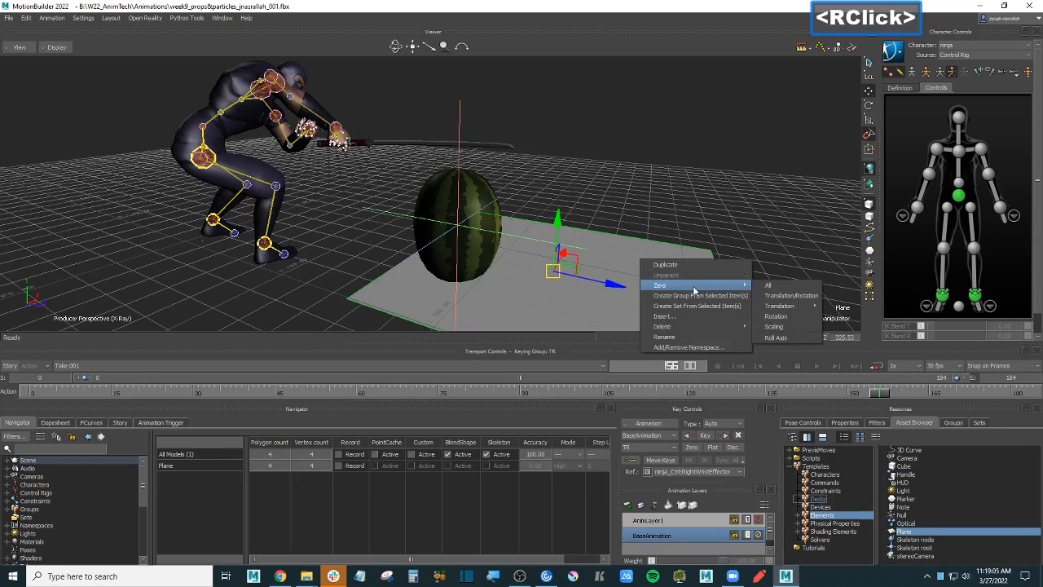
pyautogui.click(807, 296)
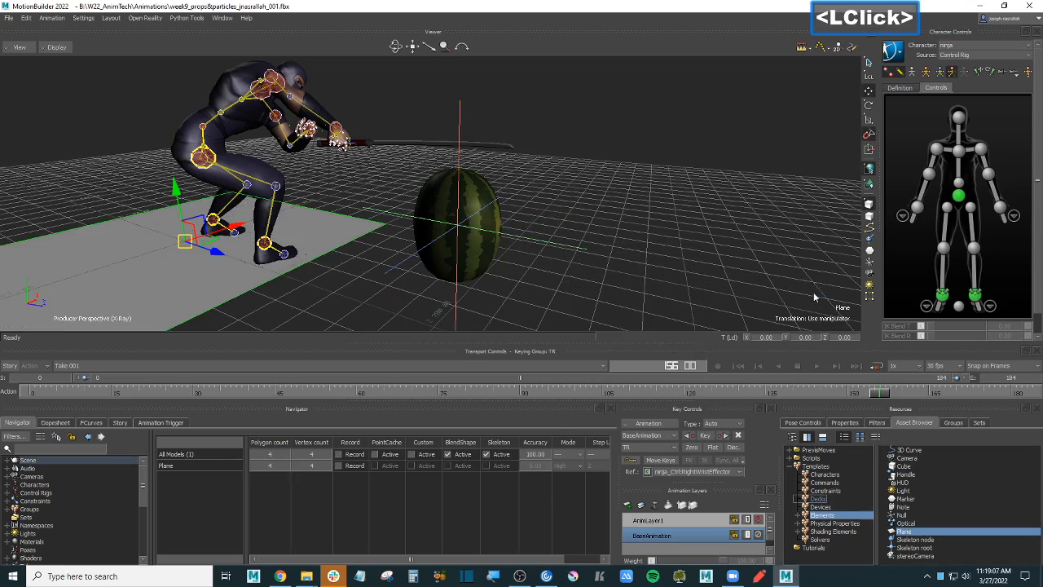
# - Scale the plane up to 3.30 so it covers the floor
pyautogui.keyDown('ctrl'); pyautogui.moveTo(375, 276); pyautogui.dragTo(469, 264); pyautogui.keyUp('ctrl')
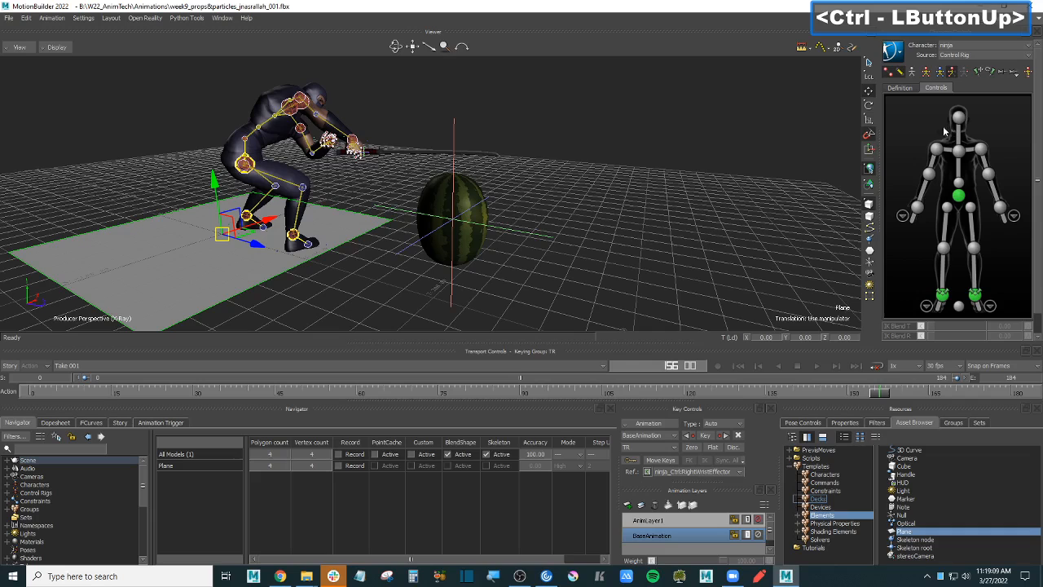
pyautogui.click(869, 120)
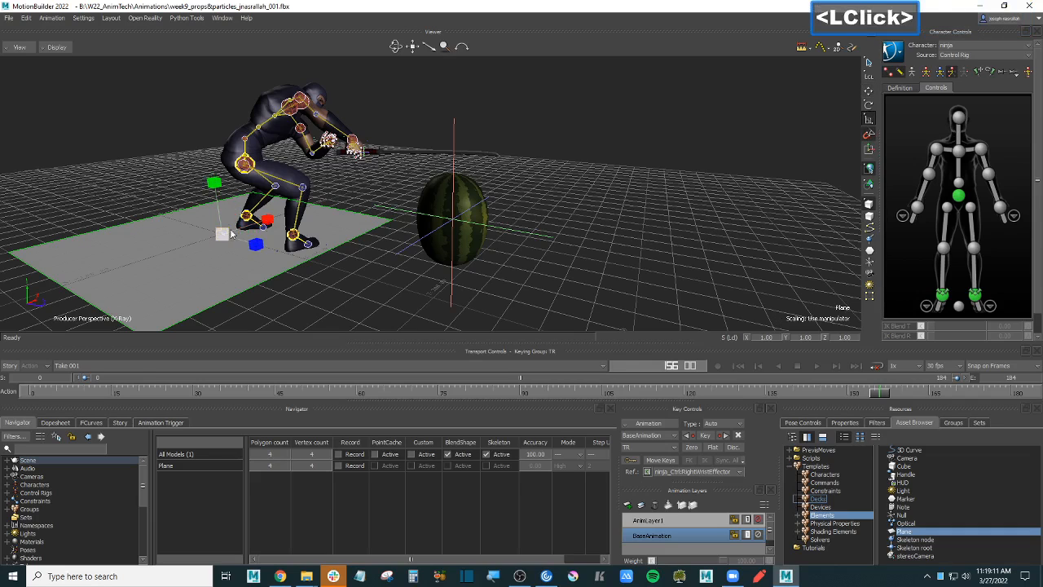
pyautogui.moveTo(231, 236); pyautogui.dragTo(351, 214)
pyautogui.click(739, 159)
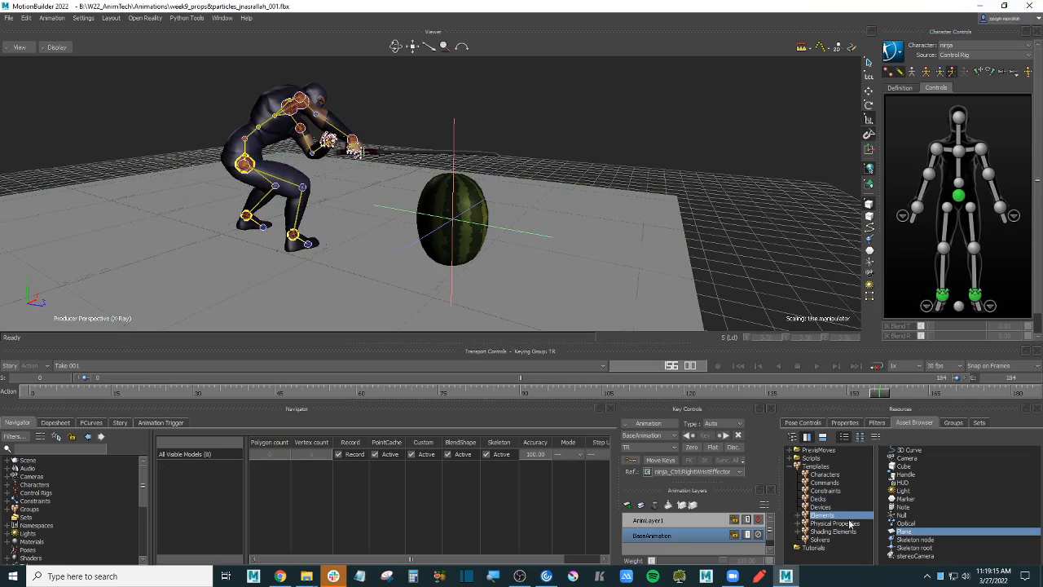
# - Add a Cube primitive and align its translation to the watermelon
pyautogui.click(805, 516)
pyautogui.click(831, 523)
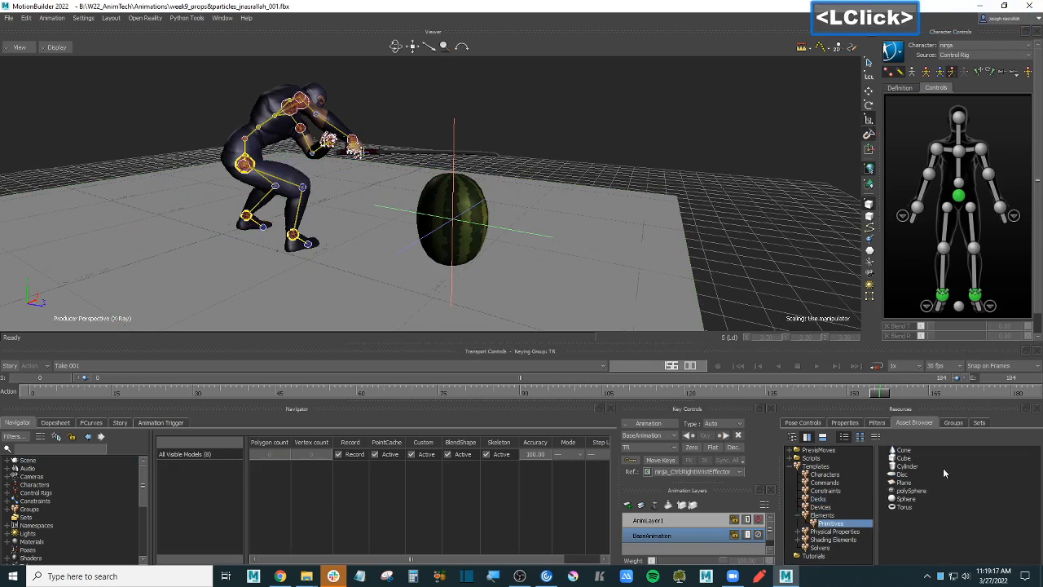
pyautogui.moveTo(905, 459); pyautogui.dragTo(801, 203)
pyautogui.keyDown('shift'); pyautogui.moveTo(703, 179); pyautogui.dragTo(757, 183); pyautogui.keyUp('shift')
pyautogui.moveTo(484, 144)
pyautogui.keyDown('alt'); pyautogui.mouseDown()
pyautogui.moveTo(489, 131)
pyautogui.moveTo(468, 131)
pyautogui.mouseUp(); pyautogui.keyUp('alt')
pyautogui.moveTo(481, 130)
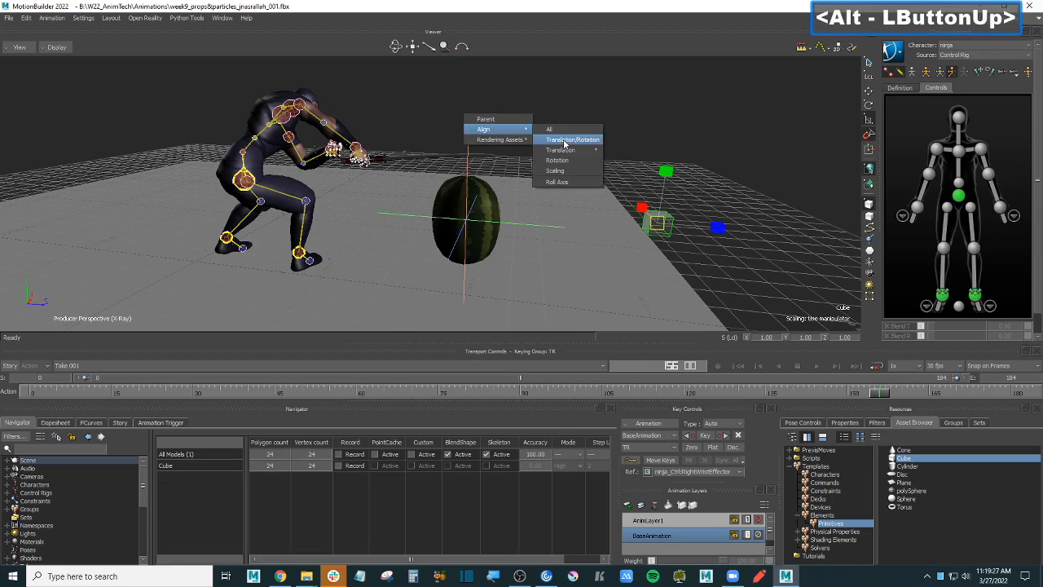
pyautogui.moveTo(564, 152)
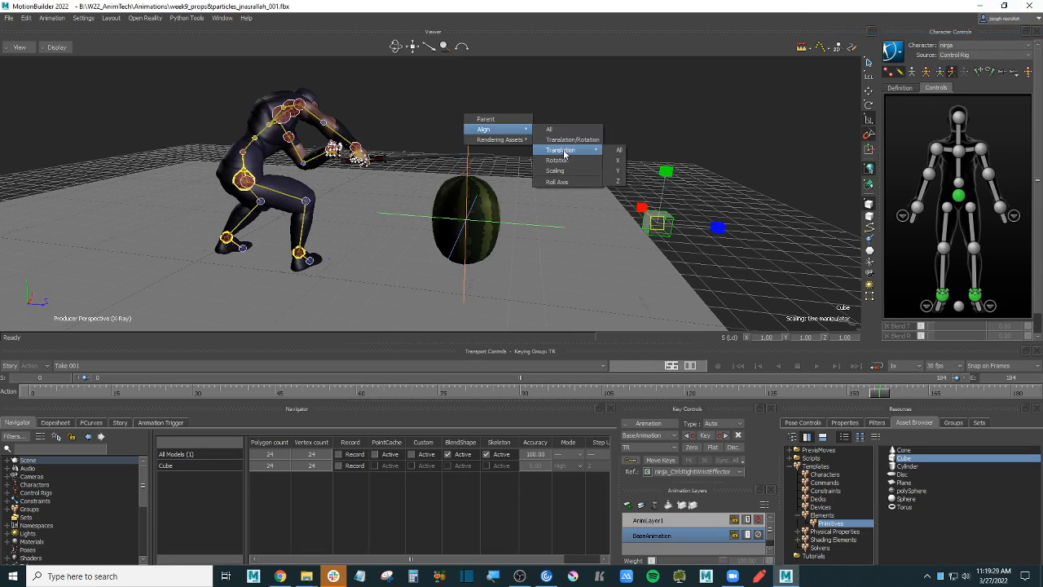
pyautogui.click(617, 150)
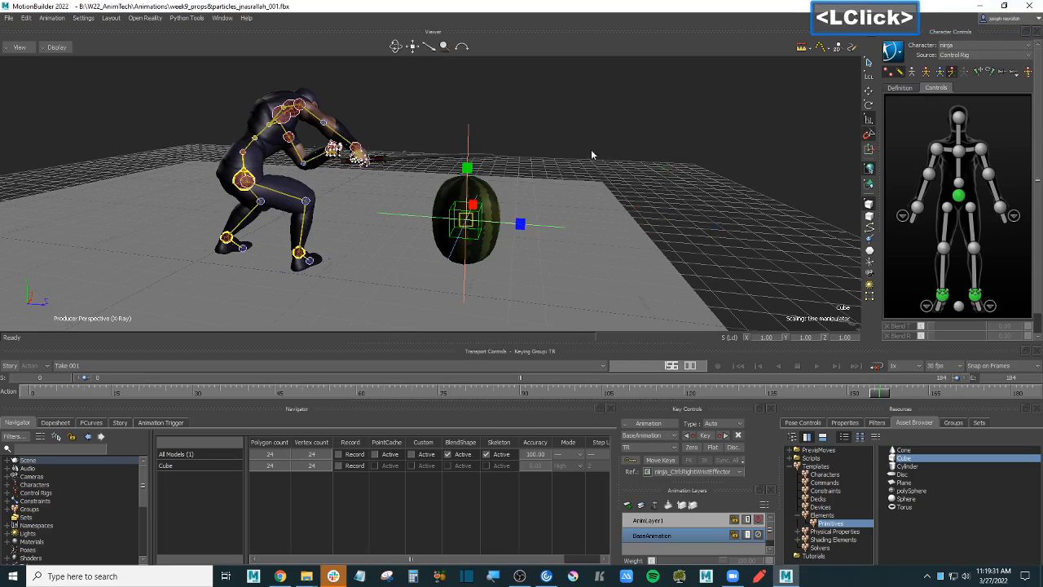
# - Scale the cube to 1.80 and lower it beneath the watermelon as a pedestal
pyautogui.moveTo(591, 149)
pyautogui.keyDown('ctrl'); pyautogui.keyDown('shift'); pyautogui.mouseDown()
pyautogui.moveTo(592, 123)
pyautogui.moveTo(599, 145)
pyautogui.moveTo(608, 128)
pyautogui.moveTo(598, 142)
pyautogui.mouseUp(); pyautogui.keyUp('shift'); pyautogui.keyUp('ctrl')
pyautogui.moveTo(498, 225); pyautogui.dragTo(550, 217)
pyautogui.press('t')
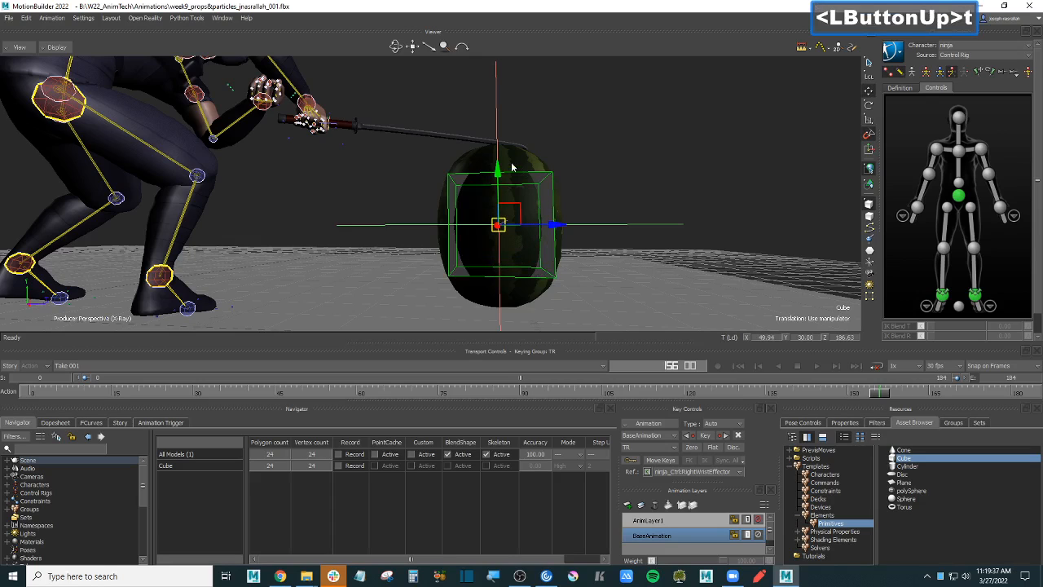
pyautogui.moveTo(497, 175); pyautogui.dragTo(499, 215)
pyautogui.keyDown('ctrl'); pyautogui.keyDown('shift'); pyautogui.moveTo(606, 163); pyautogui.dragTo(584, 176); pyautogui.keyUp('shift'); pyautogui.keyUp('ctrl')
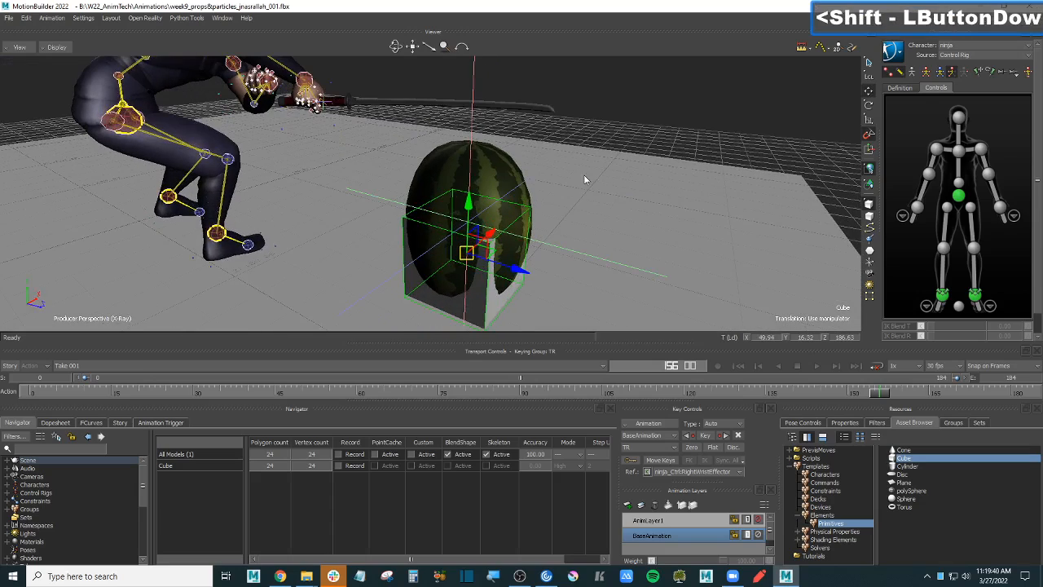
pyautogui.click(502, 170)
pyautogui.click(499, 184)
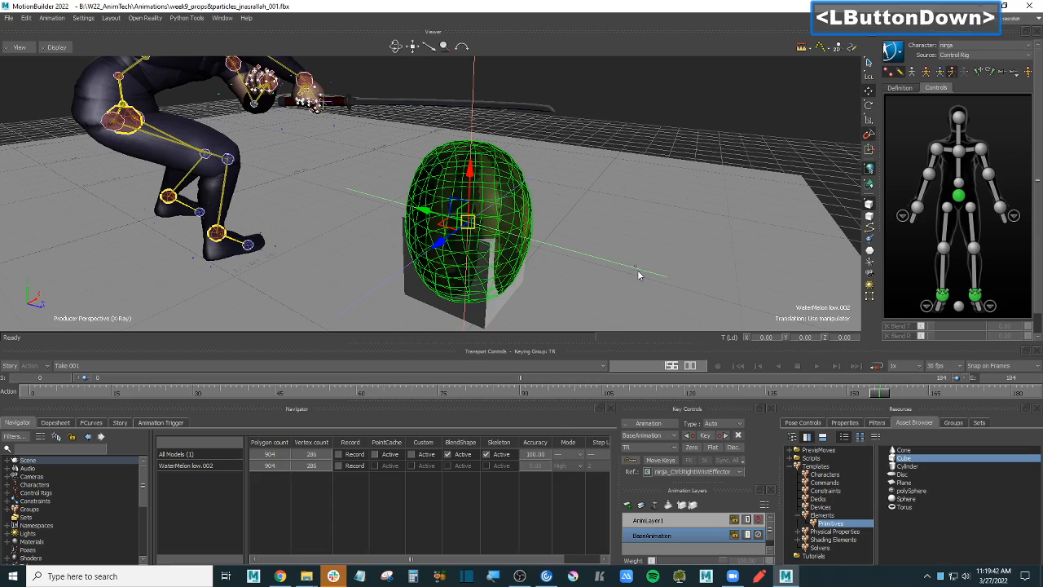
# - Group the watermelon mesh as watermelon_mesh with Pick and Trs unchecked, then select the Null
pyautogui.click(511, 165)
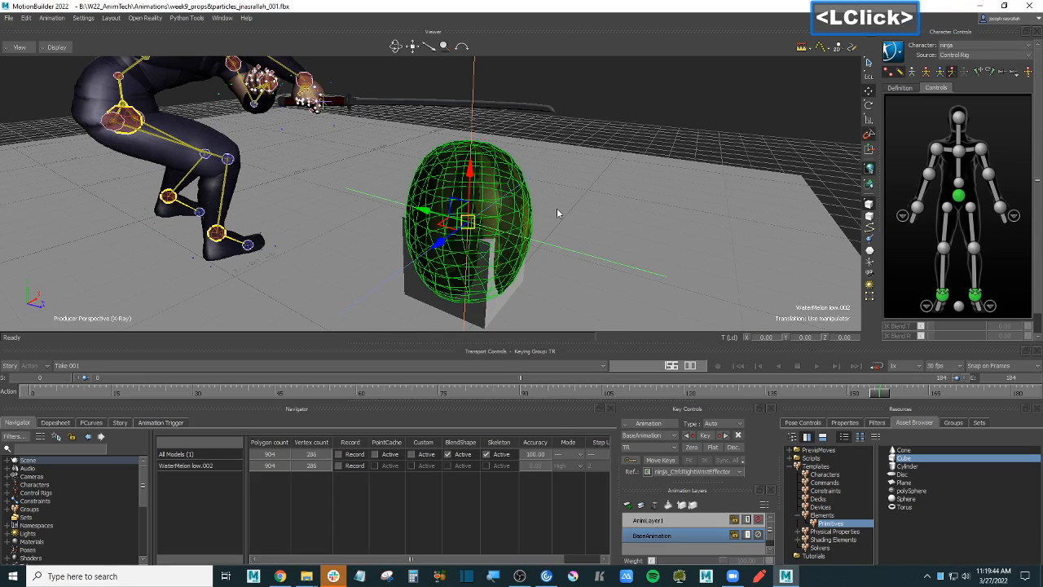
pyautogui.click(953, 422)
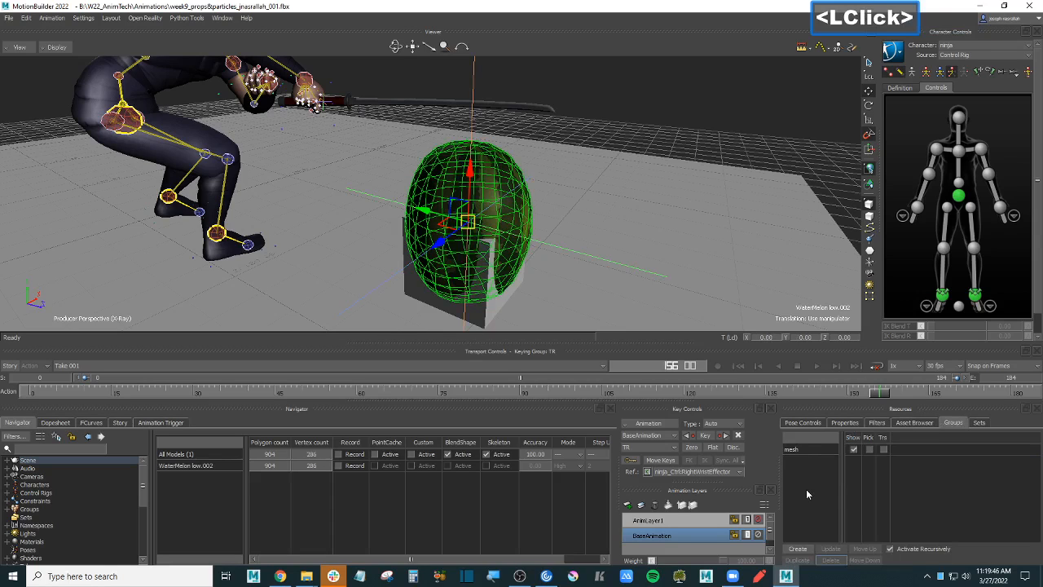
pyautogui.click(799, 549)
pyautogui.doubleClick(804, 462)
pyautogui.write('wat')
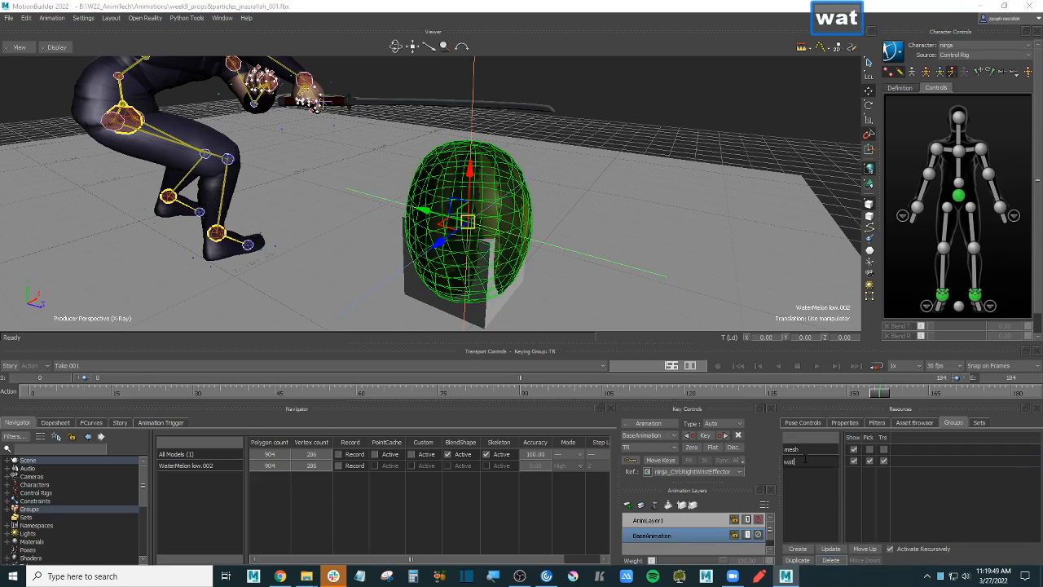
pyautogui.write('erm')
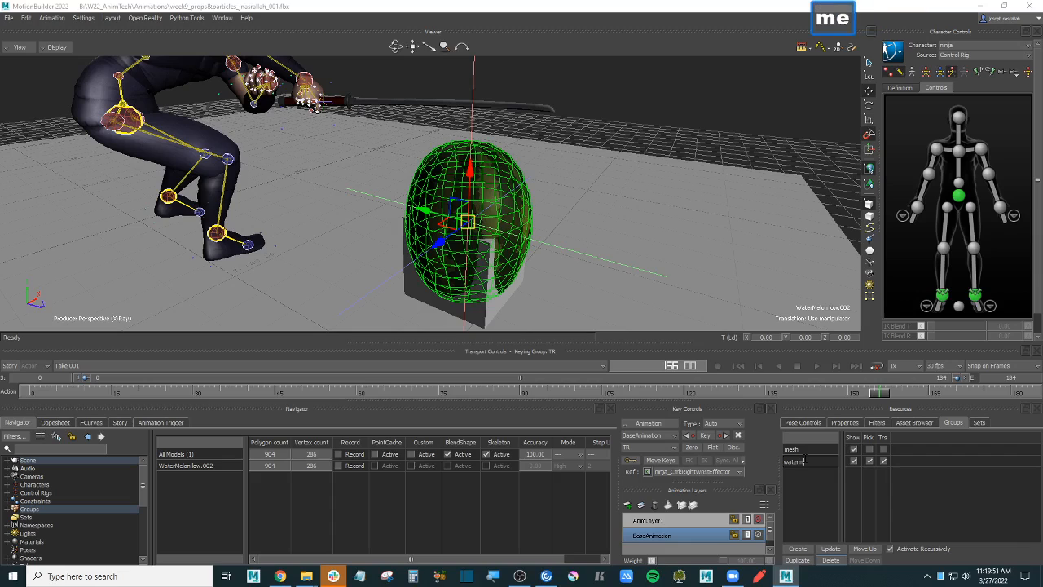
pyautogui.write('elon_mesh')
pyautogui.press('Return')
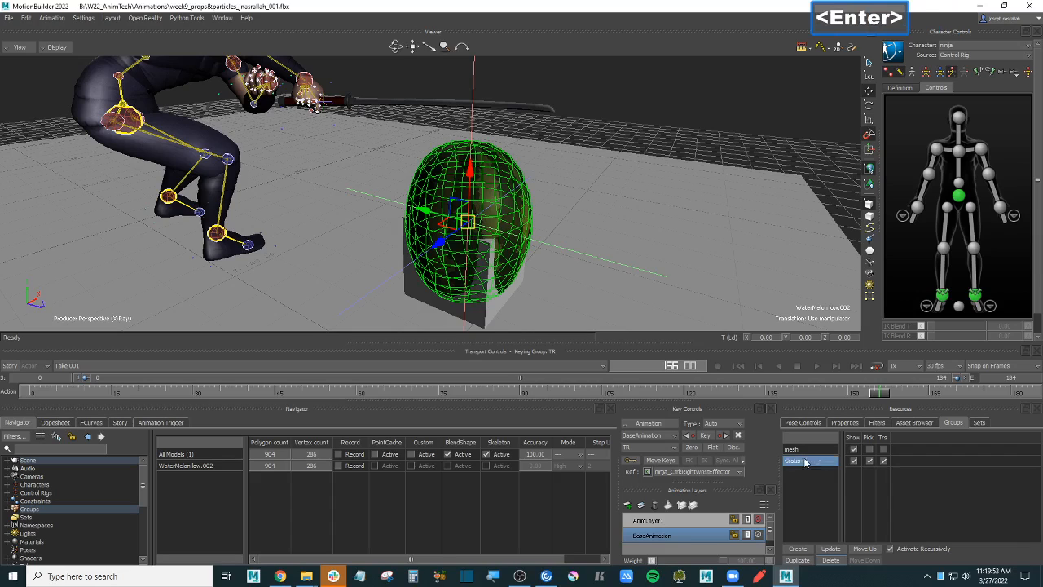
pyautogui.click(869, 461)
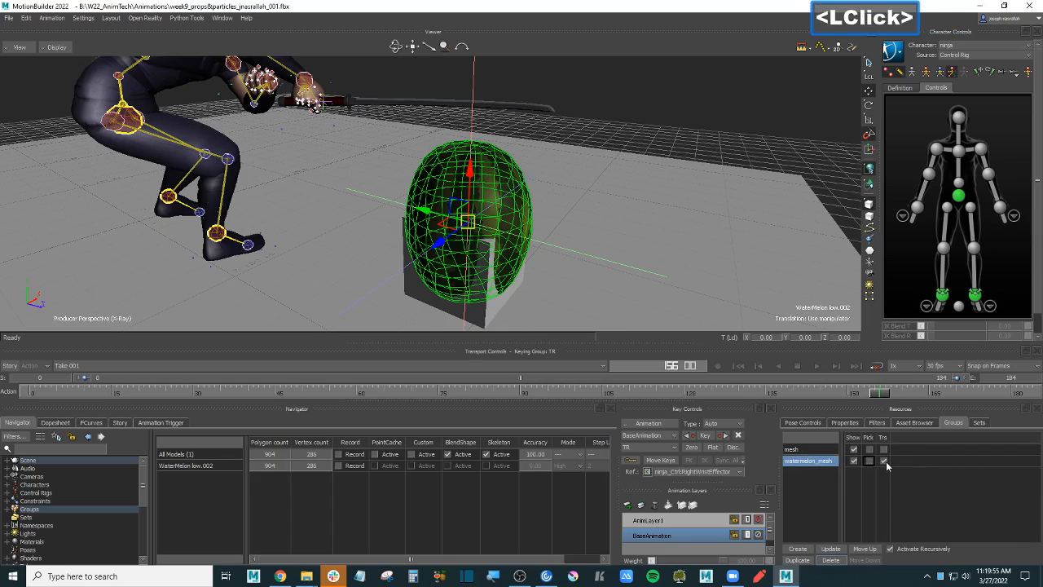
pyautogui.click(883, 462)
pyautogui.click(687, 119)
pyautogui.click(457, 166)
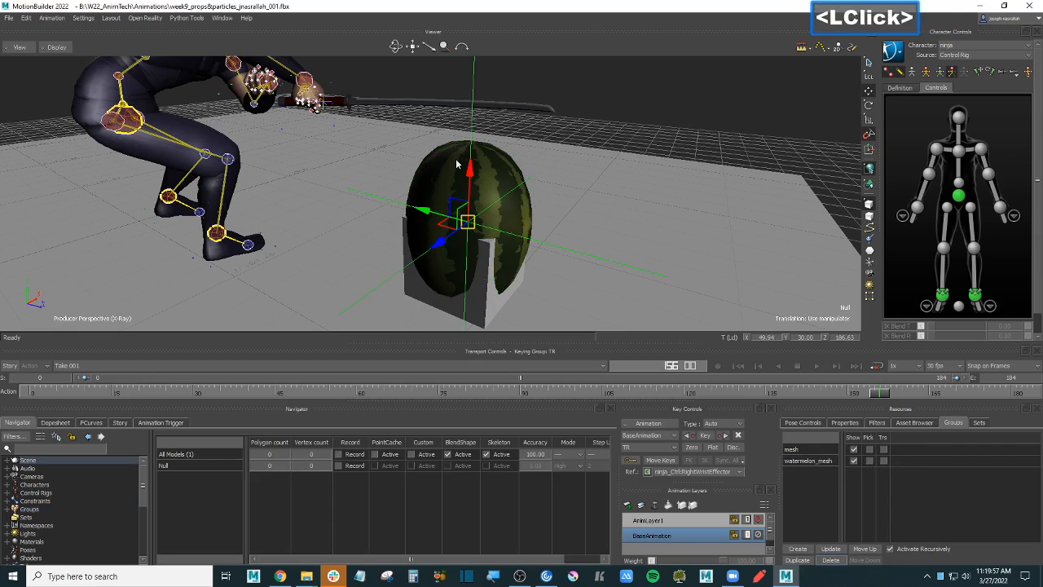
pyautogui.keyDown('ctrl'); pyautogui.moveTo(606, 194); pyautogui.dragTo(580, 160); pyautogui.keyUp('ctrl')
# - Raise the watermelon's Null to about 64.22 on Y so the melon sits on the cube
pyautogui.click(634, 122)
pyautogui.click(468, 130)
pyautogui.keyDown('ctrl'); pyautogui.scroll(-5, 590, 156); pyautogui.keyUp('ctrl')
pyautogui.moveTo(470, 146); pyautogui.dragTo(598, 101)
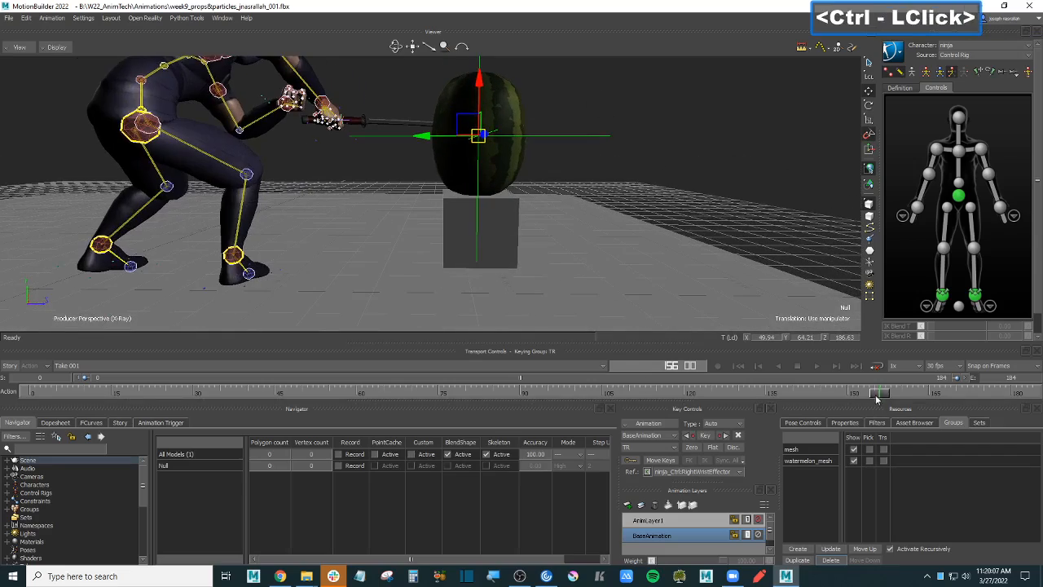
# - Scrub through the ninja's swing animation to check the pose, then save the scene
pyautogui.moveTo(876, 397)
pyautogui.mouseDown()
pyautogui.moveTo(921, 395)
pyautogui.moveTo(849, 395)
pyautogui.moveTo(866, 395)
pyautogui.mouseUp()
pyautogui.keyDown('ctrl'); pyautogui.moveTo(627, 194); pyautogui.dragTo(678, 211); pyautogui.keyUp('ctrl')
pyautogui.doubleClick(717, 197)
pyautogui.keyDown('shift'); pyautogui.moveTo(662, 156); pyautogui.dragTo(690, 192); pyautogui.keyUp('shift')
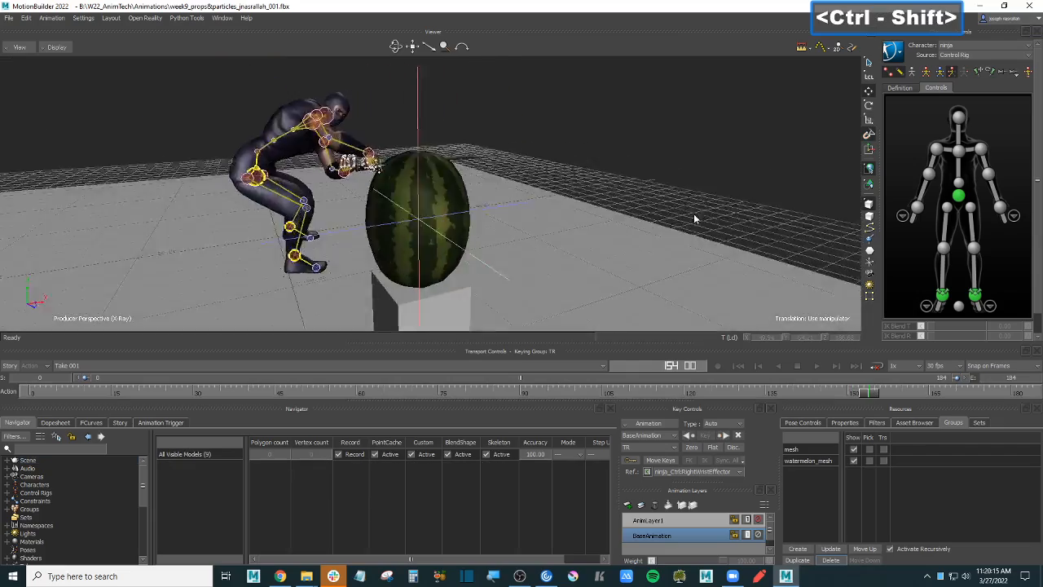
pyautogui.hotkey('ctrl', 'a')
pyautogui.hotkey('ctrl', 'a')
pyautogui.hotkey('ctrl', 's')
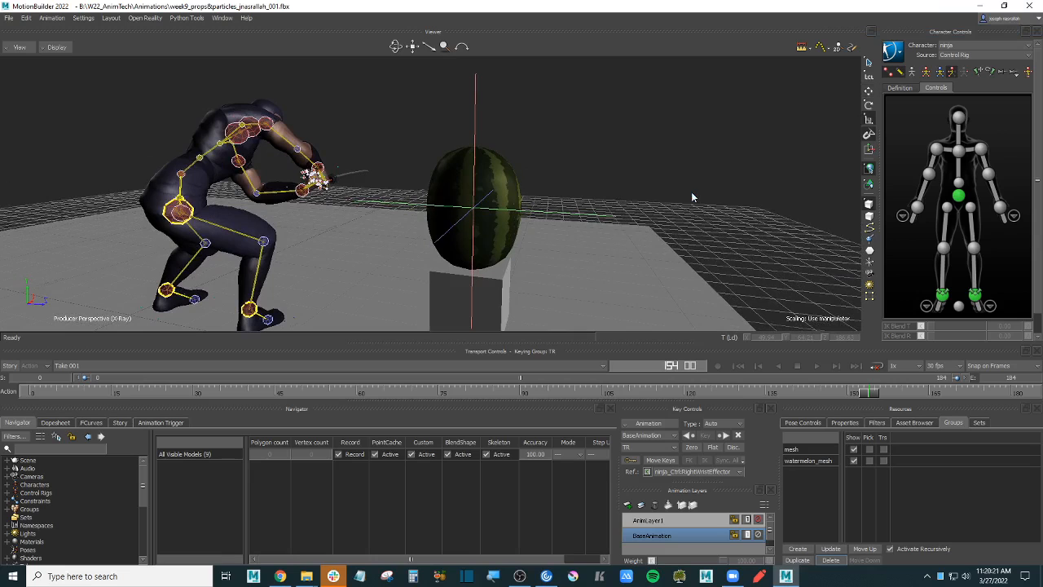
pyautogui.keyDown('shift'); pyautogui.moveTo(689, 194); pyautogui.dragTo(710, 161); pyautogui.keyUp('shift')
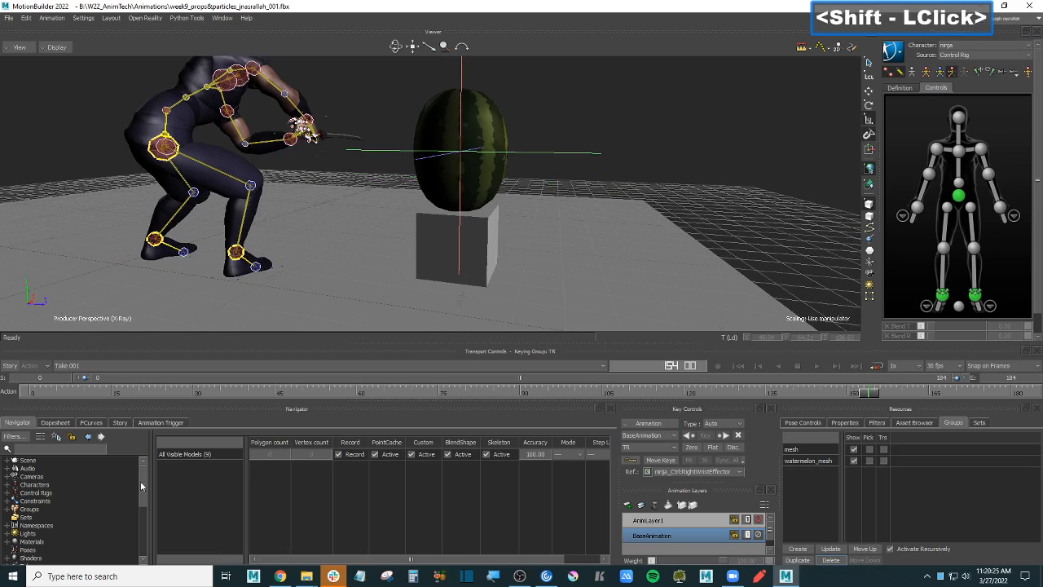
pyautogui.scroll(-3, 80, 516)
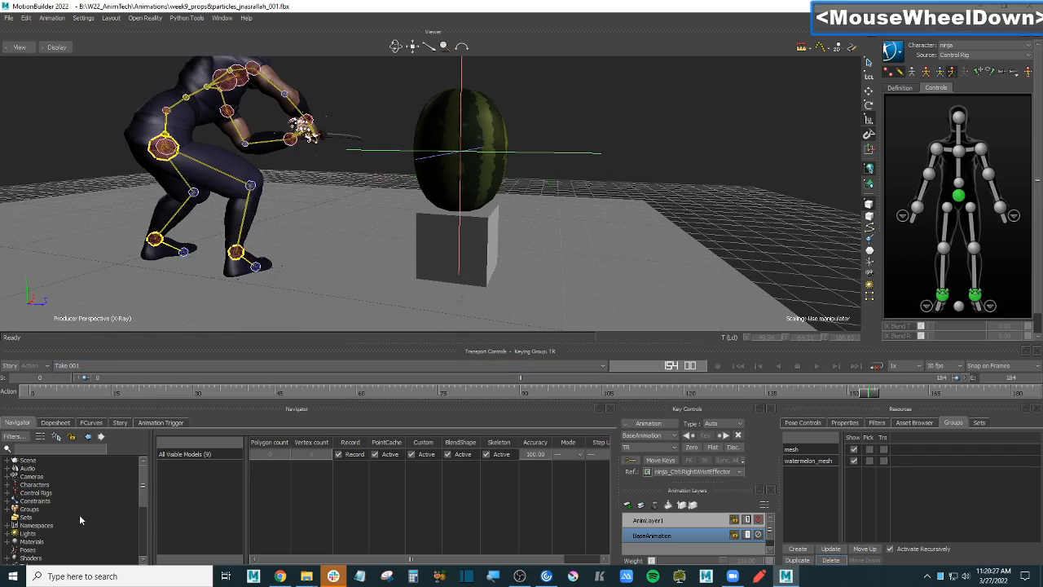
pyautogui.click(14, 501)
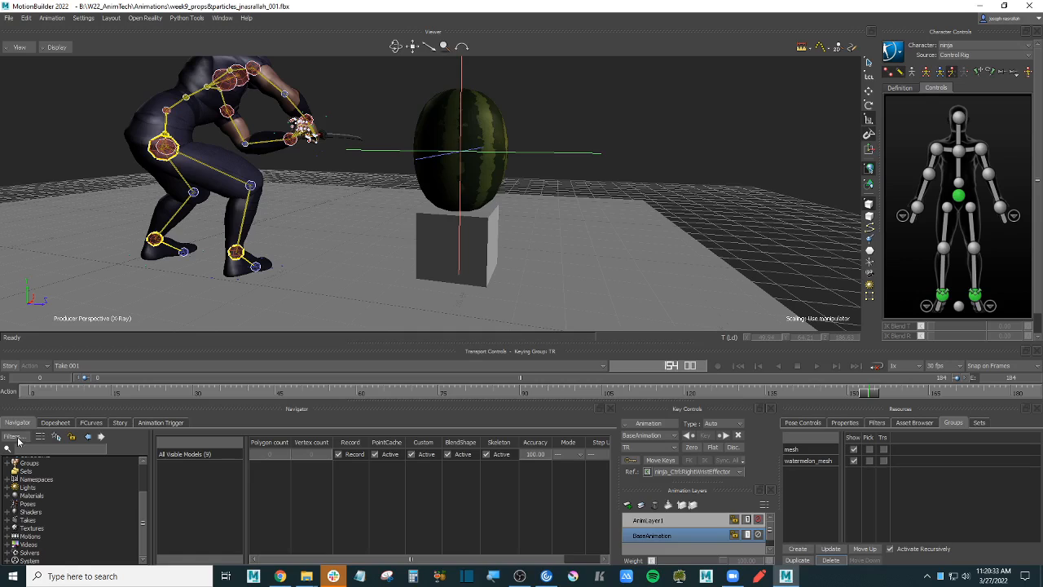
# - Add a new Particle shader under the Shaders branch
pyautogui.click(8, 511)
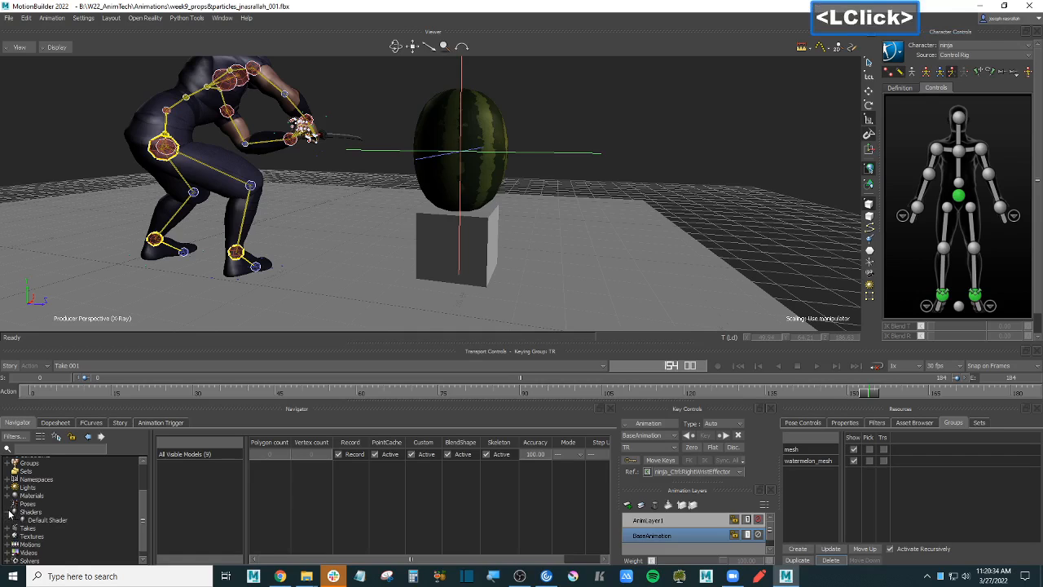
pyautogui.scroll(-1, 76, 519)
pyautogui.click(68, 505)
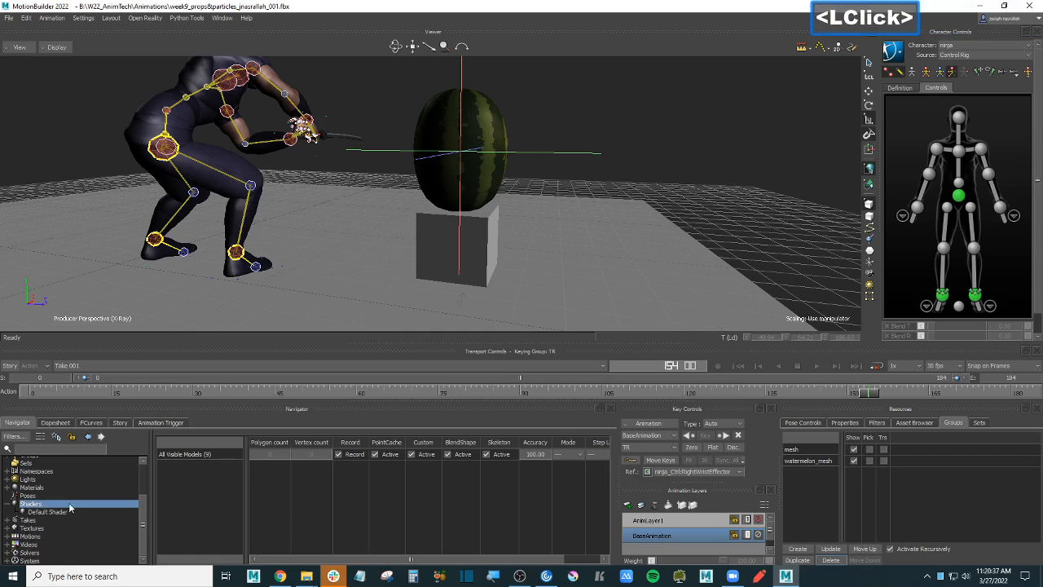
pyautogui.rightClick(69, 505)
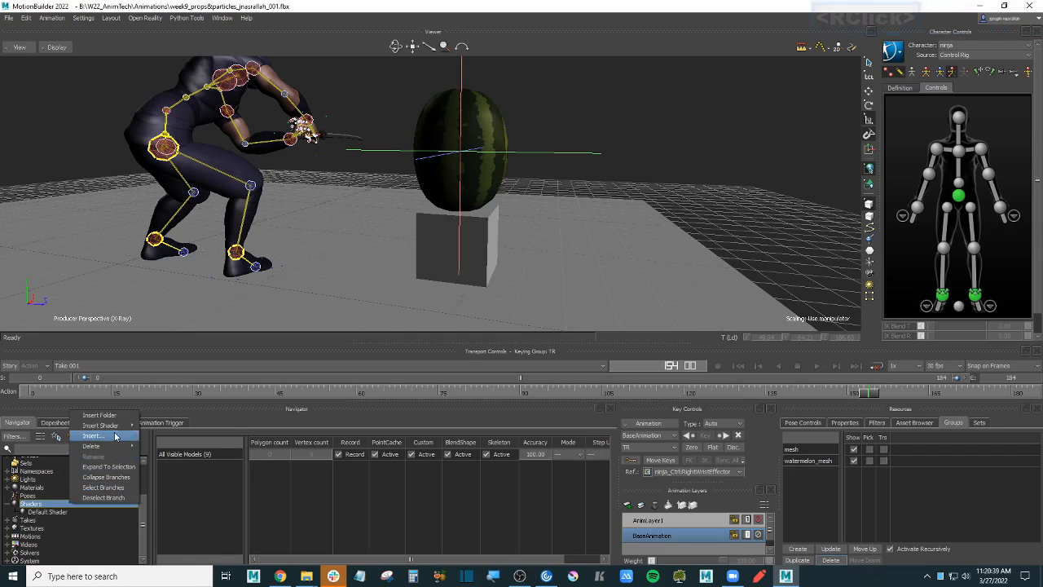
pyautogui.moveTo(119, 427)
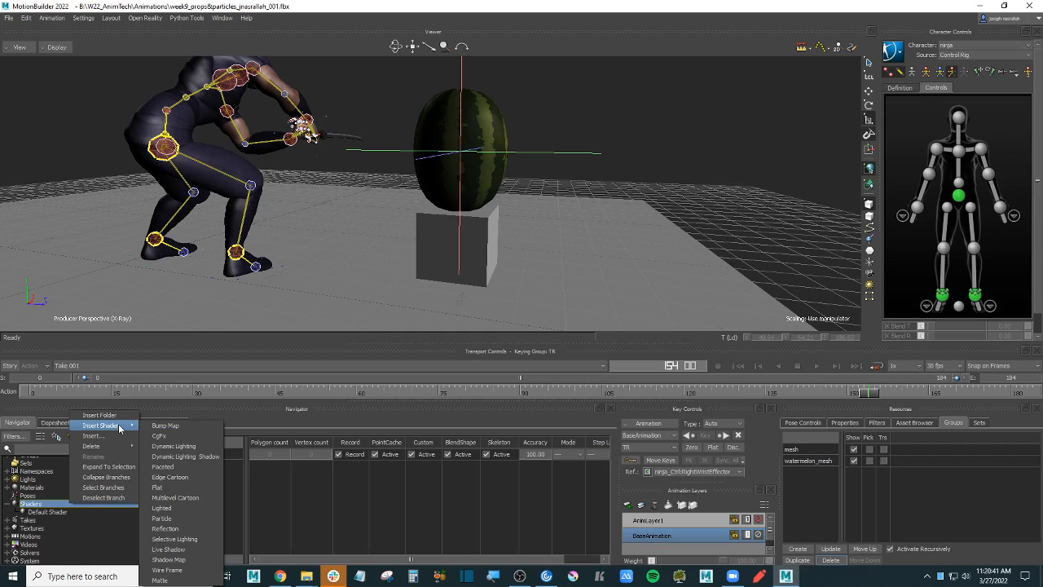
pyautogui.click(192, 518)
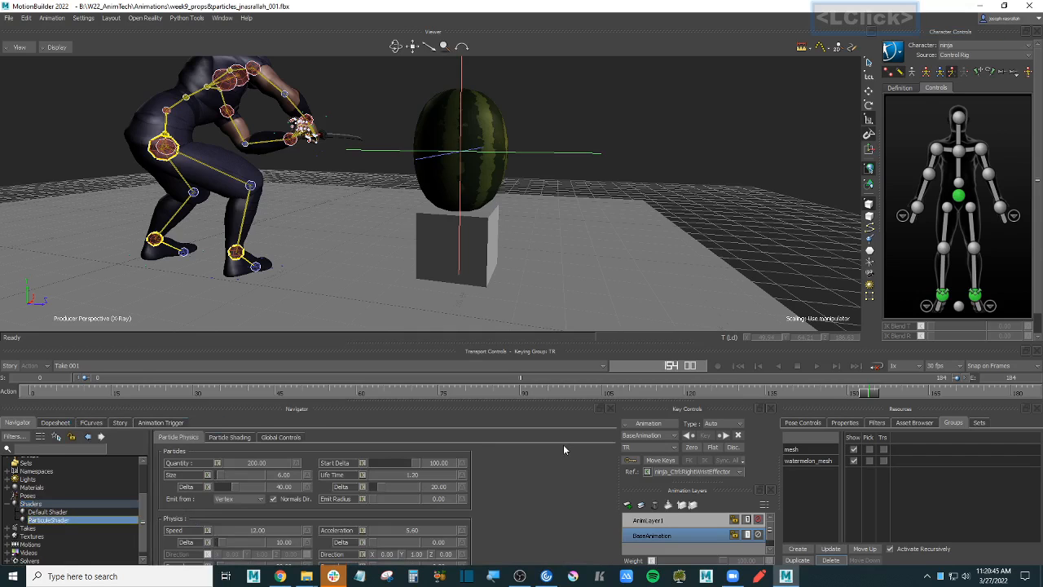
# - Rename the particle shader to ParticleShader-watermelon
pyautogui.moveTo(547, 342); pyautogui.dragTo(548, 308)
pyautogui.click(65, 536)
pyautogui.doubleClick(65, 536)
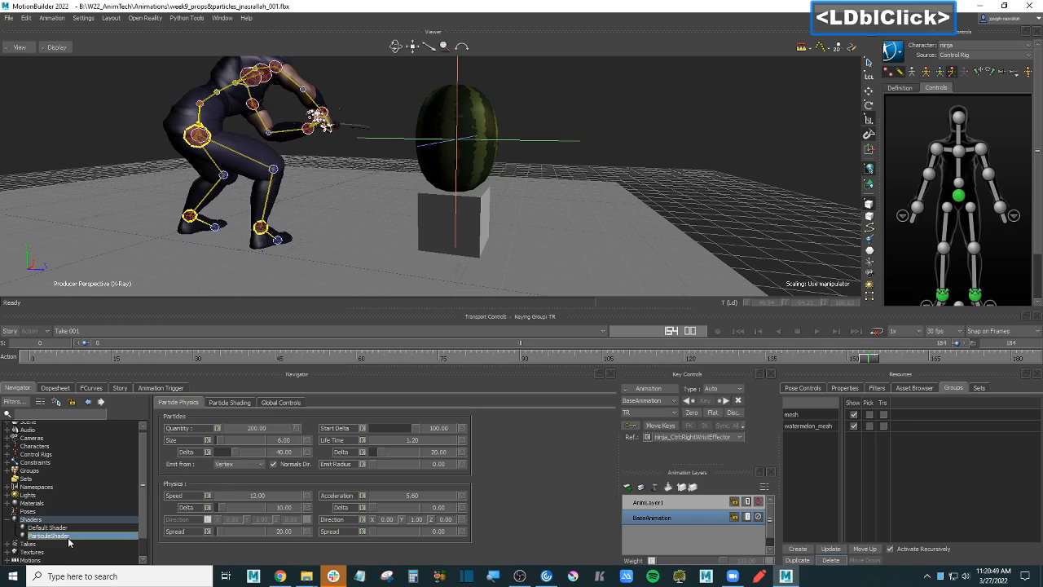
pyautogui.rightClick(69, 540)
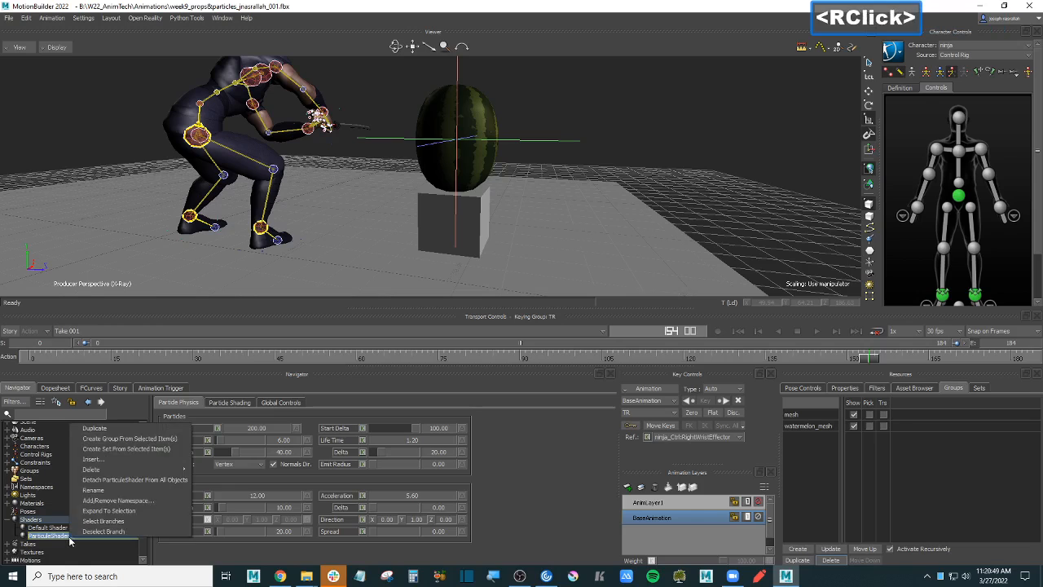
pyautogui.click(148, 492)
pyautogui.click(125, 543)
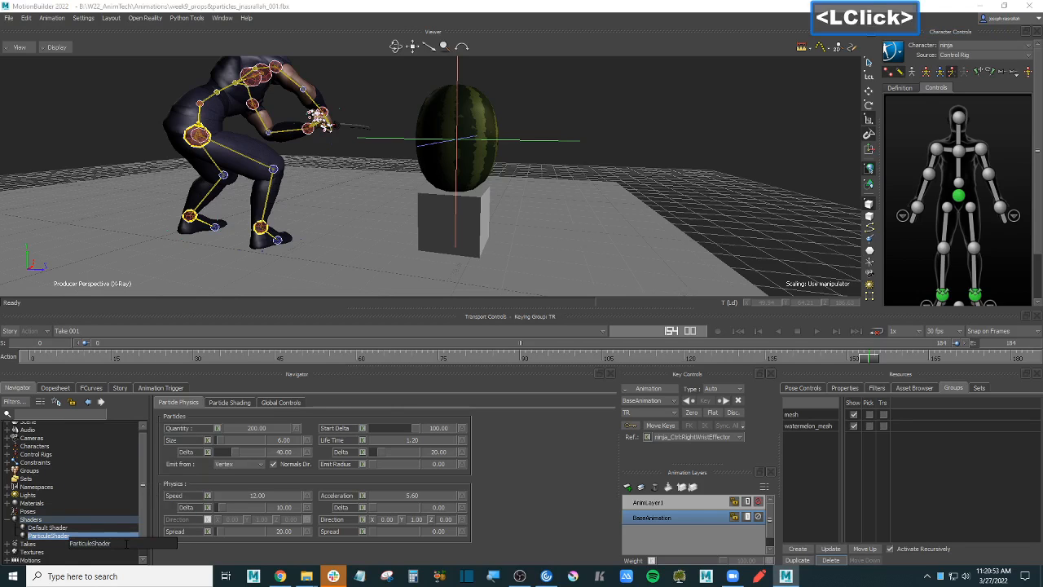
pyautogui.write('-watermel')
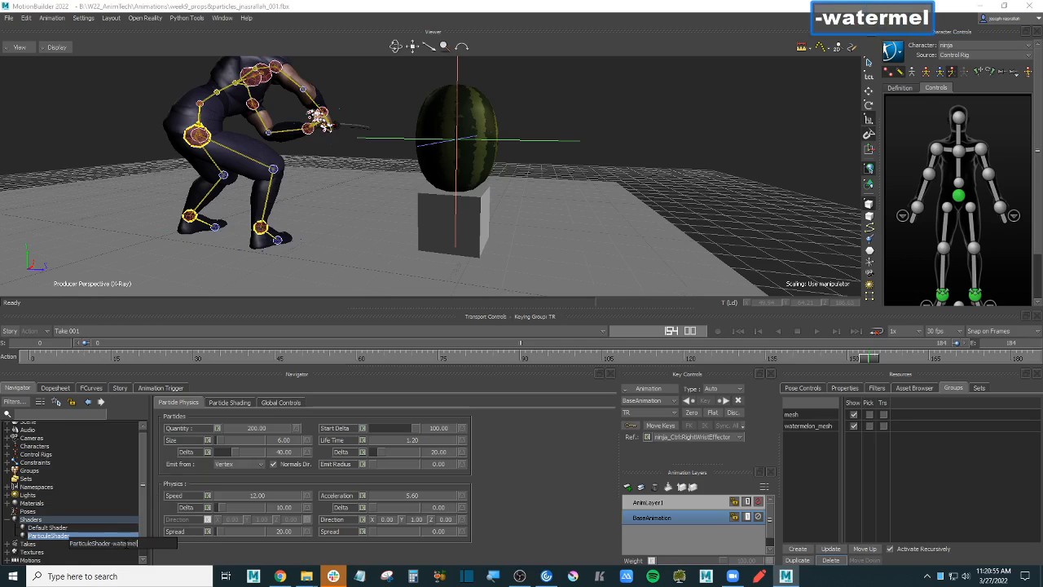
pyautogui.write('on')
pyautogui.press('Return')
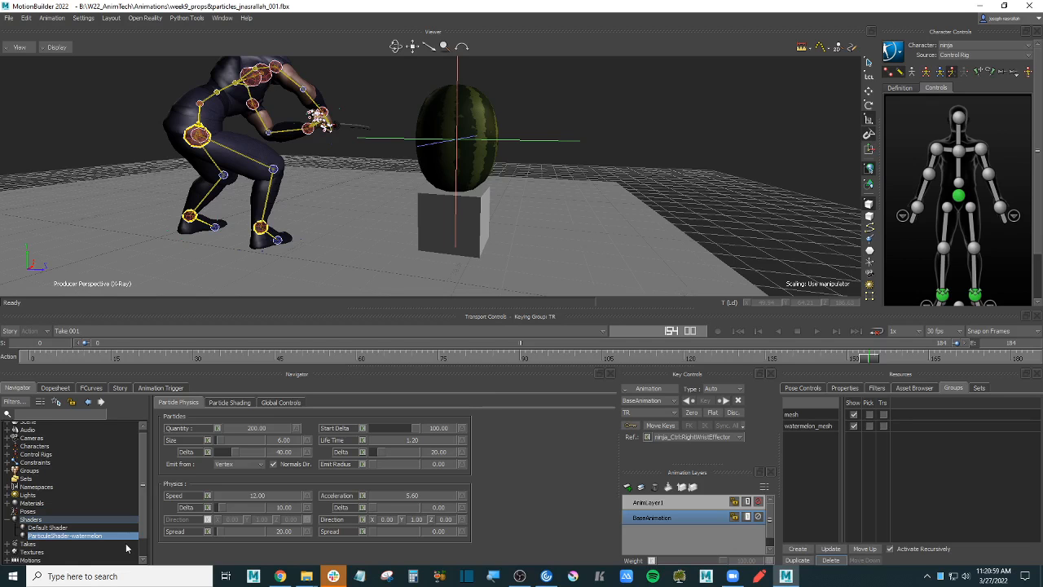
# - Play the animation from the start and show models only in the viewer
pyautogui.keyDown('ctrl'); pyautogui.keyDown('shift'); pyautogui.moveTo(505, 223); pyautogui.dragTo(620, 200); pyautogui.keyUp('shift'); pyautogui.keyUp('ctrl')
pyautogui.scroll(-3, 634, 178)
pyautogui.hotkey('ctrl', 'space')
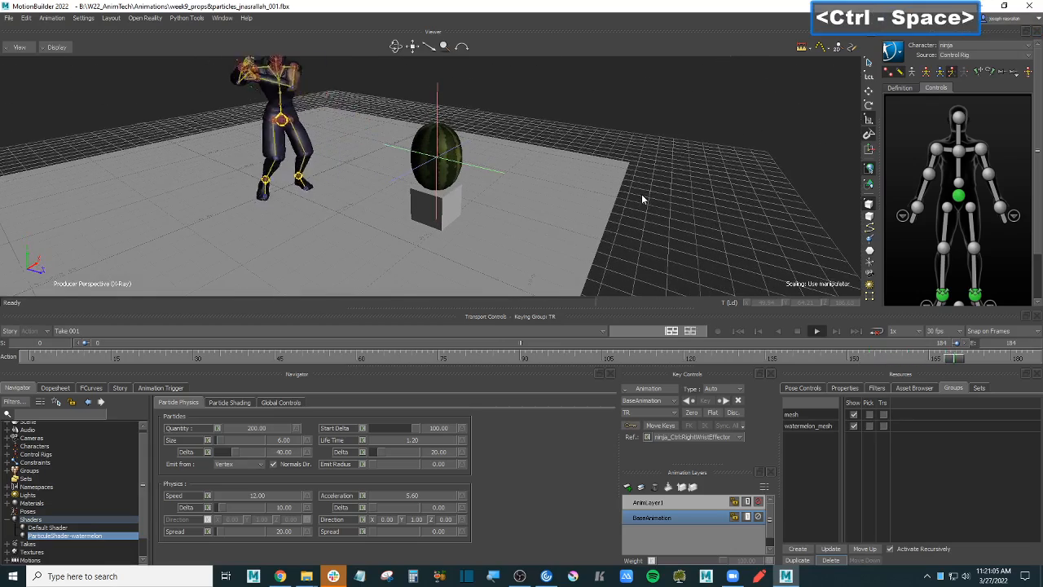
pyautogui.hotkey('ctrl', 'Home')
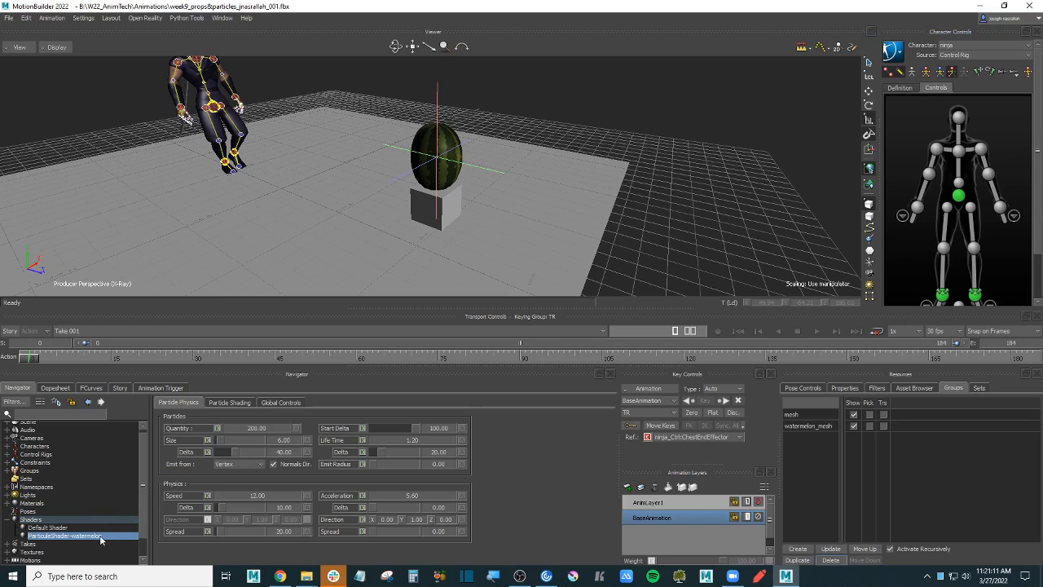
pyautogui.hotkey('ctrl', 'a')
pyautogui.keyDown('ctrl'); pyautogui.moveTo(684, 215); pyautogui.dragTo(683, 203); pyautogui.keyUp('ctrl')
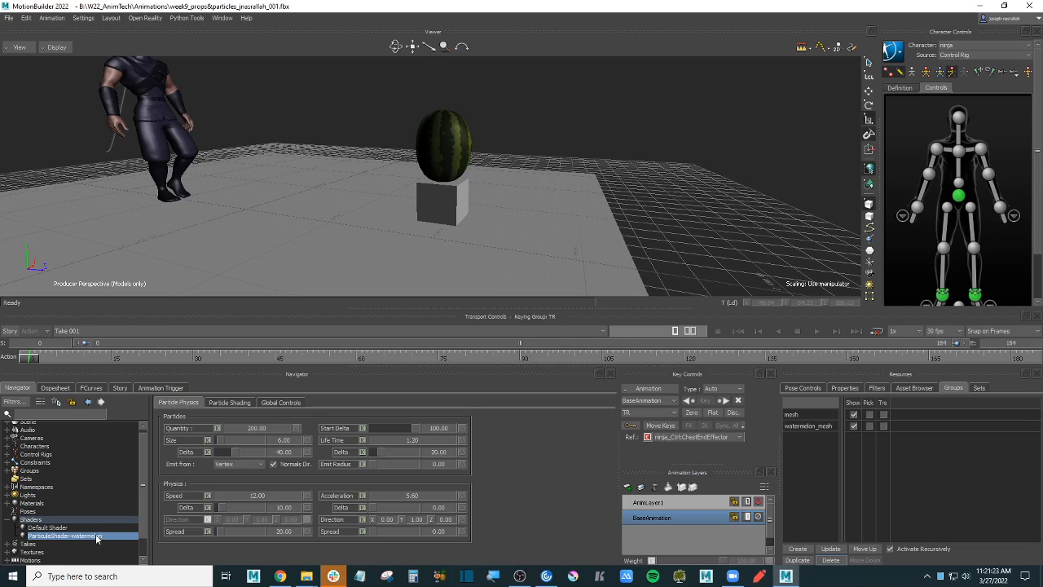
# - Make watermelon_mesh pickable and drag the particle shader onto the watermelon
pyautogui.moveTo(88, 535); pyautogui.dragTo(122, 534)
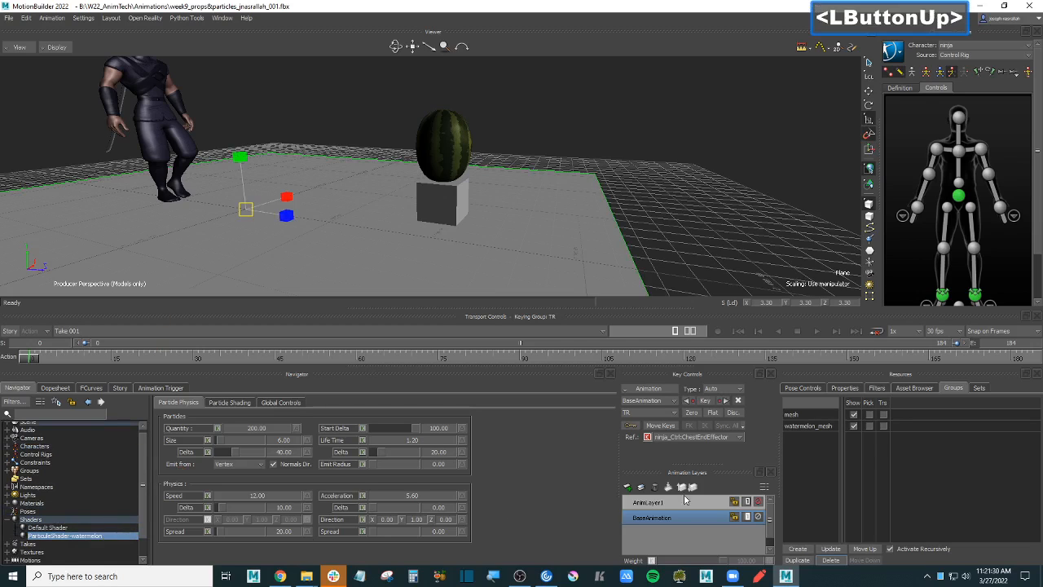
pyautogui.click(869, 425)
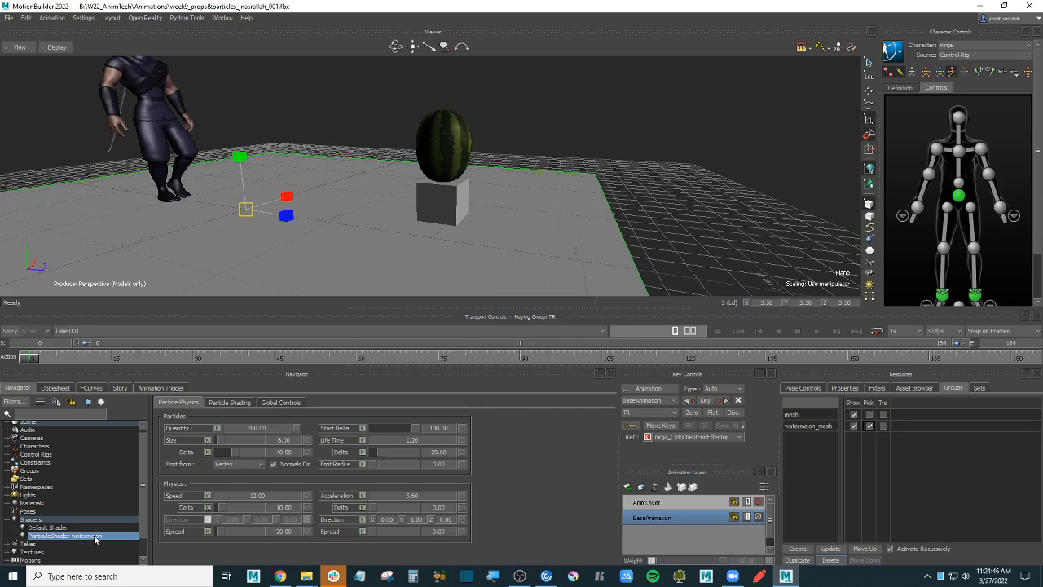
pyautogui.click(438, 163)
pyautogui.moveTo(438, 163); pyautogui.dragTo(461, 132)
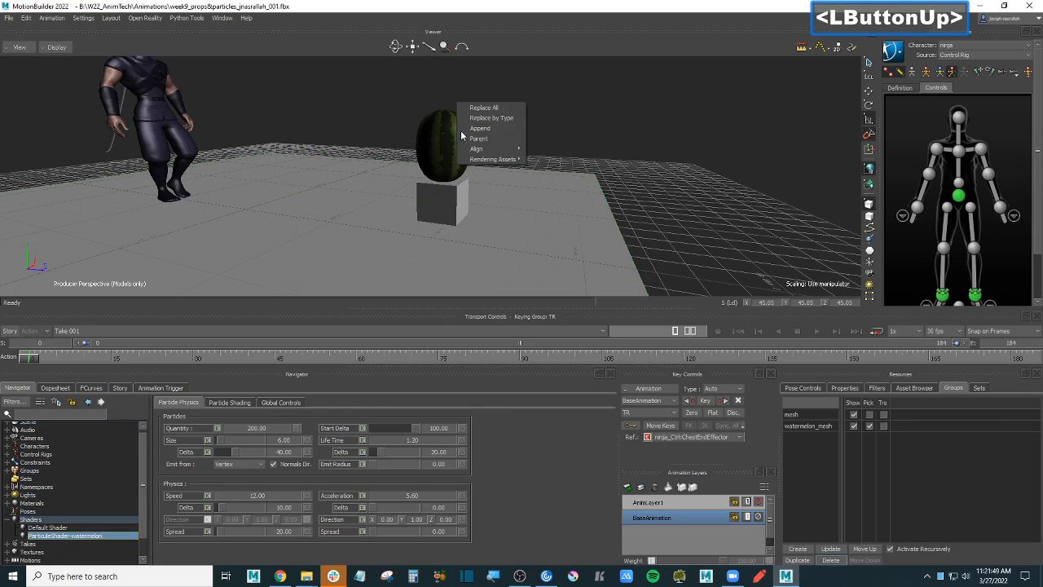
# - Replace the watermelon's shader by type with the particle shader and zoom onto the glowing melon
pyautogui.click(512, 118)
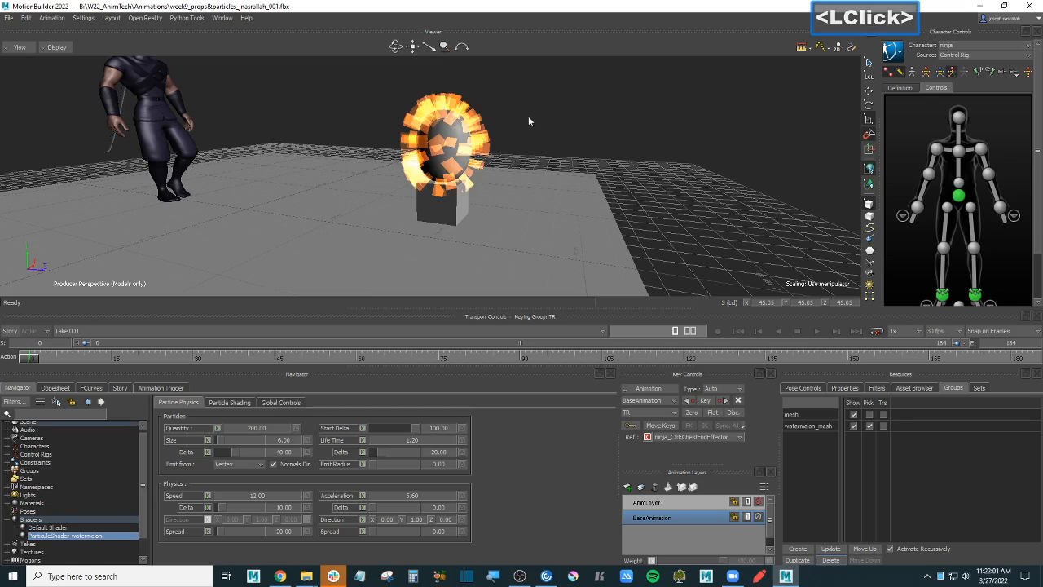
pyautogui.moveTo(566, 129)
pyautogui.keyDown('ctrl'); pyautogui.keyDown('shift'); pyautogui.mouseDown()
pyautogui.moveTo(669, 124)
pyautogui.moveTo(665, 132)
pyautogui.moveTo(683, 132)
pyautogui.moveTo(671, 154)
pyautogui.mouseUp(); pyautogui.keyUp('shift'); pyautogui.keyUp('ctrl')
pyautogui.hotkey('ctrl', 'a')
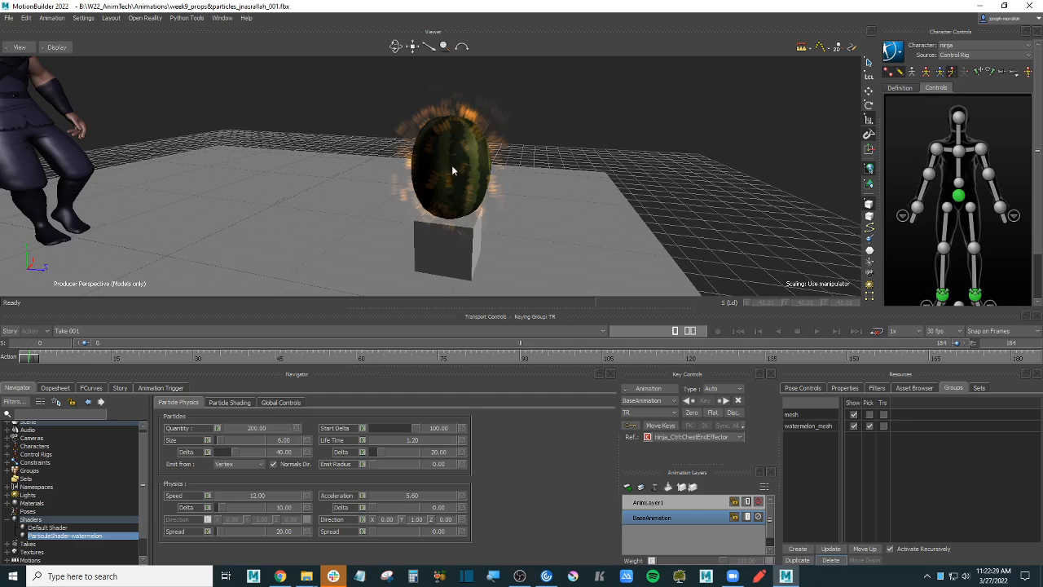
# - Set particles to emit from Scaling Volume, switch to X-Ray, and toggle Normals Dir off and on
pyautogui.click(245, 463)
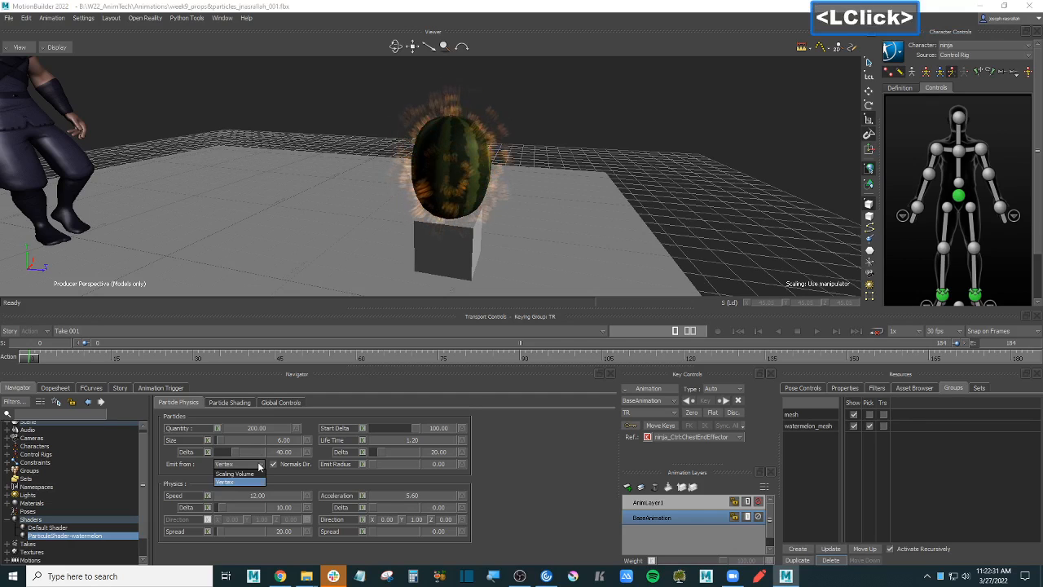
pyautogui.click(249, 473)
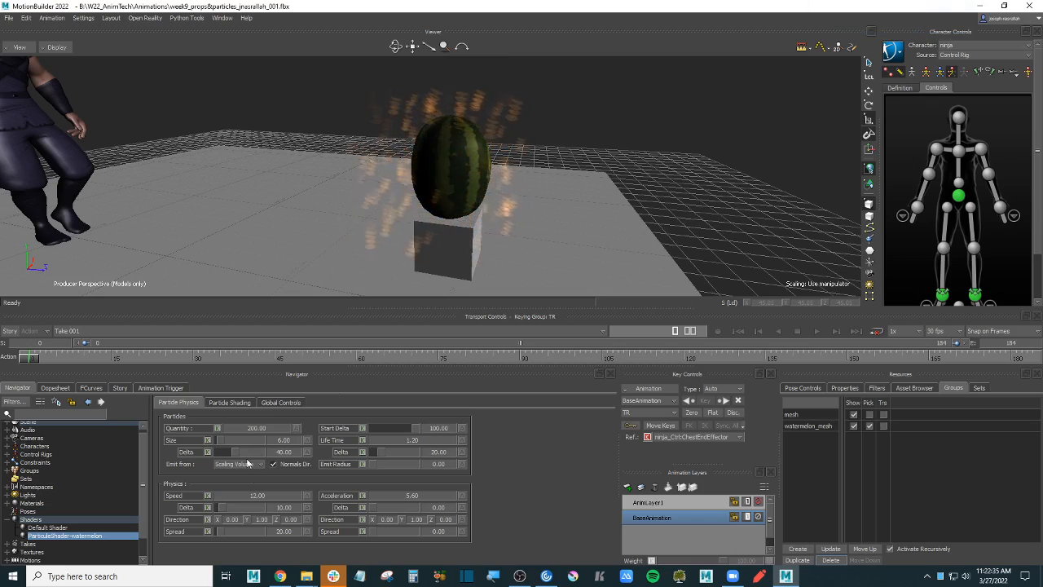
pyautogui.click(766, 84)
pyautogui.keyDown('ctrl'); pyautogui.moveTo(765, 85); pyautogui.dragTo(718, 134); pyautogui.keyUp('ctrl')
pyautogui.keyDown('ctrl'); pyautogui.doubleClick(718, 133); pyautogui.keyUp('ctrl')
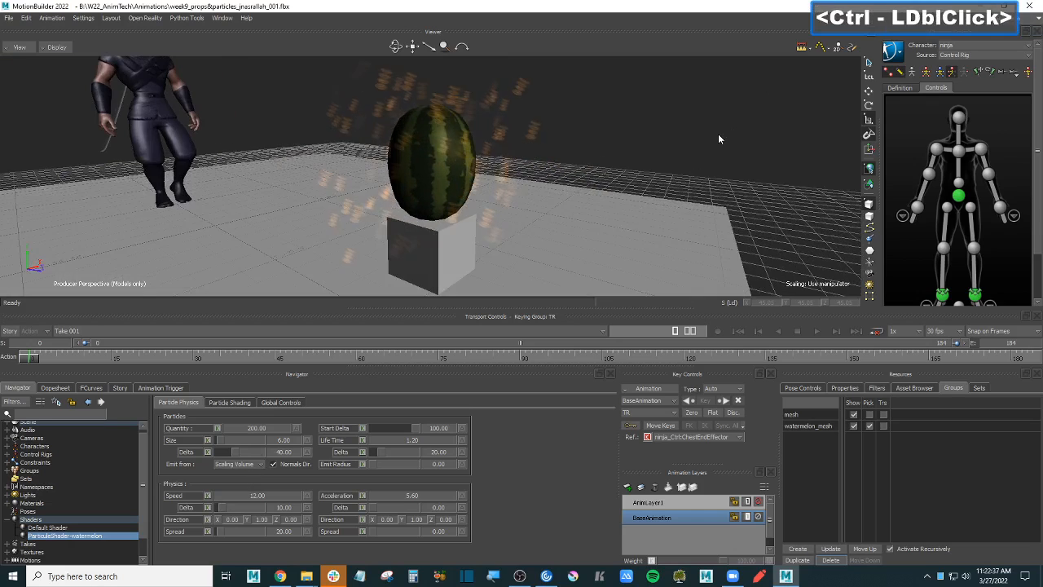
pyautogui.hotkey('ctrl', 'a')
pyautogui.hotkey('ctrl', 'a')
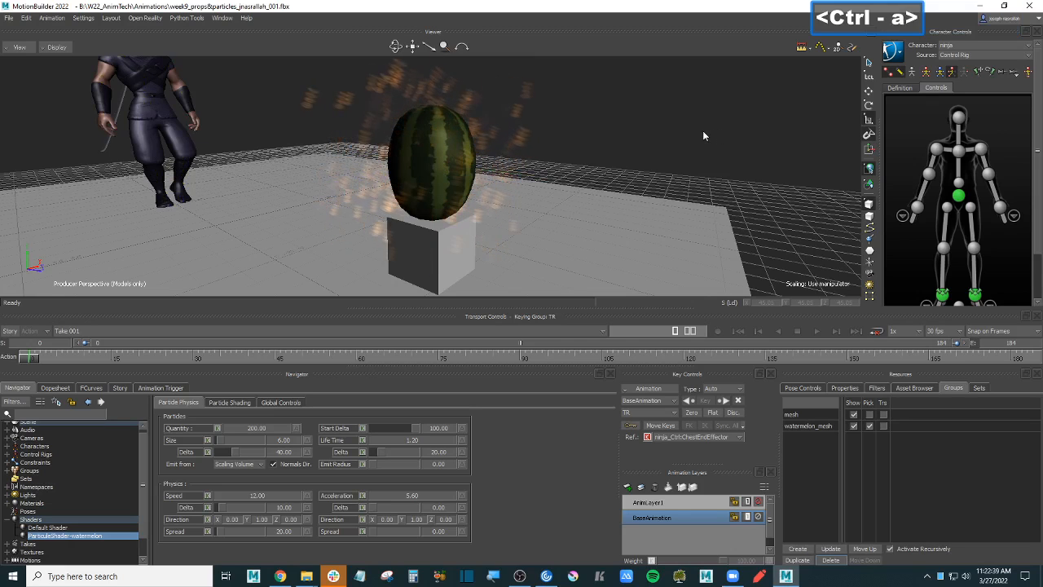
pyautogui.click(276, 465)
pyautogui.doubleClick(274, 465)
pyautogui.click(274, 465)
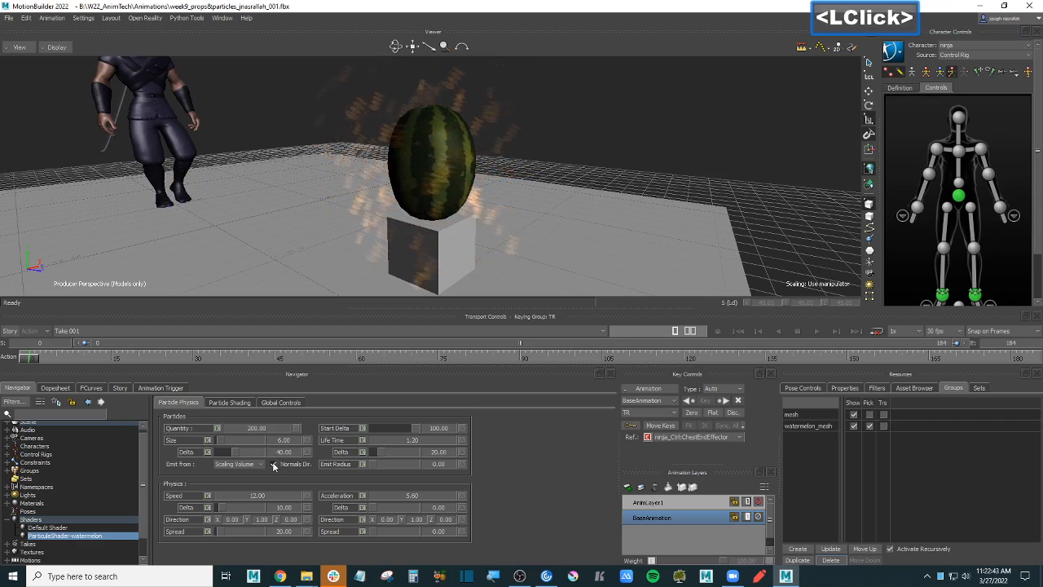
# - Try emitting from Vertex, then return to Scaling Volume and orbit around the watermelon
pyautogui.click(104, 536)
pyautogui.doubleClick(104, 535)
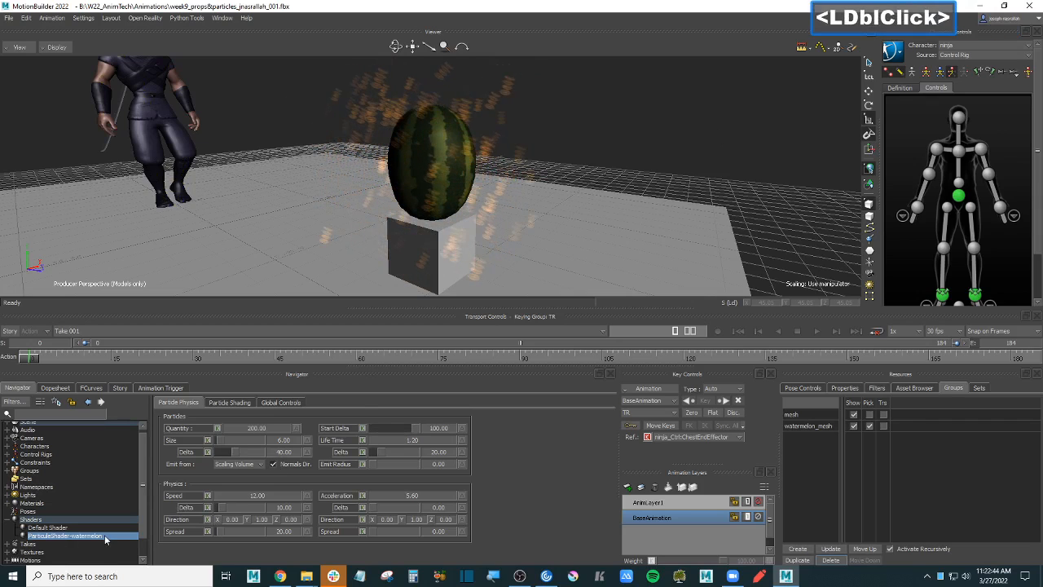
pyautogui.click(261, 465)
pyautogui.click(241, 482)
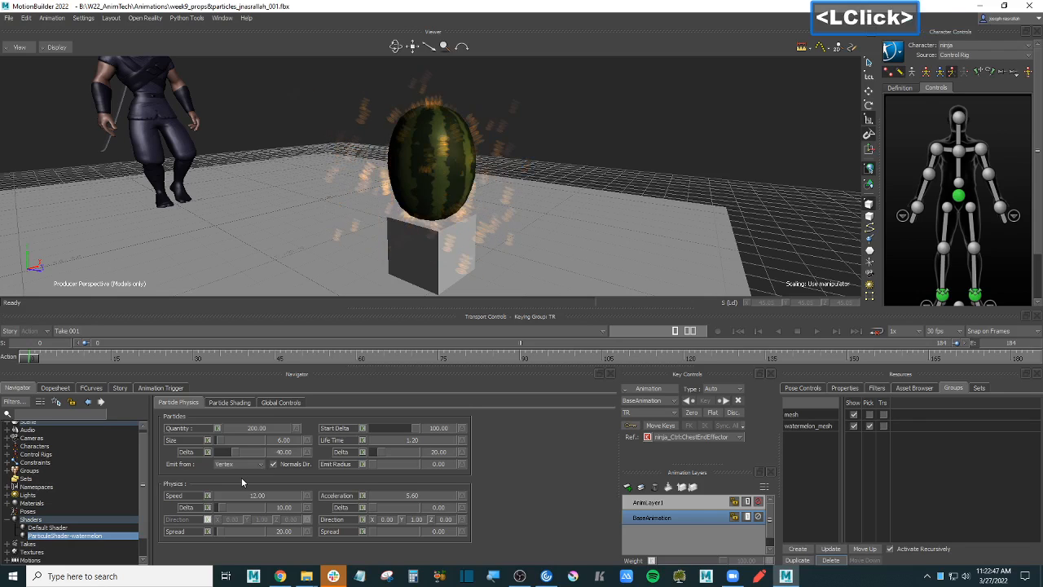
pyautogui.click(263, 465)
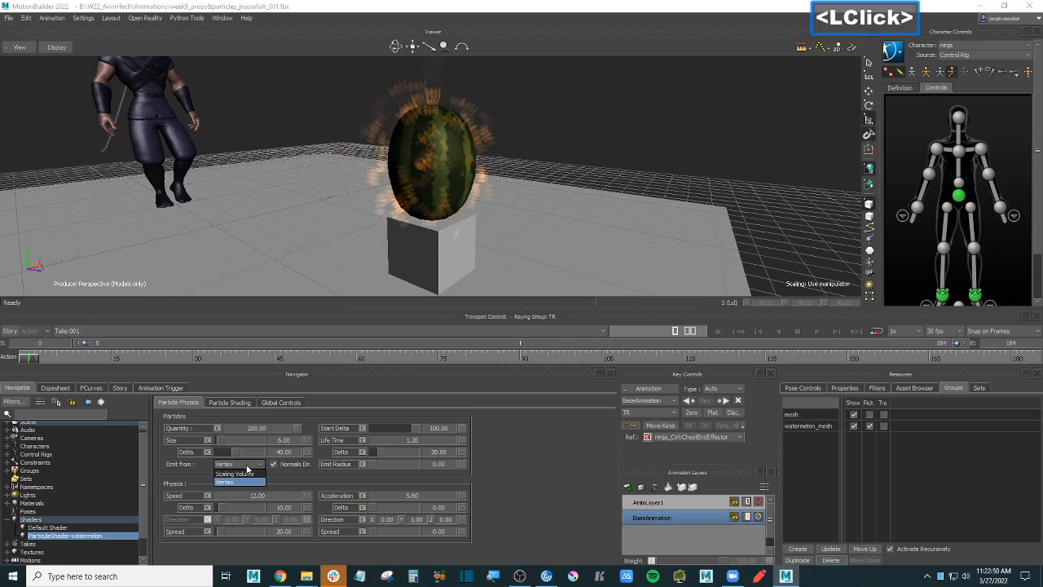
pyautogui.click(245, 474)
pyautogui.hotkey('ctrl', 'a')
pyautogui.keyDown('ctrl'); pyautogui.keyDown('shift'); pyautogui.moveTo(542, 191); pyautogui.dragTo(717, 165); pyautogui.keyUp('shift'); pyautogui.keyUp('ctrl')
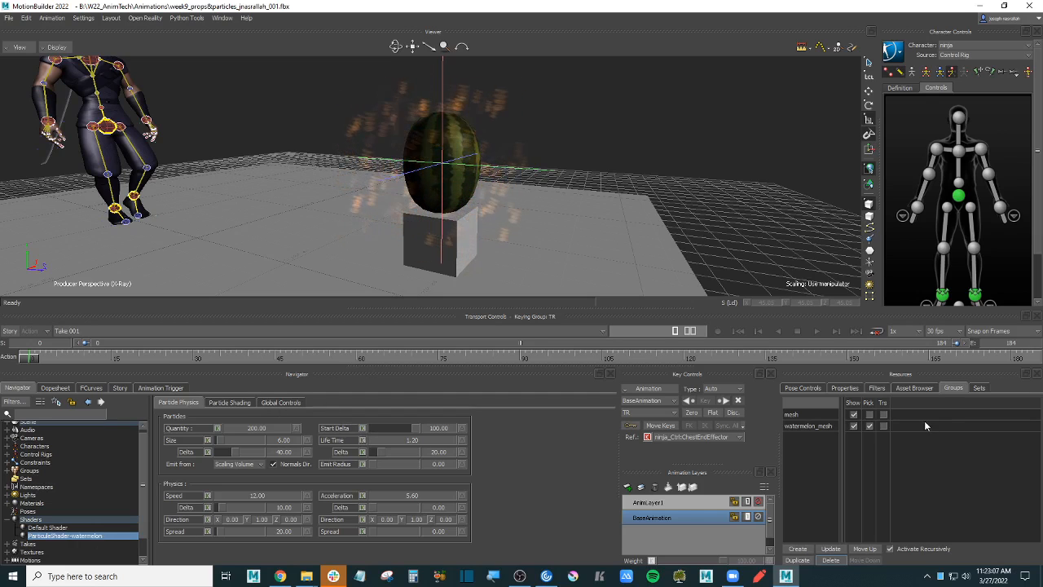
# - Place a test Cube right of the watermelon and apply the particle shader to it
pyautogui.click(915, 389)
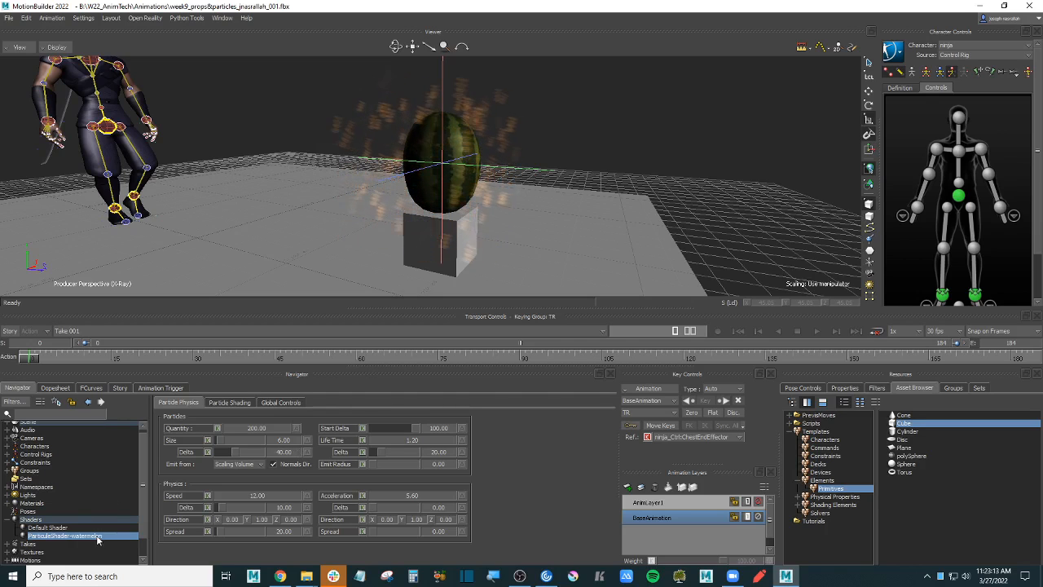
pyautogui.moveTo(913, 429); pyautogui.dragTo(693, 221)
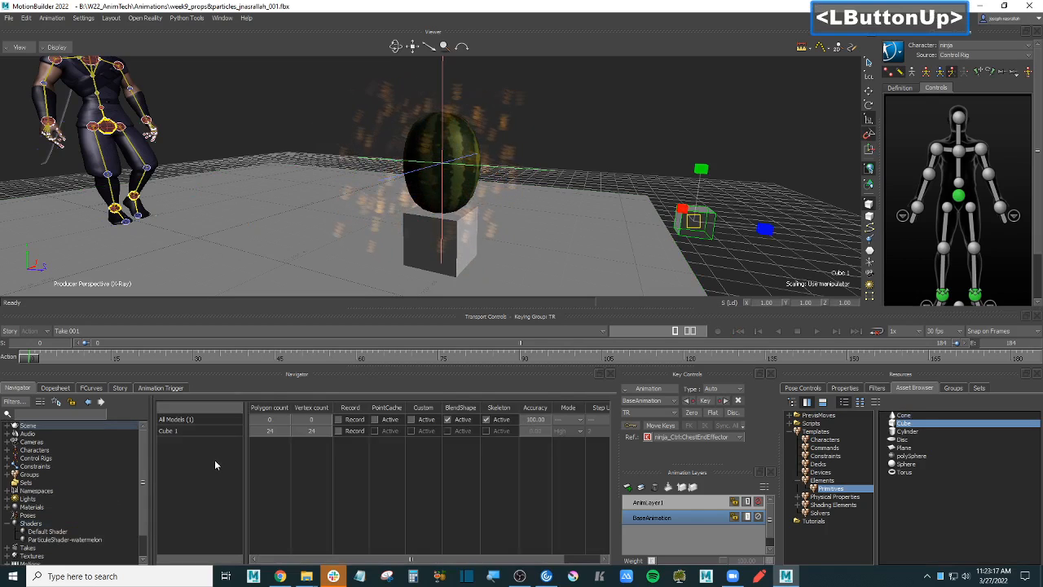
pyautogui.click(65, 539)
pyautogui.moveTo(766, 195); pyautogui.dragTo(698, 215)
pyautogui.click(721, 220)
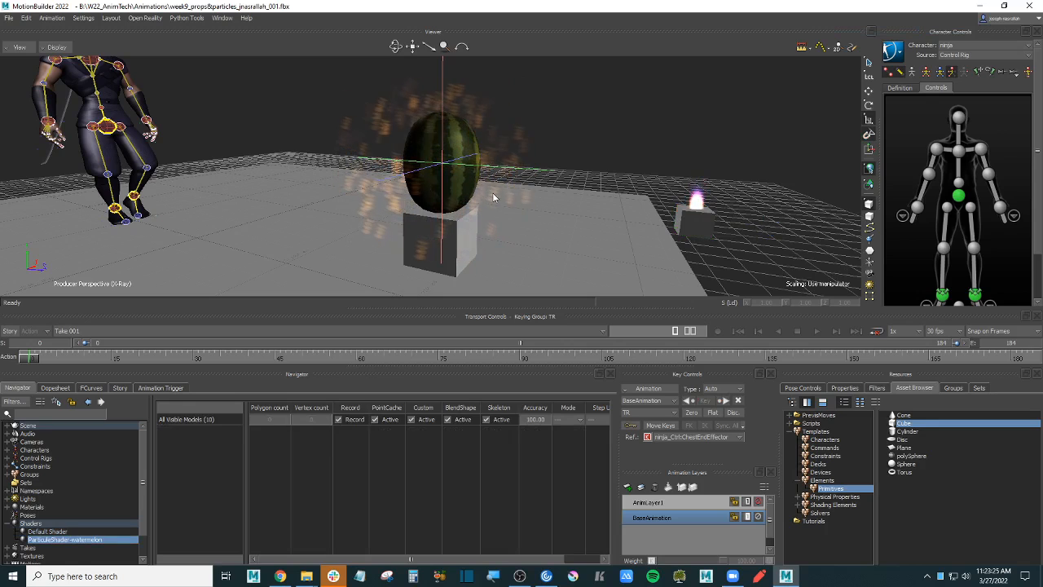
# - Inspect the shader's particle physics settings on the test cube, then delete the cube
pyautogui.click(707, 224)
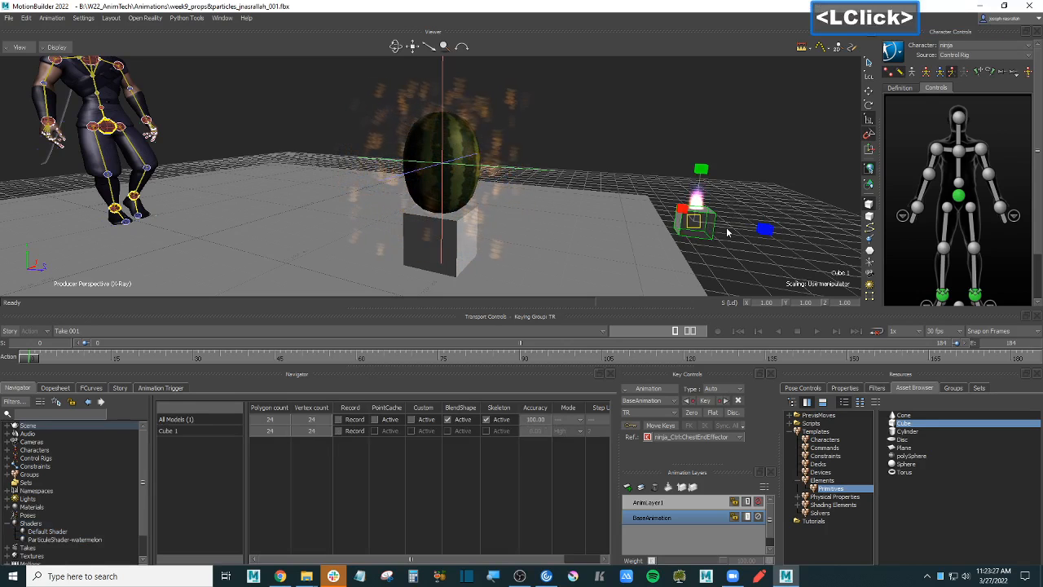
pyautogui.doubleClick(100, 539)
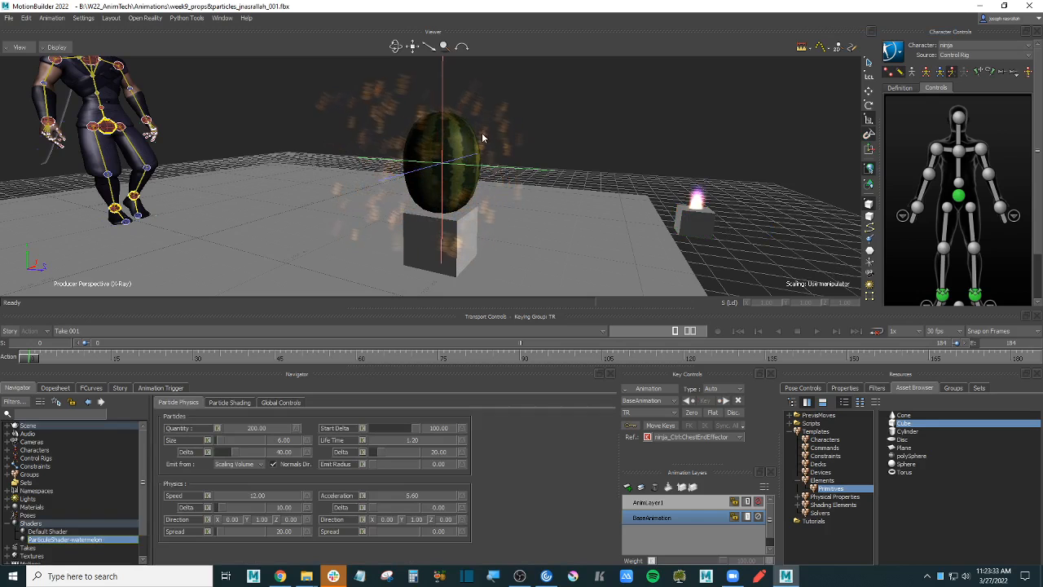
pyautogui.click(722, 226)
pyautogui.press('pagedown')
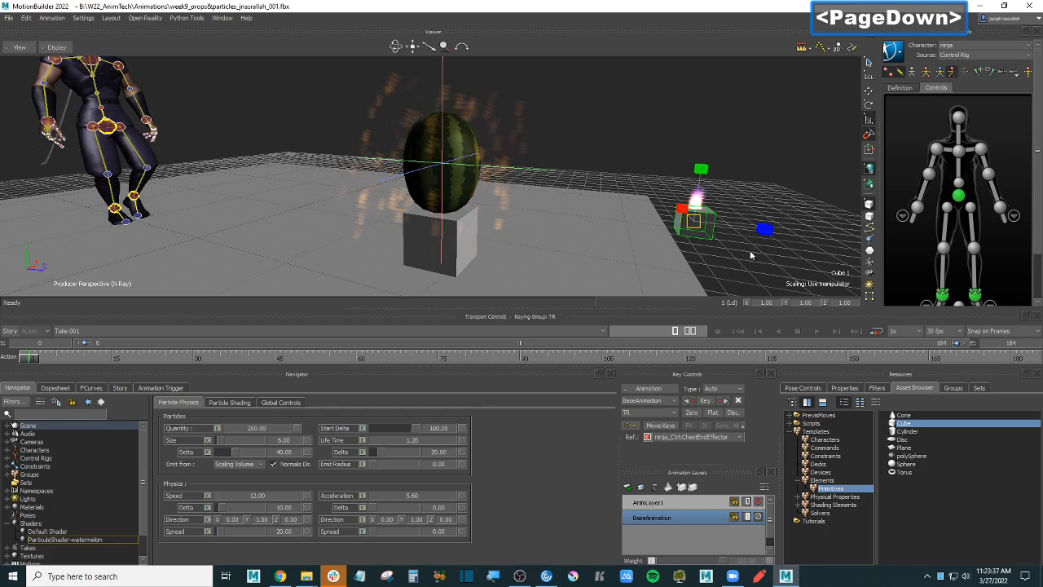
pyautogui.click(764, 256)
pyautogui.moveTo(720, 190); pyautogui.dragTo(722, 235)
pyautogui.press('pagedown')
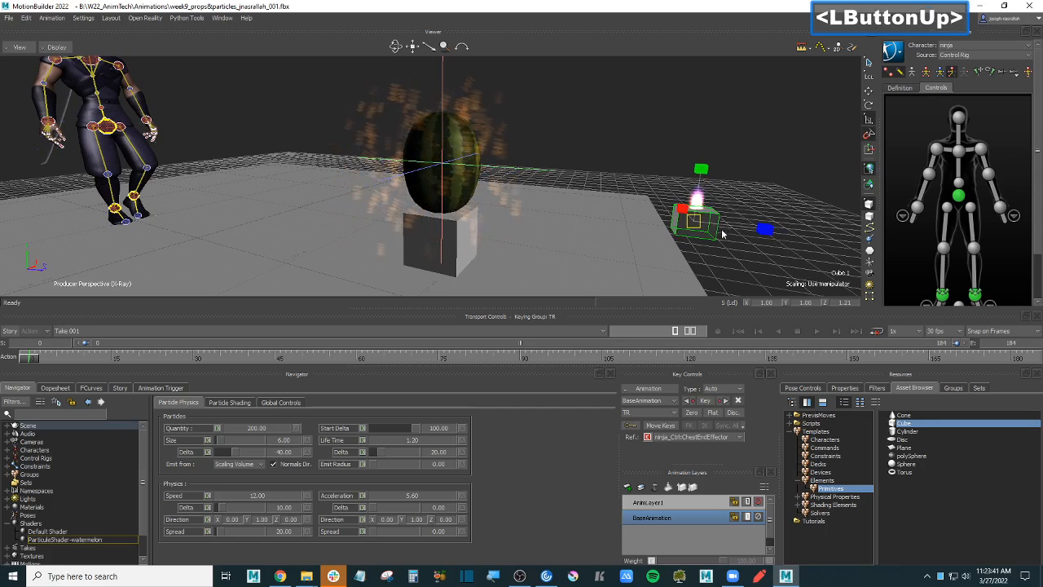
pyautogui.click(722, 234)
pyautogui.click(708, 223)
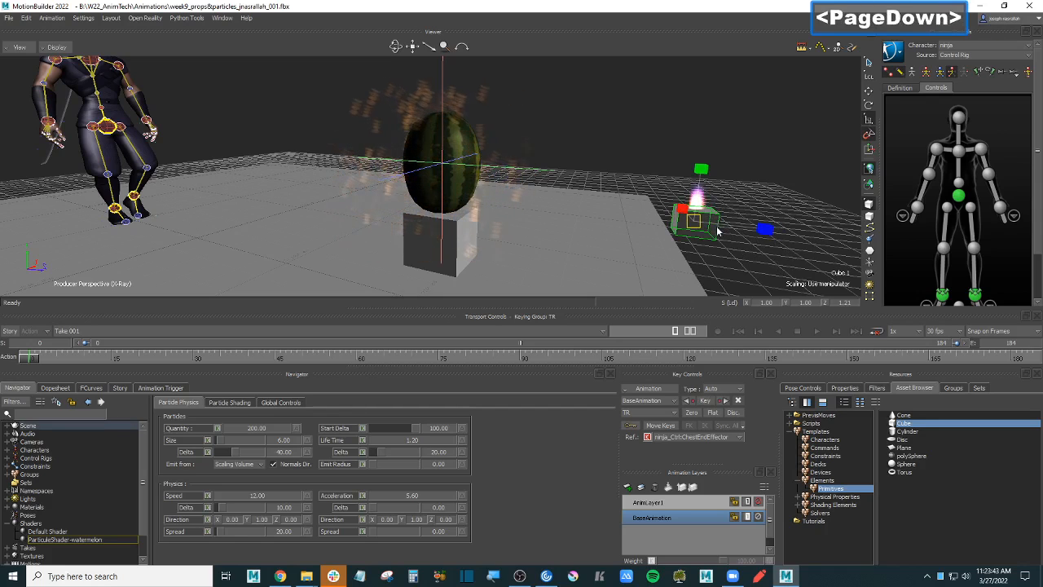
pyautogui.press('Delete')
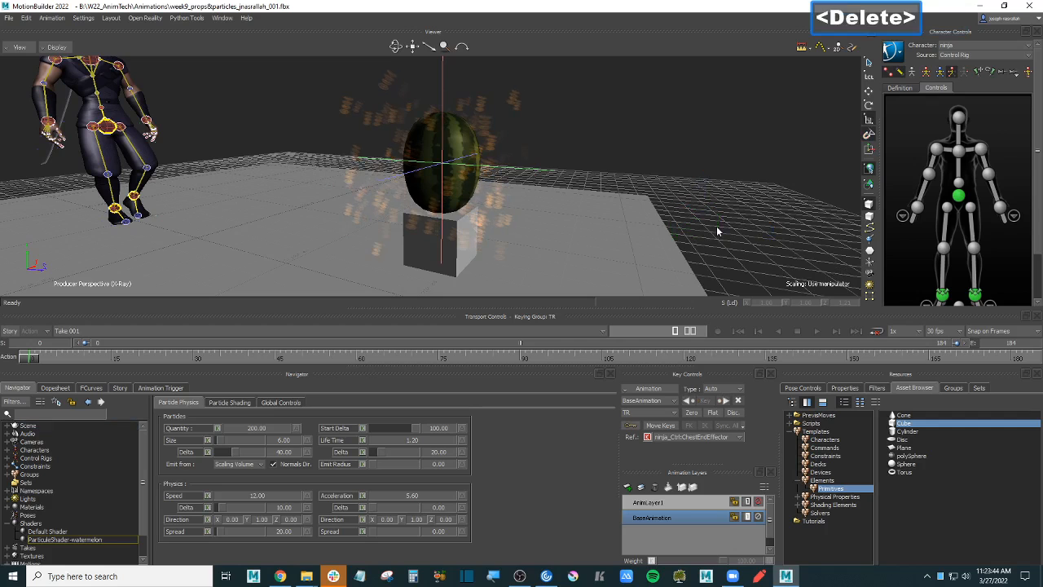
pyautogui.click(250, 466)
# - Select the watermelon particle shader and switch its properties to the Particle Shading tab
pyautogui.keyDown('ctrl'); pyautogui.keyDown('shift'); pyautogui.moveTo(618, 186); pyautogui.dragTo(671, 155); pyautogui.keyUp('shift'); pyautogui.keyUp('ctrl')
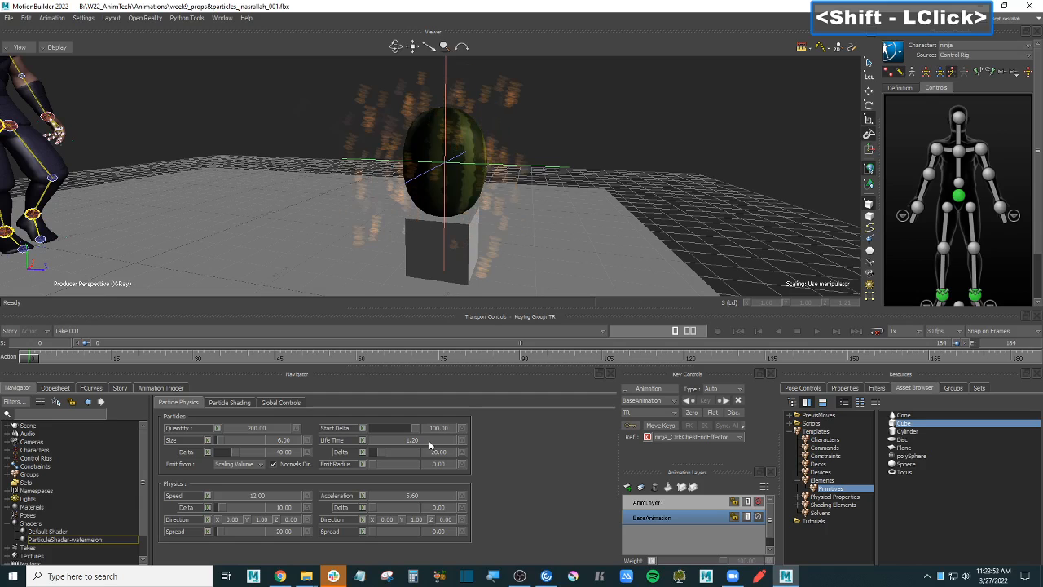
pyautogui.click(106, 540)
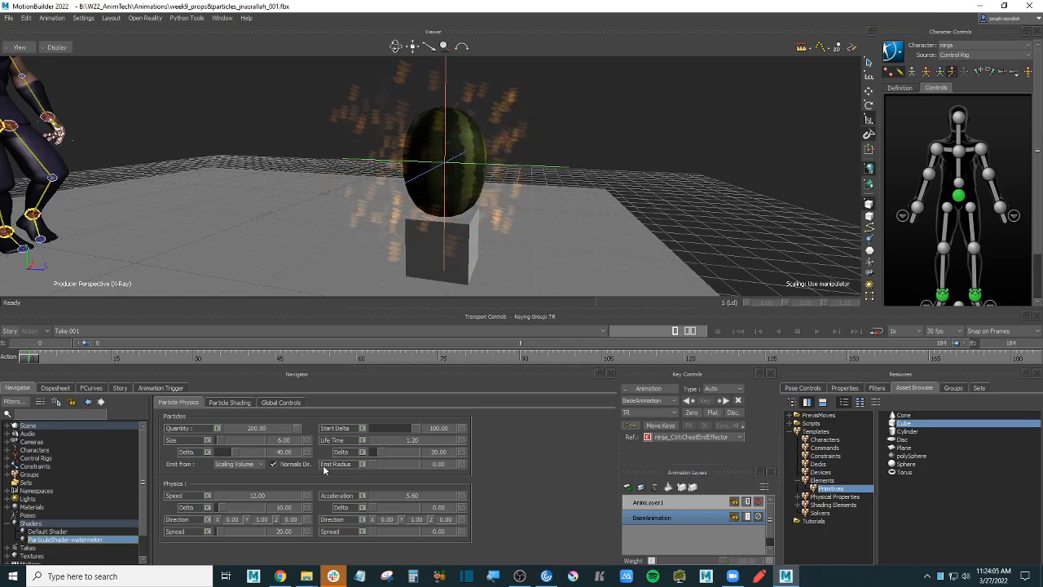
pyautogui.click(281, 403)
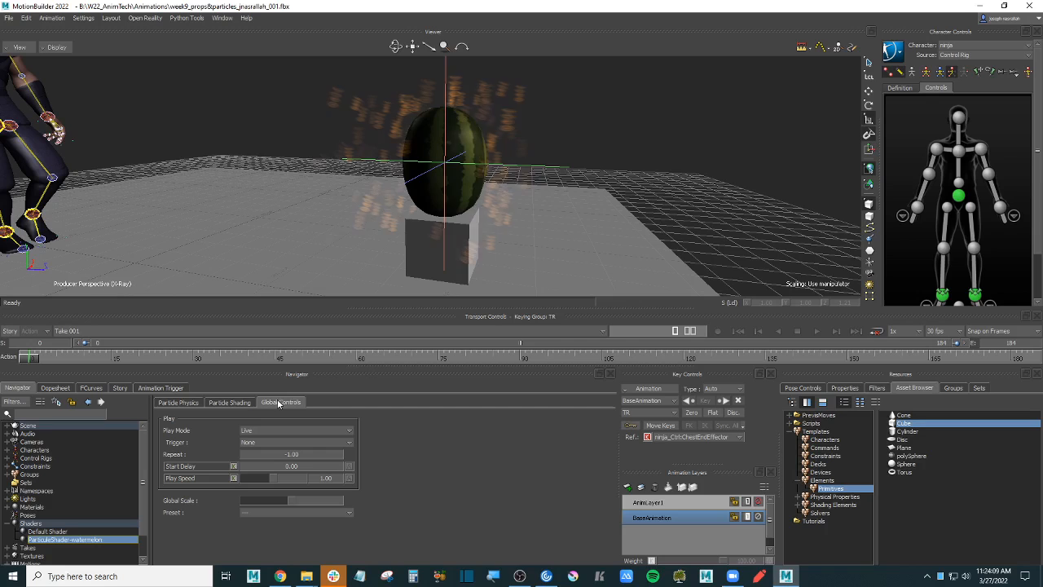
pyautogui.click(228, 403)
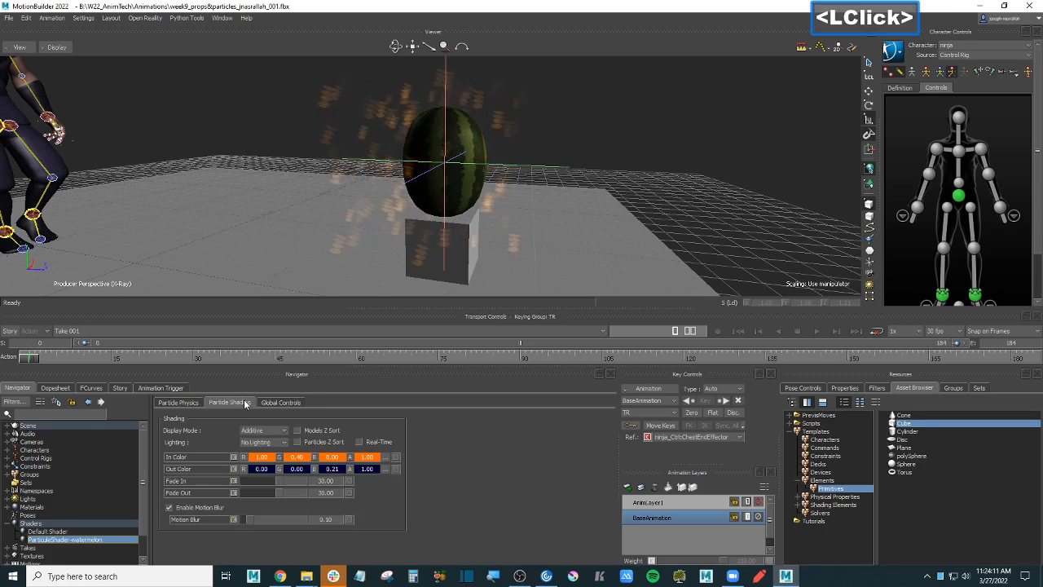
pyautogui.click(277, 433)
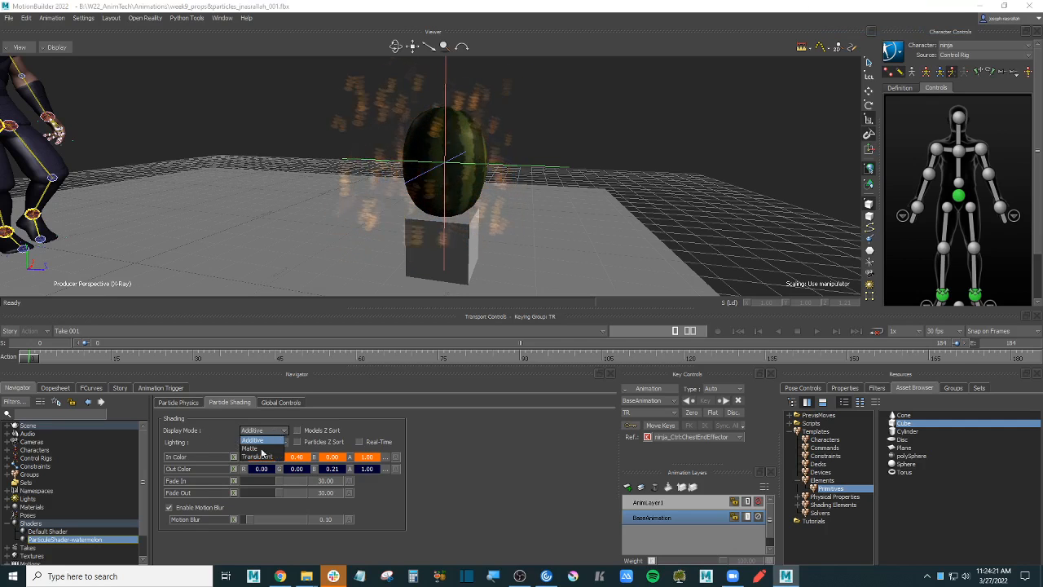
pyautogui.click(251, 448)
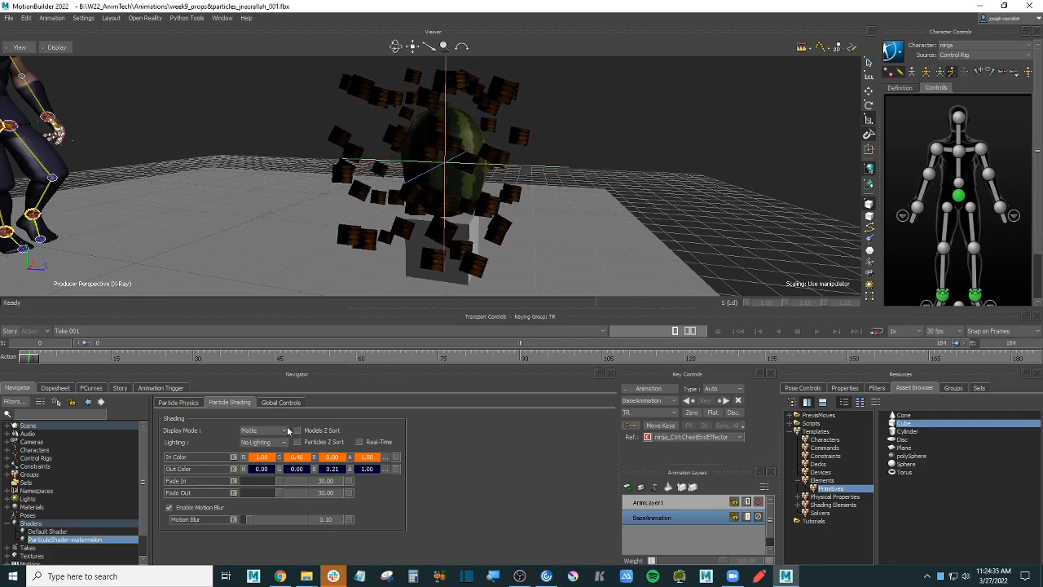
pyautogui.click(262, 430)
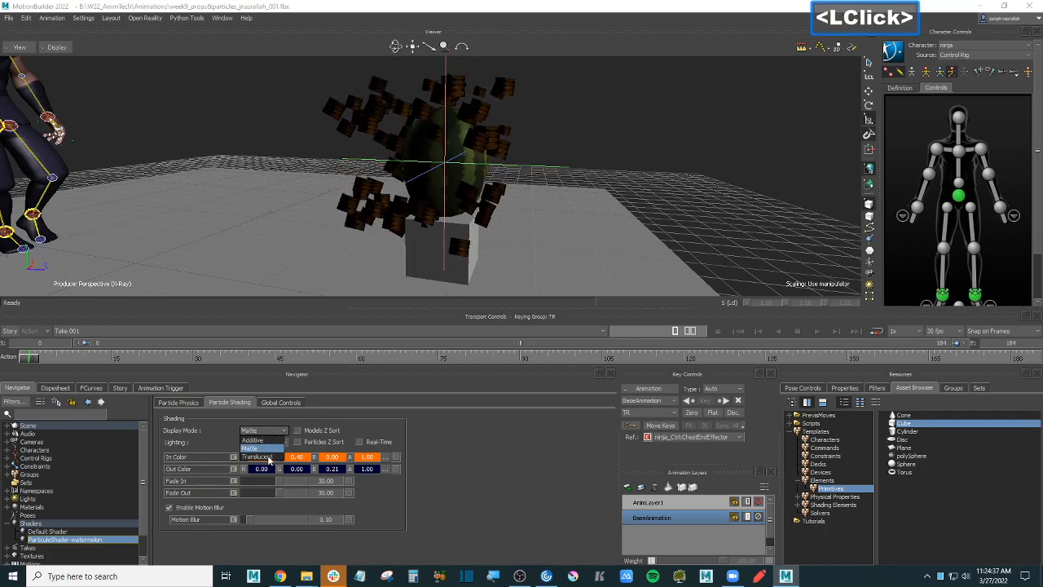
pyautogui.click(258, 457)
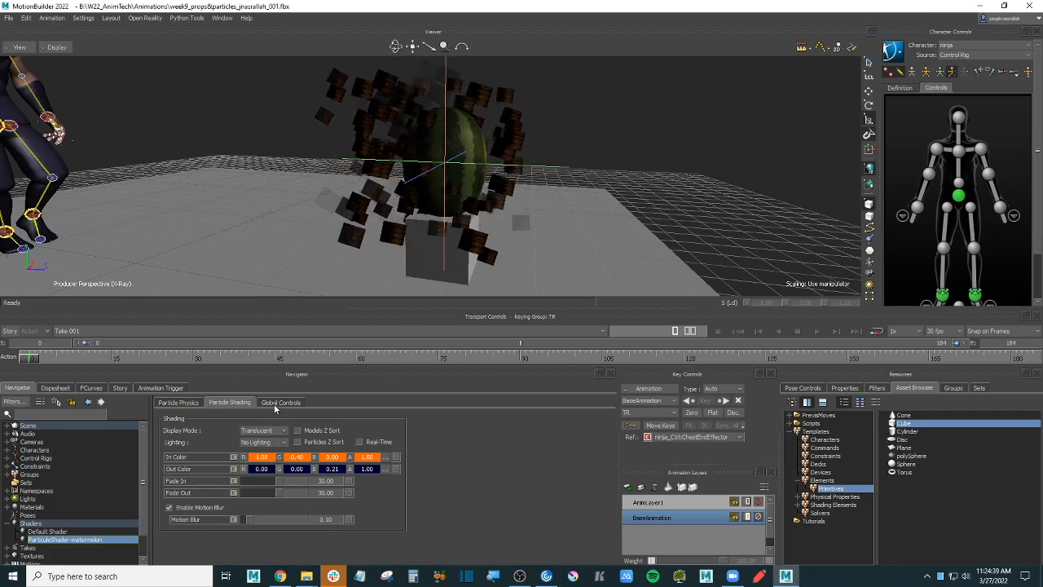
pyautogui.click(263, 430)
pyautogui.click(253, 440)
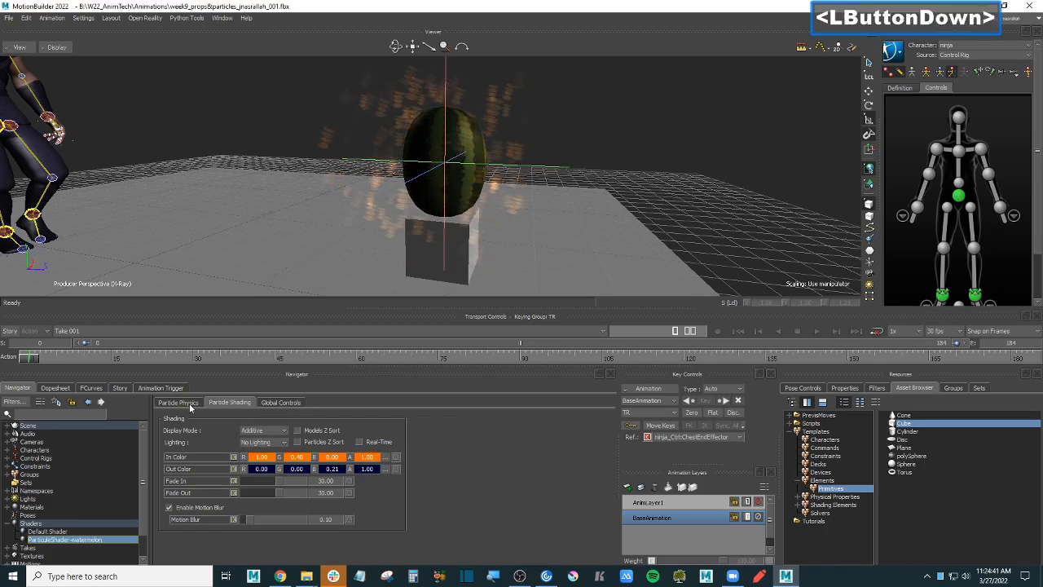
pyautogui.click(179, 402)
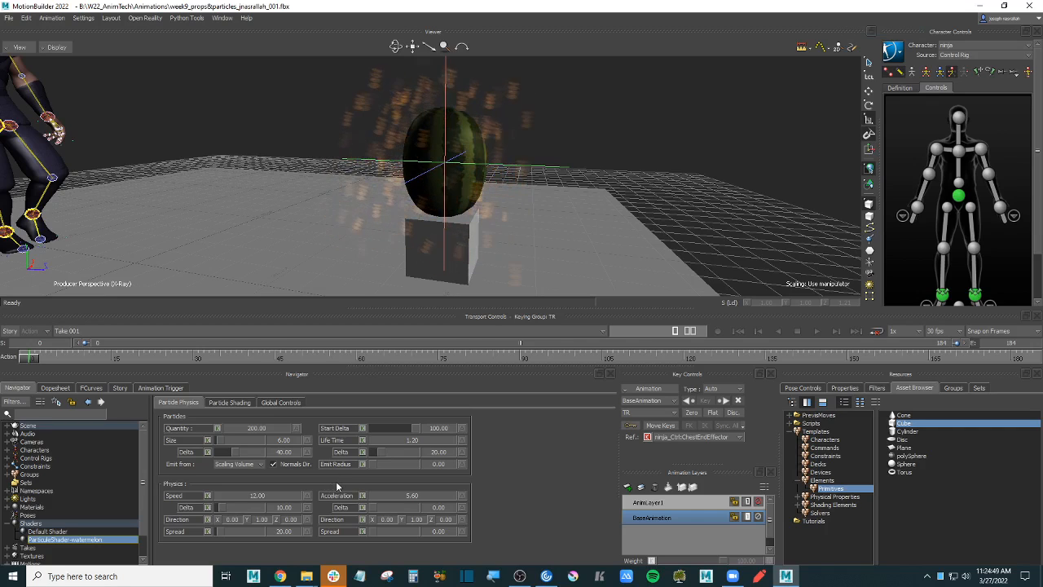
pyautogui.click(229, 403)
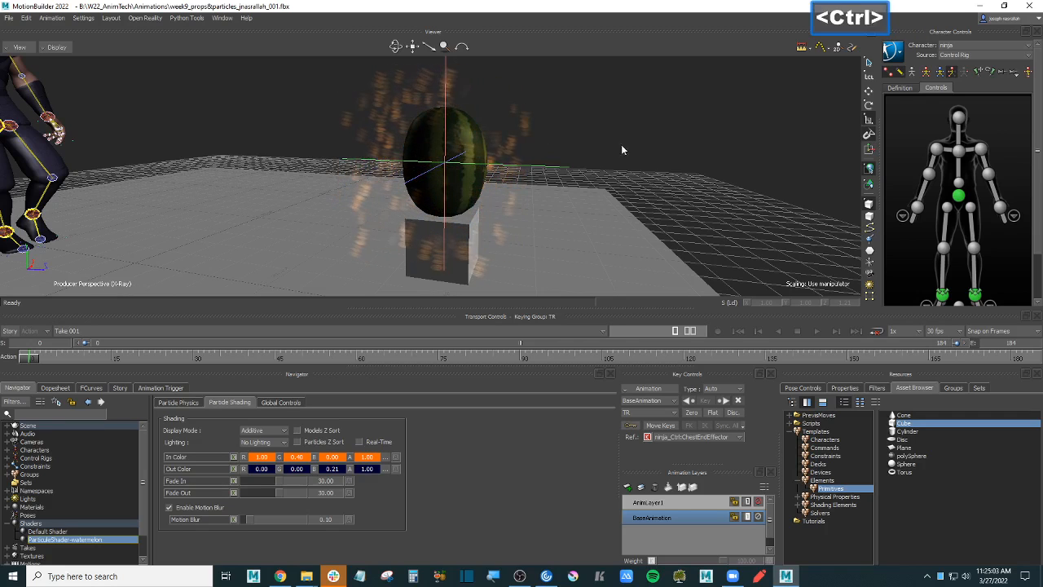
pyautogui.keyDown('ctrl'); pyautogui.moveTo(622, 145); pyautogui.dragTo(657, 181); pyautogui.keyUp('ctrl')
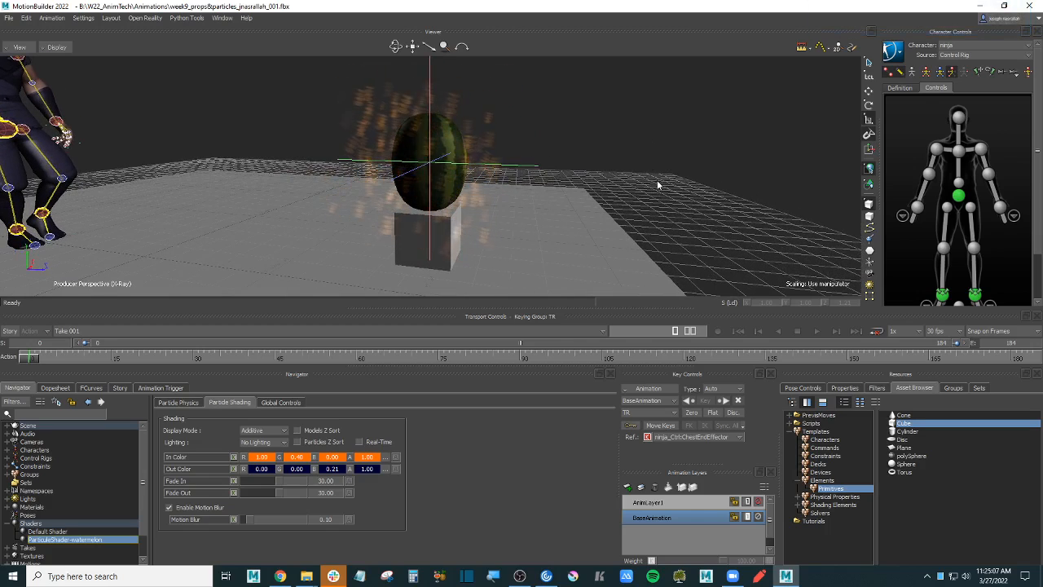
pyautogui.click(95, 539)
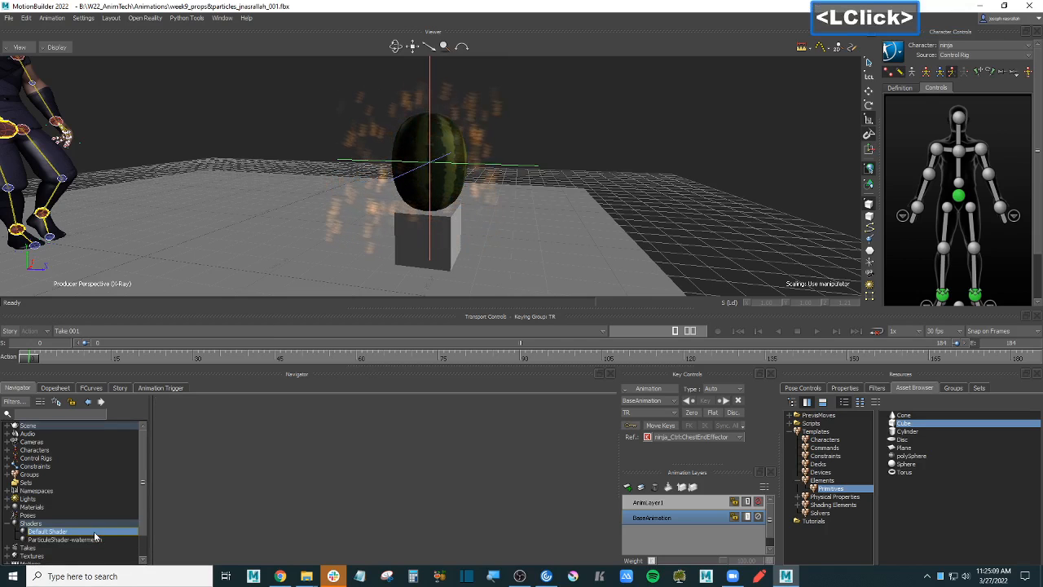
pyautogui.click(104, 540)
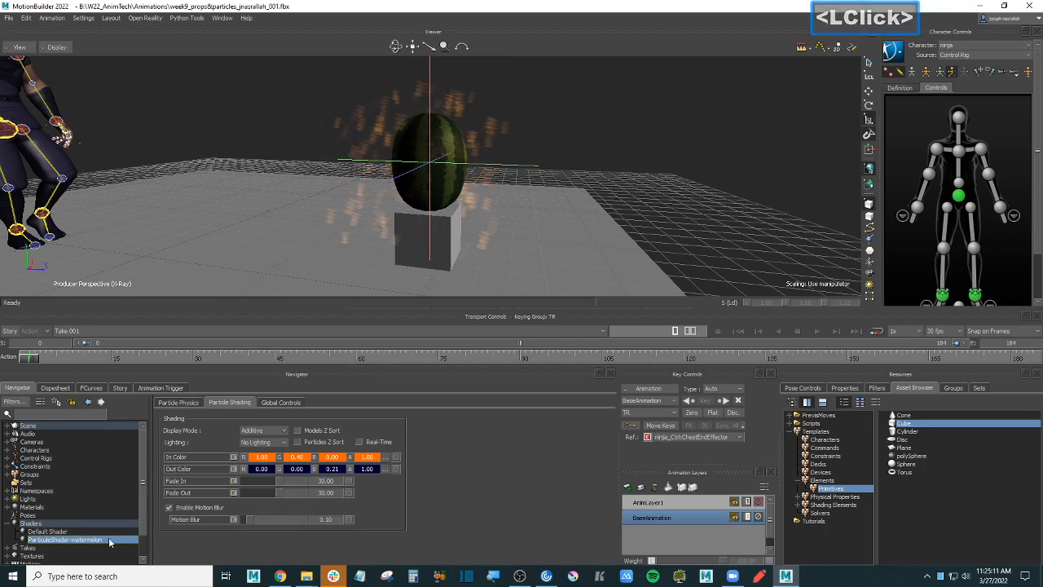
pyautogui.scroll(-3, 108, 536)
# - Expand Scene > Null > WaterMelon low.002 in the Navigator to reveal its particle shader
pyautogui.click(96, 512)
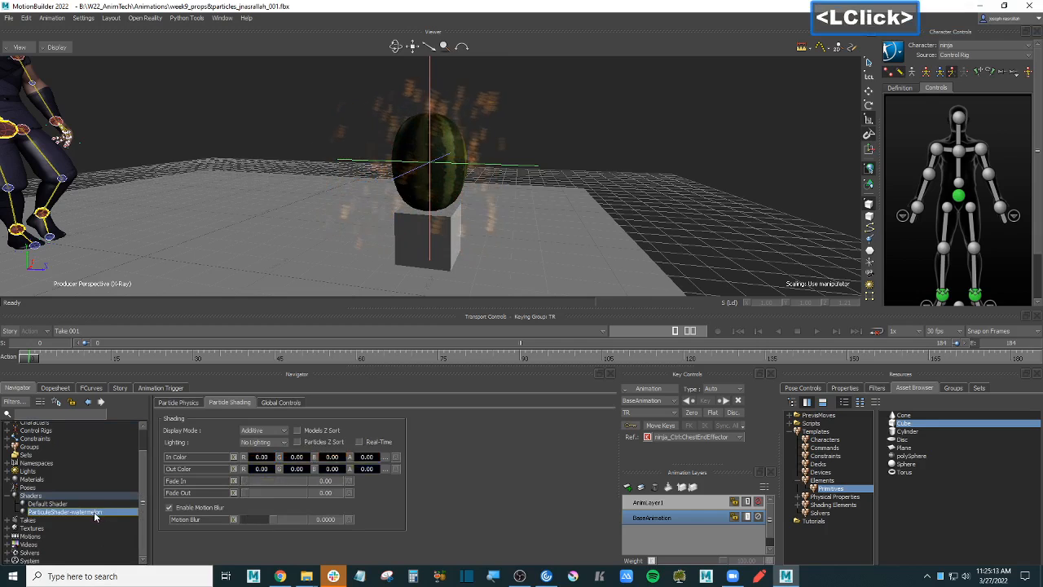
pyautogui.rightClick(95, 513)
pyautogui.click(95, 515)
pyautogui.scroll(3, 65, 476)
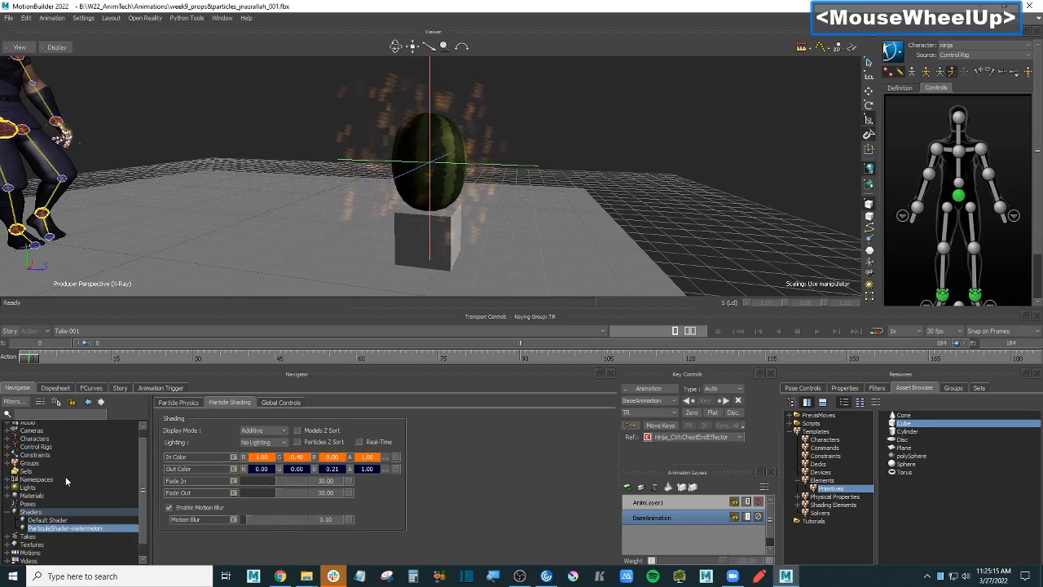
pyautogui.click(8, 426)
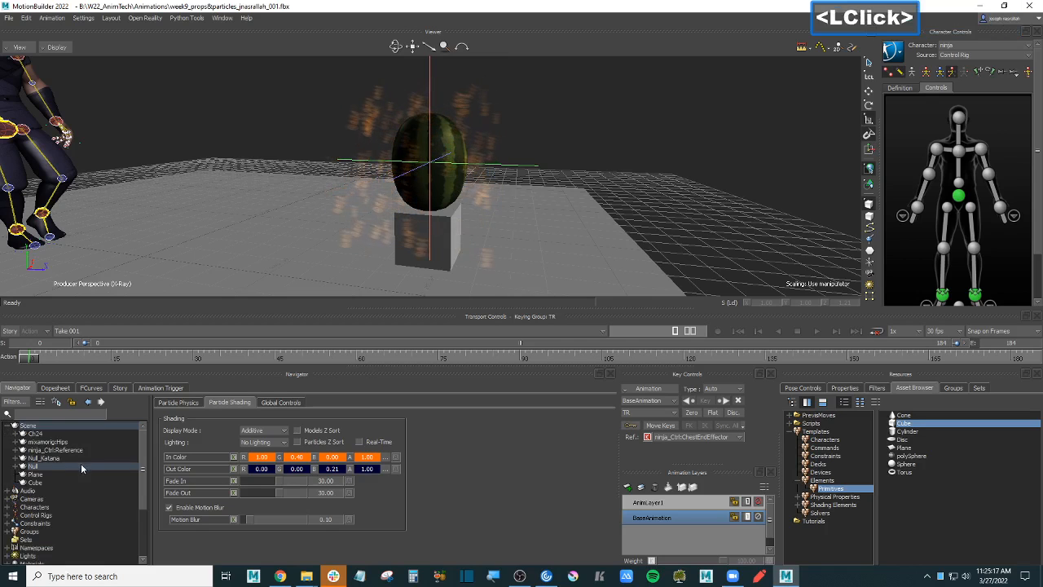
pyautogui.click(17, 465)
pyautogui.moveTo(141, 472); pyautogui.dragTo(144, 484)
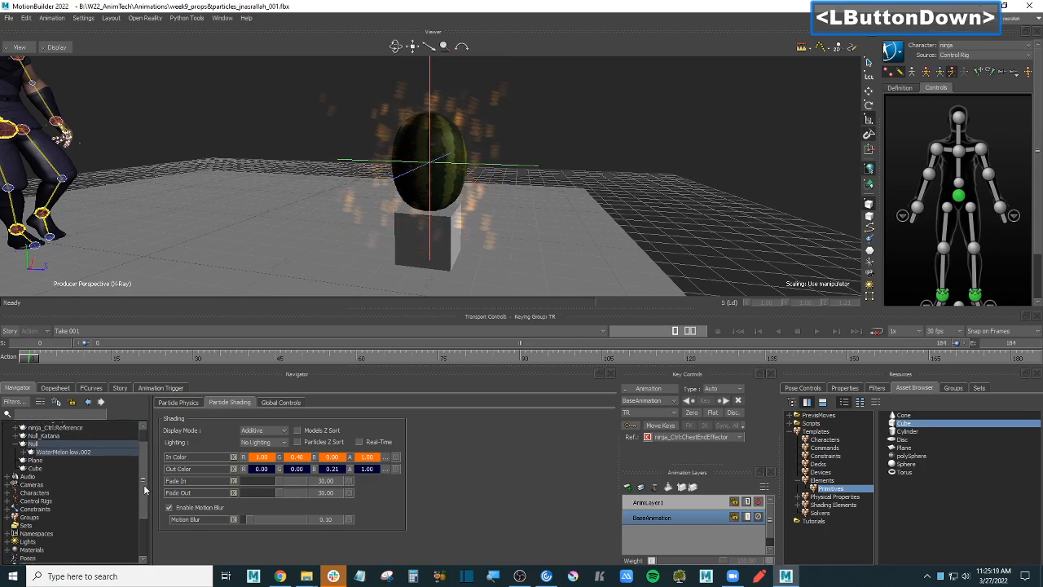
pyautogui.click(30, 453)
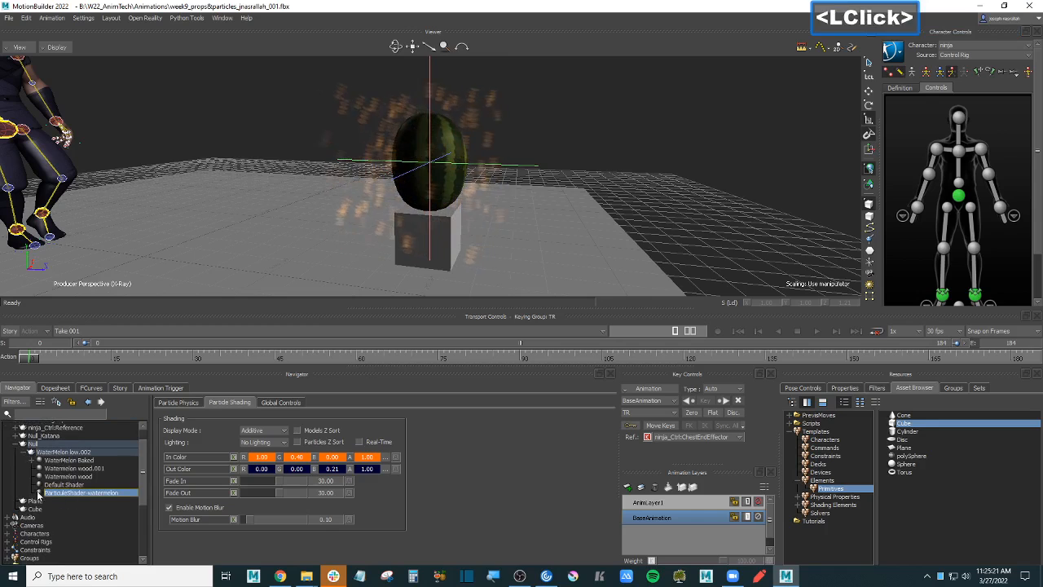
pyautogui.click(449, 138)
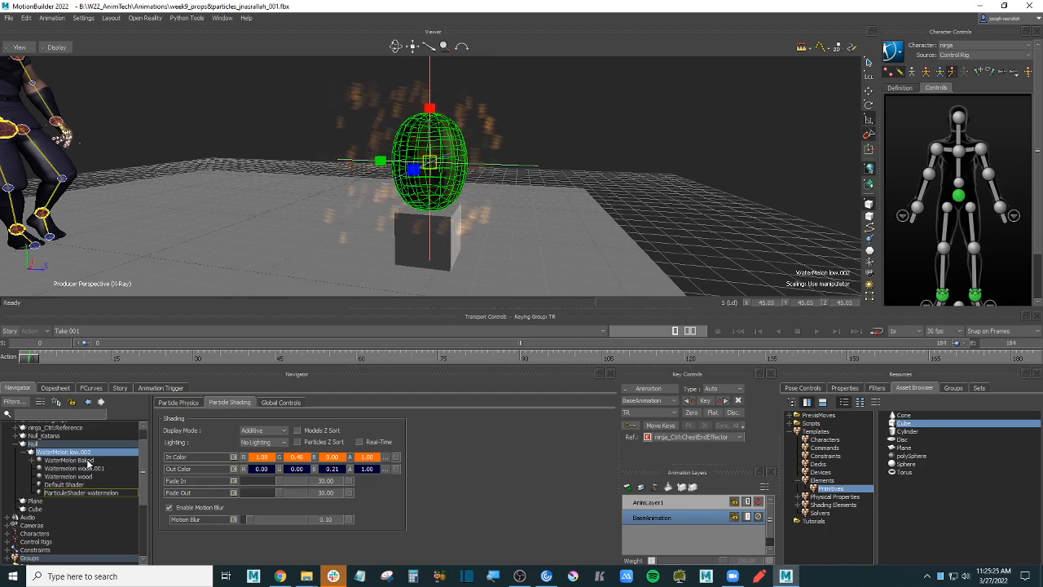
pyautogui.click(33, 461)
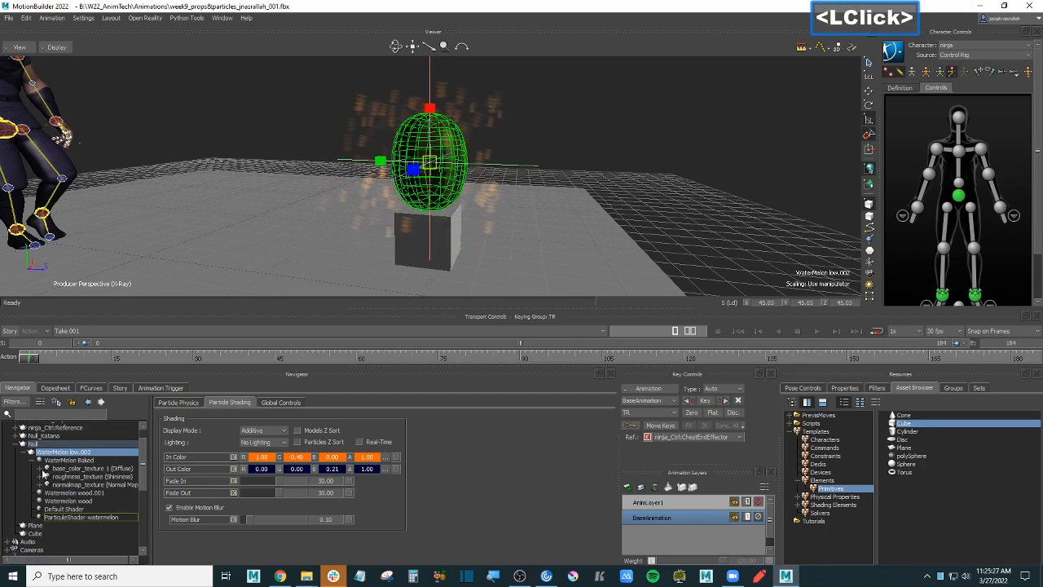
pyautogui.moveTo(149, 483); pyautogui.dragTo(168, 481)
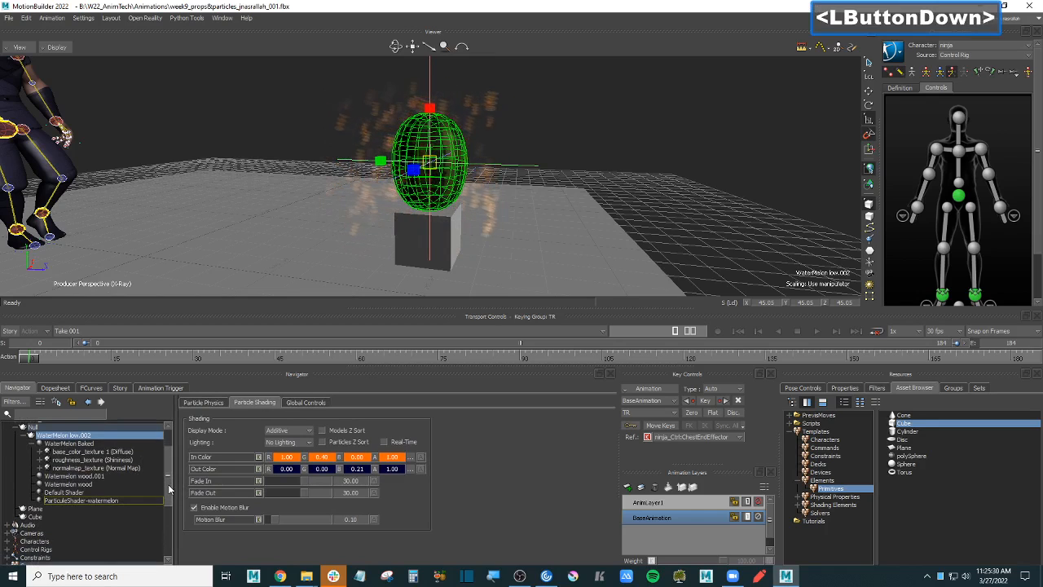
# - Delete the ParticleShader-watermelon shader and accept the warning
pyautogui.click(119, 500)
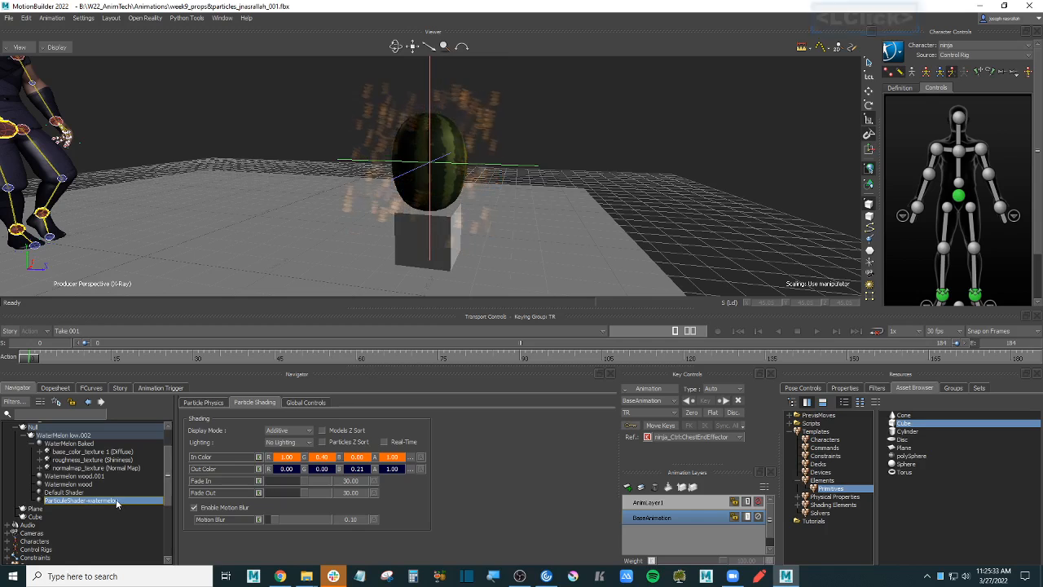
pyautogui.rightClick(119, 501)
pyautogui.moveTo(204, 431)
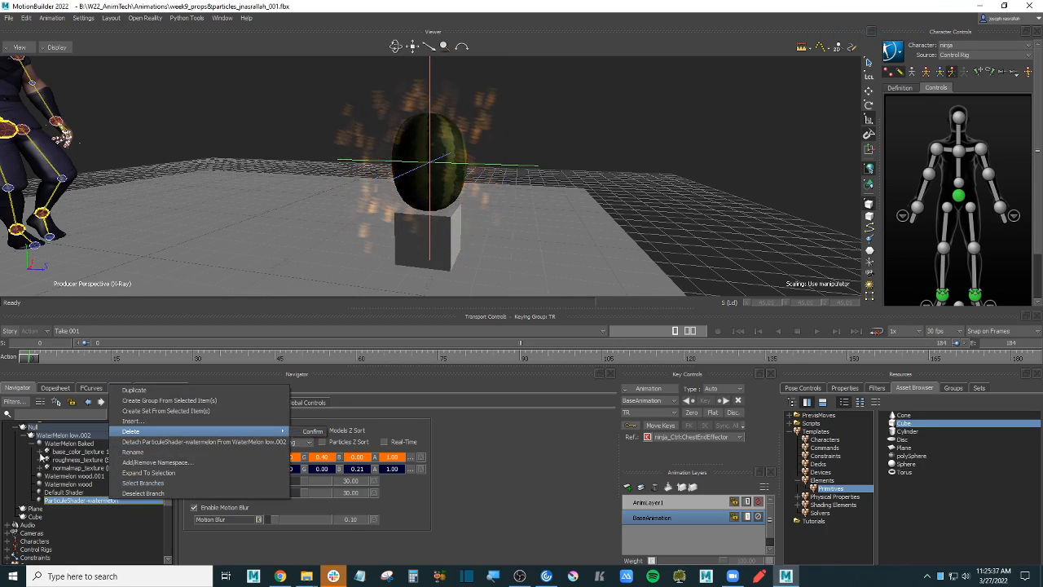
pyautogui.click(90, 437)
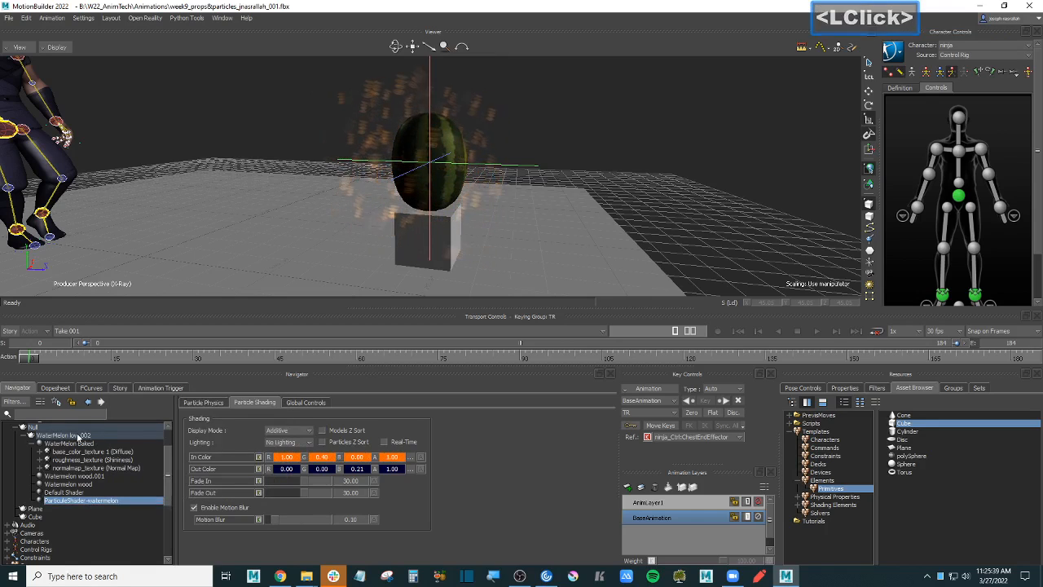
pyautogui.click(76, 437)
pyautogui.click(86, 500)
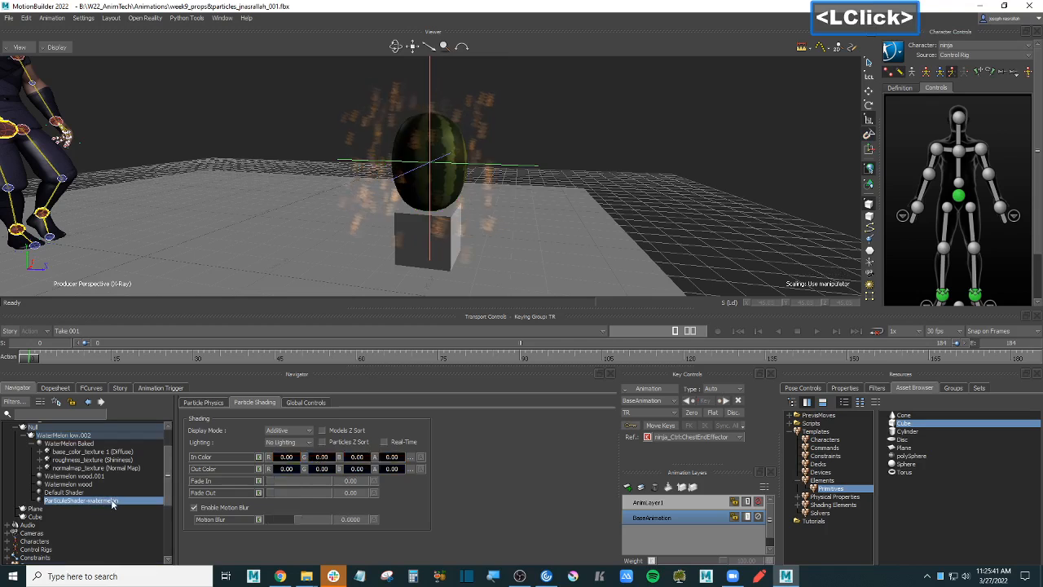
pyautogui.doubleClick(114, 502)
pyautogui.rightClick(118, 504)
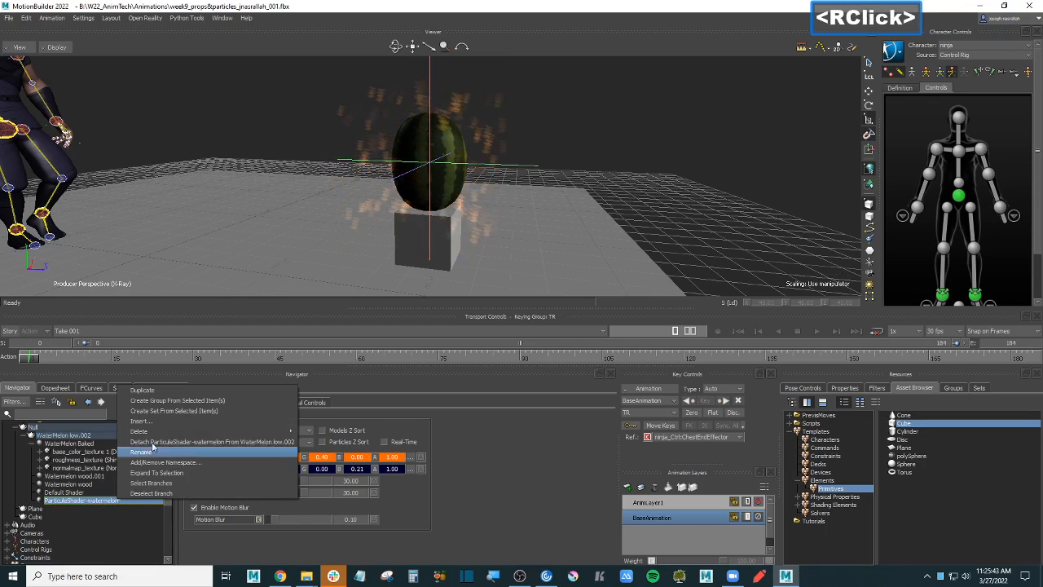
pyautogui.moveTo(245, 431)
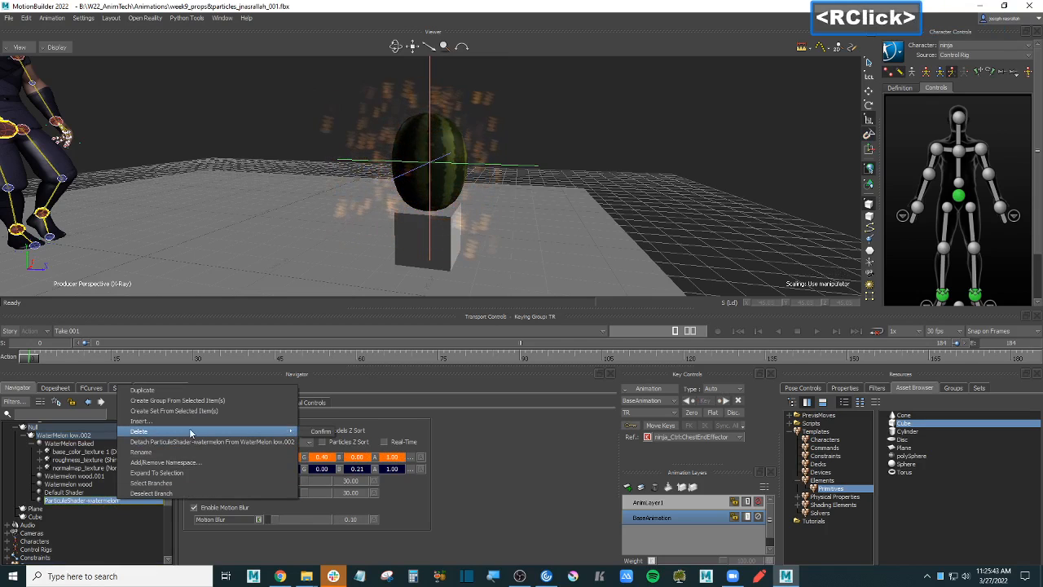
pyautogui.click(320, 431)
pyautogui.click(455, 317)
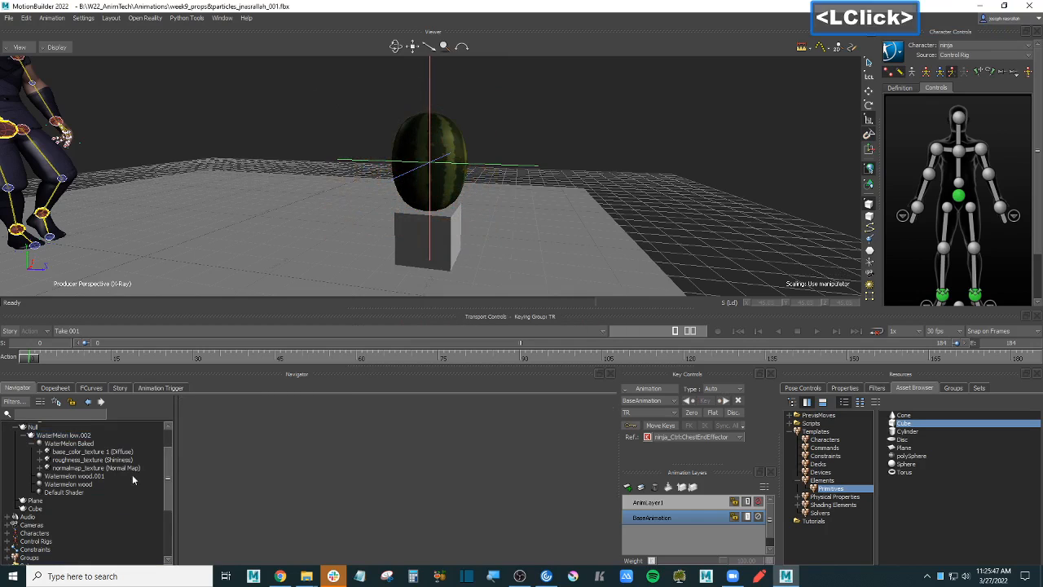
# - Insert a new Particle shader under the Navigator's Shaders group
pyautogui.moveTo(169, 474); pyautogui.dragTo(170, 479)
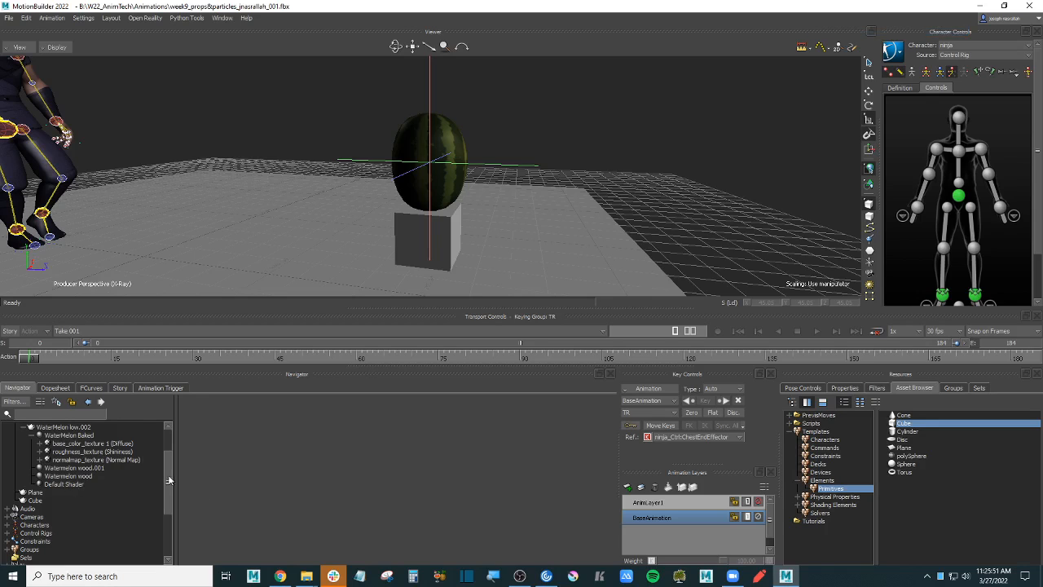
pyautogui.moveTo(169, 477); pyautogui.dragTo(170, 522)
pyautogui.click(59, 503)
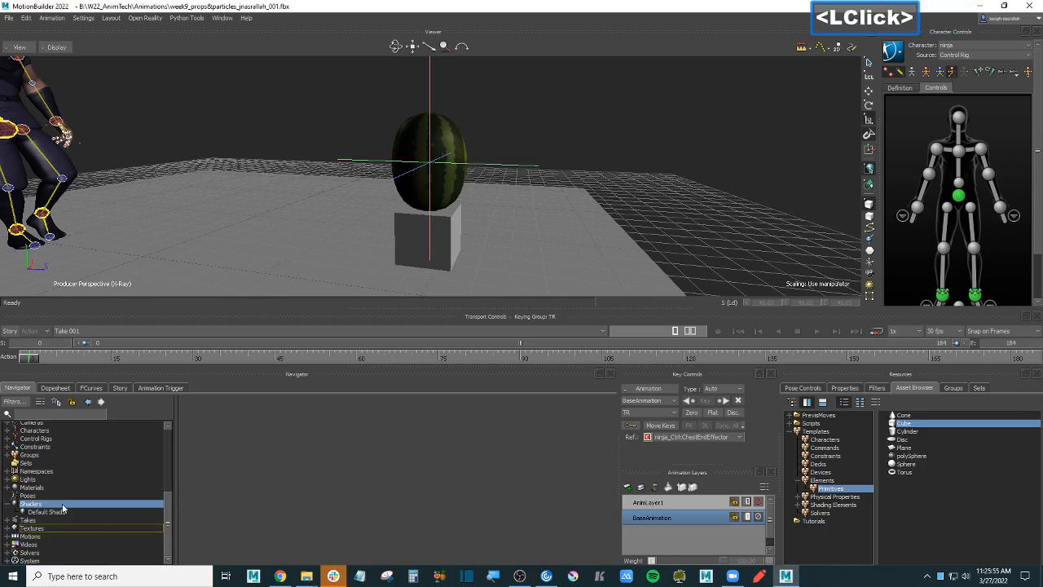
pyautogui.rightClick(76, 502)
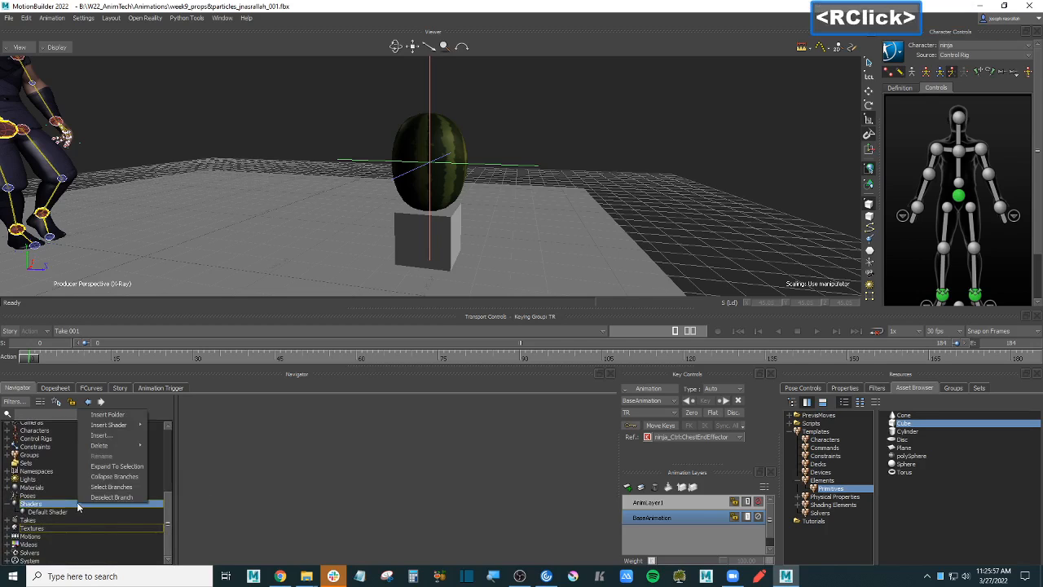
pyautogui.moveTo(130, 426)
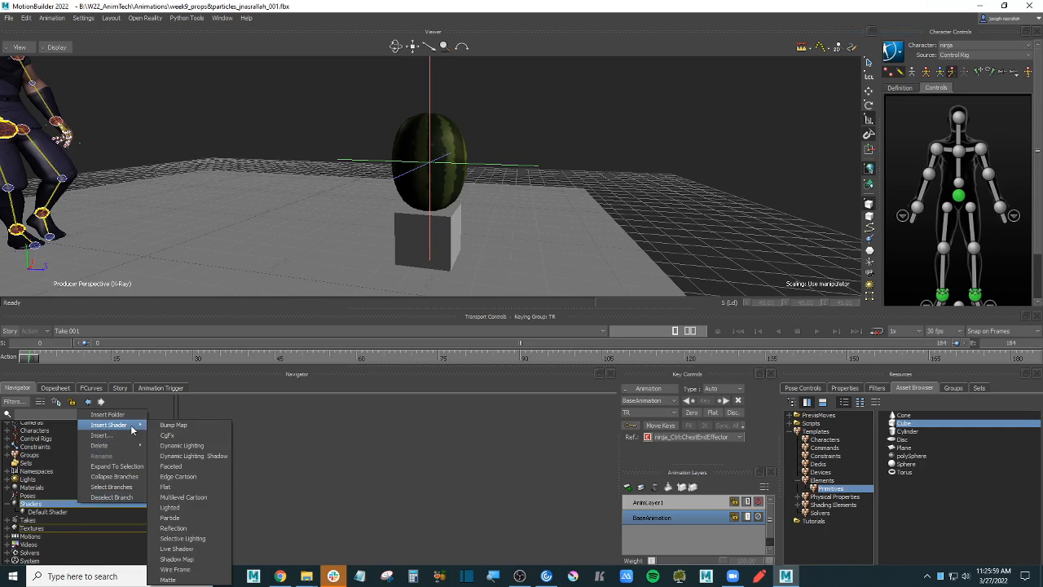
pyautogui.click(205, 521)
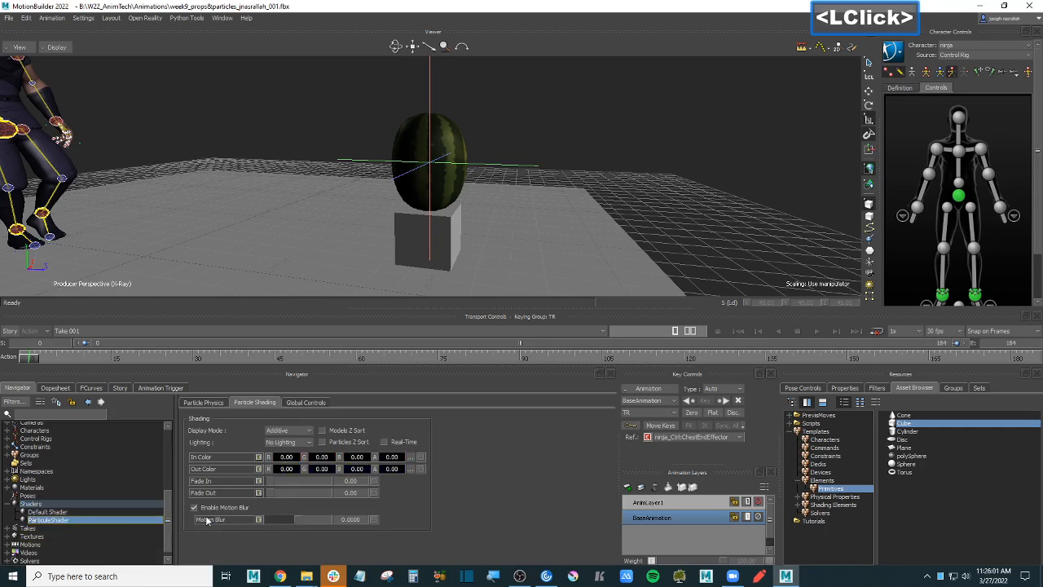
# - Append the new ParticleShader to the cube pedestal, keeping particles emitting from Vertex
pyautogui.click(69, 519)
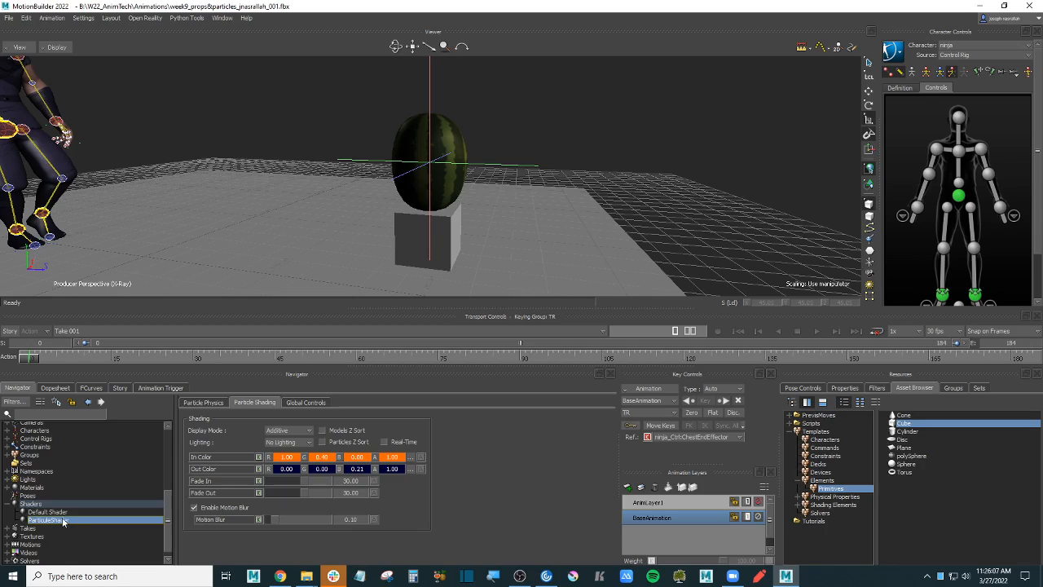
pyautogui.moveTo(62, 523); pyautogui.dragTo(458, 221)
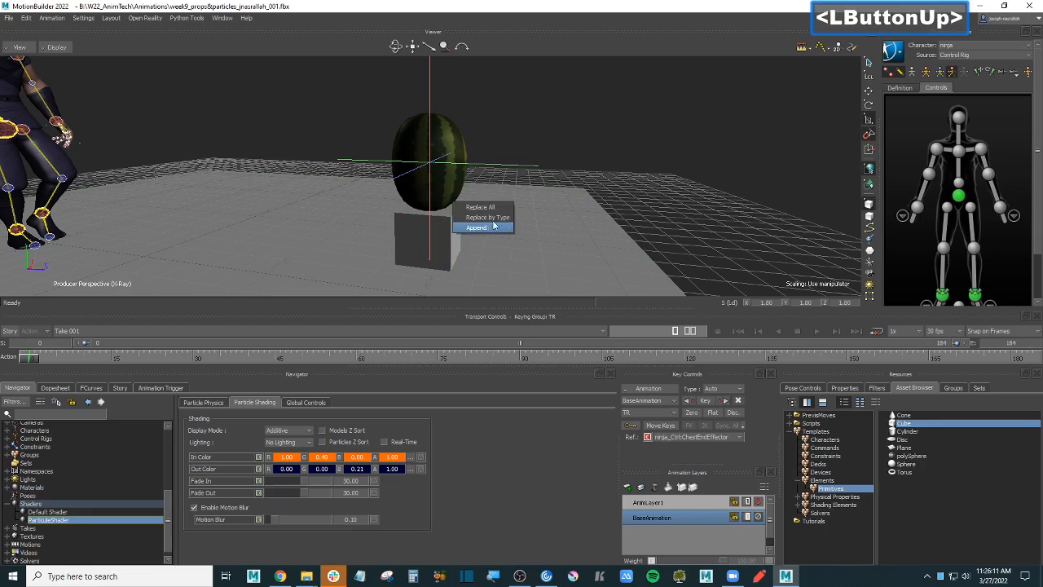
pyautogui.click(480, 227)
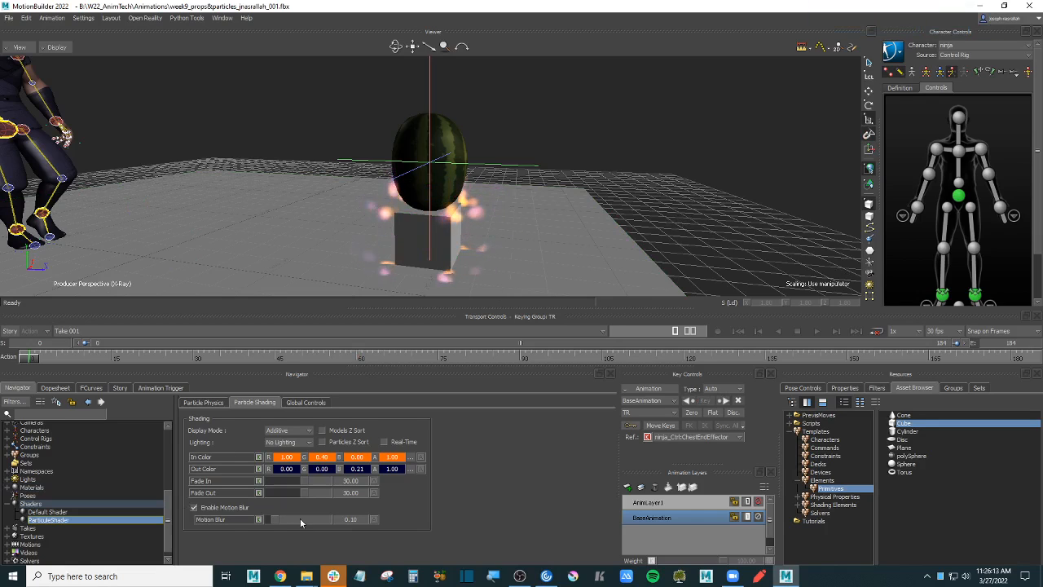
pyautogui.click(204, 403)
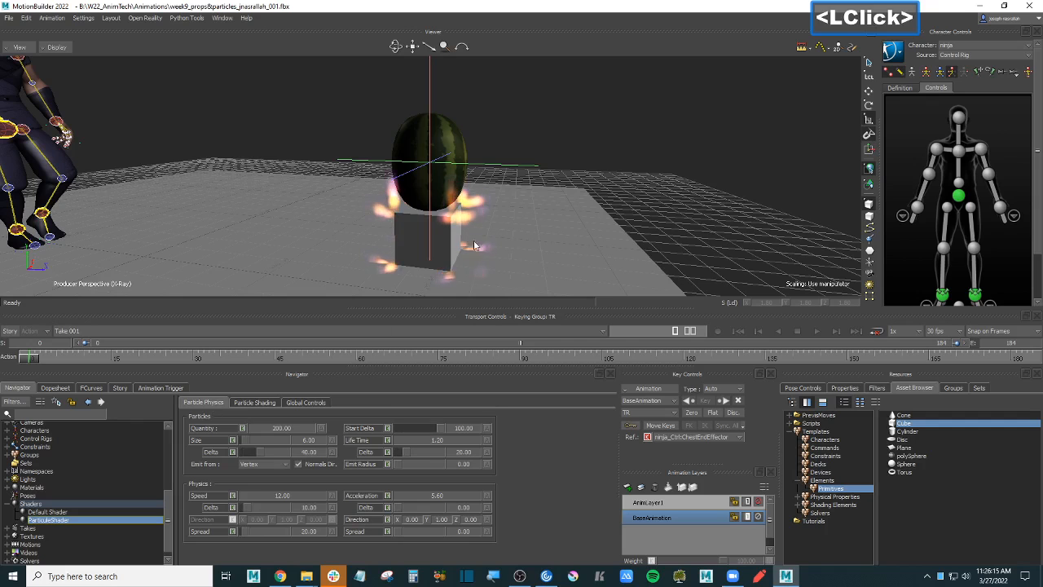
pyautogui.keyDown('ctrl'); pyautogui.keyDown('shift'); pyautogui.moveTo(661, 196); pyautogui.dragTo(701, 200); pyautogui.keyUp('shift'); pyautogui.keyUp('ctrl')
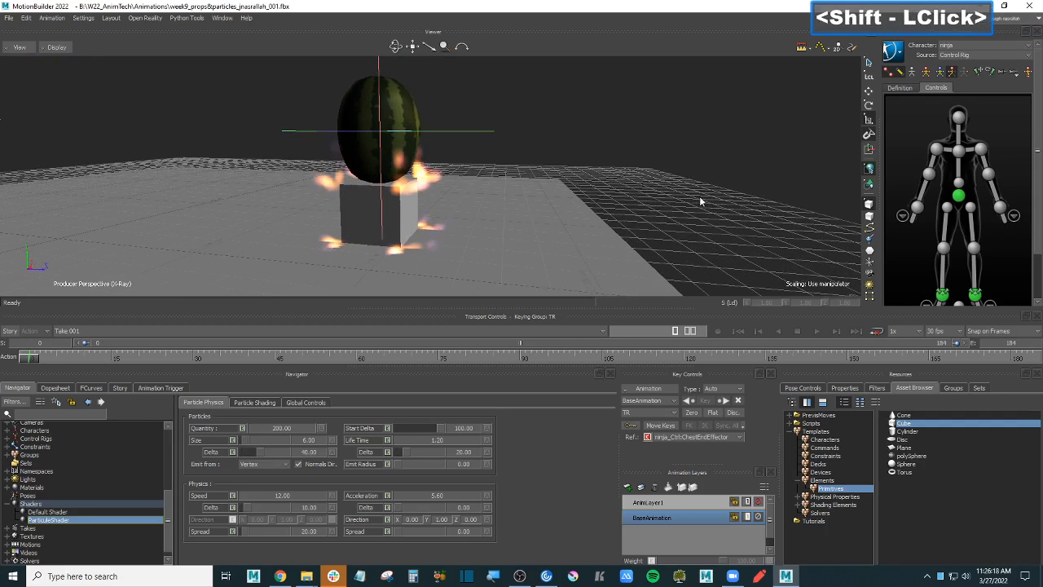
pyautogui.click(276, 466)
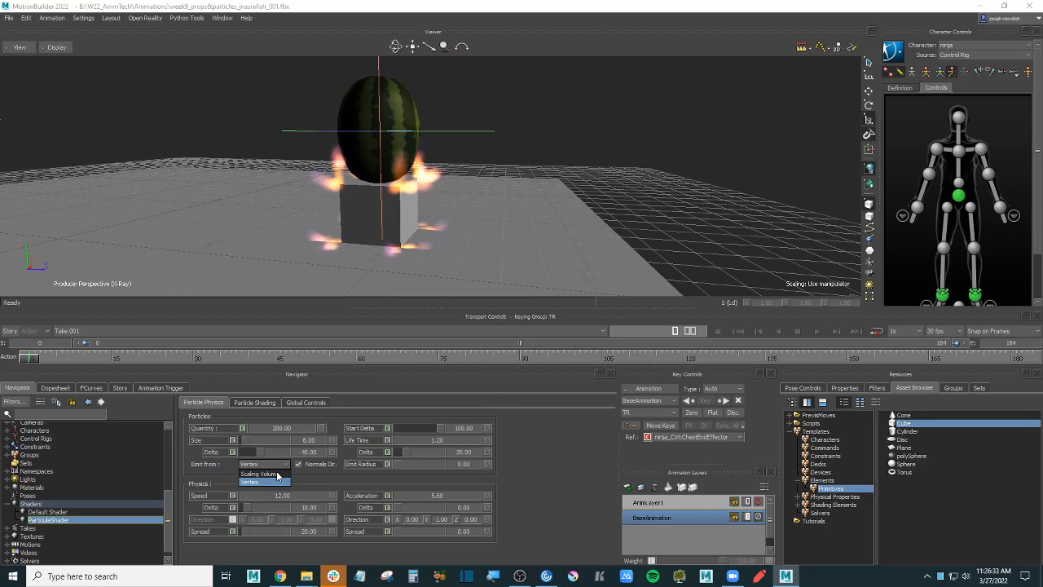
pyautogui.click(269, 481)
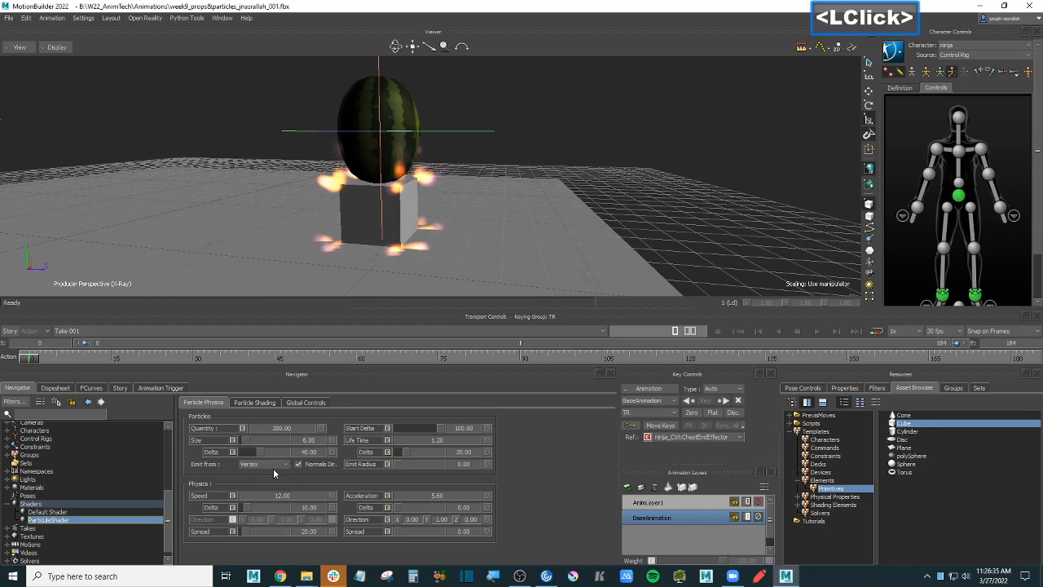
# - Rename the particle shader to ParticleShader-watermelon
pyautogui.click(85, 517)
pyautogui.rightClick(86, 518)
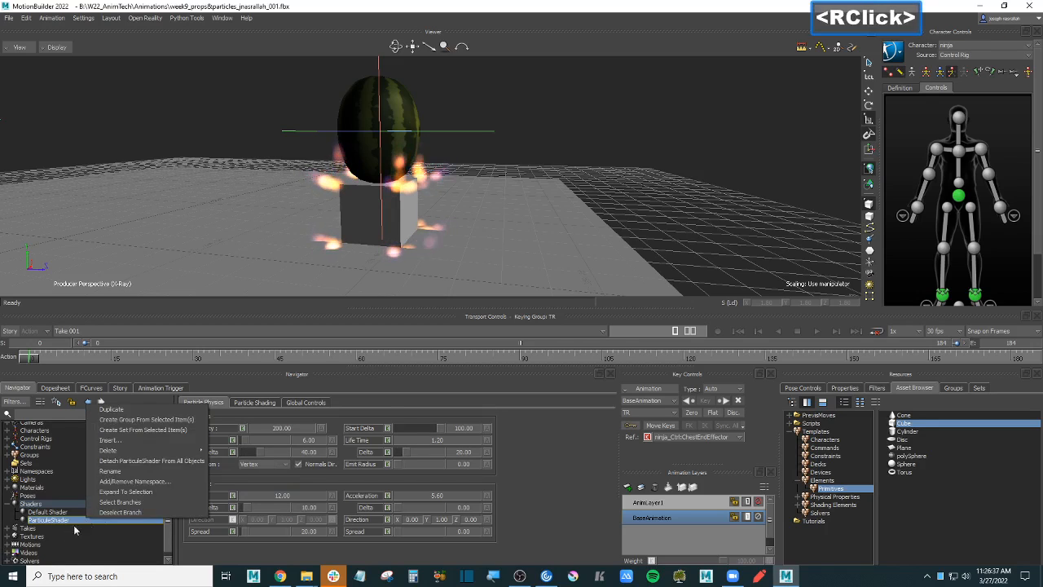
pyautogui.click(142, 473)
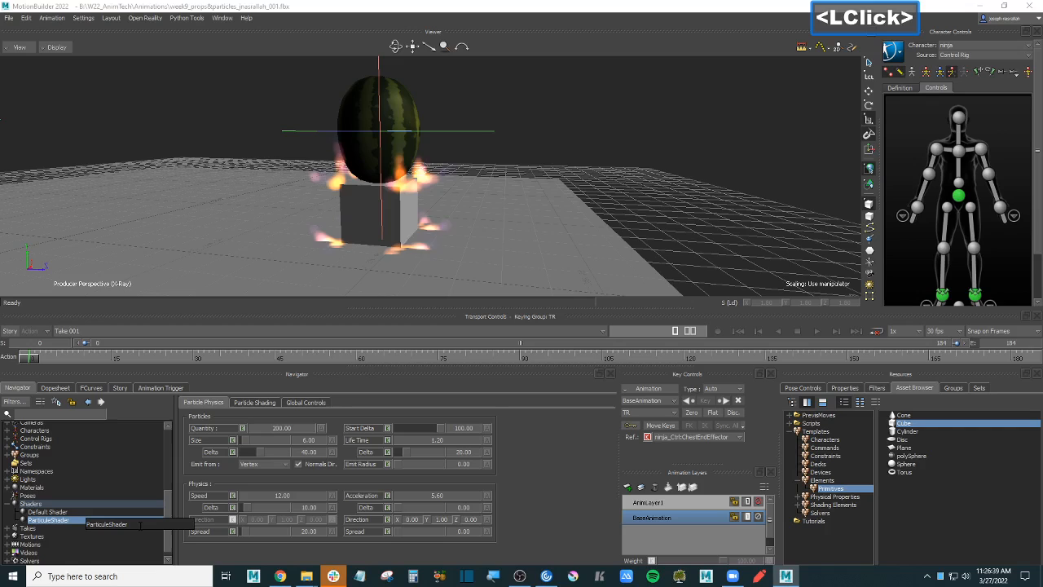
pyautogui.write('-')
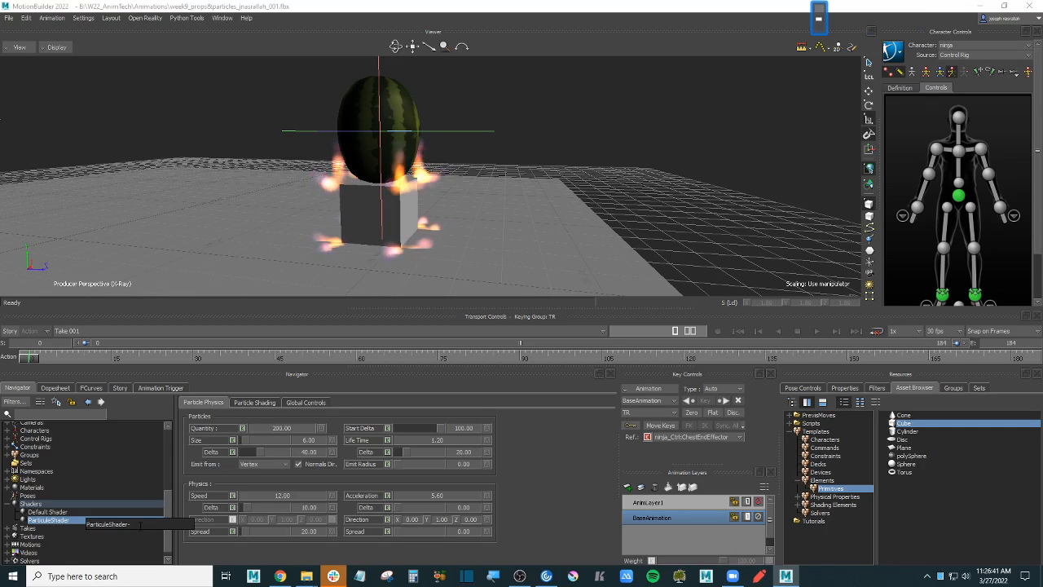
pyautogui.write('watermelon')
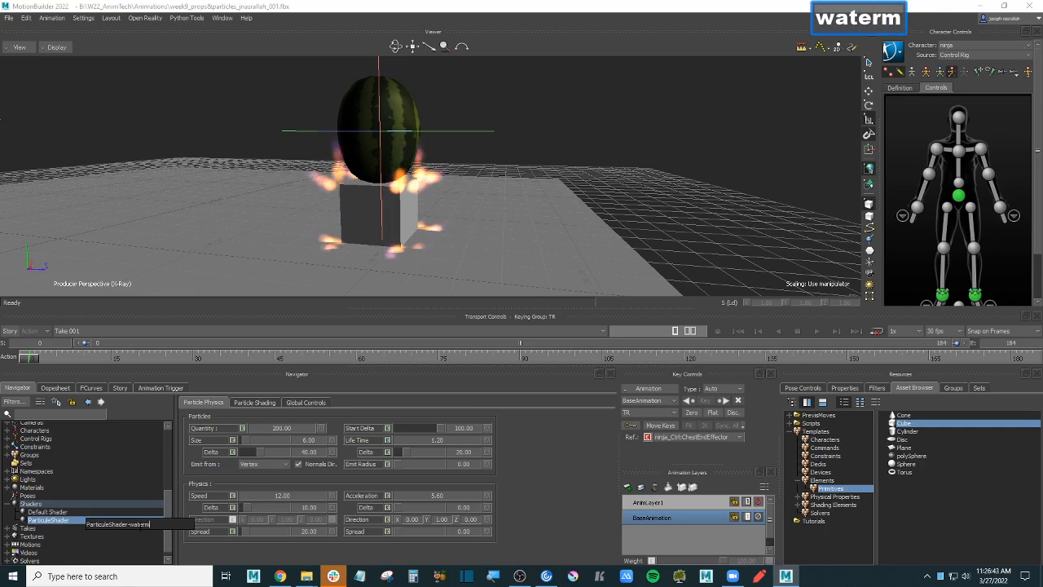
pyautogui.press('Return')
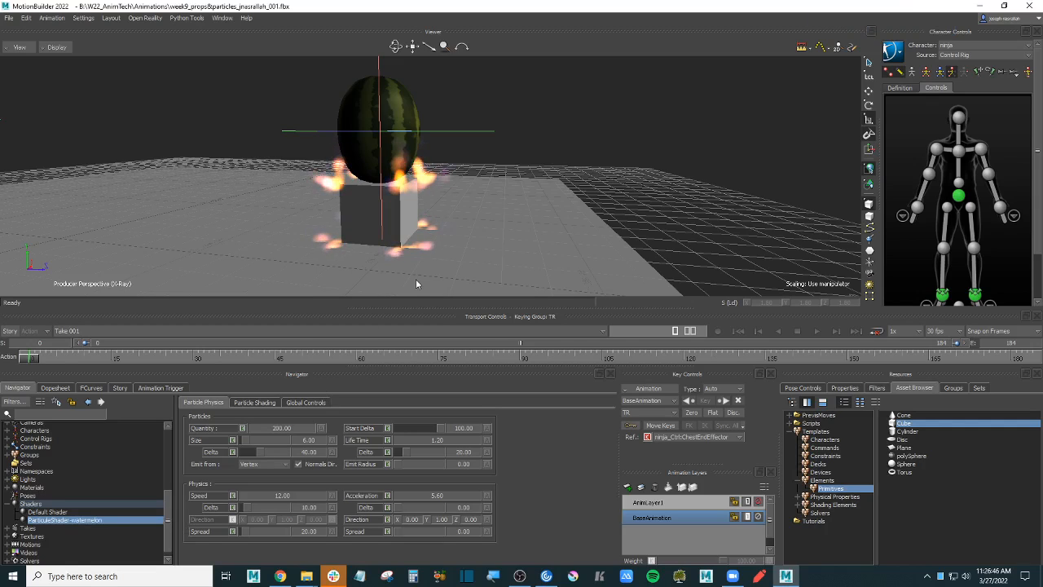
# - Set the cube's particles to emit from the Scaling Volume
pyautogui.keyDown('ctrl'); pyautogui.keyDown('shift'); pyautogui.moveTo(416, 283); pyautogui.dragTo(387, 204); pyautogui.keyUp('shift'); pyautogui.keyUp('ctrl')
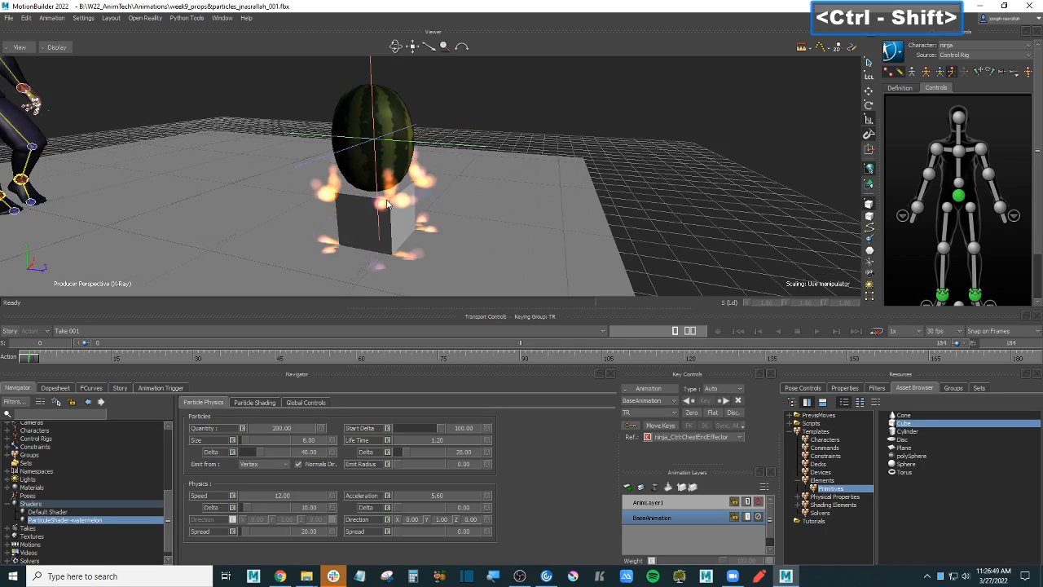
pyautogui.click(275, 465)
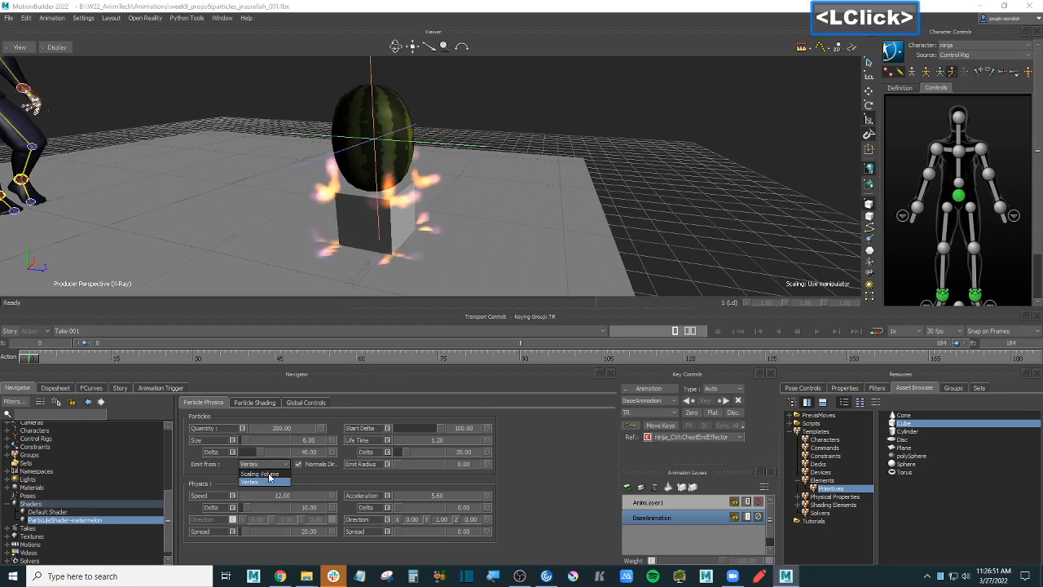
pyautogui.click(261, 474)
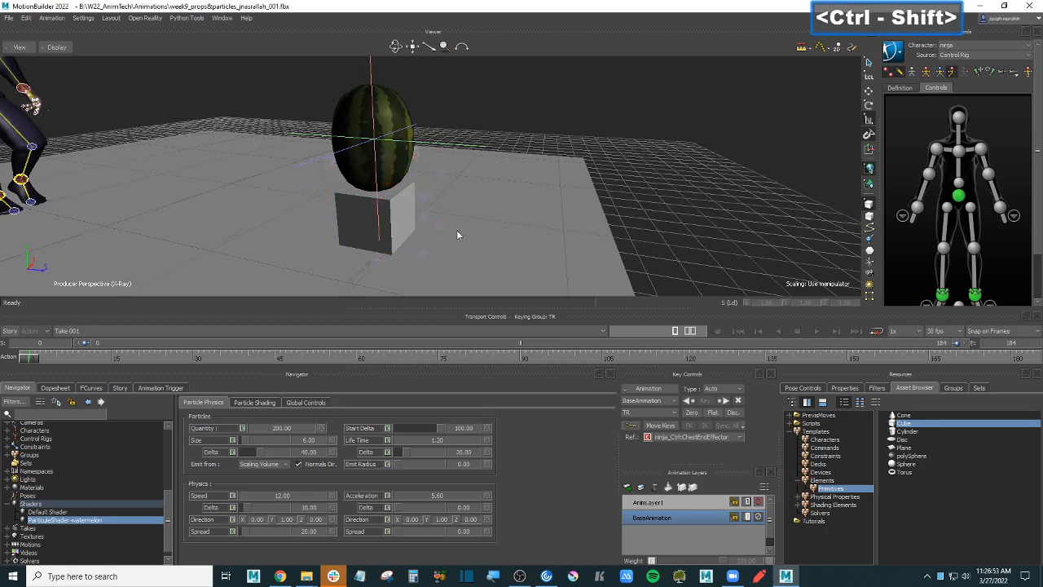
# - Select the watermelon's null and translate it along X off the cube
pyautogui.keyDown('ctrl'); pyautogui.keyDown('shift'); pyautogui.moveTo(458, 231); pyautogui.dragTo(492, 188); pyautogui.keyUp('shift'); pyautogui.keyUp('ctrl')
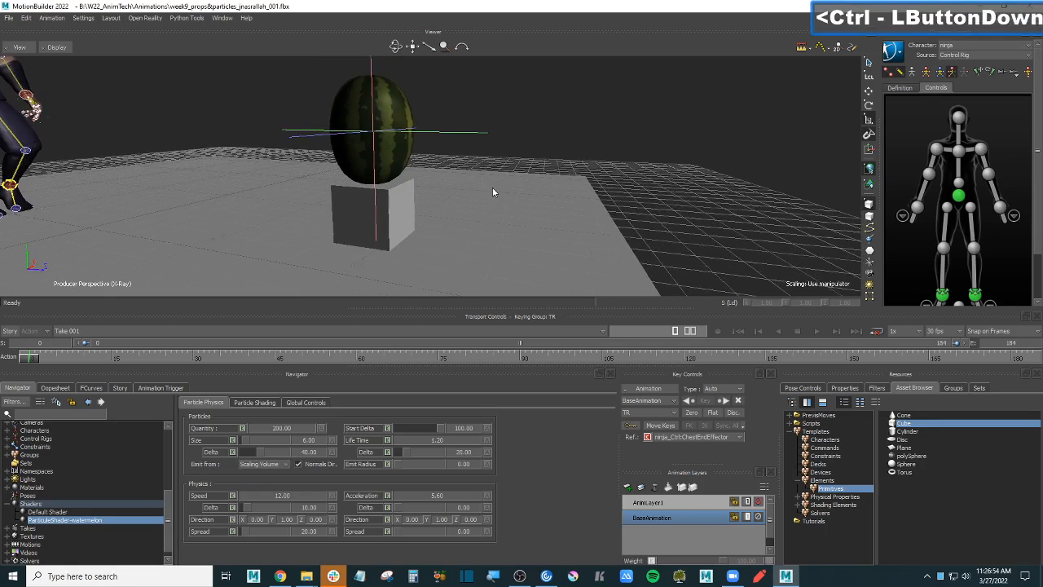
pyautogui.click(477, 131)
pyautogui.keyDown('ctrl'); pyautogui.keyDown('shift'); pyautogui.moveTo(545, 161); pyautogui.dragTo(468, 182); pyautogui.keyUp('shift'); pyautogui.keyUp('ctrl')
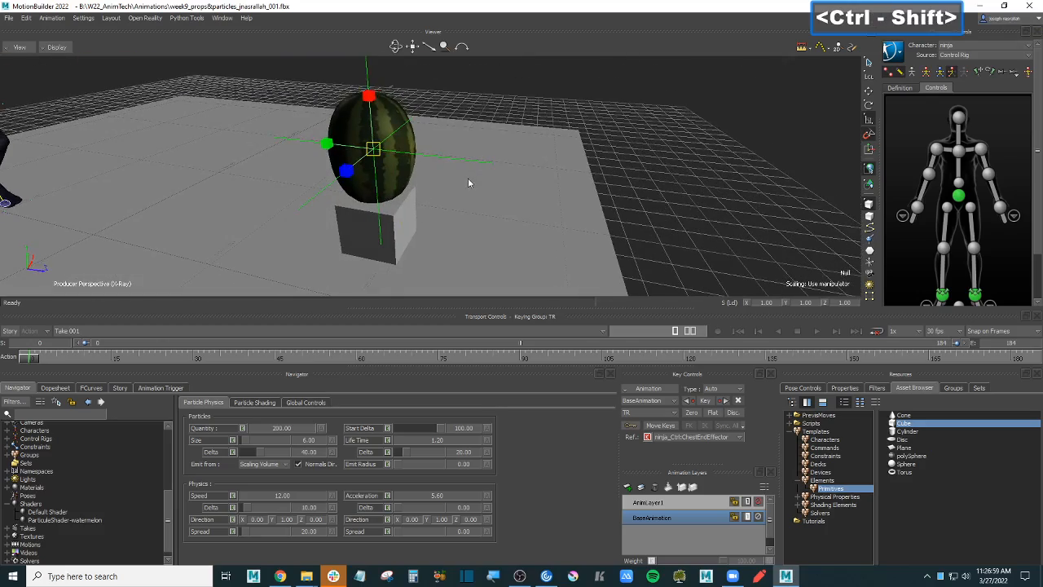
pyautogui.press('t')
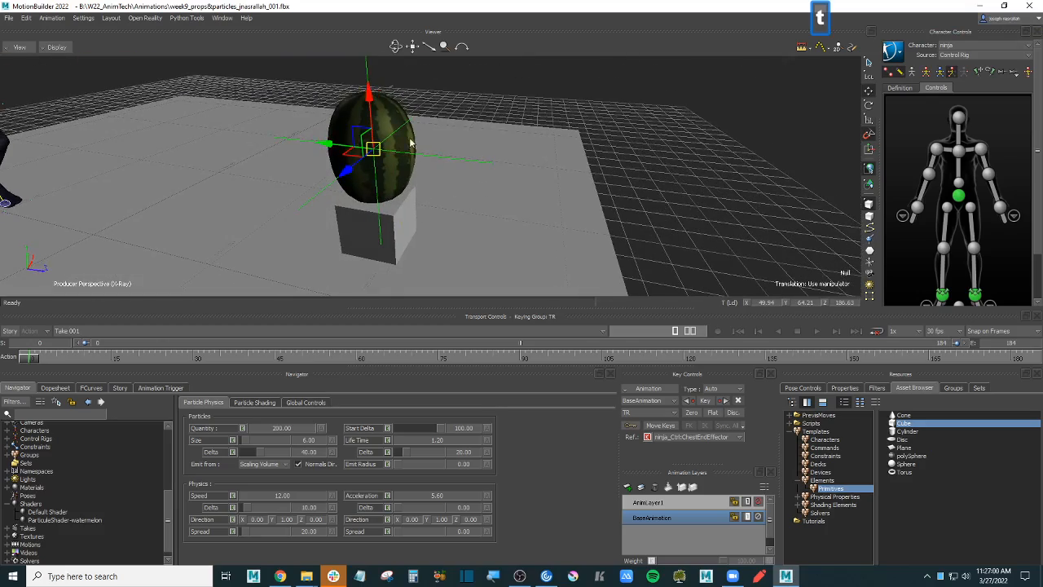
pyautogui.doubleClick(326, 142)
pyautogui.click(555, 323)
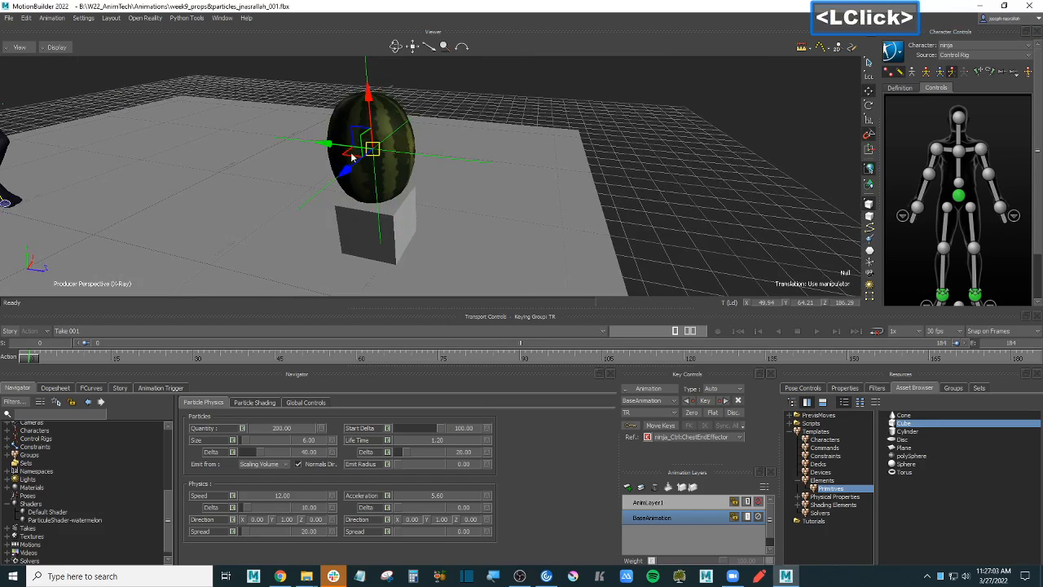
pyautogui.moveTo(325, 145); pyautogui.dragTo(528, 175)
pyautogui.keyDown('ctrl'); pyautogui.moveTo(451, 189); pyautogui.dragTo(413, 256); pyautogui.keyUp('ctrl')
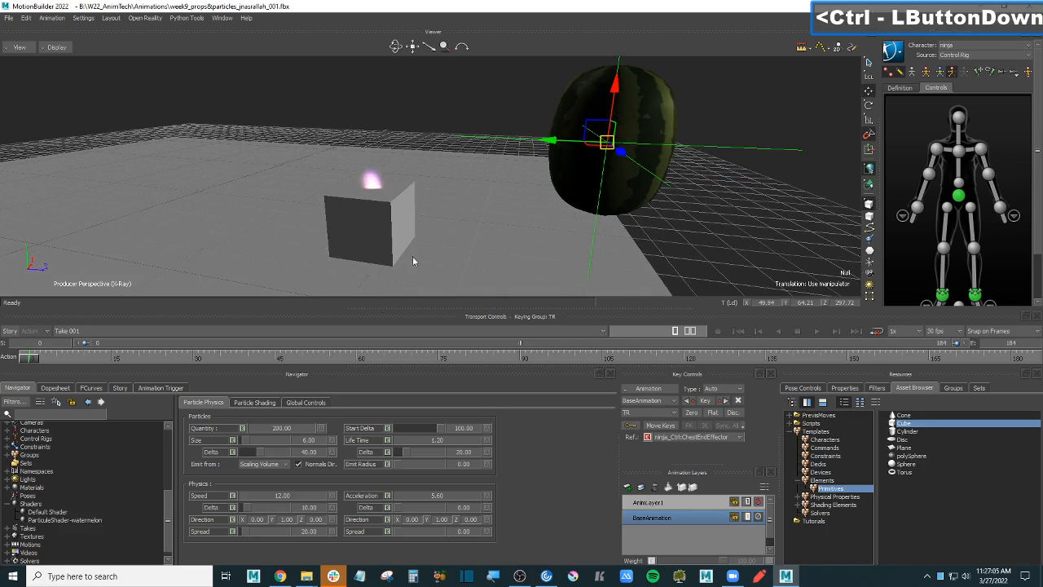
pyautogui.click(299, 464)
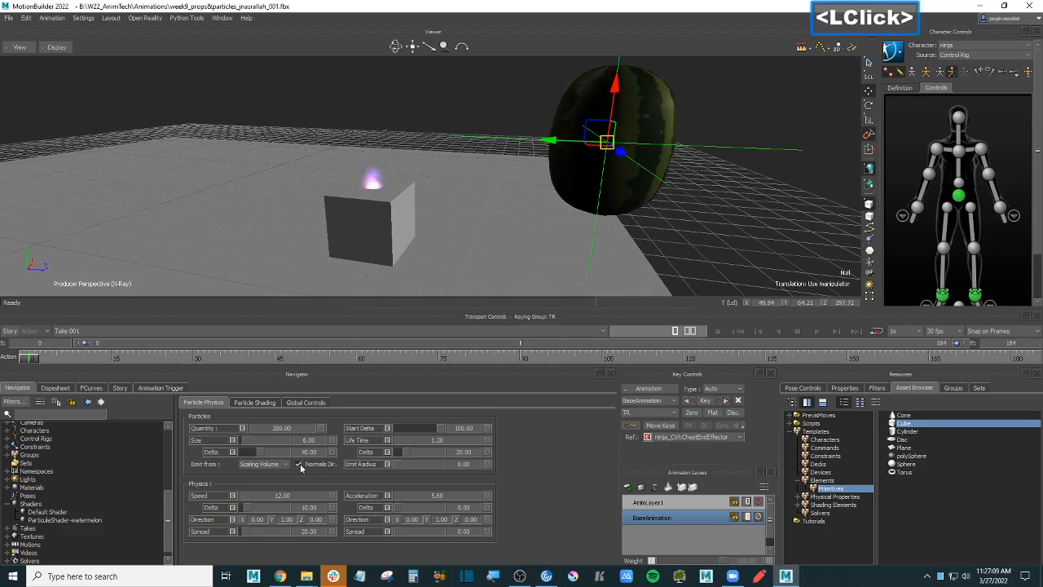
pyautogui.click(253, 403)
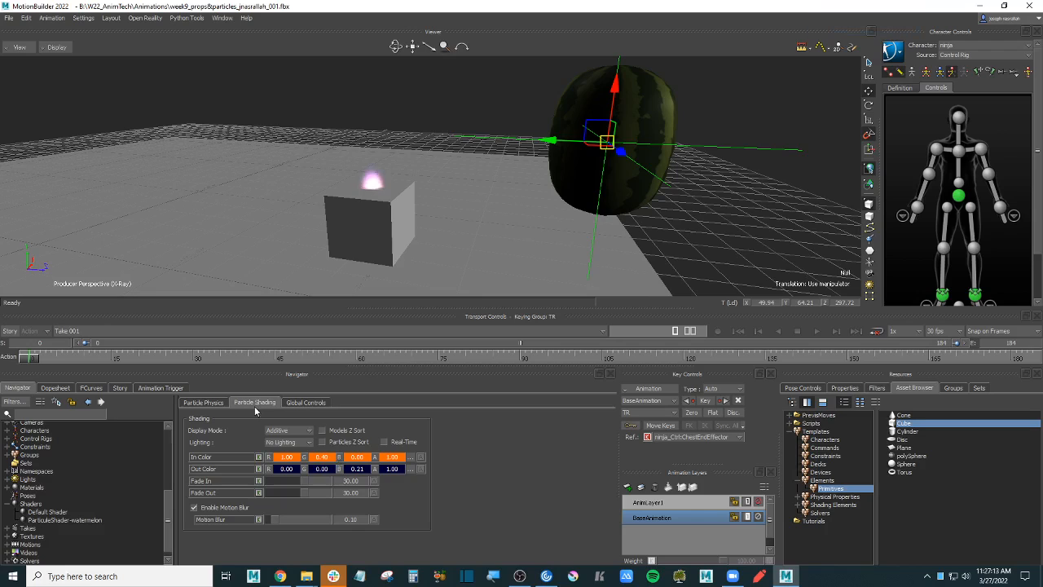
# - Set the particle Display Mode to Matte and bring up the In Color picker
pyautogui.click(297, 432)
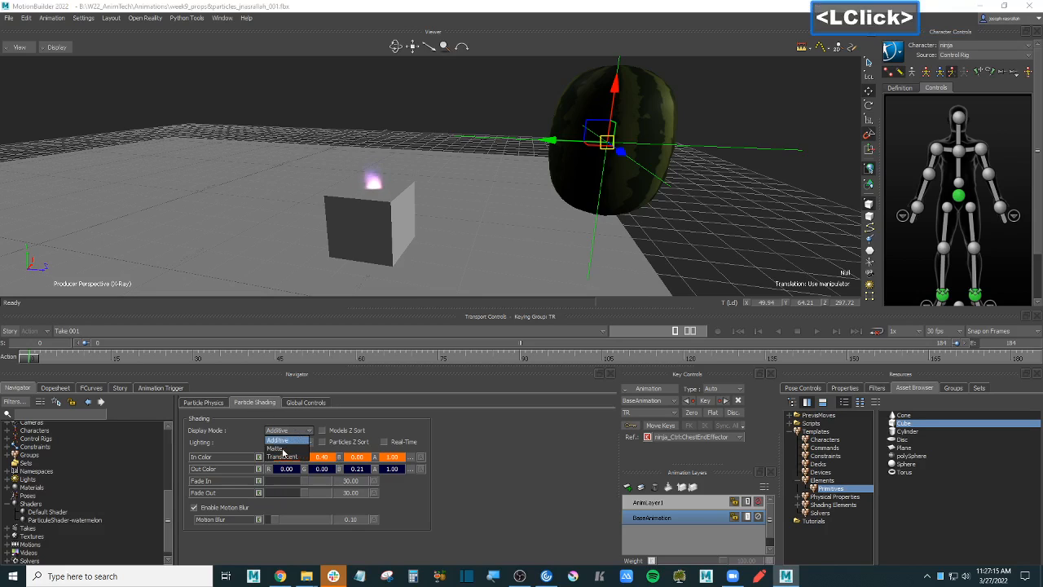
pyautogui.click(281, 449)
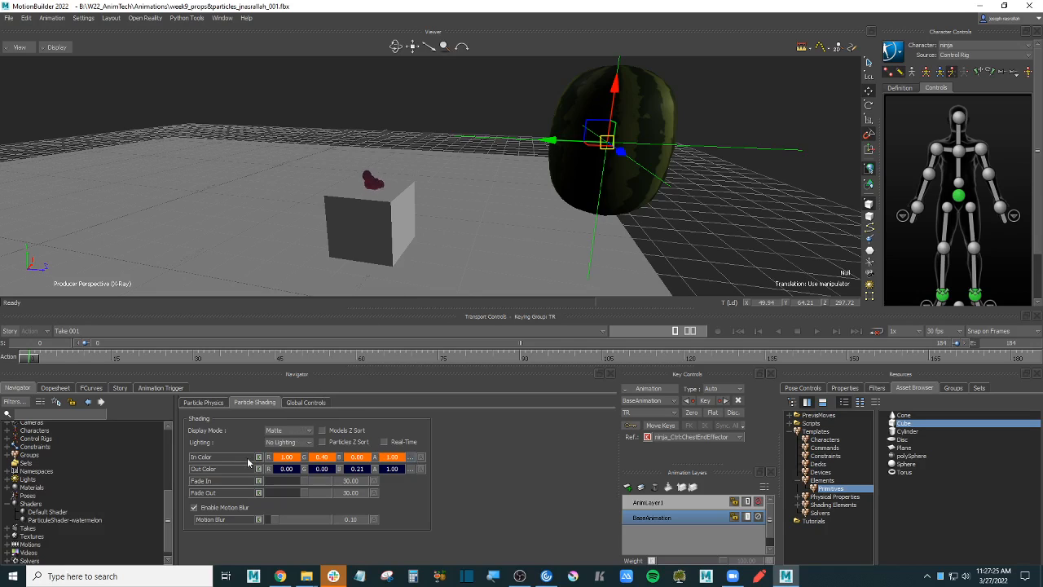
pyautogui.click(412, 460)
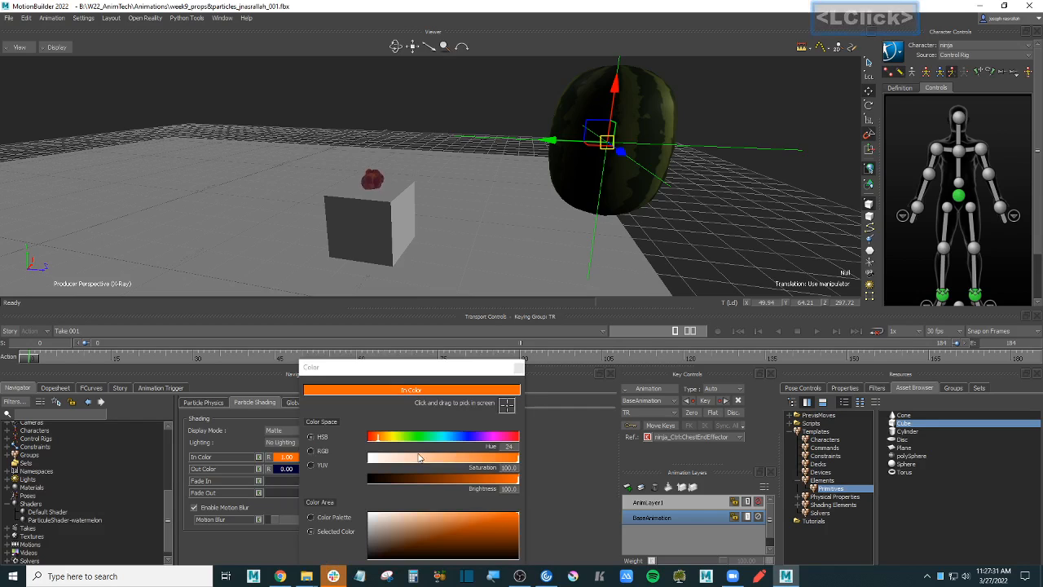
# - Give In Color and Out Color the same green swatch (0.00, 0.41, 0.25)
pyautogui.click(310, 517)
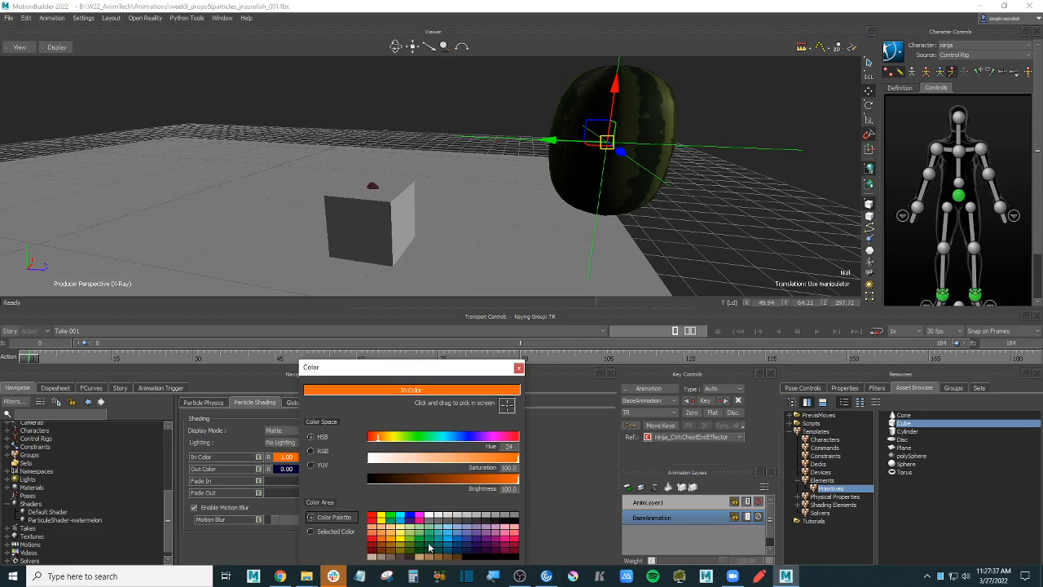
pyautogui.click(429, 549)
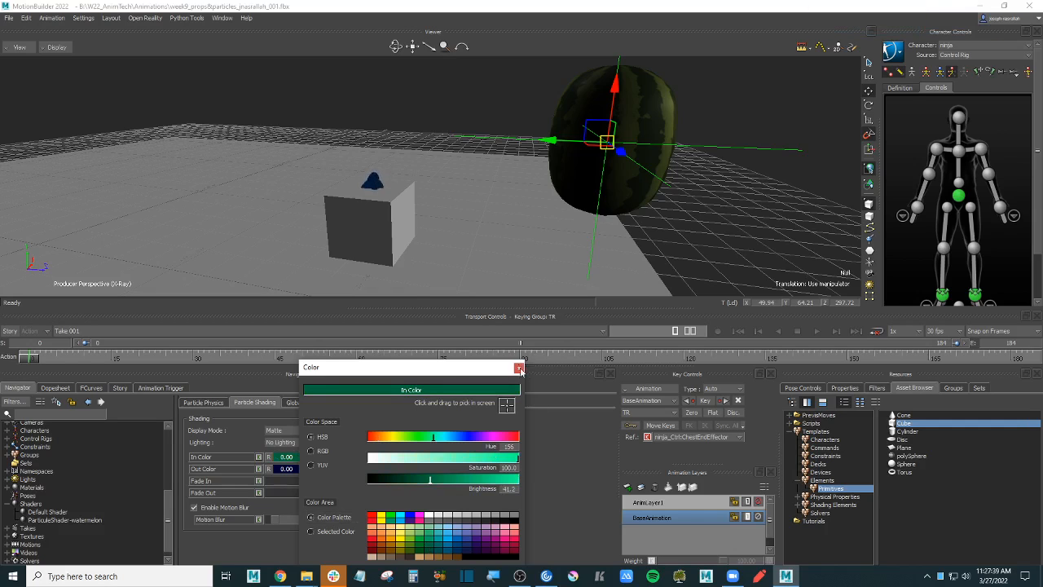
pyautogui.moveTo(459, 374); pyautogui.dragTo(609, 372)
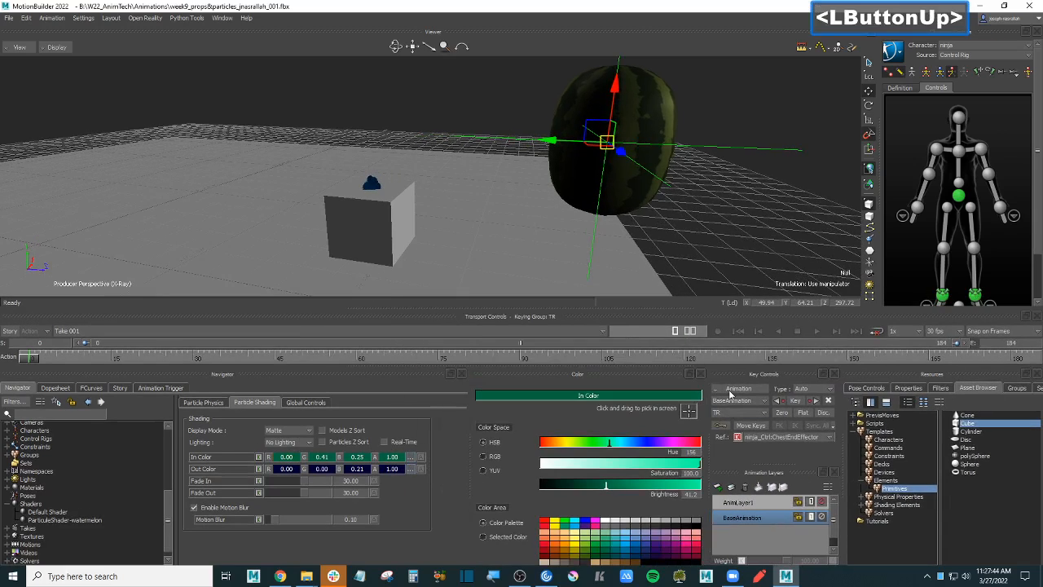
pyautogui.click(698, 373)
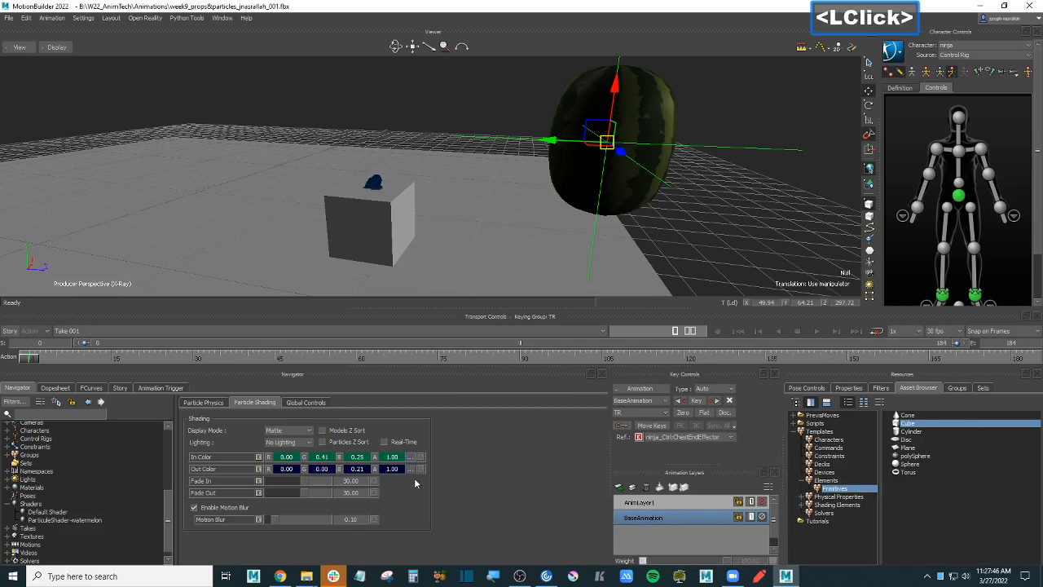
pyautogui.click(409, 469)
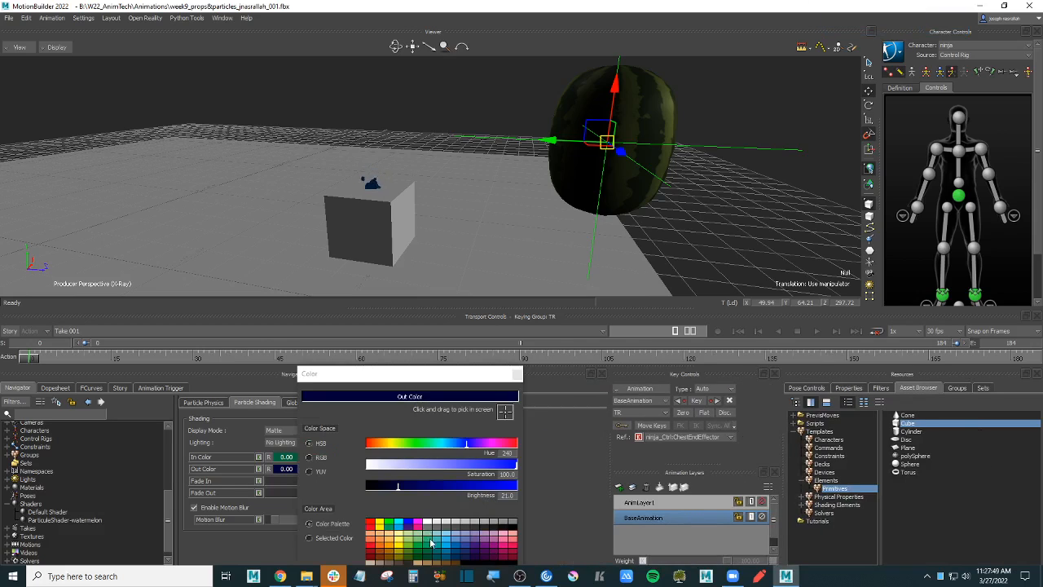
pyautogui.click(431, 542)
pyautogui.click(517, 374)
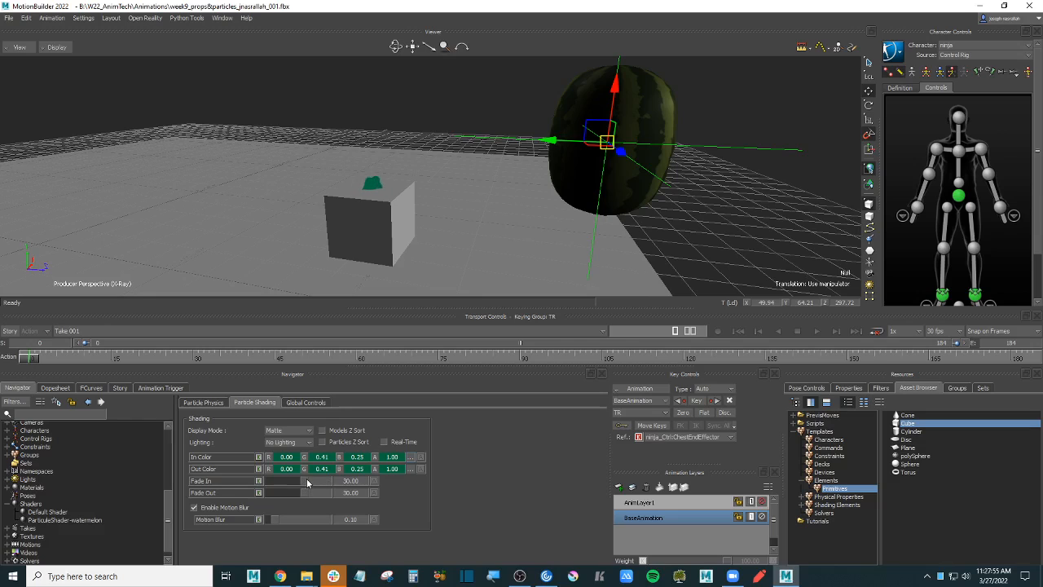
# - Set Fade In to 18.81 and Fade Out to 29.82, keeping particles unlit
pyautogui.moveTo(308, 481)
pyautogui.mouseDown()
pyautogui.moveTo(324, 482)
pyautogui.moveTo(292, 483)
pyautogui.mouseUp()
pyautogui.moveTo(304, 492); pyautogui.dragTo(315, 492)
pyautogui.click(306, 443)
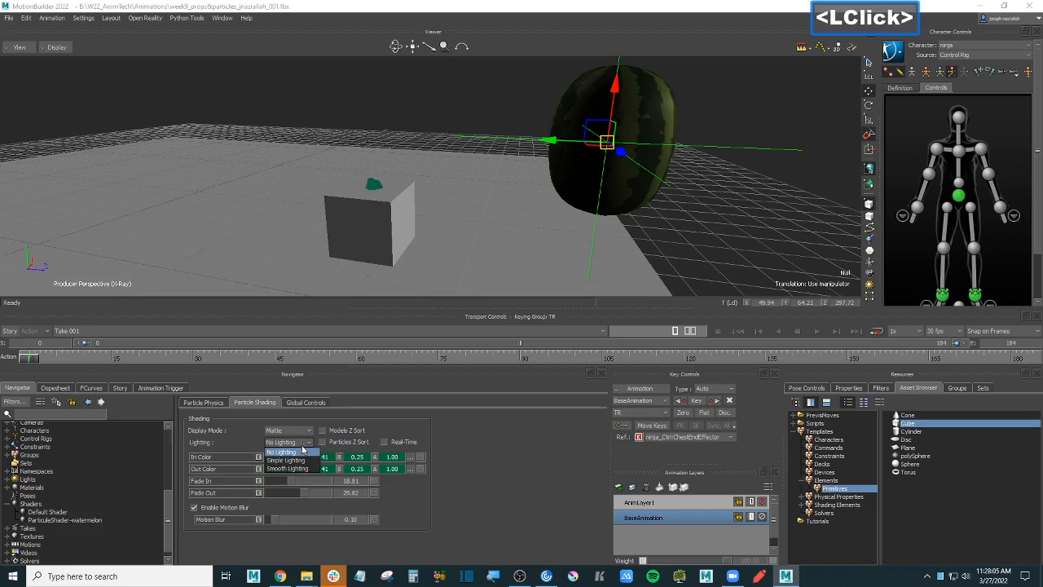
pyautogui.click(303, 450)
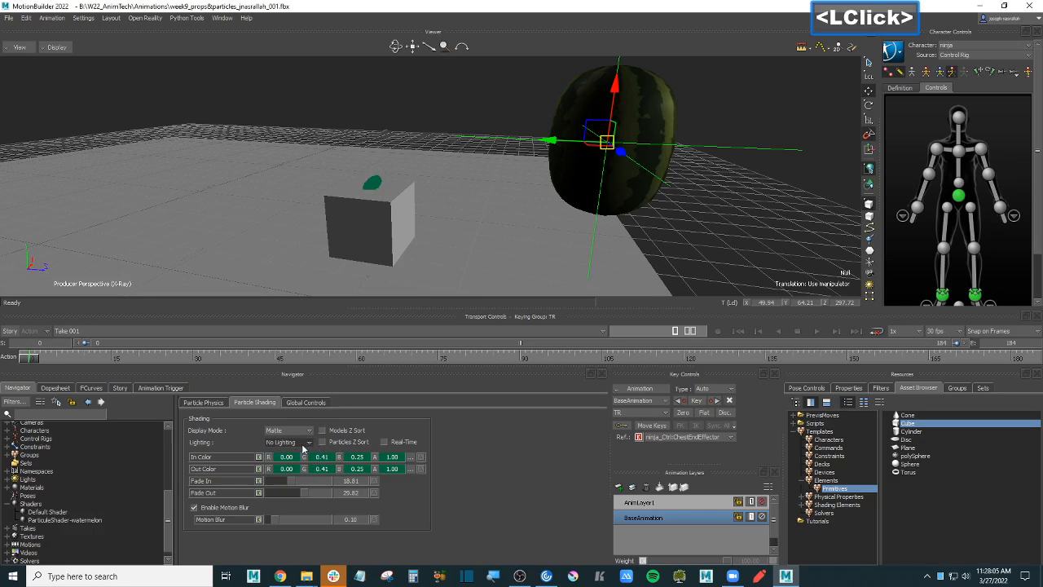
pyautogui.click(219, 405)
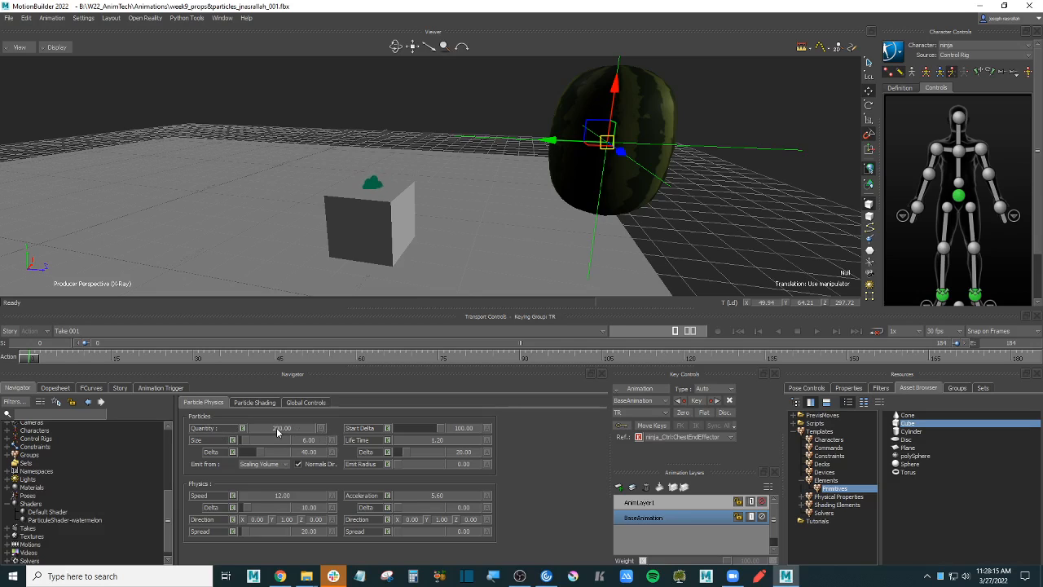
# - Drag the particle Quantity up from 200, settling at about 621
pyautogui.moveTo(269, 433); pyautogui.dragTo(387, 434)
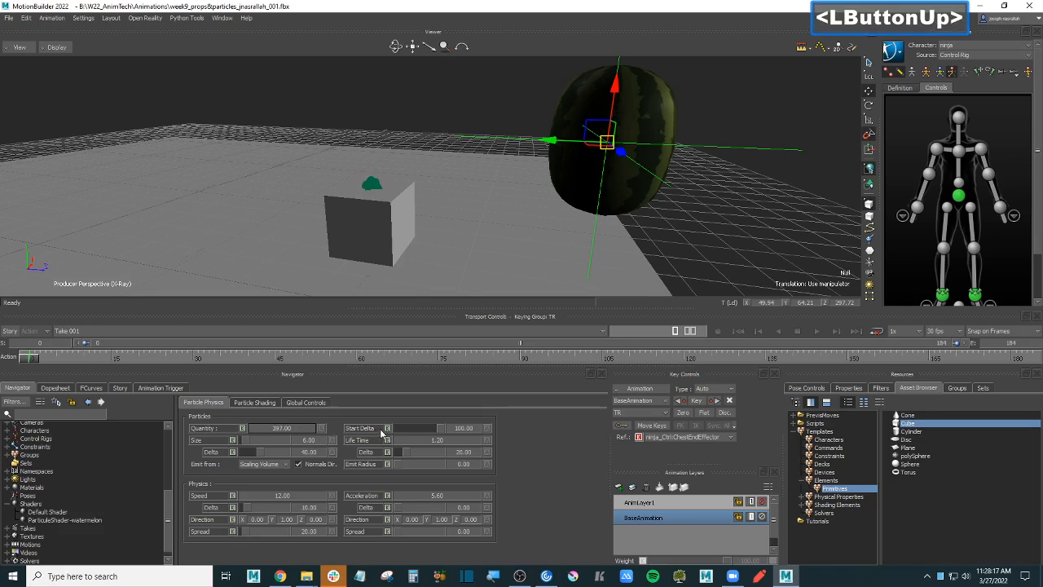
pyautogui.moveTo(266, 430); pyautogui.dragTo(396, 431)
pyautogui.moveTo(274, 430); pyautogui.dragTo(381, 432)
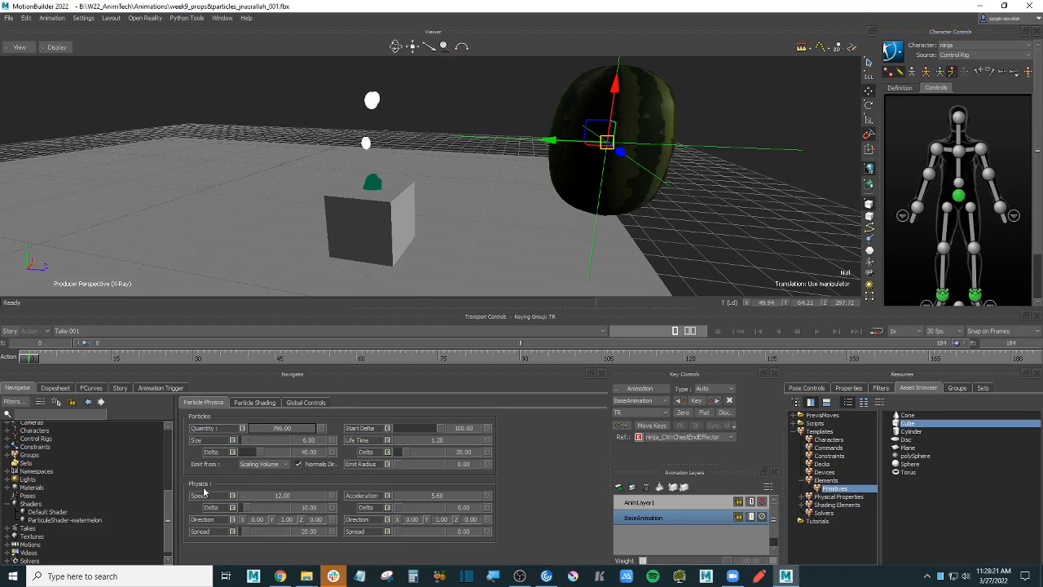
pyautogui.moveTo(296, 434); pyautogui.dragTo(236, 431)
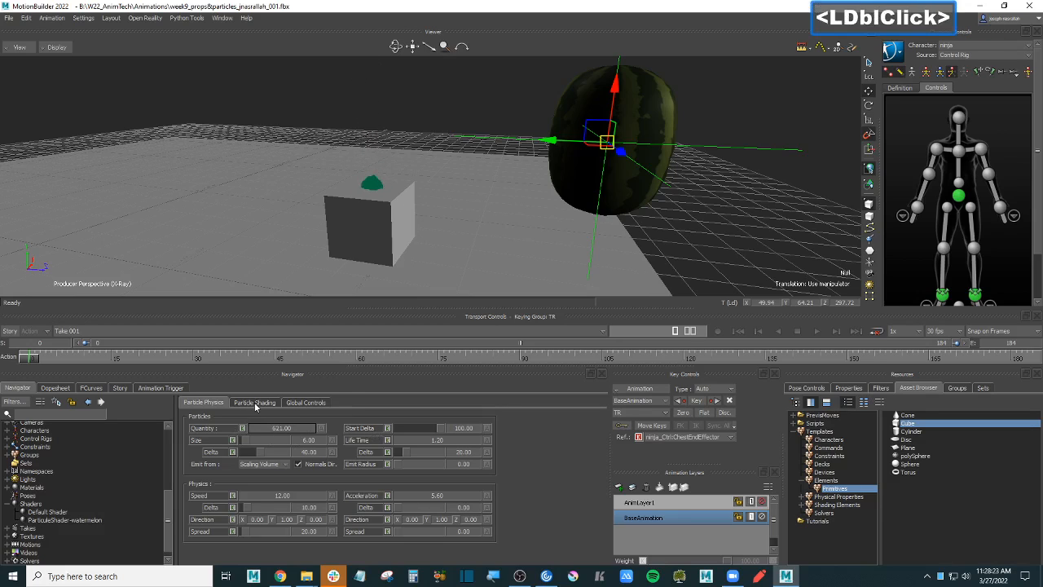
pyautogui.click(255, 403)
pyautogui.click(205, 403)
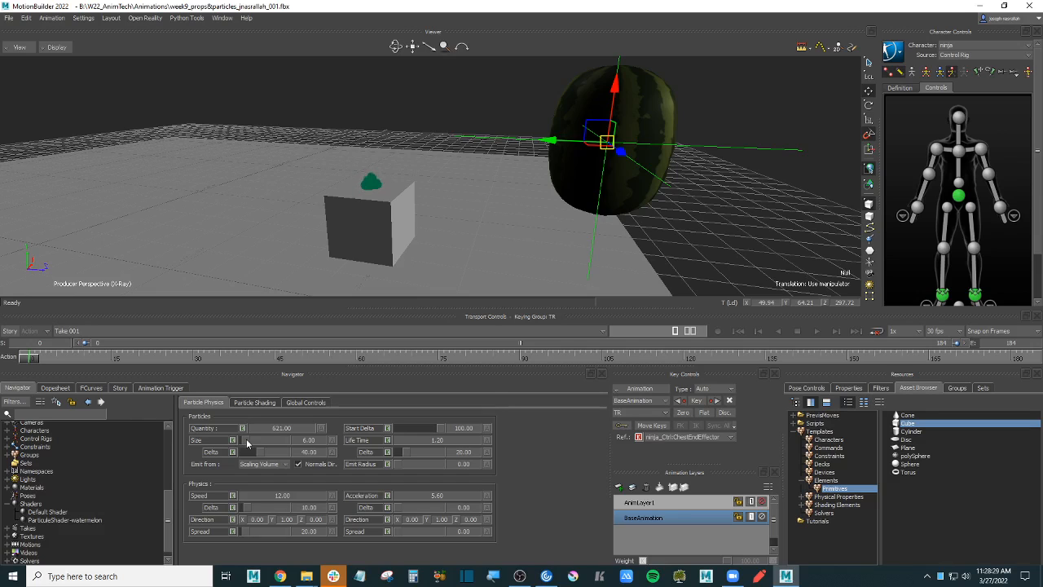
# - Set particle Size to 40 and Size Delta to 13.75, then lower Quantity to 272
pyautogui.moveTo(246, 438); pyautogui.dragTo(254, 440)
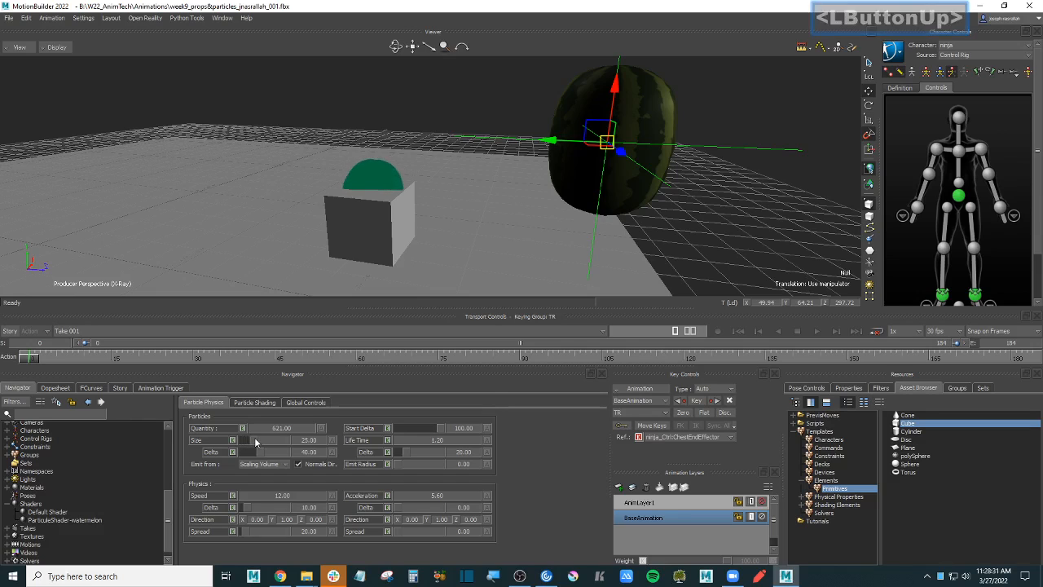
pyautogui.click(254, 440)
pyautogui.click(253, 441)
pyautogui.moveTo(255, 441)
pyautogui.mouseDown()
pyautogui.moveTo(283, 454)
pyautogui.moveTo(254, 454)
pyautogui.mouseUp()
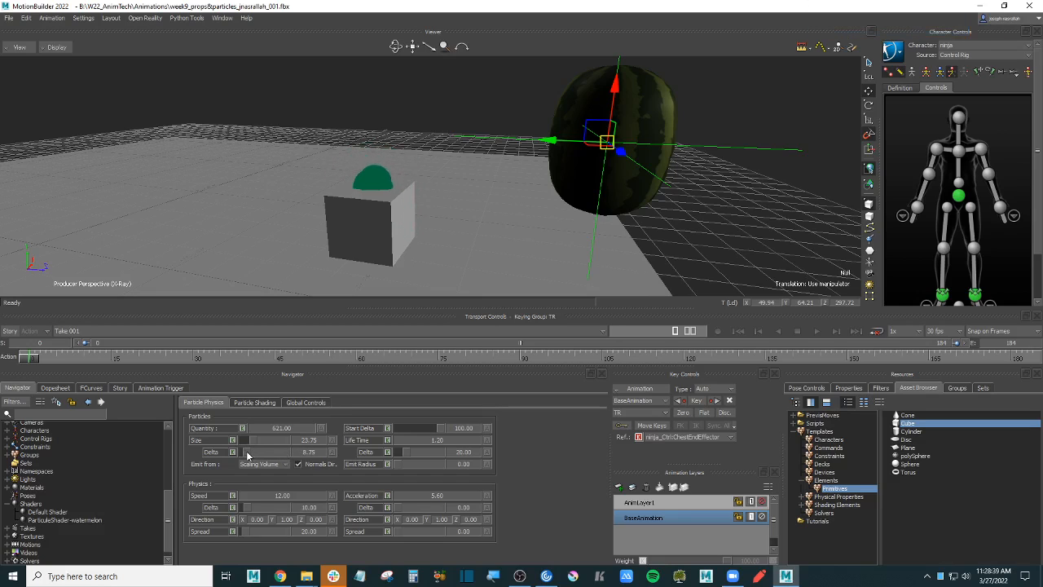
pyautogui.moveTo(247, 454); pyautogui.dragTo(275, 455)
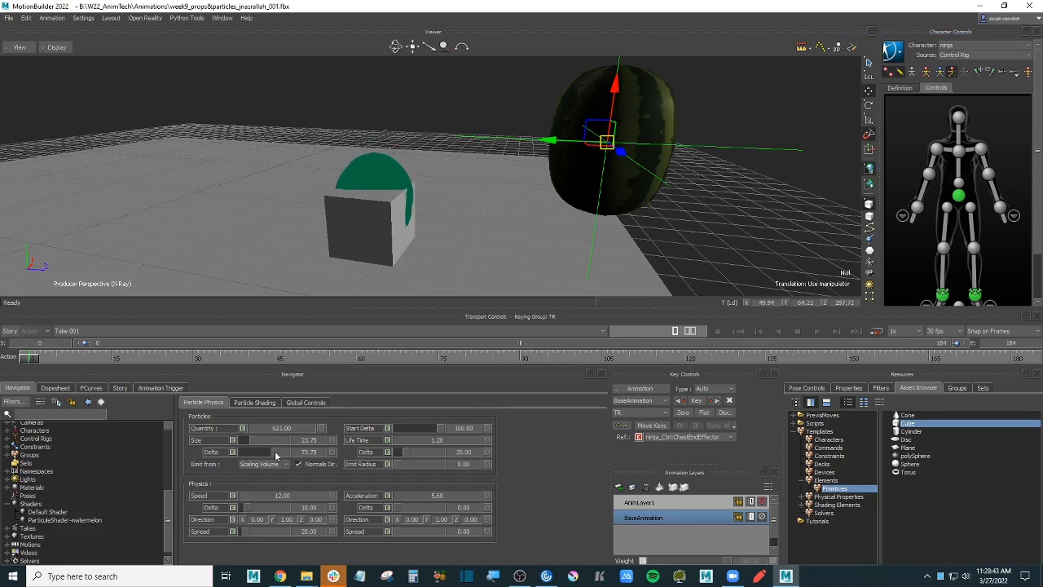
pyautogui.moveTo(274, 452); pyautogui.dragTo(254, 457)
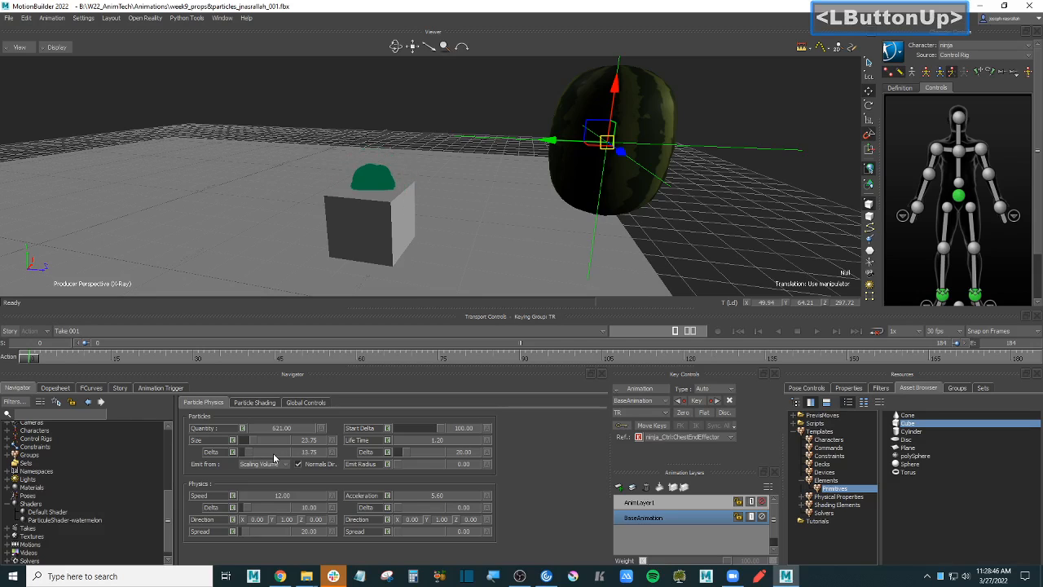
pyautogui.click(267, 441)
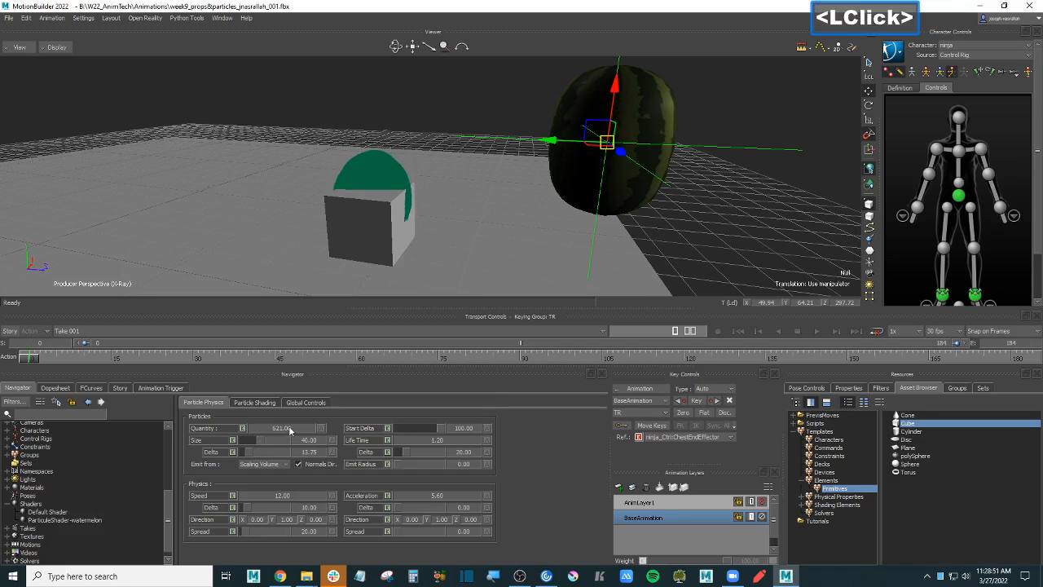
pyautogui.moveTo(289, 431); pyautogui.dragTo(264, 431)
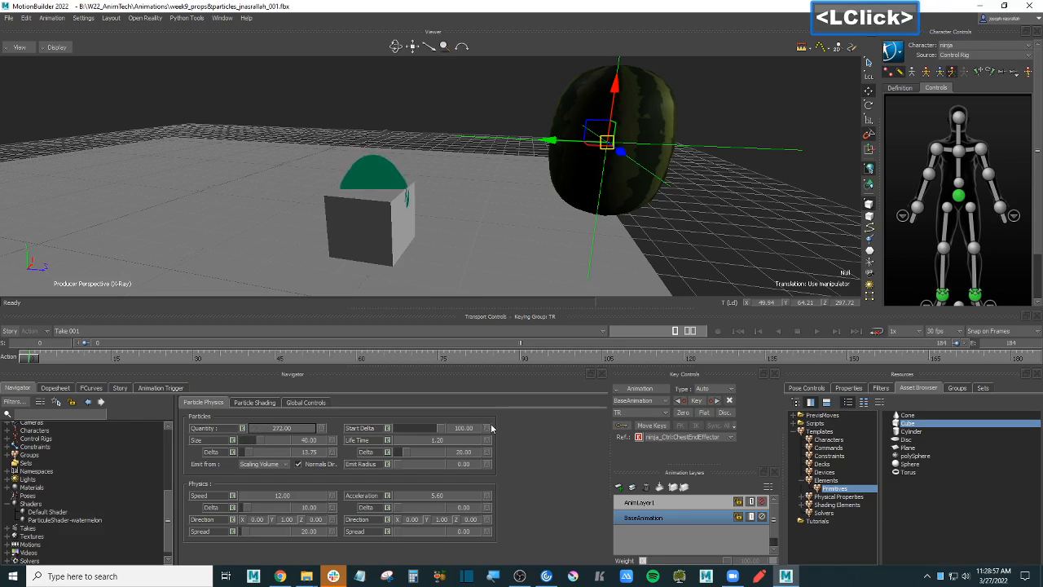
# - Test longer particle Life Time values, then enter a Life Time of 1.00
pyautogui.click(434, 443)
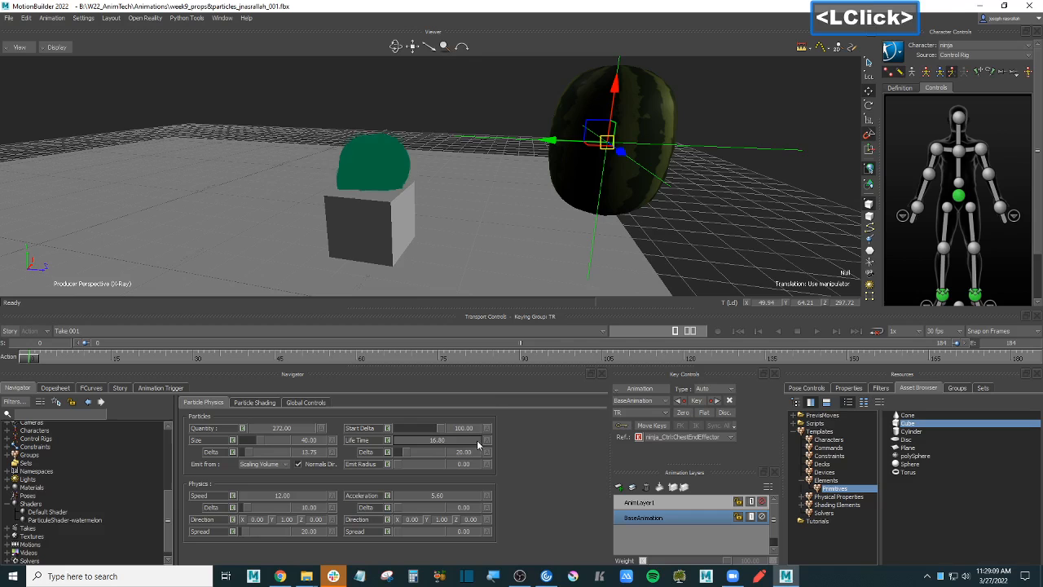
pyautogui.doubleClick(464, 441)
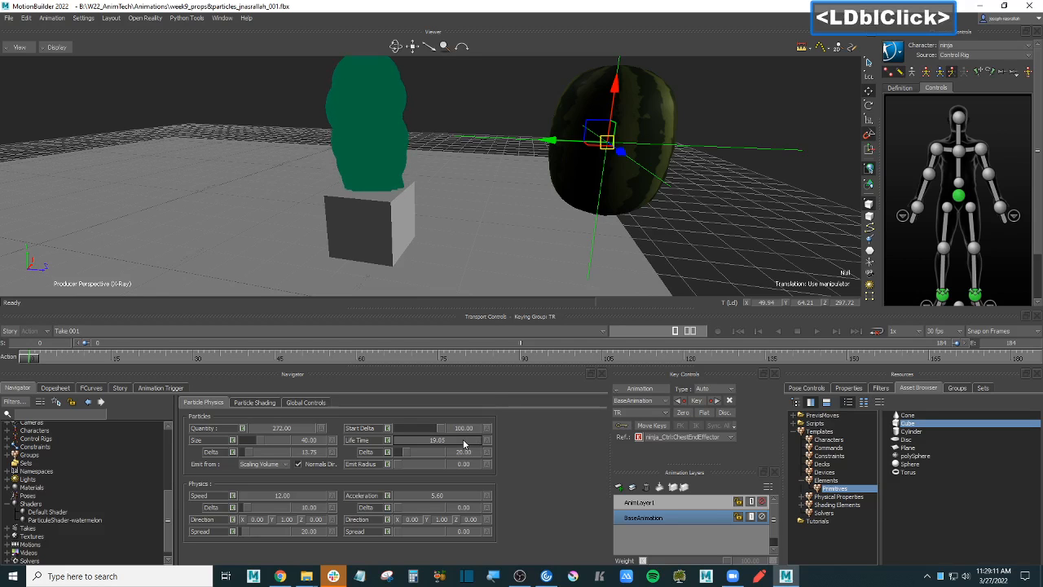
pyautogui.scroll(-3, 456, 203)
pyautogui.keyDown('ctrl'); pyautogui.moveTo(456, 204); pyautogui.dragTo(450, 236); pyautogui.keyUp('ctrl')
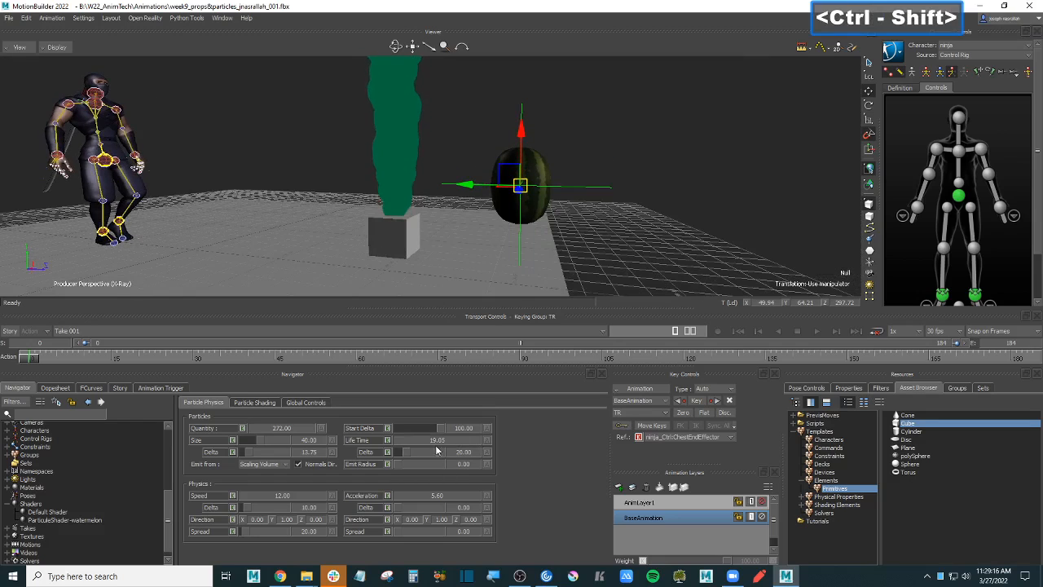
pyautogui.doubleClick(441, 439)
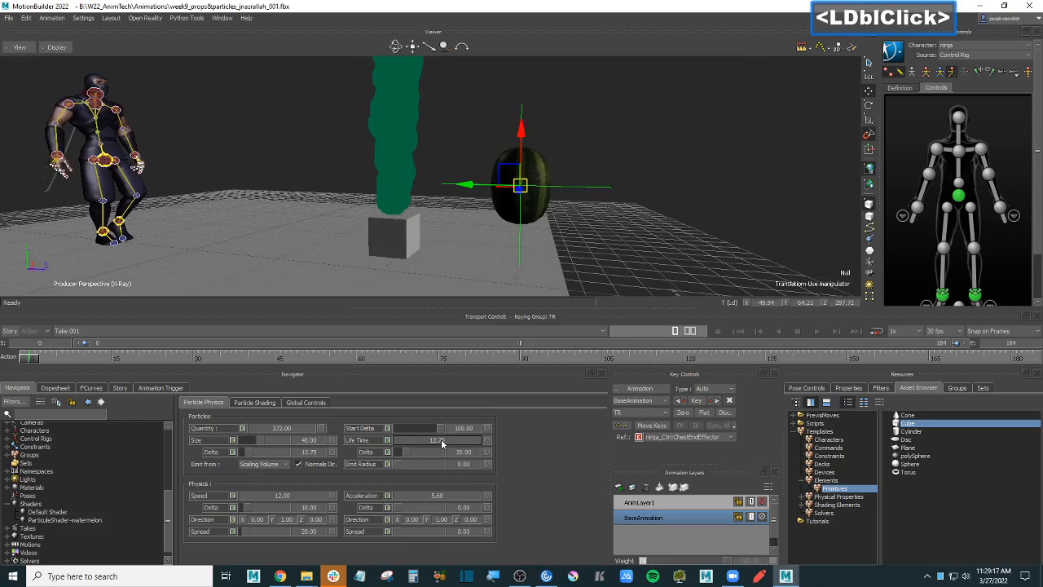
pyautogui.write('1')
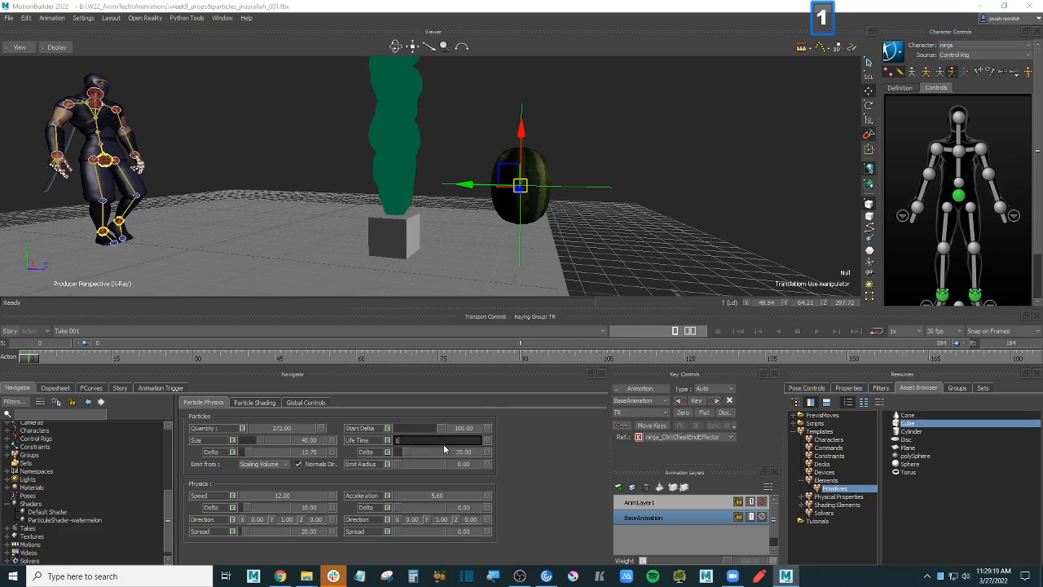
pyautogui.press('Return')
pyautogui.keyDown('ctrl'); pyautogui.moveTo(611, 211); pyautogui.dragTo(618, 279); pyautogui.keyUp('ctrl')
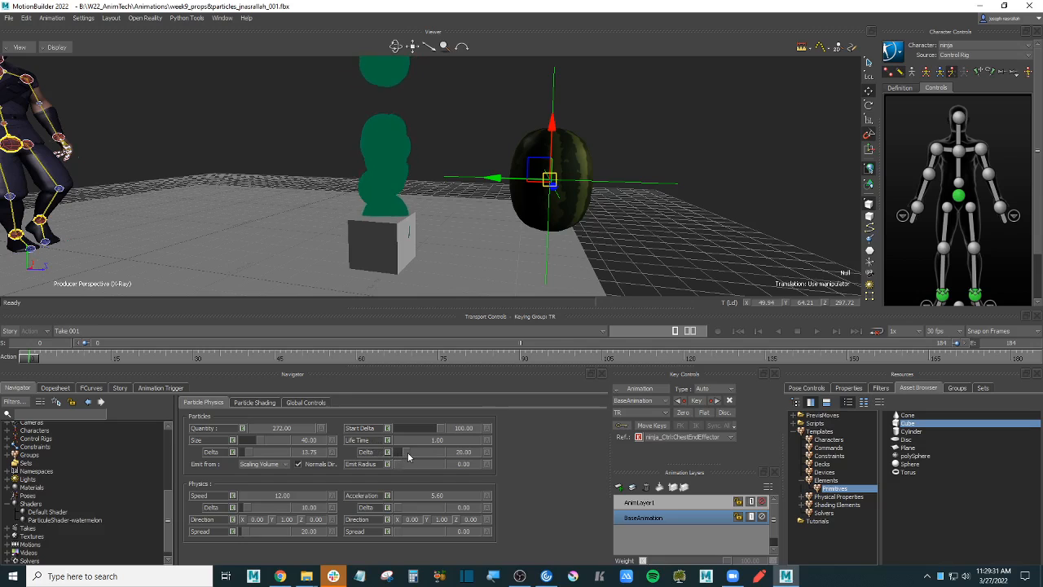
# - Set Life Time Delta to 56.25 and Emit Radius to 32.50
pyautogui.moveTo(407, 452)
pyautogui.mouseDown()
pyautogui.moveTo(435, 457)
pyautogui.moveTo(422, 462)
pyautogui.mouseUp()
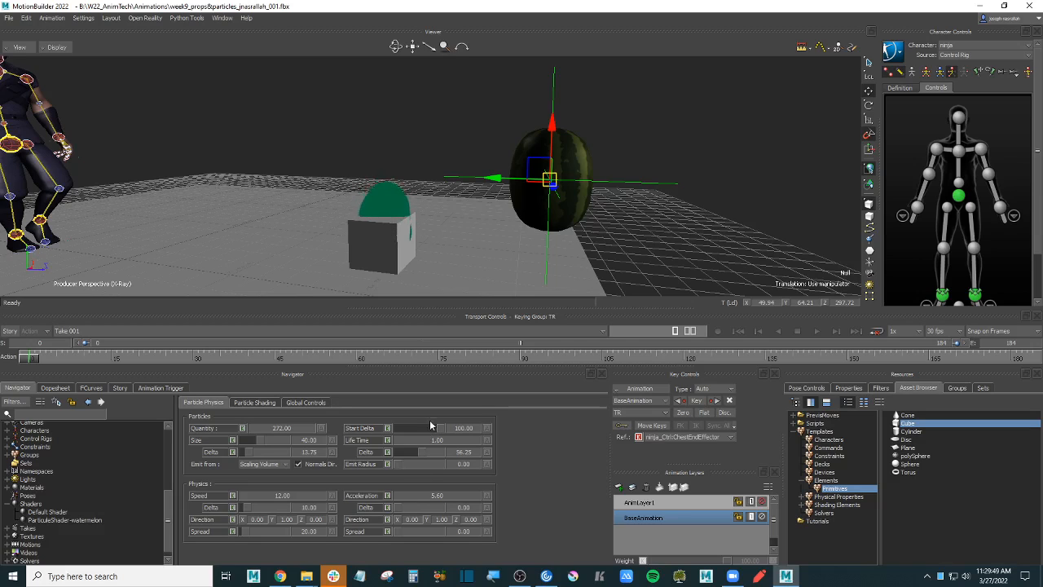
pyautogui.moveTo(401, 463); pyautogui.dragTo(405, 463)
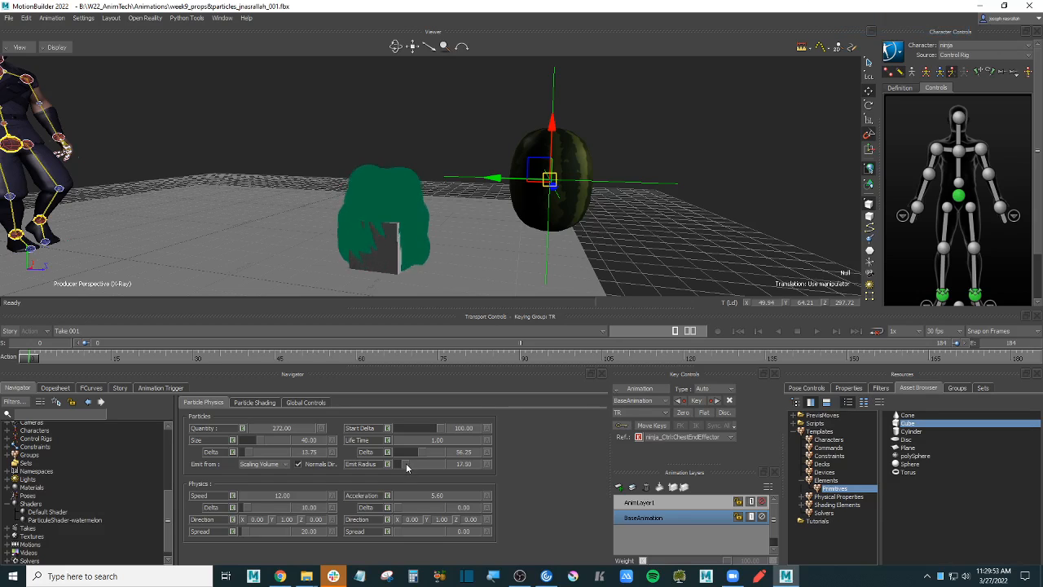
pyautogui.moveTo(404, 462); pyautogui.dragTo(405, 463)
pyautogui.click(413, 462)
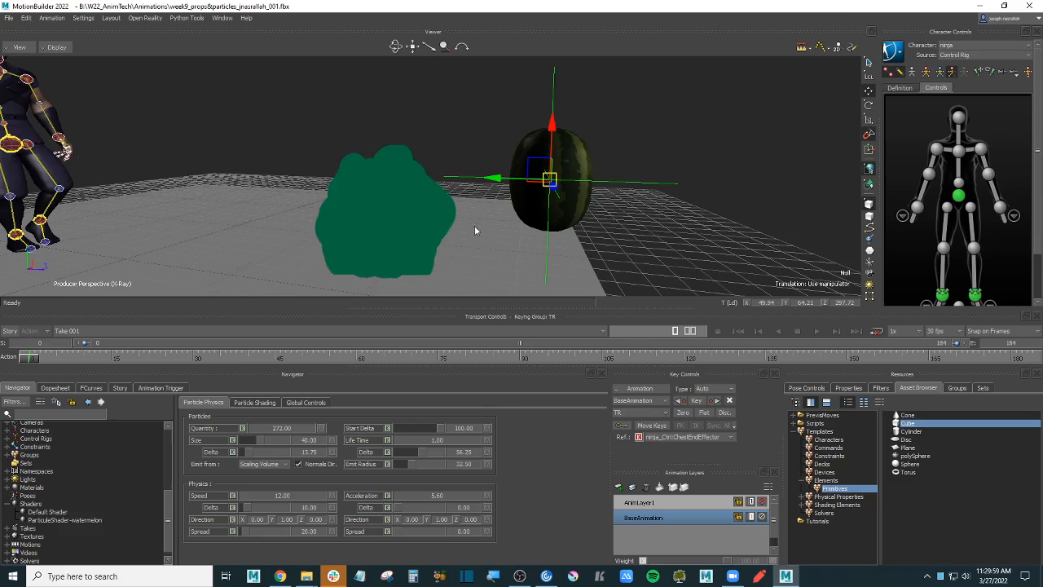
pyautogui.keyDown('ctrl'); pyautogui.moveTo(474, 226); pyautogui.dragTo(481, 235); pyautogui.keyUp('ctrl')
# - Preview Additive display and Simple then Smooth particle lighting, leaving lighting set to None
pyautogui.click(254, 402)
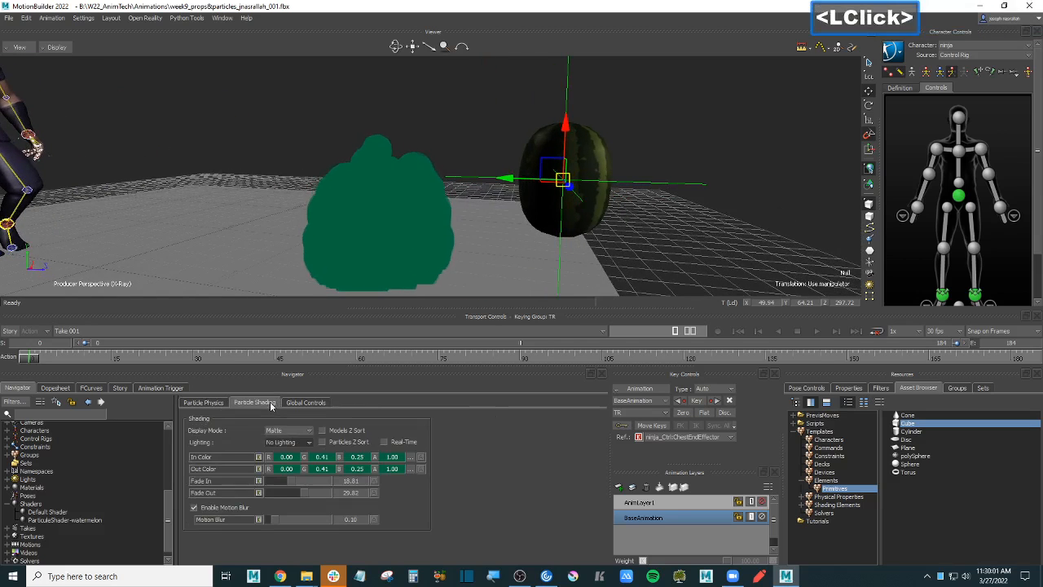
pyautogui.click(288, 430)
pyautogui.click(283, 440)
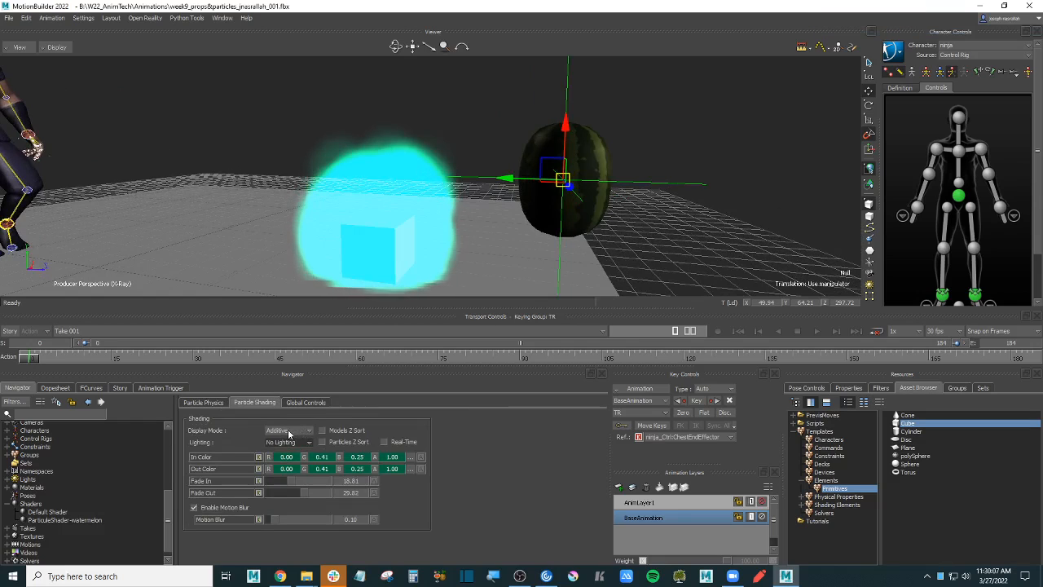
pyautogui.click(297, 442)
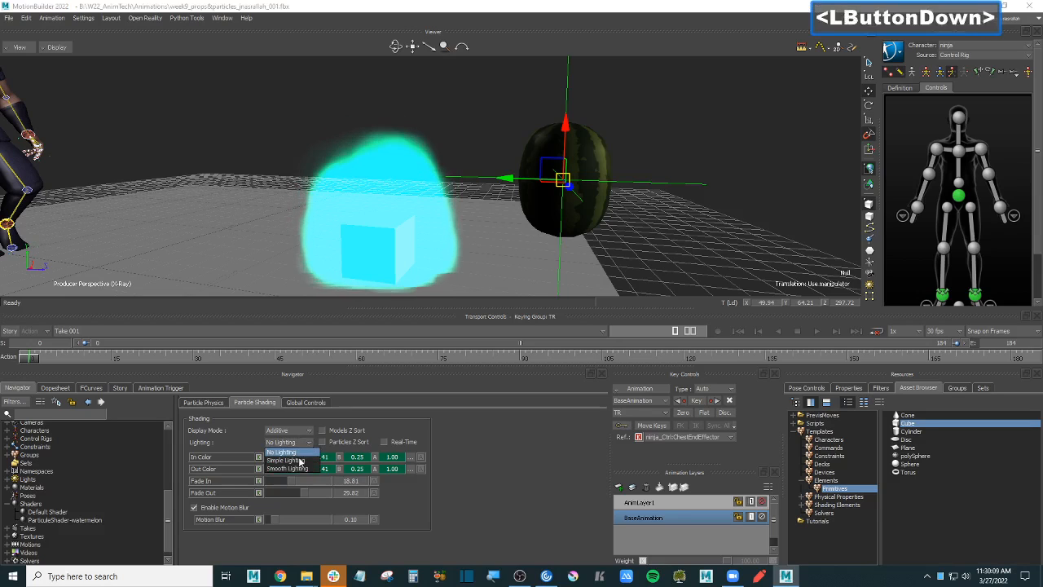
pyautogui.click(286, 460)
pyautogui.click(296, 442)
pyautogui.click(289, 468)
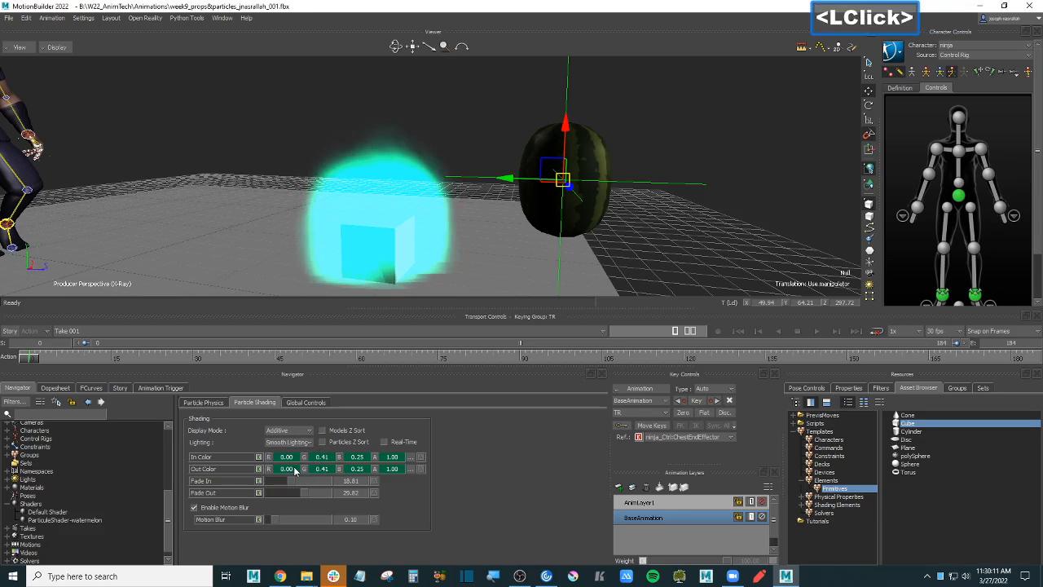
pyautogui.click(290, 443)
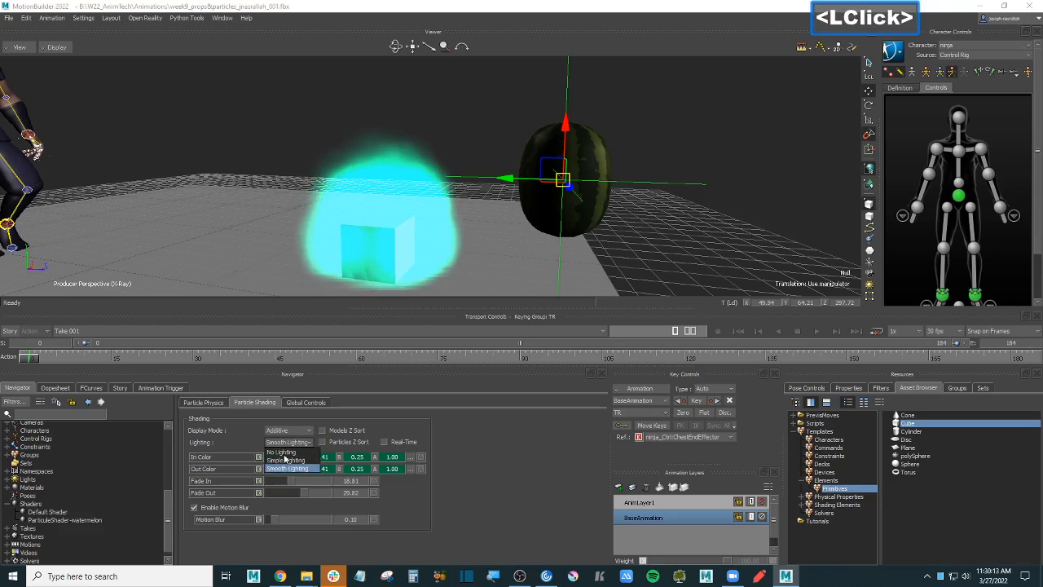
pyautogui.click(287, 451)
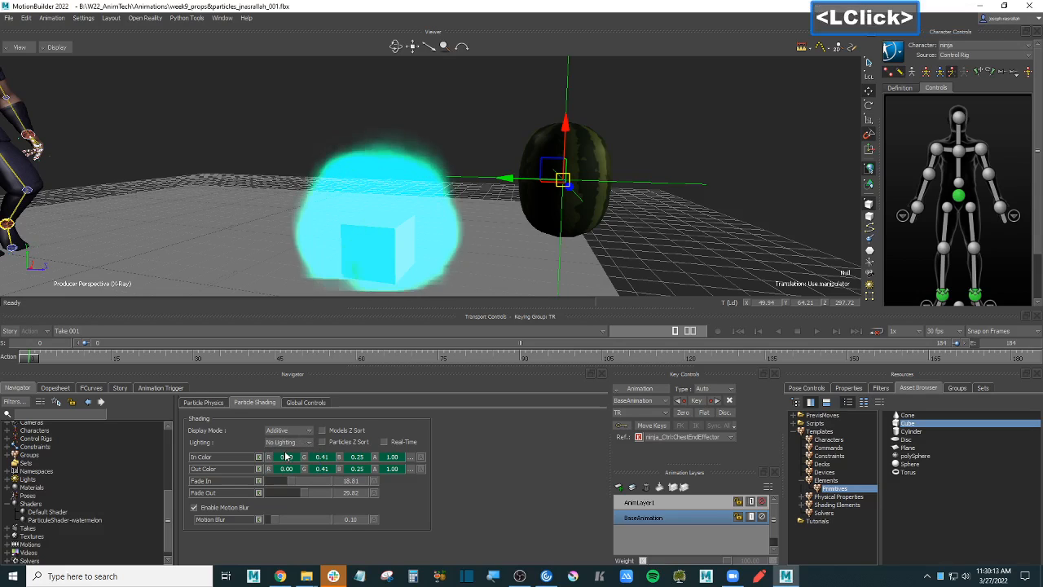
# - Make the Out Color a paler green (0.24, 0.41, 0.34) and switch display mode to Matte
pyautogui.click(411, 470)
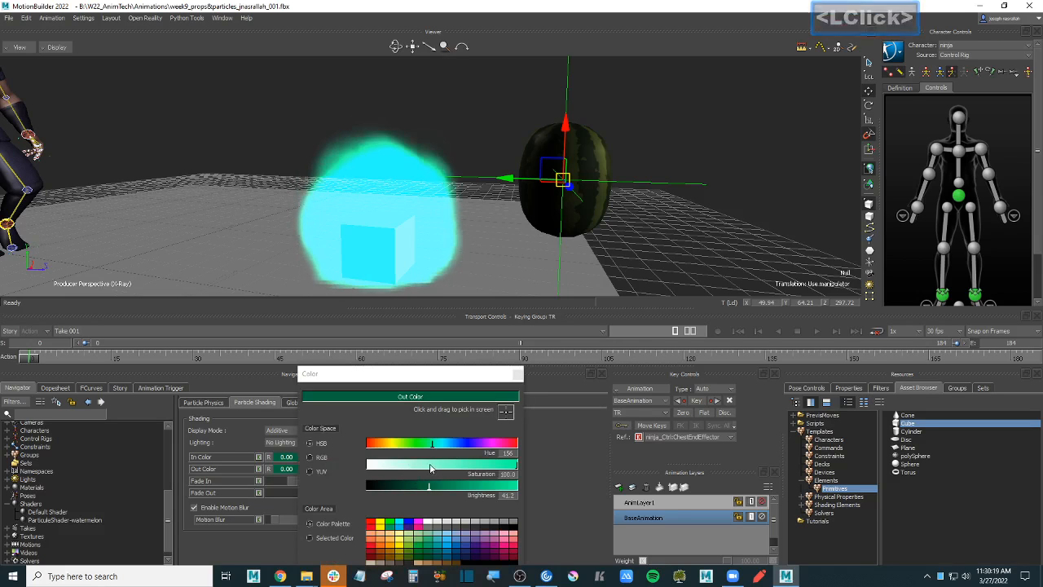
pyautogui.click(418, 470)
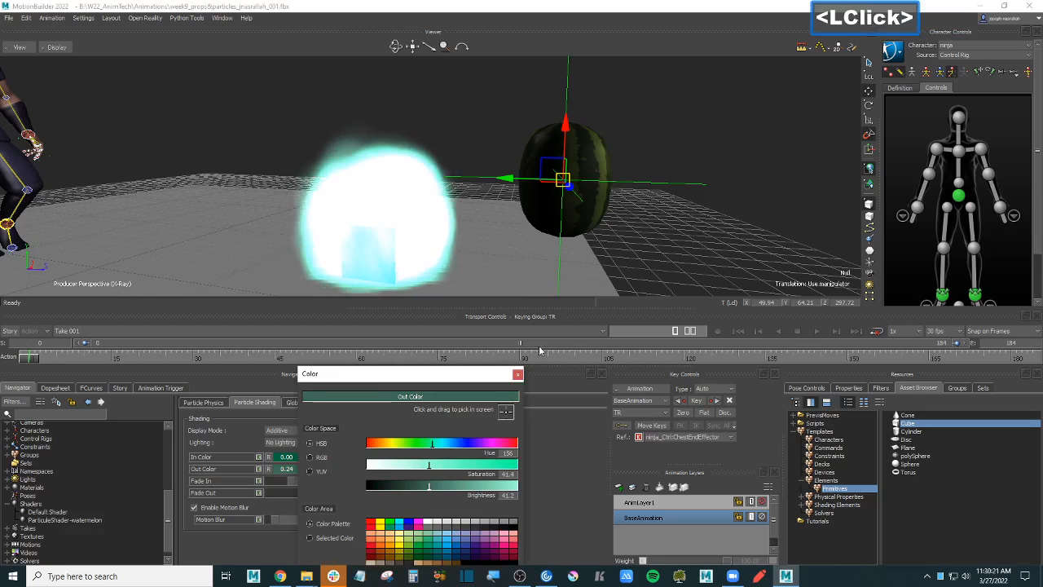
pyautogui.click(518, 374)
pyautogui.click(299, 432)
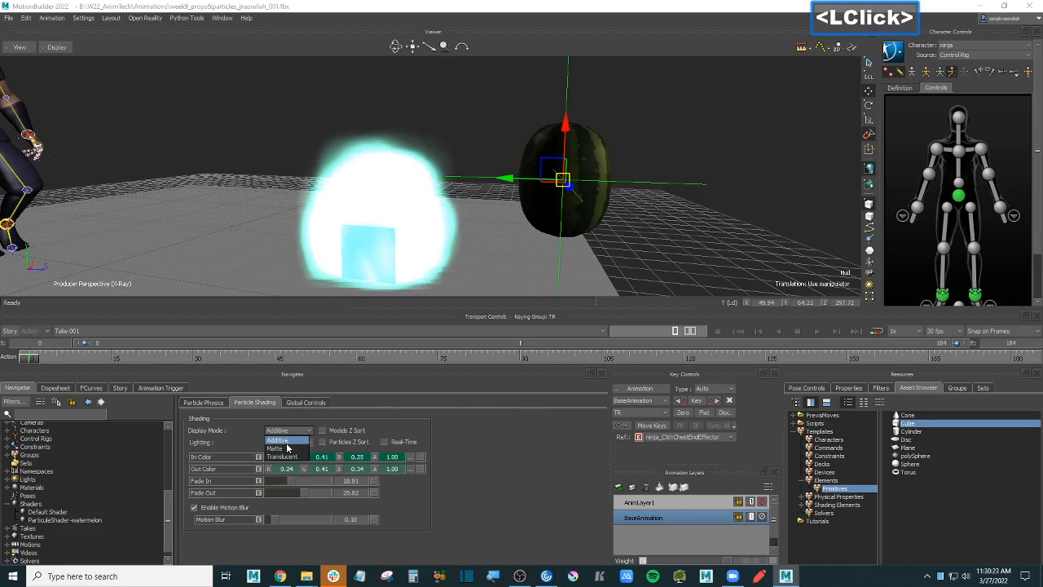
pyautogui.click(277, 448)
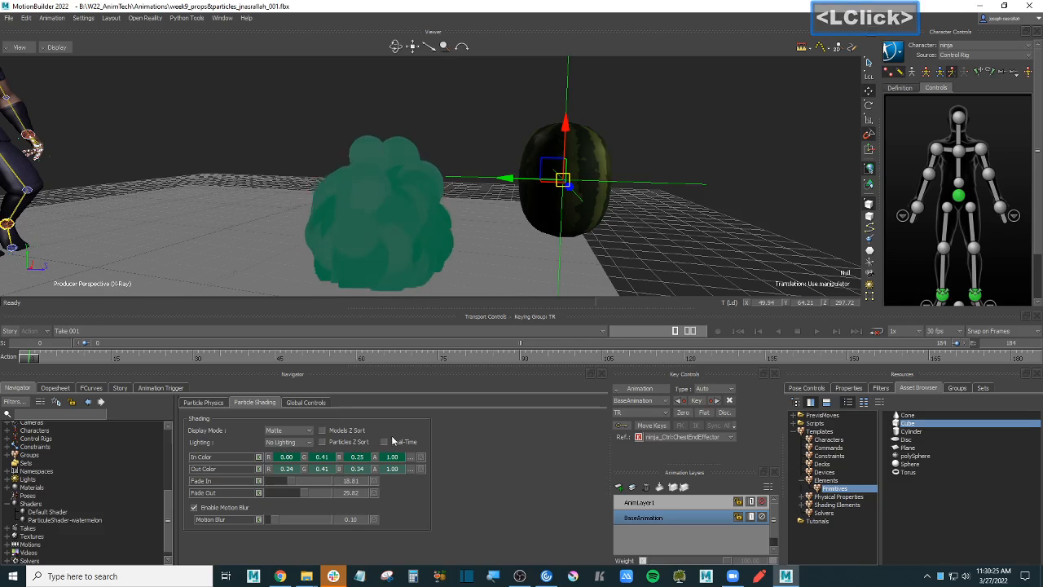
pyautogui.click(206, 403)
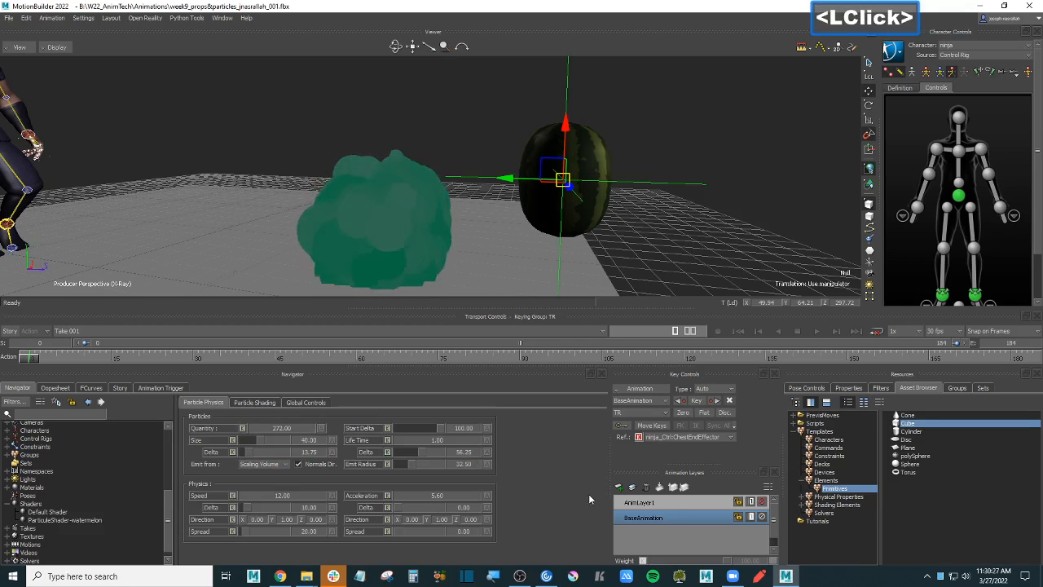
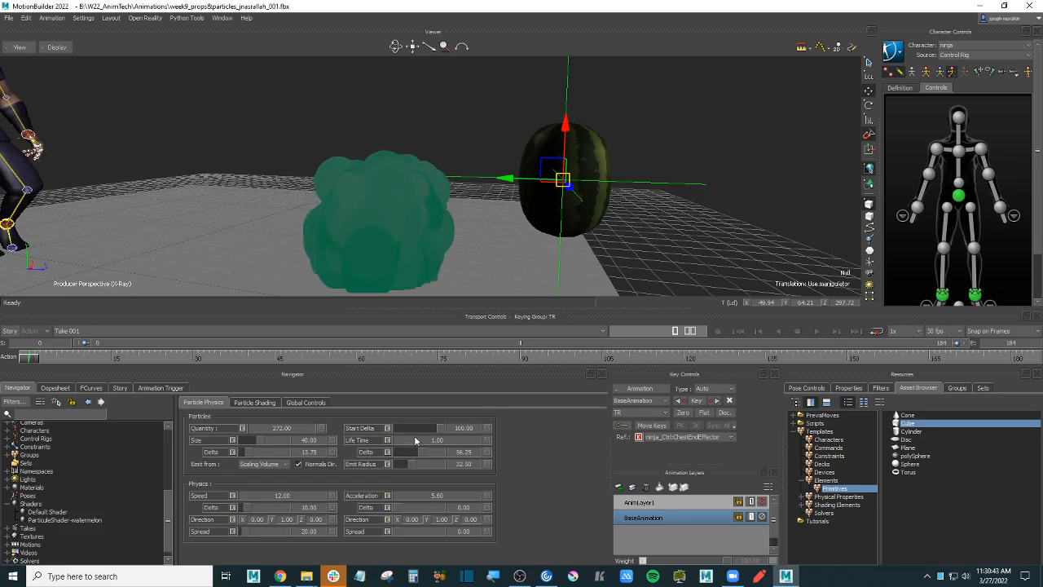
# - Try a particle Life Time of 2.75, settle on 2.55, and orbit to view the taller cloud
pyautogui.moveTo(434, 441); pyautogui.dragTo(450, 444)
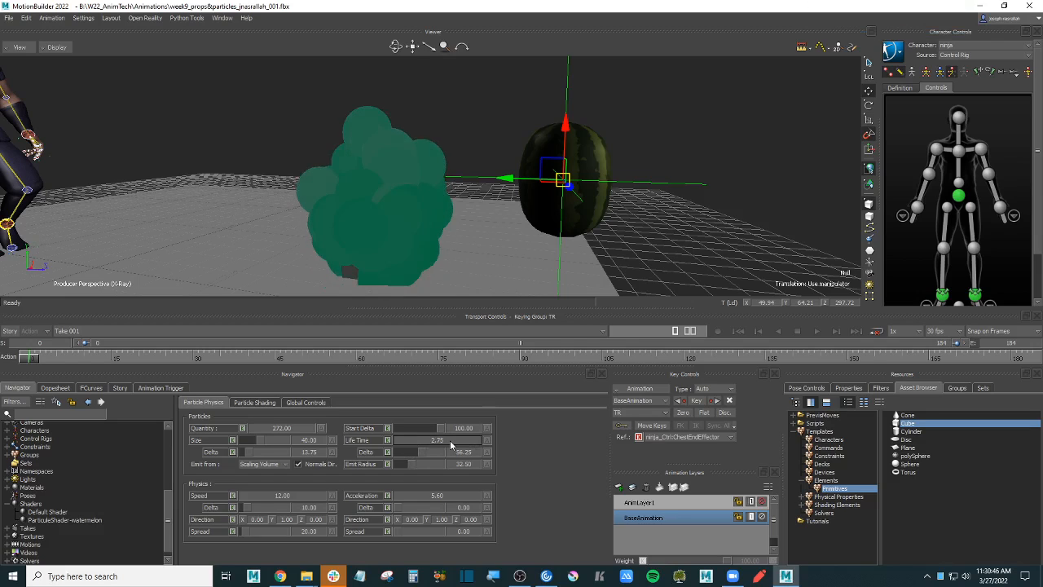
pyautogui.moveTo(449, 440)
pyautogui.mouseDown()
pyautogui.moveTo(429, 442)
pyautogui.moveTo(438, 442)
pyautogui.mouseUp()
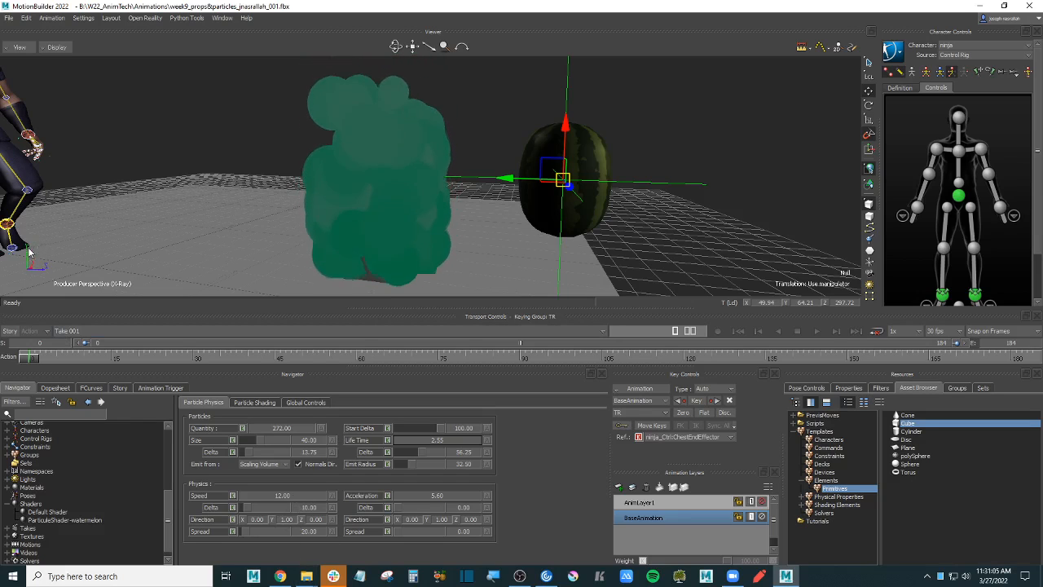
pyautogui.hotkey('ctrl', 'shift')
pyautogui.keyDown('ctrl'); pyautogui.keyDown('shift'); pyautogui.moveTo(157, 207); pyautogui.dragTo(169, 241); pyautogui.keyUp('shift'); pyautogui.keyUp('ctrl')
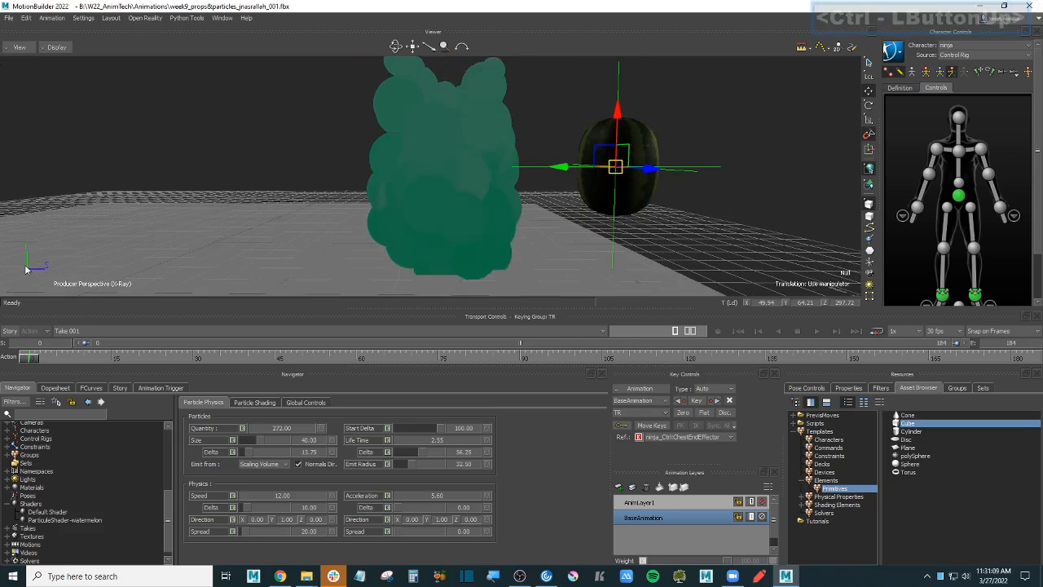
# - Try an emission Direction Y of -1 and reframe the view on the cloud
pyautogui.doubleClick(284, 520)
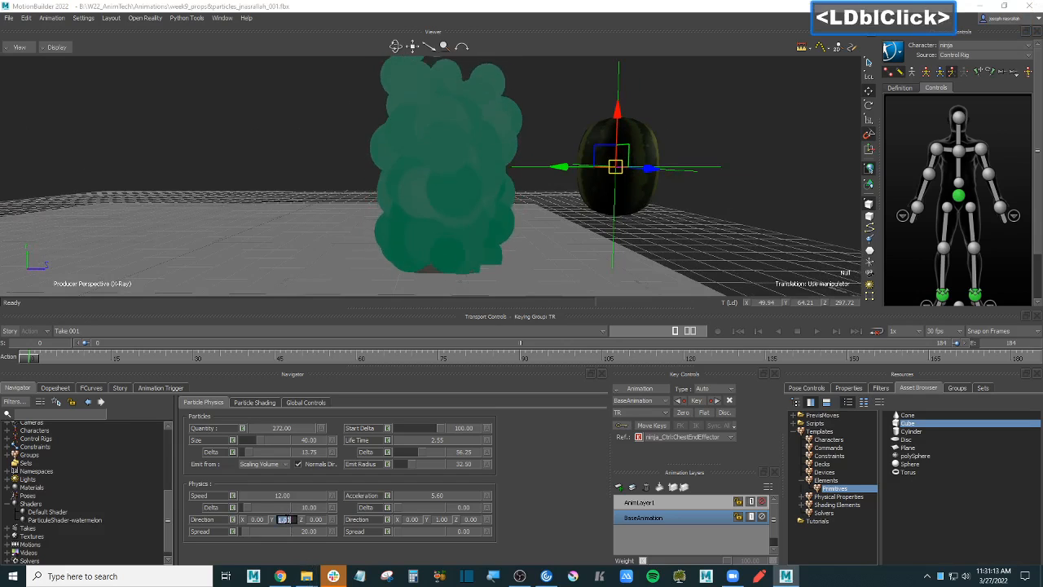
pyautogui.write('-1')
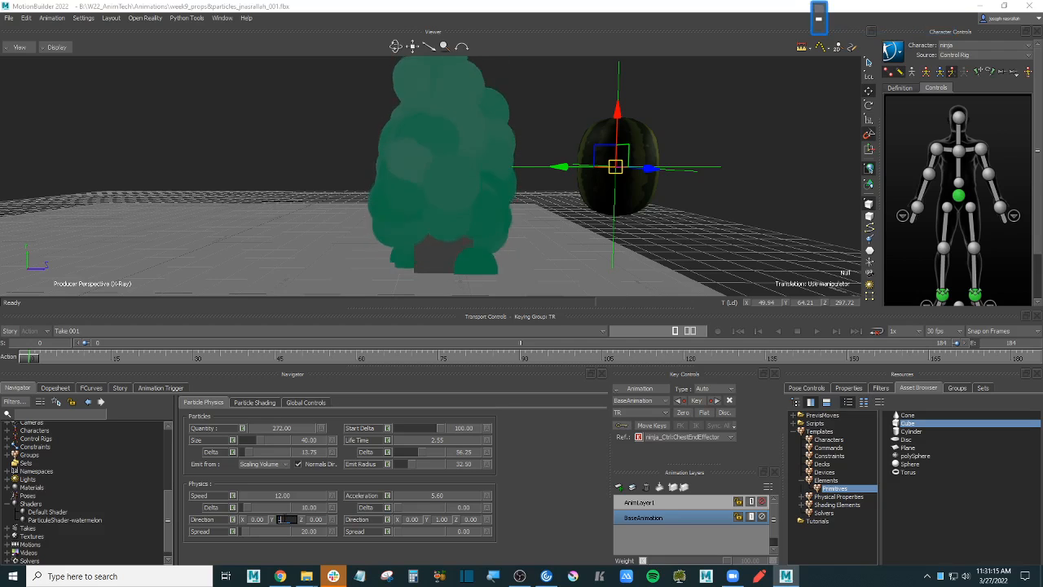
pyautogui.press('Return')
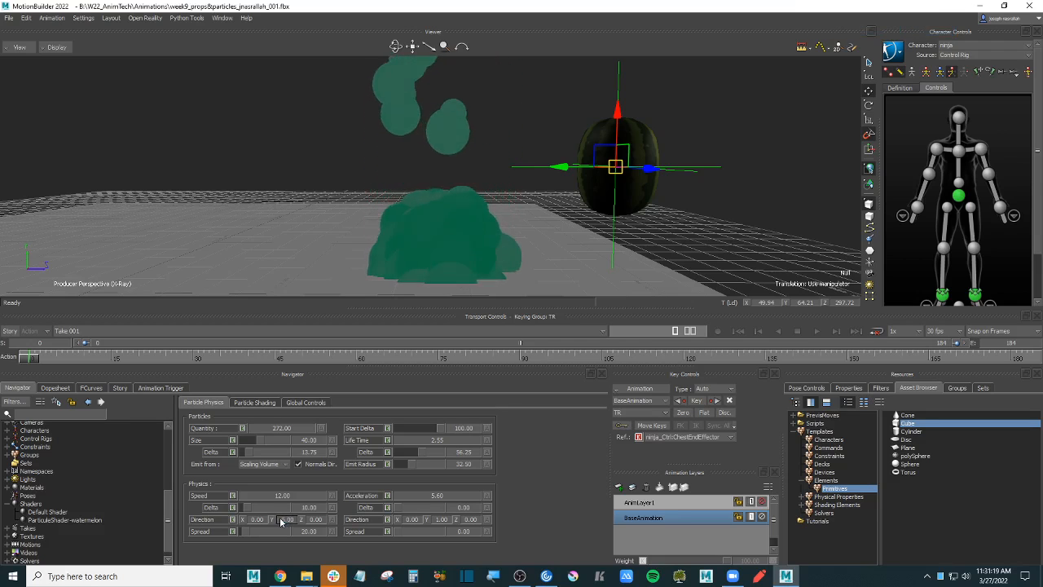
pyautogui.doubleClick(286, 519)
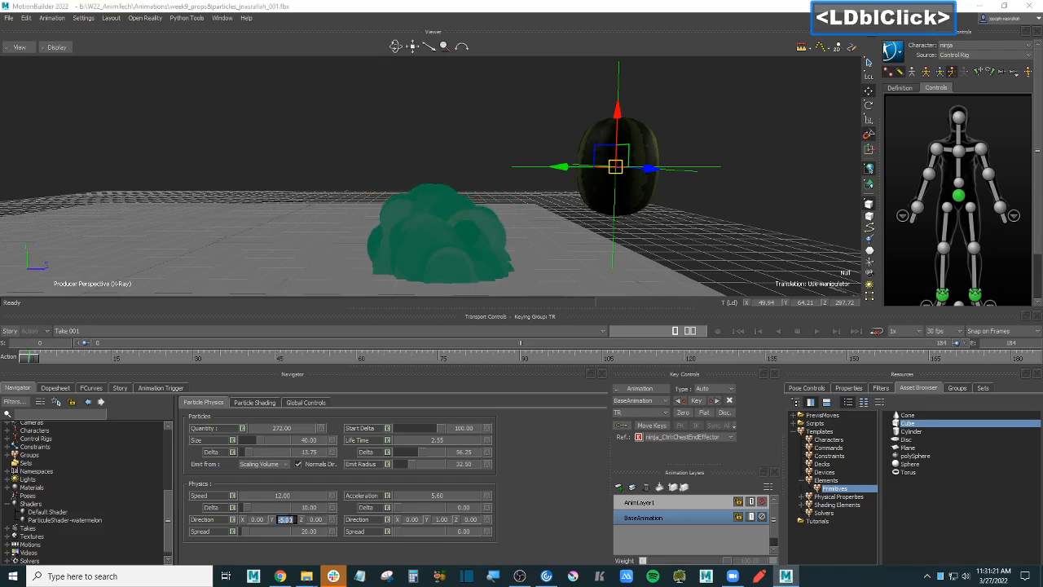
pyautogui.write('-')
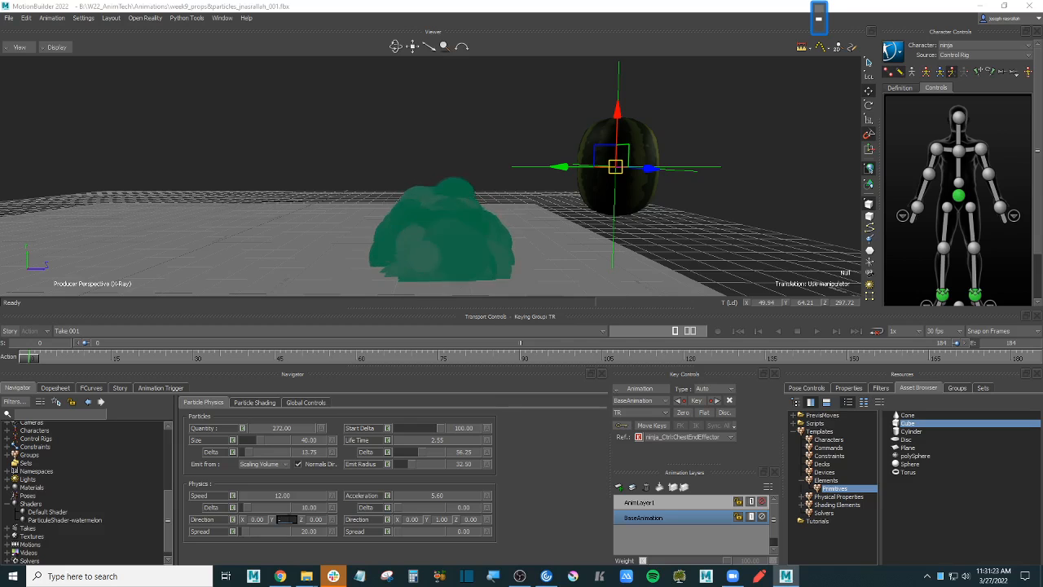
pyautogui.write('1')
pyautogui.press('Return')
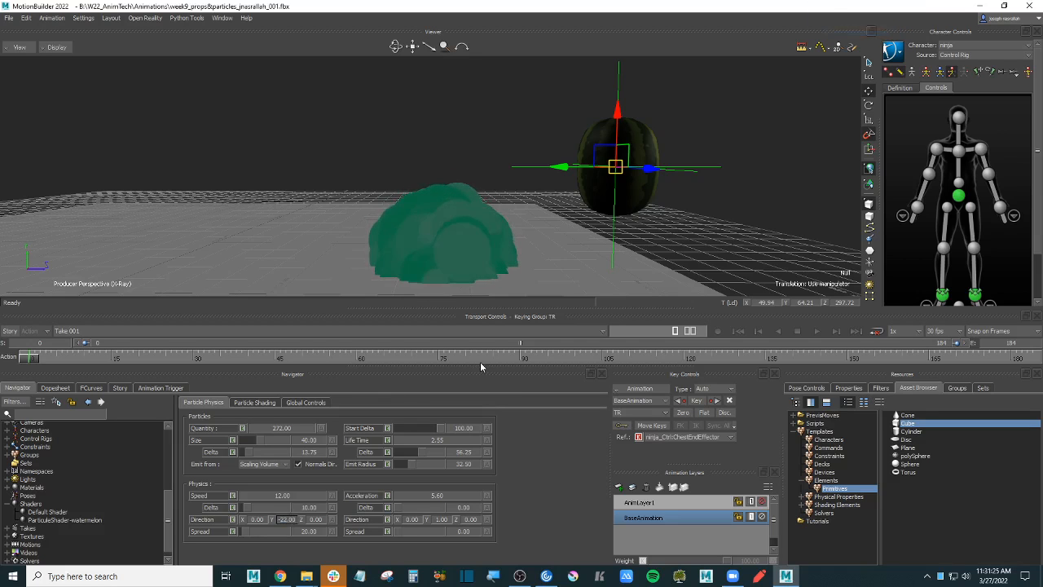
pyautogui.keyDown('ctrl'); pyautogui.moveTo(530, 236); pyautogui.dragTo(524, 300); pyautogui.keyUp('ctrl')
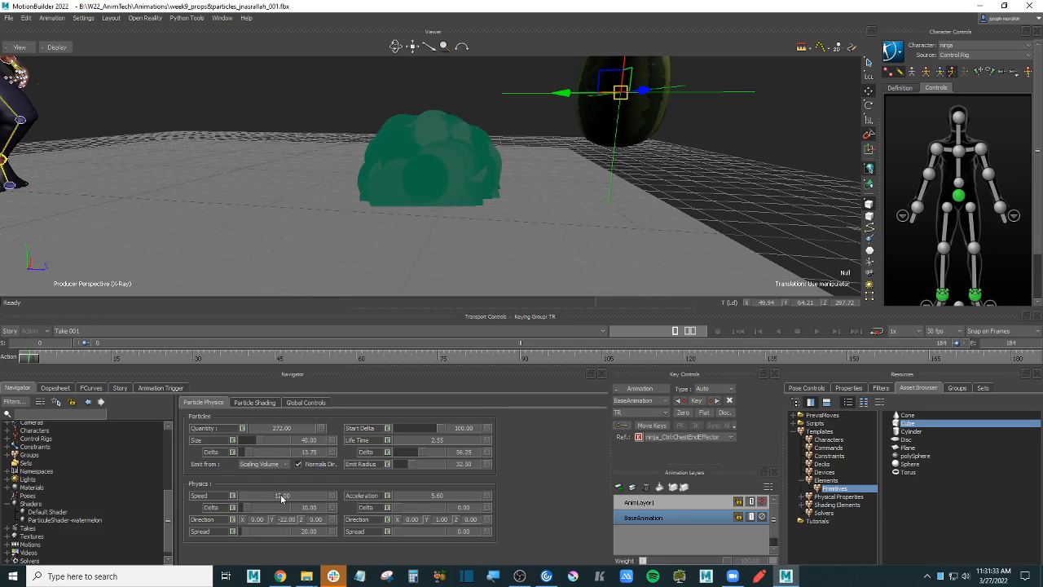
# - Test particle speeds of 35 and 57.50, then lower speed to 33.50
pyautogui.moveTo(275, 498); pyautogui.dragTo(308, 497)
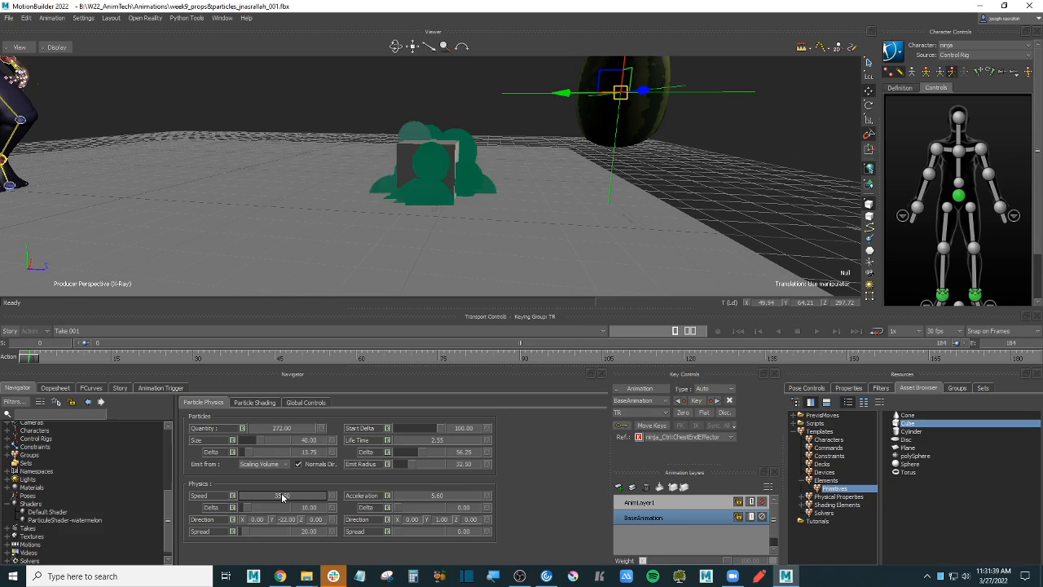
pyautogui.moveTo(290, 497); pyautogui.dragTo(303, 499)
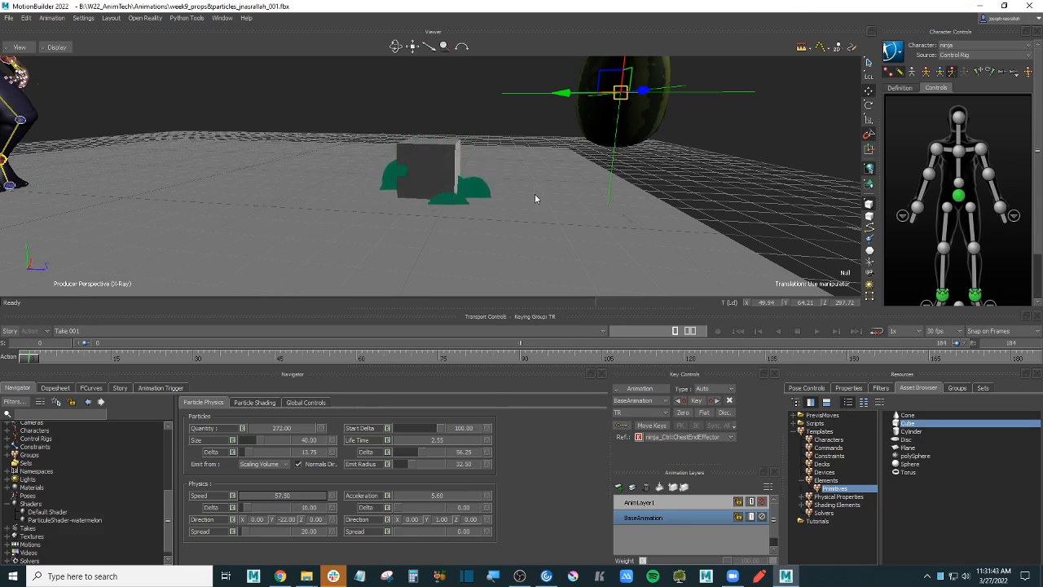
pyautogui.moveTo(541, 224)
pyautogui.keyDown('ctrl'); pyautogui.keyDown('shift'); pyautogui.mouseDown()
pyautogui.moveTo(545, 205)
pyautogui.moveTo(544, 238)
pyautogui.mouseUp(); pyautogui.keyUp('shift'); pyautogui.keyUp('ctrl')
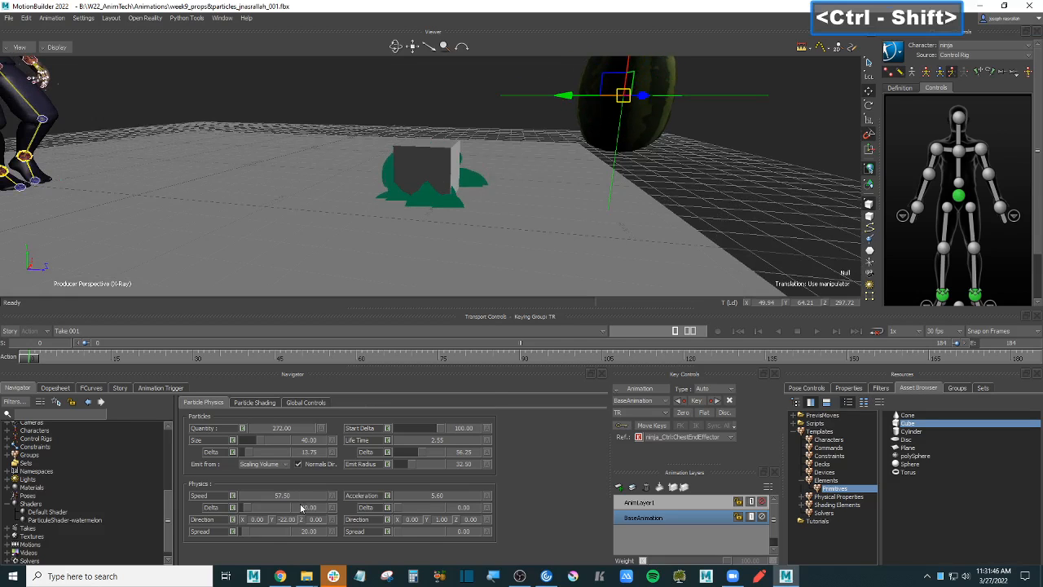
pyautogui.moveTo(297, 496); pyautogui.dragTo(295, 531)
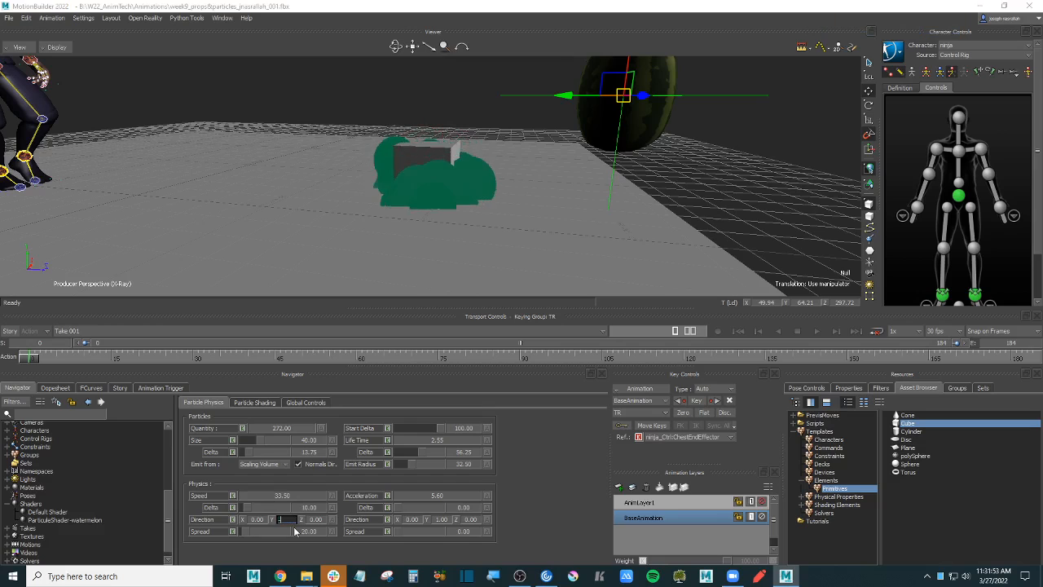
# - Set Direction Y to 5 so the particles rise, framing ninja and watermelon
pyautogui.write('1')
pyautogui.press('Return')
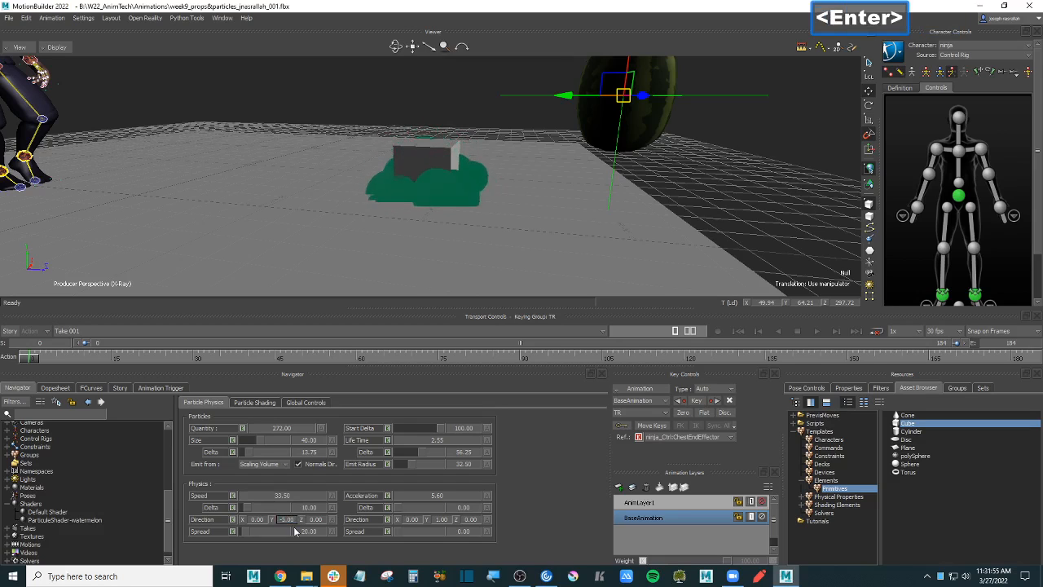
pyautogui.click(287, 522)
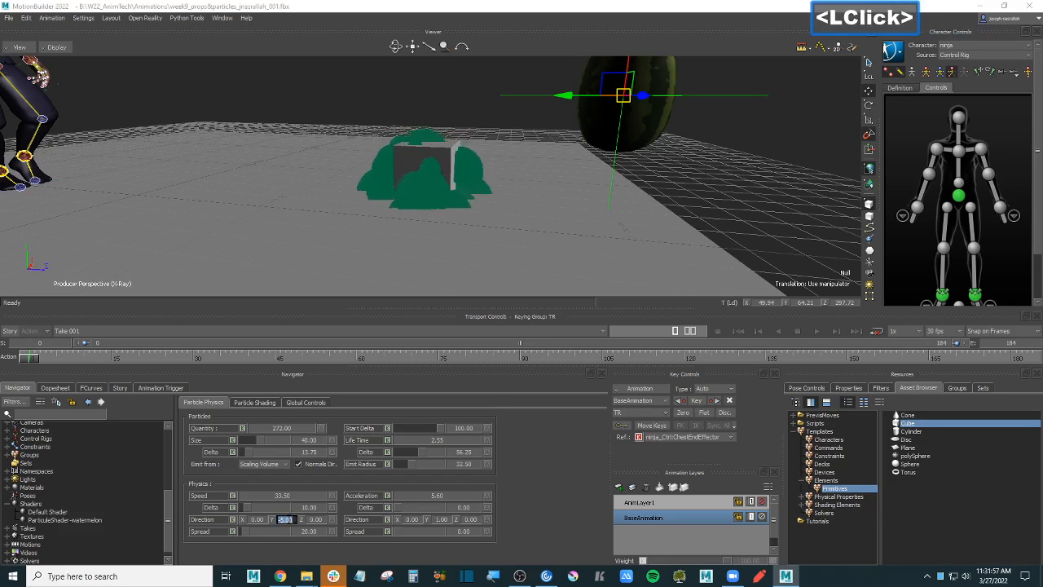
pyautogui.press('BackSpace')
pyautogui.write('5')
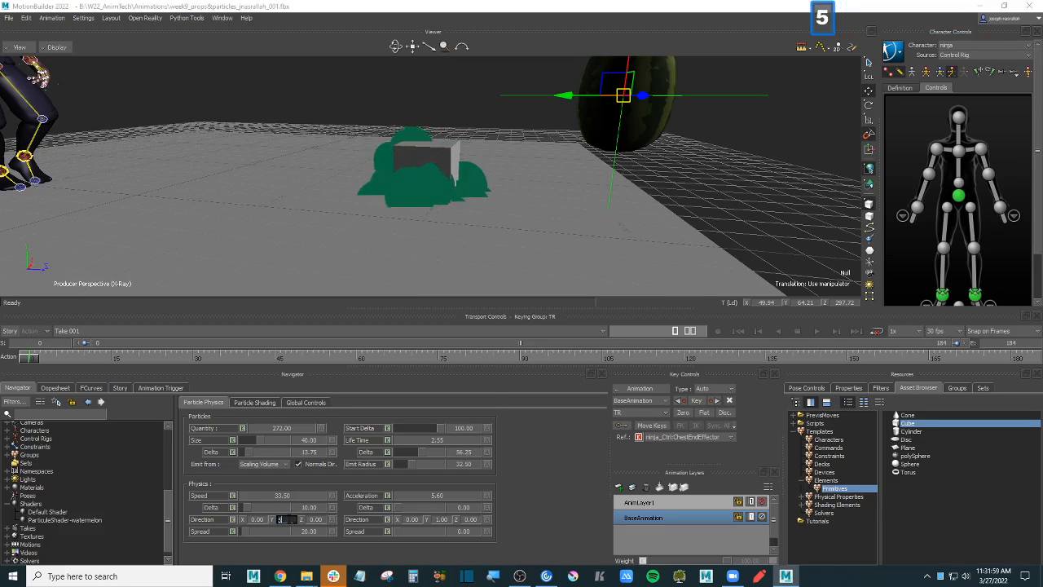
pyautogui.press('Return')
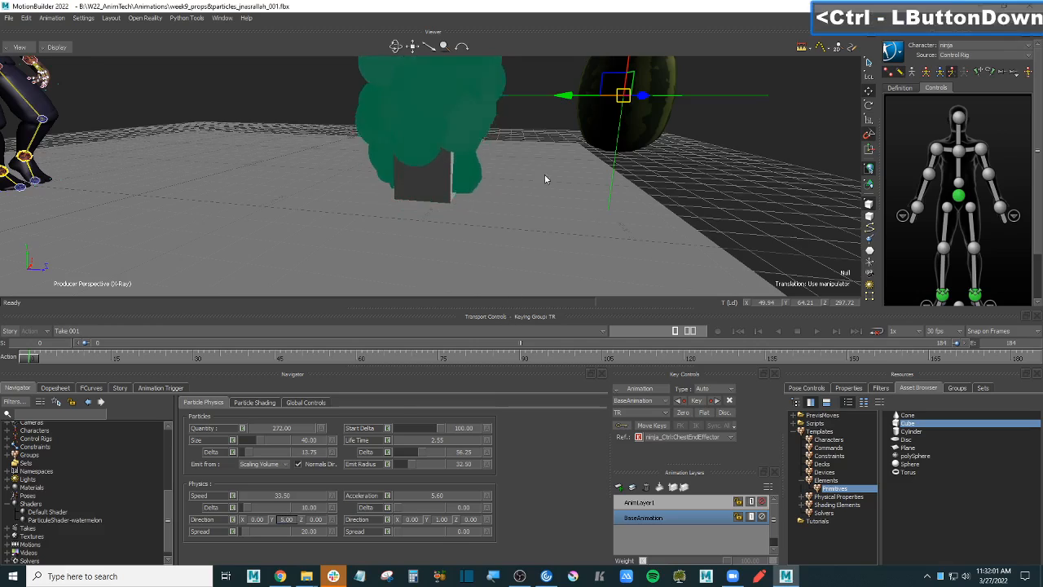
pyautogui.keyDown('ctrl'); pyautogui.moveTo(546, 177); pyautogui.dragTo(539, 245); pyautogui.keyUp('ctrl')
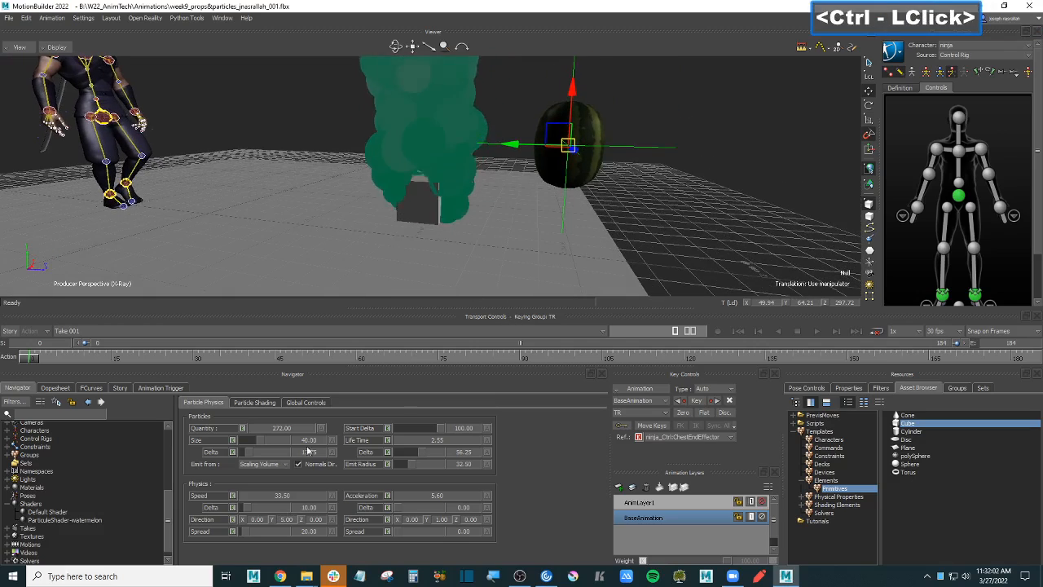
# - Set Direction Y to 2, Life Time to 0.00 and Speed to 23
pyautogui.click(291, 522)
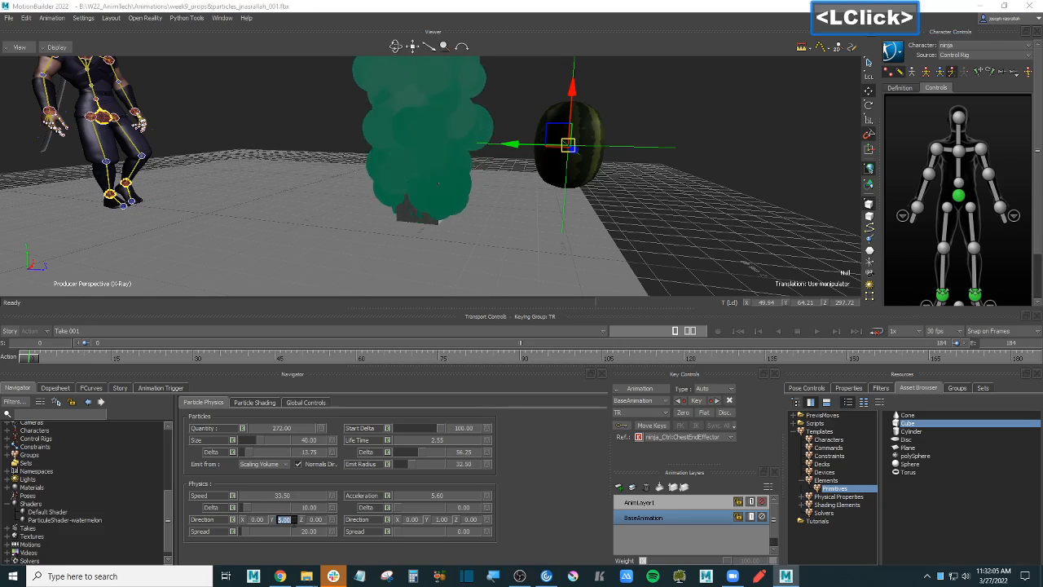
pyautogui.write('2')
pyautogui.press('Return')
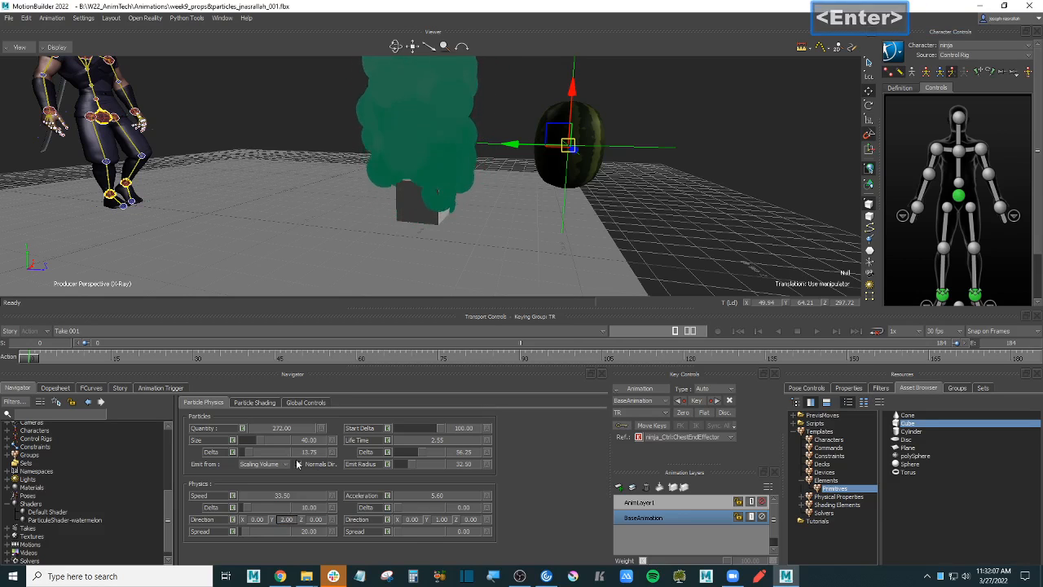
pyautogui.click(415, 448)
pyautogui.moveTo(415, 445); pyautogui.dragTo(435, 445)
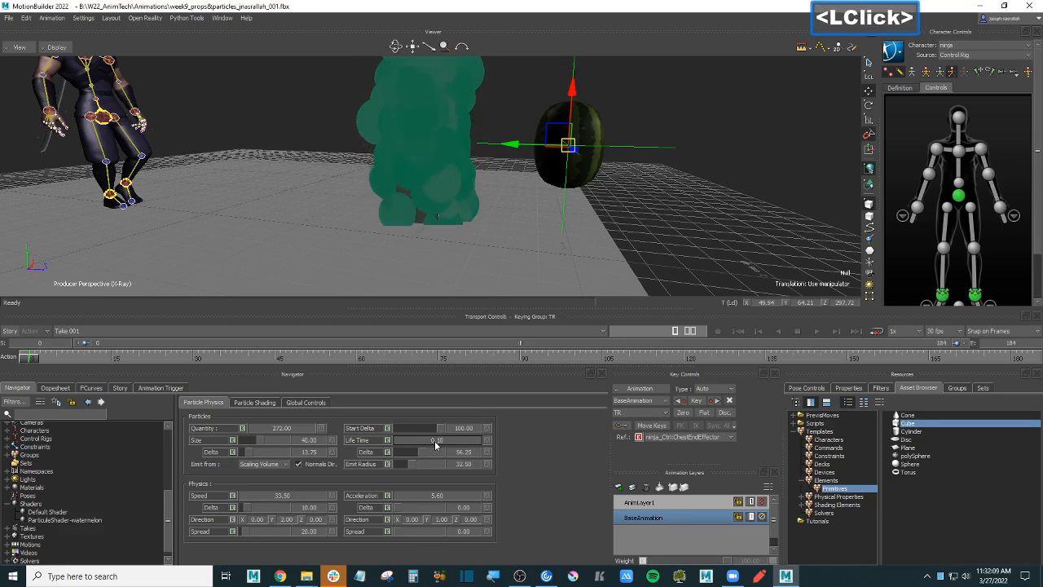
pyautogui.click(435, 444)
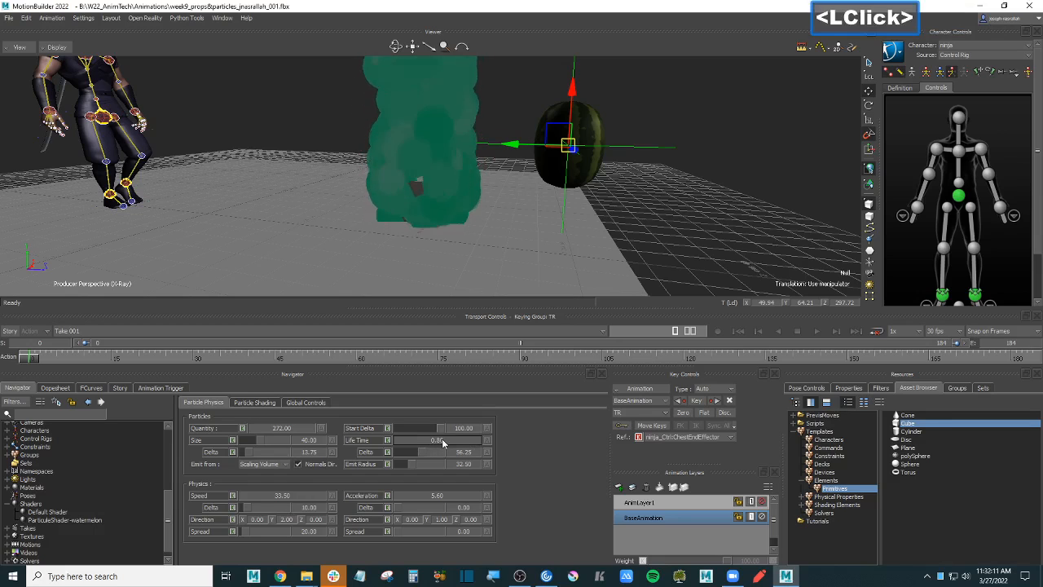
pyautogui.click(282, 499)
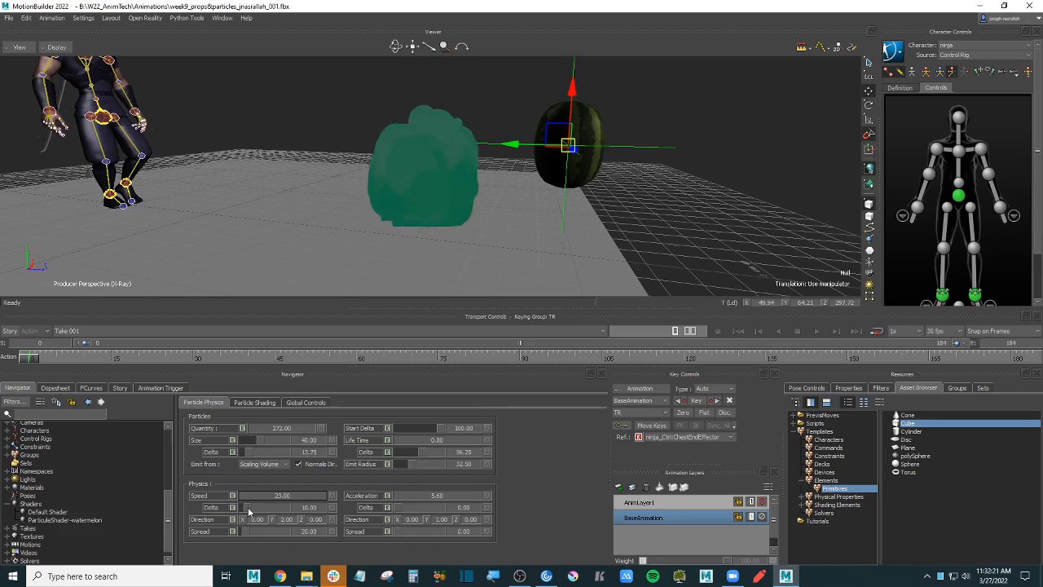
# - Raise speed variation to 45 and set the emission Direction X to 10
pyautogui.click(261, 506)
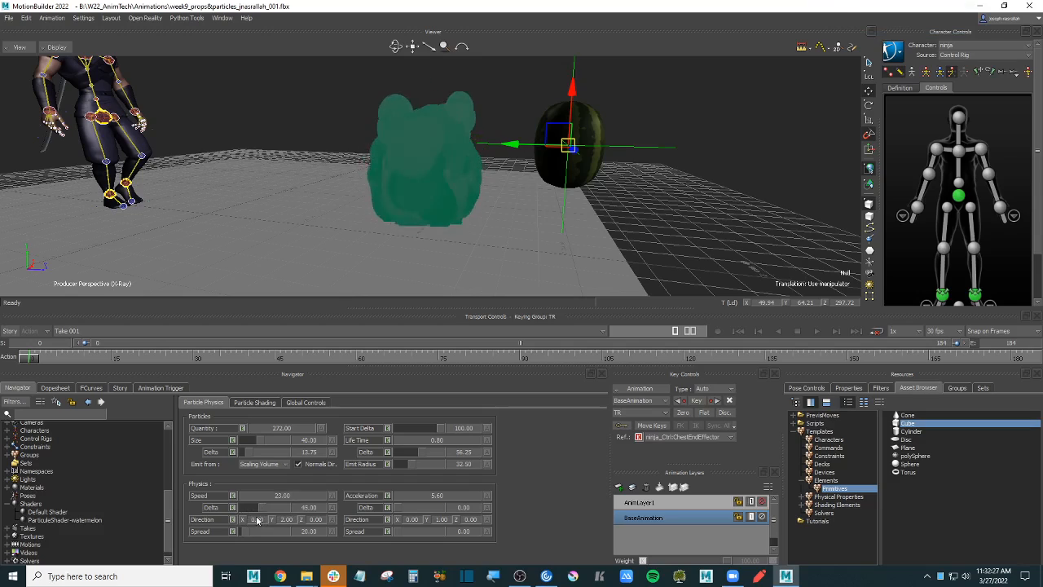
pyautogui.keyDown('ctrl'); pyautogui.keyDown('shift'); pyautogui.moveTo(489, 236); pyautogui.dragTo(471, 236); pyautogui.keyUp('shift'); pyautogui.keyUp('ctrl')
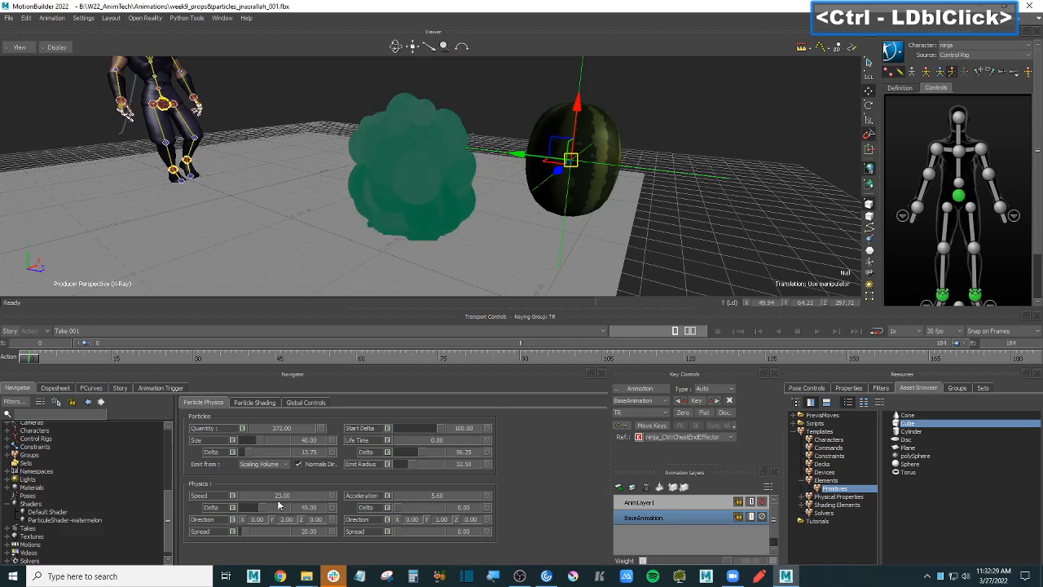
pyautogui.doubleClick(259, 520)
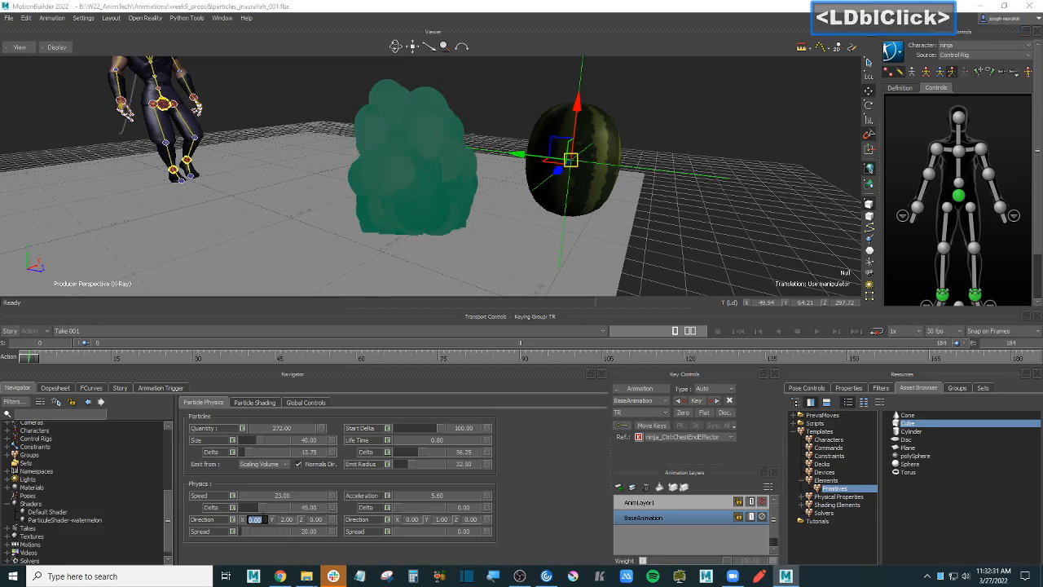
pyautogui.write('100')
pyautogui.press('Return')
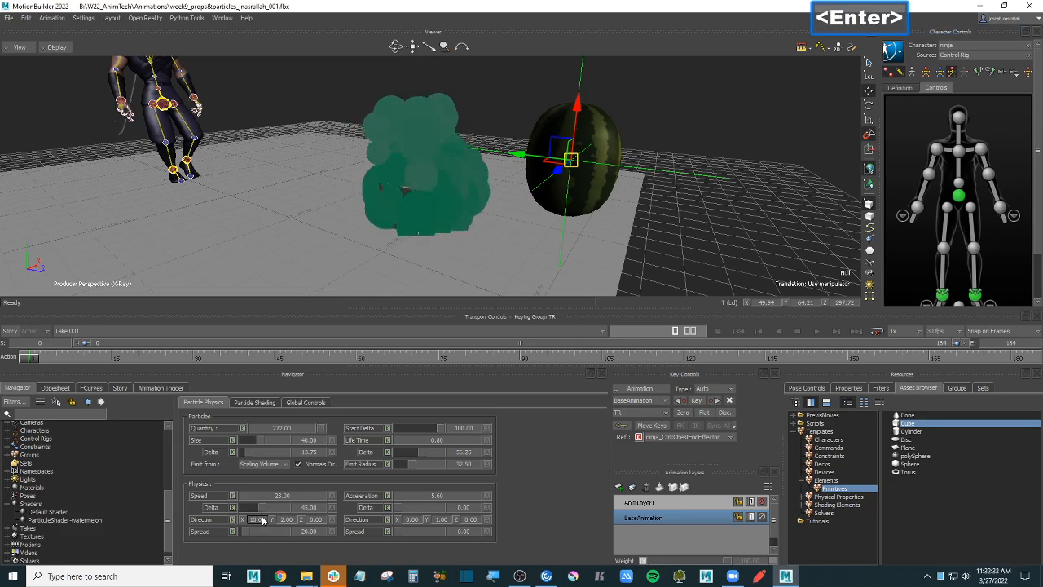
# - Enter 10 for Direction Z and move the camera closer to the particle cloud
pyautogui.doubleClick(315, 520)
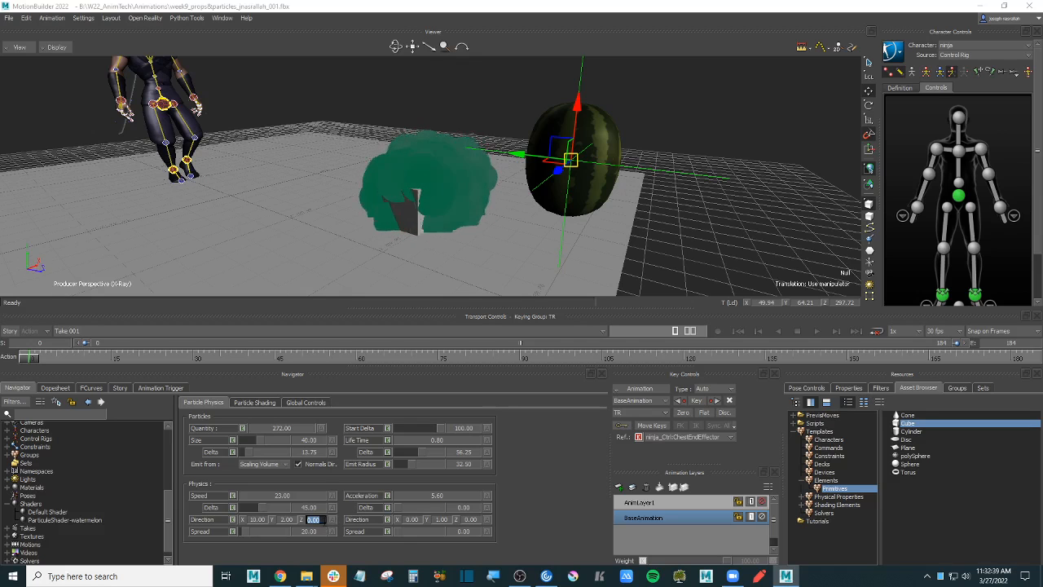
pyautogui.write('10')
pyautogui.press('Return')
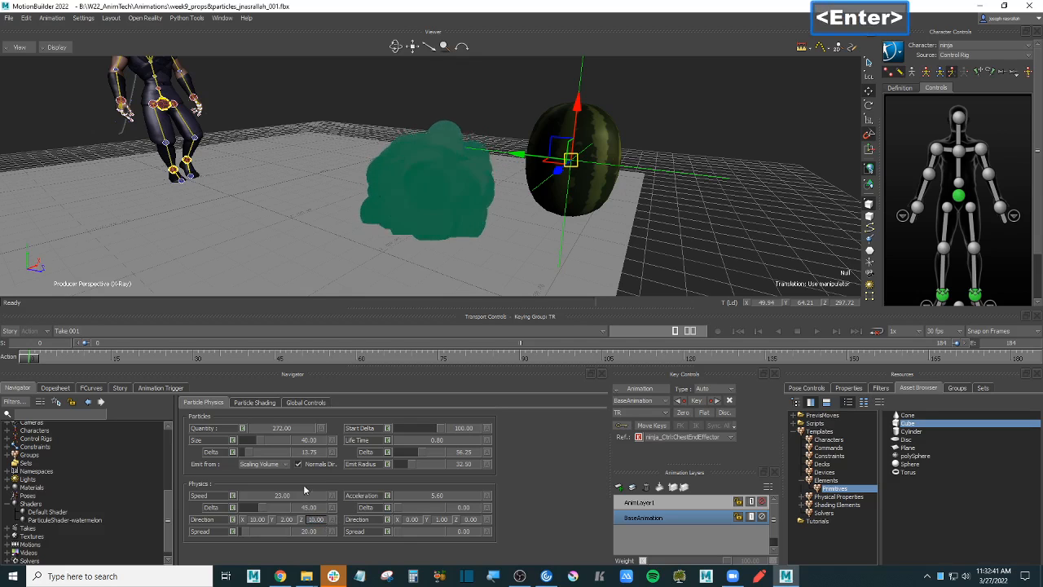
pyautogui.keyDown('ctrl'); pyautogui.keyDown('shift'); pyautogui.moveTo(377, 183); pyautogui.dragTo(409, 186); pyautogui.keyUp('shift'); pyautogui.keyUp('ctrl')
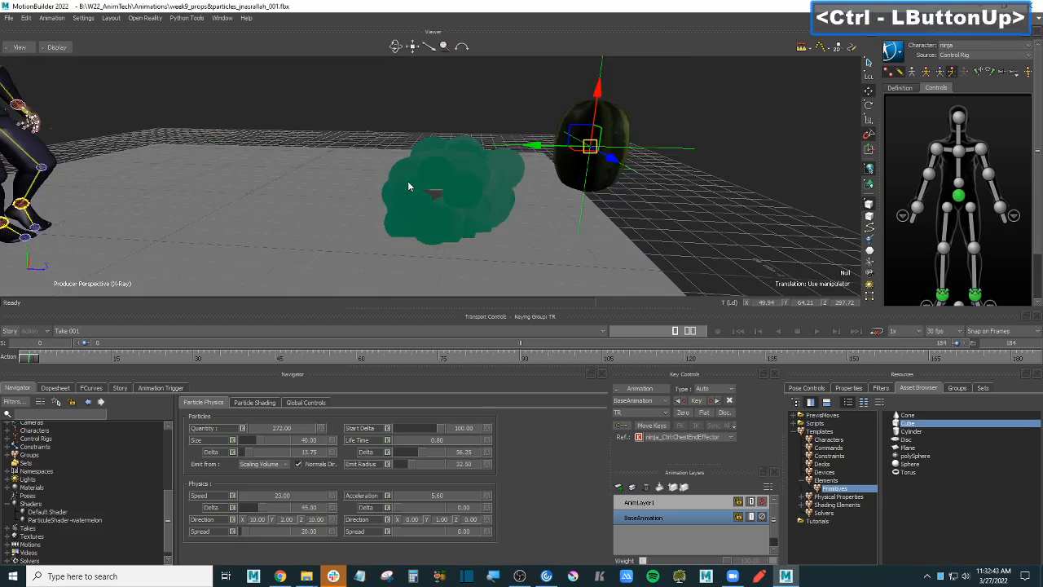
pyautogui.keyDown('ctrl'); pyautogui.click(380, 229); pyautogui.keyUp('ctrl')
pyautogui.keyDown('ctrl'); pyautogui.moveTo(380, 230); pyautogui.dragTo(486, 234); pyautogui.keyUp('ctrl')
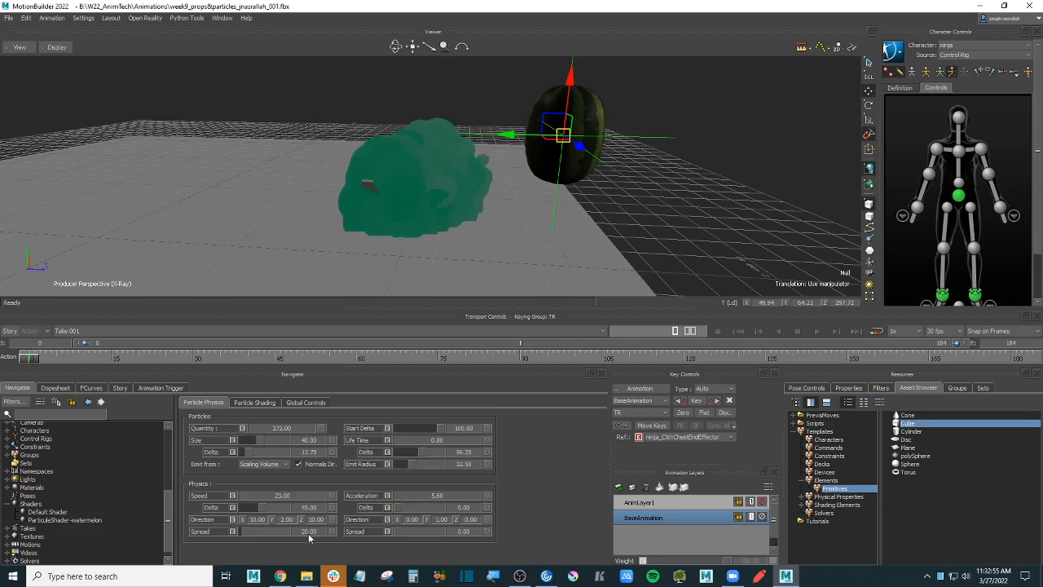
# - Widen the particle spread to 333 and reframe the ninja and particles
pyautogui.moveTo(247, 533); pyautogui.dragTo(255, 534)
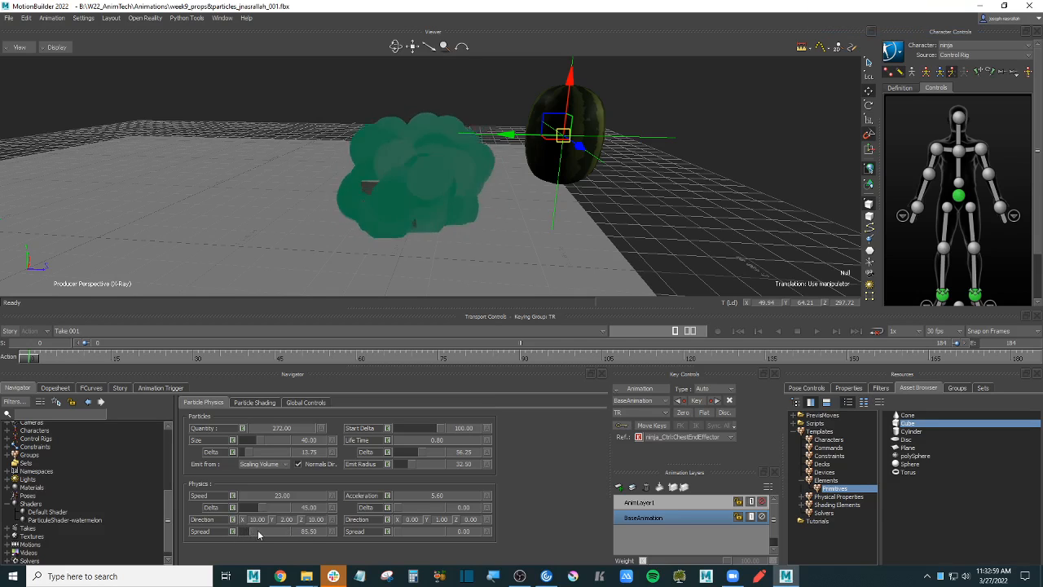
pyautogui.moveTo(254, 531); pyautogui.dragTo(266, 531)
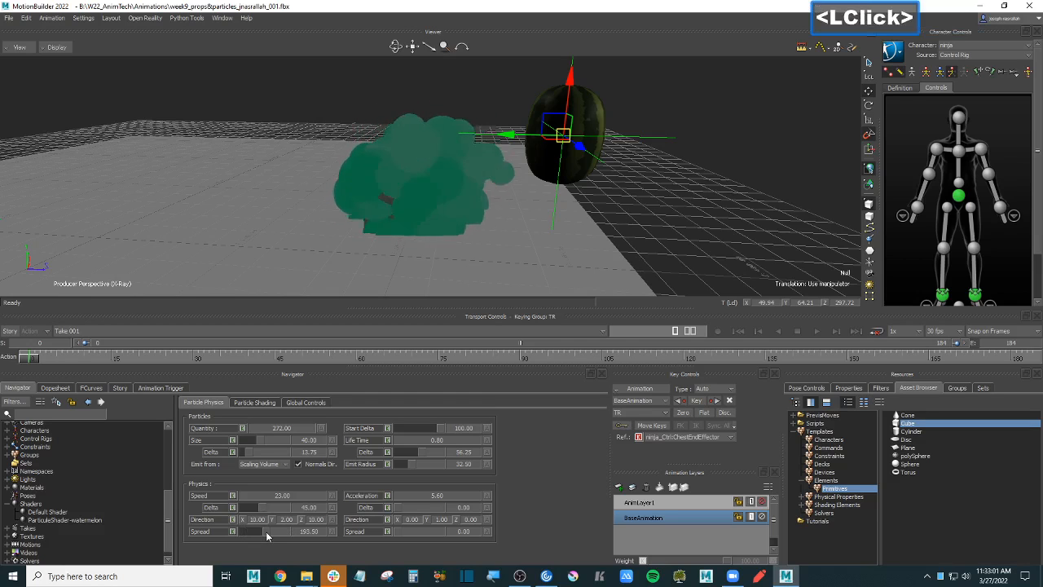
pyautogui.moveTo(569, 229)
pyautogui.keyDown('ctrl'); pyautogui.mouseDown()
pyautogui.moveTo(524, 226)
pyautogui.moveTo(571, 253)
pyautogui.moveTo(555, 221)
pyautogui.mouseUp(); pyautogui.keyUp('ctrl')
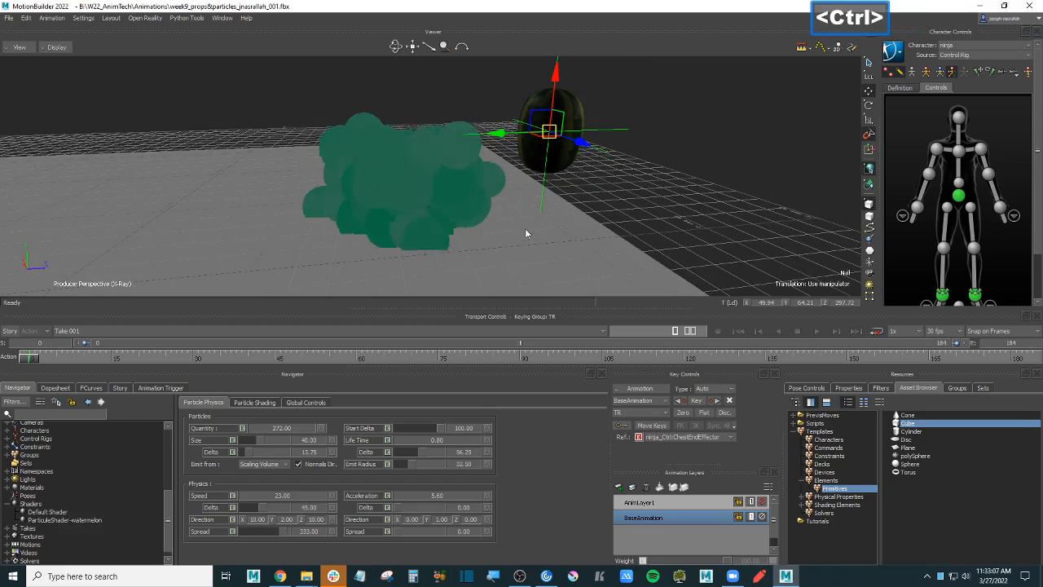
pyautogui.keyDown('ctrl'); pyautogui.moveTo(524, 228); pyautogui.dragTo(455, 297); pyautogui.keyUp('ctrl')
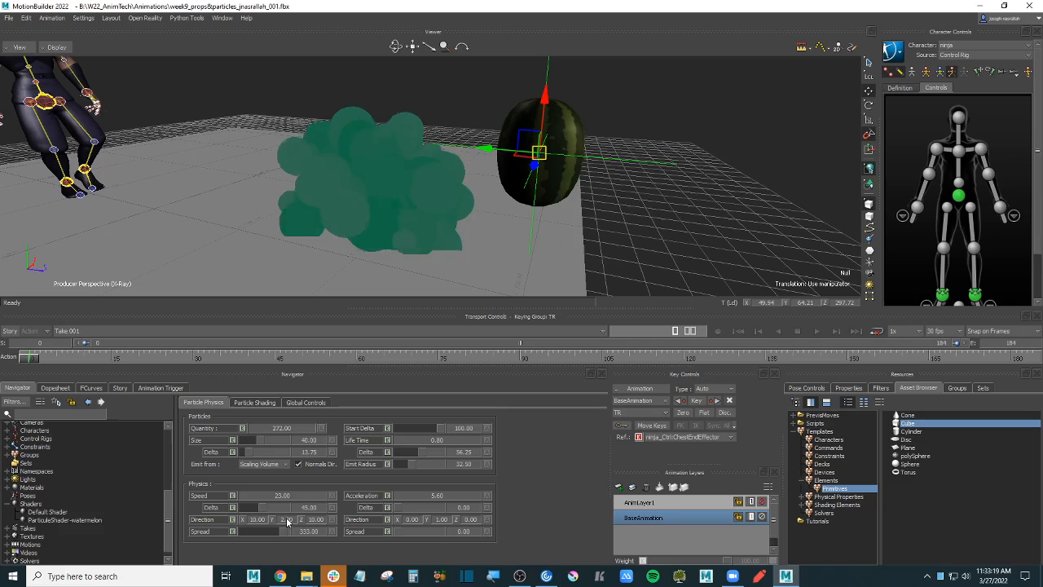
# - Set Direction Y to 6 and settle speed at 49.5 after trying 91.5 and 74.5
pyautogui.moveTo(285, 522); pyautogui.dragTo(291, 522)
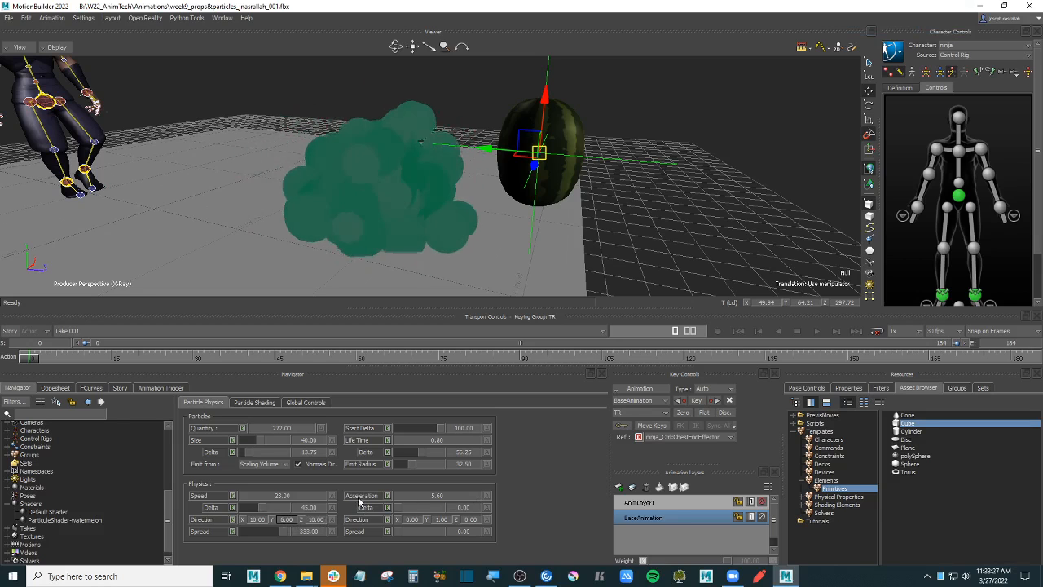
pyautogui.click(280, 495)
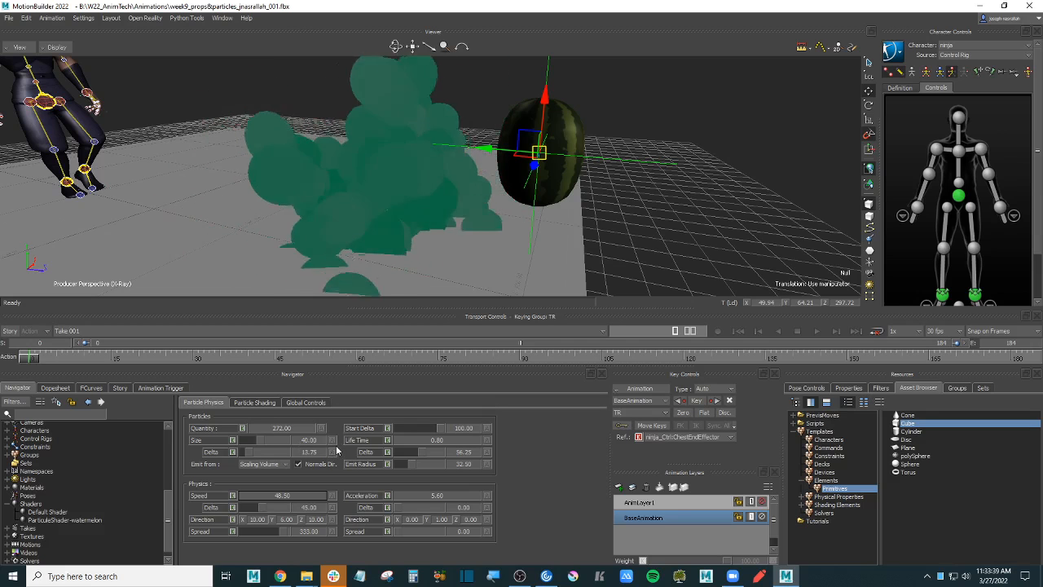
pyautogui.click(332, 497)
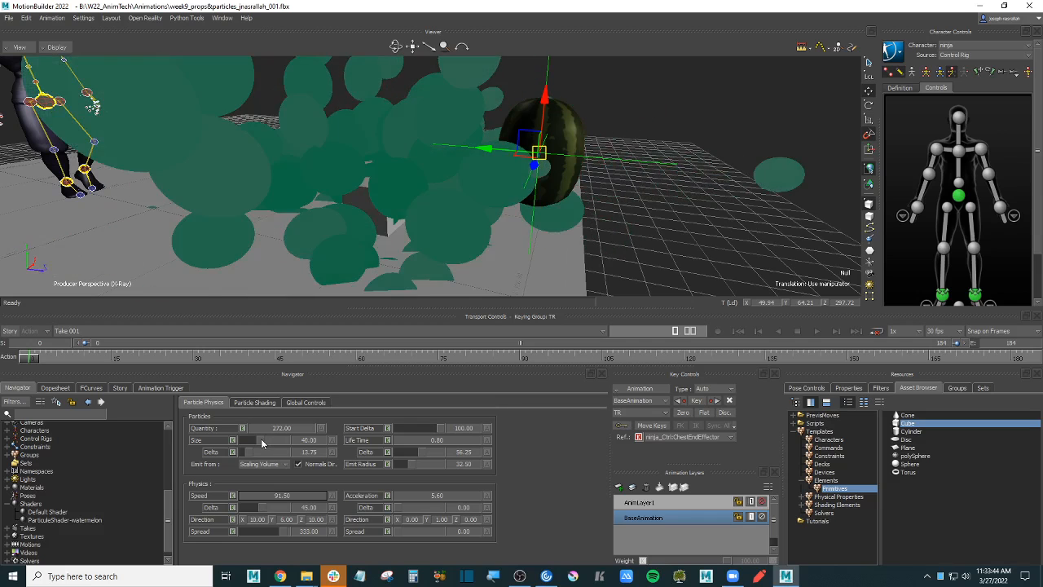
pyautogui.click(285, 500)
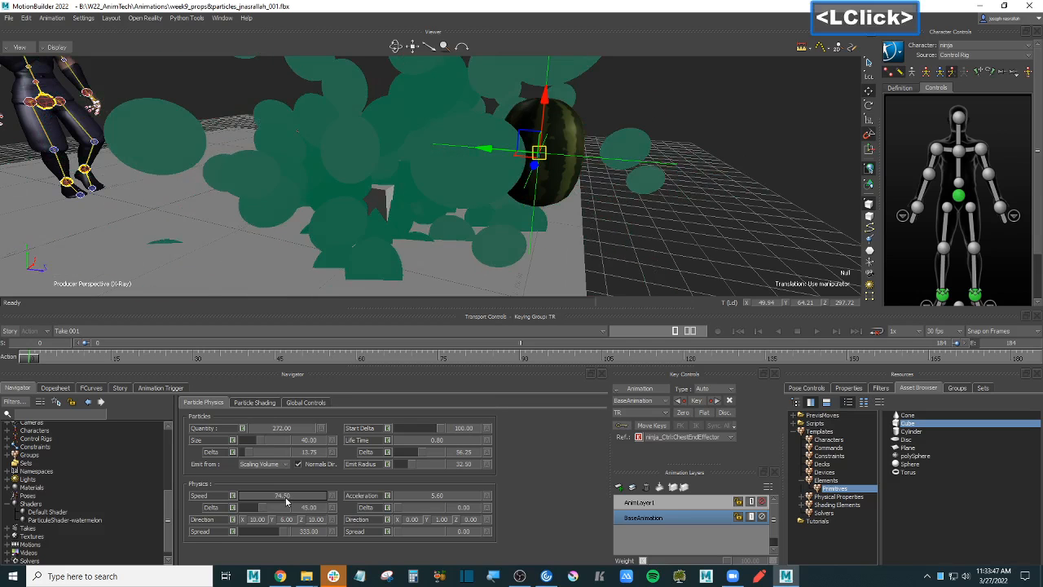
pyautogui.moveTo(286, 500); pyautogui.dragTo(275, 500)
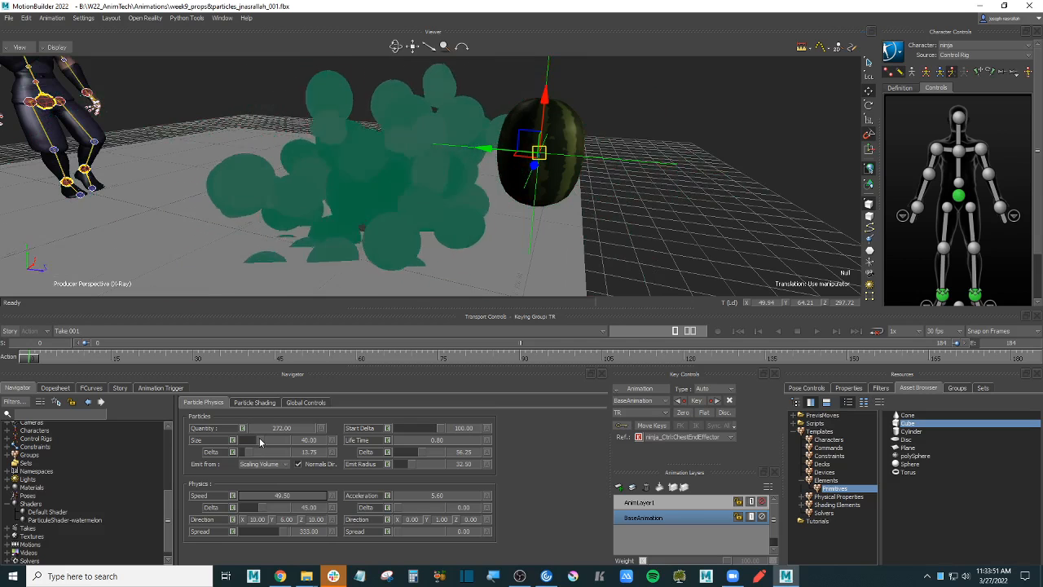
# - Shrink particles to size 16.25, cut quantity to 112, raise size variation to 56.25
pyautogui.moveTo(259, 438); pyautogui.dragTo(251, 440)
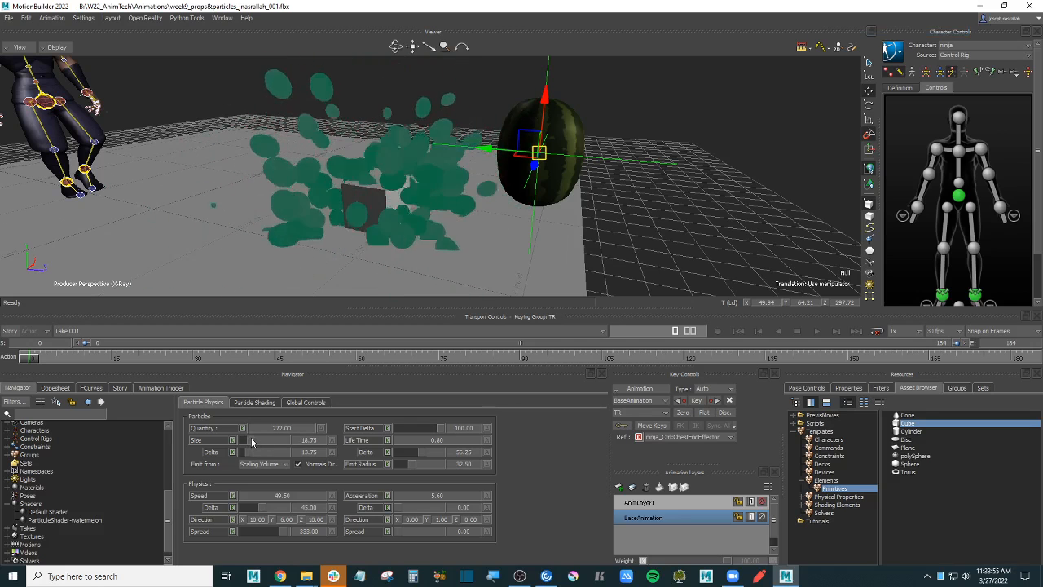
pyautogui.moveTo(252, 441)
pyautogui.mouseDown()
pyautogui.moveTo(285, 433)
pyautogui.moveTo(248, 435)
pyautogui.mouseUp()
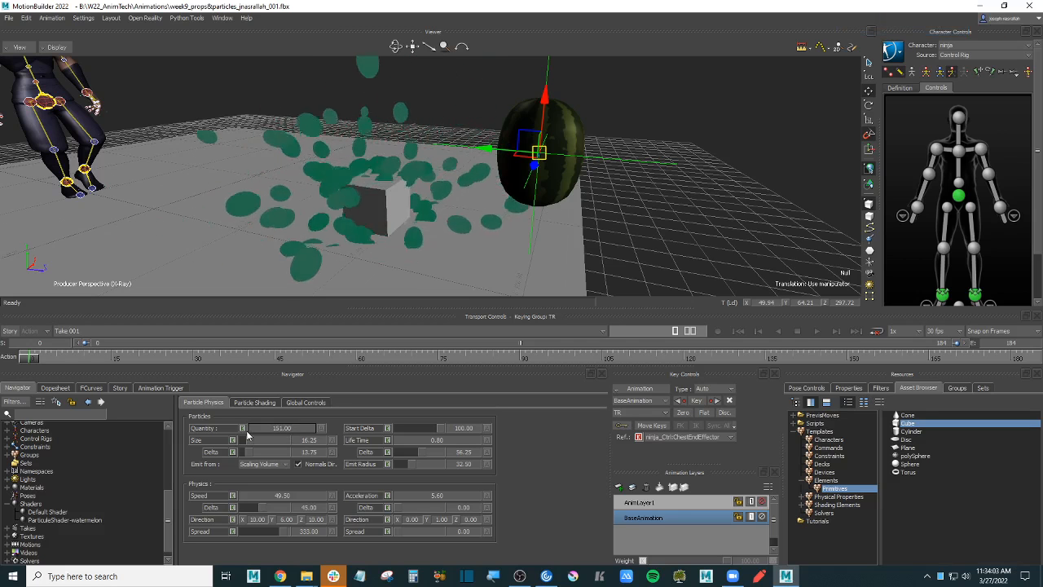
pyautogui.moveTo(287, 429); pyautogui.dragTo(274, 436)
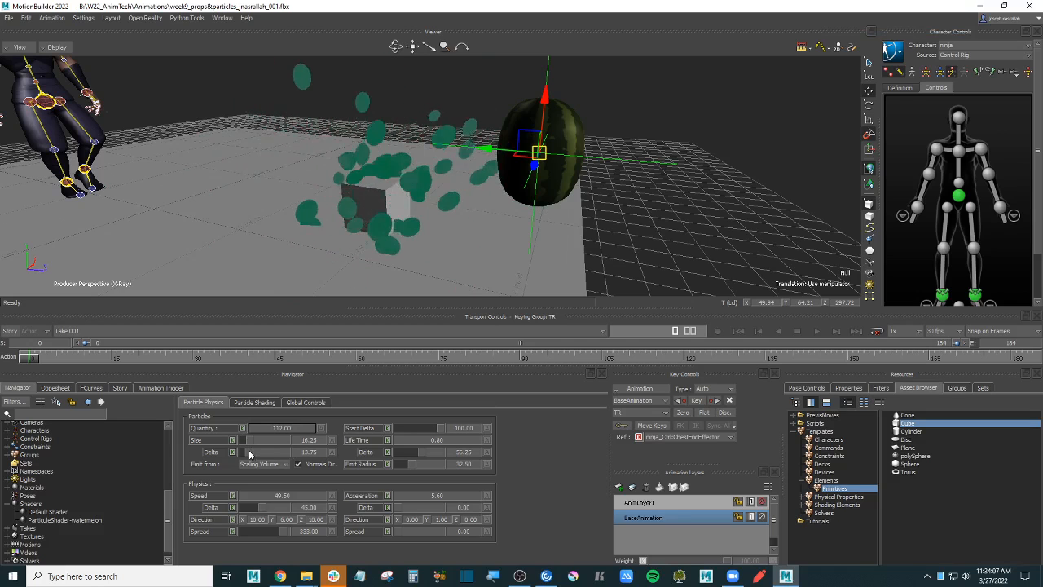
pyautogui.click(268, 454)
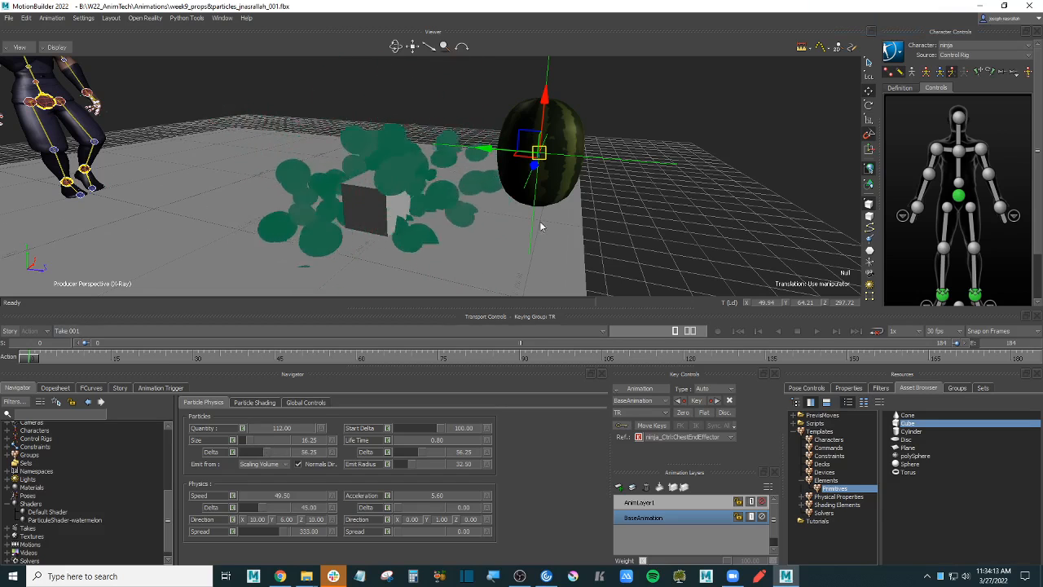
pyautogui.keyDown('ctrl'); pyautogui.moveTo(540, 225); pyautogui.dragTo(499, 227); pyautogui.keyUp('ctrl')
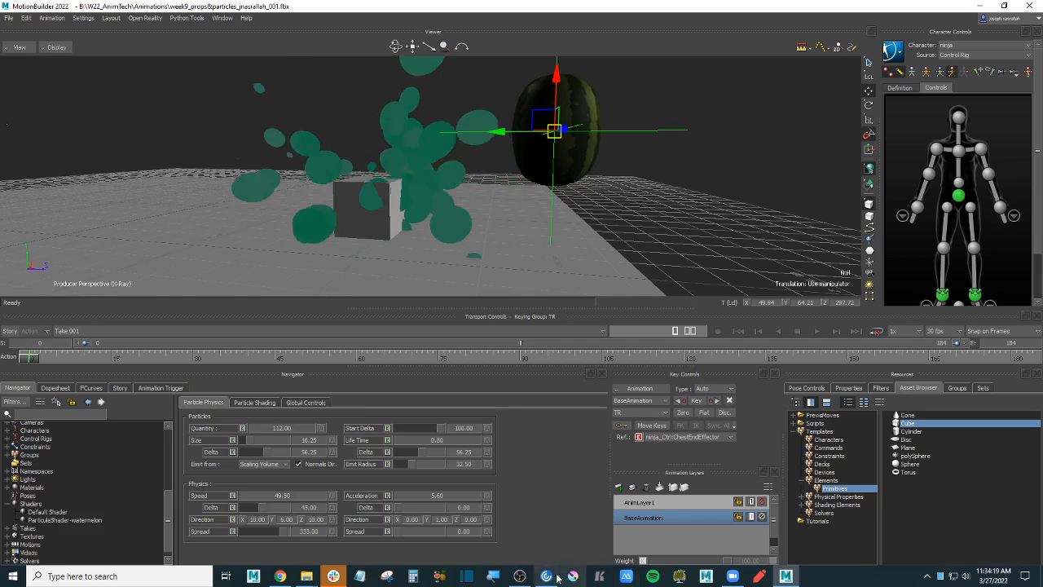
pyautogui.click(520, 576)
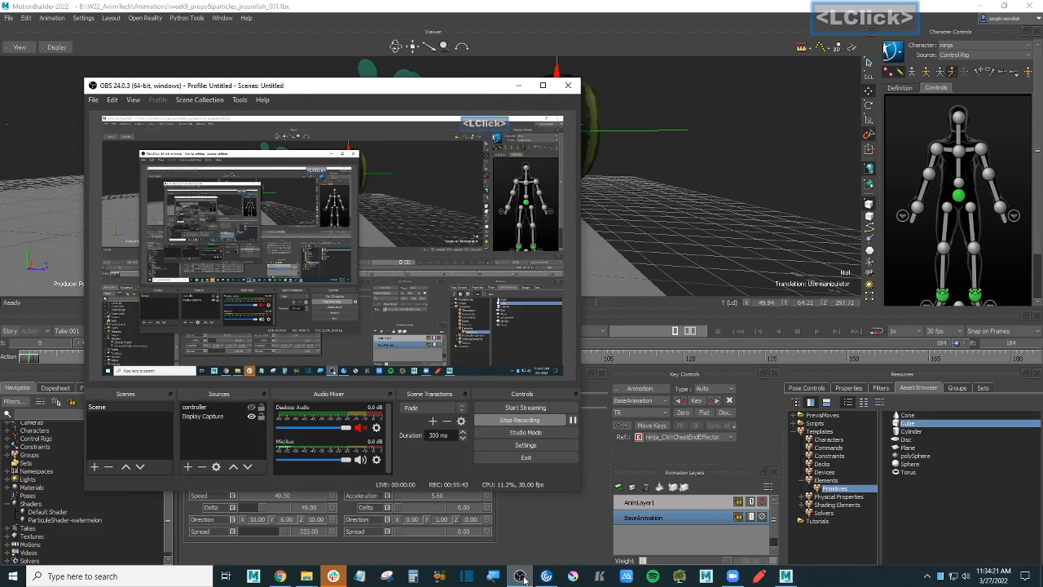
pyautogui.click(522, 576)
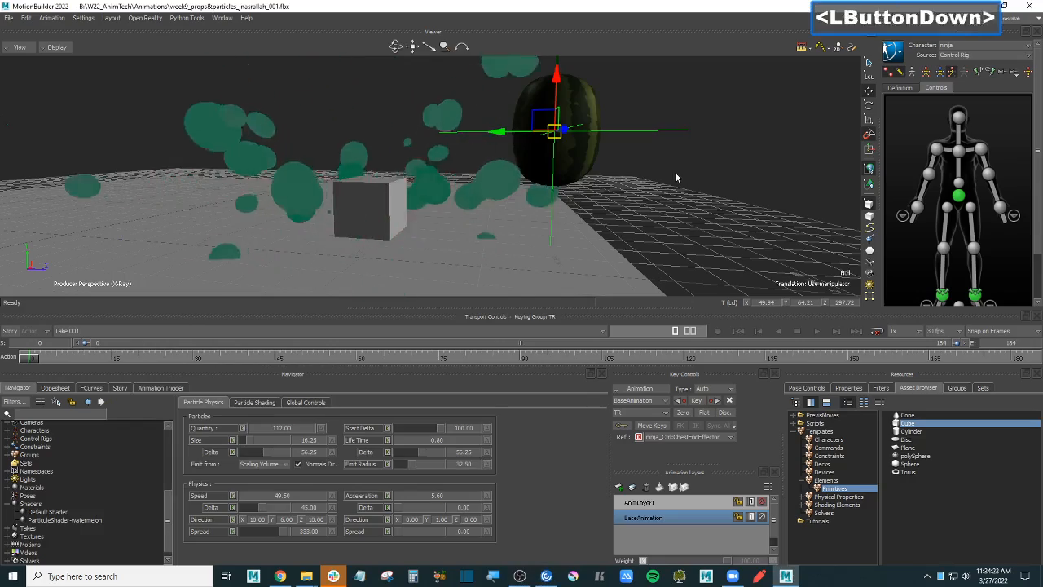
pyautogui.keyDown('ctrl'); pyautogui.keyDown('shift'); pyautogui.moveTo(665, 171); pyautogui.dragTo(681, 216); pyautogui.keyUp('shift'); pyautogui.keyUp('ctrl')
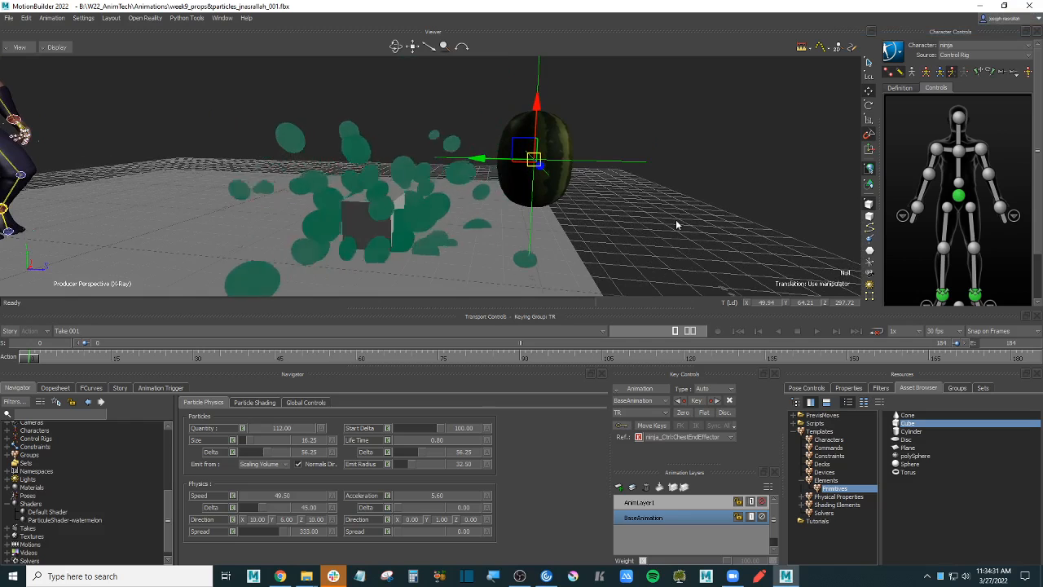
# - Darken the particle Out Color to a near-black green (0.05, 0.09, 0.08)
pyautogui.click(268, 402)
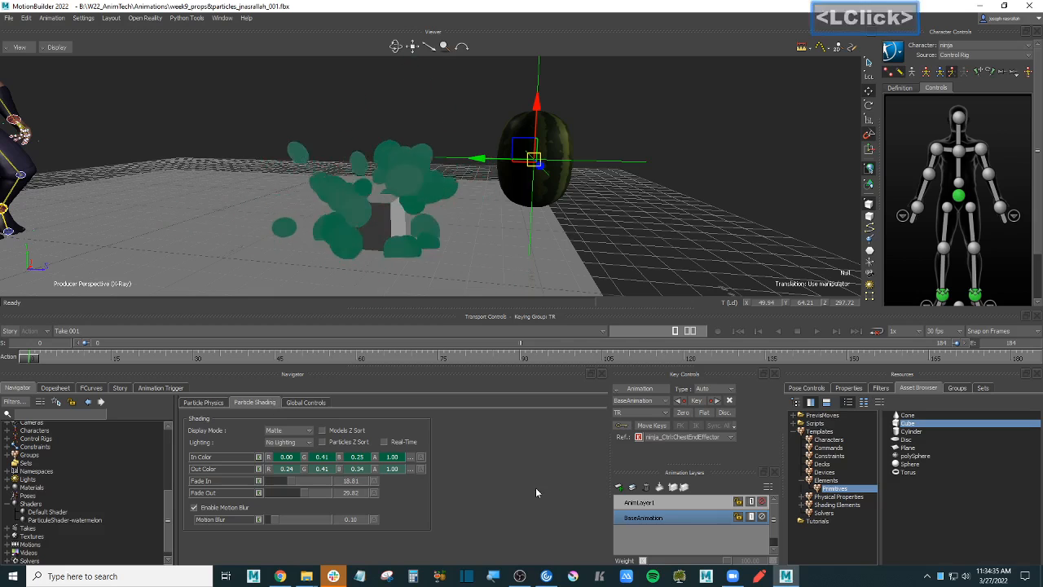
pyautogui.click(412, 470)
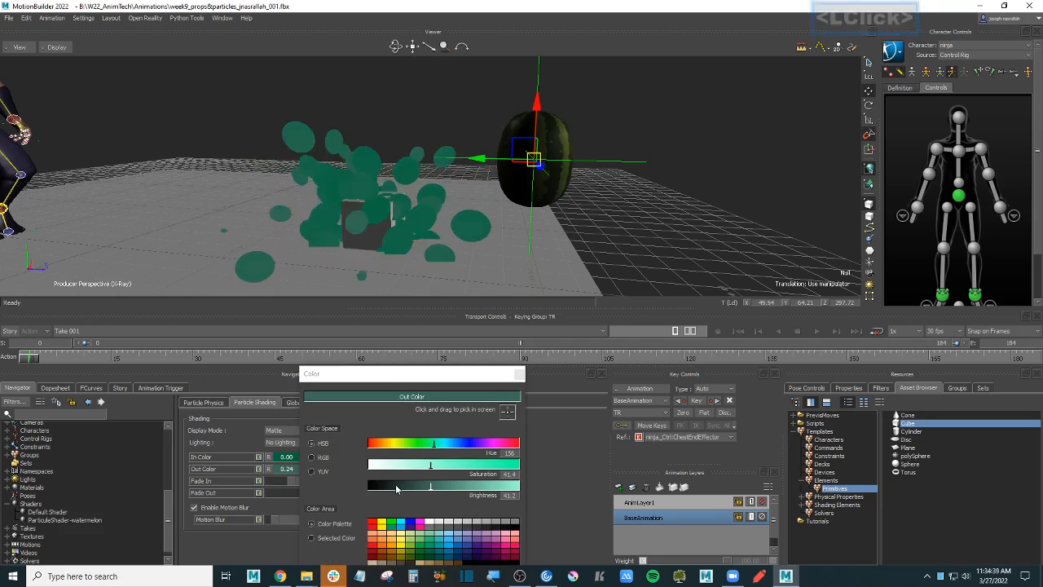
pyautogui.moveTo(430, 486); pyautogui.dragTo(381, 488)
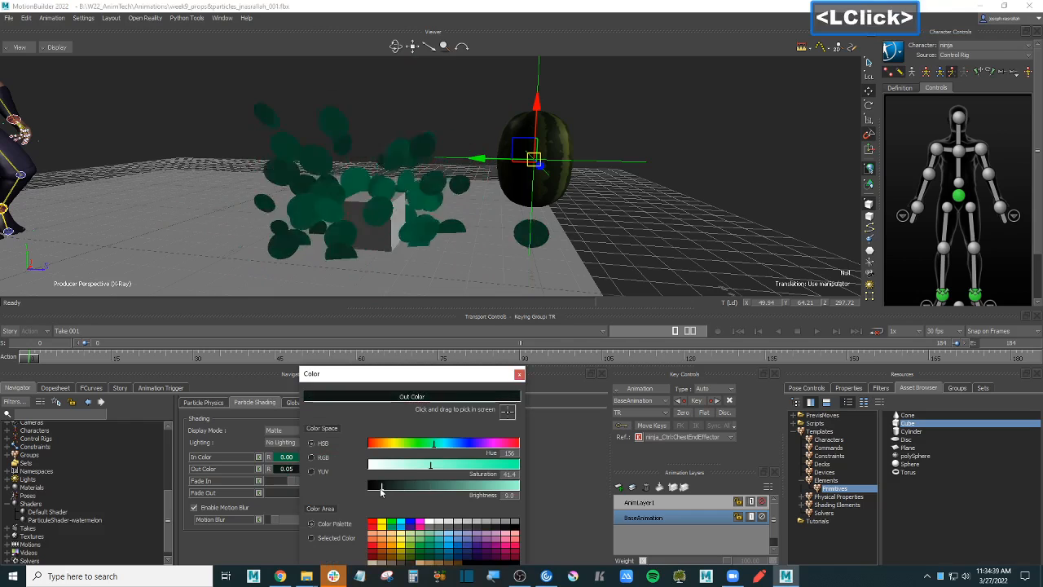
pyautogui.click(518, 374)
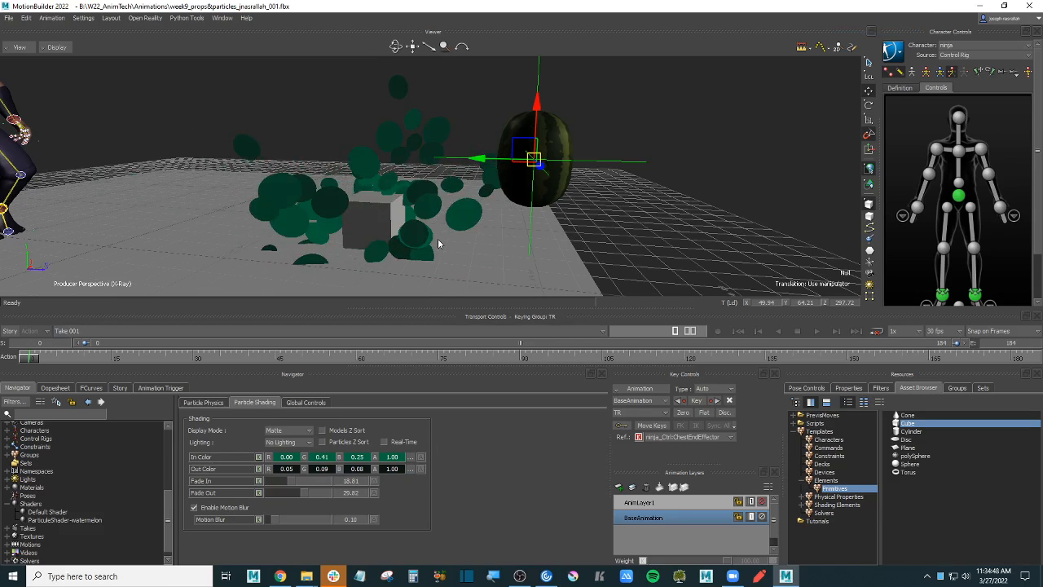
pyautogui.click(206, 401)
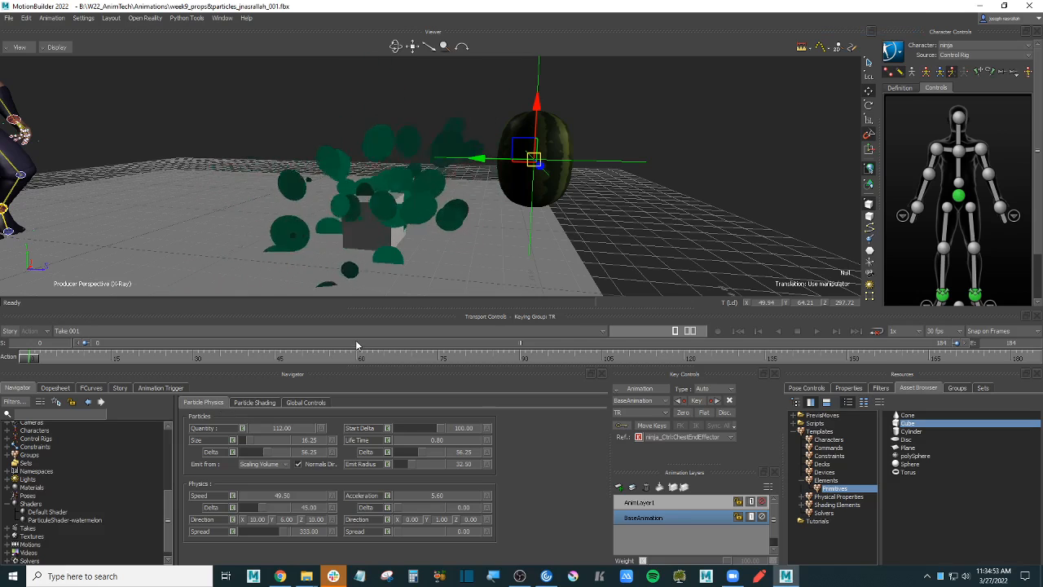
# - Set acceleration to 50.60 with 30 variation and acceleration direction X 10, Y 1
pyautogui.keyDown('ctrl'); pyautogui.keyDown('shift'); pyautogui.moveTo(674, 198); pyautogui.dragTo(662, 201); pyautogui.keyUp('shift'); pyautogui.keyUp('ctrl')
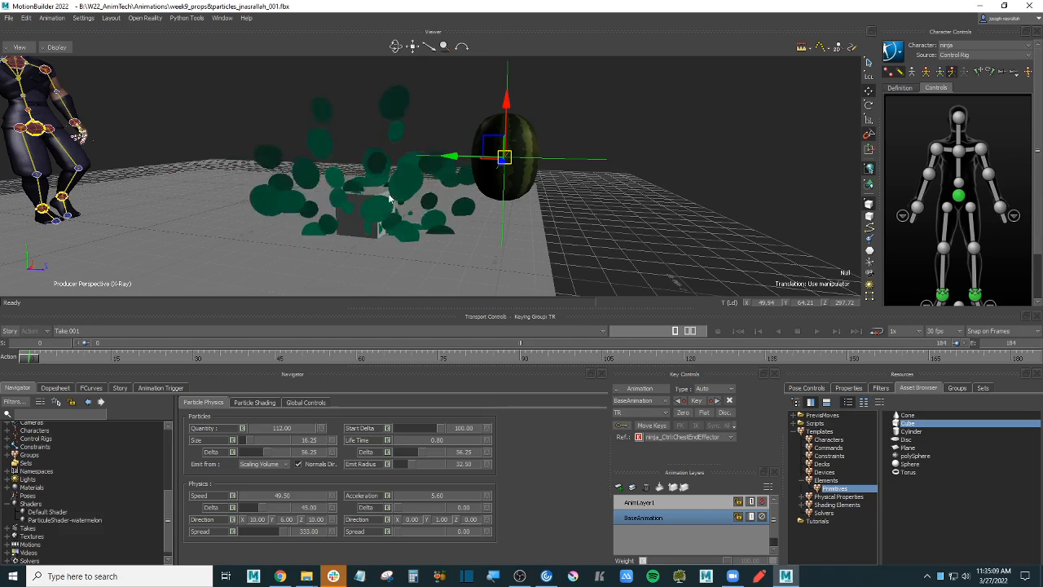
pyautogui.moveTo(432, 501); pyautogui.dragTo(463, 492)
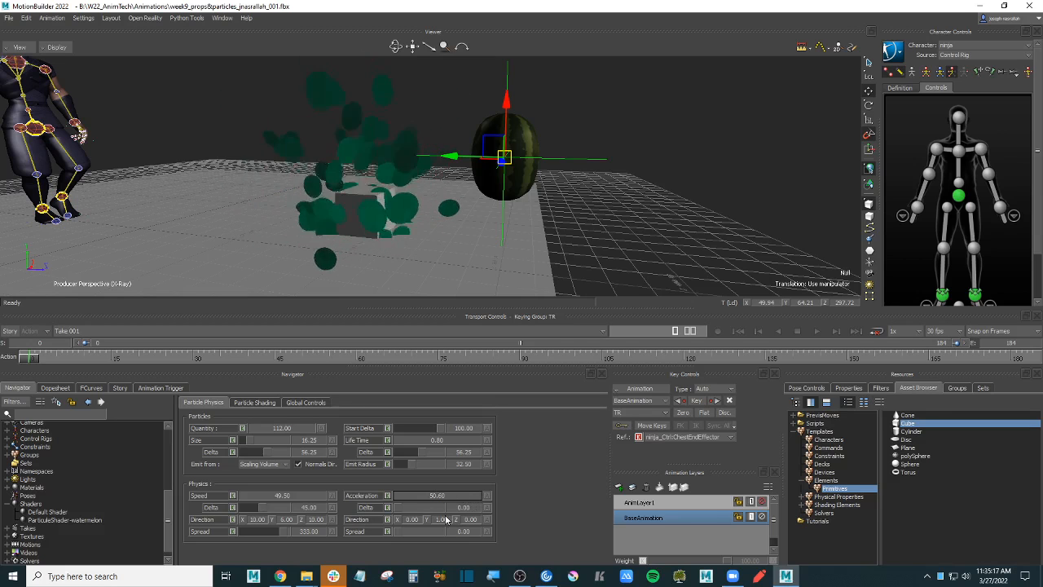
pyautogui.moveTo(399, 507); pyautogui.dragTo(415, 511)
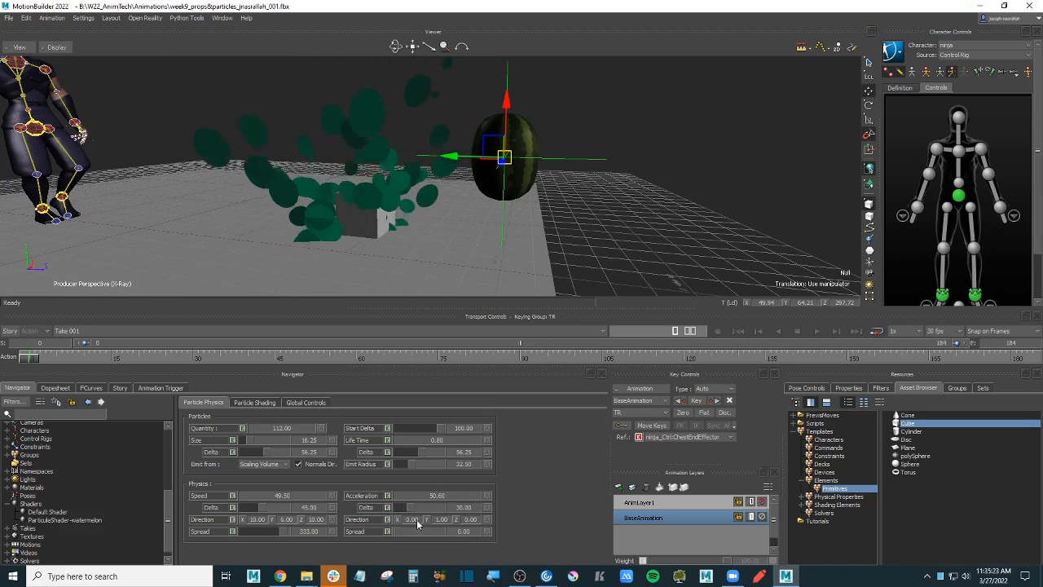
pyautogui.doubleClick(412, 520)
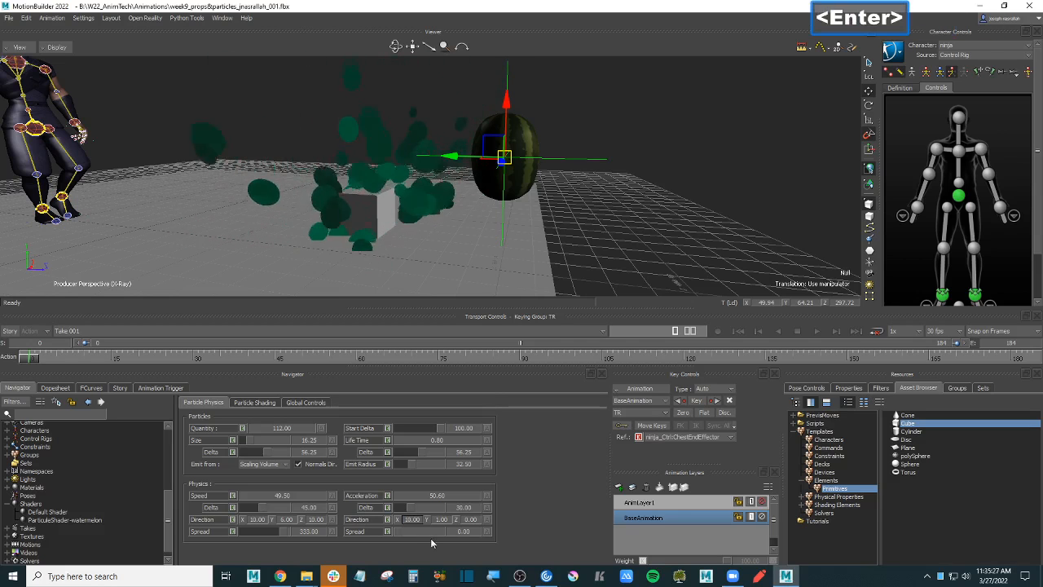
pyautogui.doubleClick(469, 520)
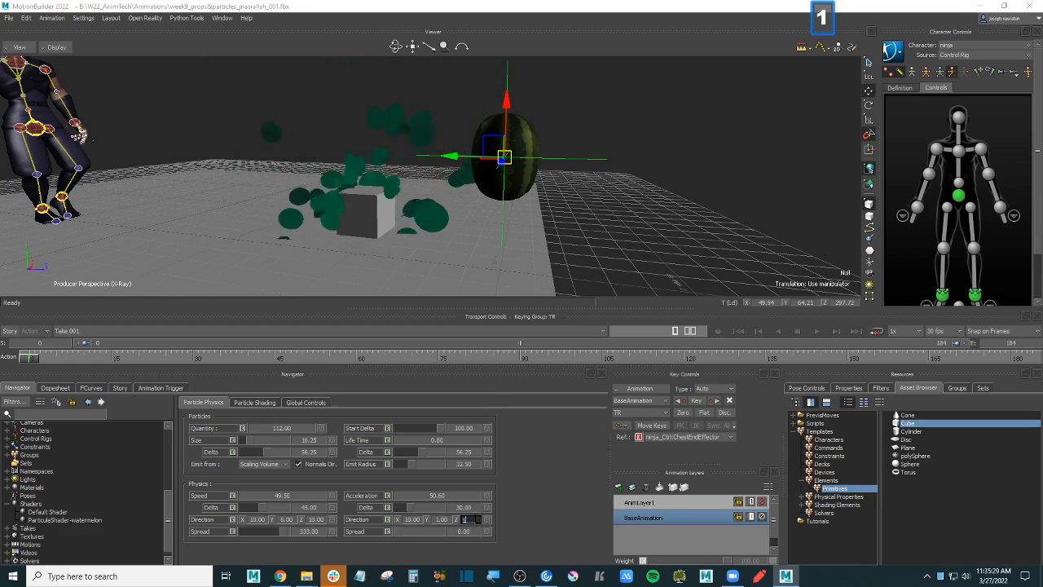
# - Raise the acceleration spread to 85.50 and orbit to check the sideways burst
pyautogui.keyDown('ctrl'); pyautogui.keyDown('shift'); pyautogui.moveTo(605, 206); pyautogui.dragTo(636, 217); pyautogui.keyUp('shift'); pyautogui.keyUp('ctrl')
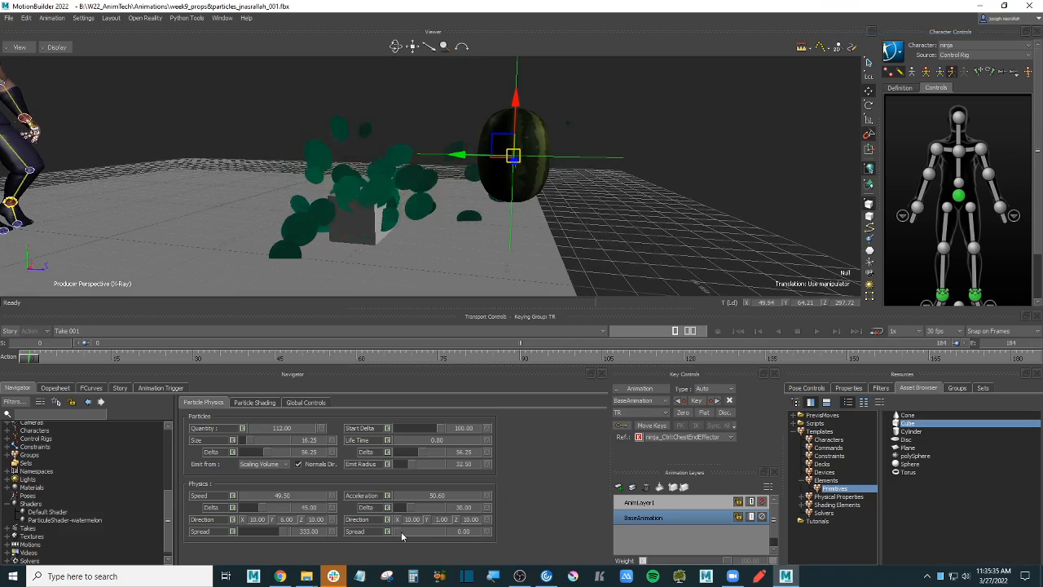
pyautogui.moveTo(398, 531); pyautogui.dragTo(407, 531)
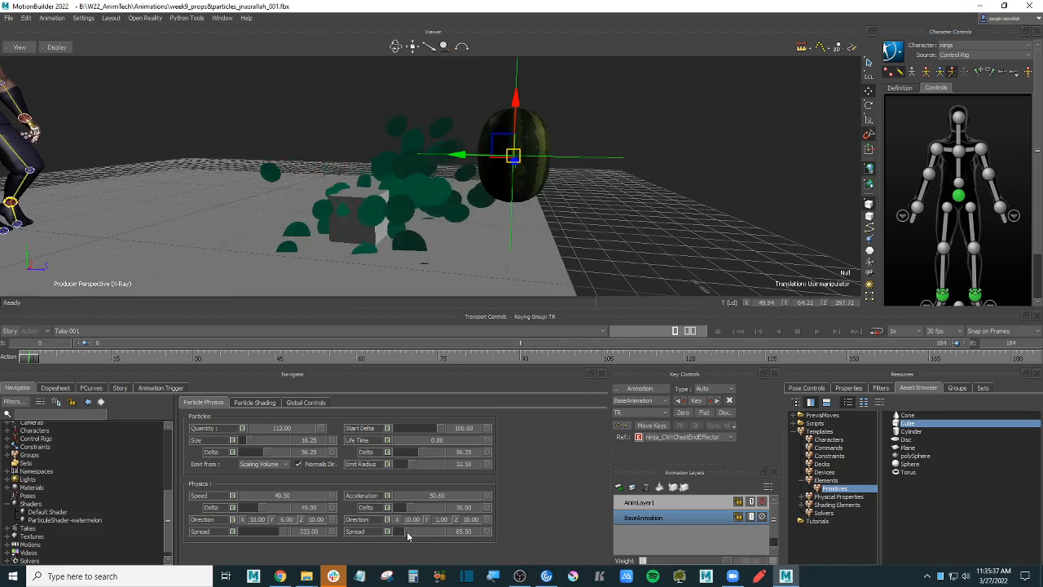
pyautogui.keyDown('ctrl'); pyautogui.moveTo(668, 245); pyautogui.dragTo(689, 199); pyautogui.keyUp('ctrl')
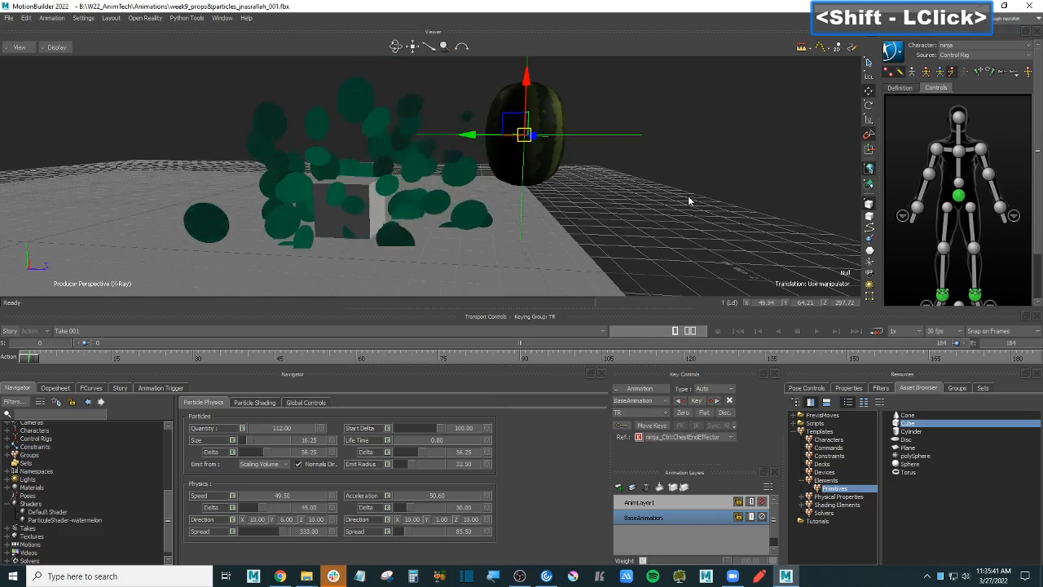
pyautogui.keyDown('ctrl'); pyautogui.keyDown('shift'); pyautogui.moveTo(635, 164); pyautogui.dragTo(649, 210); pyautogui.keyUp('shift'); pyautogui.keyUp('ctrl')
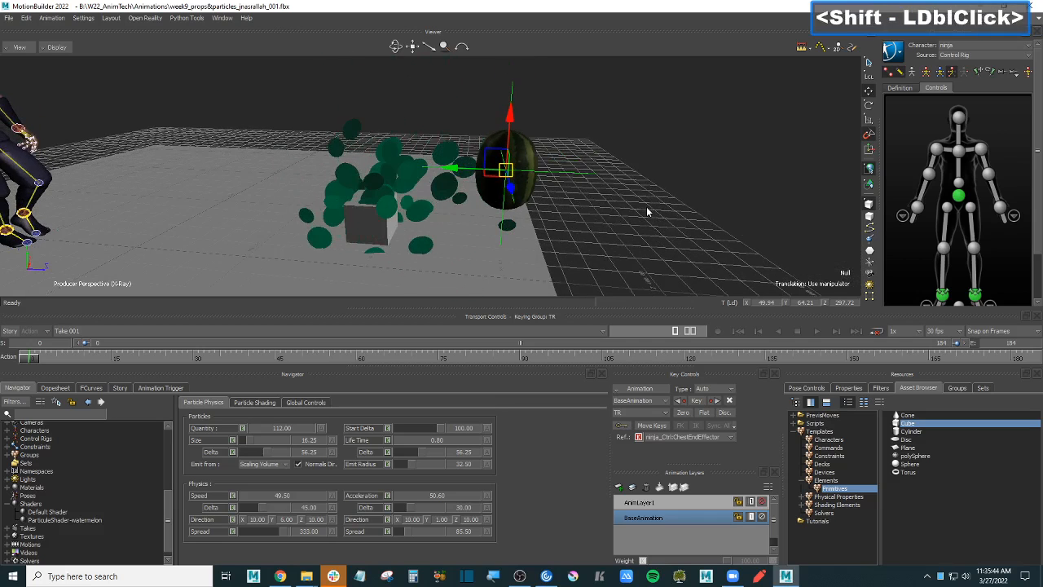
# - Save the scene with Ctrl+S and reframe on the watermelon and particles
pyautogui.click(647, 205)
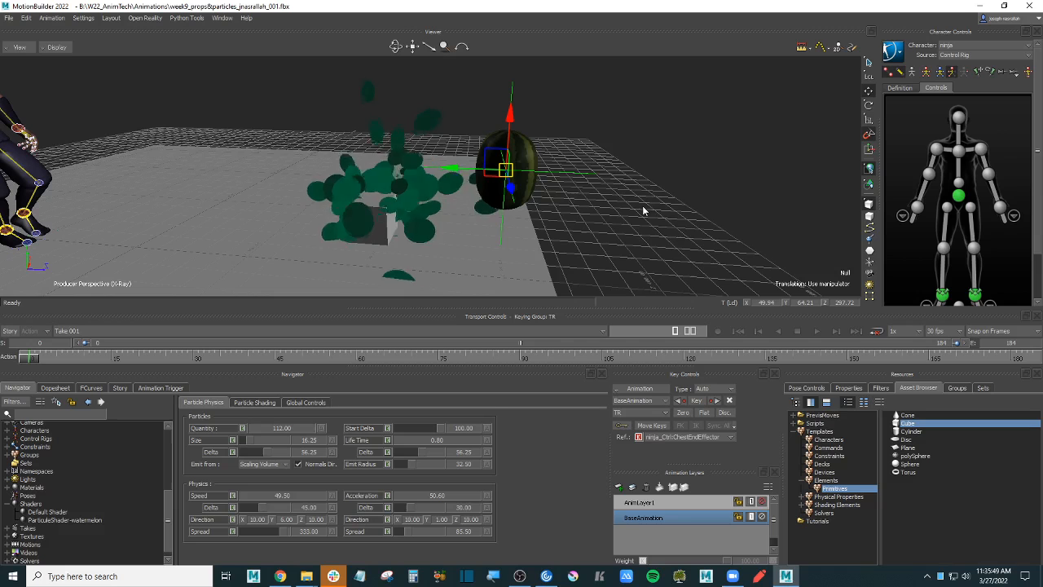
pyautogui.hotkey('ctrl', 's')
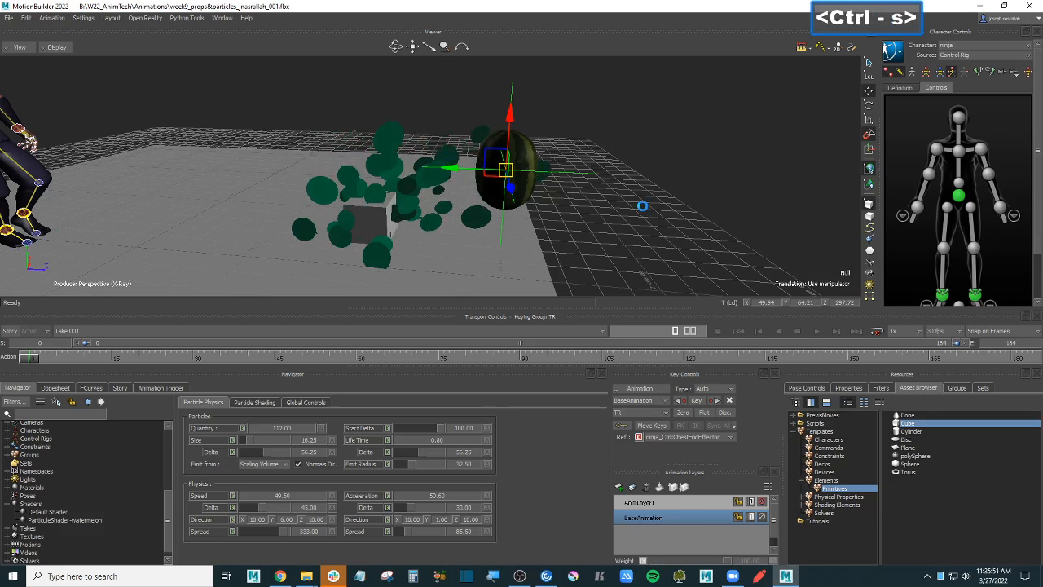
pyautogui.moveTo(642, 205)
pyautogui.keyDown('ctrl'); pyautogui.mouseDown()
pyautogui.moveTo(645, 193)
pyautogui.moveTo(657, 196)
pyautogui.mouseUp(); pyautogui.keyUp('ctrl')
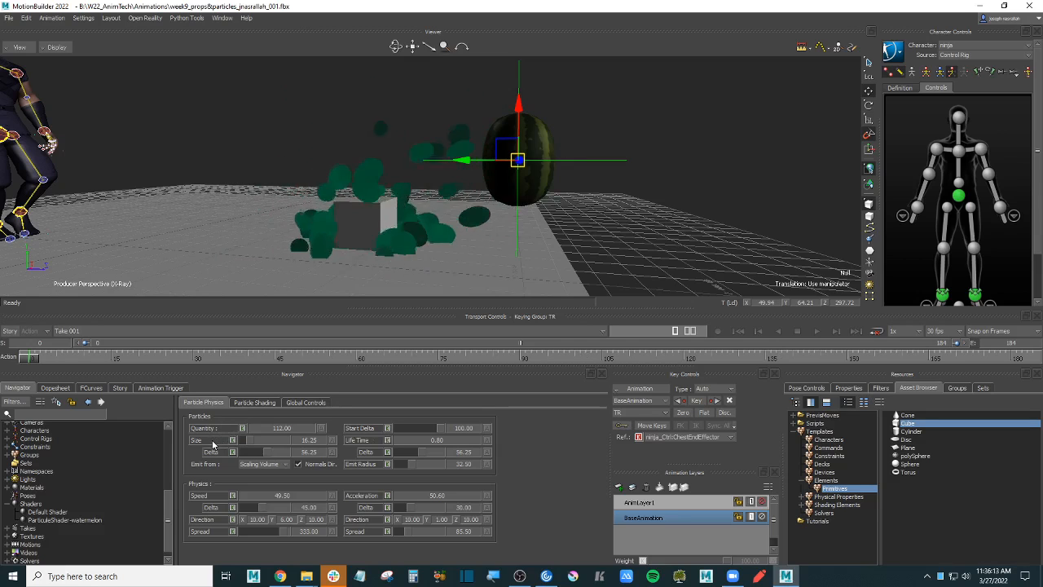
pyautogui.keyDown('ctrl'); pyautogui.click(491, 356); pyautogui.keyUp('ctrl')
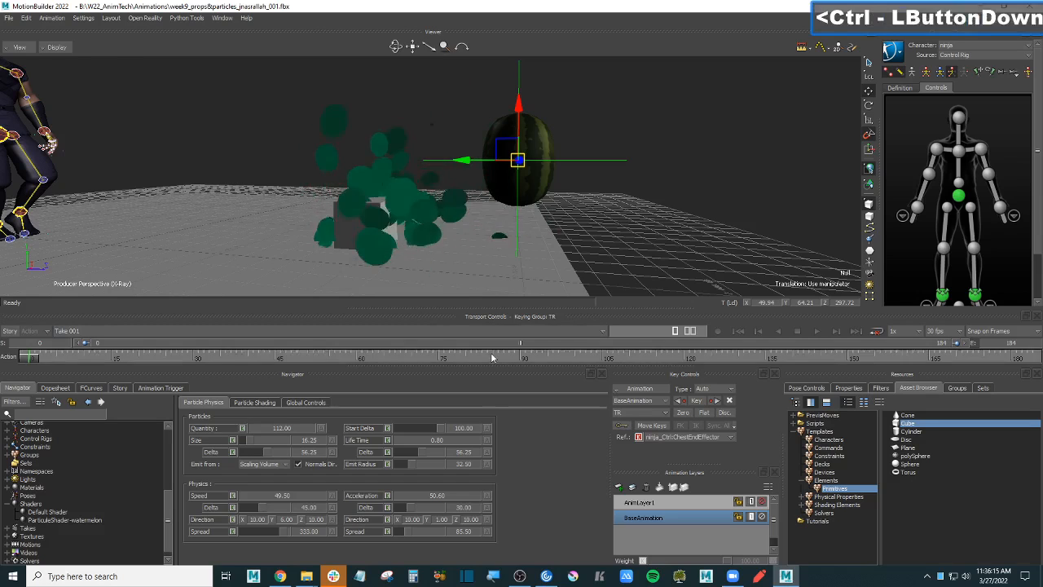
pyautogui.moveTo(492, 356); pyautogui.dragTo(878, 359)
pyautogui.keyDown('ctrl'); pyautogui.keyDown('shift'); pyautogui.moveTo(535, 273); pyautogui.dragTo(697, 243); pyautogui.keyUp('shift'); pyautogui.keyUp('ctrl')
pyautogui.hotkey('ctrl', 'Right')
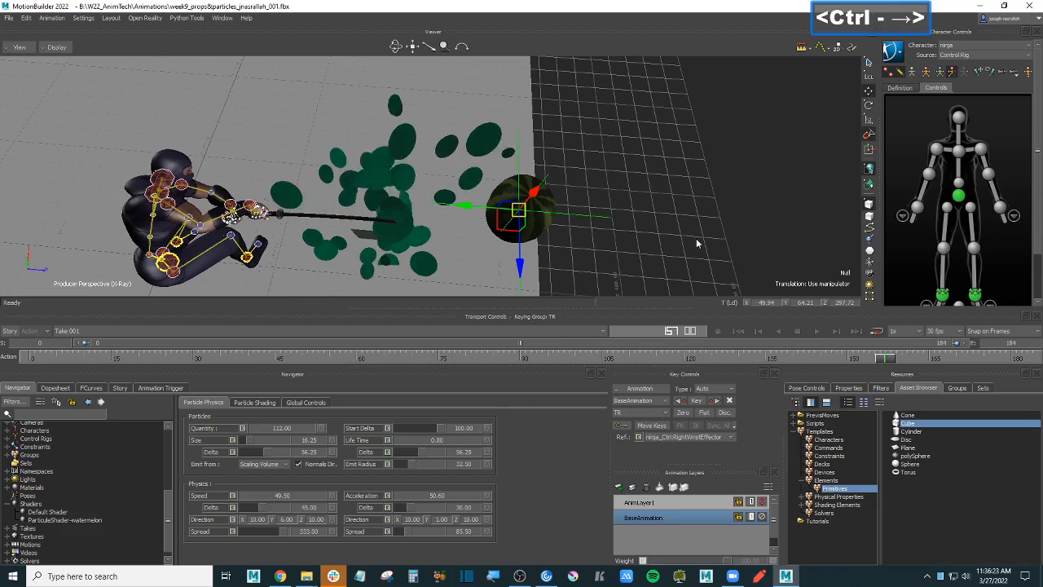
pyautogui.hotkey('ctrl', 'Left')
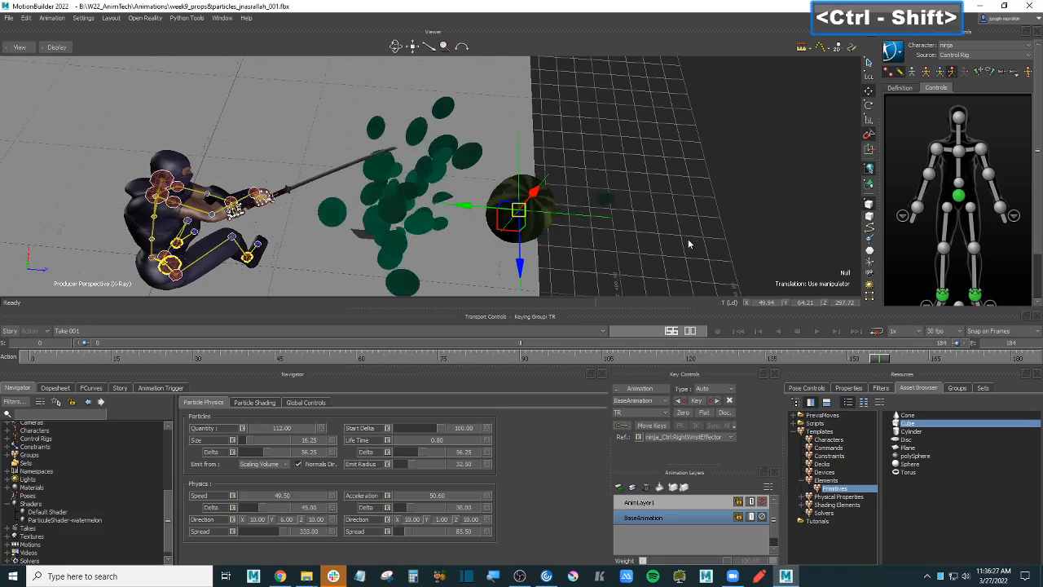
pyautogui.keyDown('ctrl'); pyautogui.keyDown('shift'); pyautogui.moveTo(690, 242); pyautogui.dragTo(673, 207); pyautogui.keyUp('shift'); pyautogui.keyUp('ctrl')
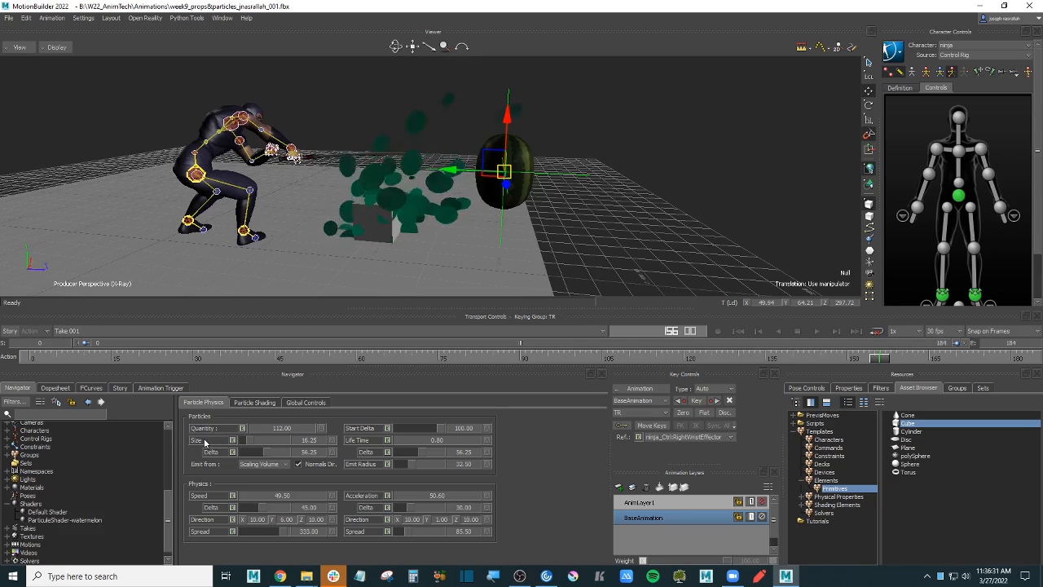
pyautogui.click(204, 440)
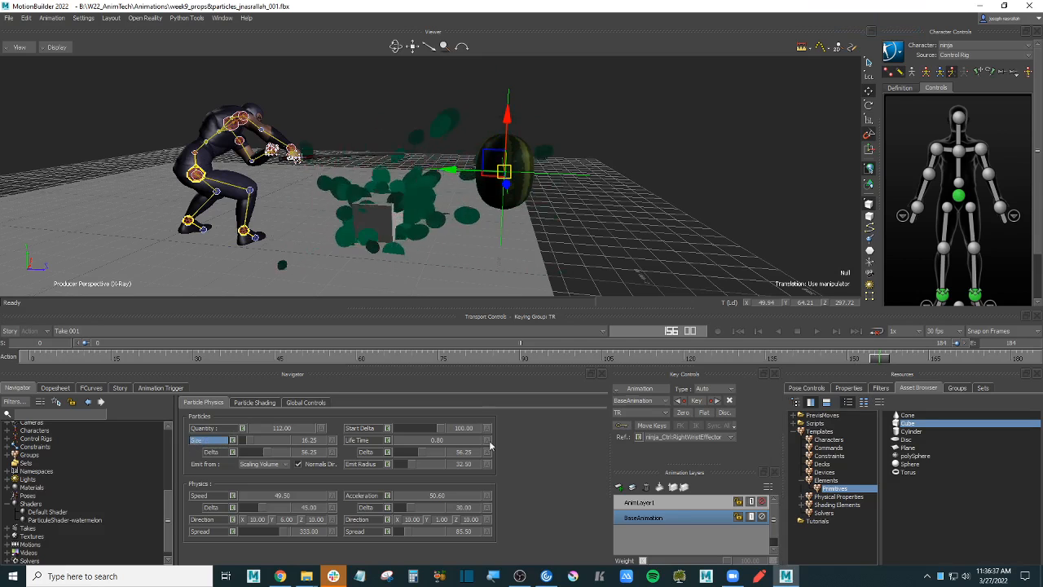
# - Make particle Size keyable and key it at 0.00
pyautogui.click(233, 440)
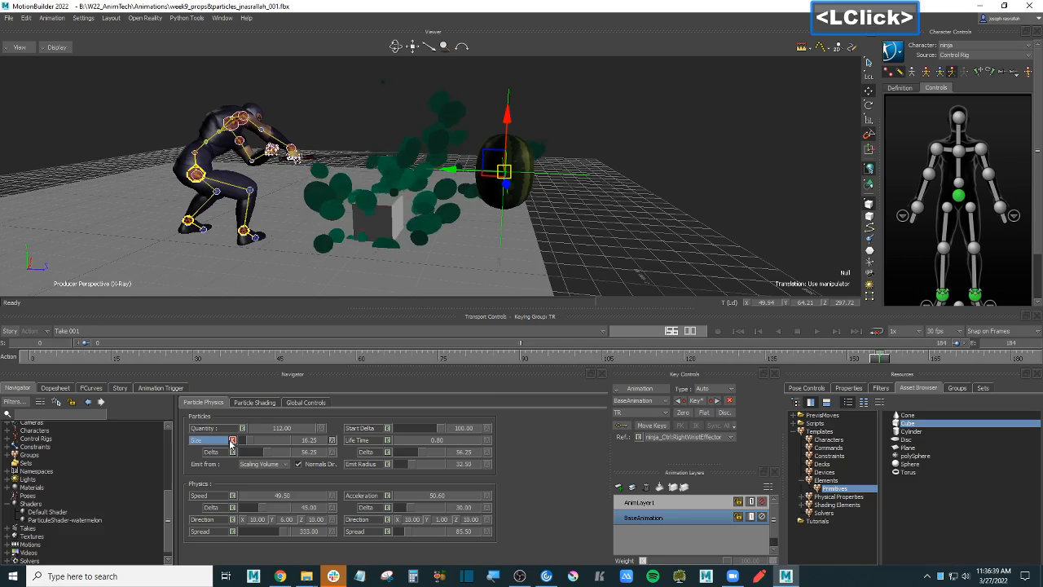
pyautogui.click(881, 359)
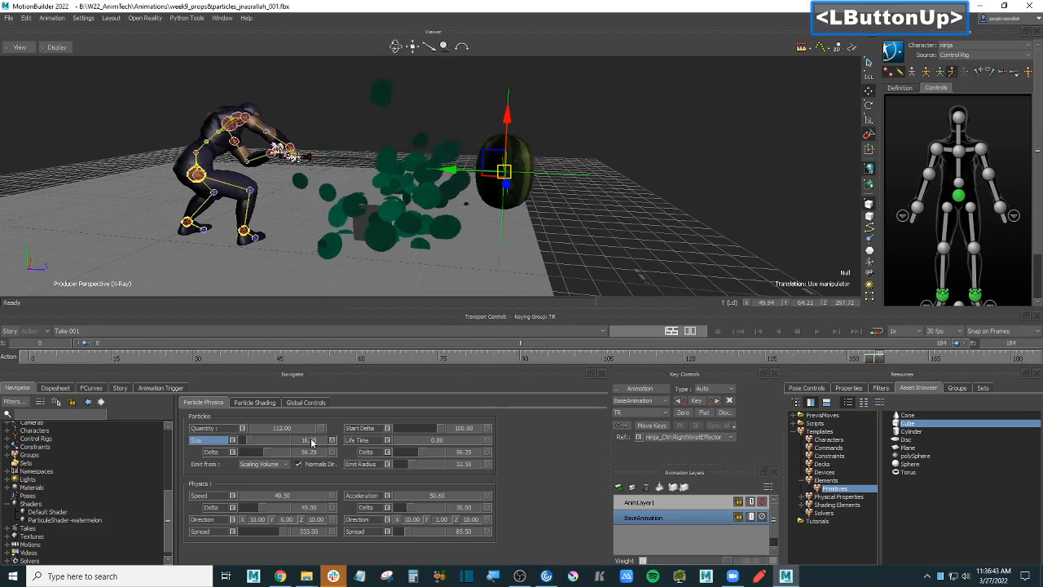
pyautogui.moveTo(251, 444); pyautogui.dragTo(233, 441)
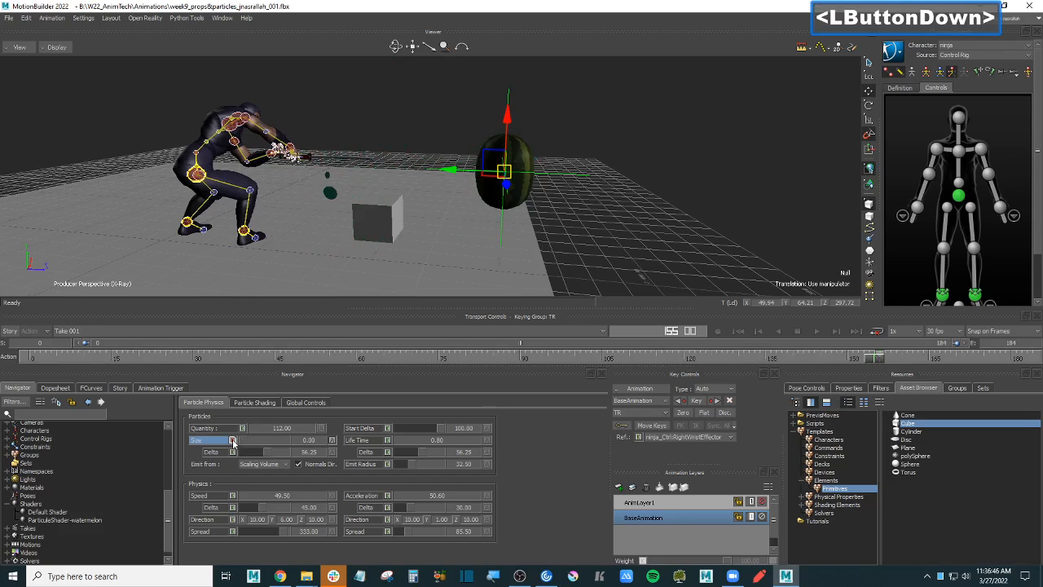
pyautogui.click(724, 168)
# - Scrub to around frame 125 and play the sword swing to check burst timing
pyautogui.hotkey('ctrl', 'Home')
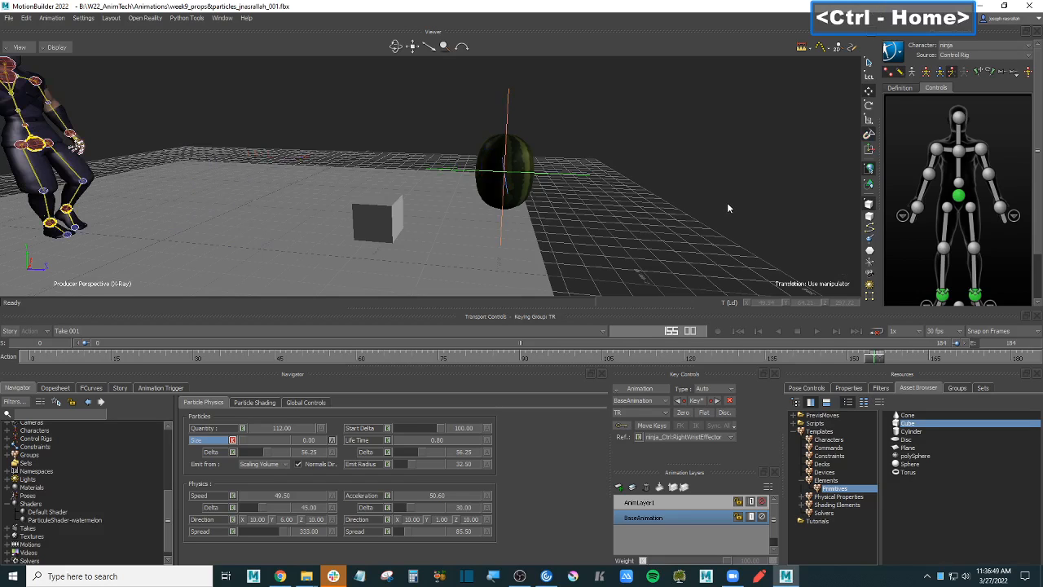
pyautogui.keyDown('ctrl'); pyautogui.click(767, 359); pyautogui.keyUp('ctrl')
pyautogui.moveTo(767, 359); pyautogui.dragTo(741, 361)
pyautogui.moveTo(90, 347); pyautogui.dragTo(151, 347)
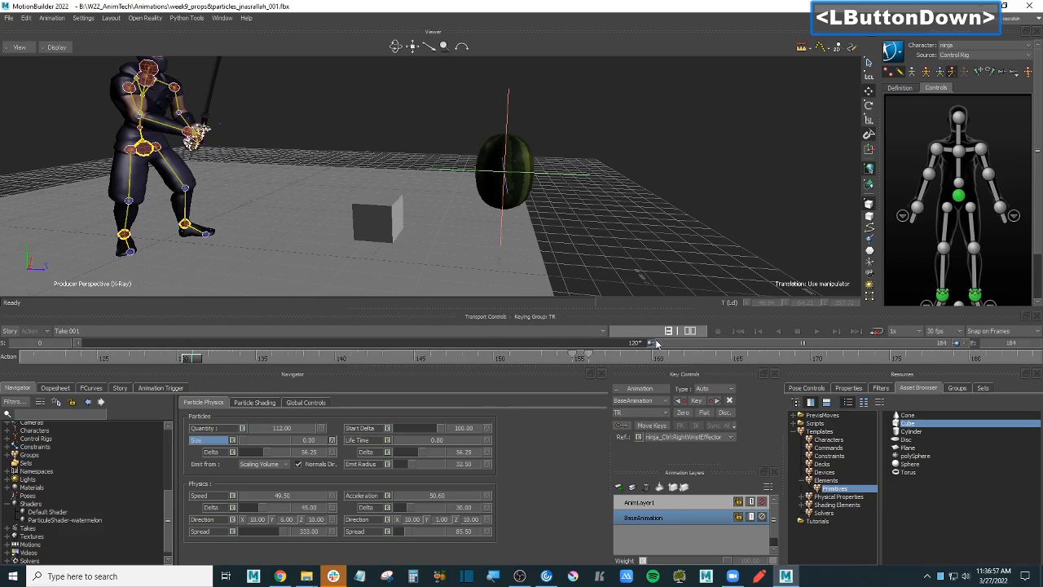
pyautogui.keyDown('ctrl'); pyautogui.moveTo(656, 192); pyautogui.dragTo(671, 219); pyautogui.keyUp('ctrl')
pyautogui.hotkey('ctrl', 'space')
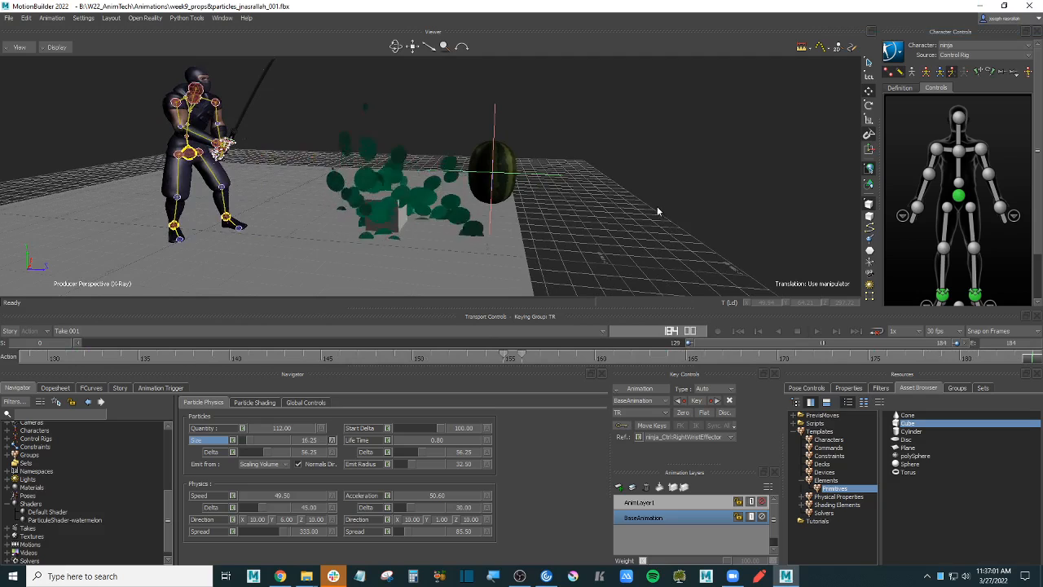
pyautogui.keyDown('ctrl'); pyautogui.moveTo(661, 206); pyautogui.dragTo(654, 204); pyautogui.keyUp('ctrl')
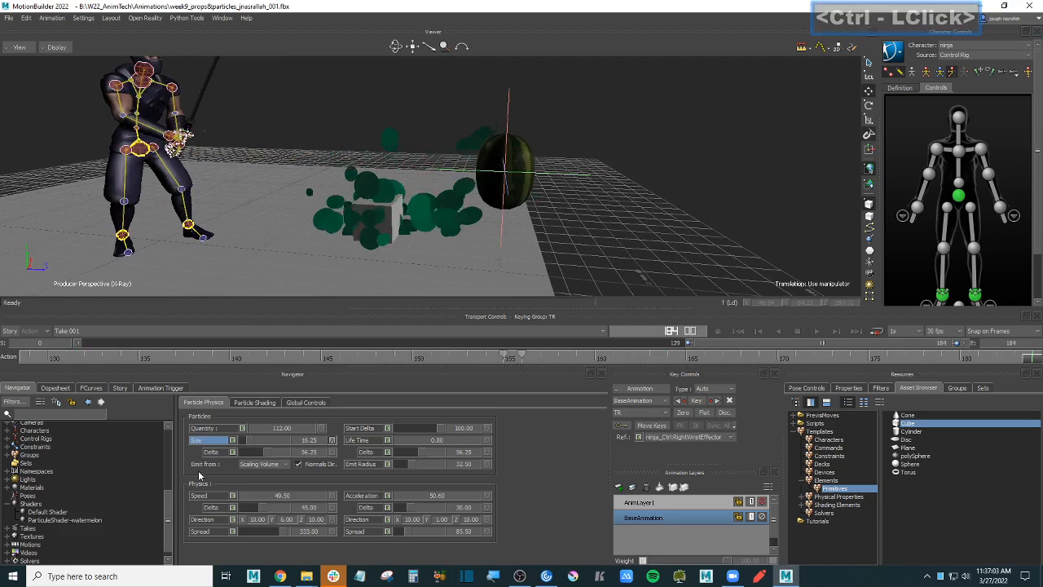
pyautogui.hotkey('ctrl', 'space')
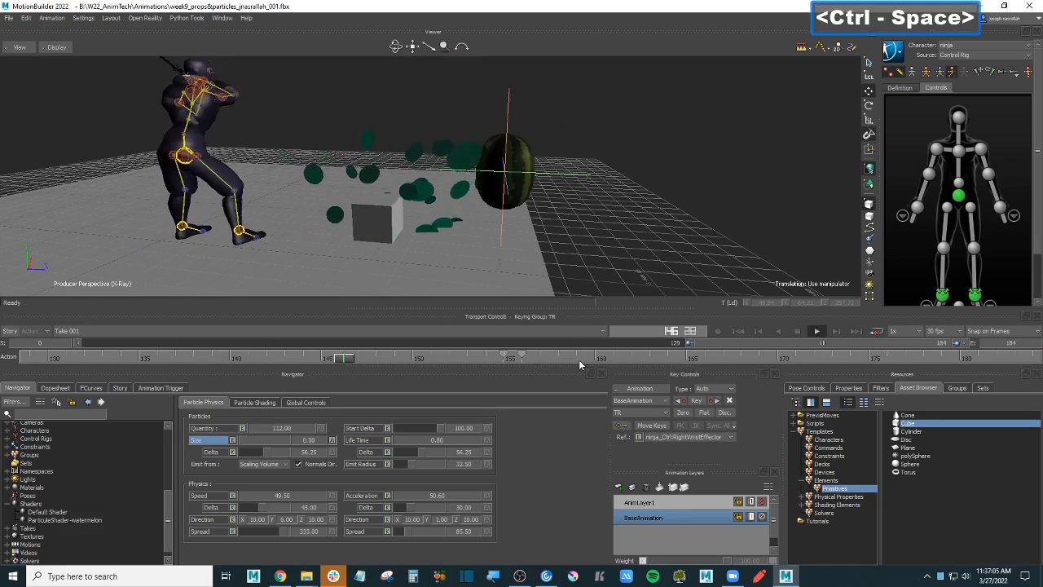
pyautogui.hotkey('ctrl', 'space')
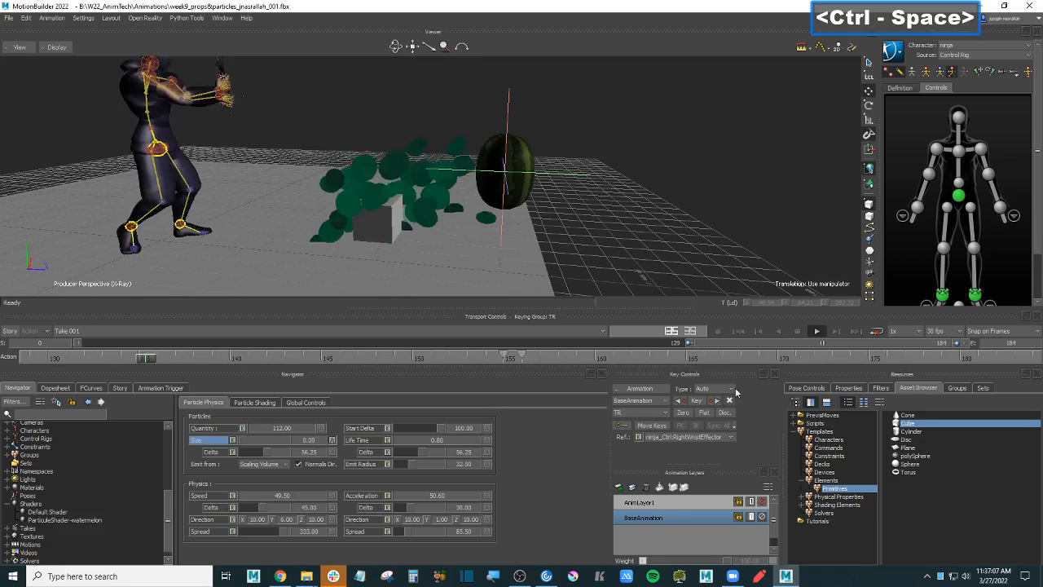
# - Key Size at 0.00 on another frame of the swing and replay
pyautogui.click(673, 360)
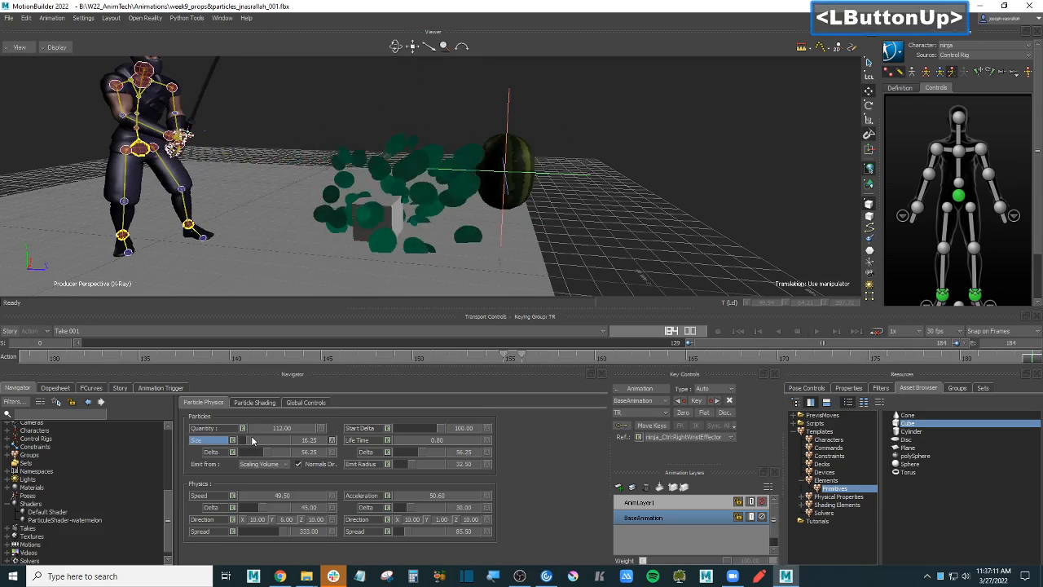
pyautogui.moveTo(246, 438); pyautogui.dragTo(234, 440)
pyautogui.hotkey('ctrl', 'space')
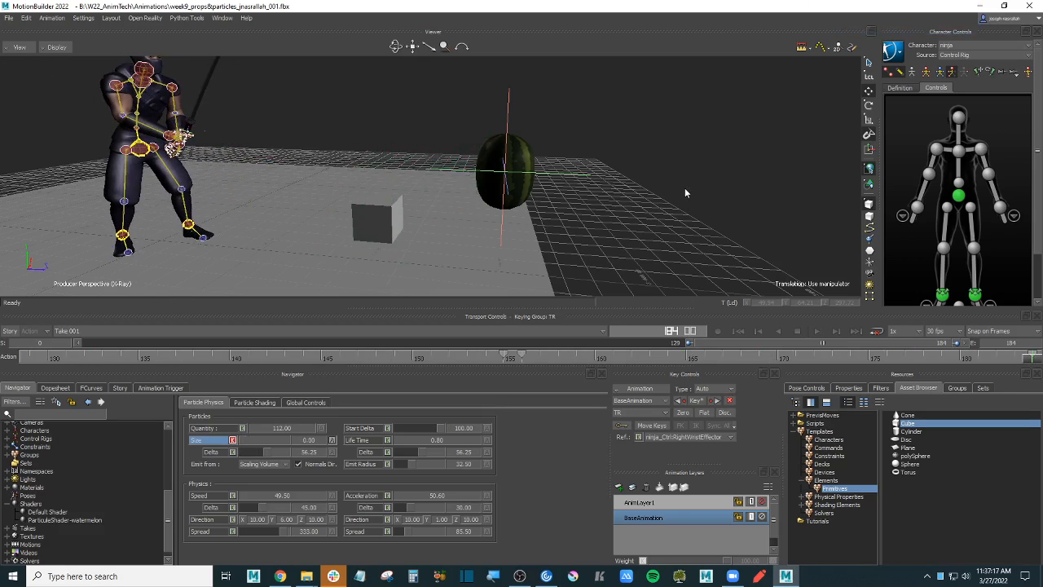
pyautogui.hotkey('ctrl', 'space')
# - Shift the Size keys one frame earlier so Size jumps 0.00 to 16.25 around frames 154–155
pyautogui.moveTo(1030, 360); pyautogui.dragTo(688, 359)
pyautogui.click(512, 359)
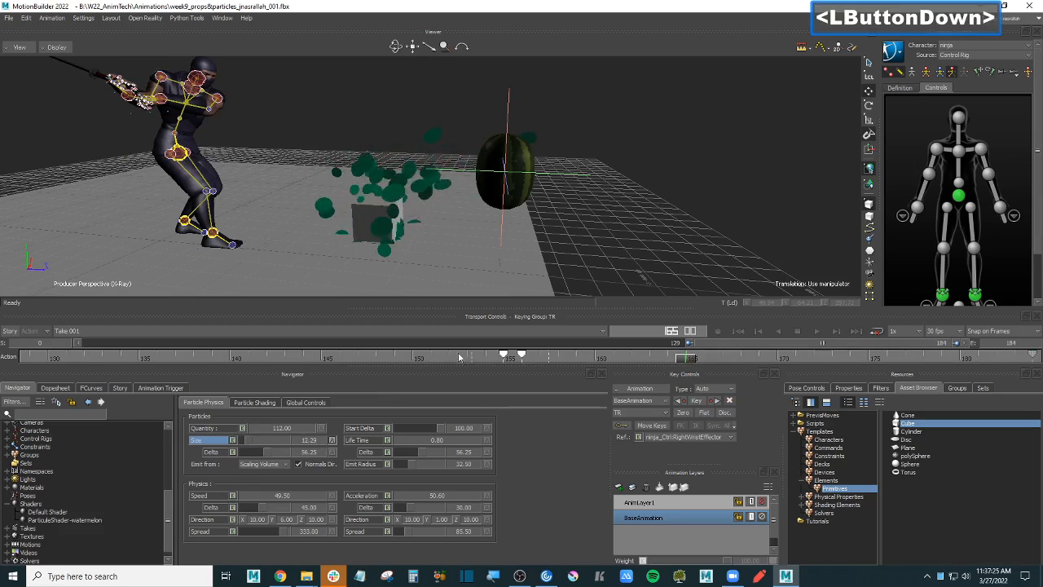
pyautogui.moveTo(510, 359); pyautogui.dragTo(499, 360)
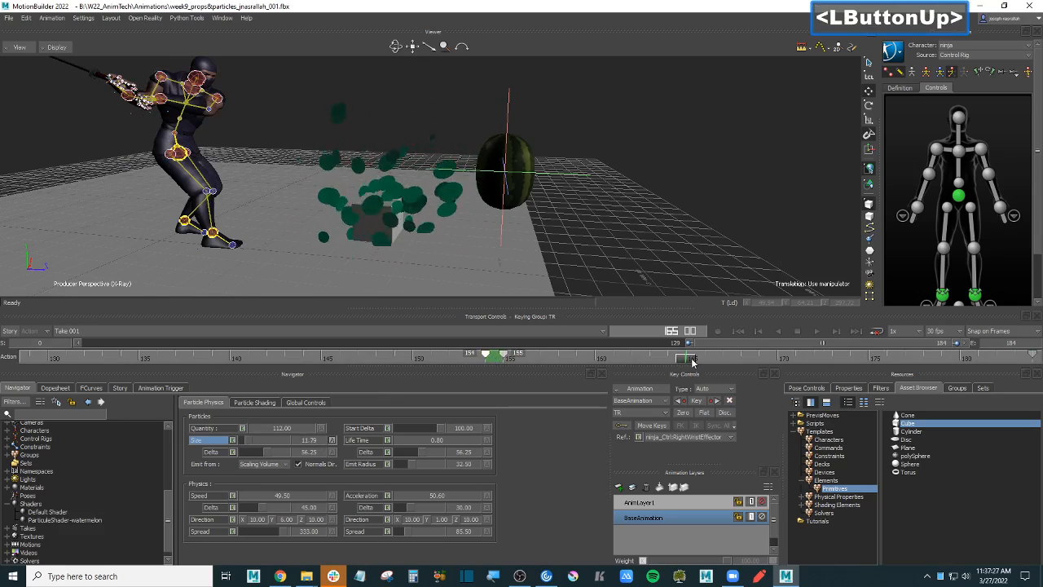
pyautogui.hotkey('ctrl', 'space')
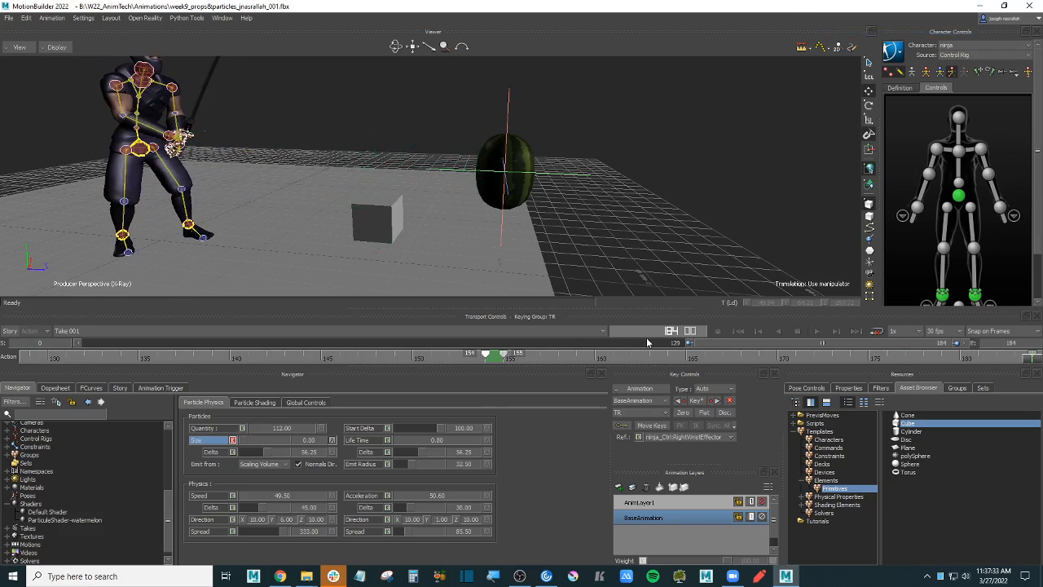
pyautogui.hotkey('ctrl', 'space')
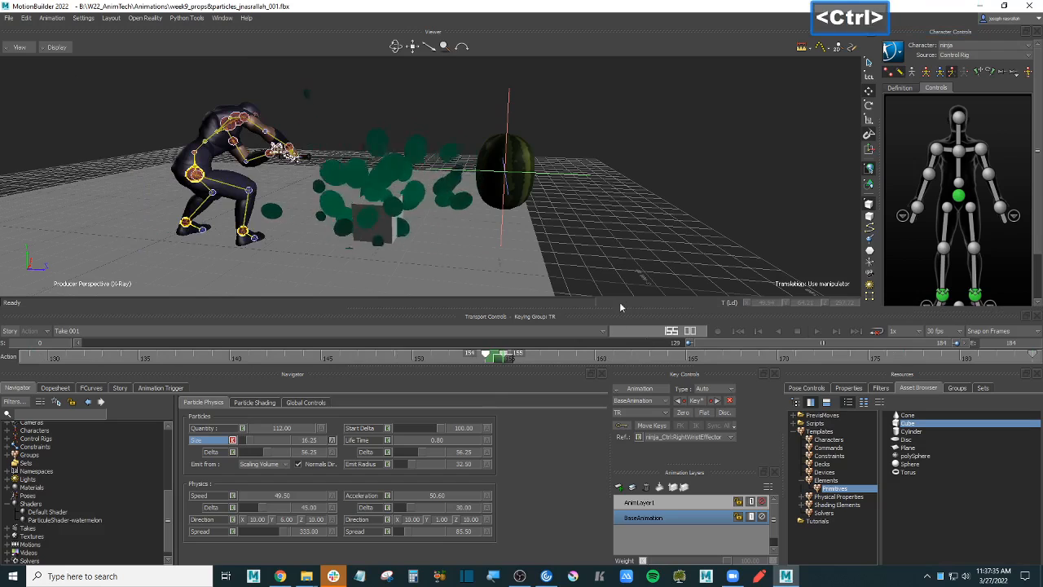
pyautogui.keyDown('ctrl'); pyautogui.moveTo(644, 261); pyautogui.dragTo(641, 214); pyautogui.keyUp('ctrl')
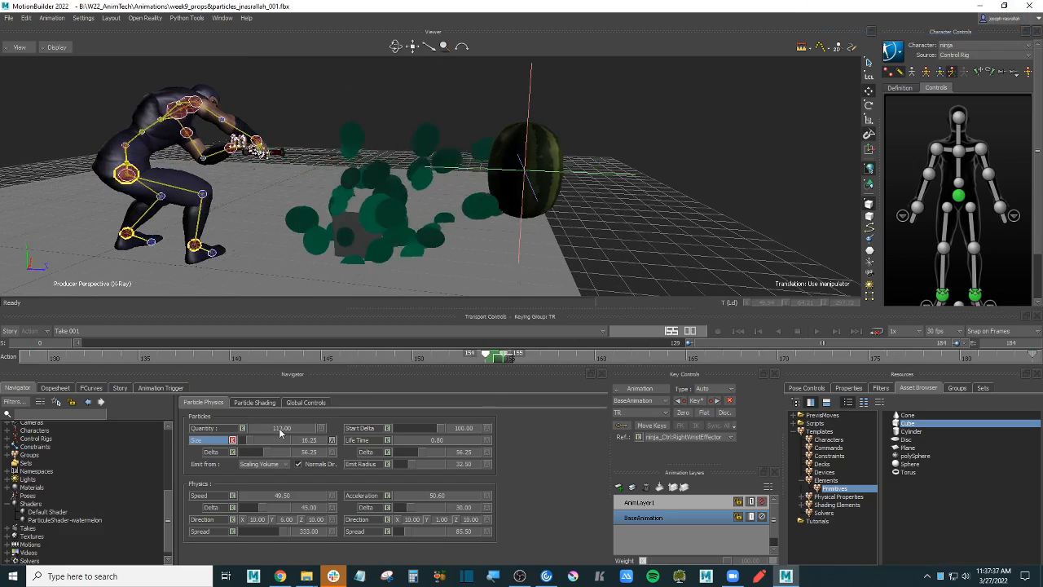
# - Raise particle Quantity to 146 and Size variation to 100.25, then replay the burst
pyautogui.moveTo(282, 432); pyautogui.dragTo(298, 429)
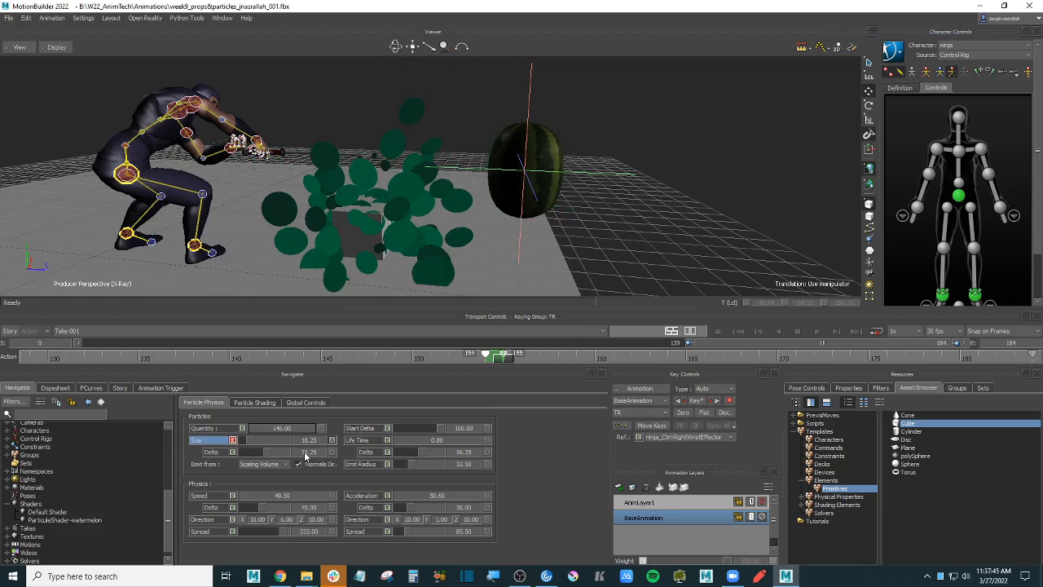
pyautogui.moveTo(315, 457); pyautogui.dragTo(329, 455)
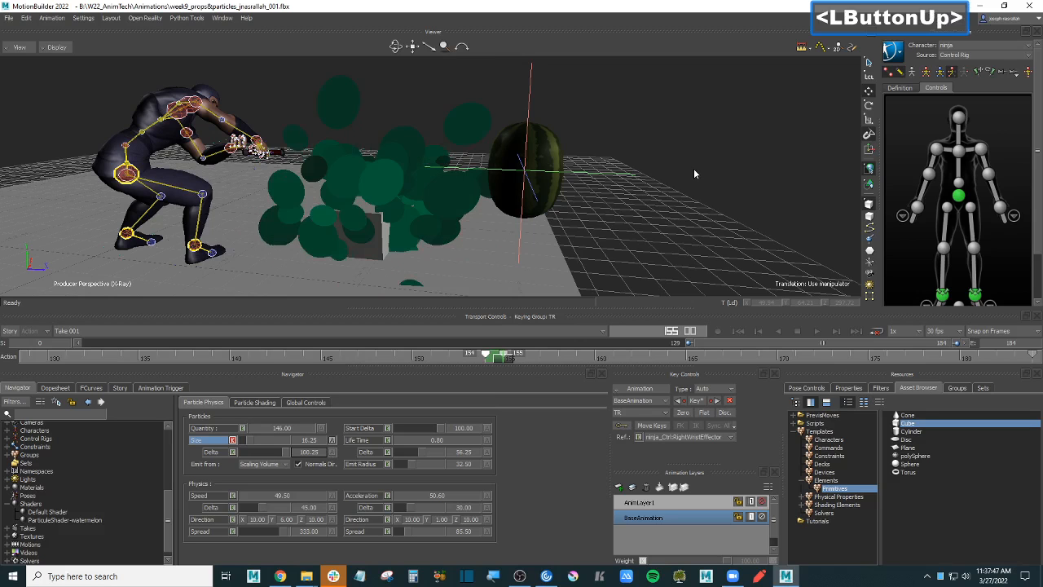
pyautogui.moveTo(693, 168); pyautogui.dragTo(546, 274)
pyautogui.keyDown('ctrl'); pyautogui.moveTo(774, 175); pyautogui.dragTo(735, 204); pyautogui.keyUp('ctrl')
pyautogui.hotkey('ctrl', 'space')
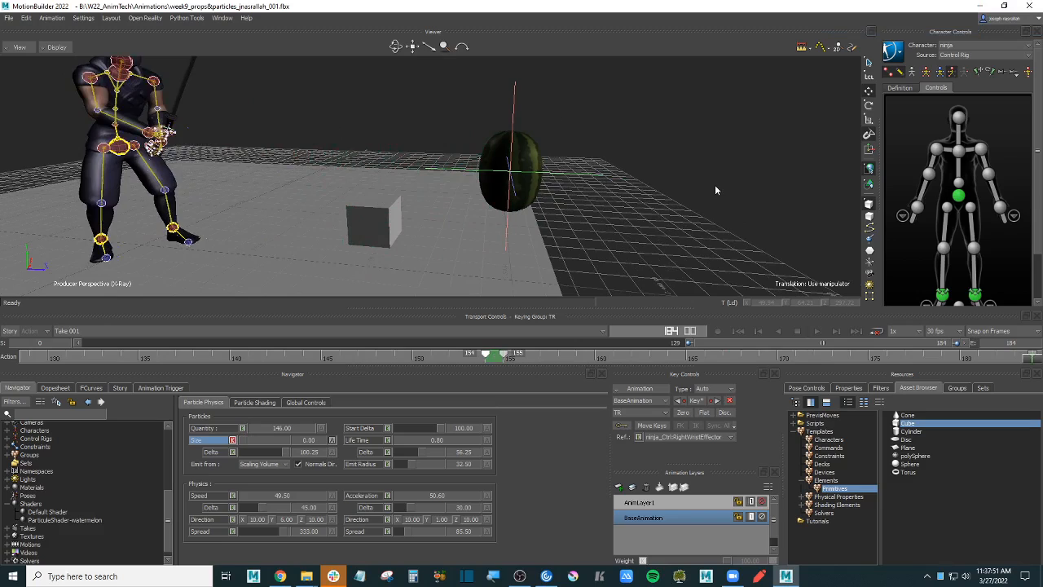
pyautogui.hotkey('ctrl', 'space')
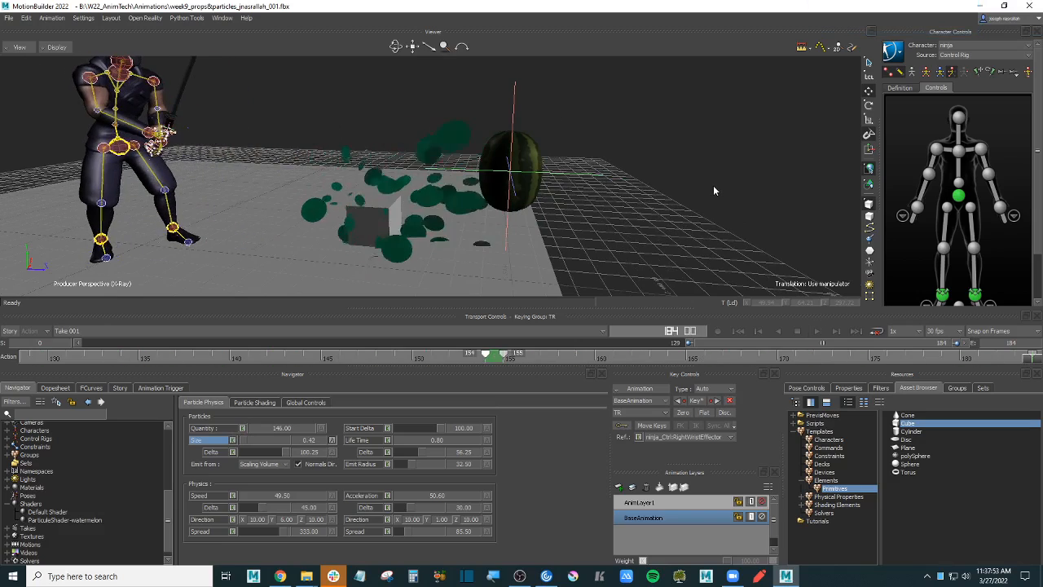
pyautogui.keyDown('ctrl'); pyautogui.keyDown('shift'); pyautogui.moveTo(711, 188); pyautogui.dragTo(716, 225); pyautogui.keyUp('shift'); pyautogui.keyUp('ctrl')
pyautogui.click(667, 177)
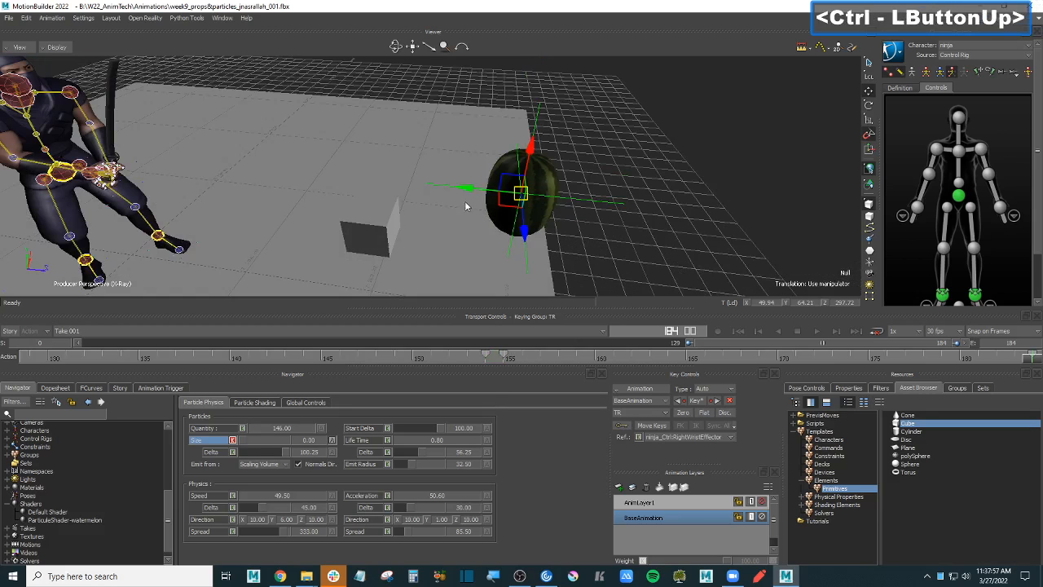
# - Slide the watermelon left along X and set it down on top of the cube
pyautogui.moveTo(481, 194); pyautogui.dragTo(328, 197)
pyautogui.keyDown('ctrl'); pyautogui.keyDown('shift'); pyautogui.moveTo(497, 237); pyautogui.dragTo(492, 197); pyautogui.keyUp('shift'); pyautogui.keyUp('ctrl')
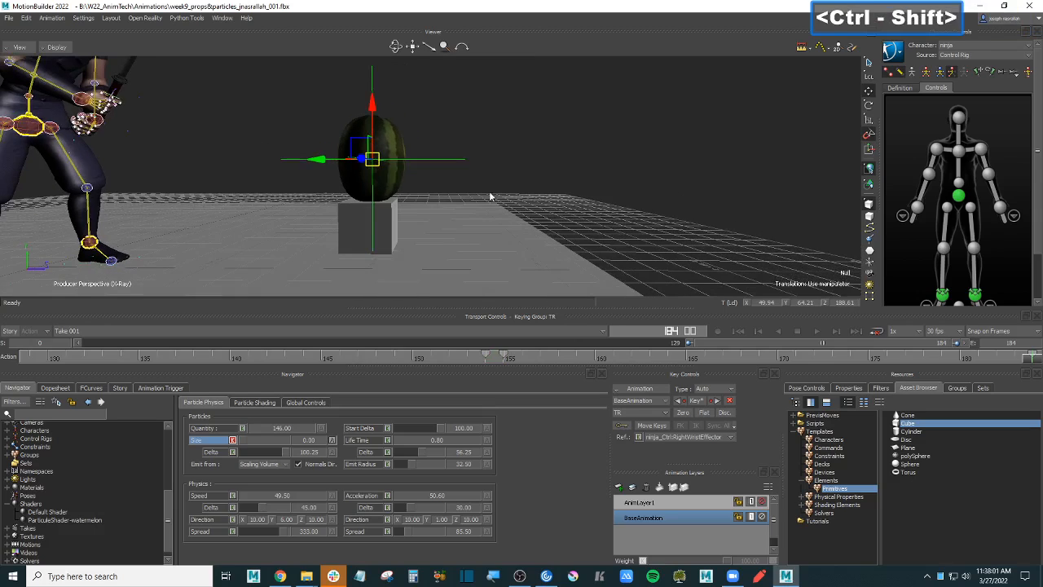
pyautogui.keyDown('ctrl'); pyautogui.keyDown('shift'); pyautogui.moveTo(567, 168); pyautogui.dragTo(520, 184); pyautogui.keyUp('shift'); pyautogui.keyUp('ctrl')
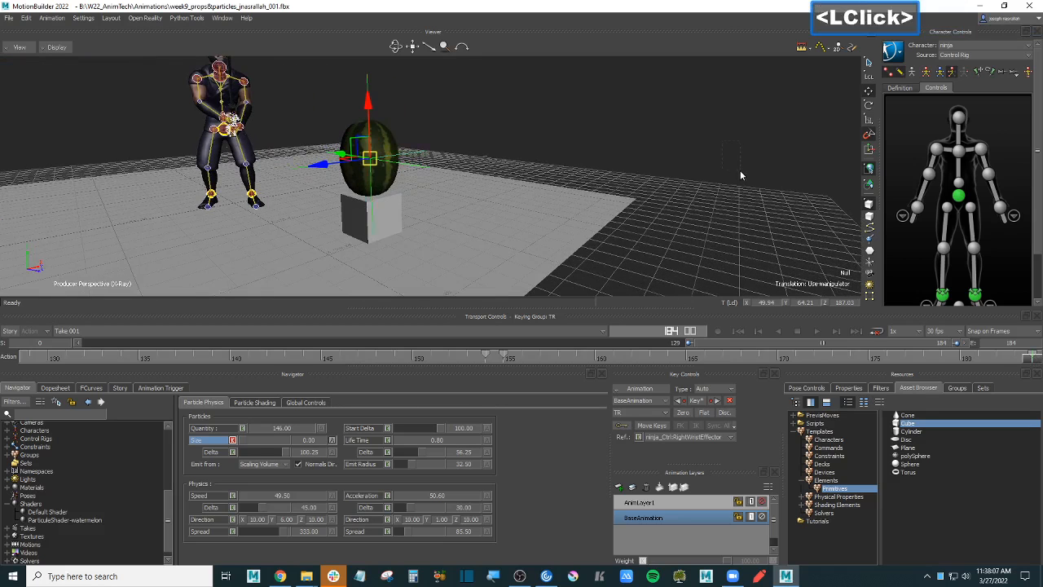
# - Reselect the watermelon and step one frame forward to see the burst around it
pyautogui.click(409, 152)
pyautogui.keyDown('ctrl'); pyautogui.moveTo(470, 151); pyautogui.dragTo(600, 157); pyautogui.keyUp('ctrl')
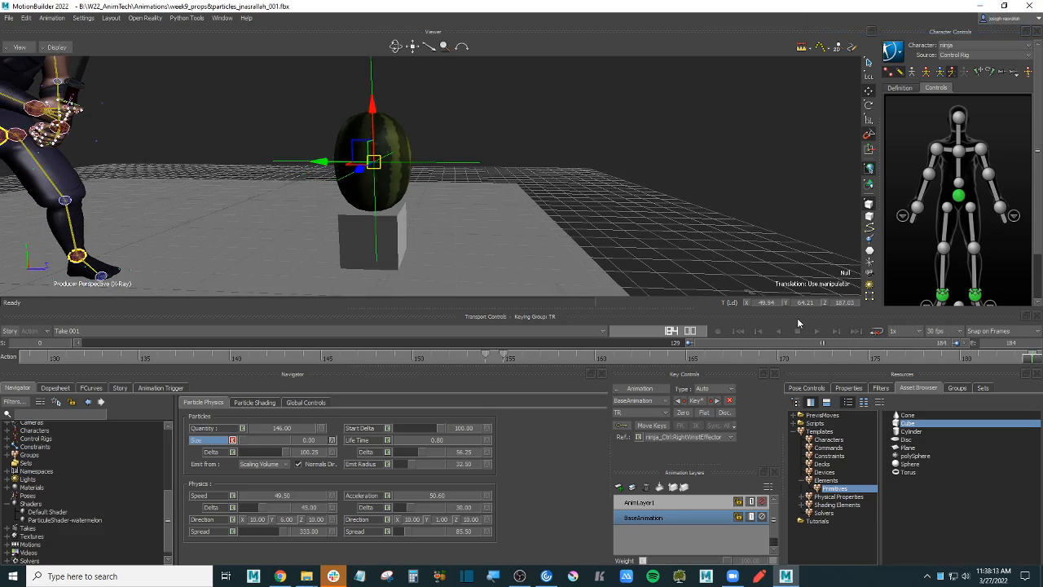
pyautogui.press('Right')
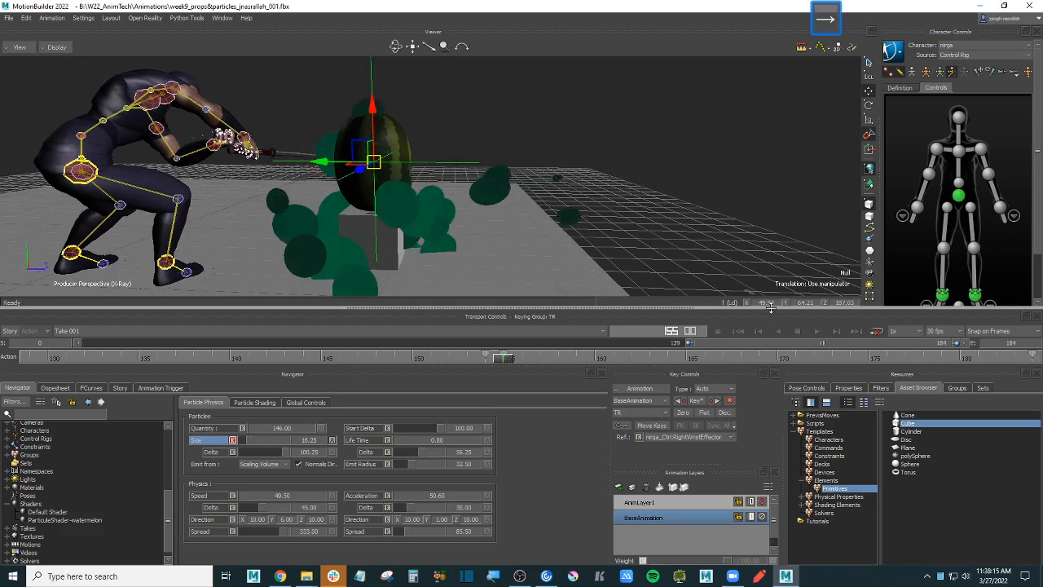
pyautogui.click(710, 175)
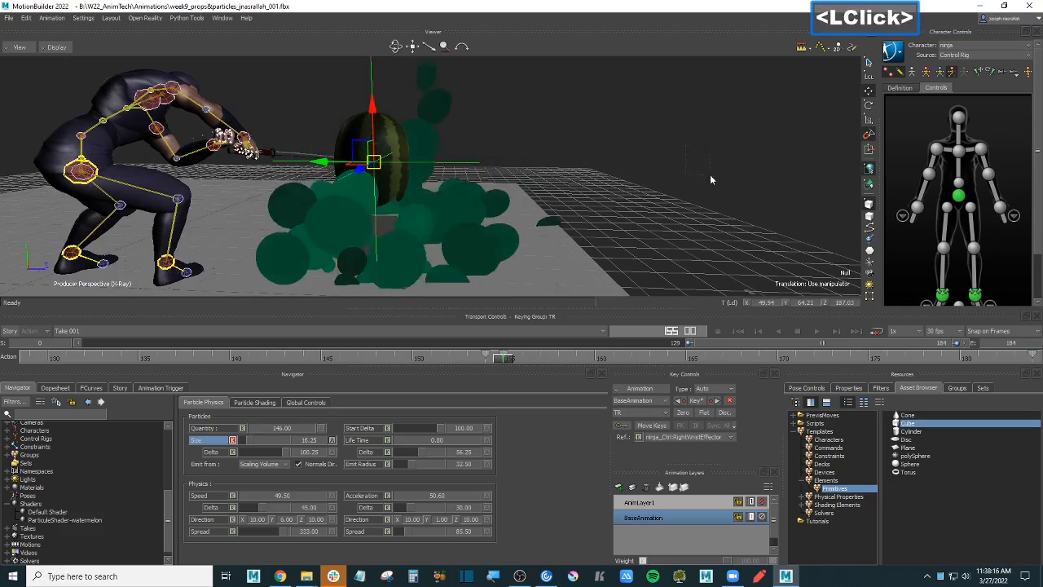
pyautogui.click(444, 157)
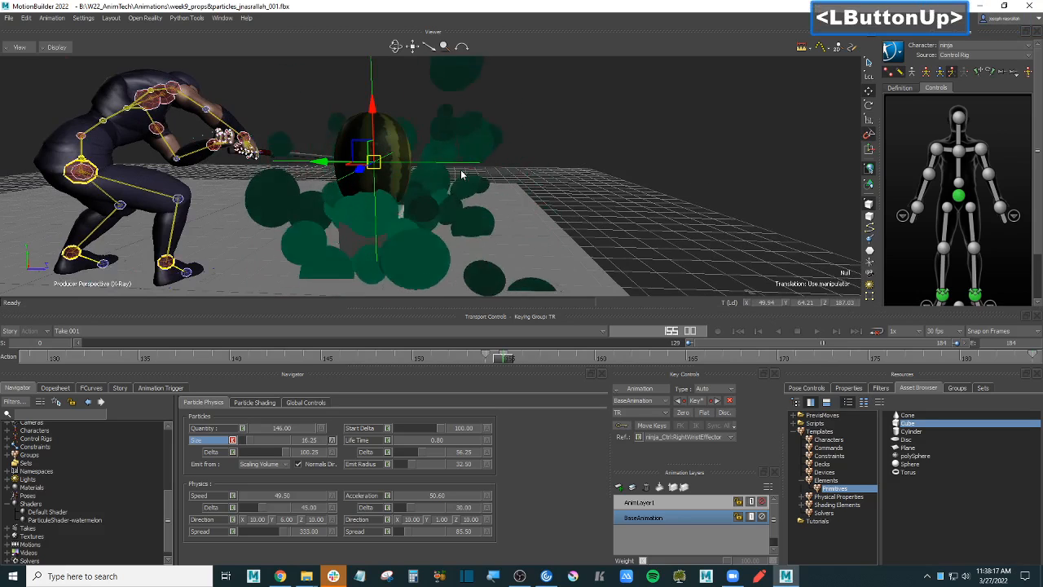
# - In the FCurves editor, frame the watermelon's Translation and Rotation curves
pyautogui.click(91, 388)
pyautogui.doubleClick(61, 451)
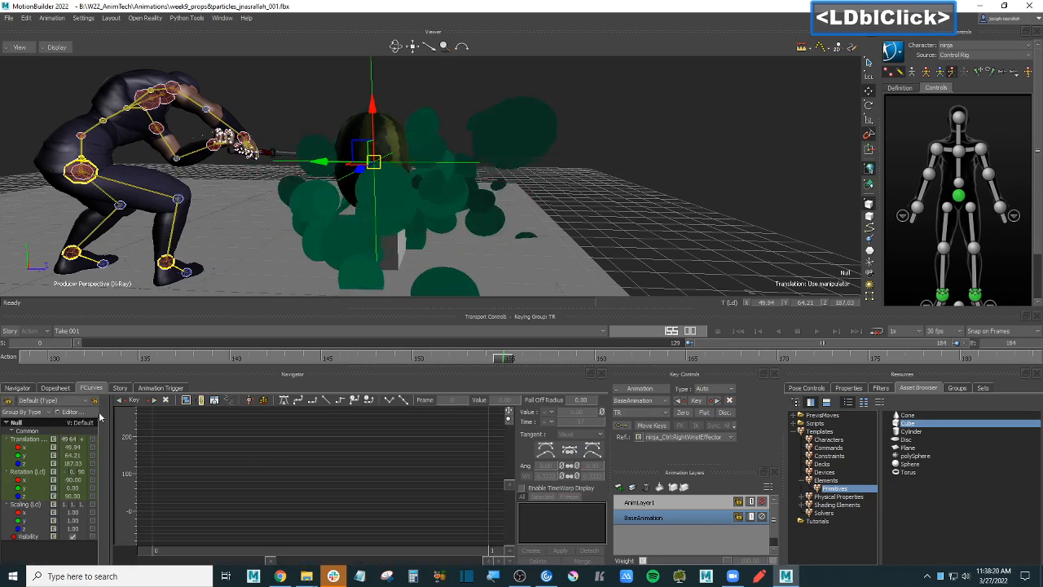
pyautogui.click(39, 438)
pyautogui.press('f')
pyautogui.click(315, 470)
pyautogui.press('f')
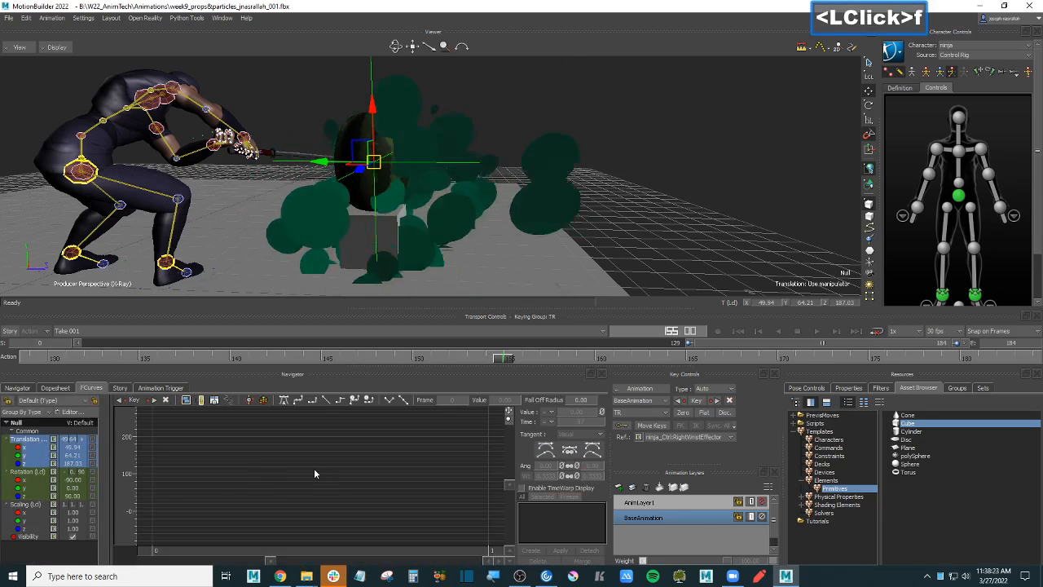
pyautogui.press('f')
pyautogui.click(27, 471)
pyautogui.press('f')
pyautogui.press('f')
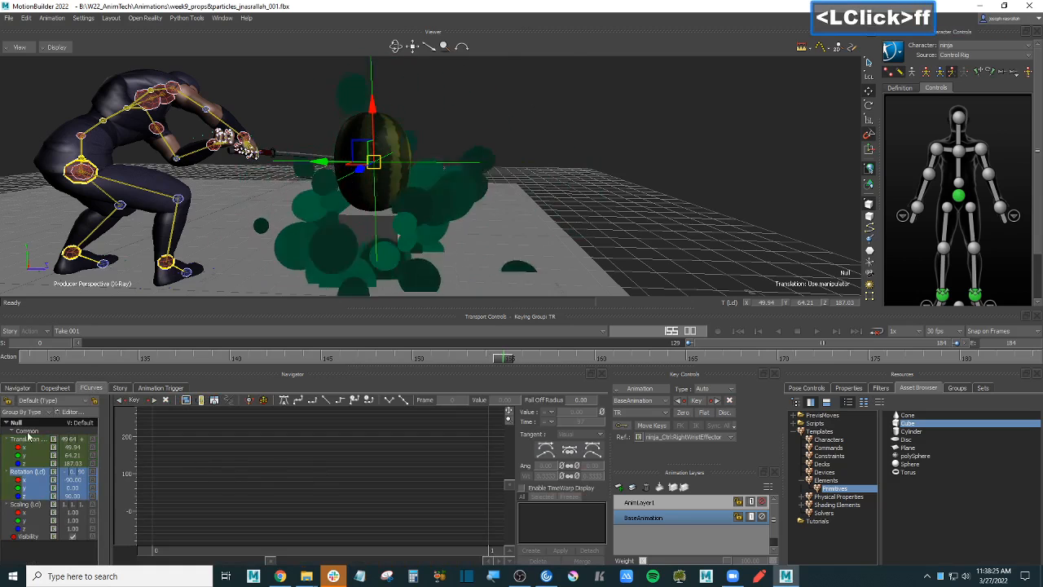
pyautogui.click(28, 438)
# - Make AnimLayer1 the active animation layer, frame its curves, and return to the Navigator
pyautogui.press('f')
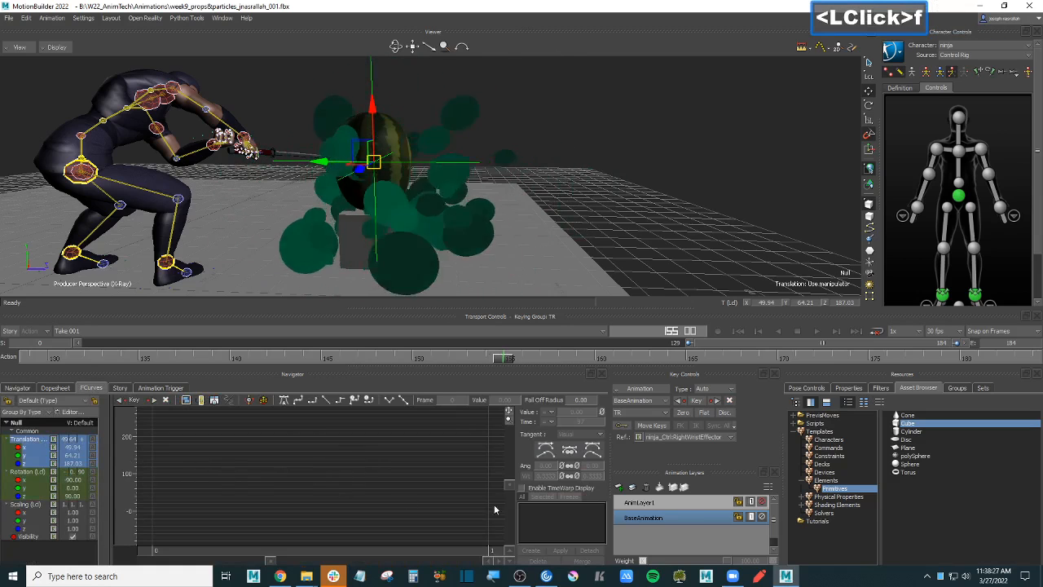
pyautogui.click(673, 502)
pyautogui.press('f')
pyautogui.press('f')
pyautogui.press('f')
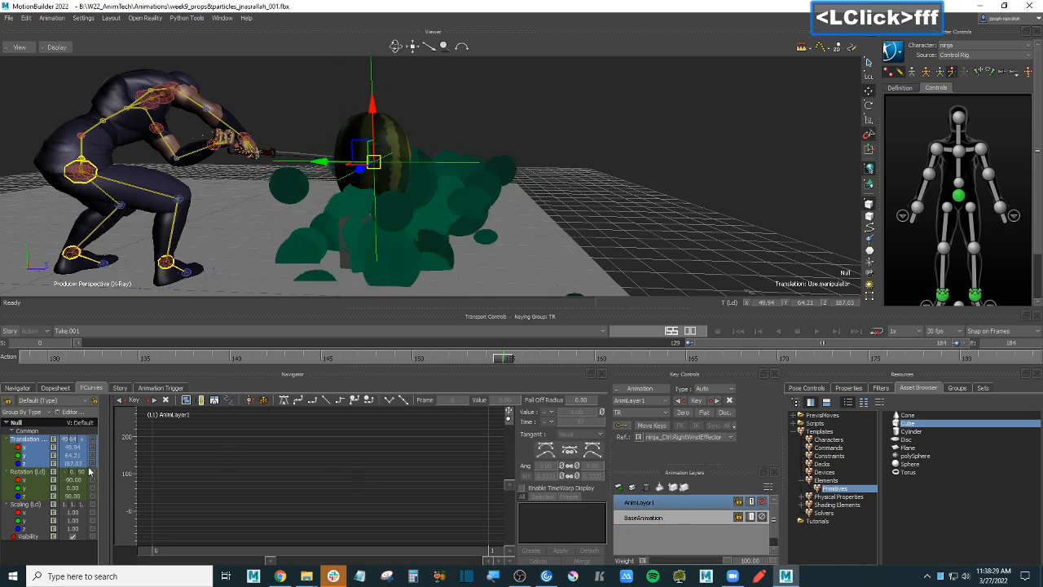
pyautogui.click(29, 471)
pyautogui.press('f')
pyautogui.press('f')
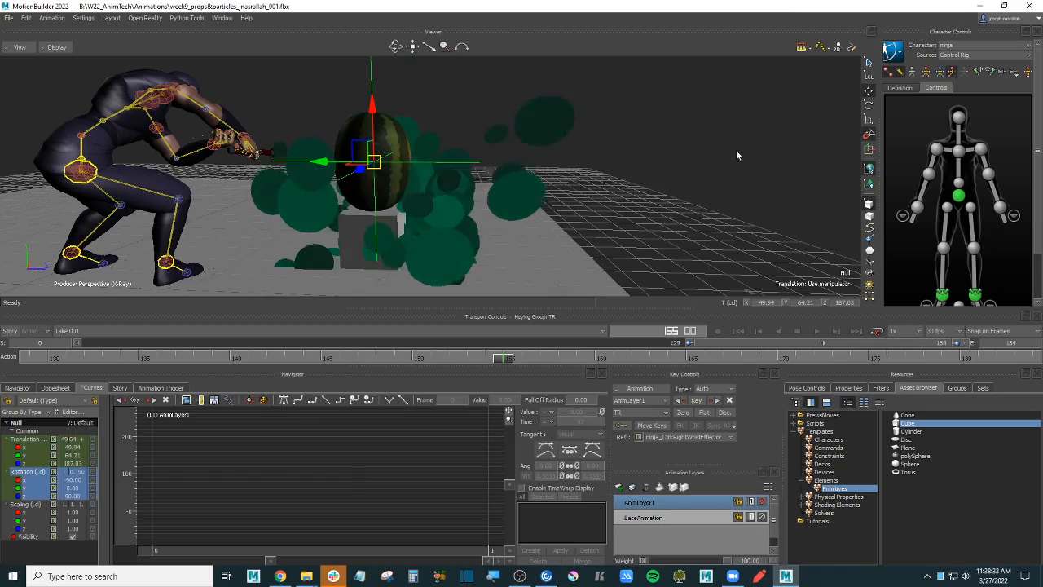
pyautogui.click(19, 388)
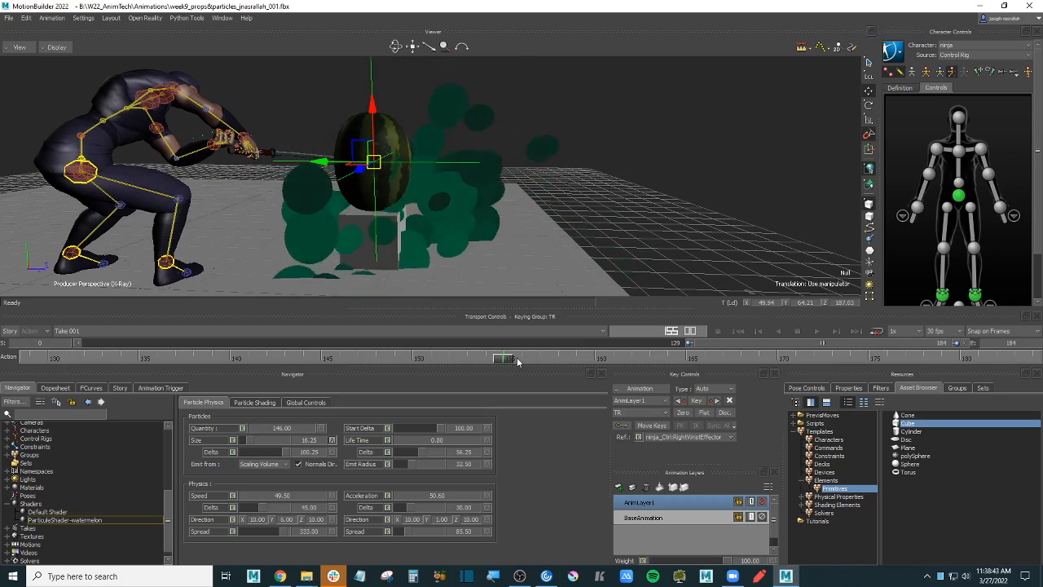
# - Recheck the framed Translation curves in FCurves, then go back to the particle settings
pyautogui.click(91, 388)
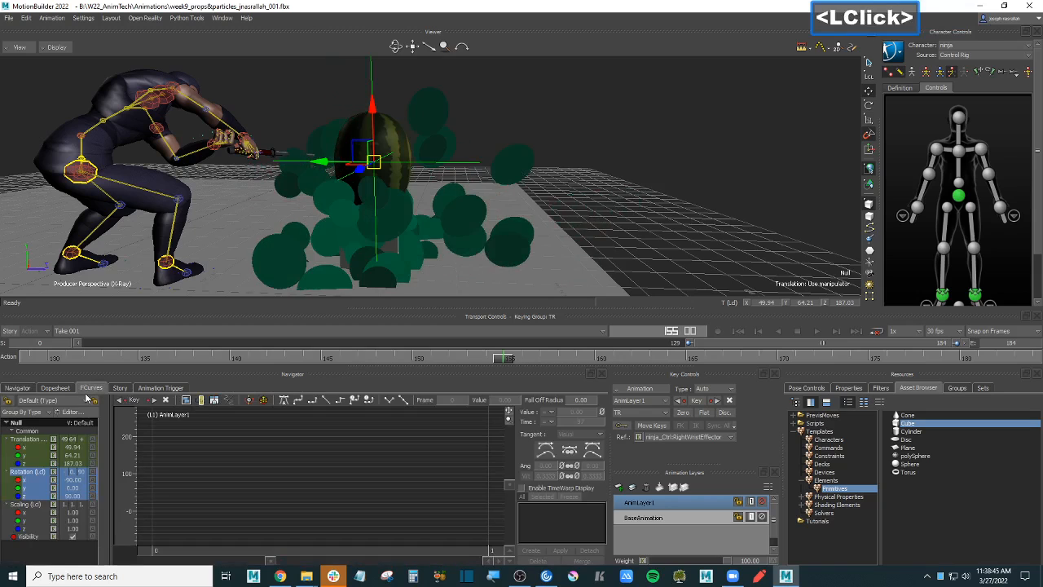
pyautogui.click(29, 439)
pyautogui.press('f')
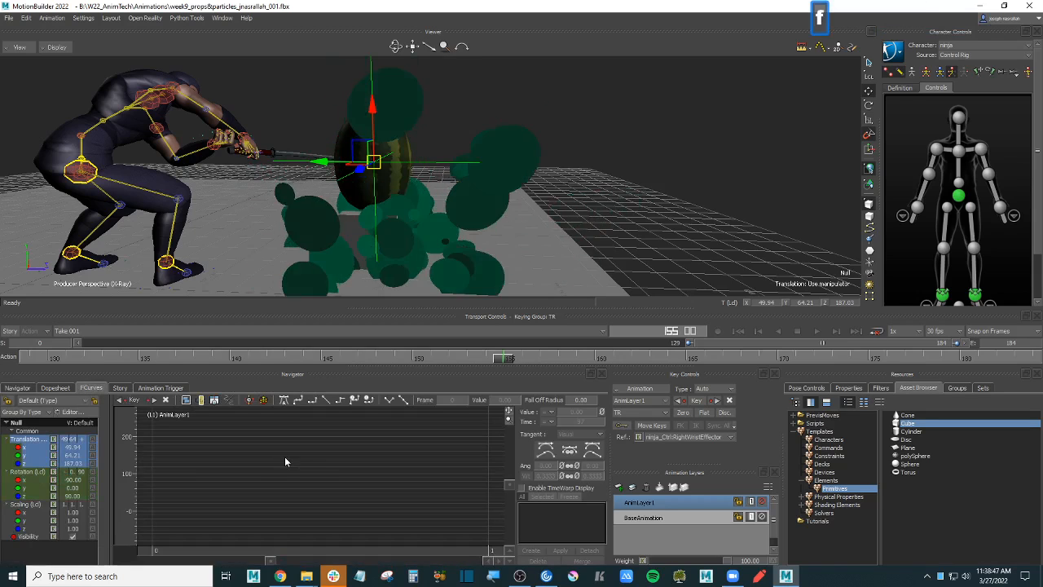
pyautogui.click(18, 388)
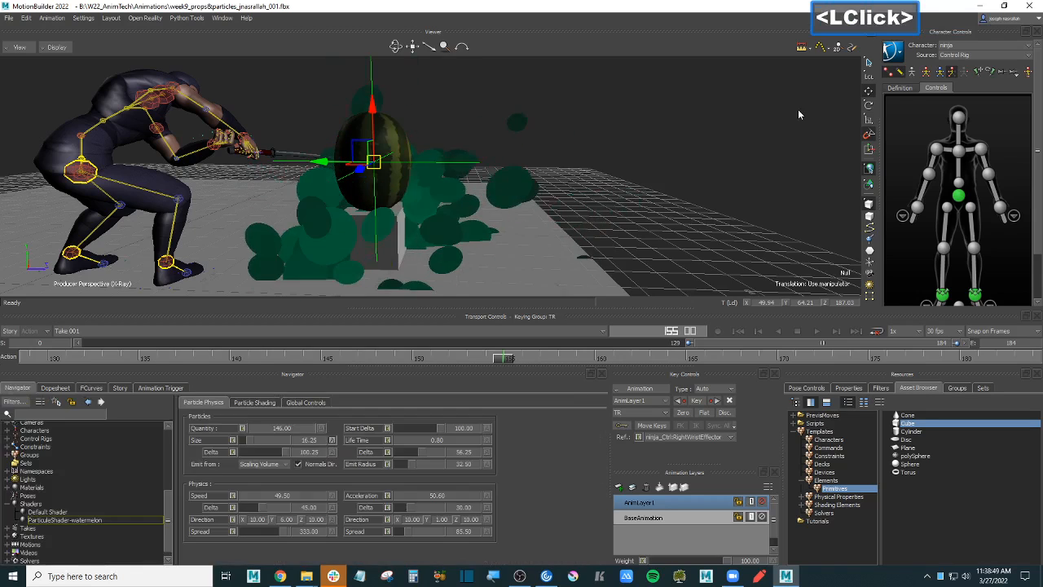
# - Key the watermelon's position at frame 156
pyautogui.click(503, 360)
pyautogui.keyDown('ctrl'); pyautogui.keyDown('shift'); pyautogui.moveTo(720, 151); pyautogui.dragTo(702, 213); pyautogui.keyUp('shift'); pyautogui.keyUp('ctrl')
pyautogui.moveTo(511, 361); pyautogui.dragTo(541, 361)
pyautogui.press('k')
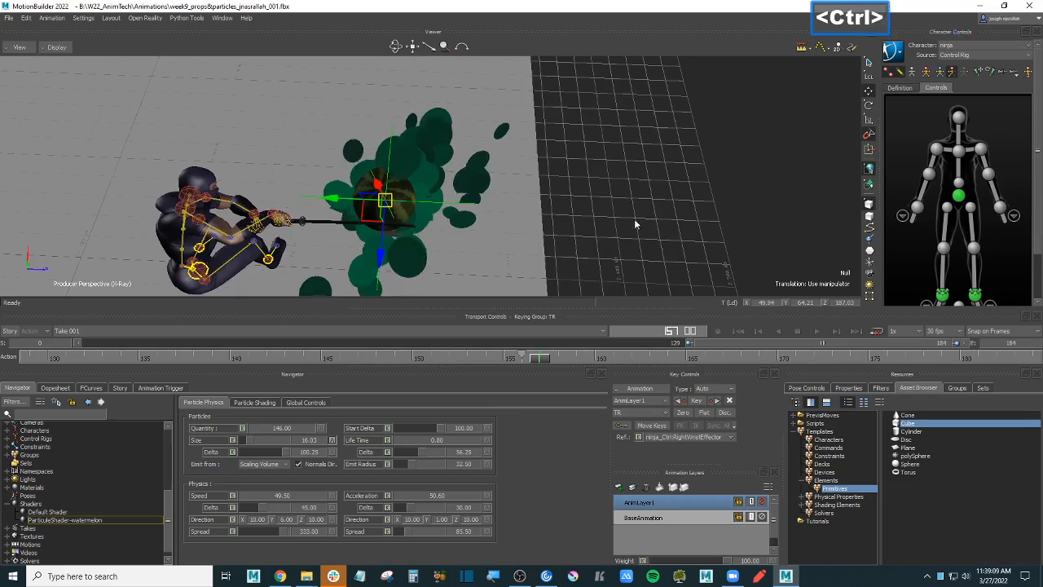
# - At frame 157, lower the watermelon to Y 52.63 and key it
pyautogui.keyDown('ctrl'); pyautogui.moveTo(636, 223); pyautogui.dragTo(637, 160); pyautogui.keyUp('ctrl')
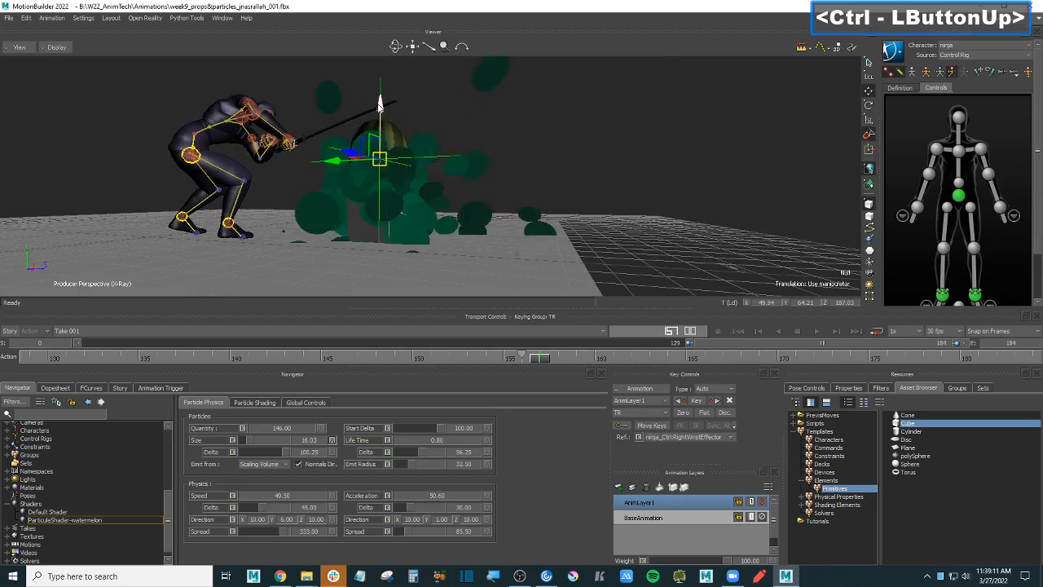
pyautogui.moveTo(383, 112); pyautogui.dragTo(382, 277)
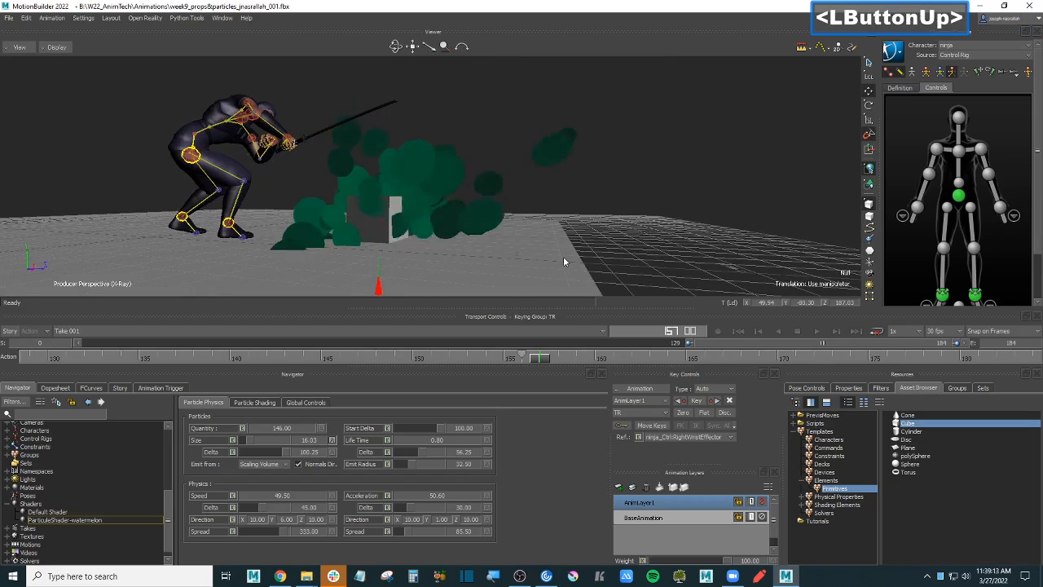
pyautogui.keyDown('ctrl'); pyautogui.moveTo(694, 177); pyautogui.dragTo(700, 178); pyautogui.keyUp('ctrl')
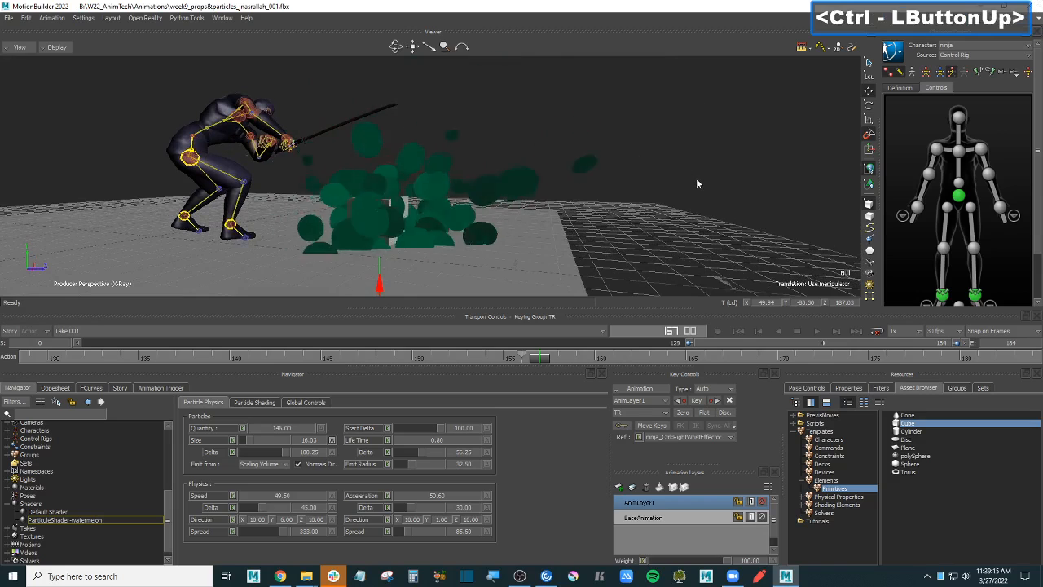
pyautogui.press('k')
# - Deselect, switch the display to Models only, and play the animation
pyautogui.click(733, 201)
pyautogui.keyDown('ctrl'); pyautogui.moveTo(732, 201); pyautogui.dragTo(710, 201); pyautogui.keyUp('ctrl')
pyautogui.hotkey('ctrl', 'a')
pyautogui.hotkey('ctrl', 'space')
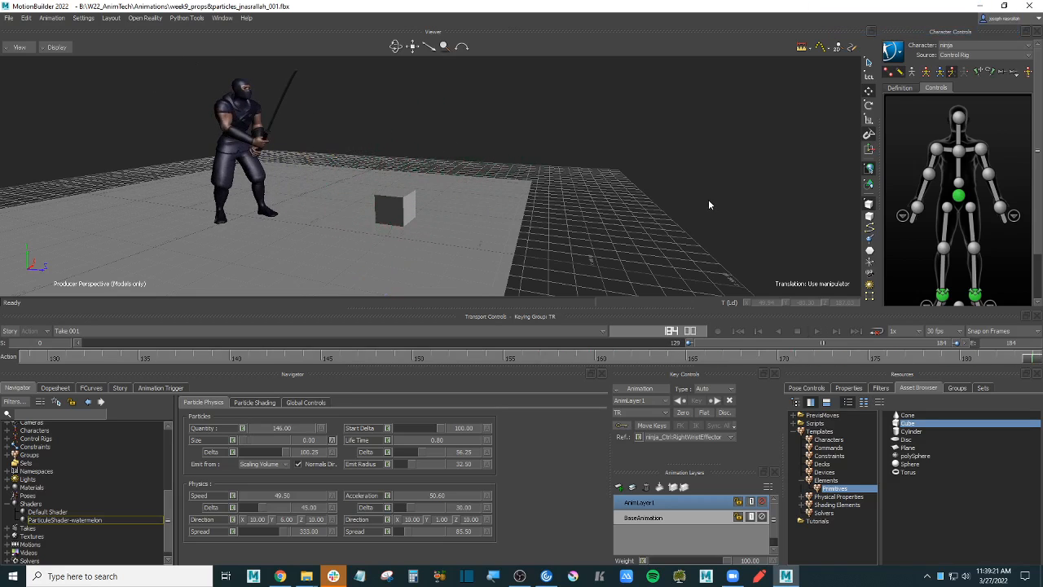
pyautogui.hotkey('ctrl', 'space')
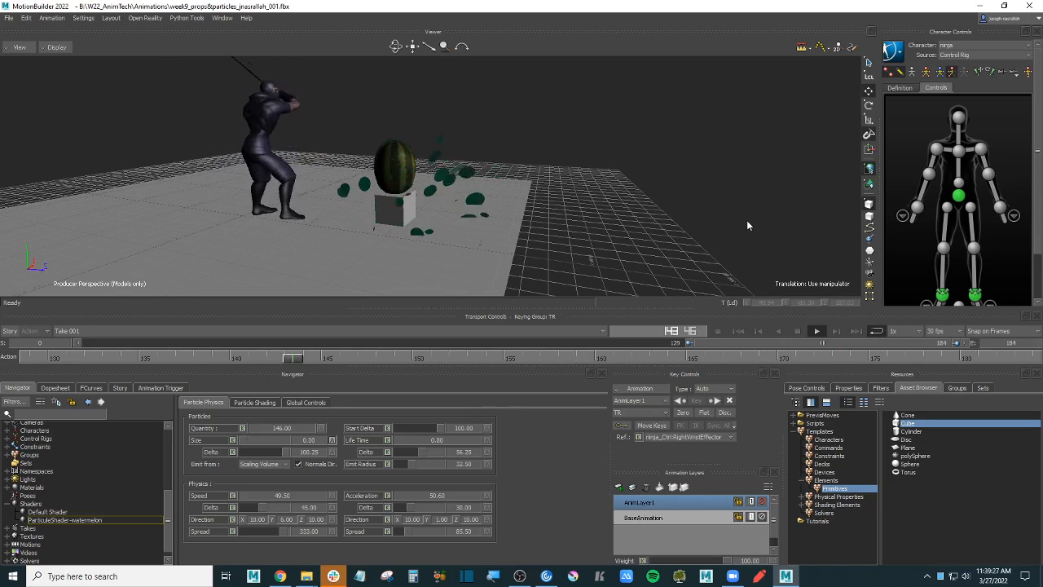
pyautogui.keyDown('ctrl'); pyautogui.moveTo(693, 247); pyautogui.dragTo(683, 199); pyautogui.keyUp('ctrl')
pyautogui.hotkey('ctrl', 'space')
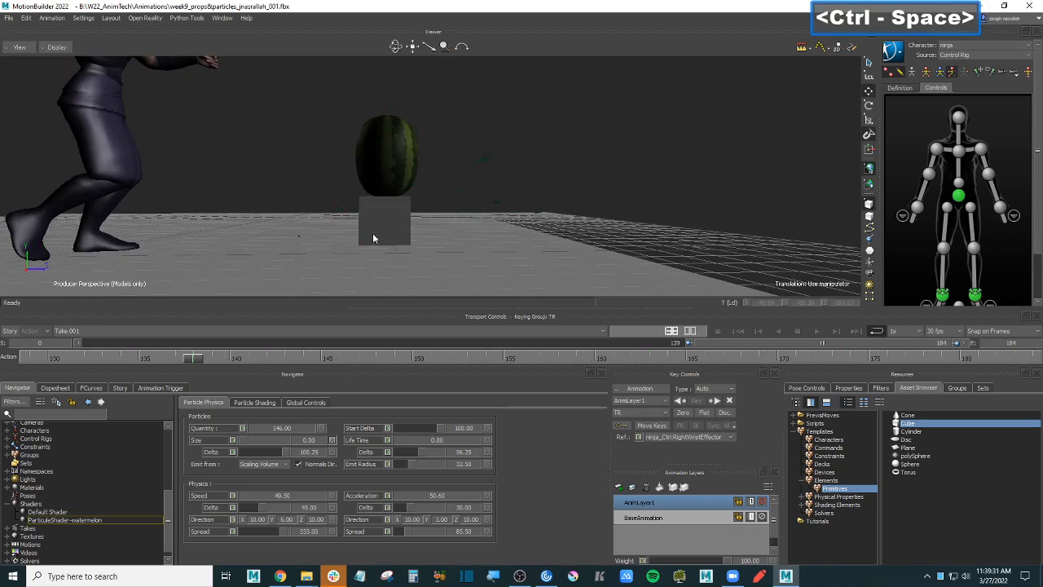
pyautogui.keyDown('ctrl'); pyautogui.moveTo(495, 208); pyautogui.dragTo(429, 231); pyautogui.keyUp('ctrl')
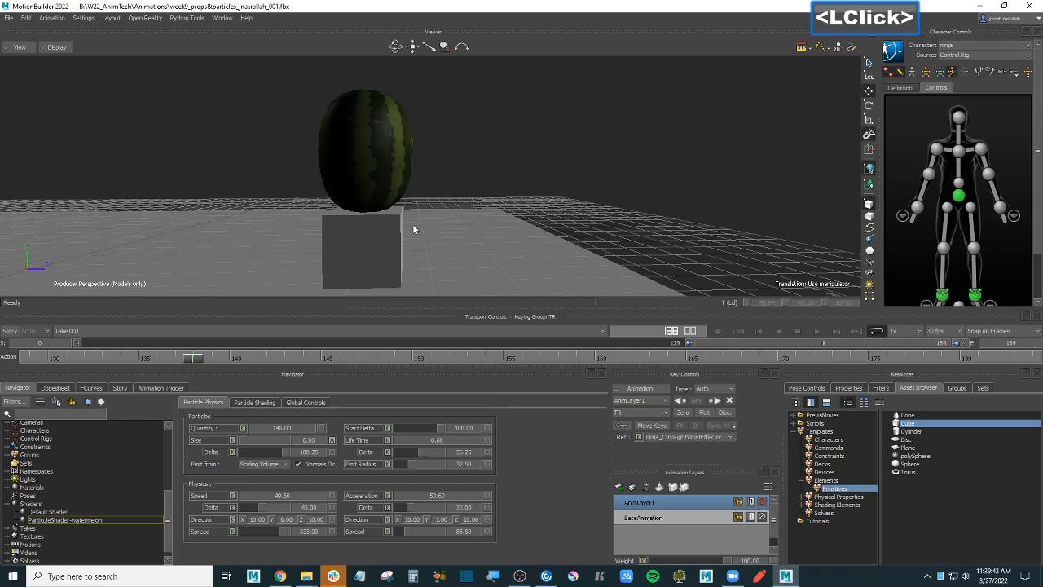
# - Raise the cube up into the watermelon along Y and play the swing
pyautogui.click(396, 230)
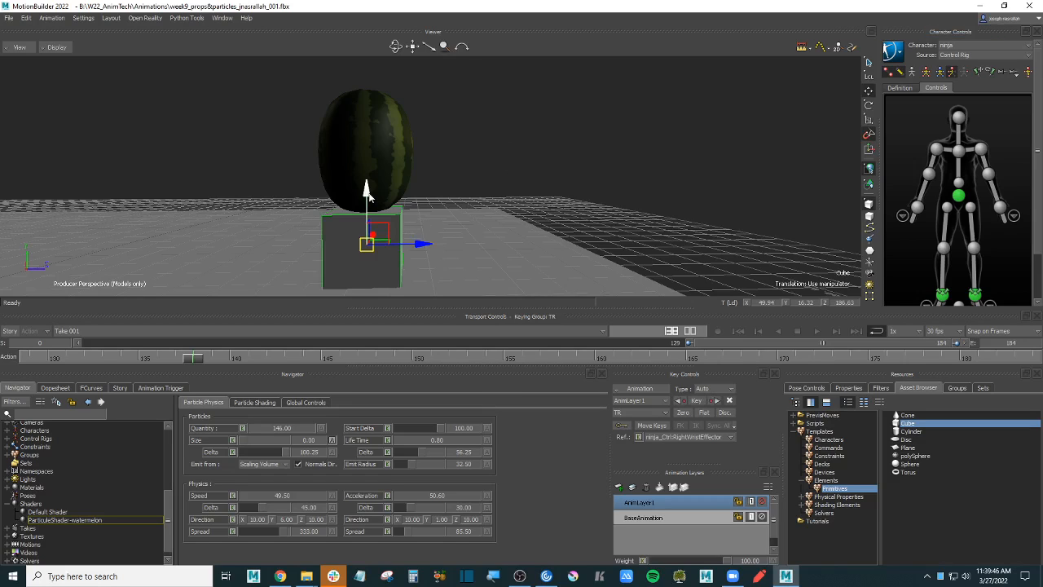
pyautogui.moveTo(367, 191); pyautogui.dragTo(373, 152)
pyautogui.click(817, 331)
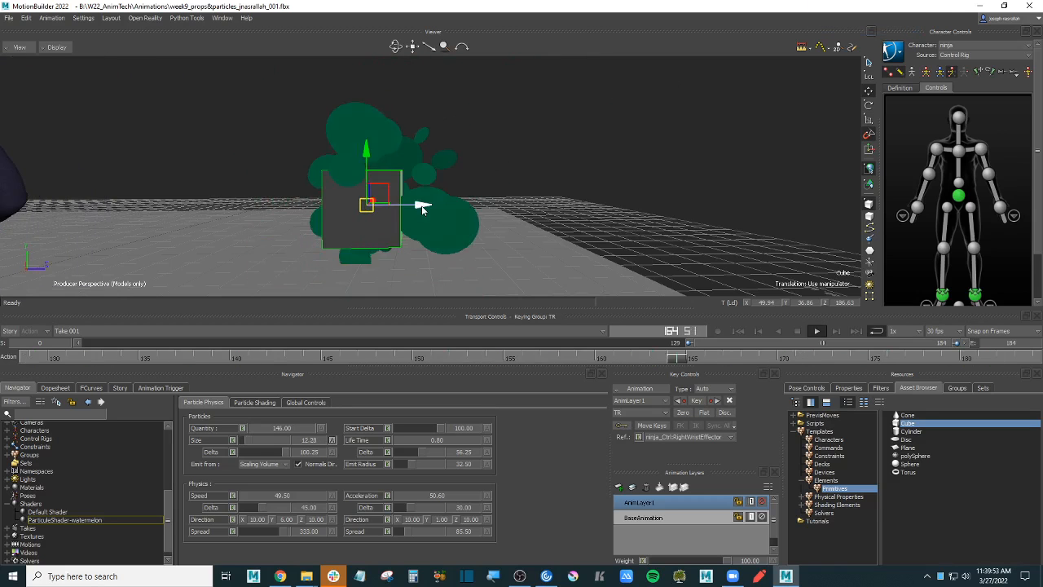
# - Try moving the cube along Z, then undo that move
pyautogui.moveTo(422, 205); pyautogui.dragTo(612, 221)
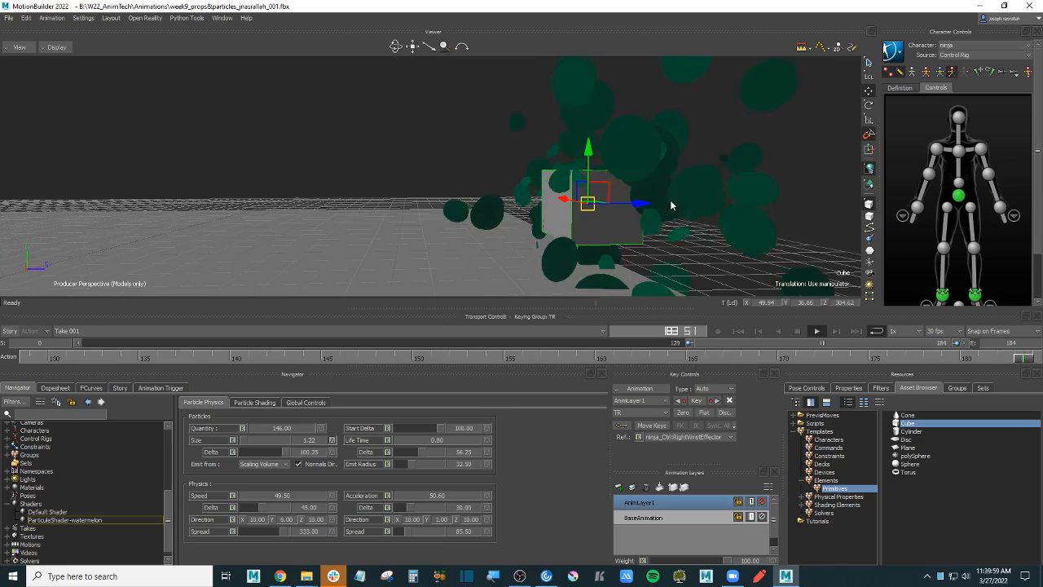
pyautogui.press('ctrl')
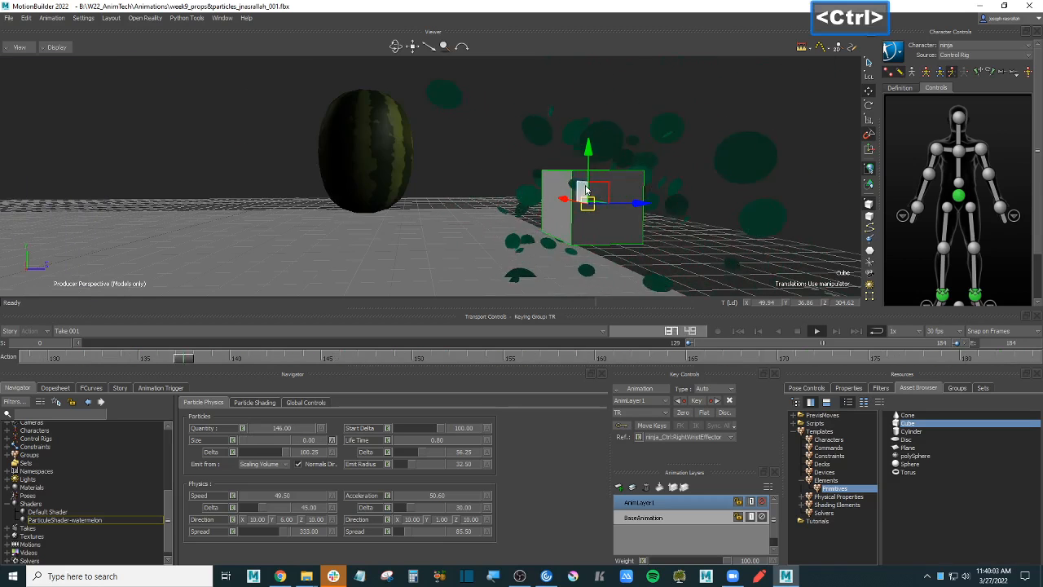
pyautogui.hotkey('ctrl', 'z')
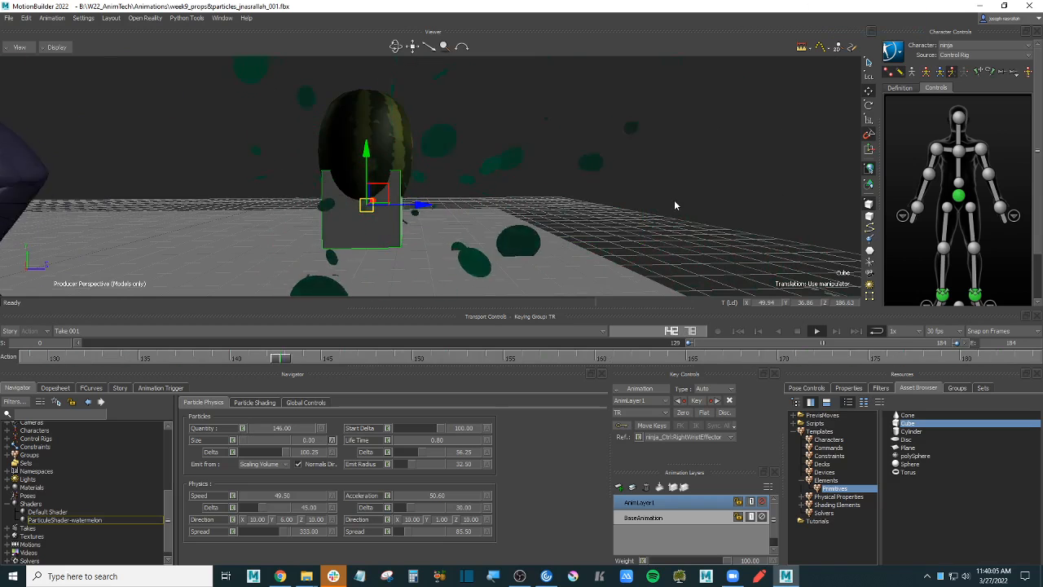
# - Deselect the cube, reframe the view on the ninja and watermelon, then bring Chrome forward
pyautogui.click(722, 206)
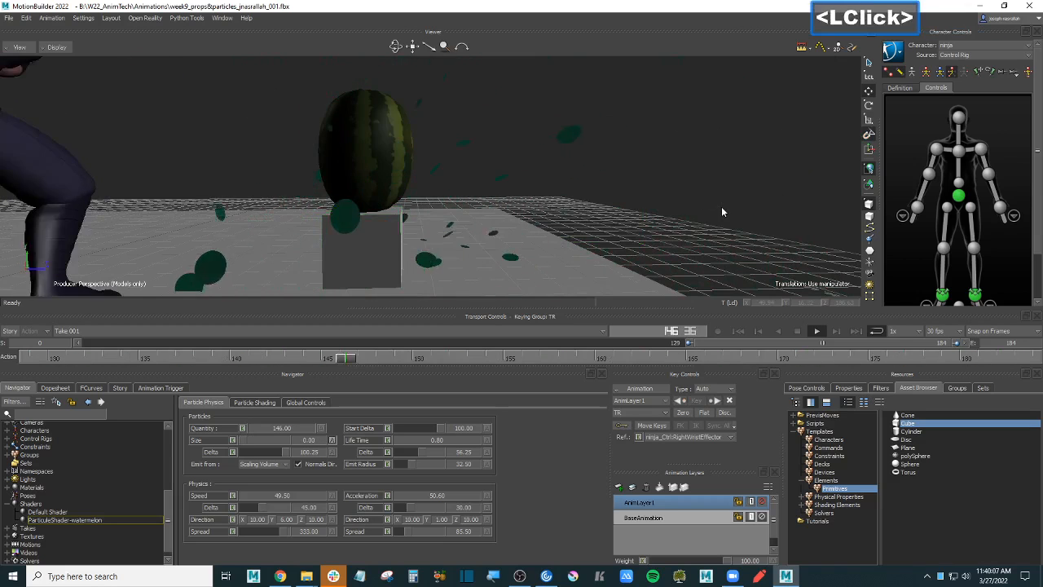
pyautogui.keyDown('ctrl'); pyautogui.click(706, 175); pyautogui.keyUp('ctrl')
pyautogui.keyDown('ctrl'); pyautogui.moveTo(713, 218); pyautogui.dragTo(673, 229); pyautogui.keyUp('ctrl')
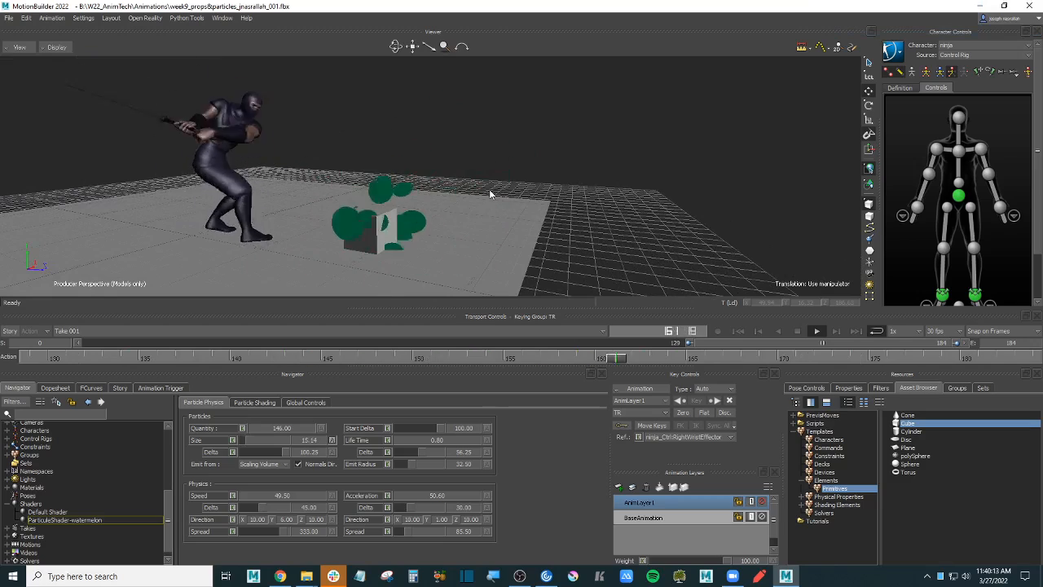
pyautogui.keyDown('shift'); pyautogui.moveTo(681, 207); pyautogui.dragTo(695, 210); pyautogui.keyUp('shift')
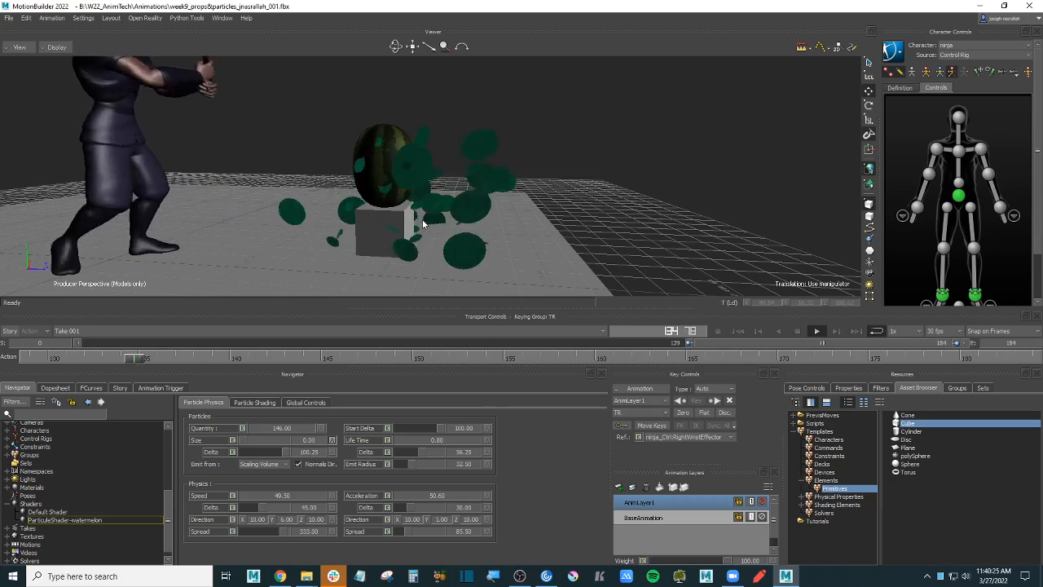
pyautogui.scroll(-5, 704, 218)
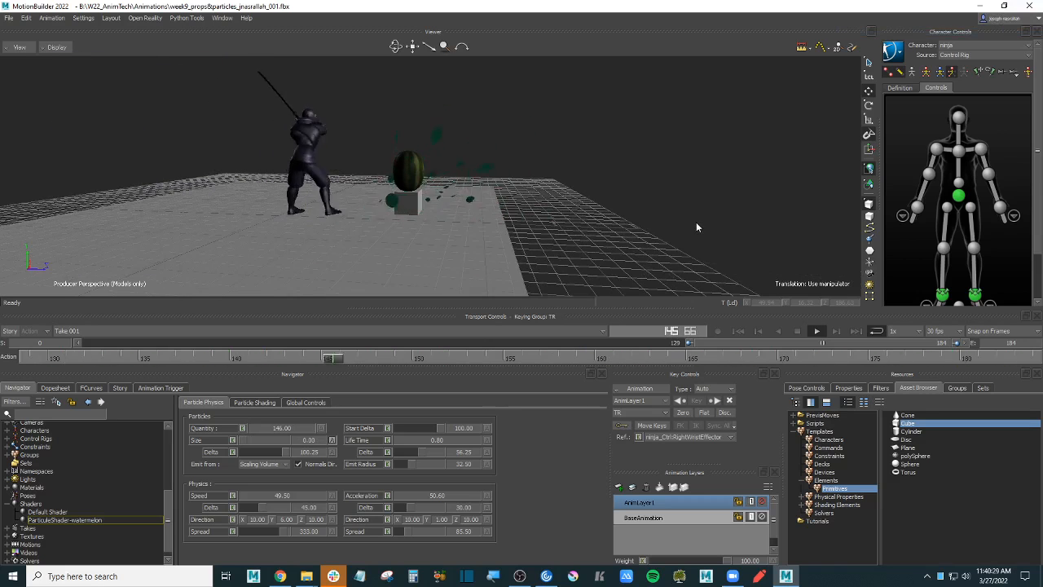
pyautogui.click(686, 207)
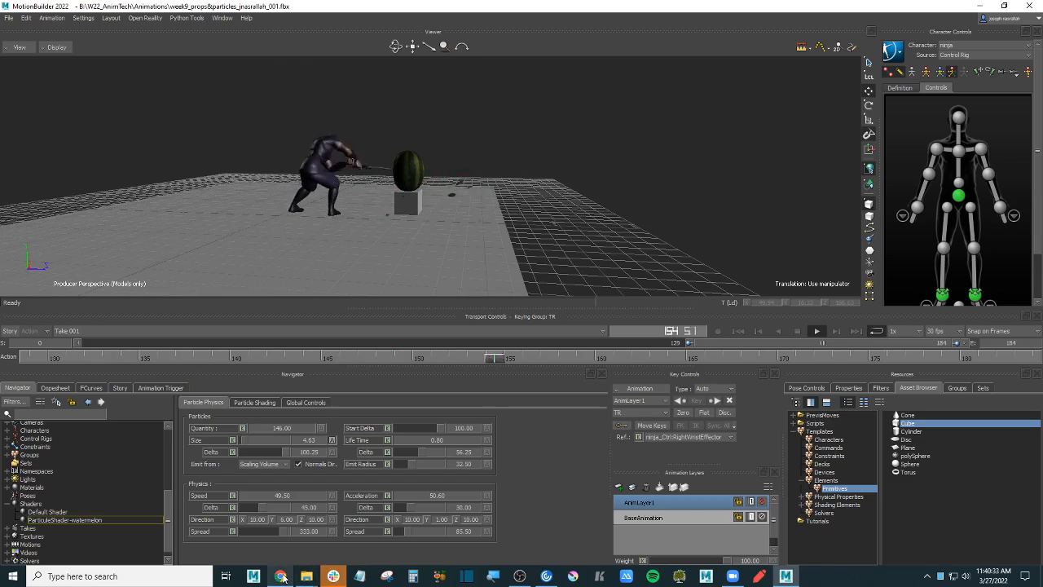
pyautogui.click(280, 576)
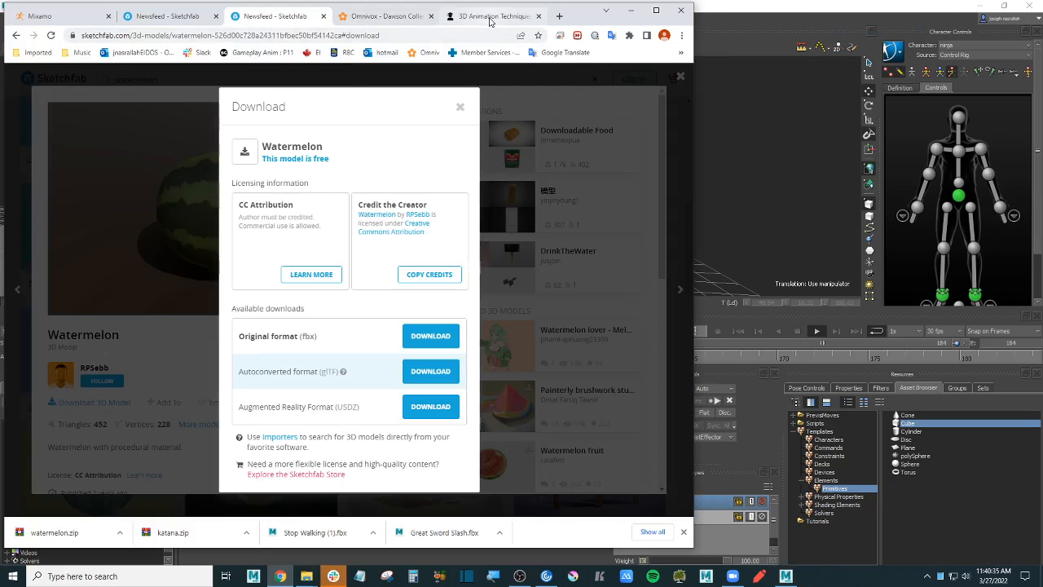
# - On the Week 9 assignment page, read the Multi Ref constraint and animated values requirements
pyautogui.click(471, 23)
pyautogui.moveTo(95, 241); pyautogui.dragTo(125, 241)
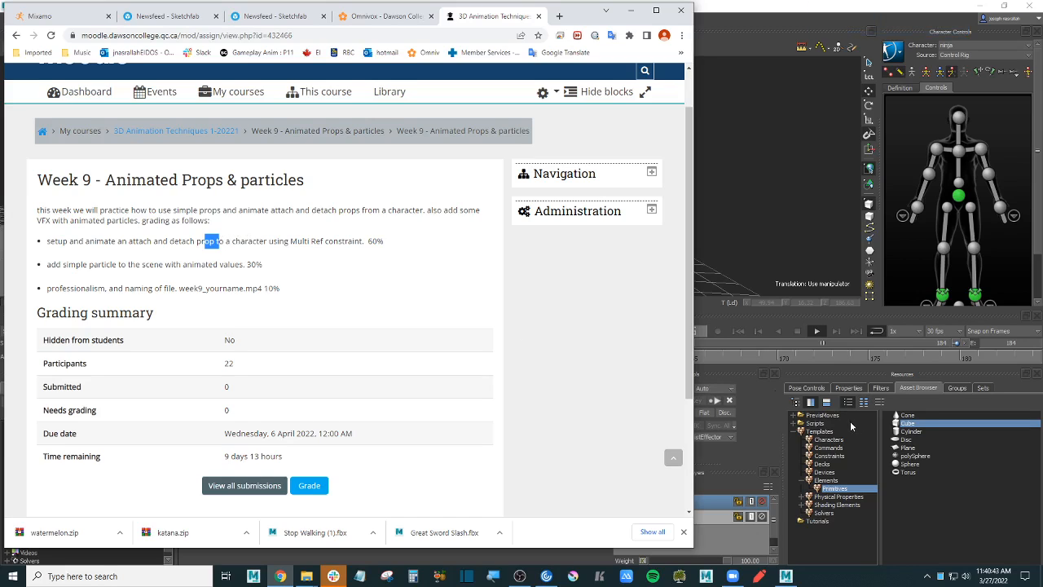
pyautogui.moveTo(290, 242); pyautogui.dragTo(364, 244)
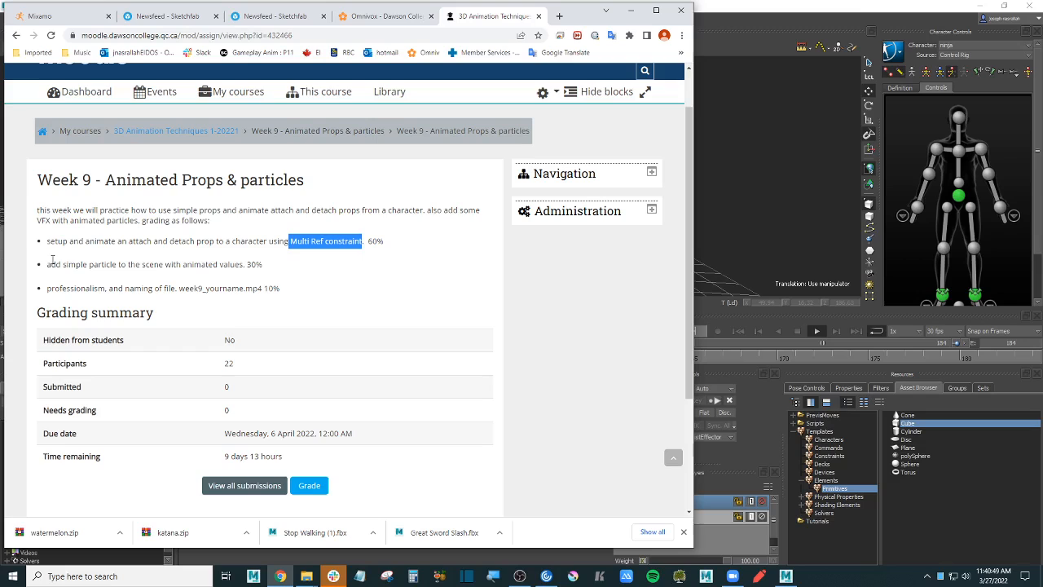
pyautogui.click(51, 262)
pyautogui.moveTo(178, 266); pyautogui.dragTo(229, 267)
pyautogui.moveTo(181, 267); pyautogui.dragTo(241, 289)
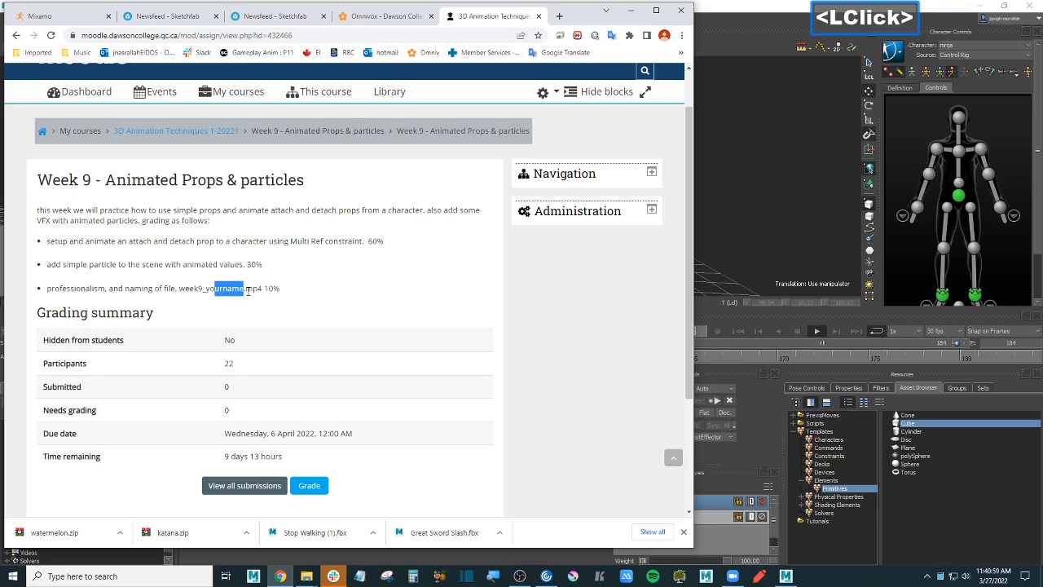
pyautogui.click(266, 288)
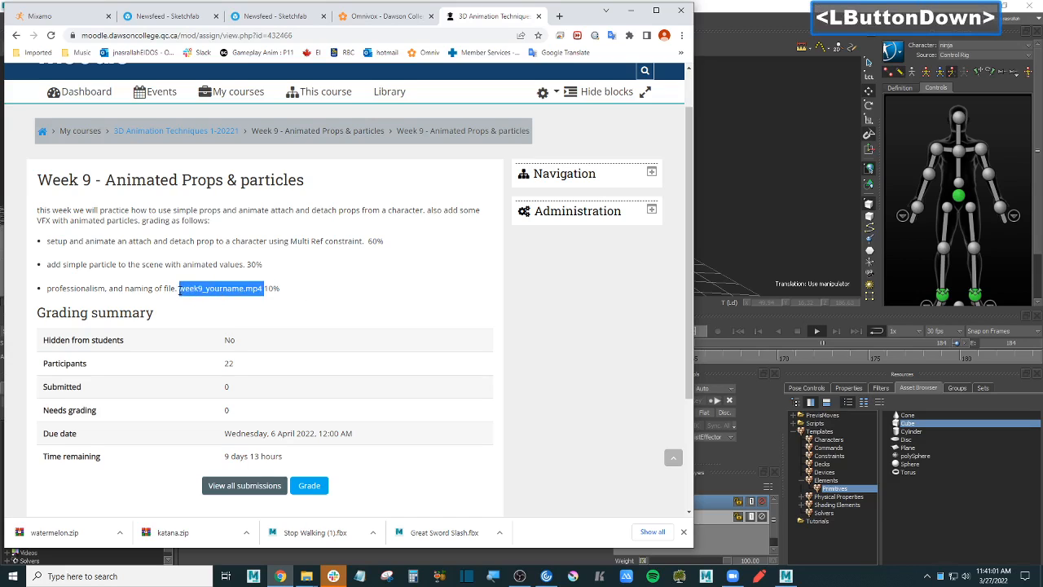
# - Note the required week9_yourname.mp4 file name, then return to MotionBuilder
pyautogui.moveTo(203, 265); pyautogui.dragTo(220, 266)
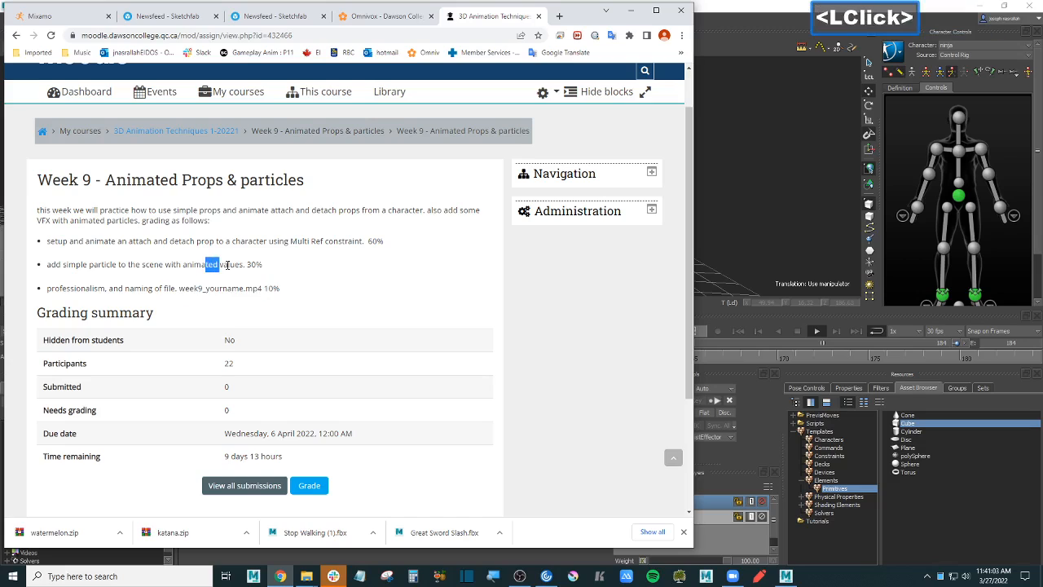
pyautogui.moveTo(271, 288); pyautogui.dragTo(176, 288)
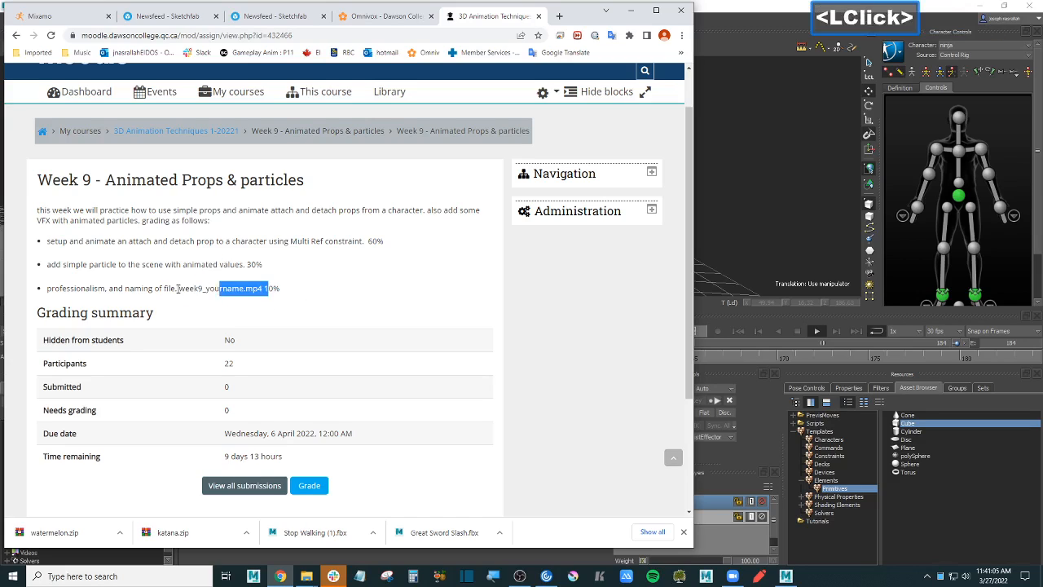
pyautogui.moveTo(239, 264); pyautogui.dragTo(245, 288)
pyautogui.click(242, 288)
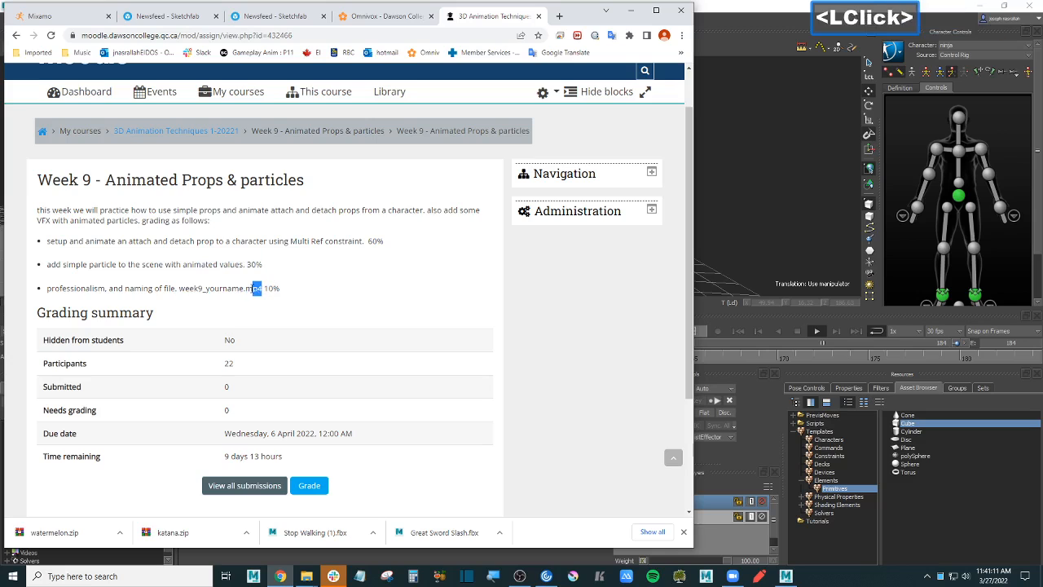
pyautogui.click(779, 121)
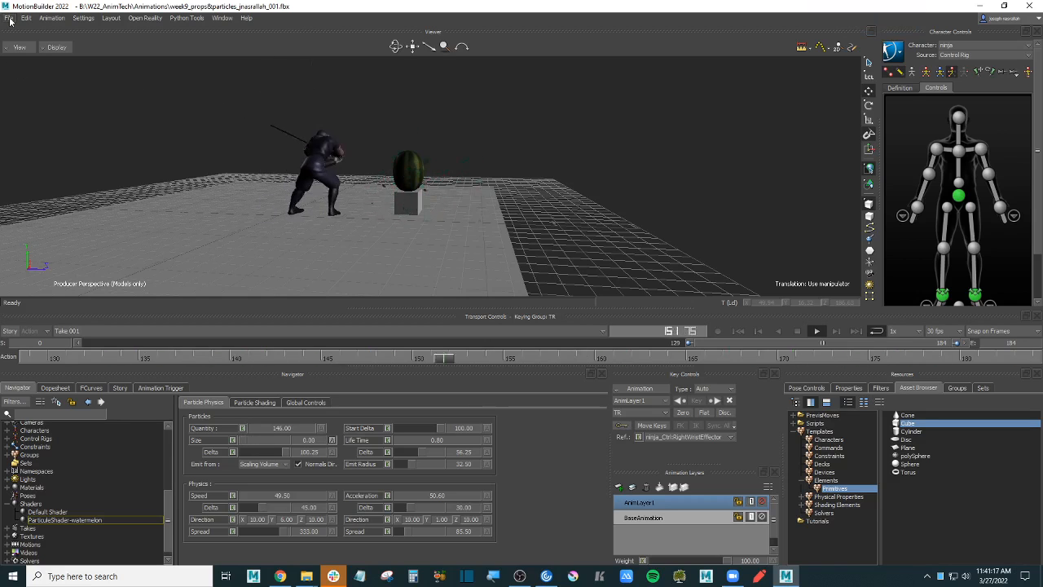
# - Glance at the assignment page, come back, and replay the melon burst
pyautogui.click(162, 123)
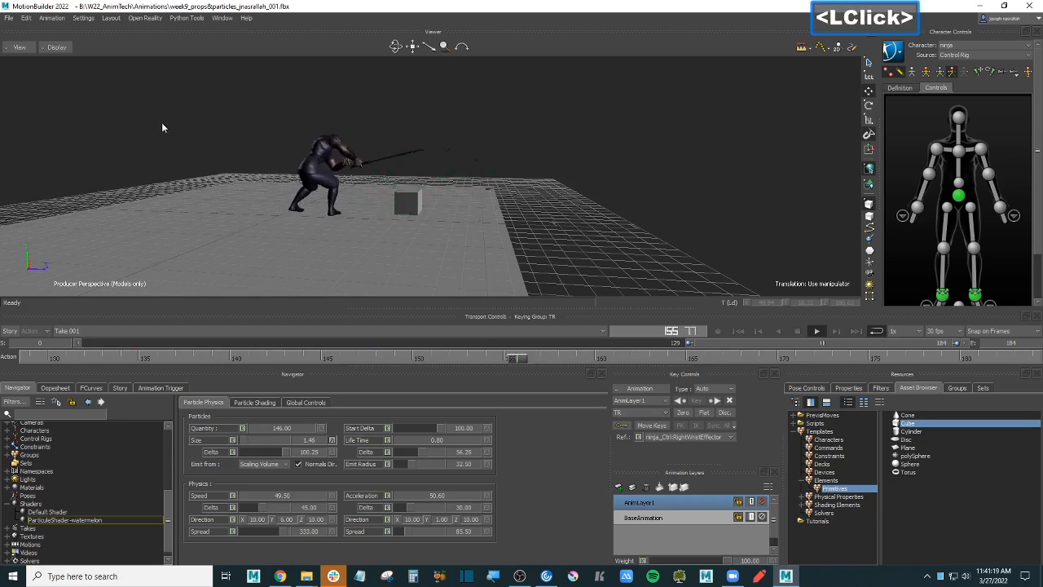
pyautogui.click(82, 100)
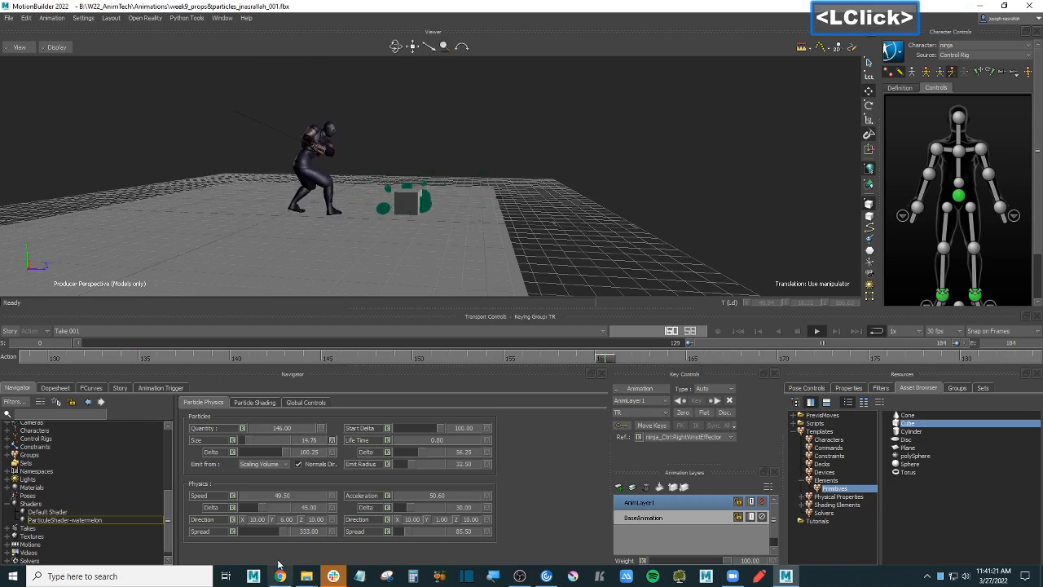
pyautogui.click(285, 577)
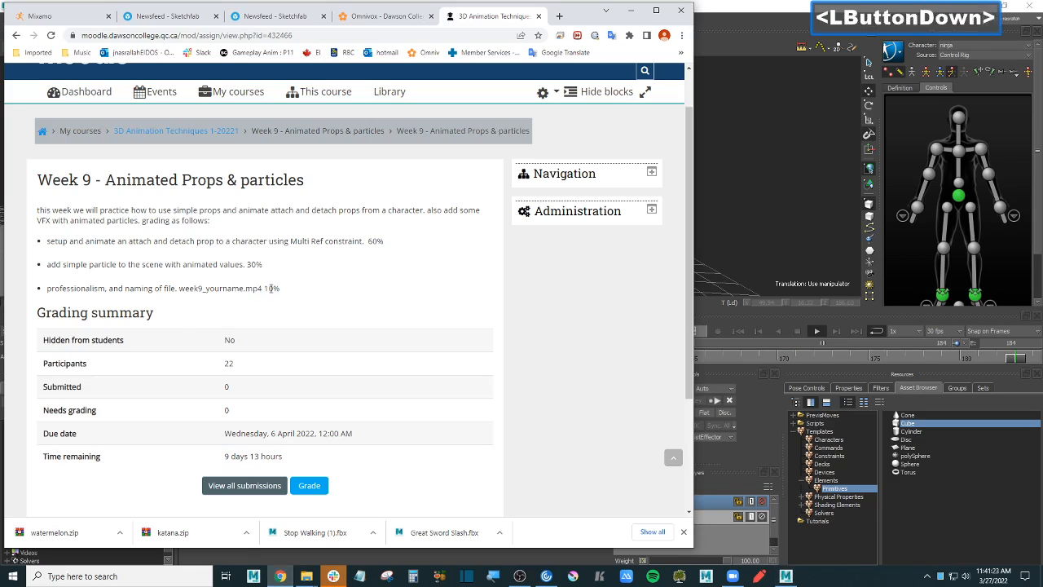
pyautogui.click(801, 153)
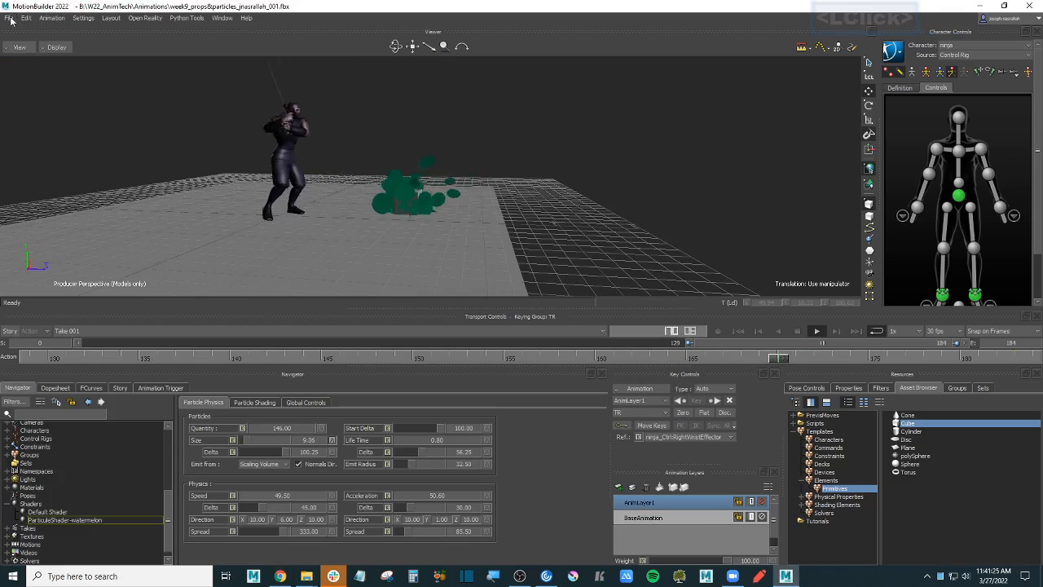
pyautogui.click(815, 333)
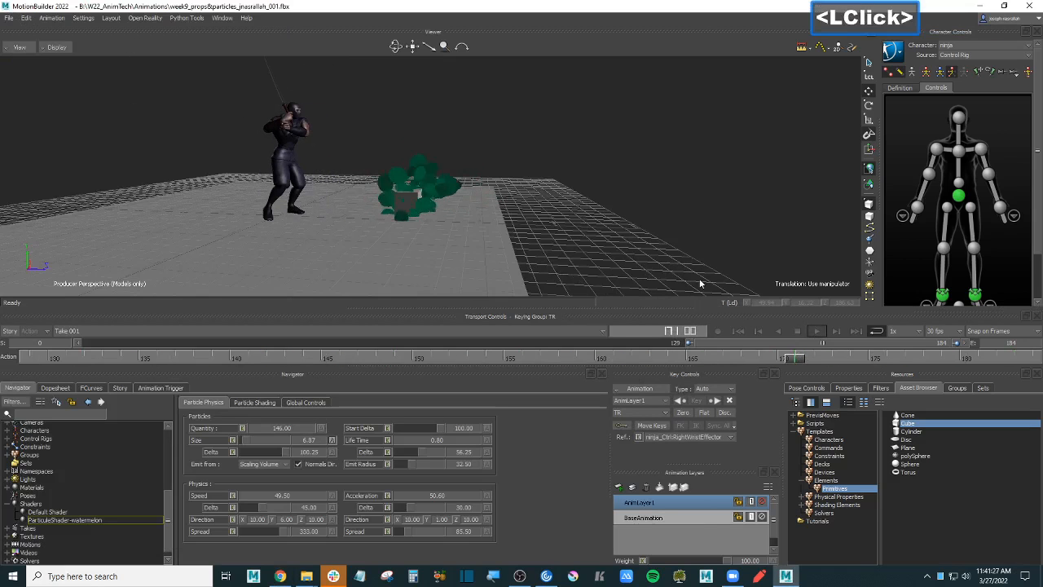
# - Bring up MotionBuilder's File menu
pyautogui.click(9, 18)
pyautogui.click(231, 96)
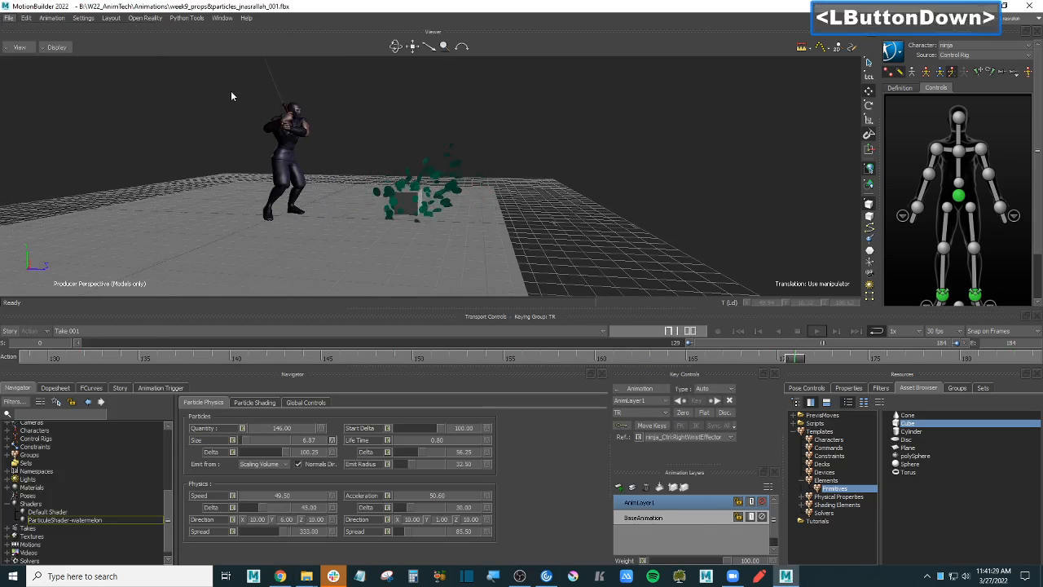
pyautogui.click(7, 18)
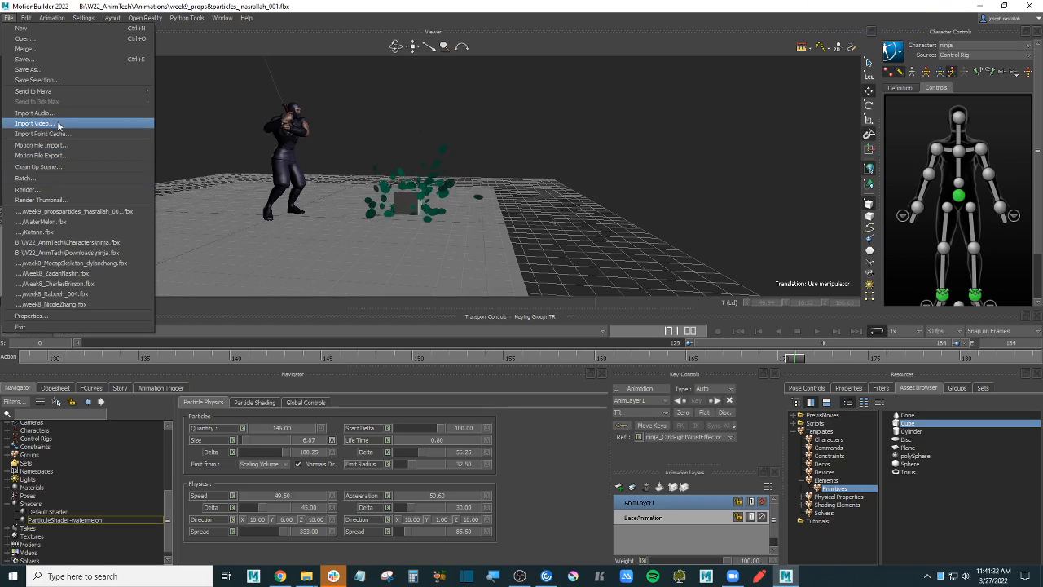
# - In File > Render, switch the output format from AVI to MP4 and browse for the save location
pyautogui.click(98, 190)
pyautogui.click(359, 294)
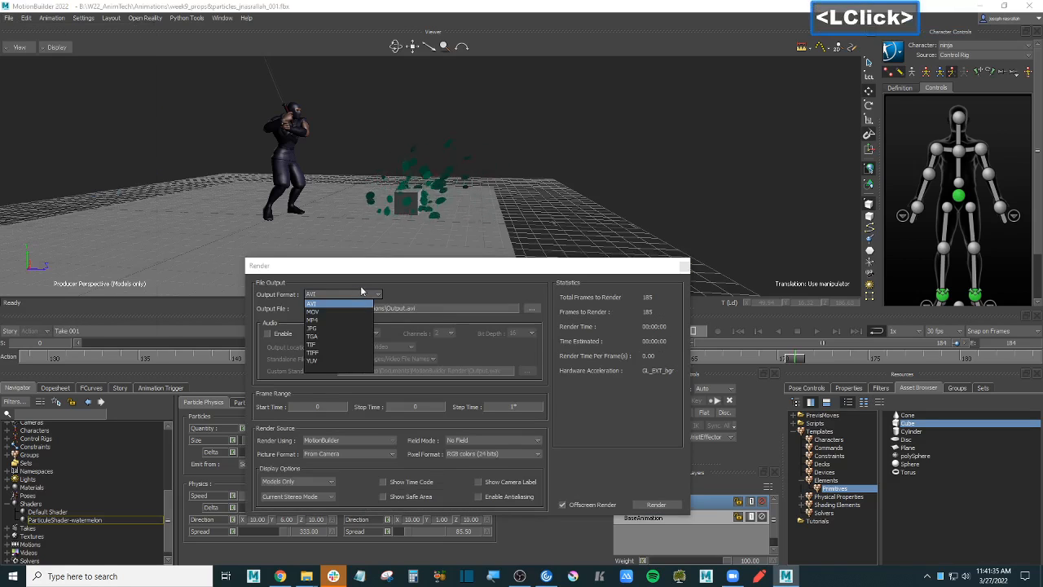
pyautogui.click(314, 319)
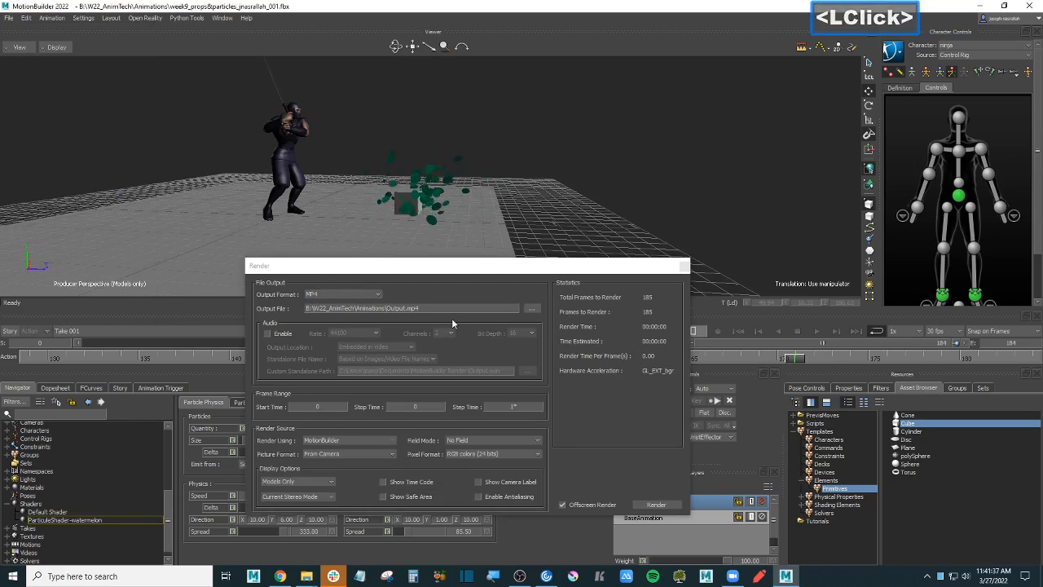
pyautogui.click(532, 309)
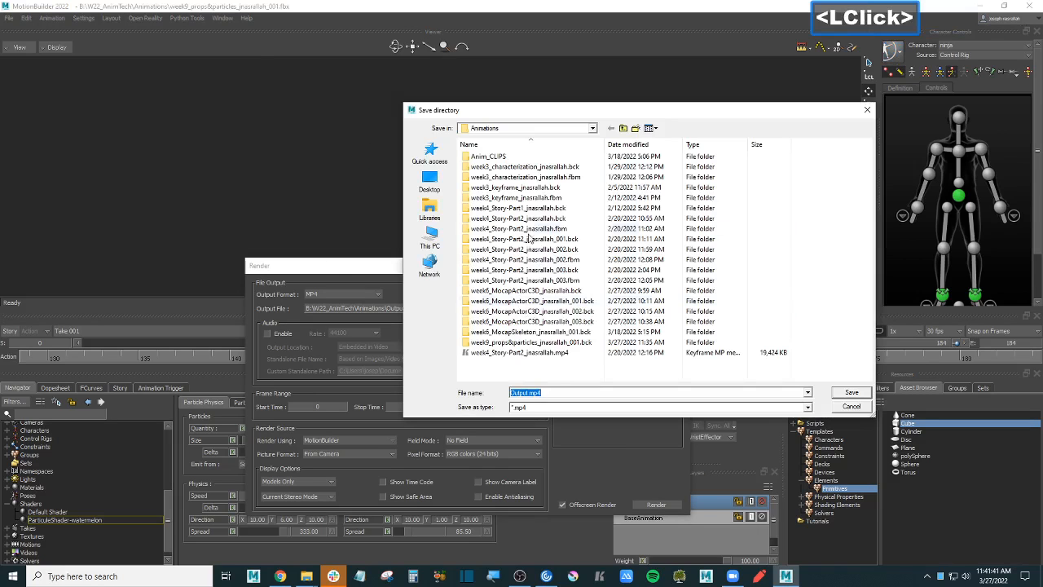
# - Save the render to B:\W22_AnimTech\Animations as week9_props_<student name>.mp4
pyautogui.press('BackSpace')
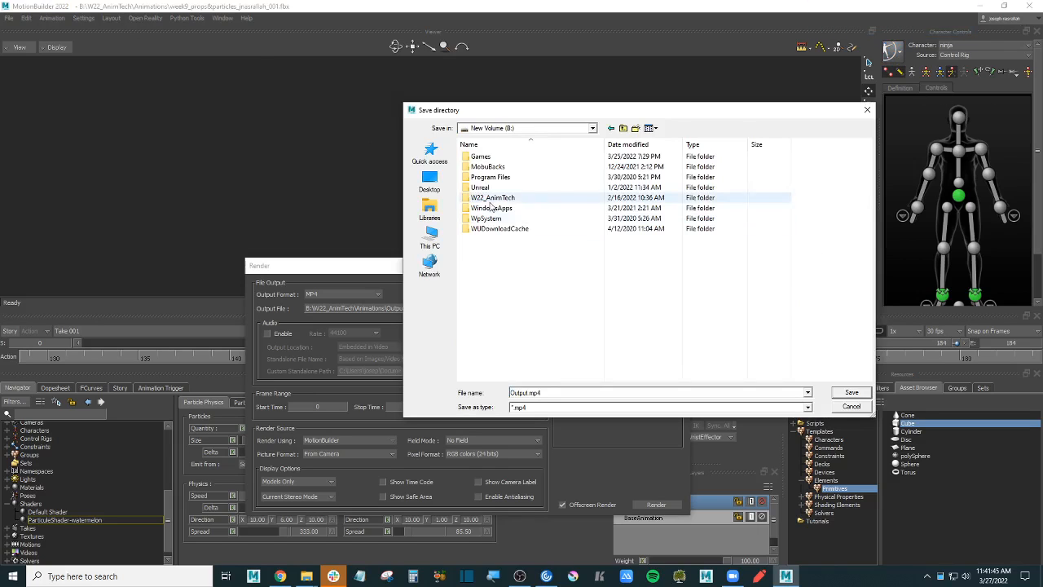
pyautogui.doubleClick(507, 199)
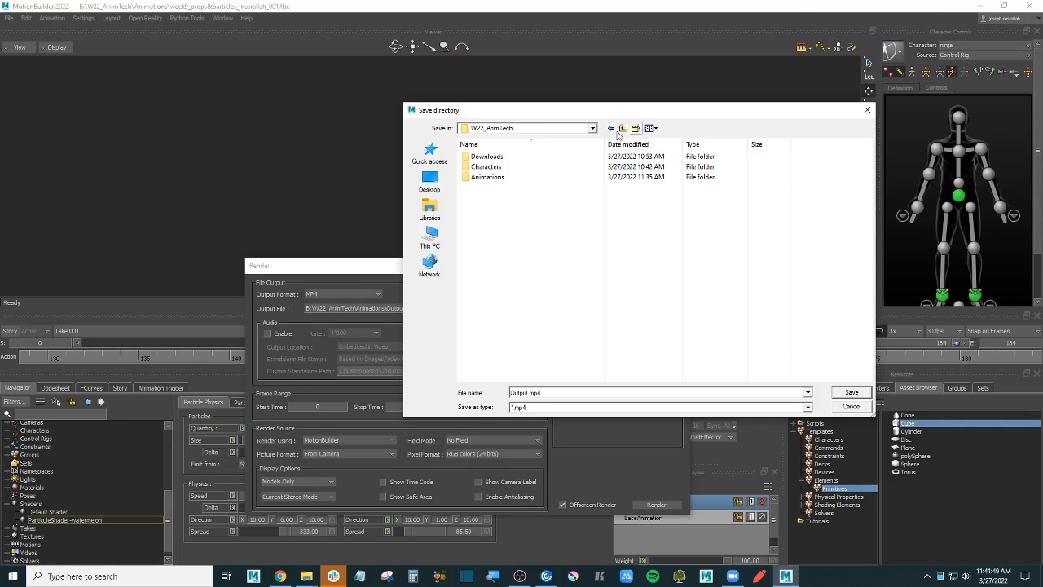
pyautogui.doubleClick(506, 177)
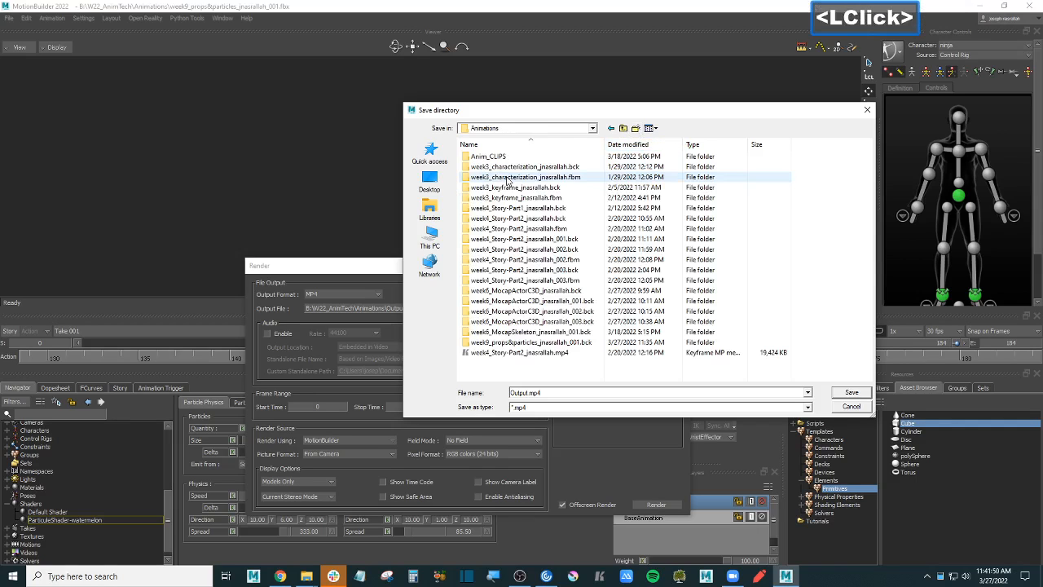
pyautogui.click(506, 353)
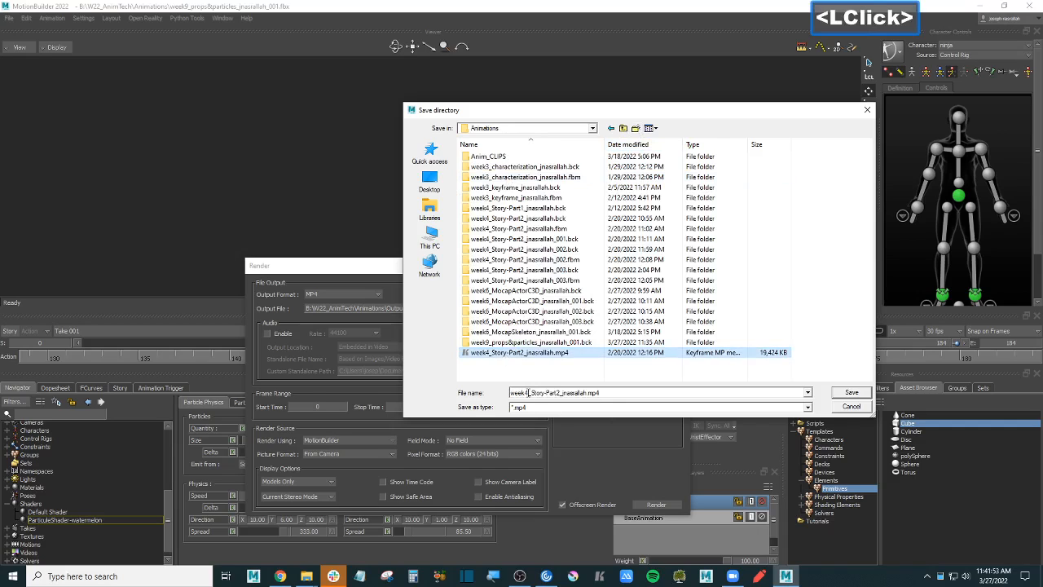
pyautogui.click(530, 393)
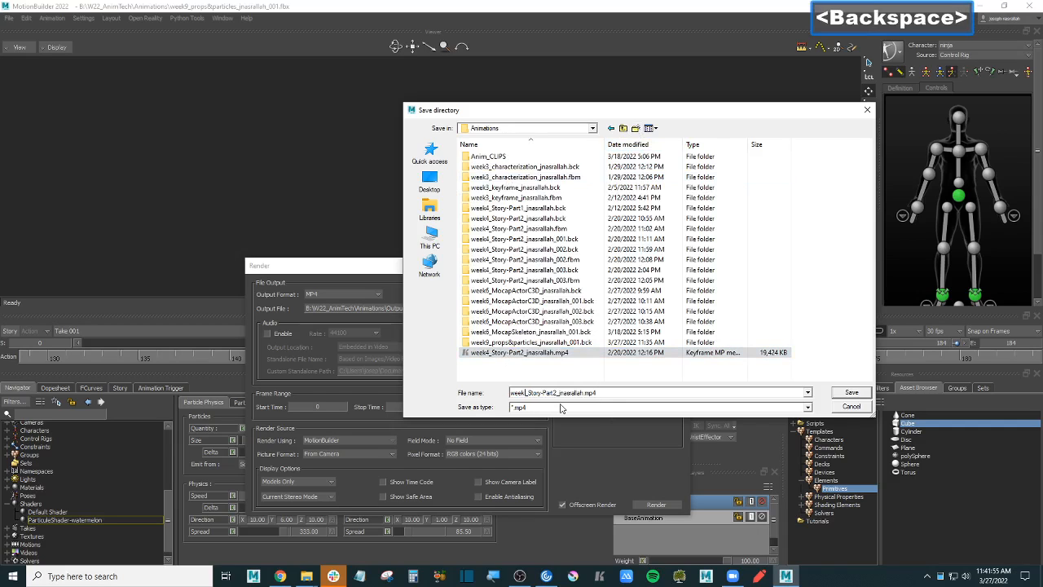
pyautogui.write('9')
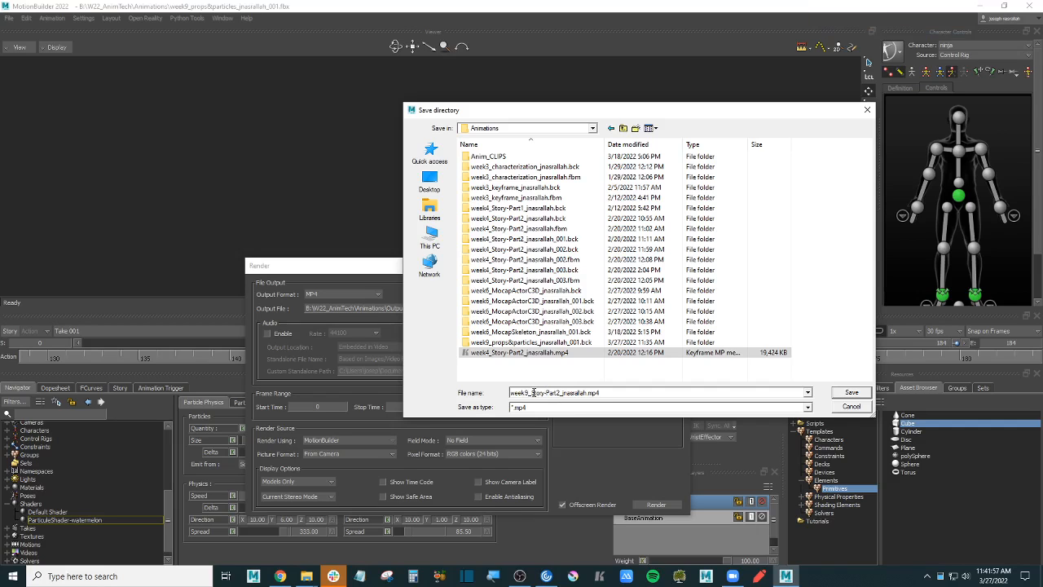
pyautogui.moveTo(533, 393); pyautogui.dragTo(553, 393)
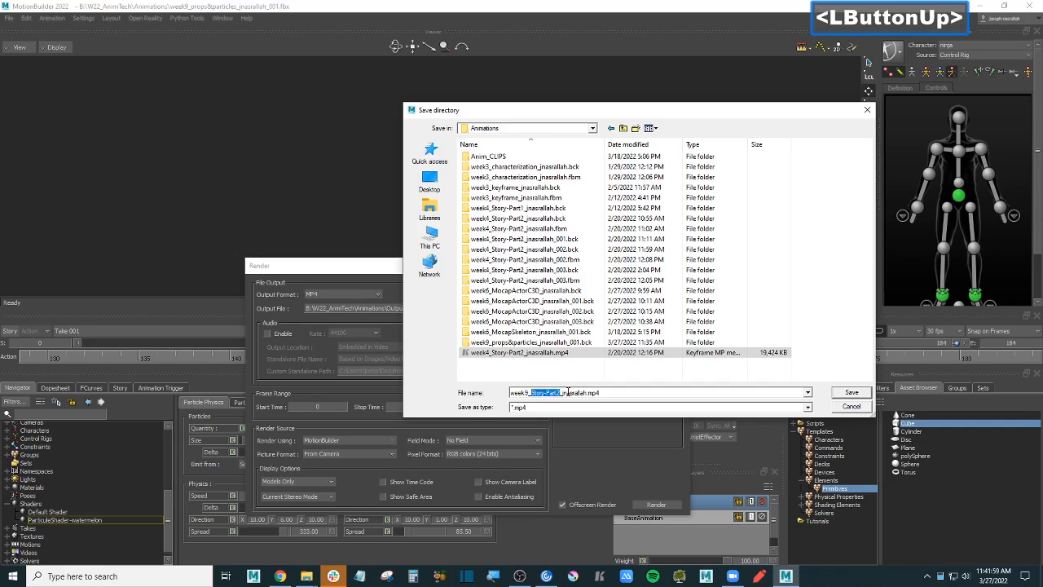
pyautogui.write('props')
pyautogui.press('Return')
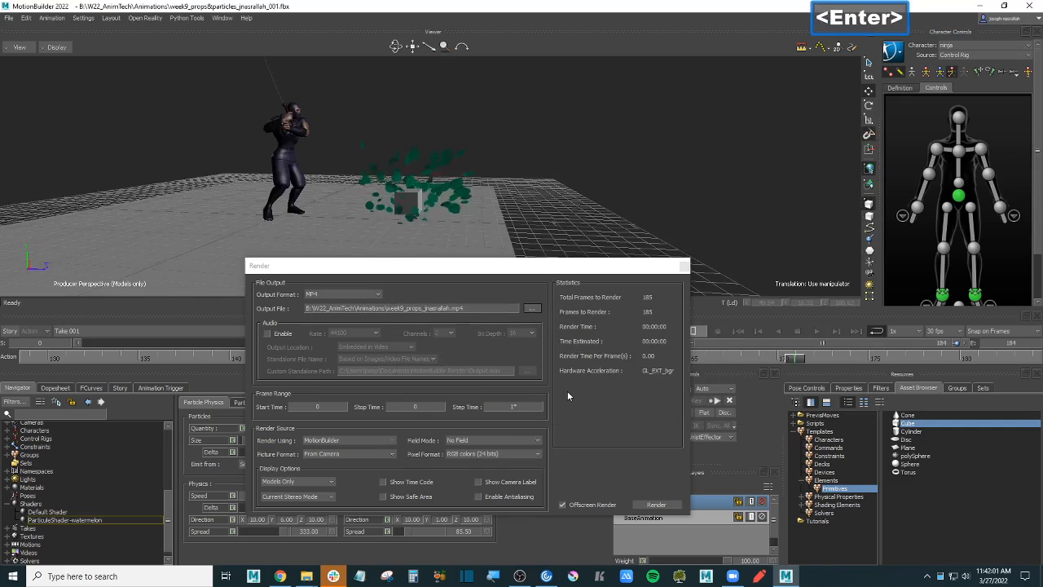
# - Set the render Stop Time to 184, keep Picture Format on From Camera, and start rendering
pyautogui.doubleClick(419, 407)
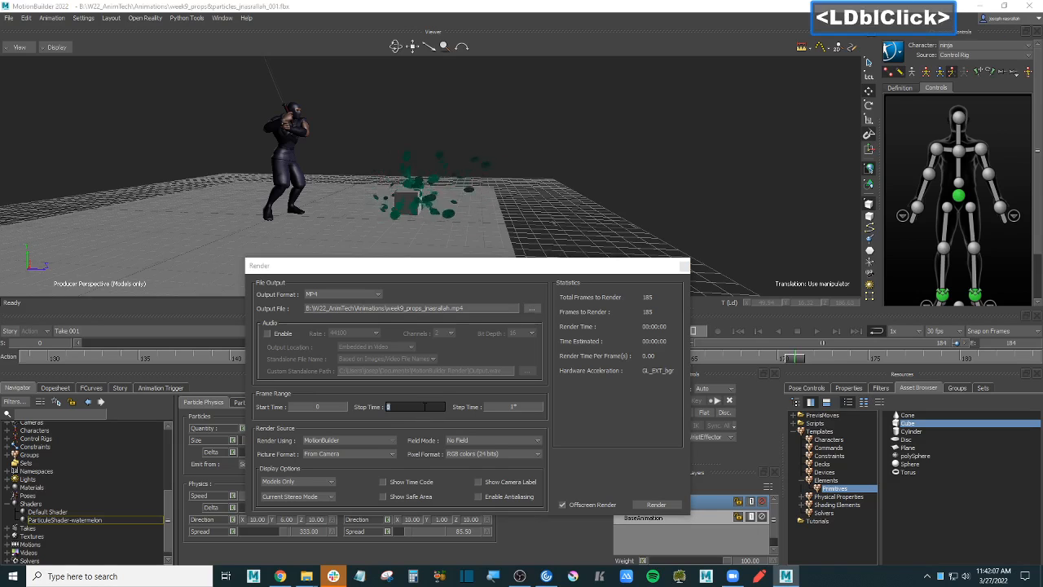
pyautogui.click(360, 454)
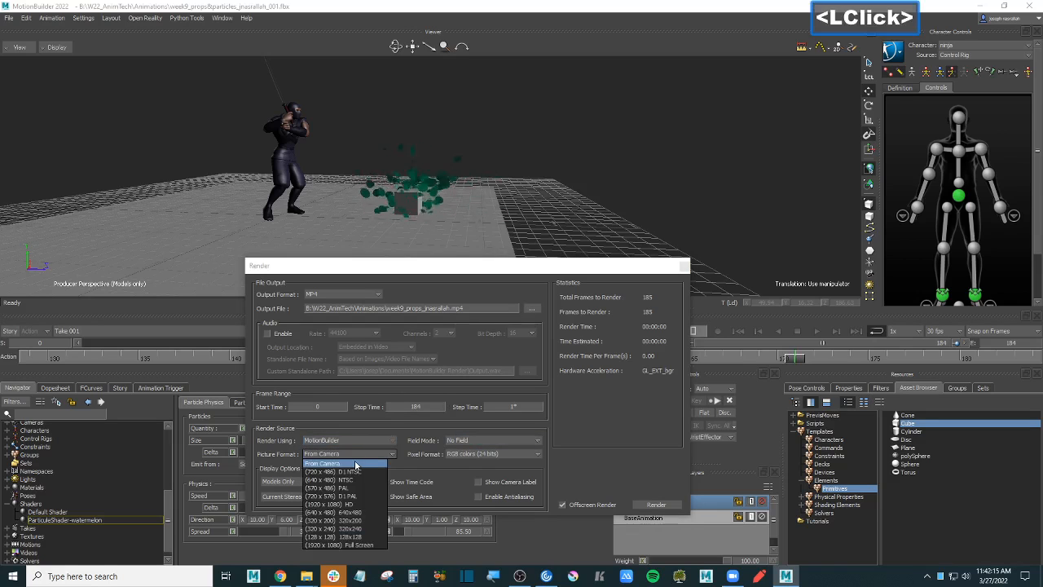
pyautogui.click(355, 464)
pyautogui.click(350, 454)
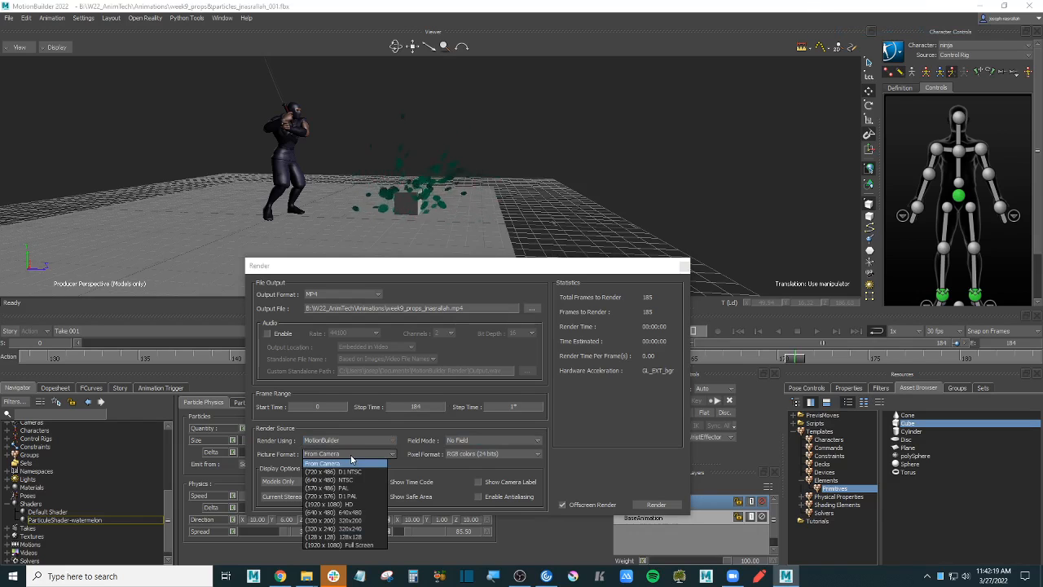
pyautogui.click(351, 454)
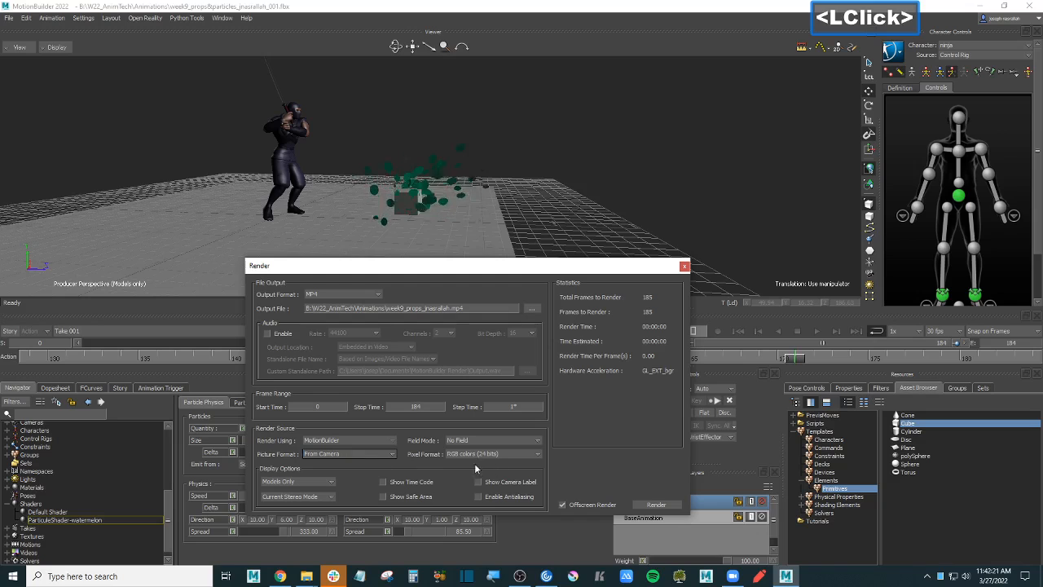
pyautogui.click(656, 503)
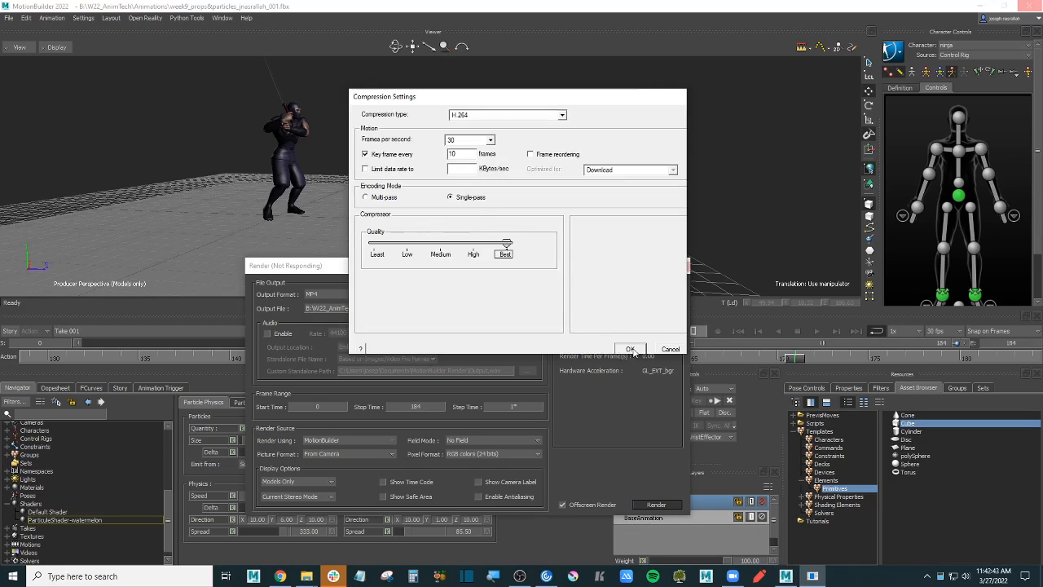
# - Render with compression quality High, then bring up the watermelon 'source' Explorer window
pyautogui.moveTo(506, 245); pyautogui.dragTo(474, 245)
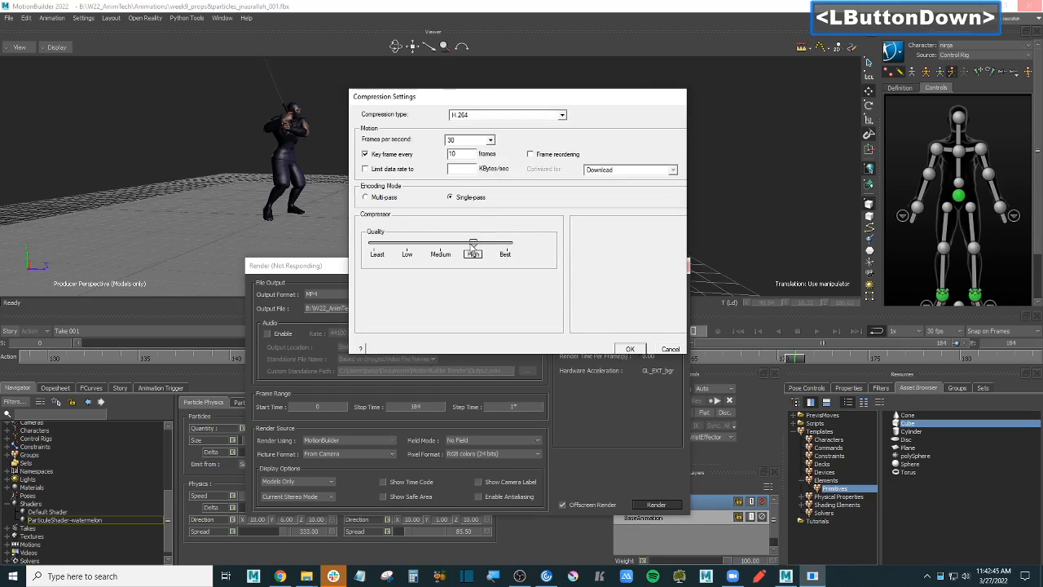
pyautogui.click(631, 348)
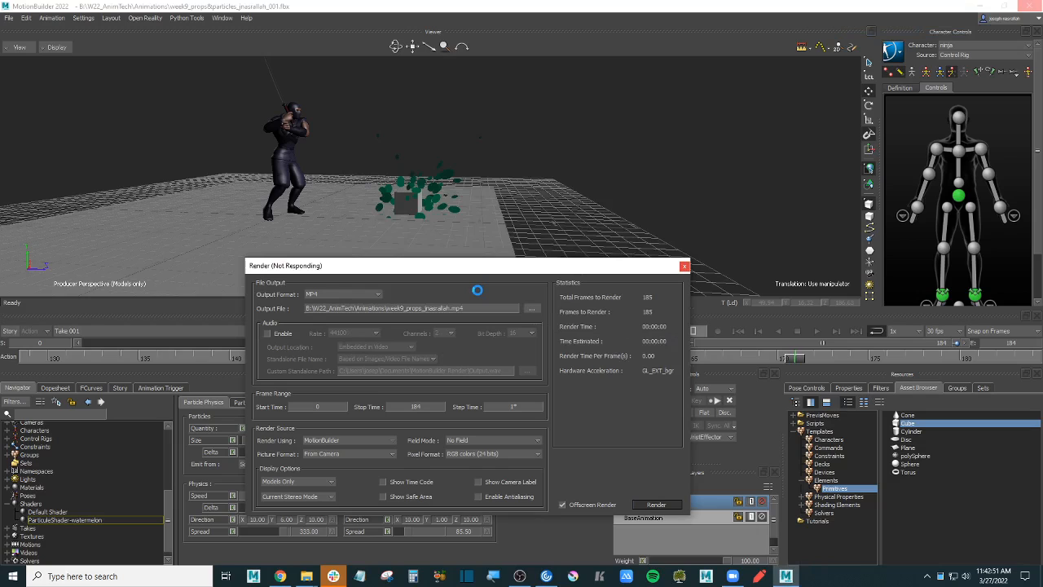
pyautogui.click(306, 575)
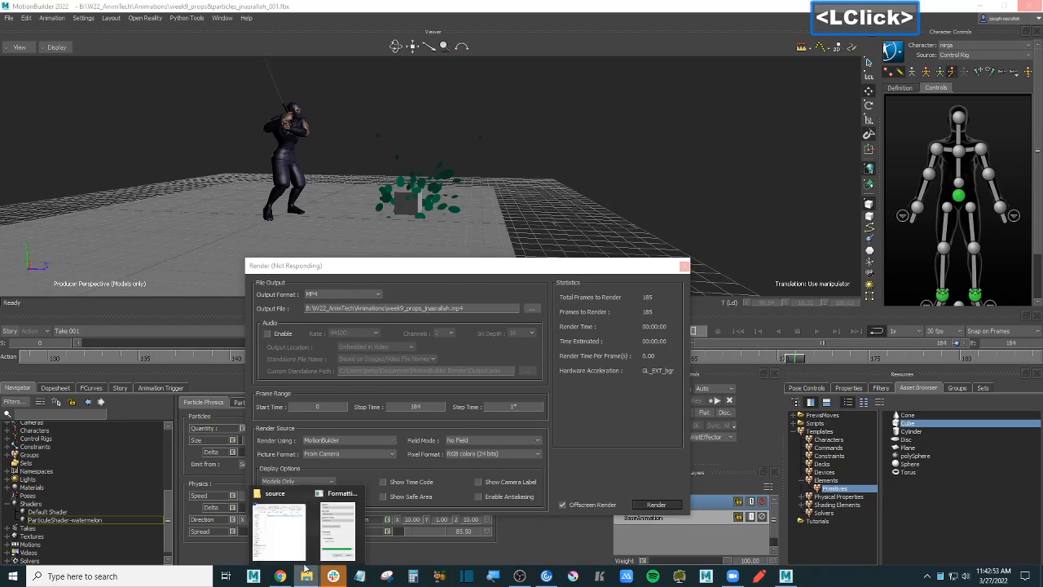
pyautogui.click(279, 529)
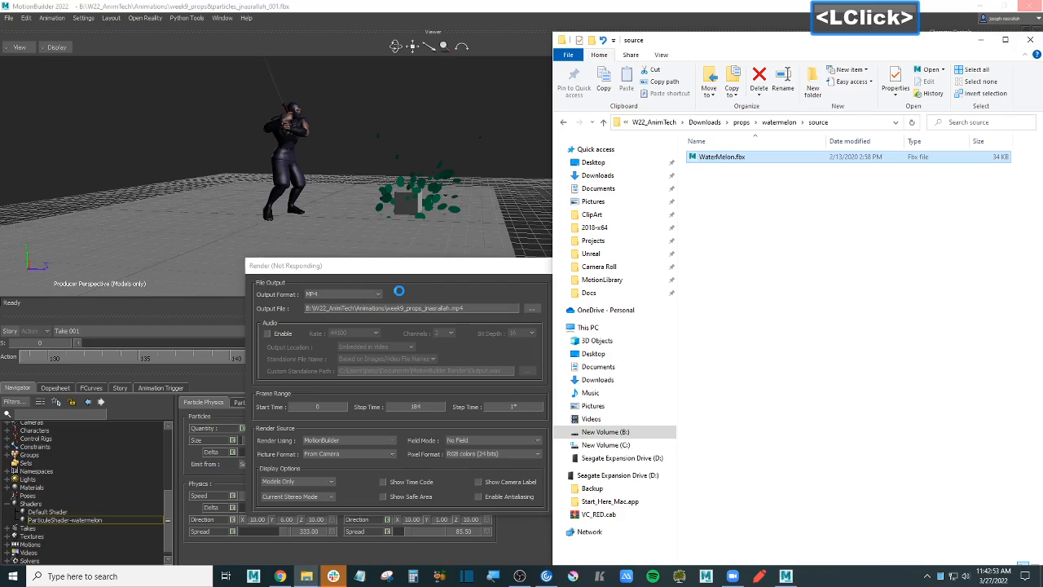
pyautogui.click(708, 123)
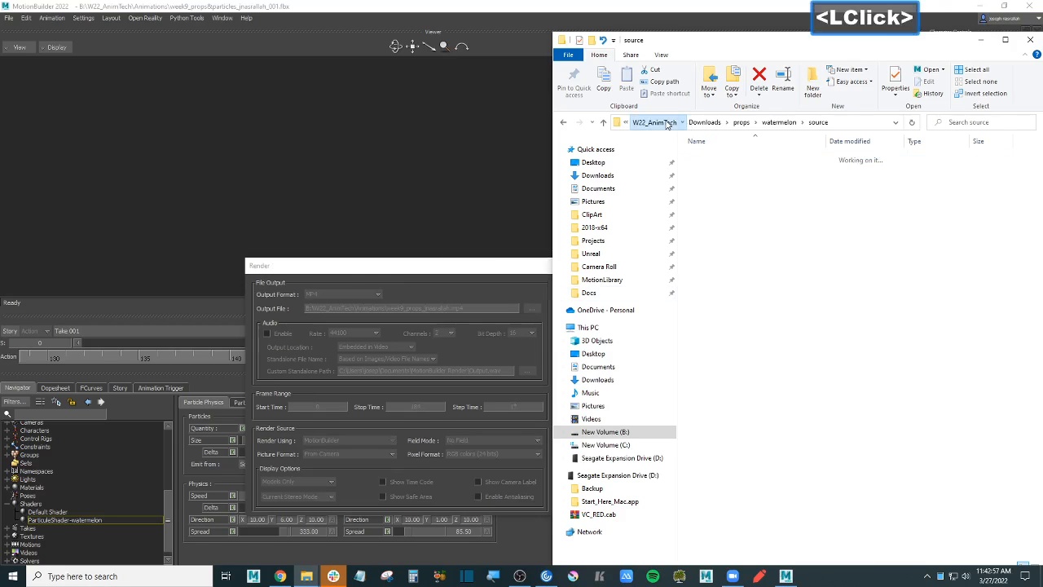
pyautogui.click(667, 124)
pyautogui.doubleClick(731, 158)
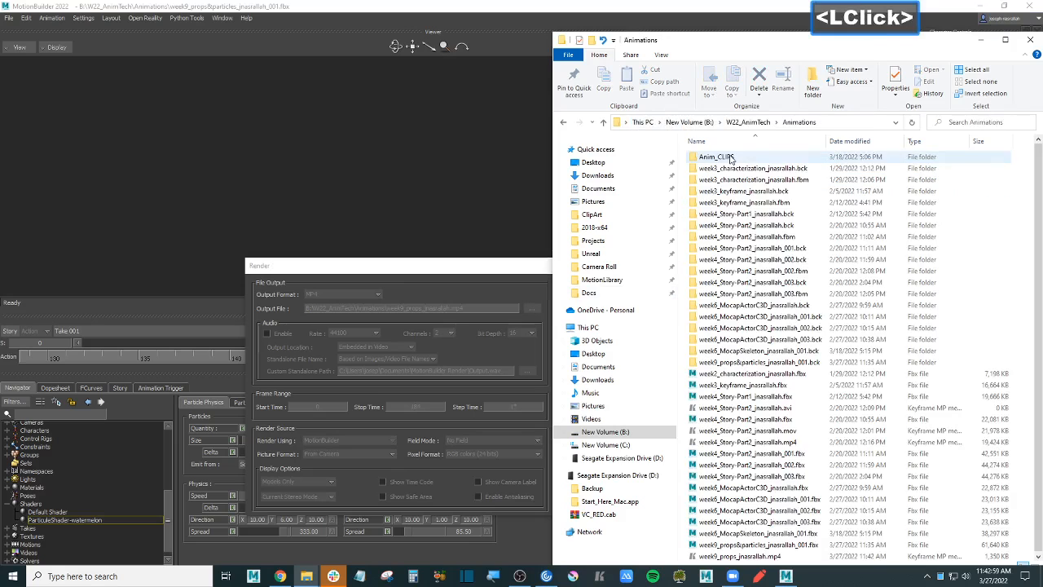
pyautogui.click(880, 142)
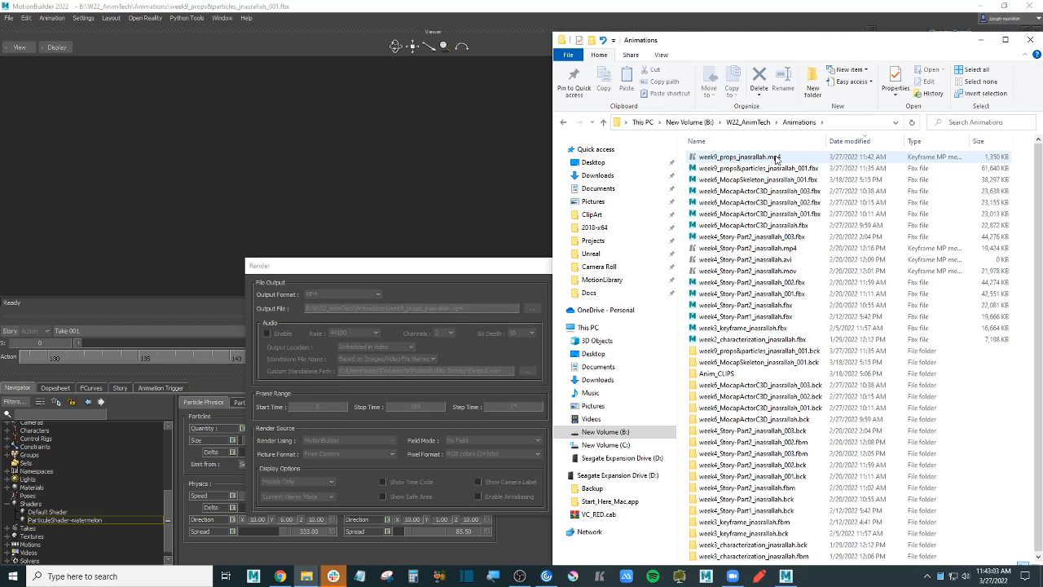
pyautogui.doubleClick(775, 158)
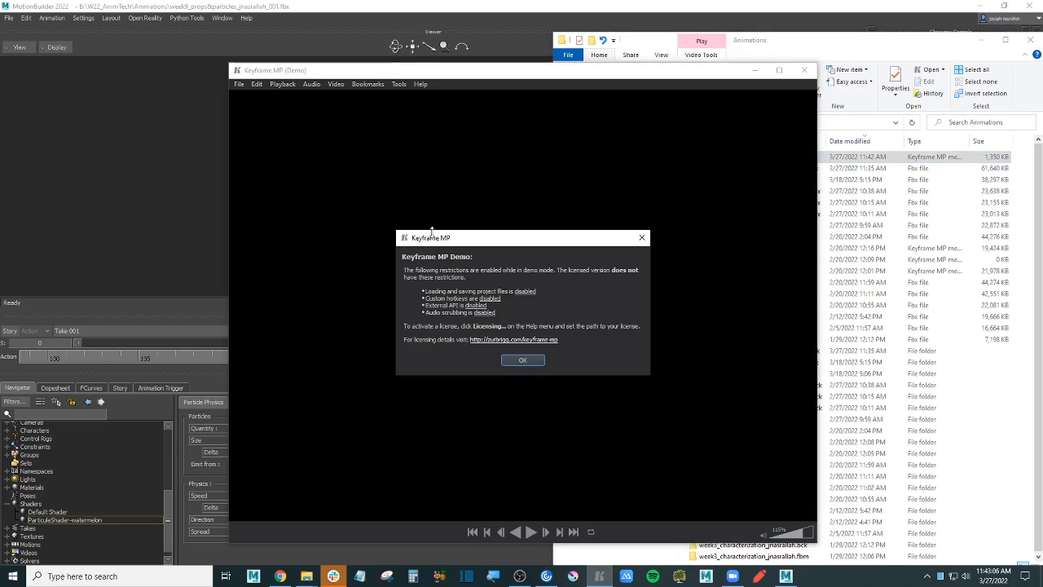
# - Play the rendered ninja clip in Keyframe MP from near the start, pause it, then minimize the player
pyautogui.click(523, 360)
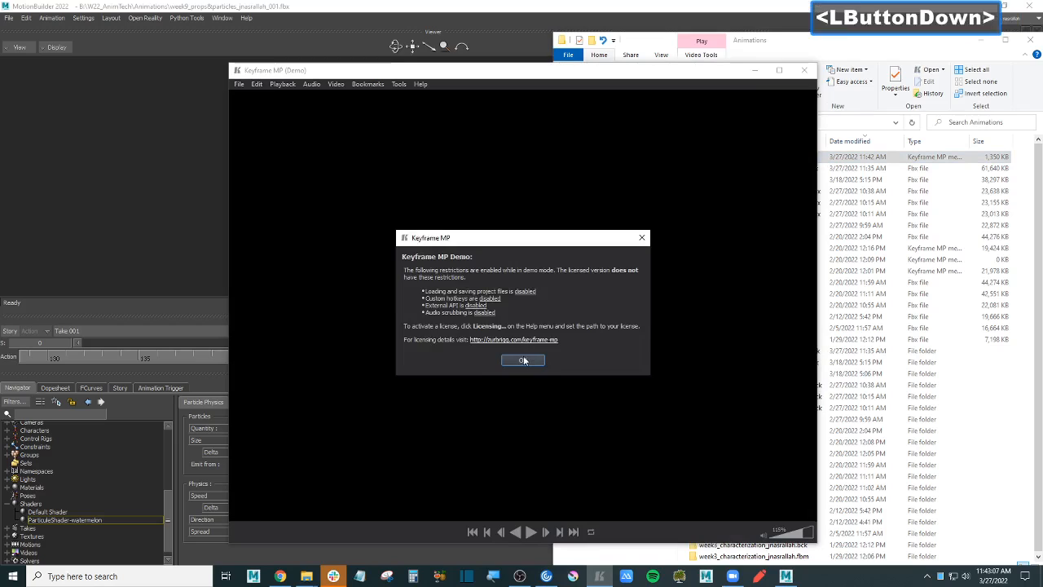
pyautogui.click(528, 533)
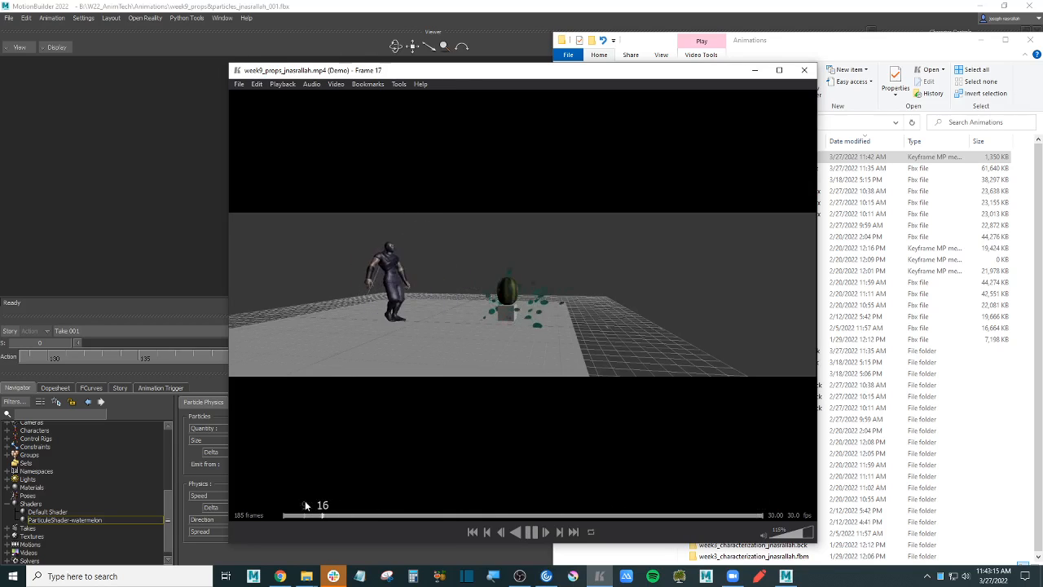
pyautogui.click(282, 513)
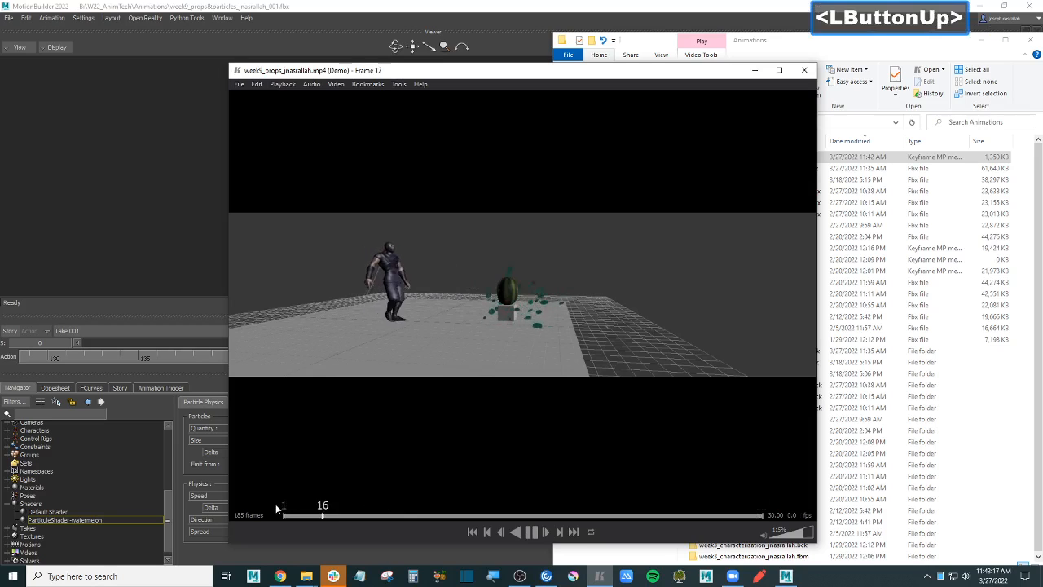
pyautogui.click(530, 532)
pyautogui.click(755, 70)
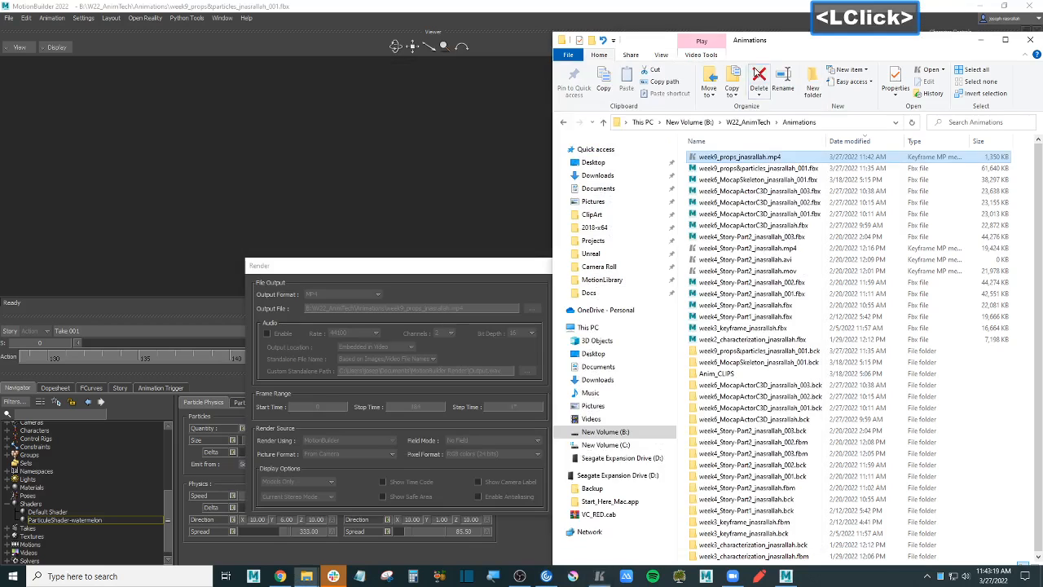
pyautogui.click(379, 6)
# - Close the render dialogs and select ParticleShader-watermelon's Size property over the full 0–184 range
pyautogui.click(570, 321)
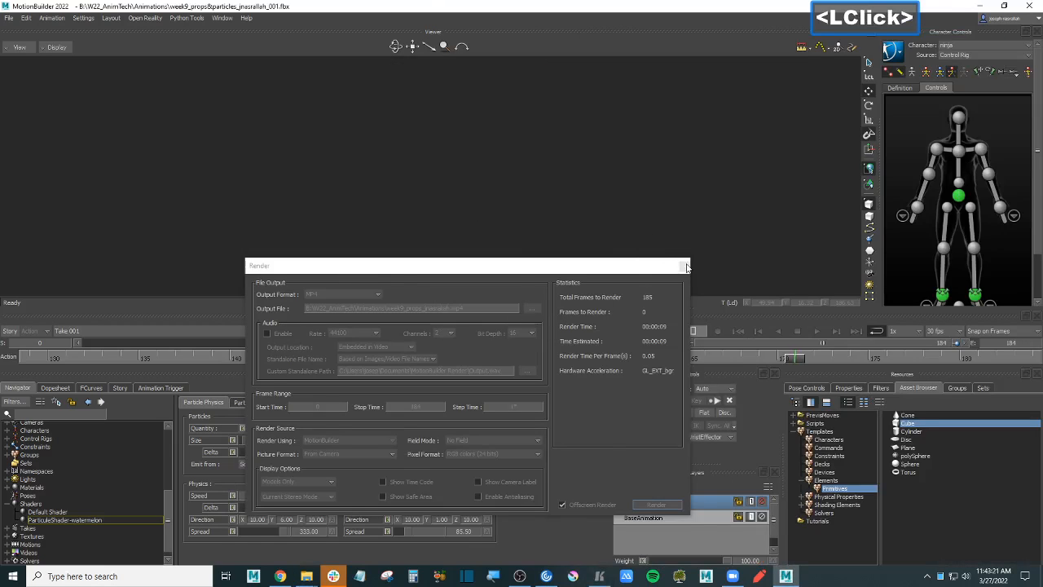
pyautogui.click(683, 265)
pyautogui.scroll(2, 488, 212)
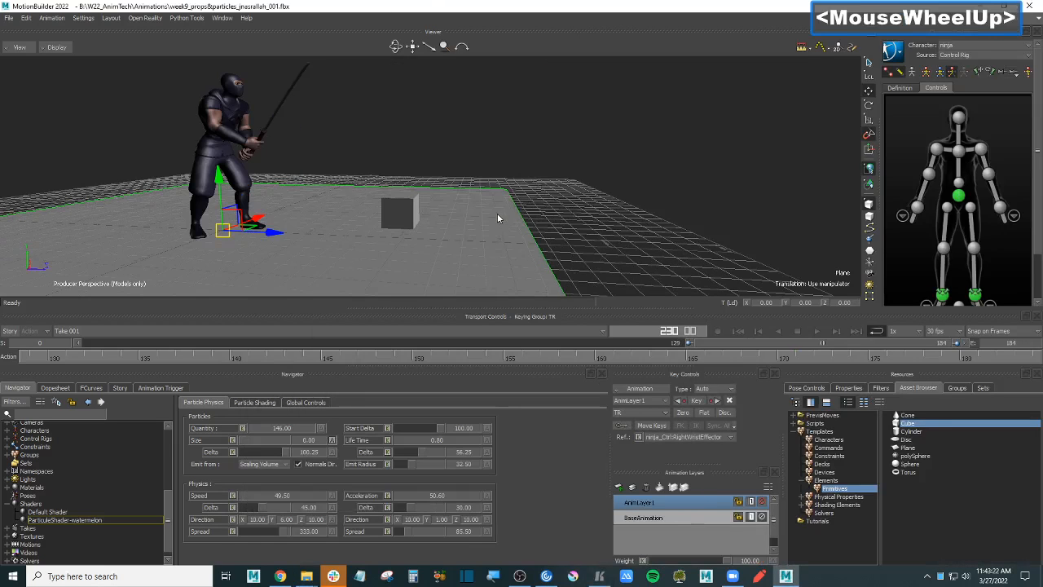
pyautogui.keyDown('shift'); pyautogui.doubleClick(620, 188); pyautogui.keyUp('shift')
pyautogui.click(94, 521)
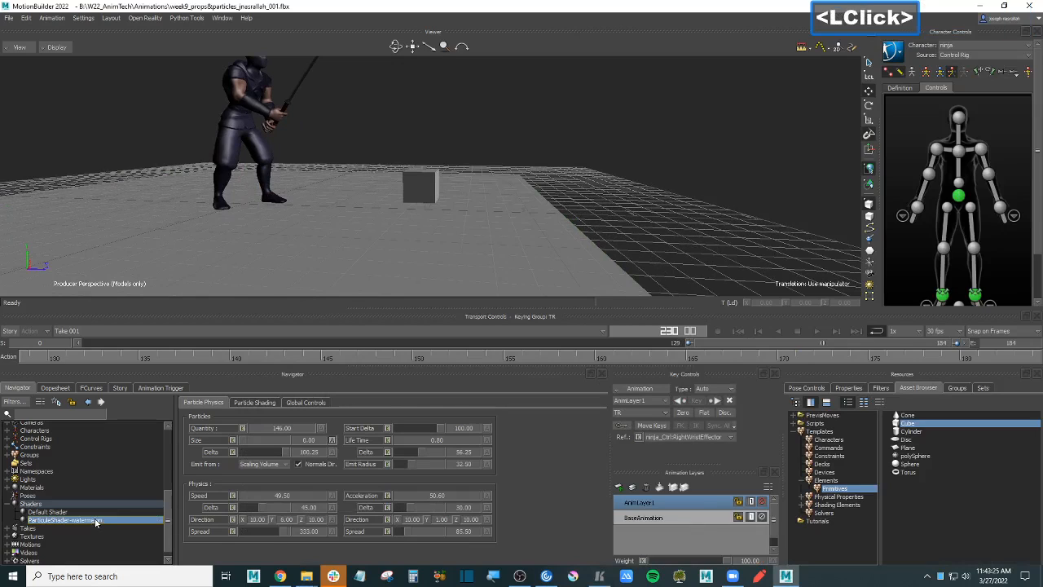
pyautogui.click(796, 326)
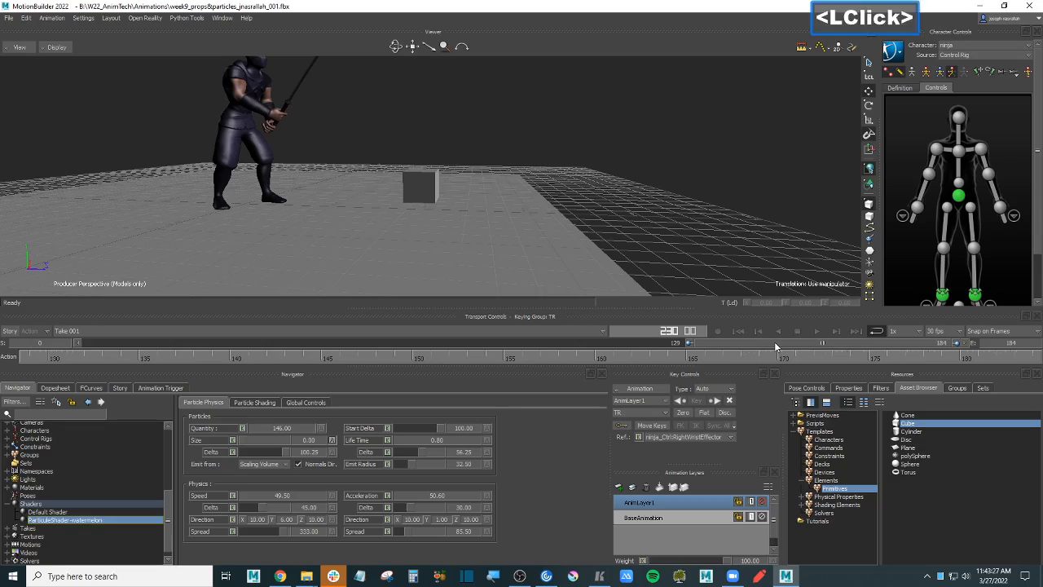
pyautogui.click(217, 441)
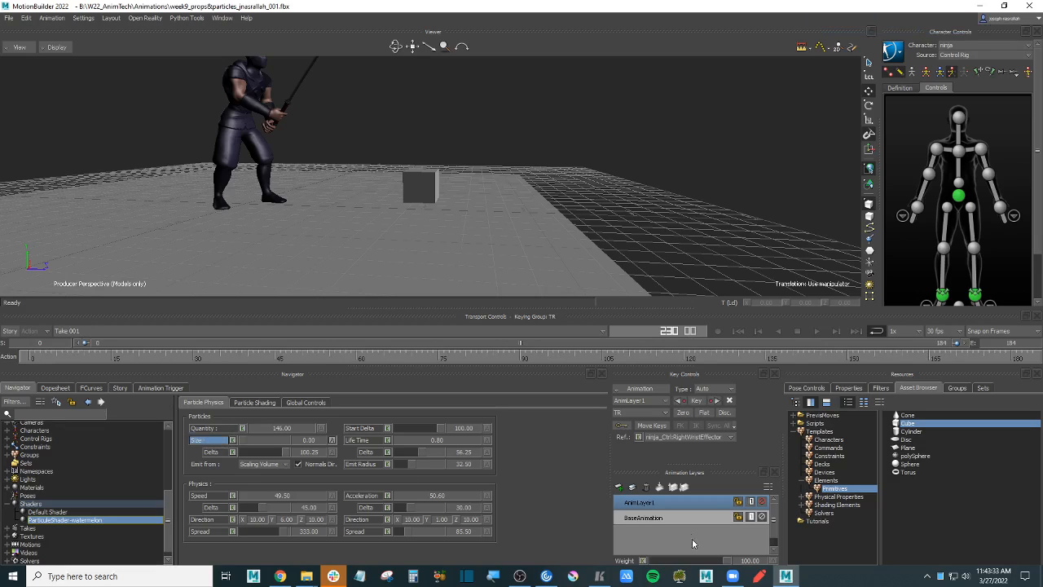
# - Make BaseAnimation the active layer and scrub the particles from frame 154 back to 90
pyautogui.click(668, 518)
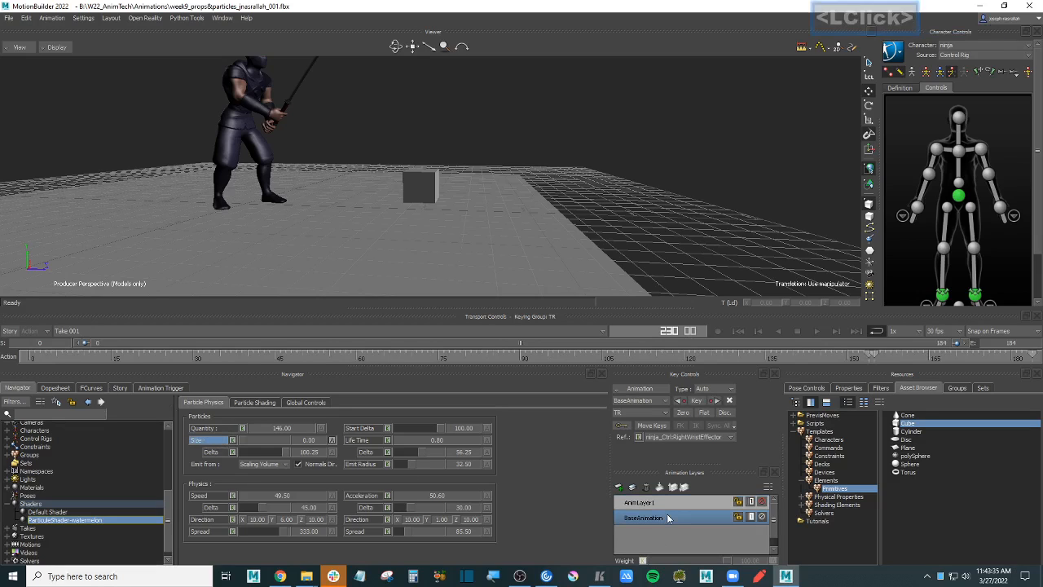
pyautogui.click(966, 355)
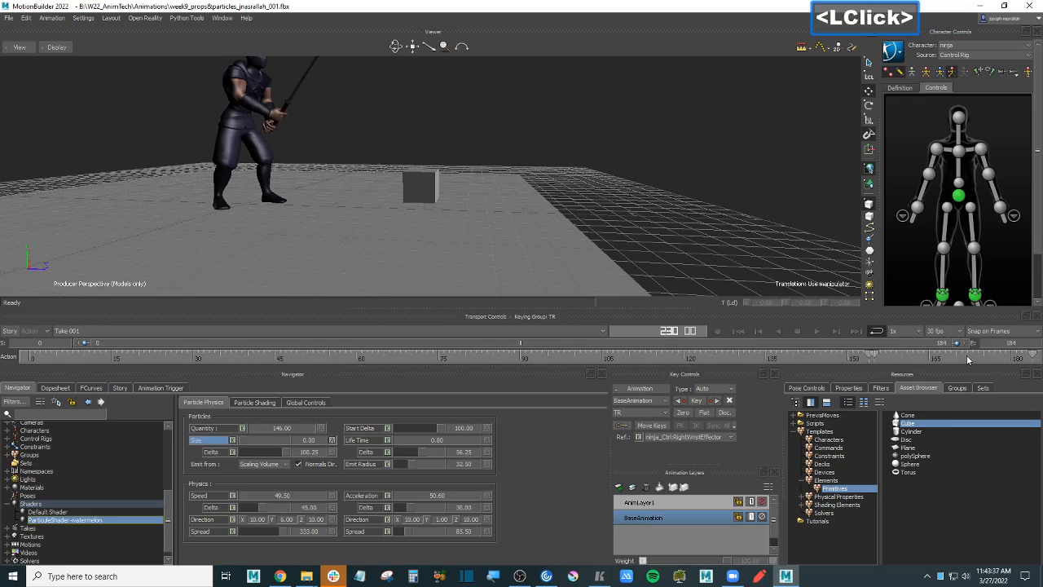
pyautogui.press('Left')
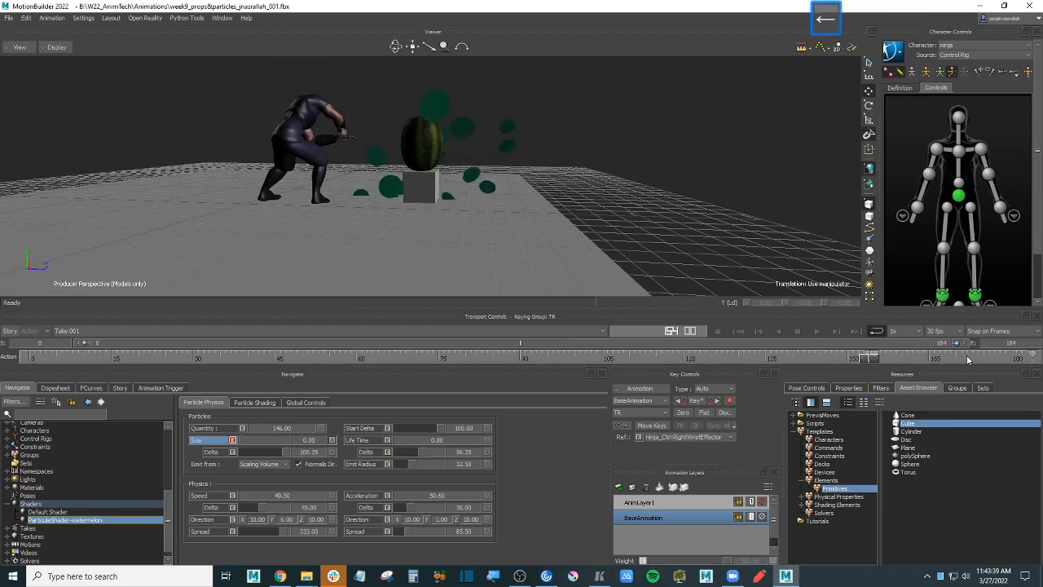
pyautogui.press('Left')
pyautogui.moveTo(890, 361); pyautogui.dragTo(32, 359)
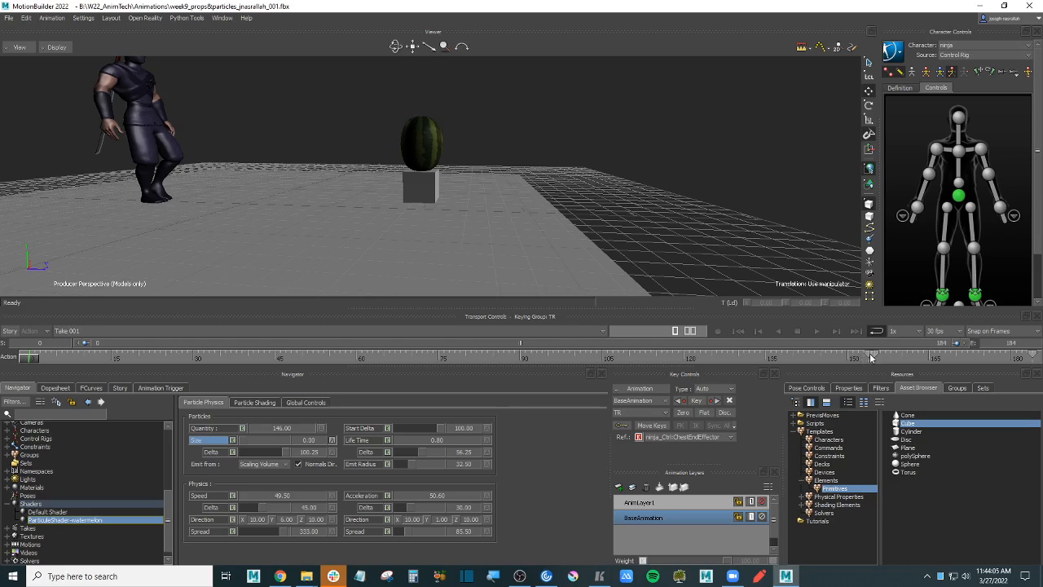
# - Open the Render settings and set Step Time to 1
pyautogui.click(9, 17)
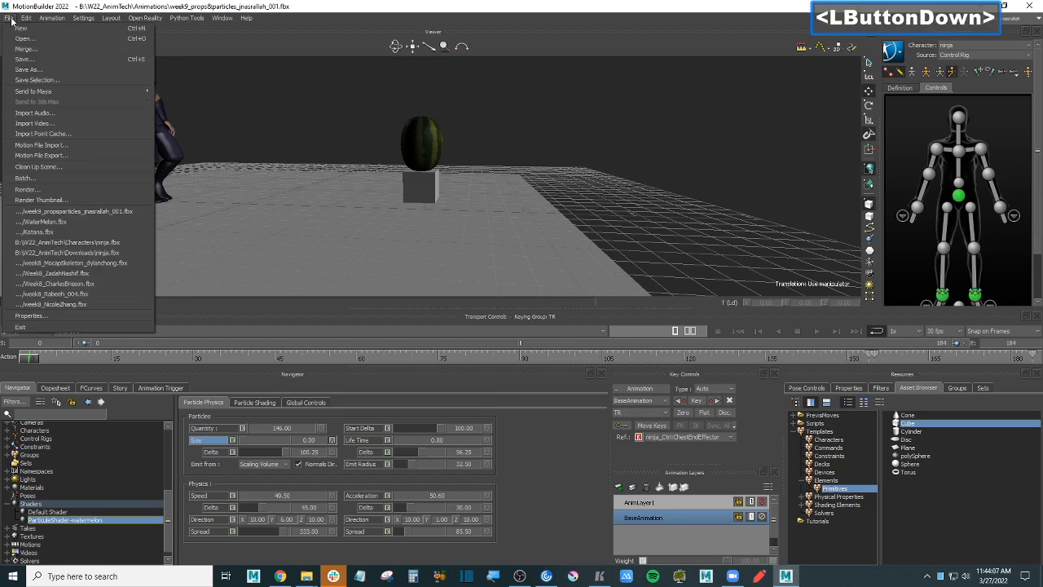
pyautogui.click(95, 188)
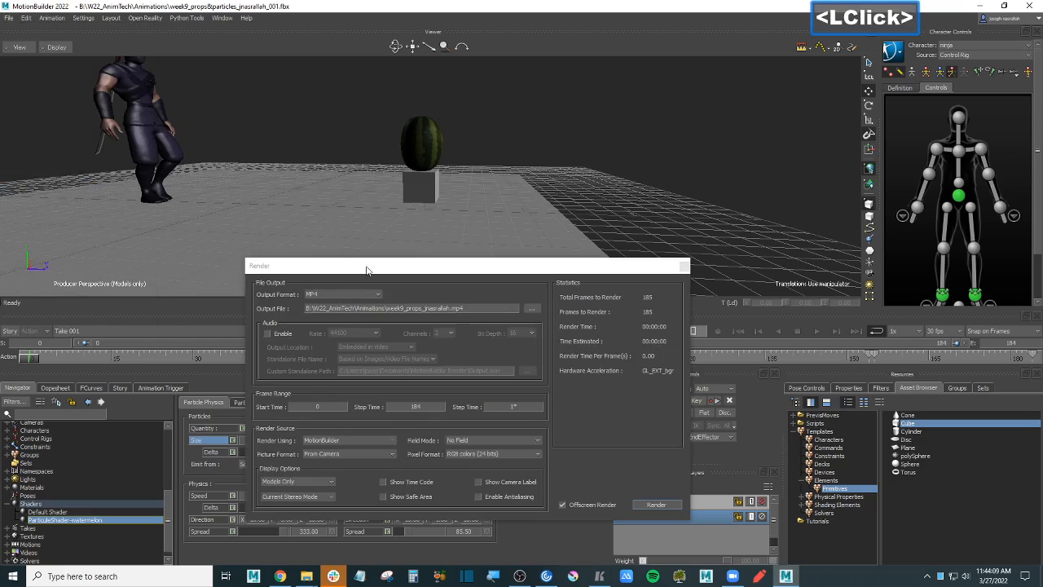
pyautogui.doubleClick(526, 406)
pyautogui.write('1')
pyautogui.press('Return')
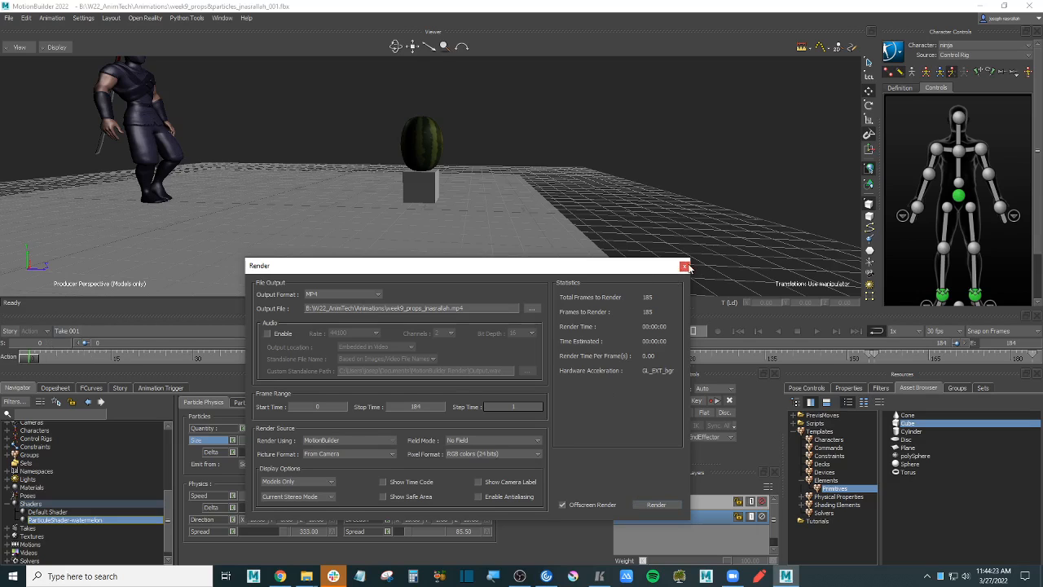
# - Dock the Render panel above the viewer and zoom the timeline to 130–185, then back to 0–184
pyautogui.moveTo(481, 267); pyautogui.dragTo(639, 36)
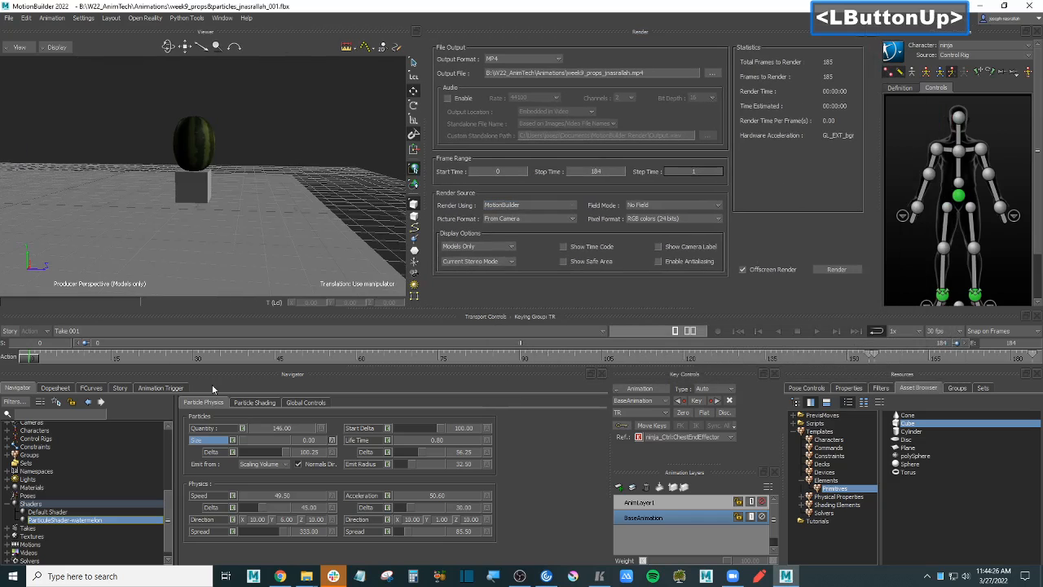
pyautogui.doubleClick(342, 340)
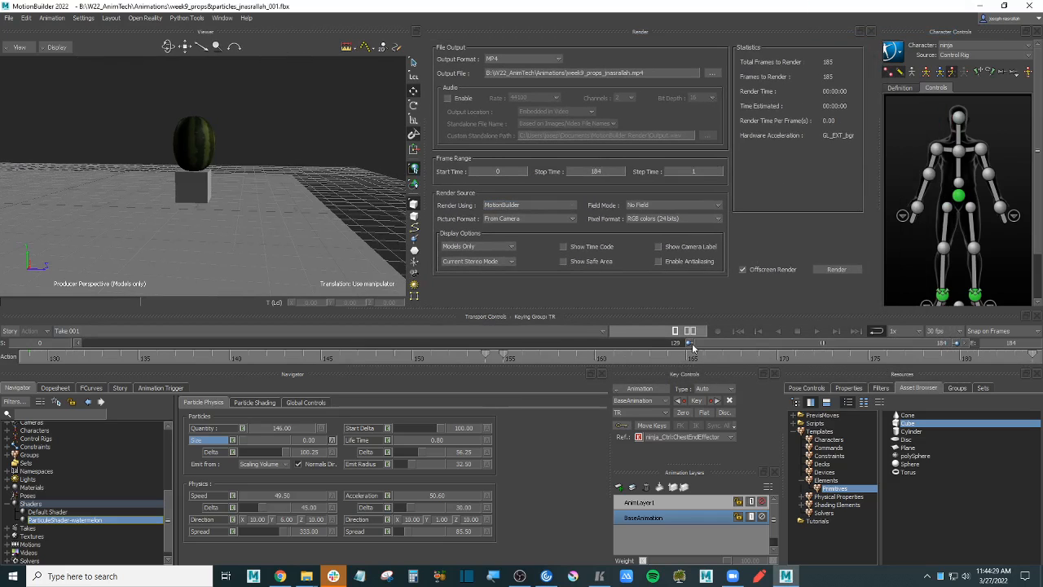
pyautogui.doubleClick(724, 342)
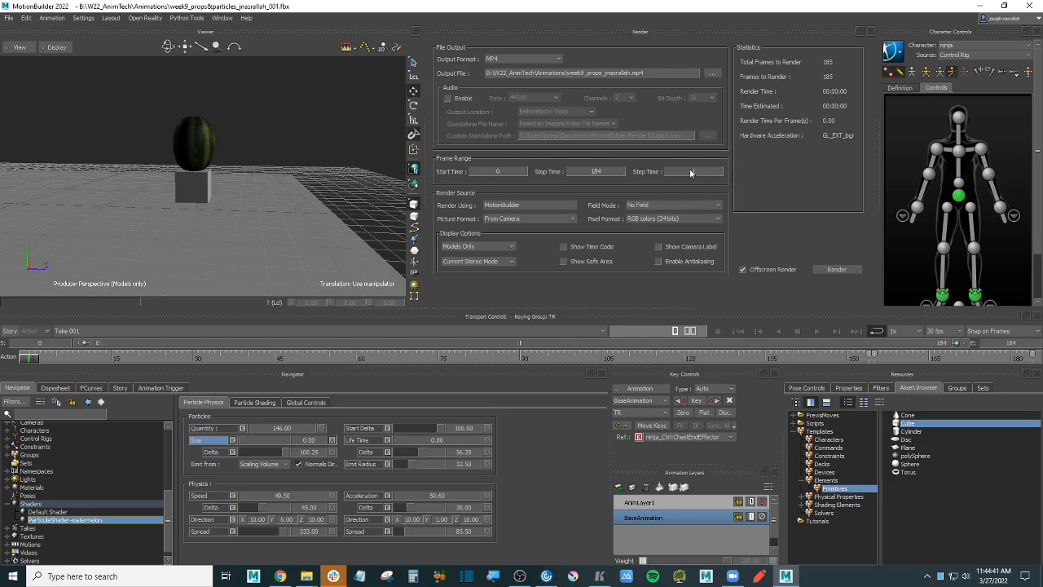
# - Render the video, overwriting week9_props_jnasrallah.mp4 and accepting the compression settings
pyautogui.click(840, 269)
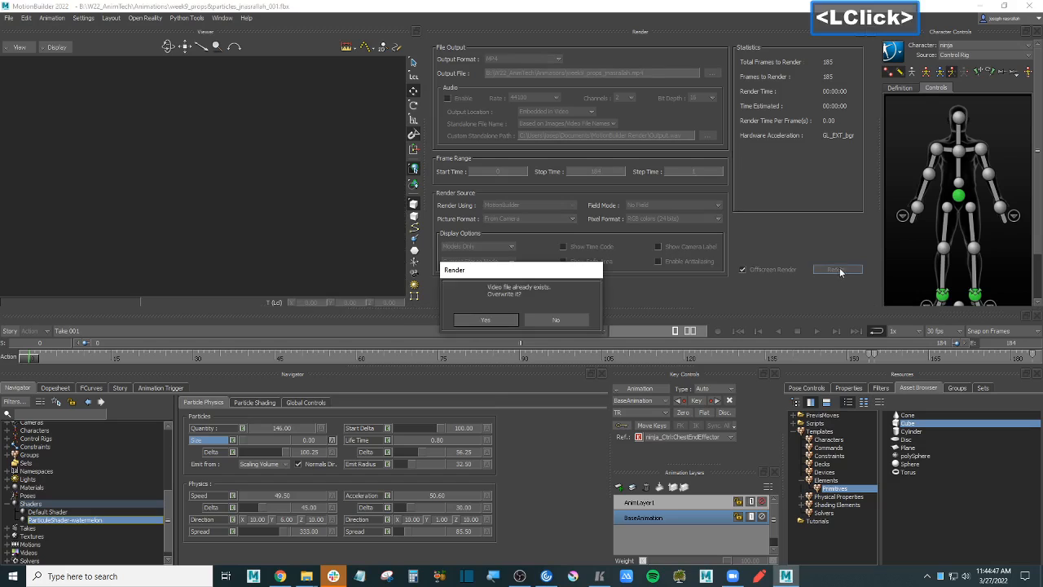
pyautogui.click(485, 320)
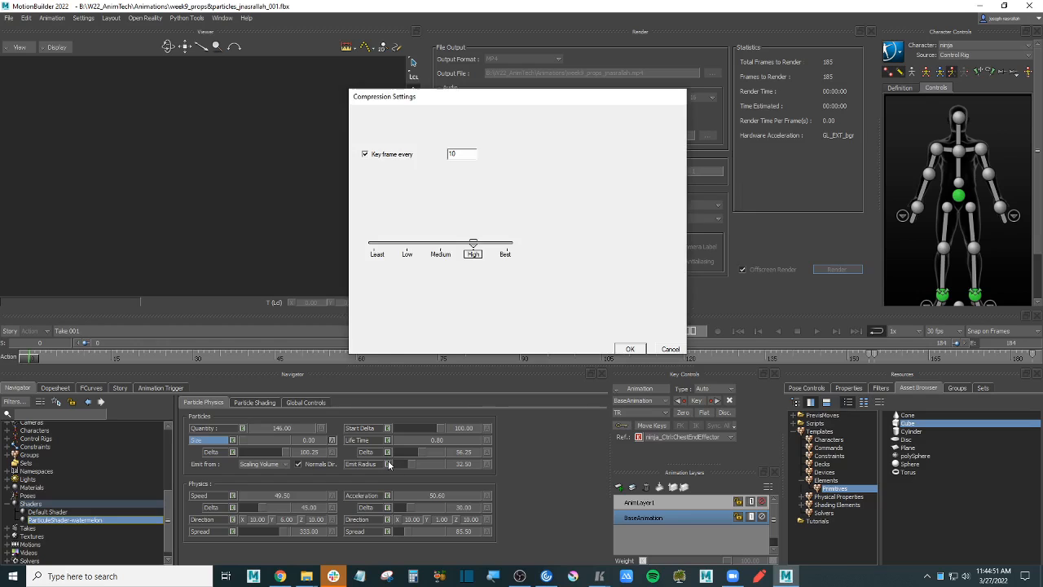
pyautogui.click(630, 348)
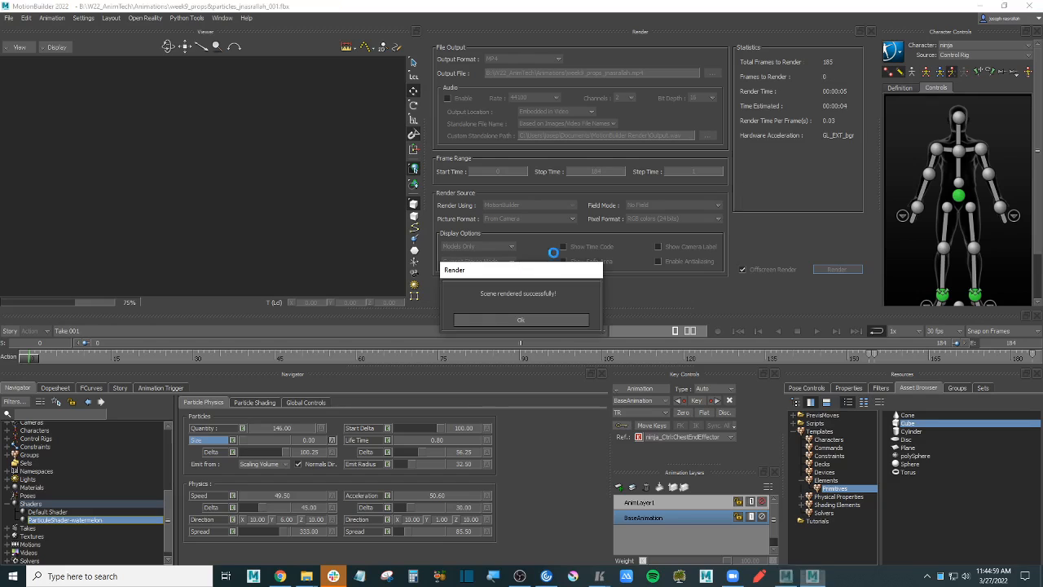
pyautogui.click(562, 320)
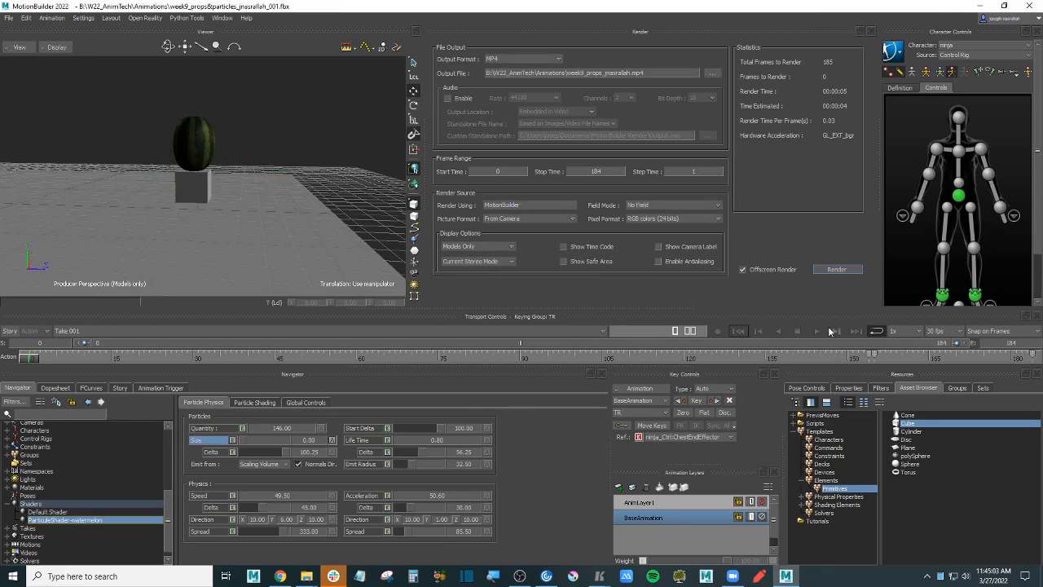
# - Play the animation, stop at frame 48, and bring up the Animations folder in File Explorer
pyautogui.click(817, 329)
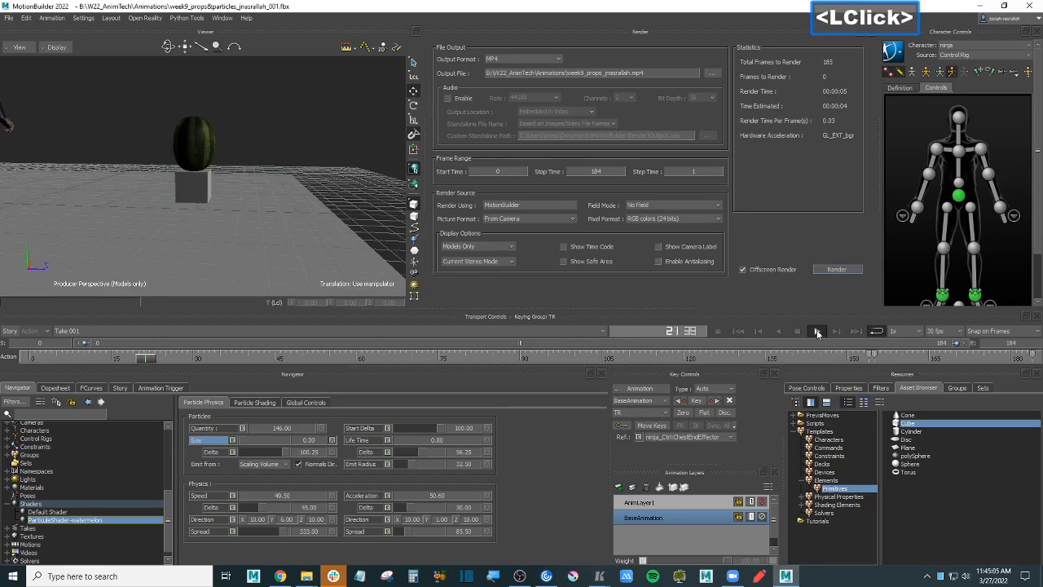
pyautogui.click(816, 329)
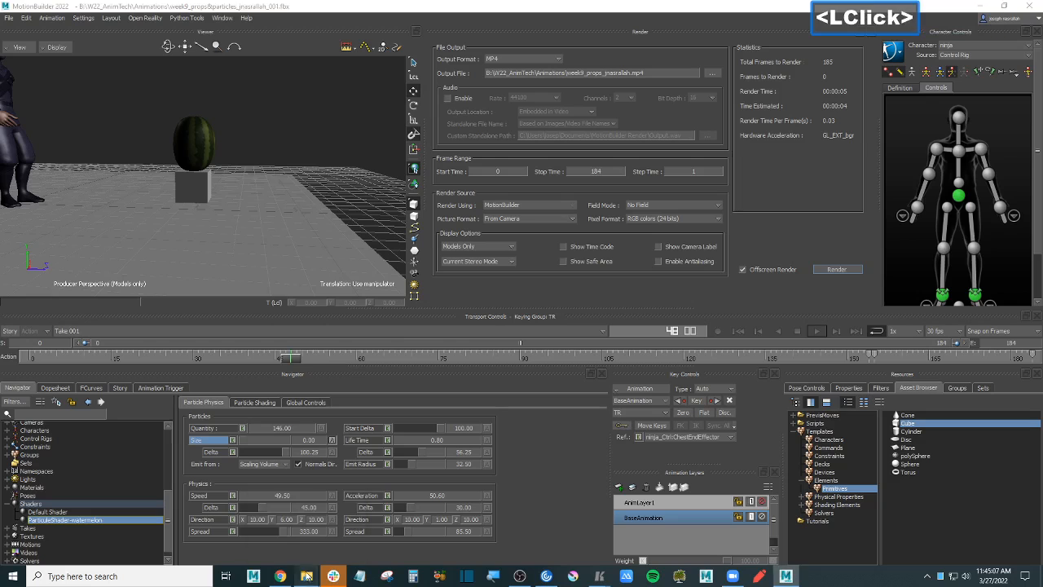
pyautogui.click(279, 530)
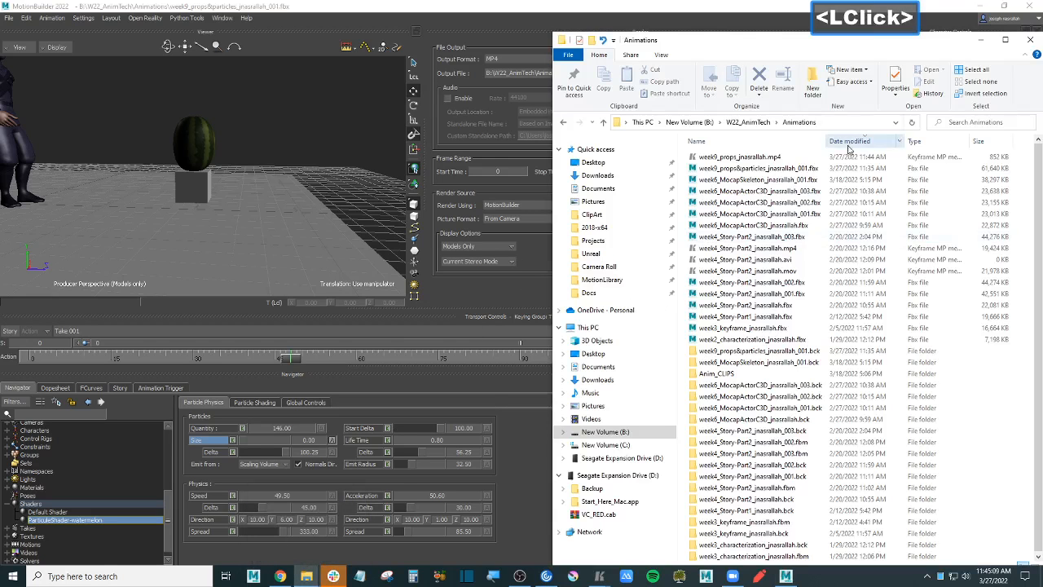
# - Select week9_props_jnasrallah.mp4 and bring Keyframe MP forward, closing its error console
pyautogui.click(766, 157)
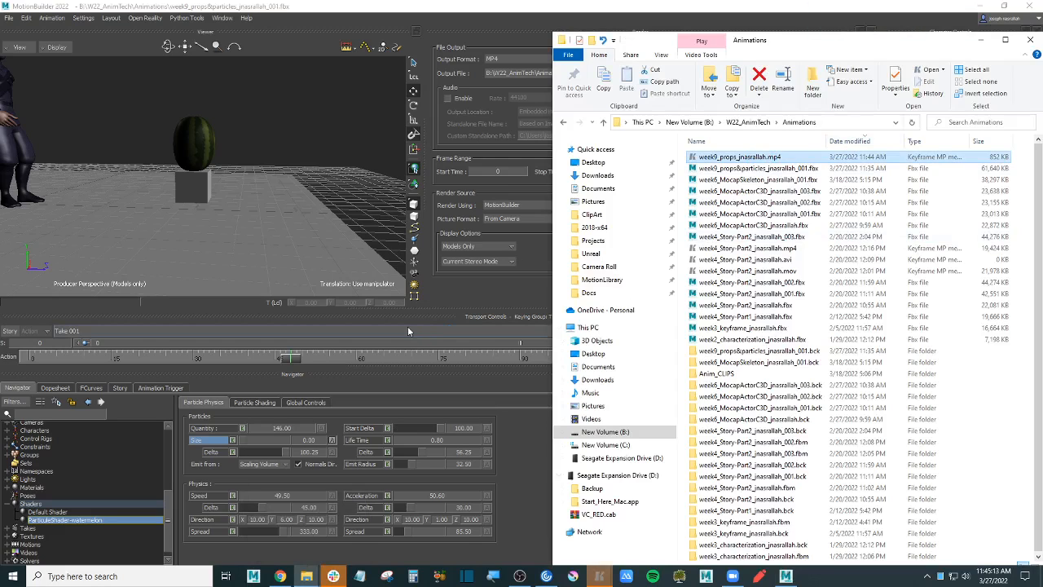
pyautogui.click(599, 576)
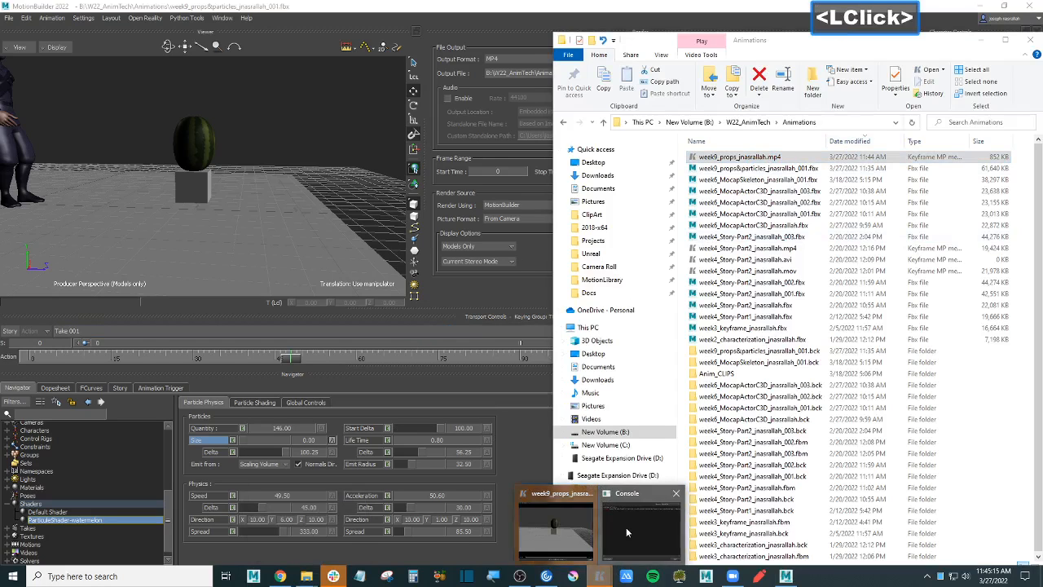
pyautogui.click(626, 532)
pyautogui.click(335, 253)
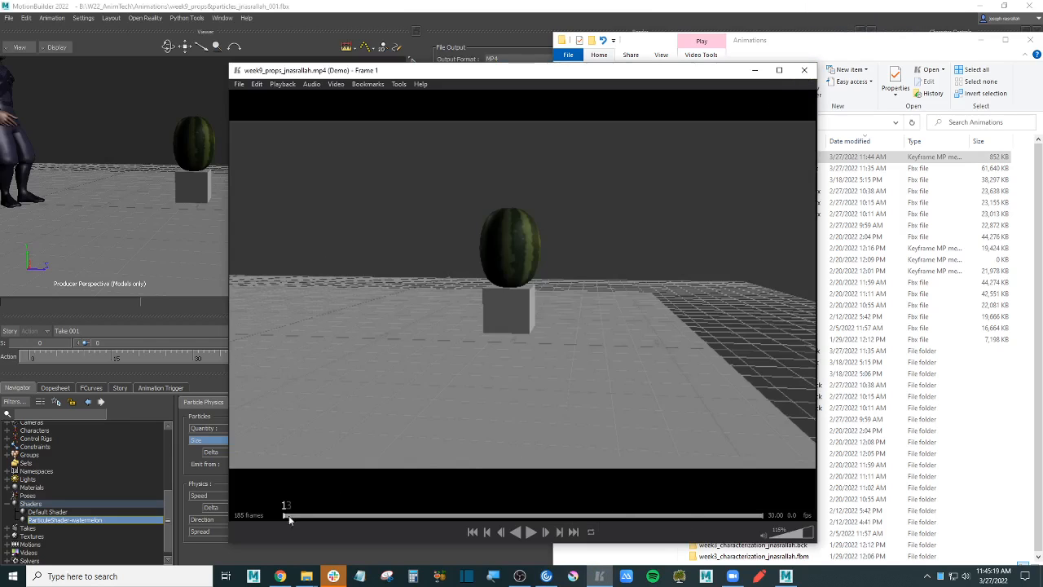
# - Scrub the clip to frame 32, play through the watermelon burst, pause, and close Keyframe MP
pyautogui.moveTo(287, 515)
pyautogui.mouseDown()
pyautogui.moveTo(370, 503)
pyautogui.moveTo(286, 515)
pyautogui.mouseUp()
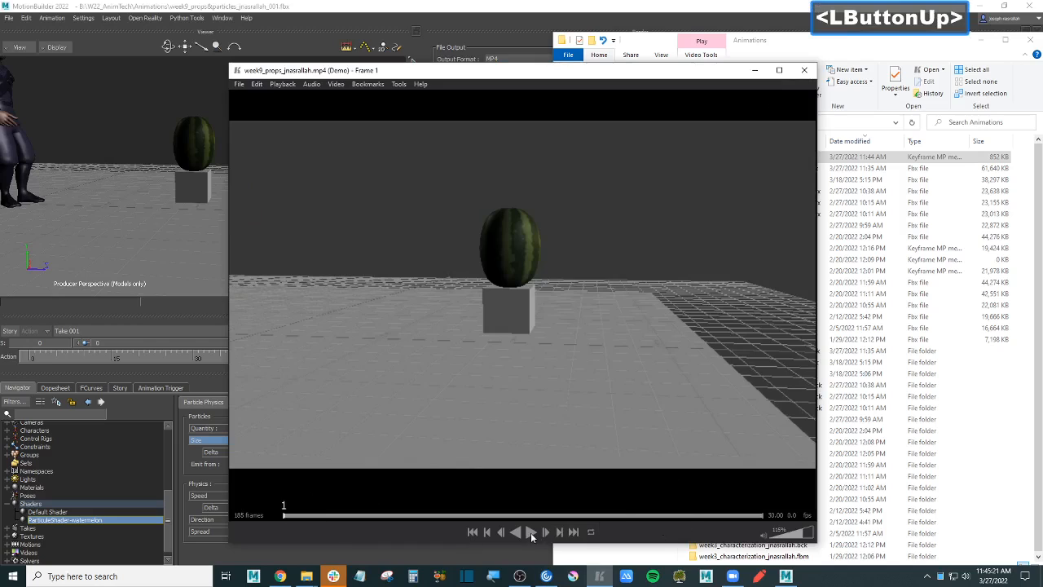
pyautogui.click(531, 532)
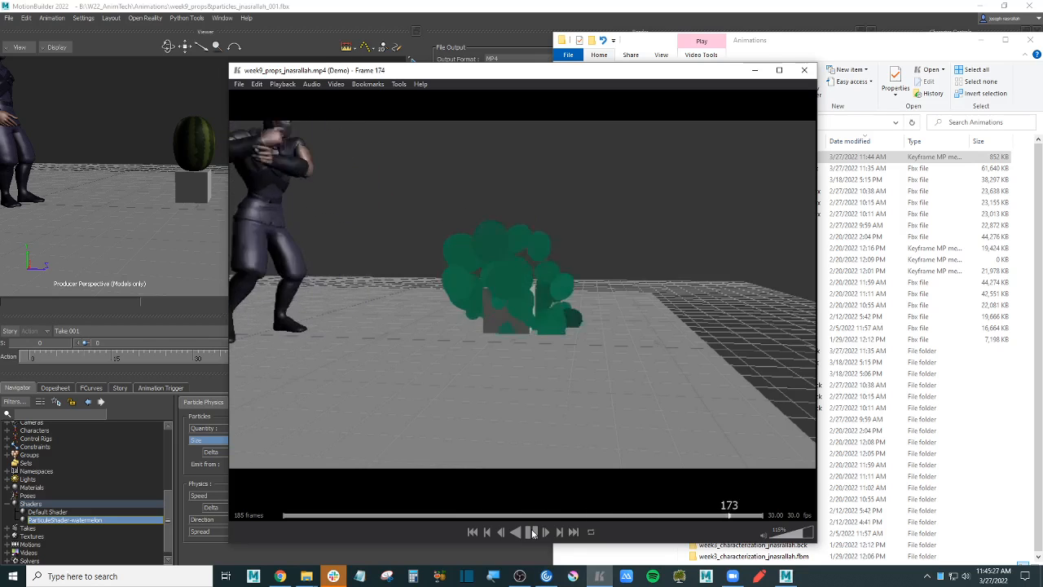
pyautogui.click(532, 531)
pyautogui.click(804, 70)
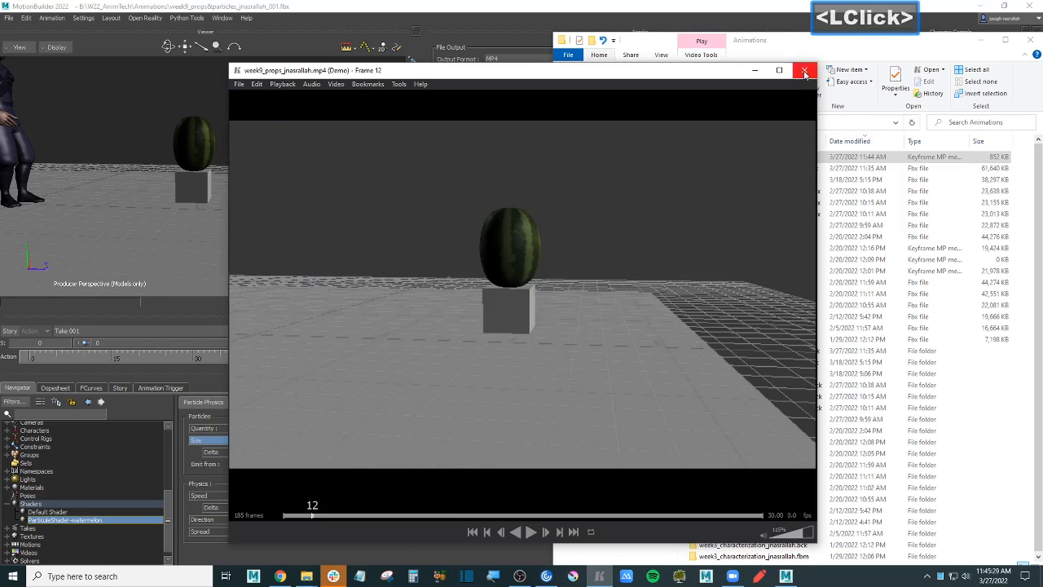
# - Rewind the MotionBuilder scene to frame 0 and deselect ParticleShader-watermelon
pyautogui.click(310, 125)
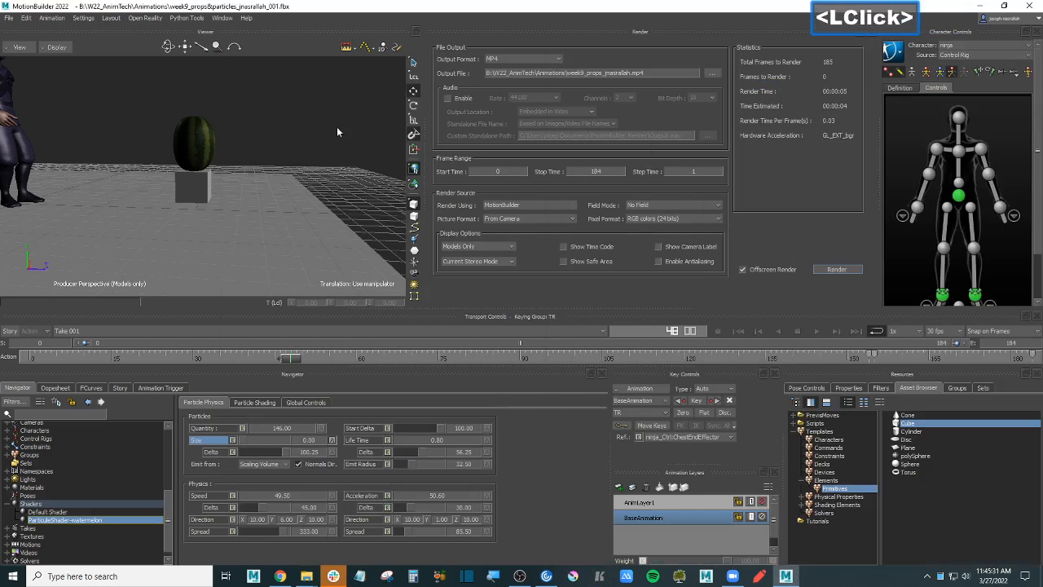
pyautogui.moveTo(293, 361); pyautogui.dragTo(23, 361)
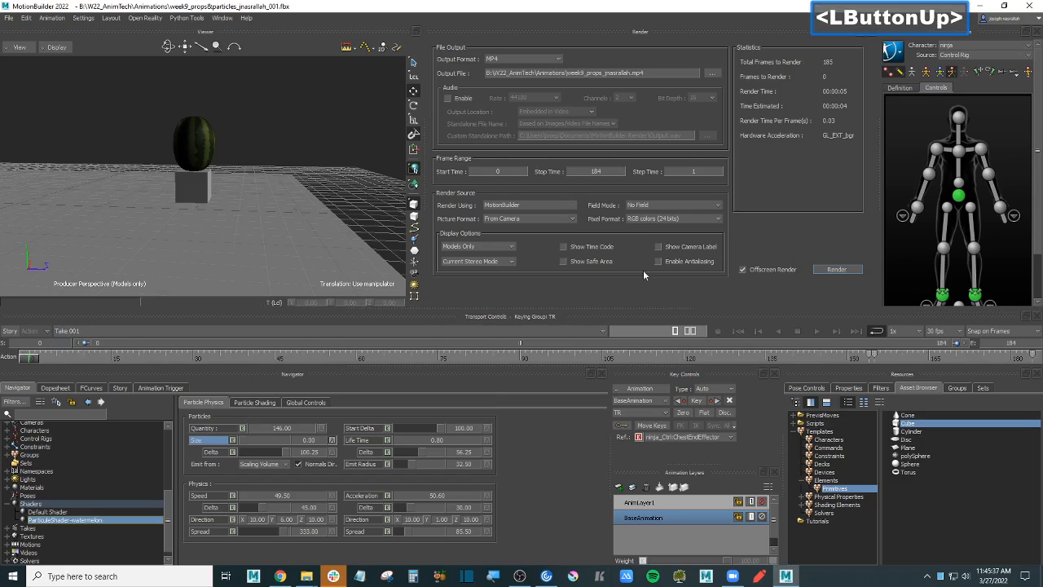
pyautogui.click(311, 193)
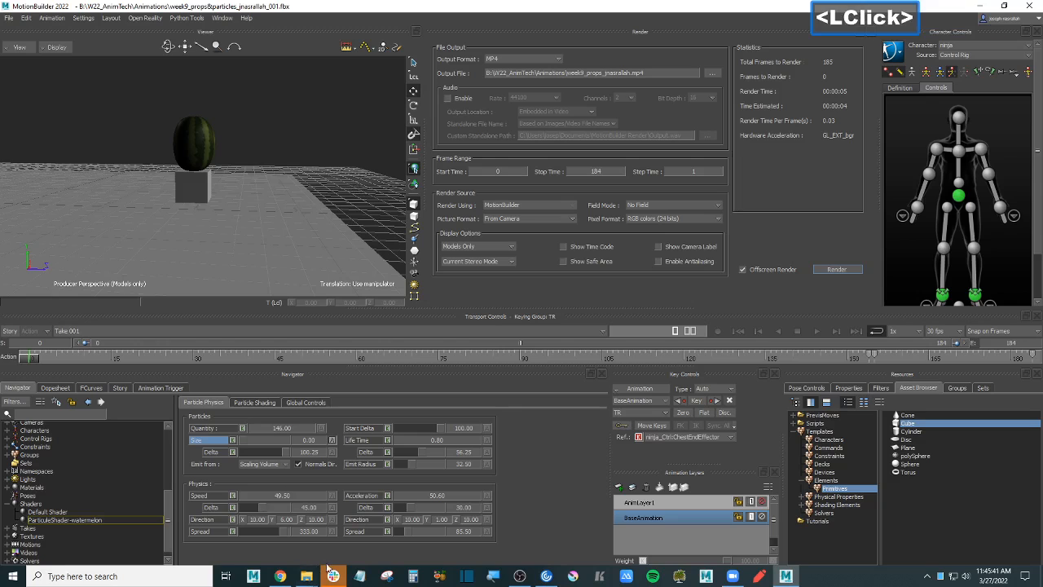
pyautogui.click(518, 577)
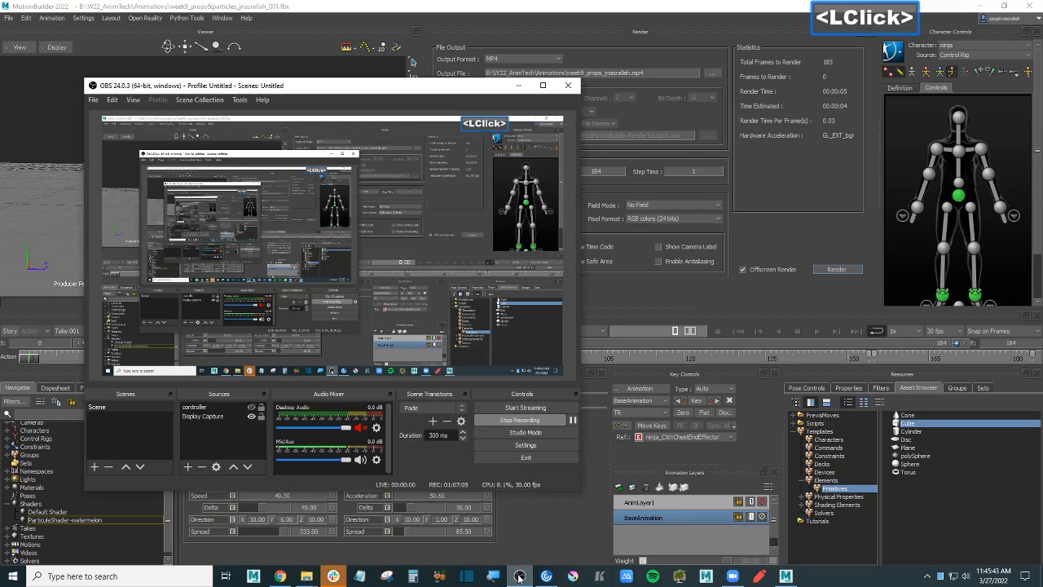